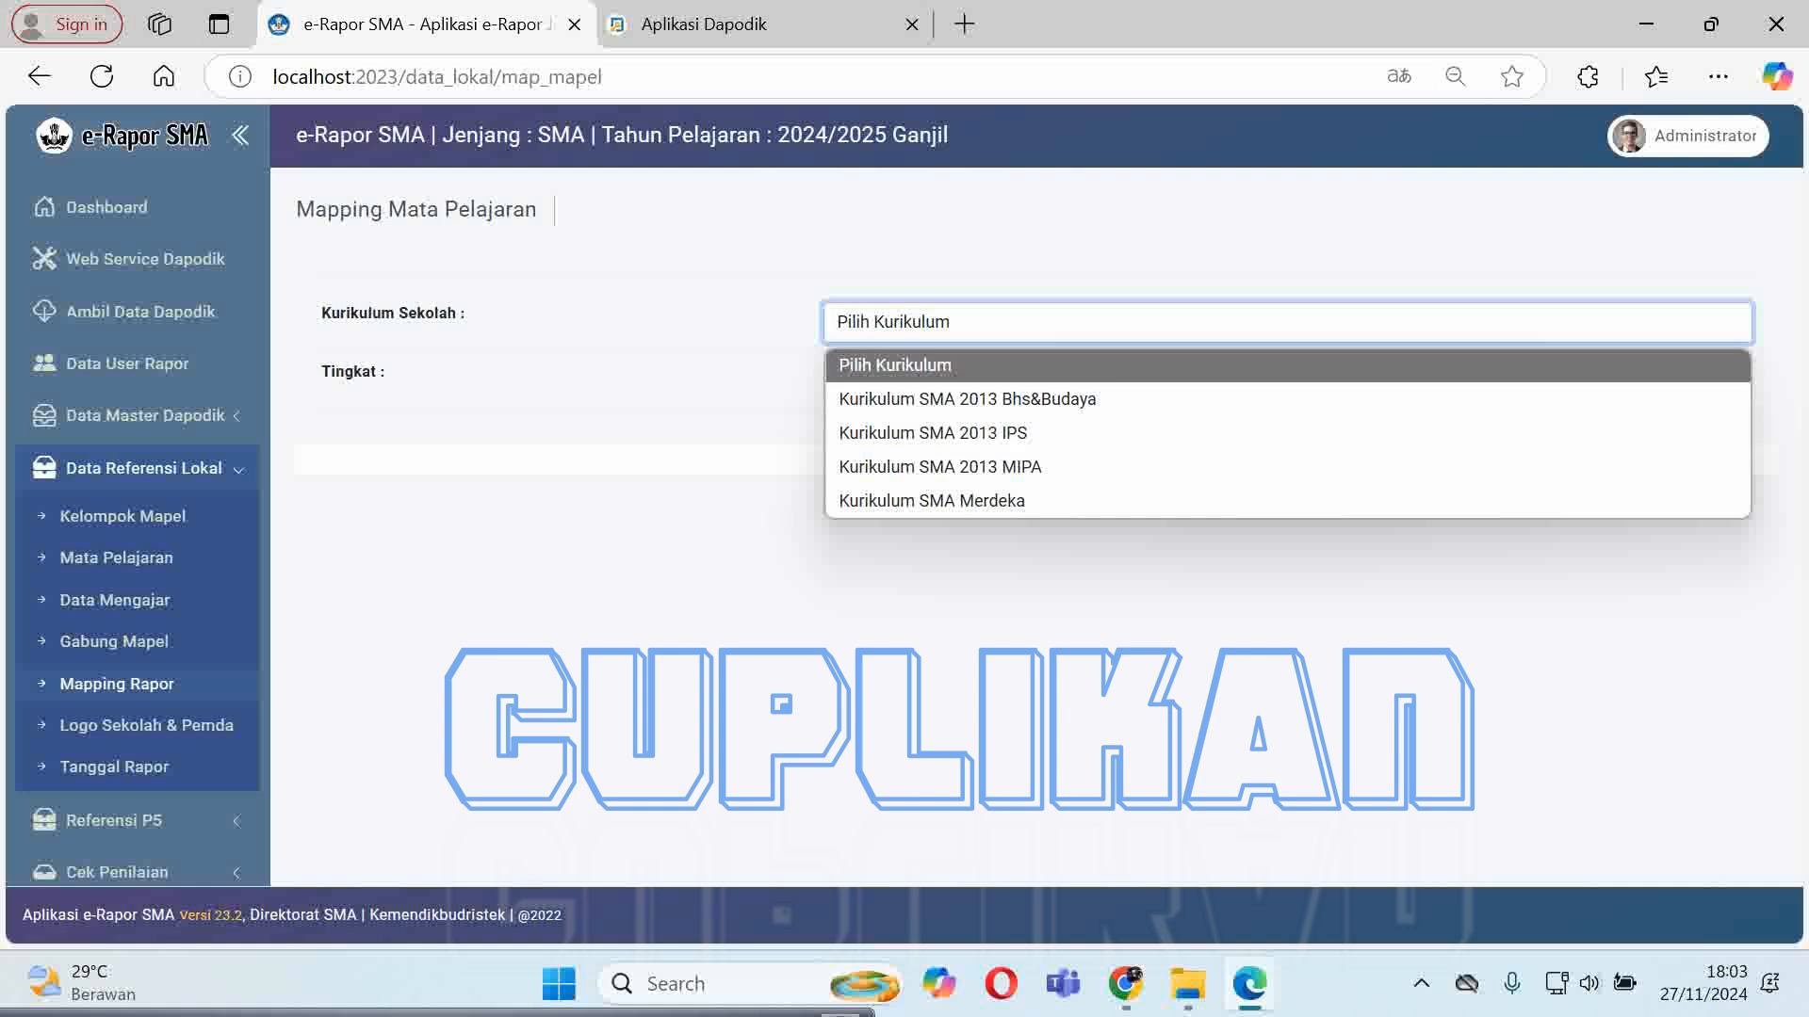
# Step: Close the curriculum list, dismiss the 'Gagal !!' error, and log out via Administrator > Keluar, twice
pyautogui.click(1045, 584)
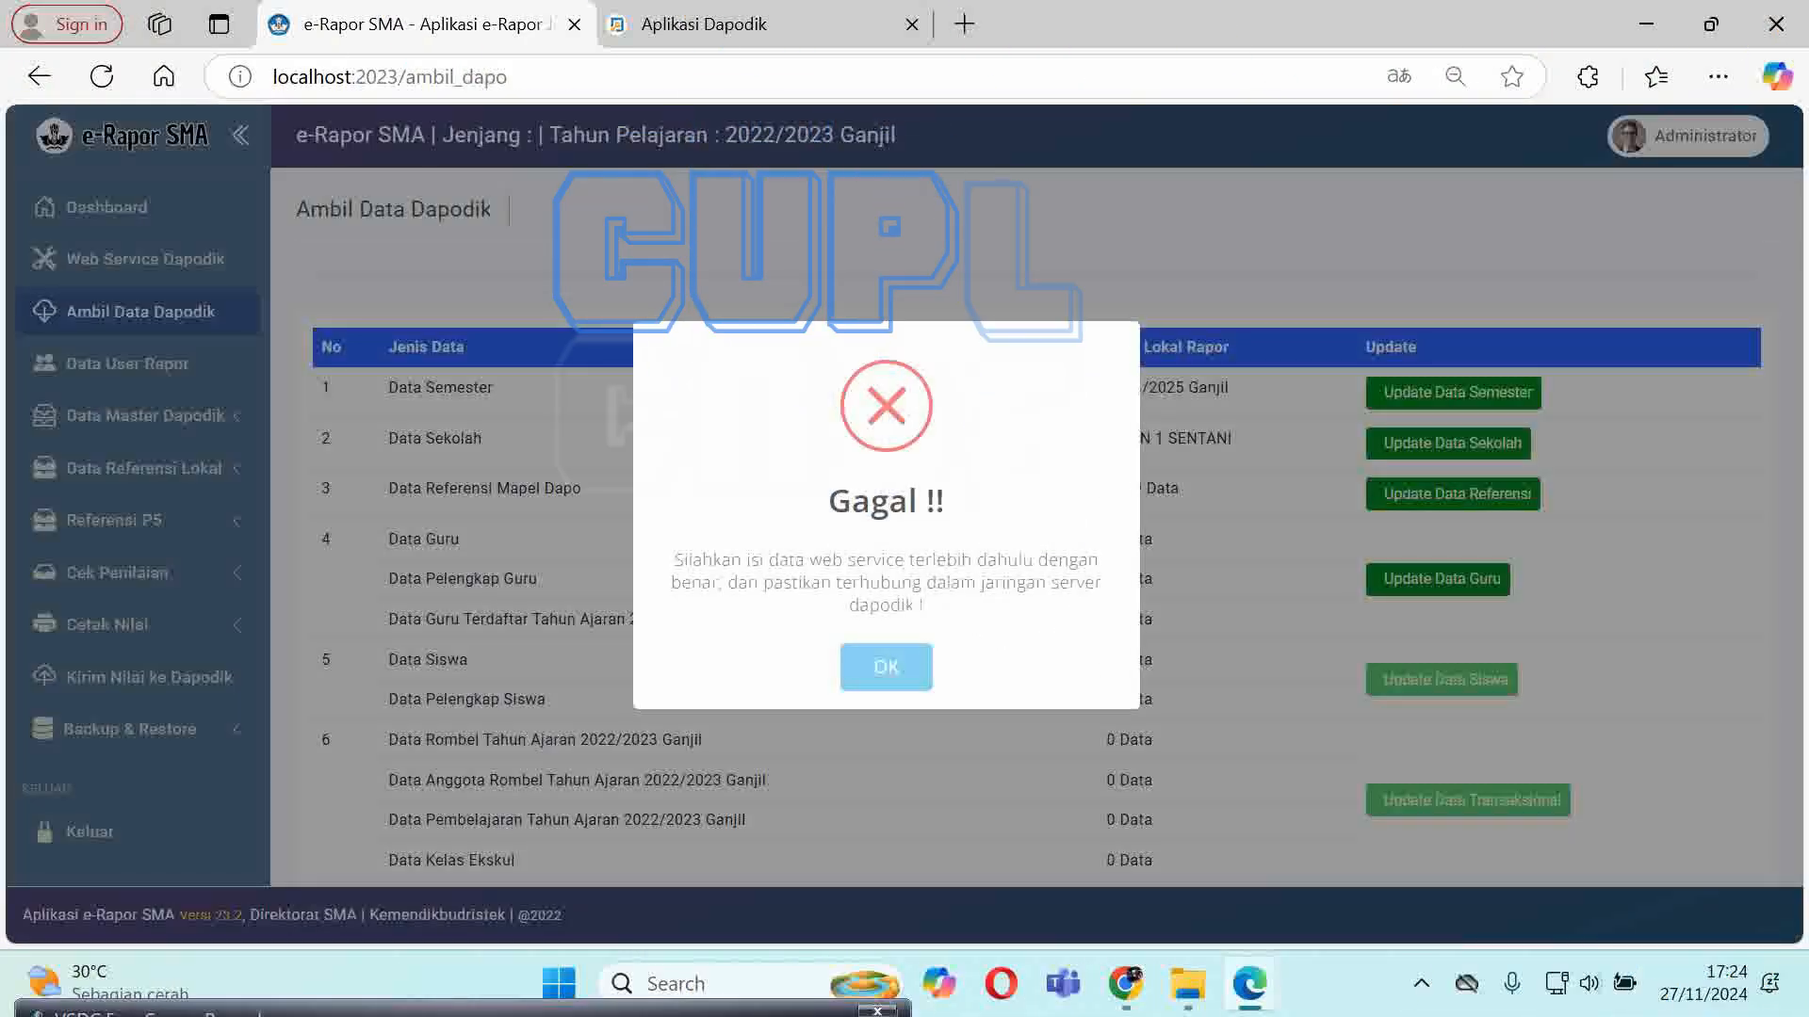
pyautogui.click(886, 667)
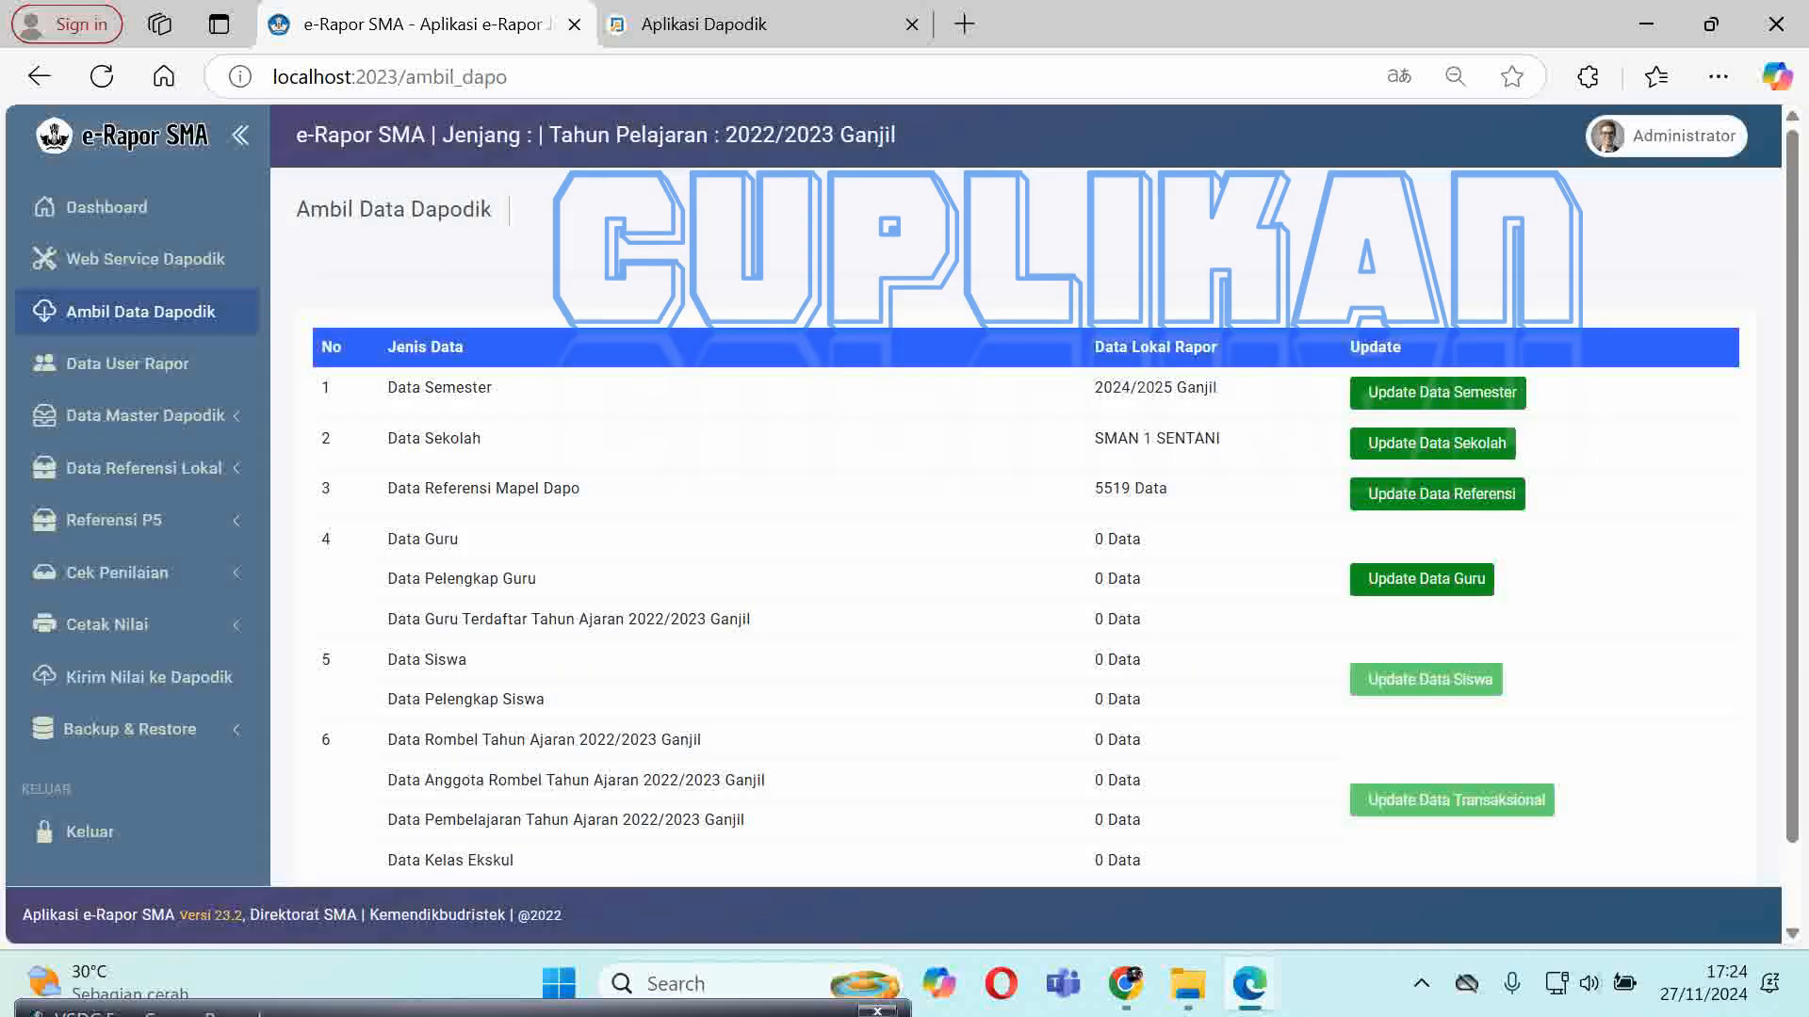
pyautogui.click(1666, 135)
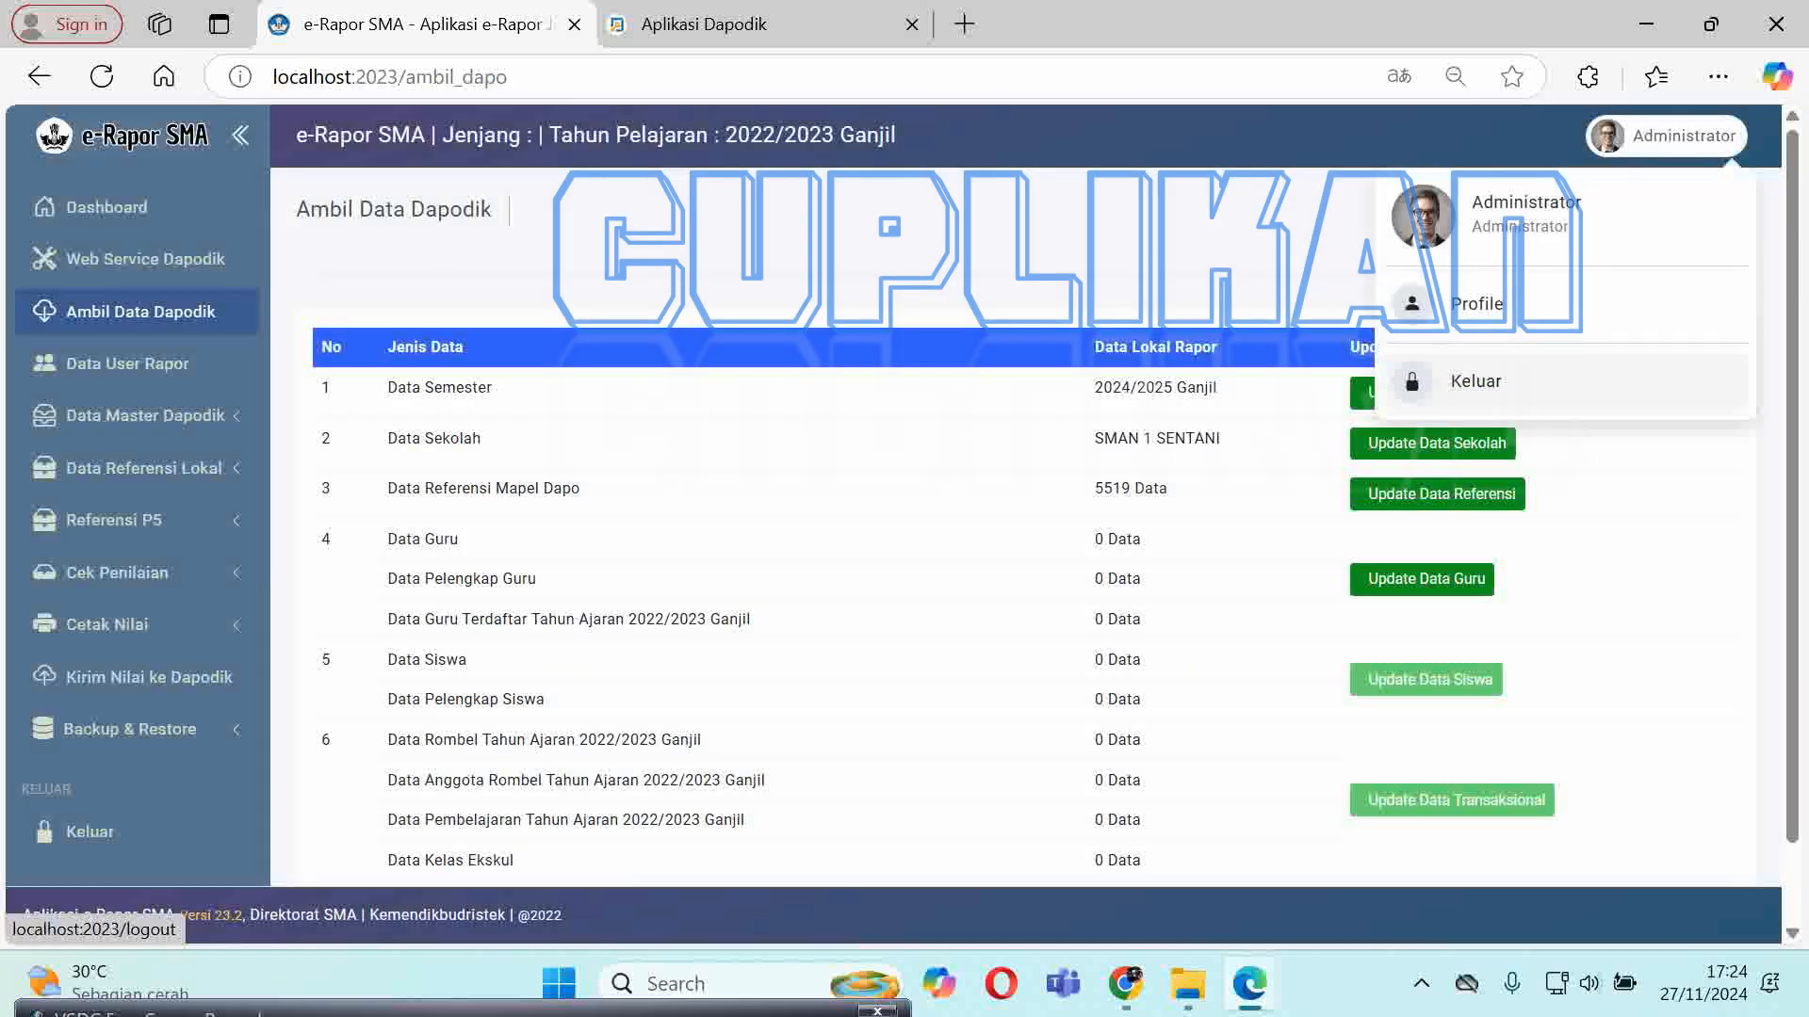
pyautogui.click(1488, 381)
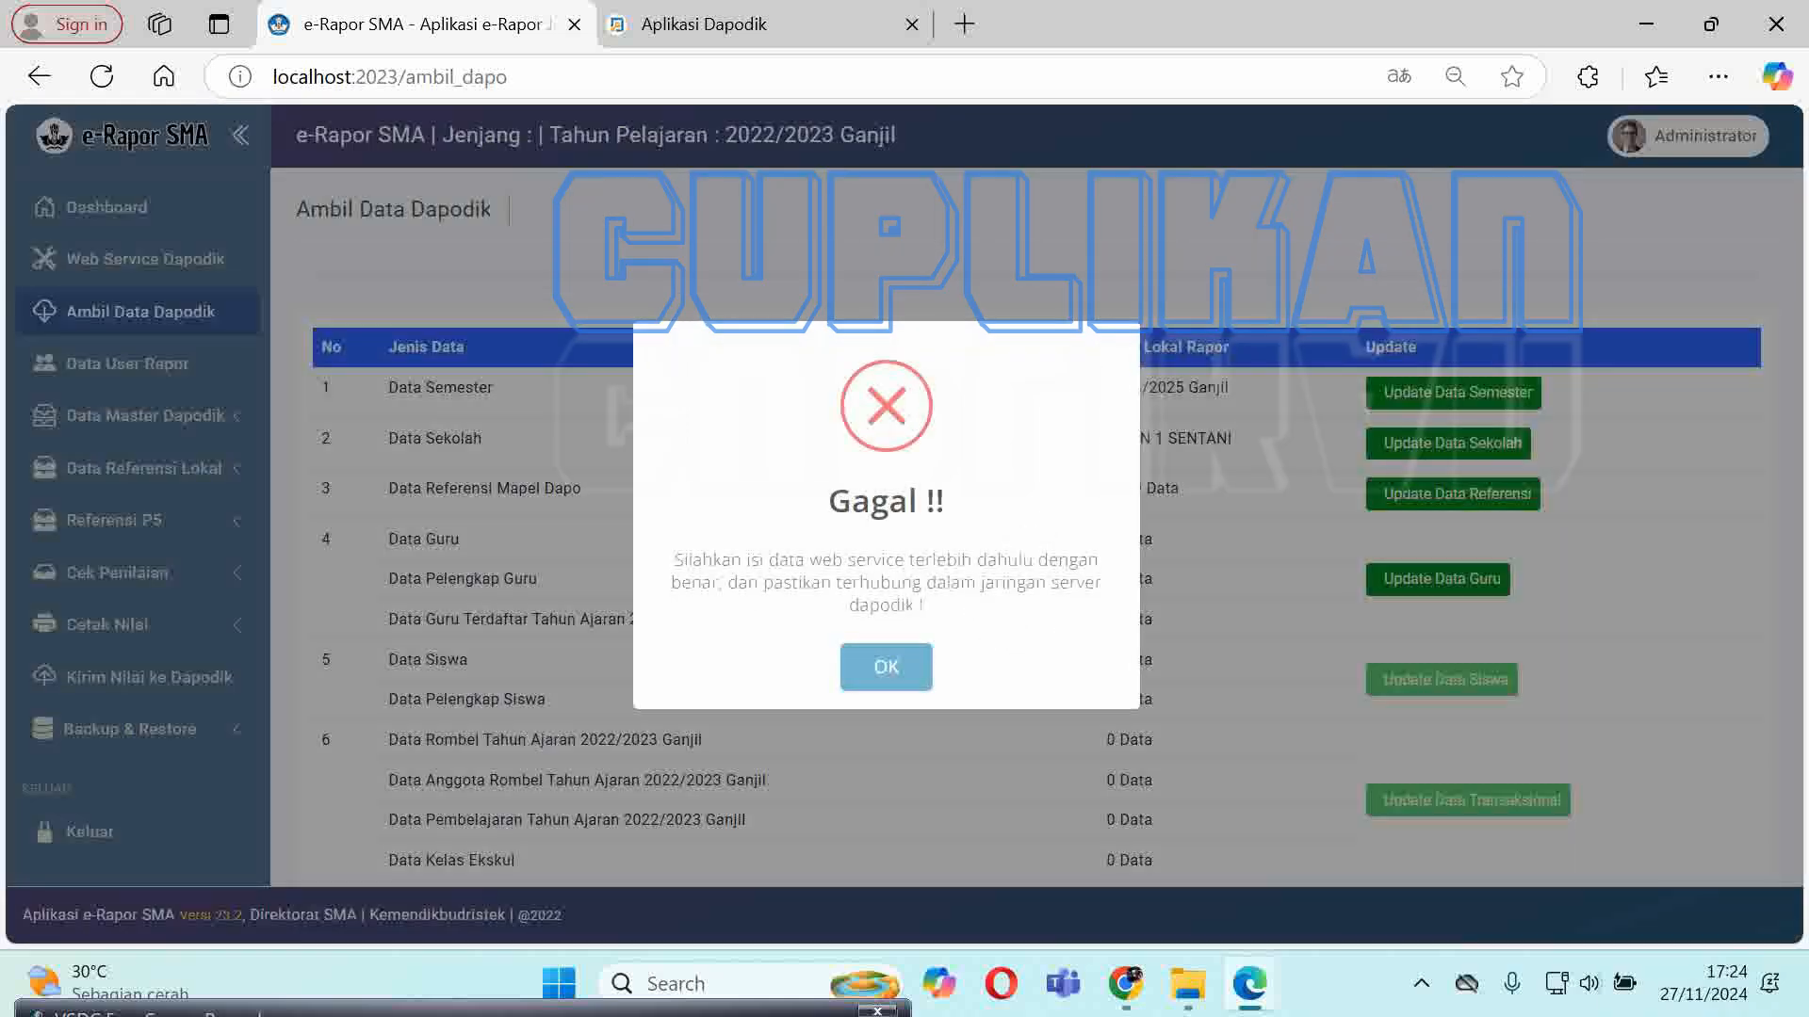
pyautogui.click(885, 667)
pyautogui.click(1683, 137)
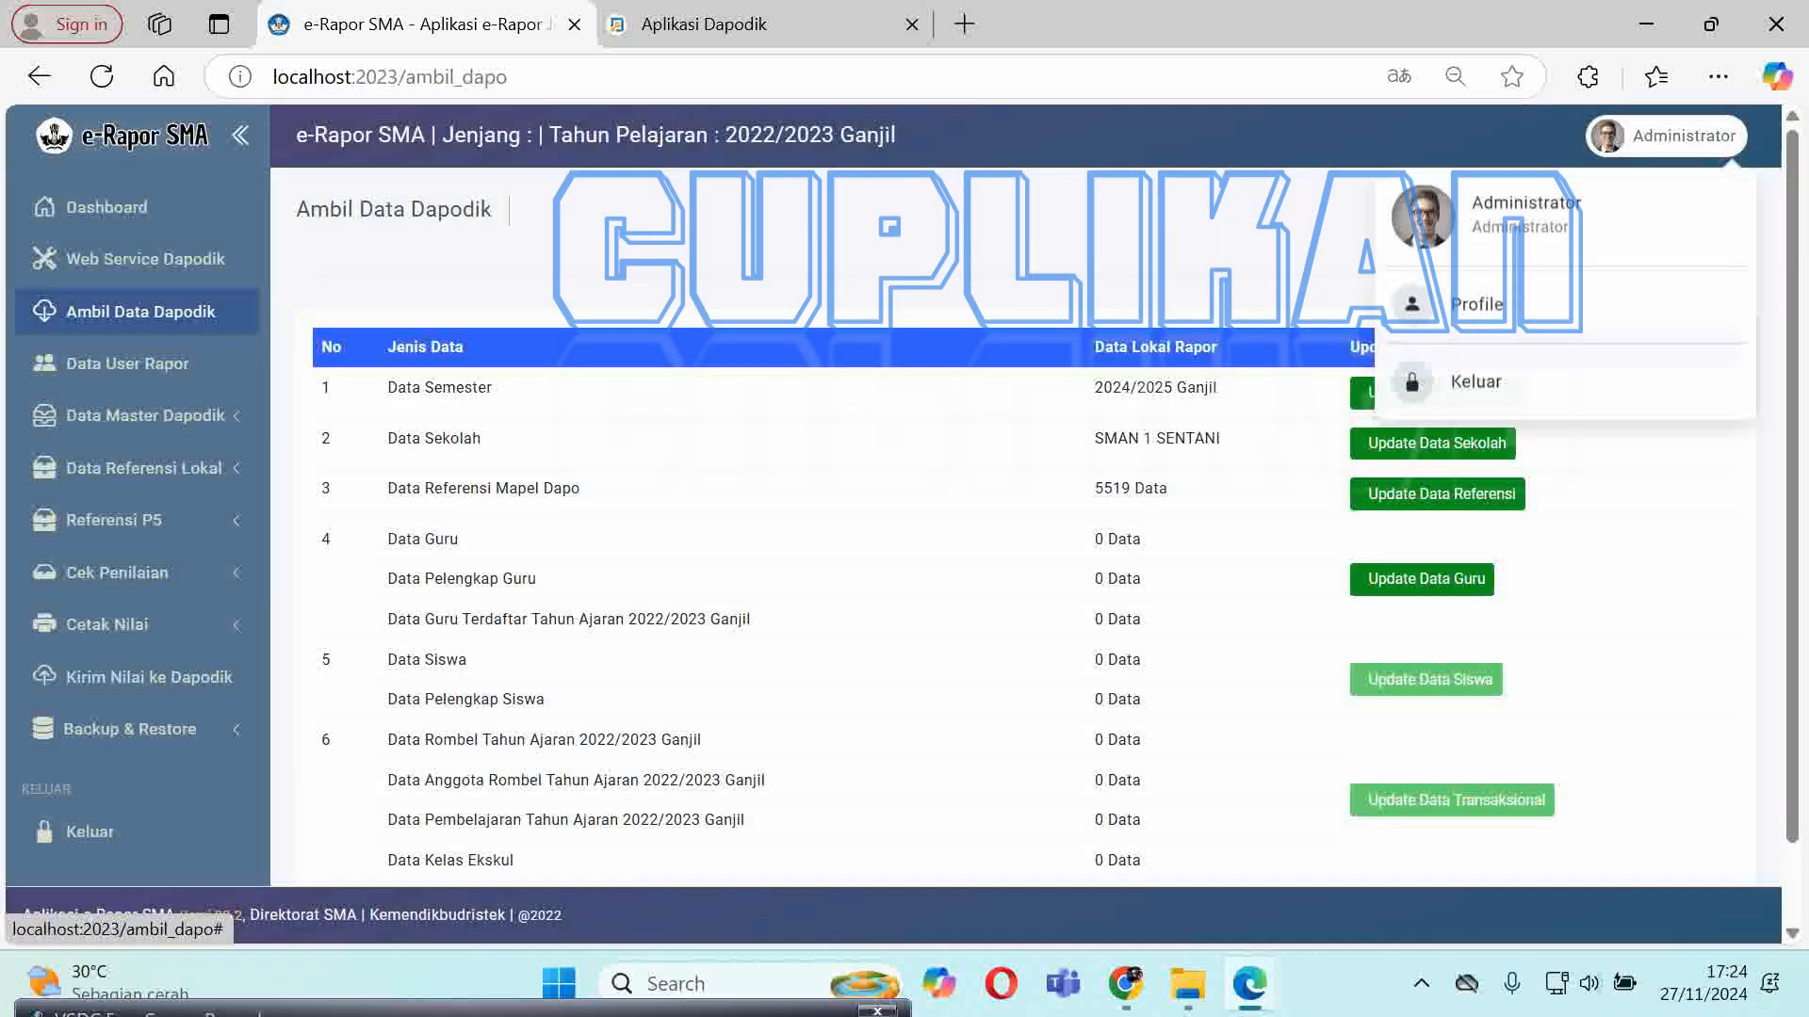
pyautogui.click(1488, 380)
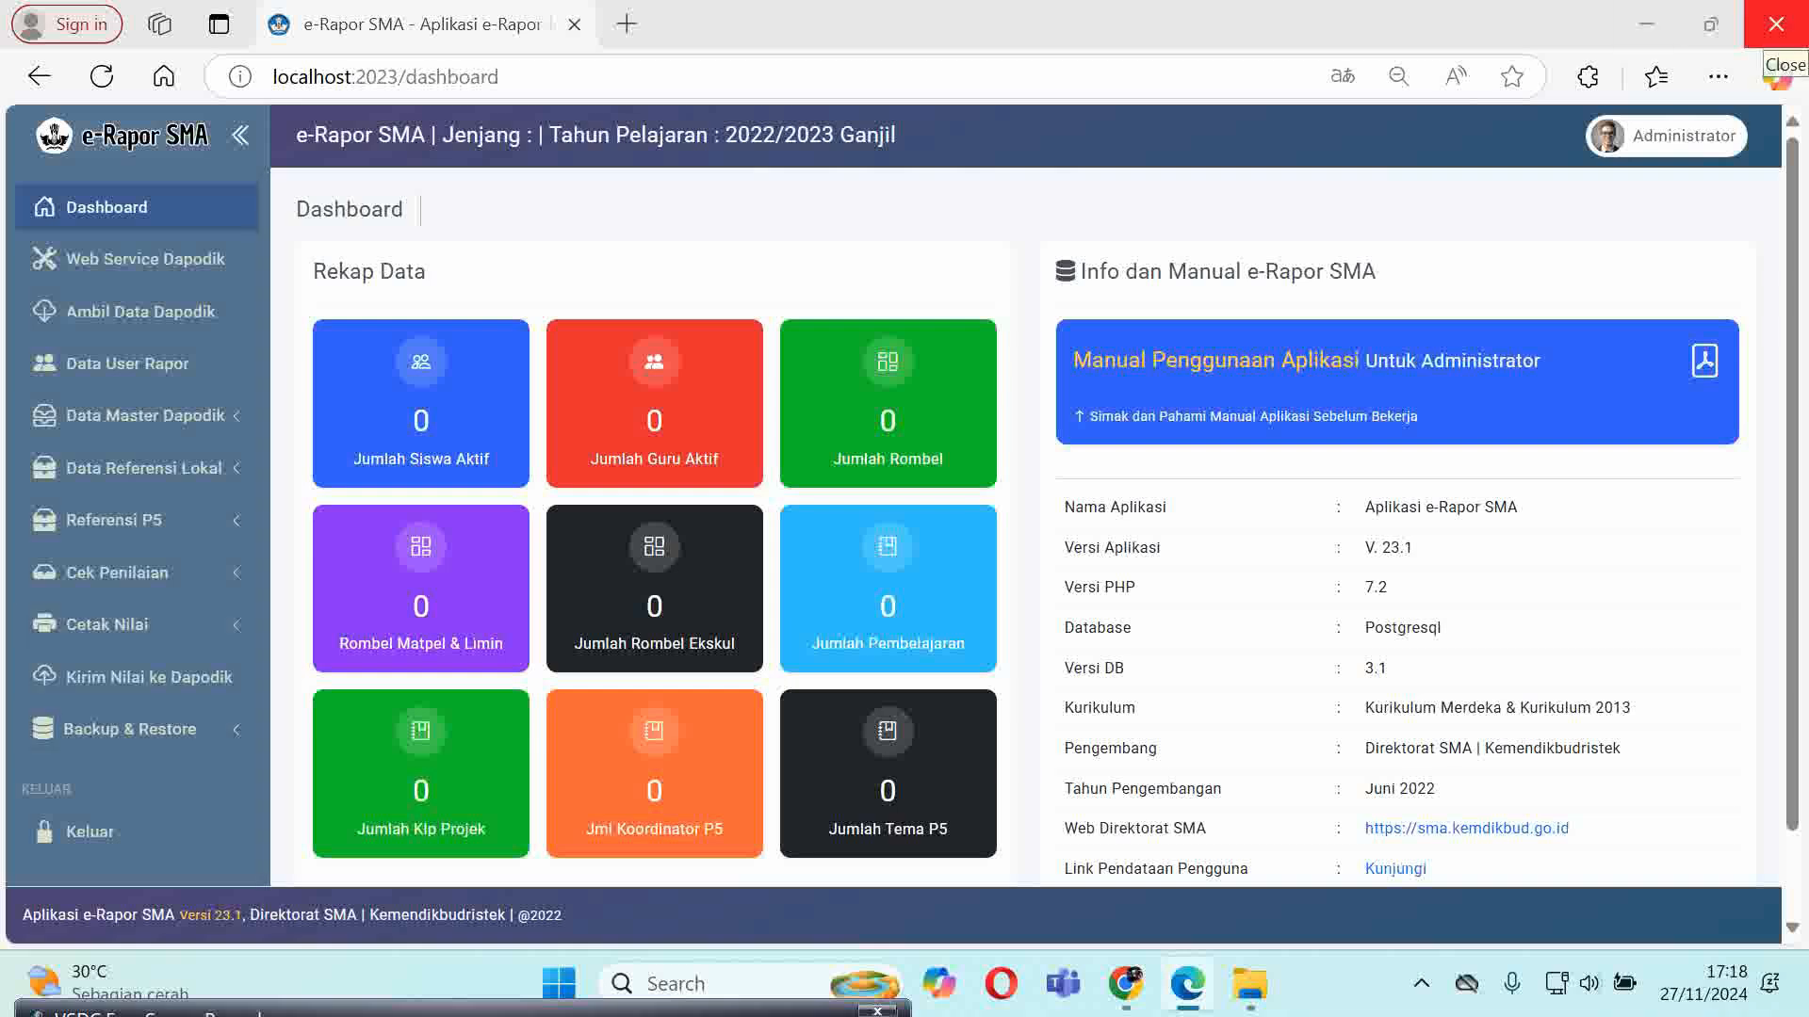
# Step: Close Edge and run the e-Rapor SMA 23.2 updater from Downloads as administrator, bypassing SmartScreen
pyautogui.click(1776, 23)
pyautogui.click(1218, 983)
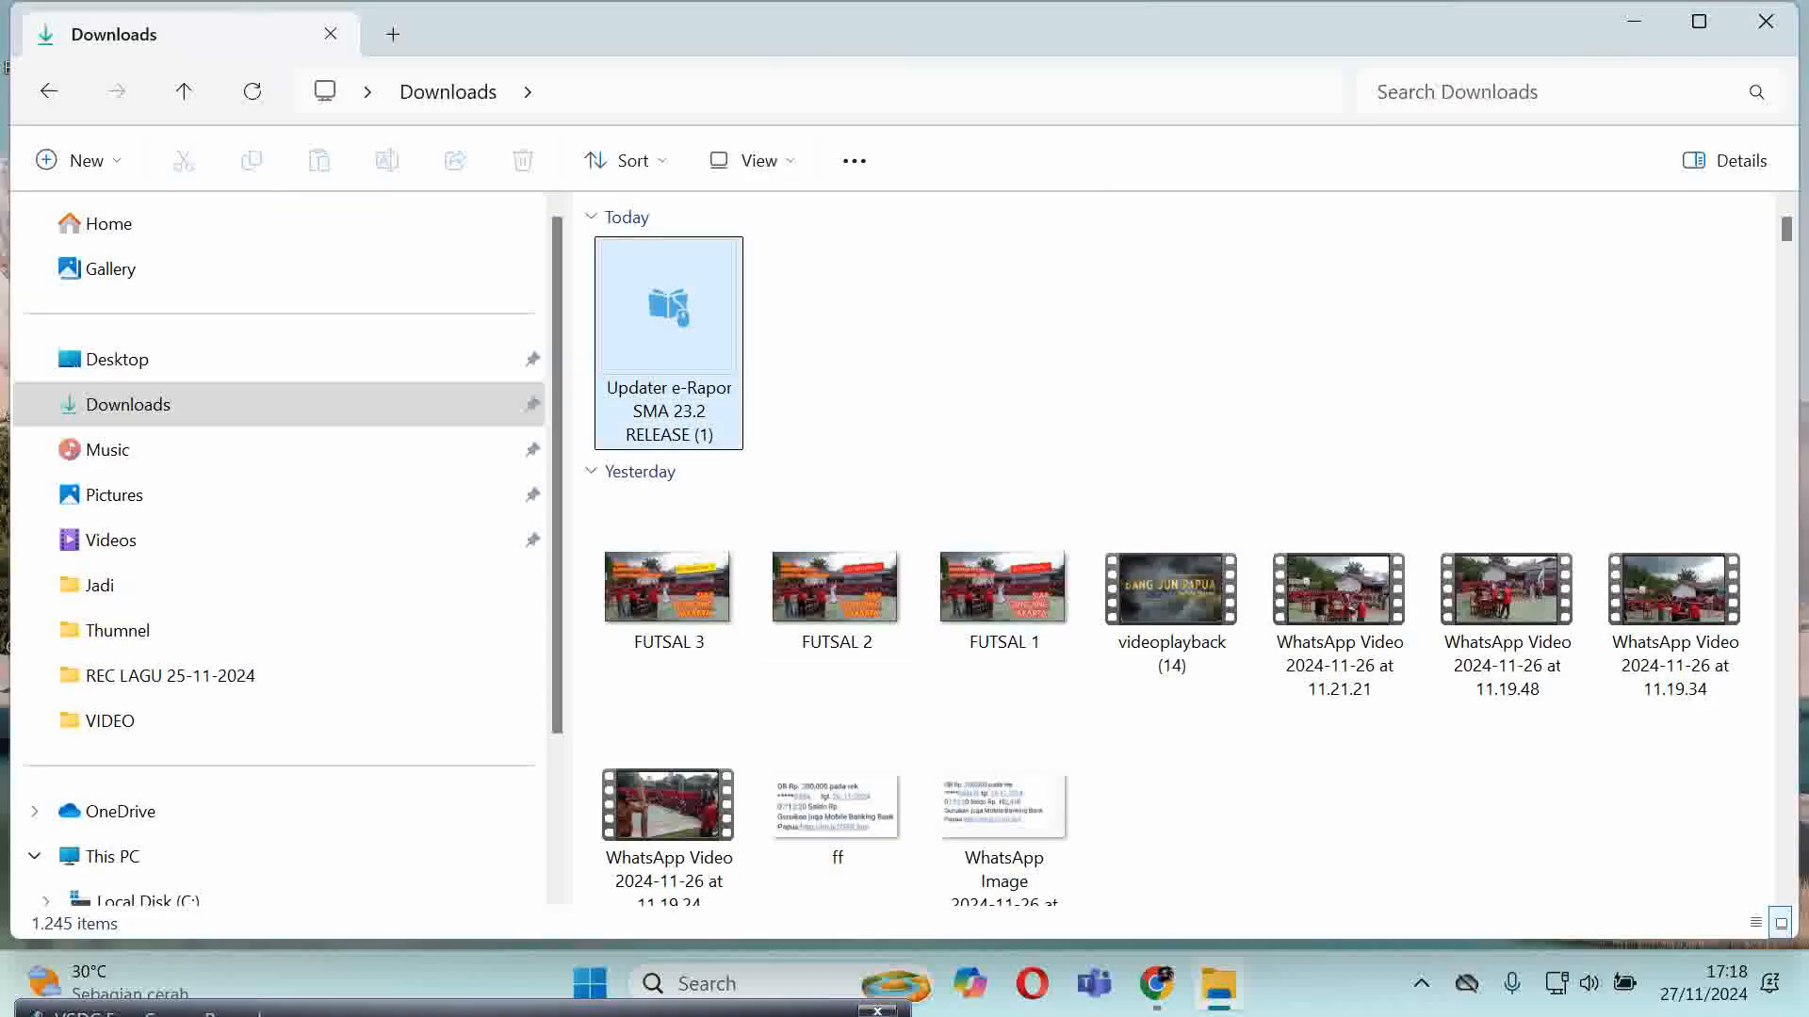
pyautogui.click(669, 344)
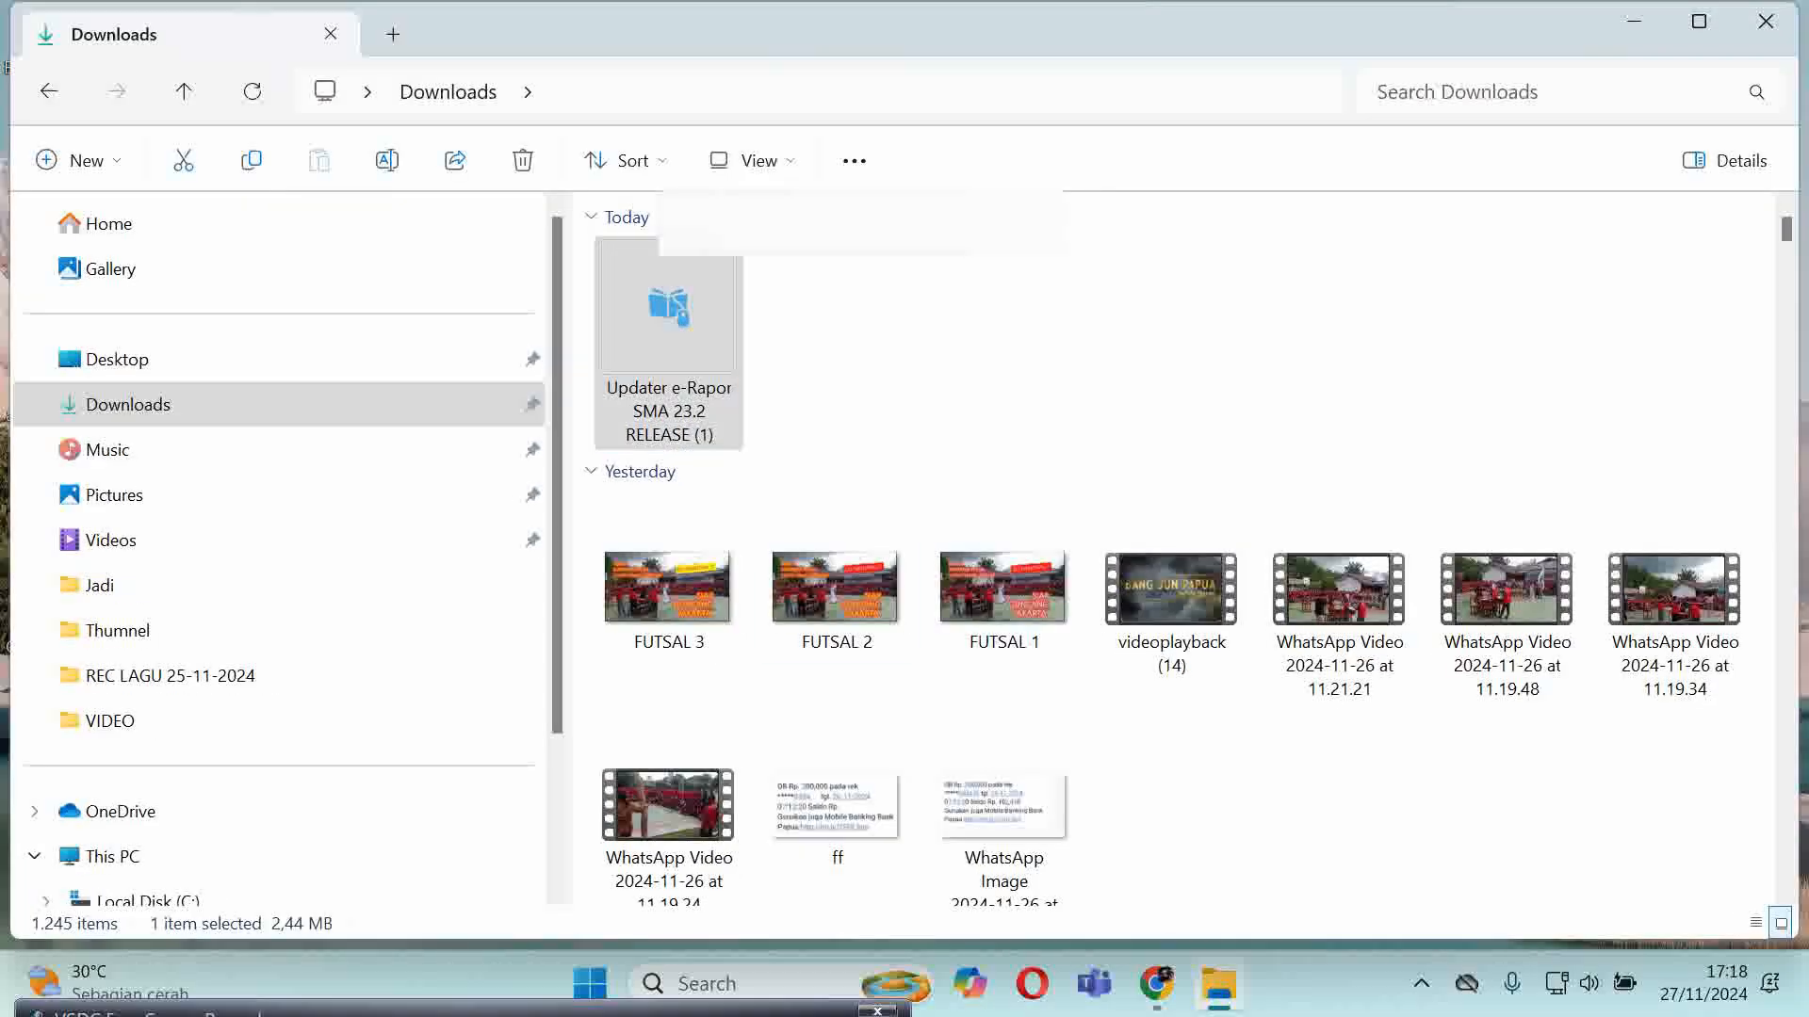
pyautogui.rightClick(664, 343)
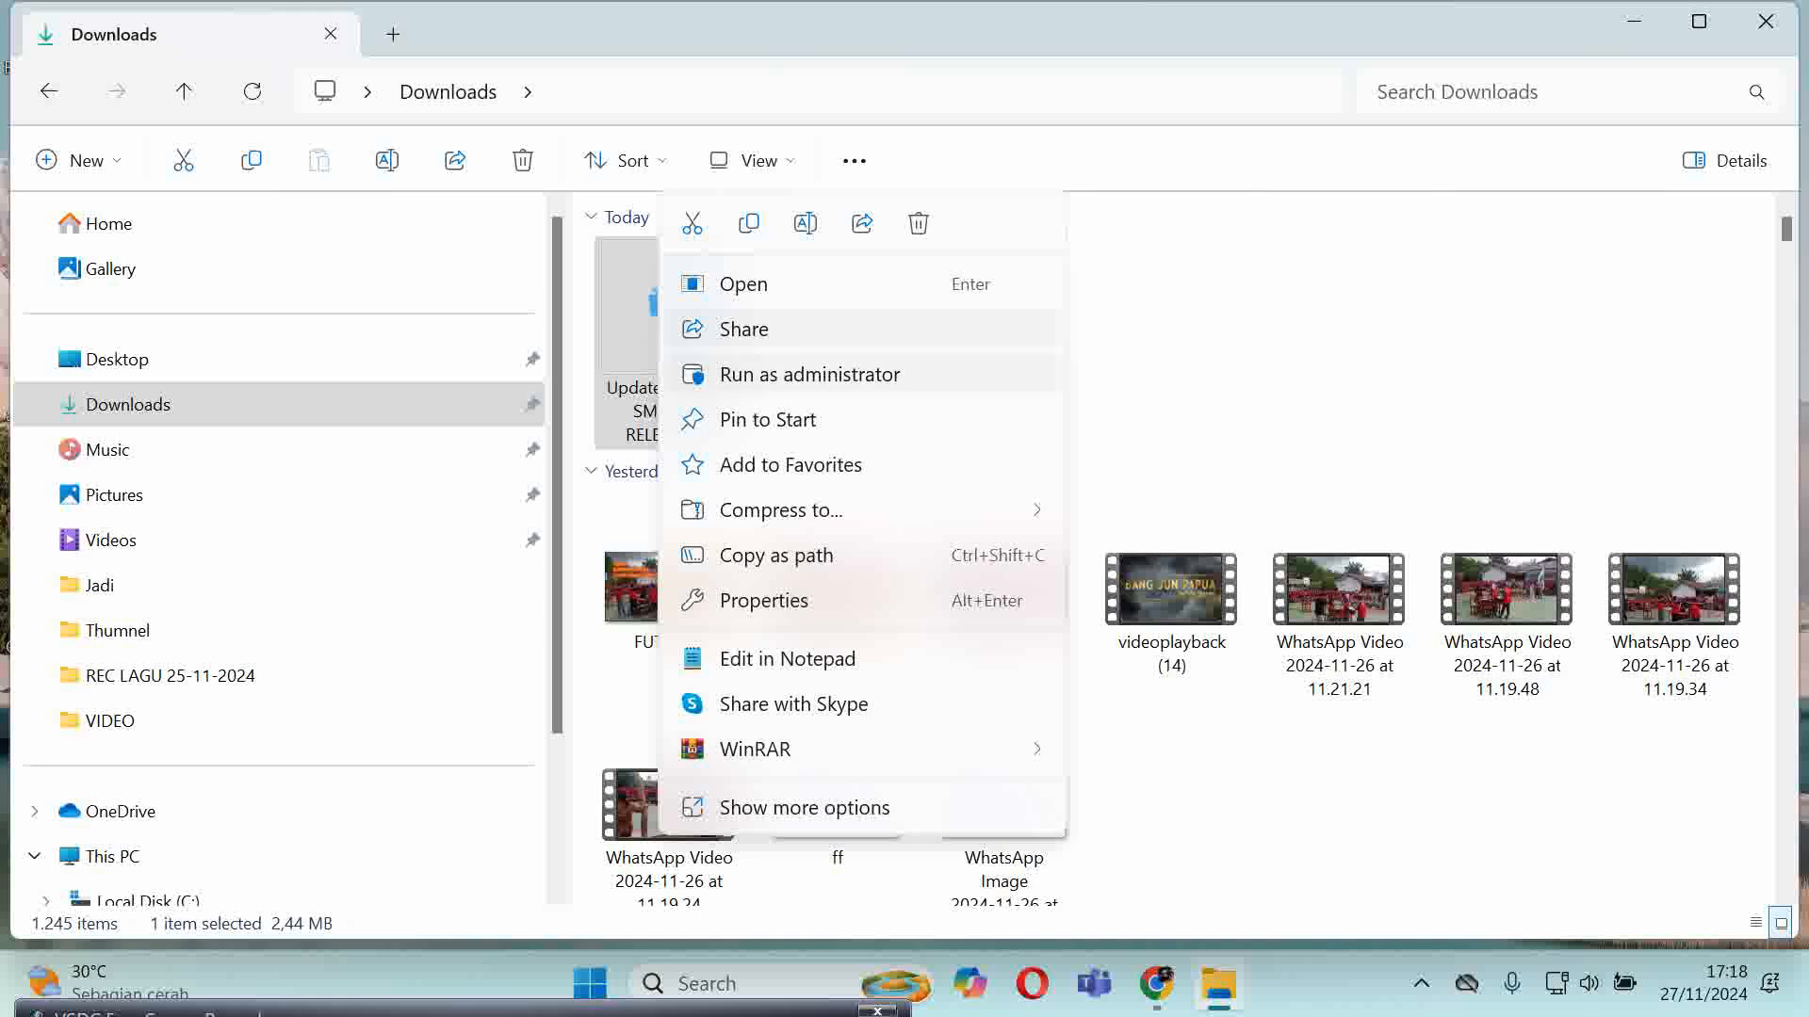
pyautogui.click(809, 374)
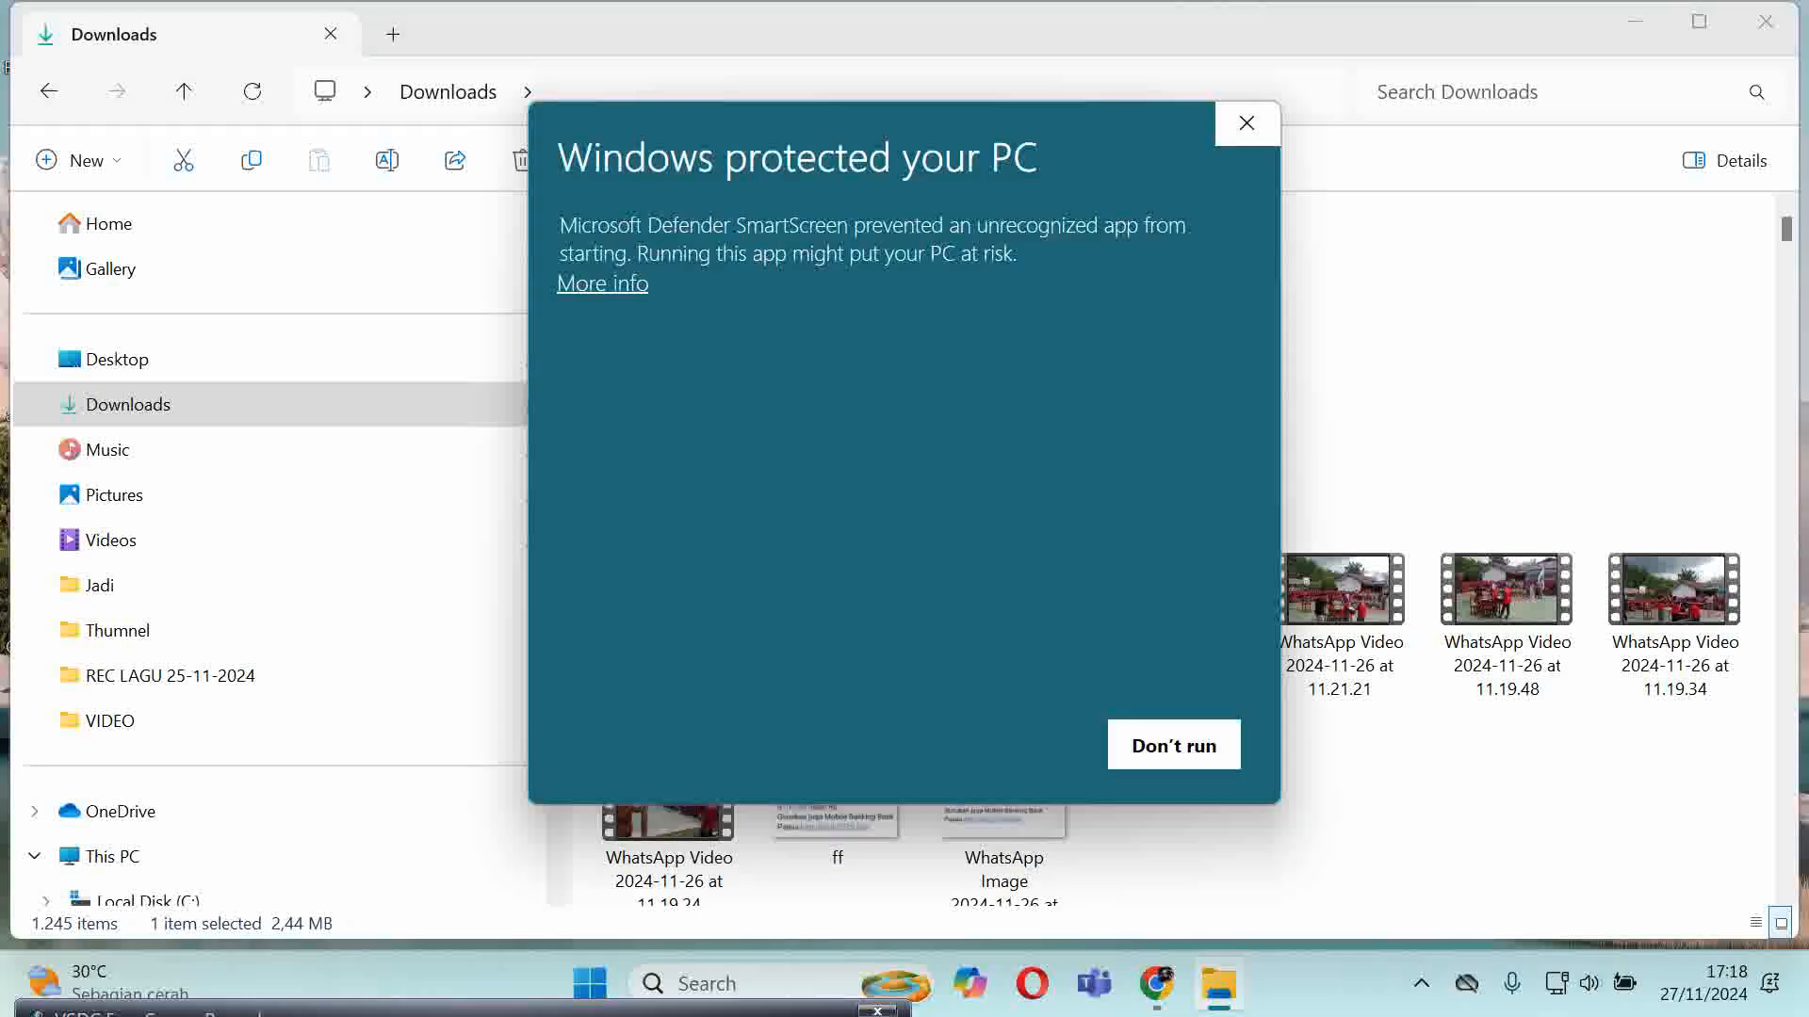
pyautogui.click(602, 283)
pyautogui.click(1002, 746)
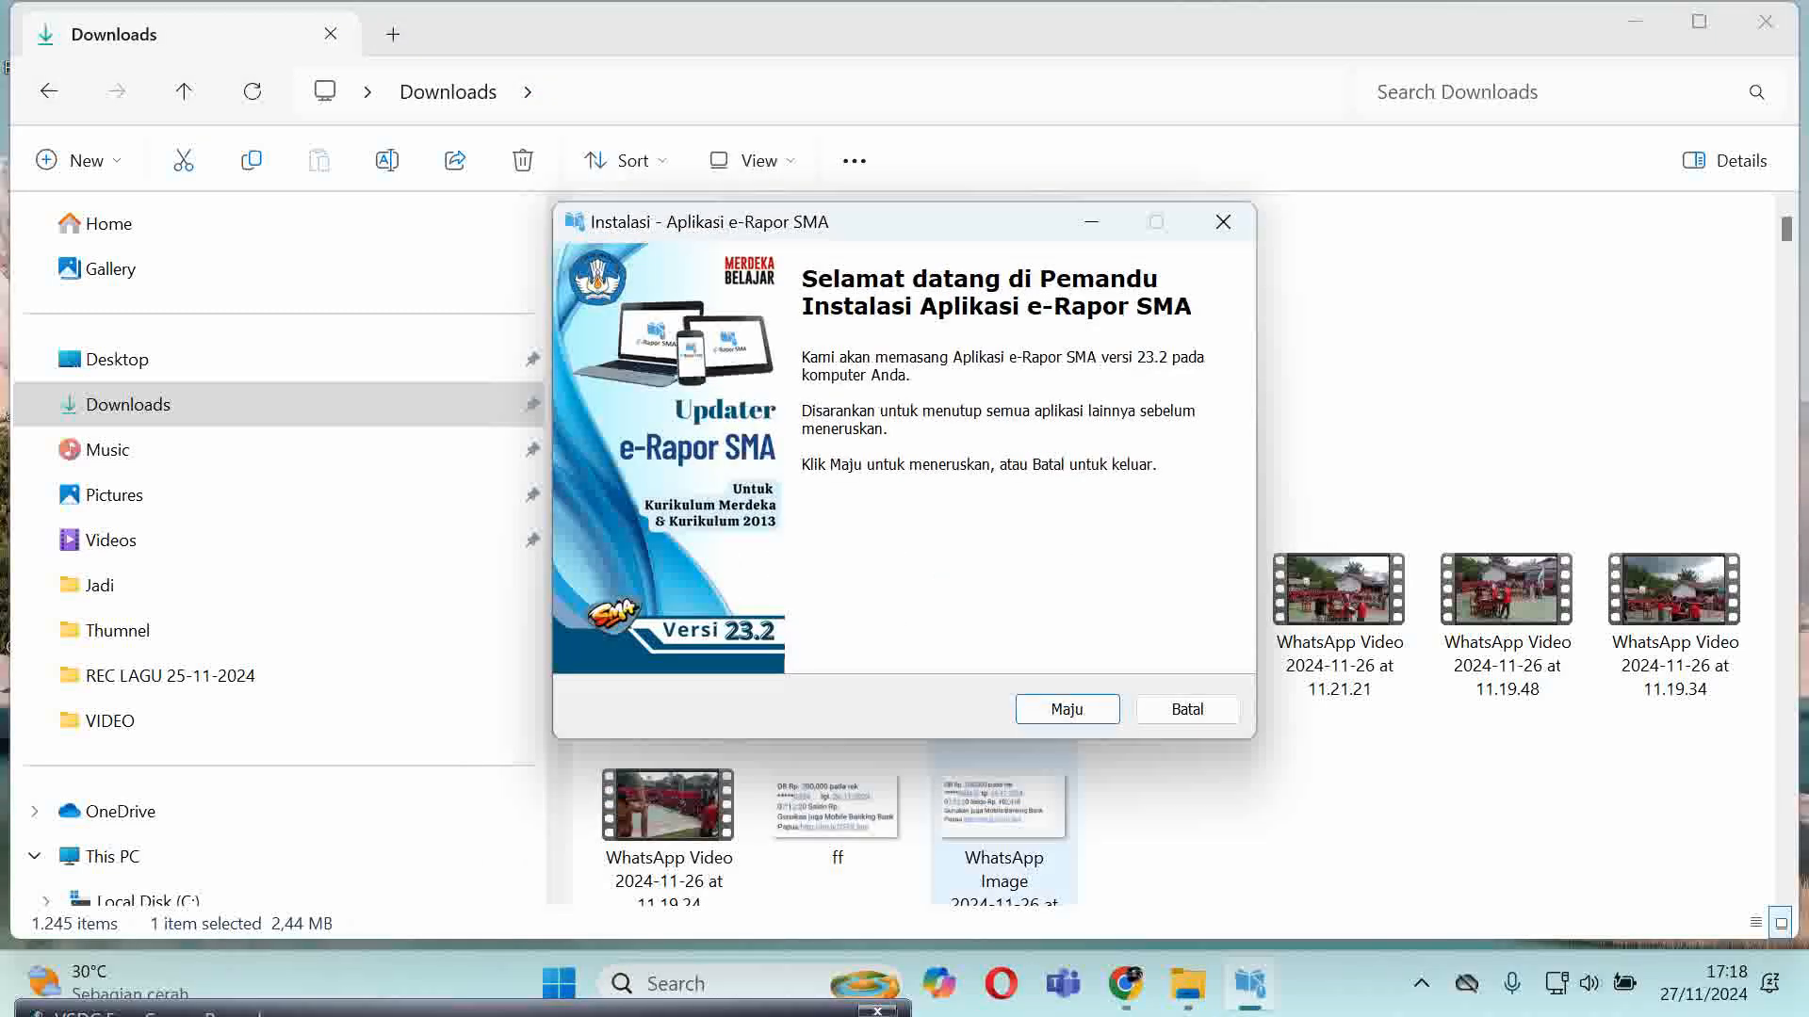
# Step: Accept the license and step through the e-Rapor SMA 23.2 updater wizard to finish installing
pyautogui.click(1067, 709)
pyautogui.click(619, 623)
pyautogui.click(1067, 710)
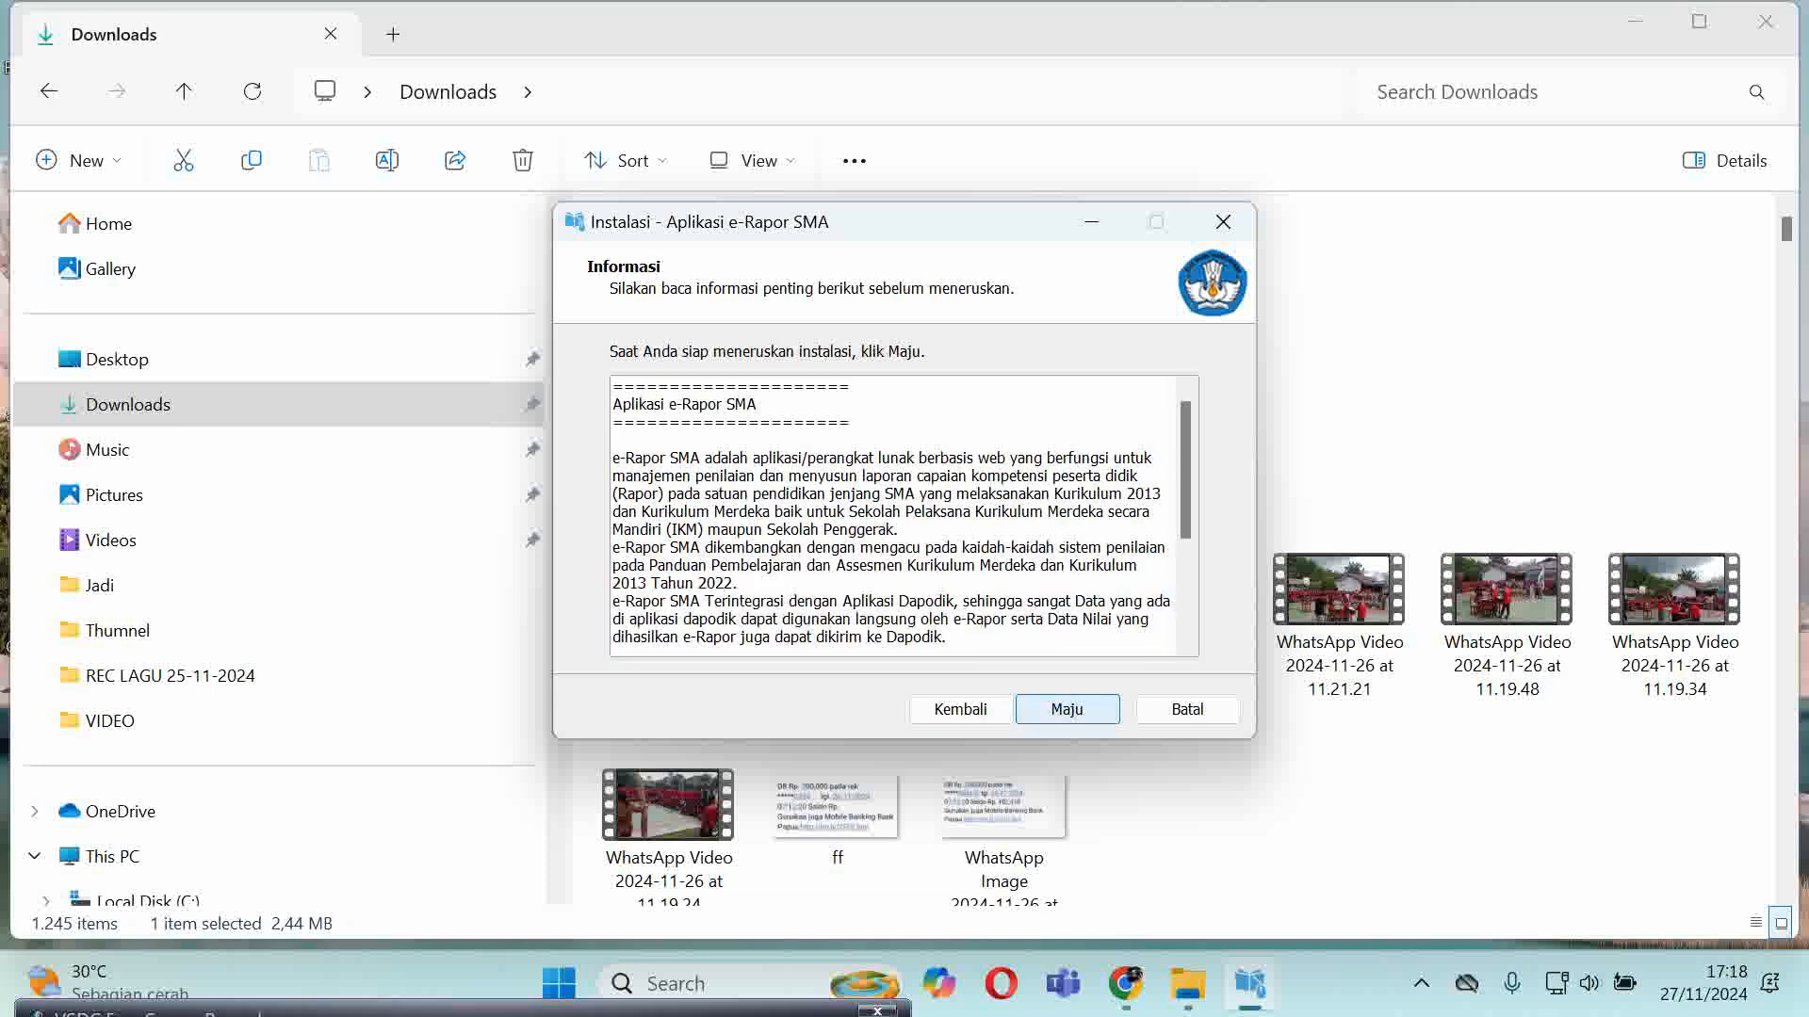
pyautogui.press('Return')
pyautogui.press('Return')
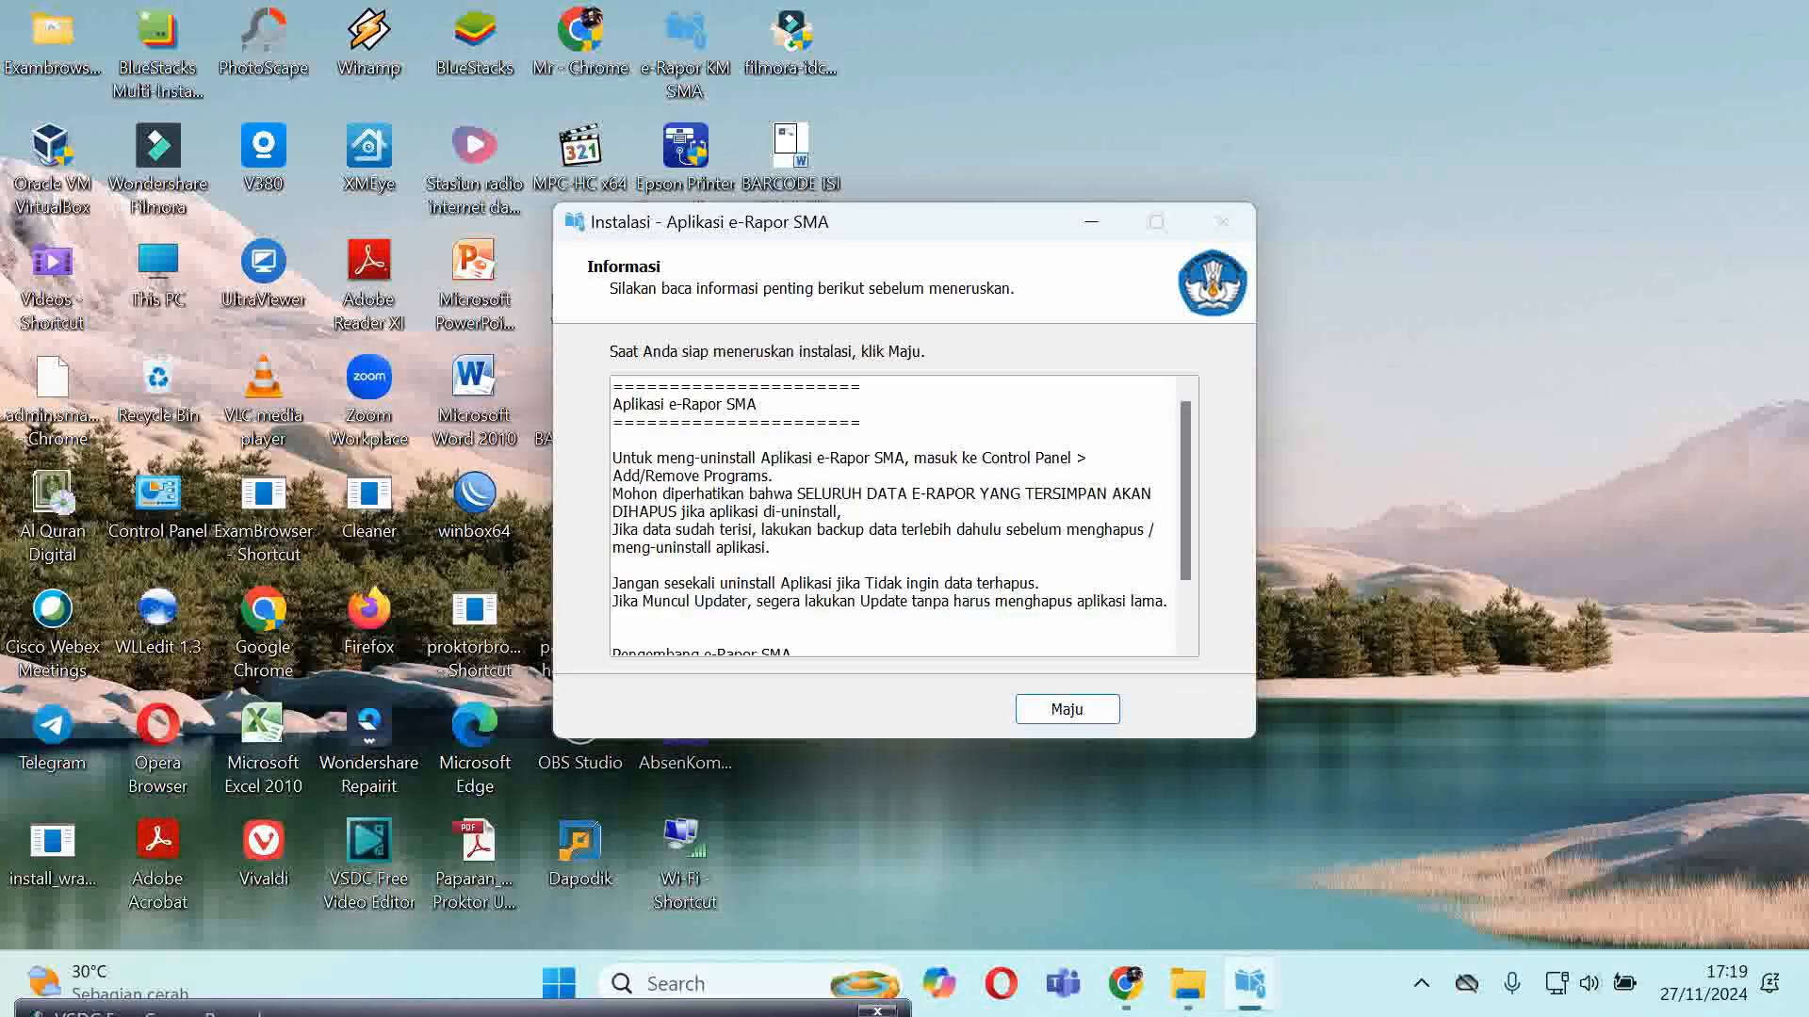
pyautogui.press('Return')
pyautogui.press('Return')
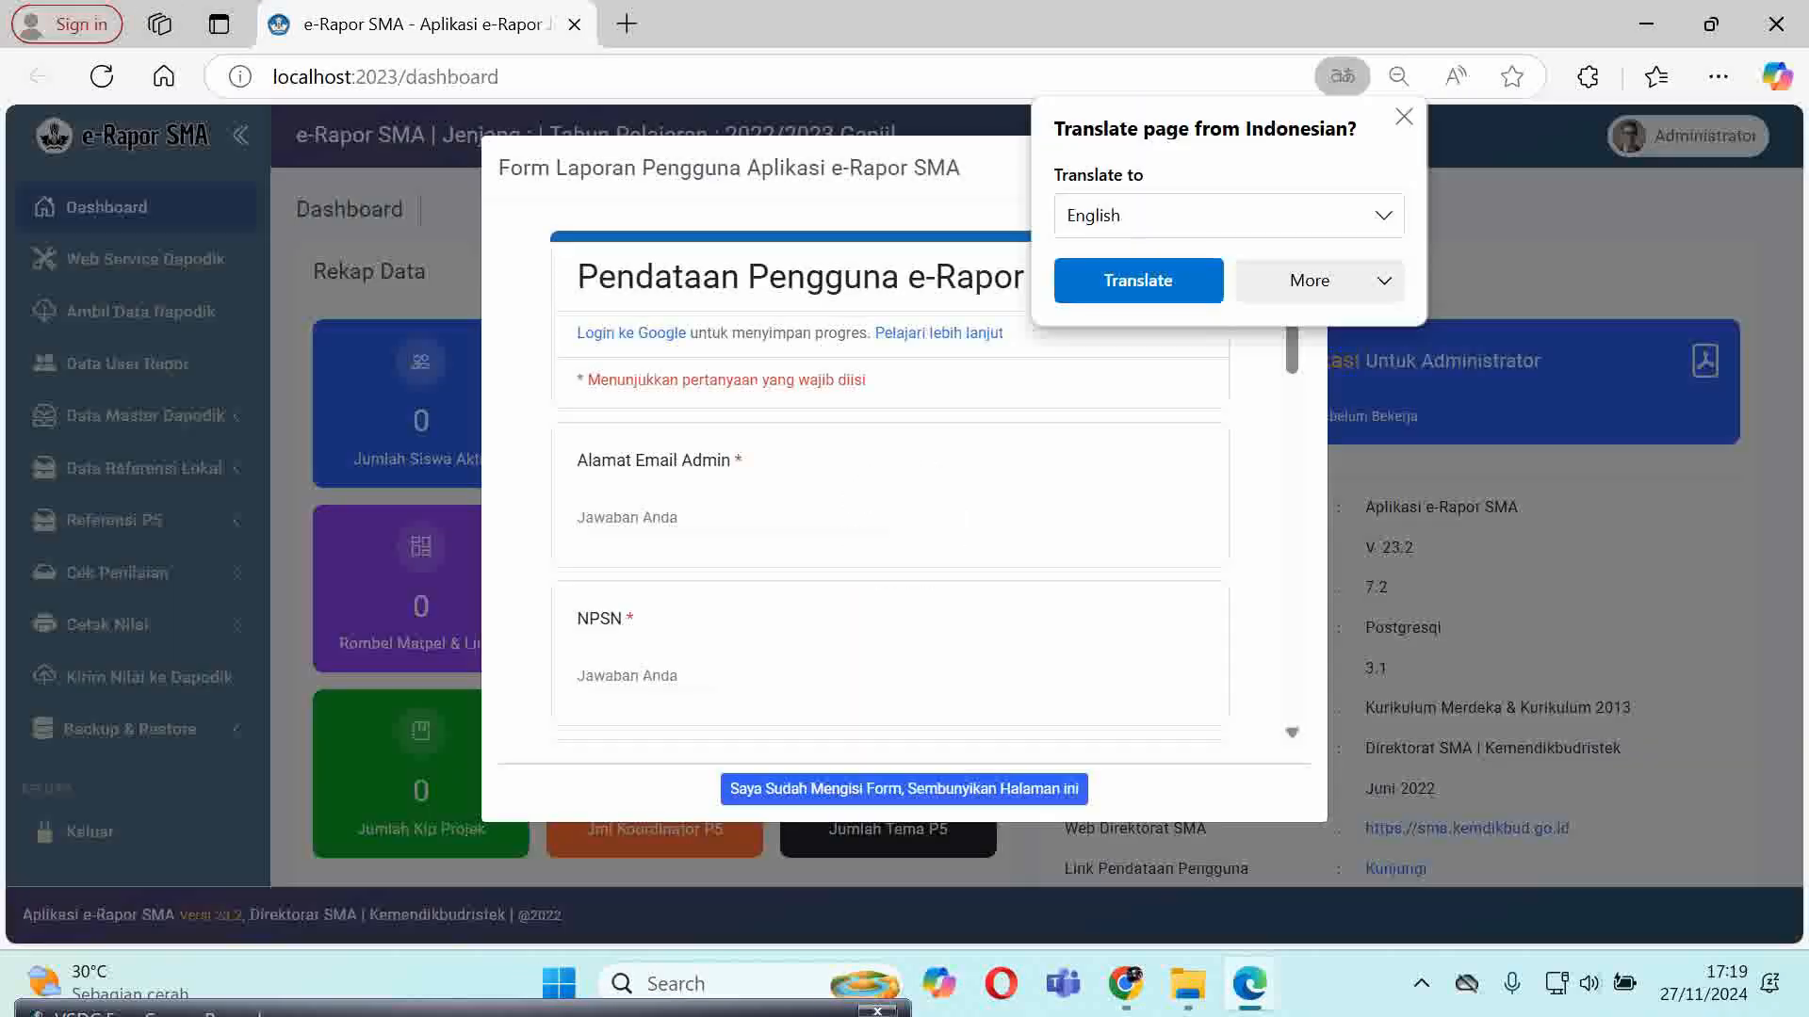
# Step: Decline Edge's page translation and close the Form Laporan Pengguna registration form
pyautogui.click(1403, 116)
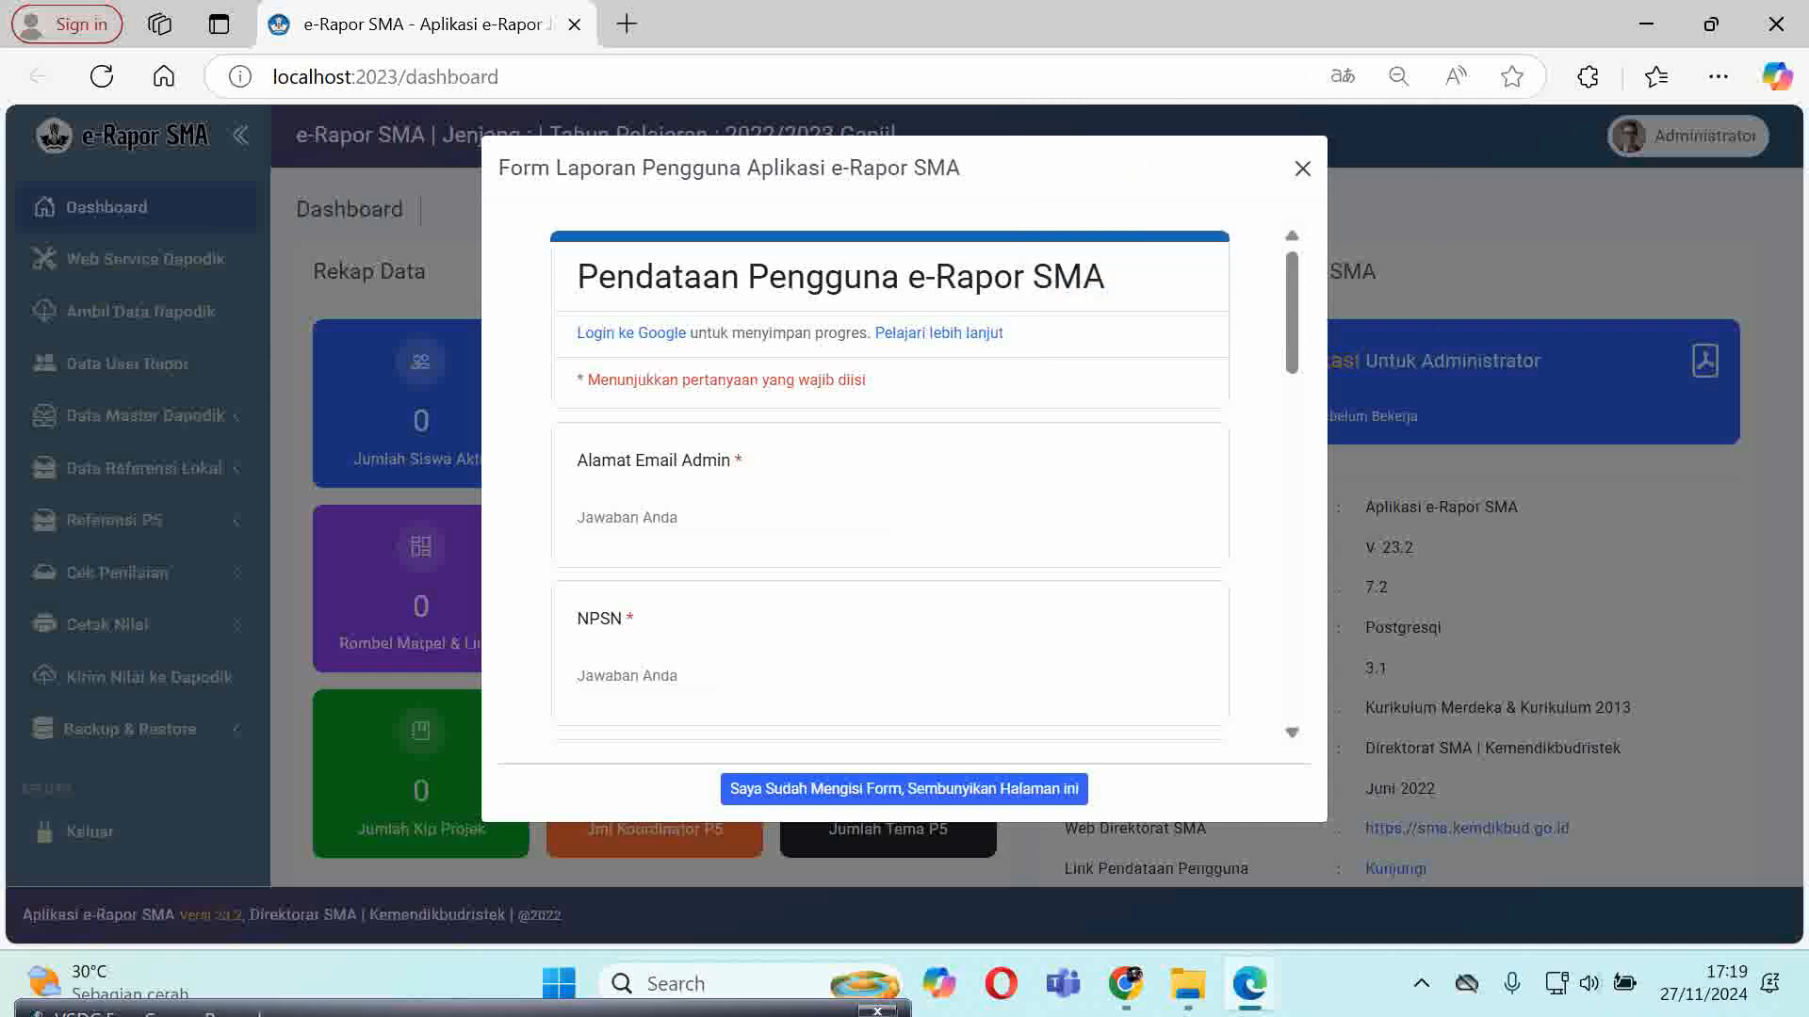
pyautogui.click(1303, 167)
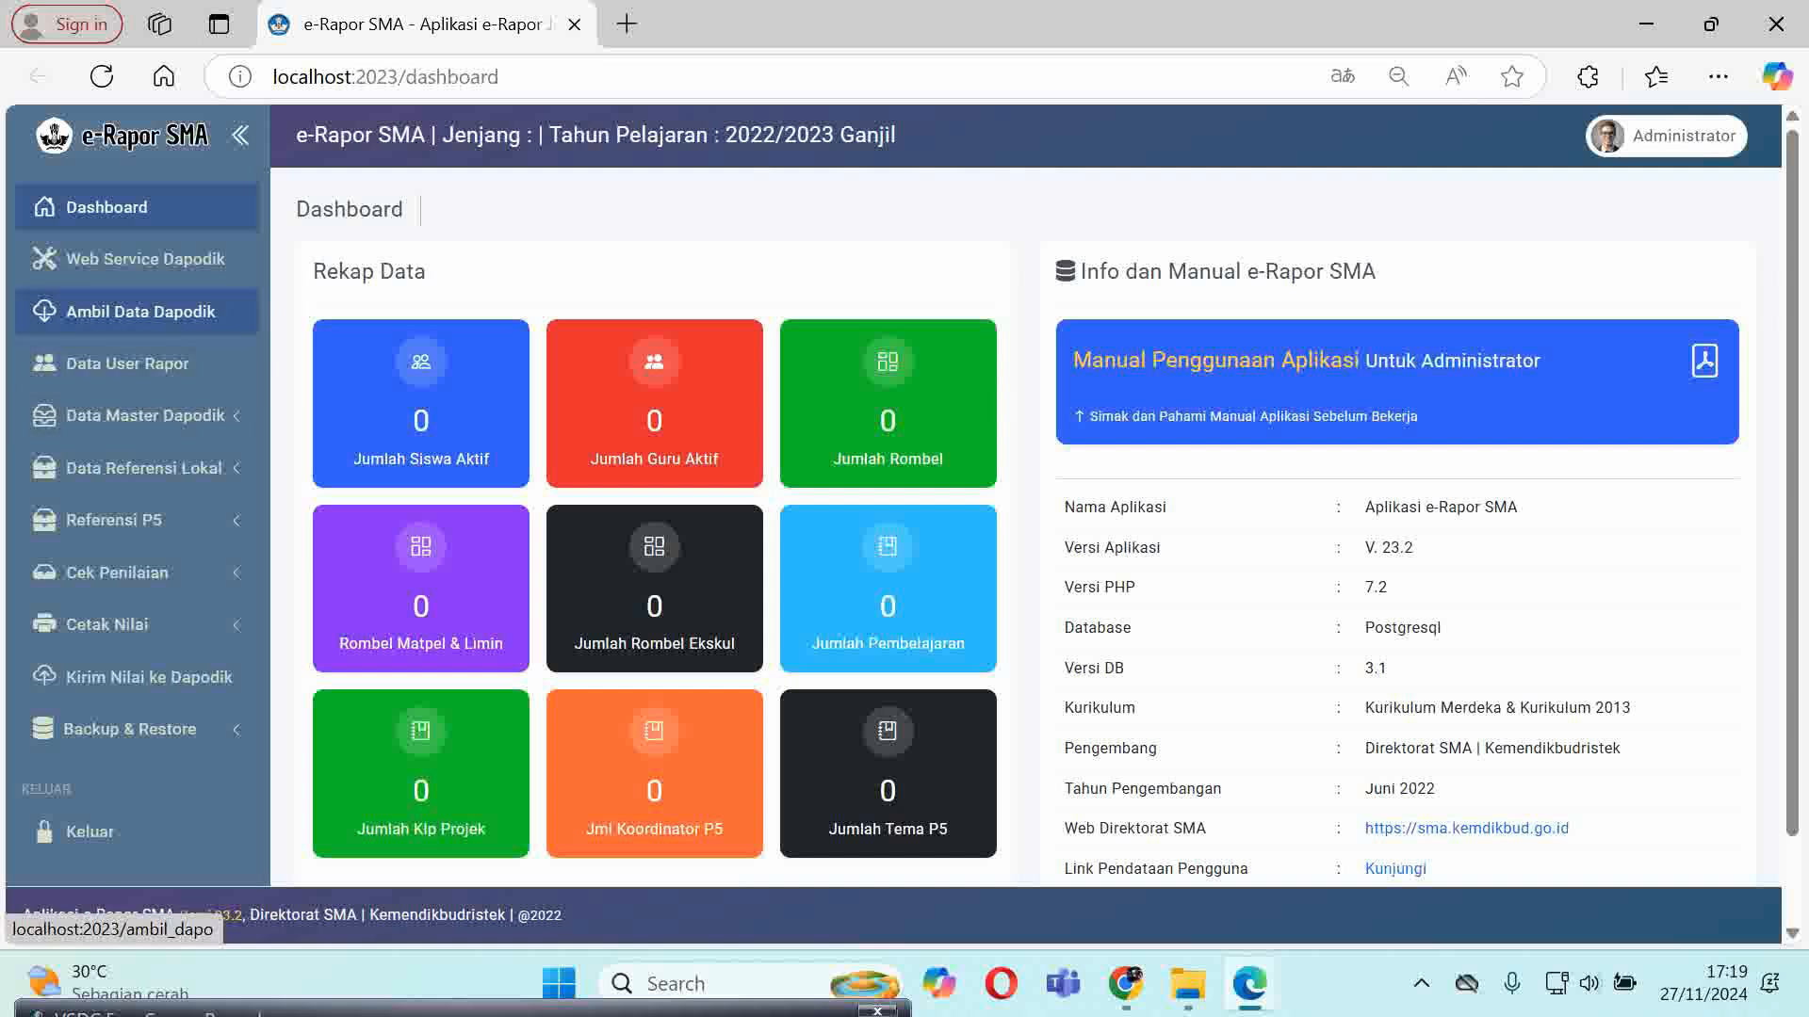
# Step: Check the Dapodik web service connection settings, then open localhost:5774 in a new tab
pyautogui.click(142, 310)
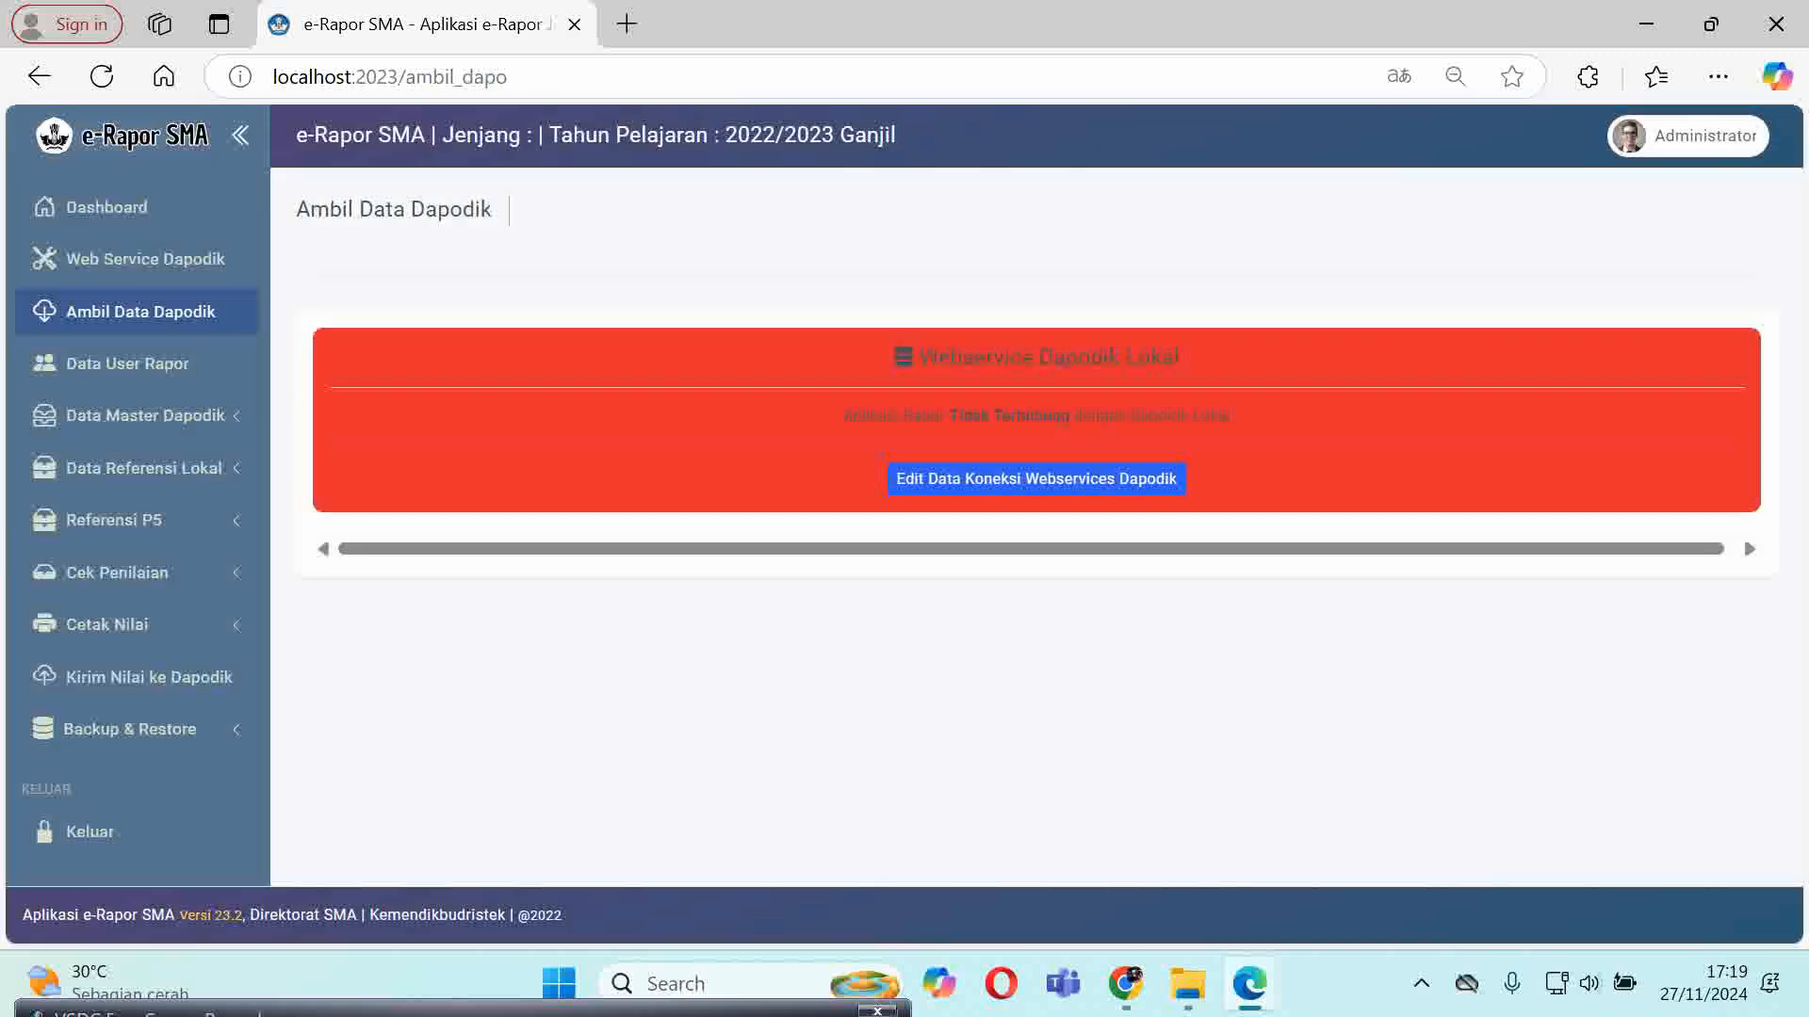
pyautogui.click(141, 258)
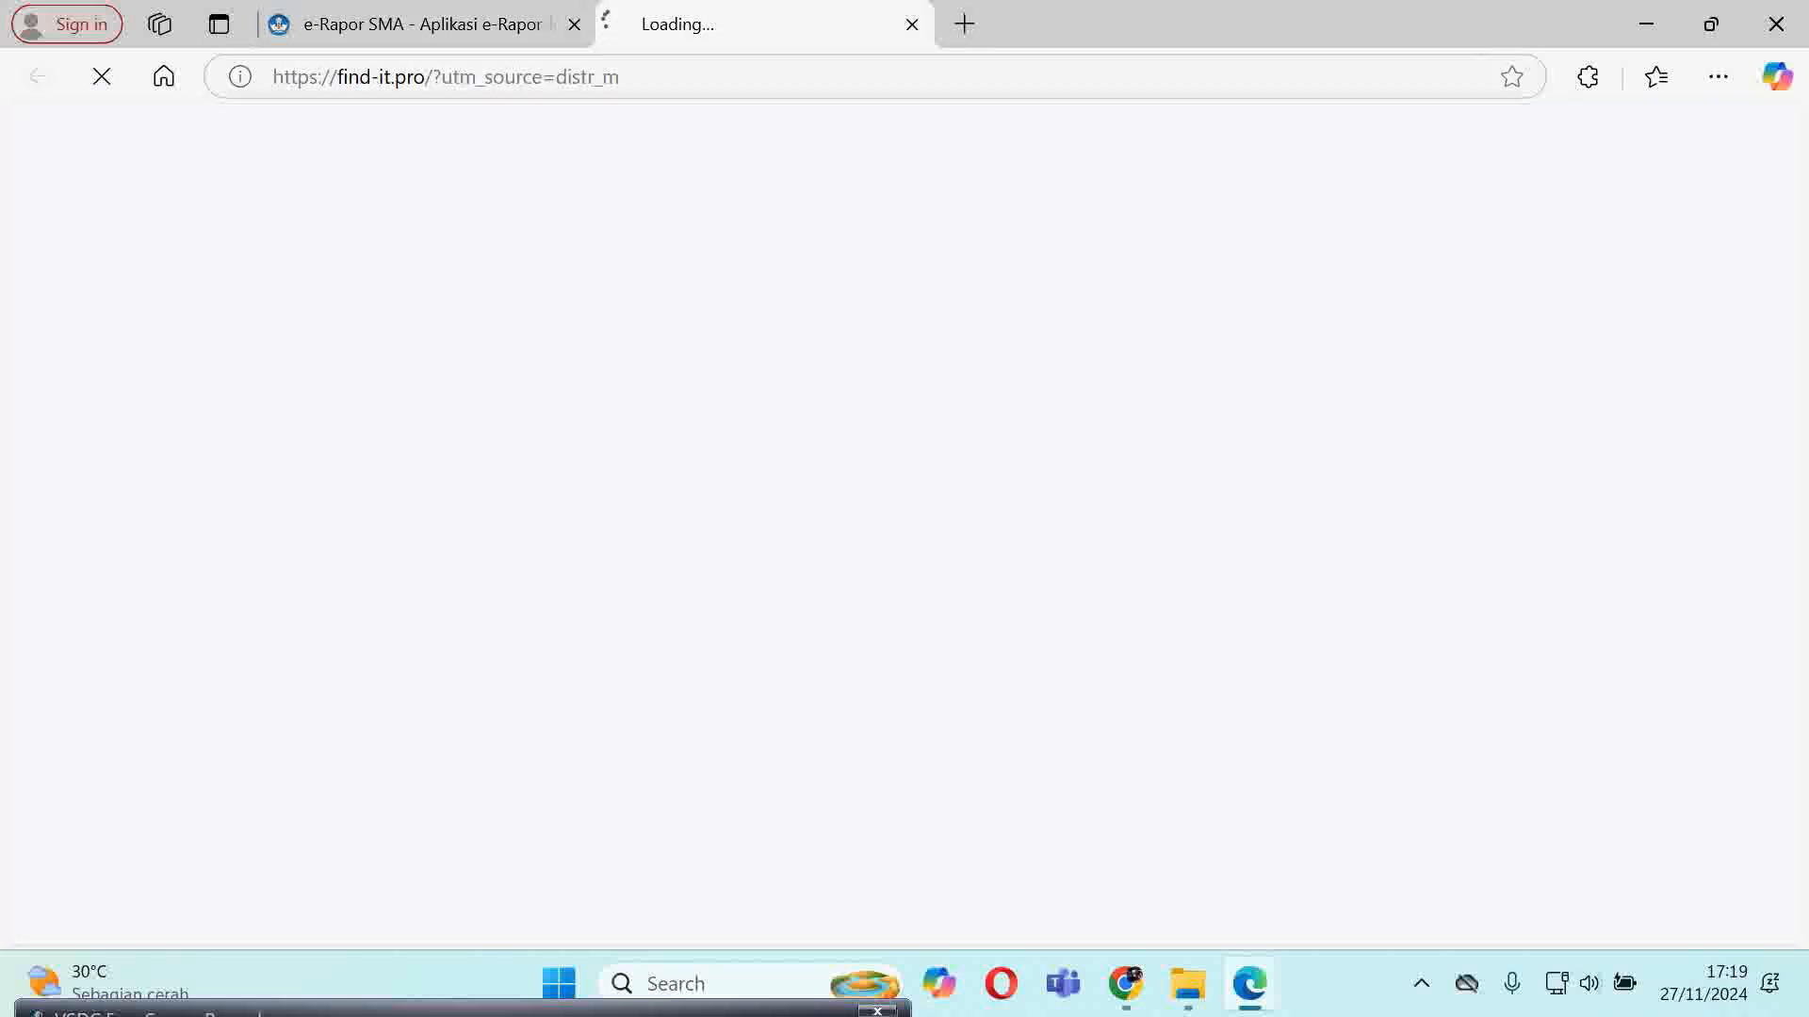
pyautogui.click(446, 77)
pyautogui.write('localhost:2023')
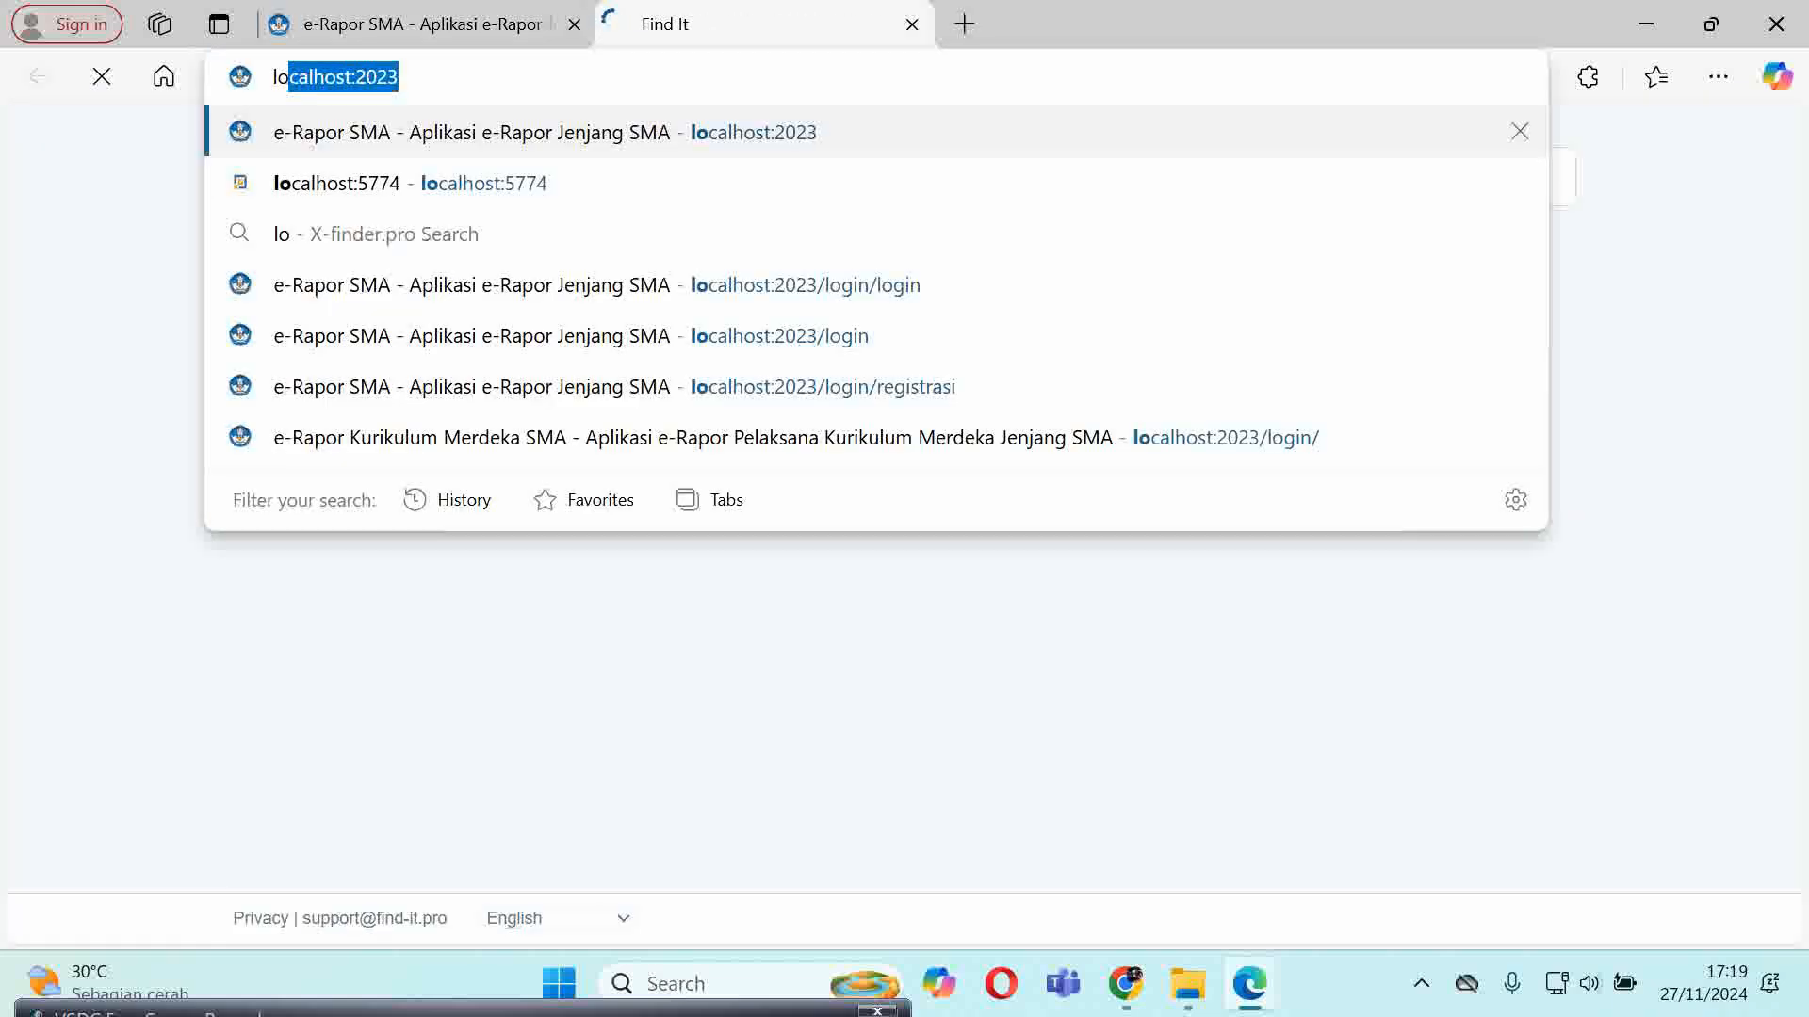
pyautogui.click(336, 183)
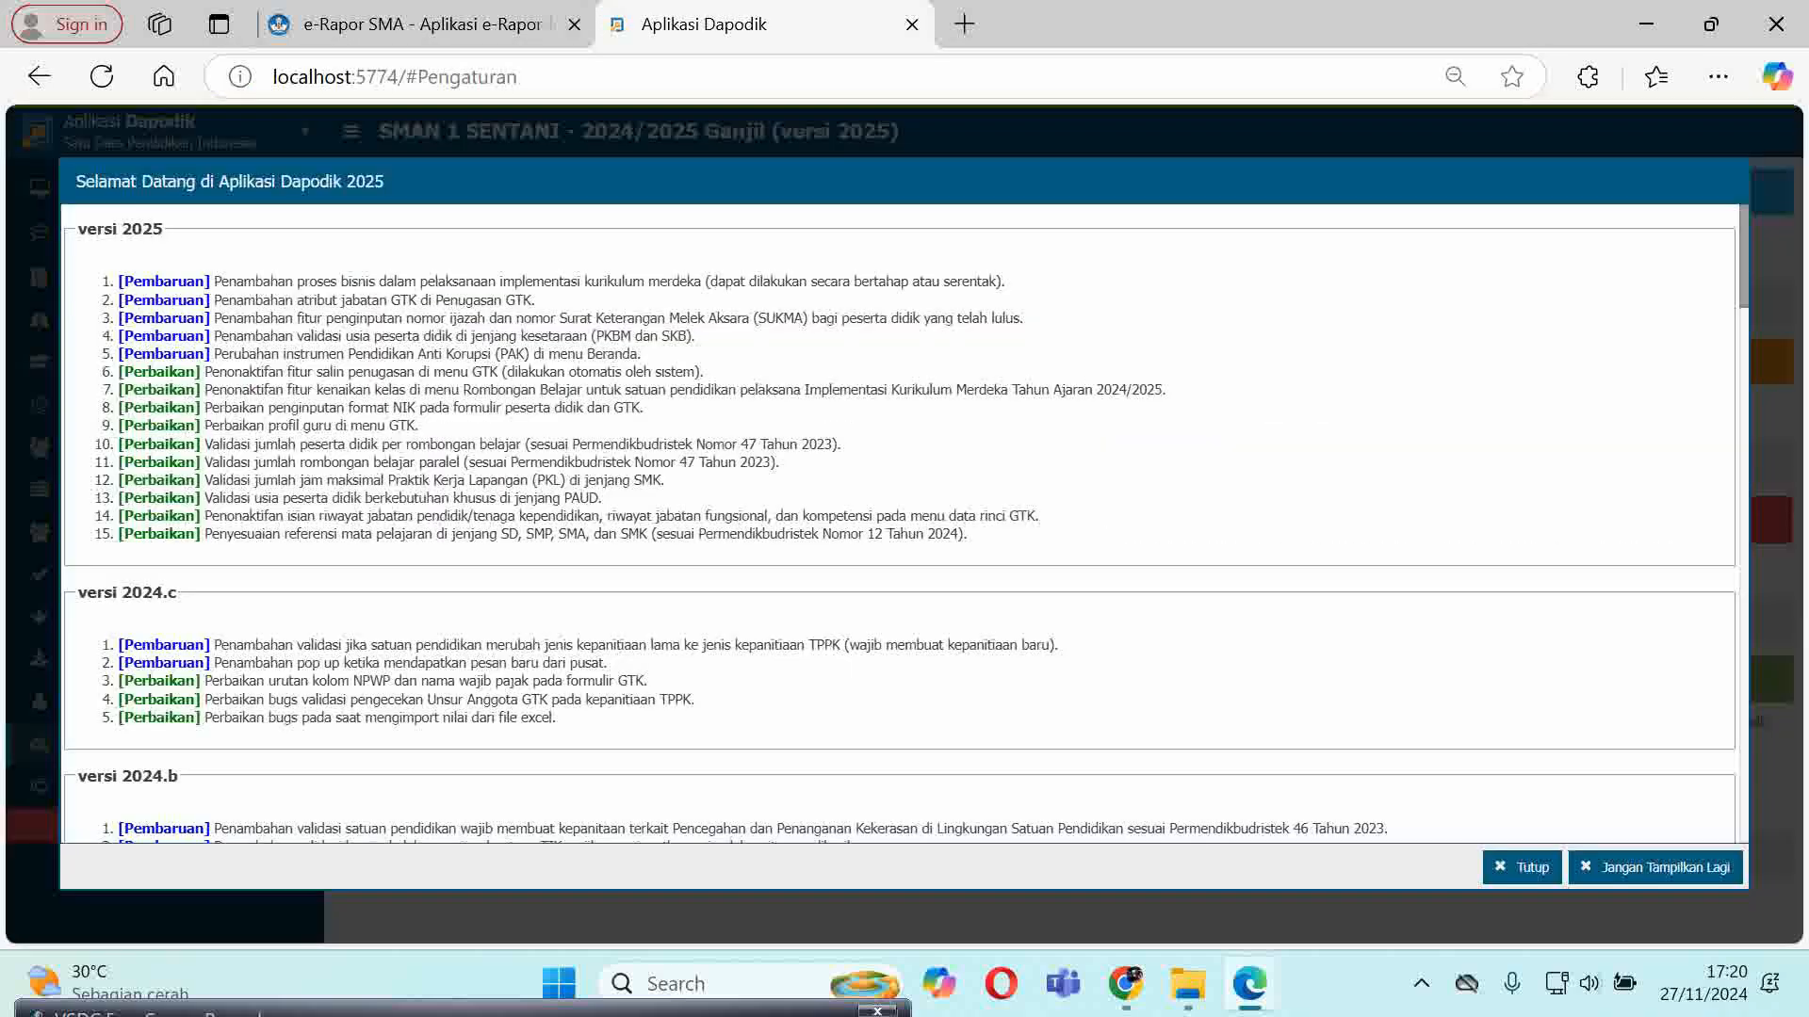
# Step: Copy the ERAPOR-KM application name from Dapodik's Web Service list and return to e-Rapor's connection page
pyautogui.click(1522, 868)
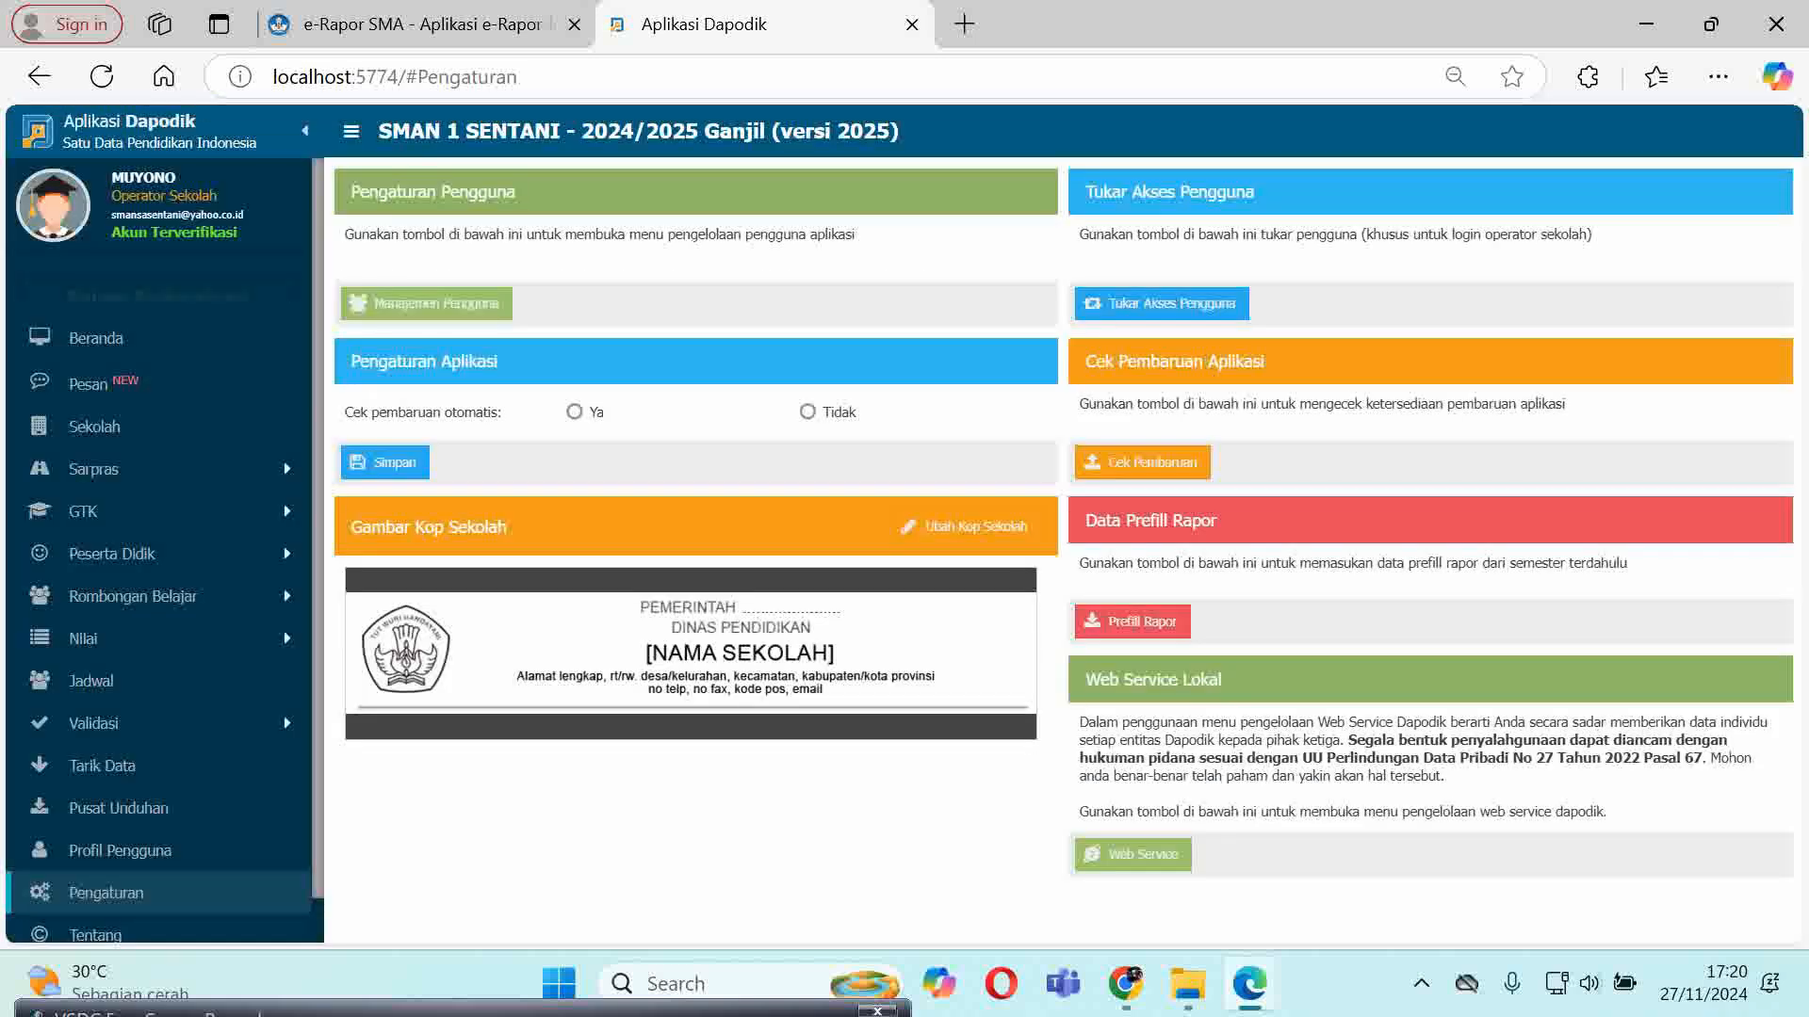
pyautogui.click(1132, 853)
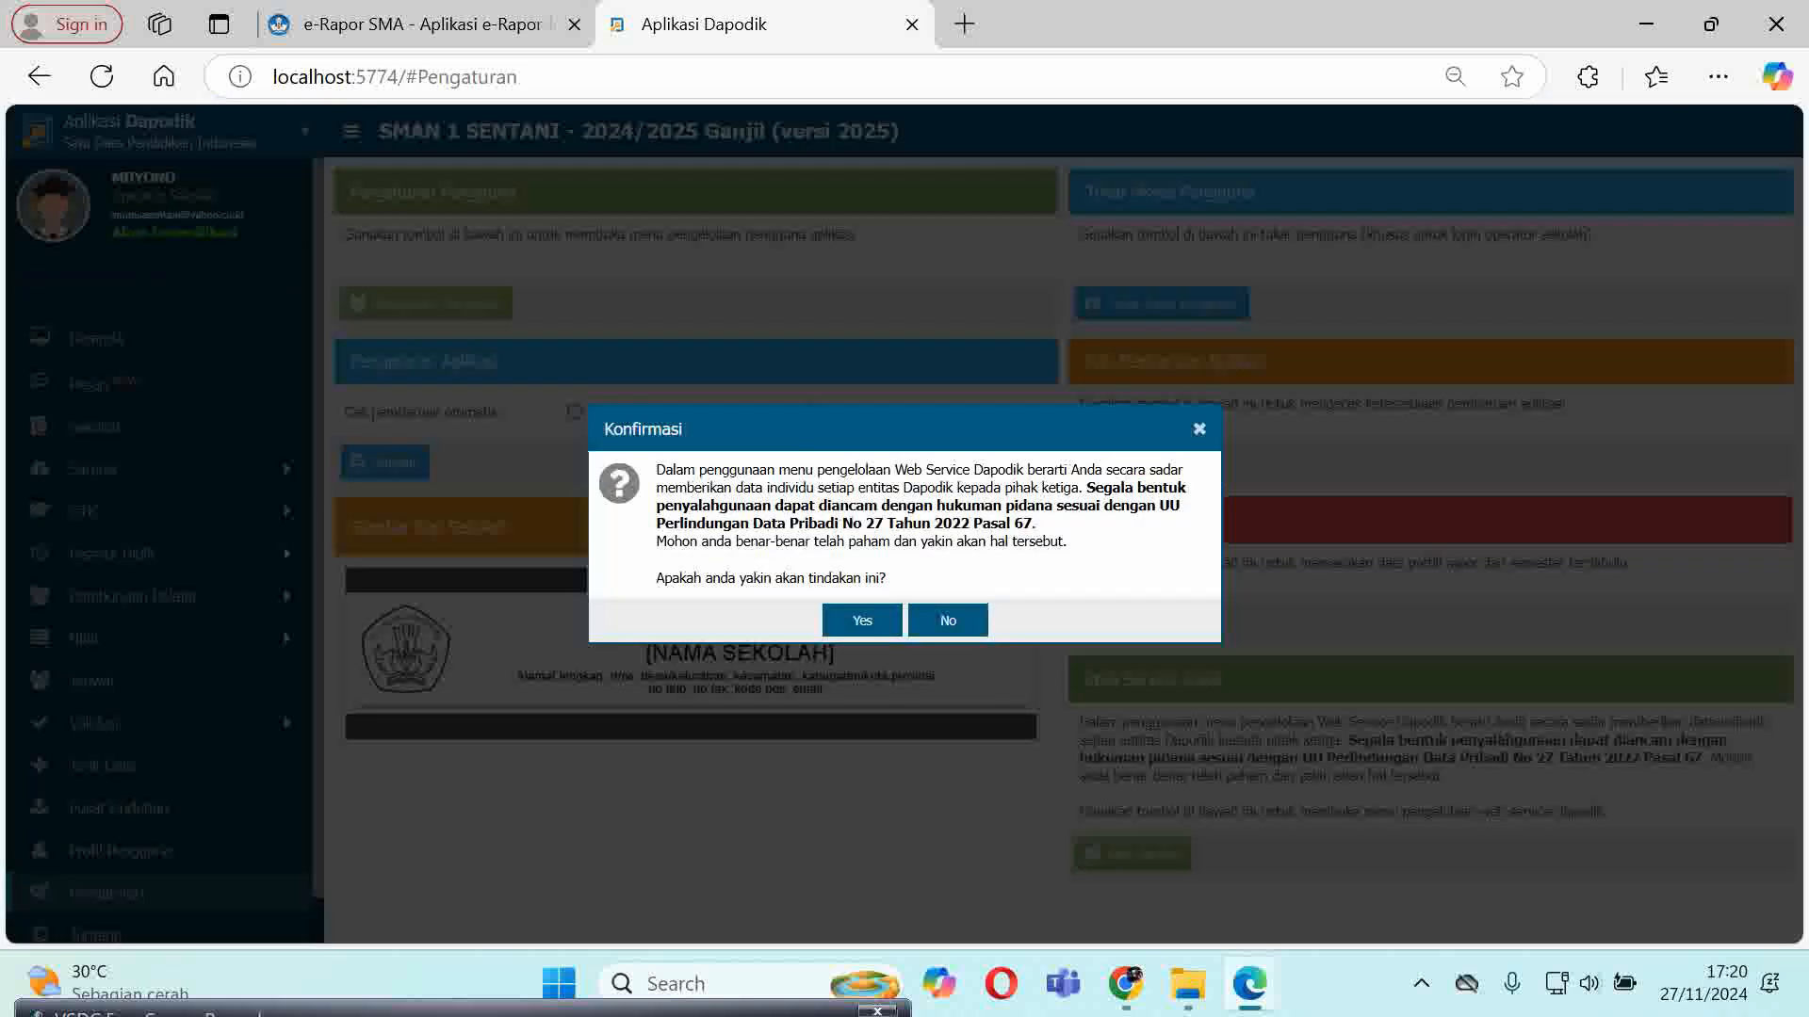
pyautogui.click(862, 620)
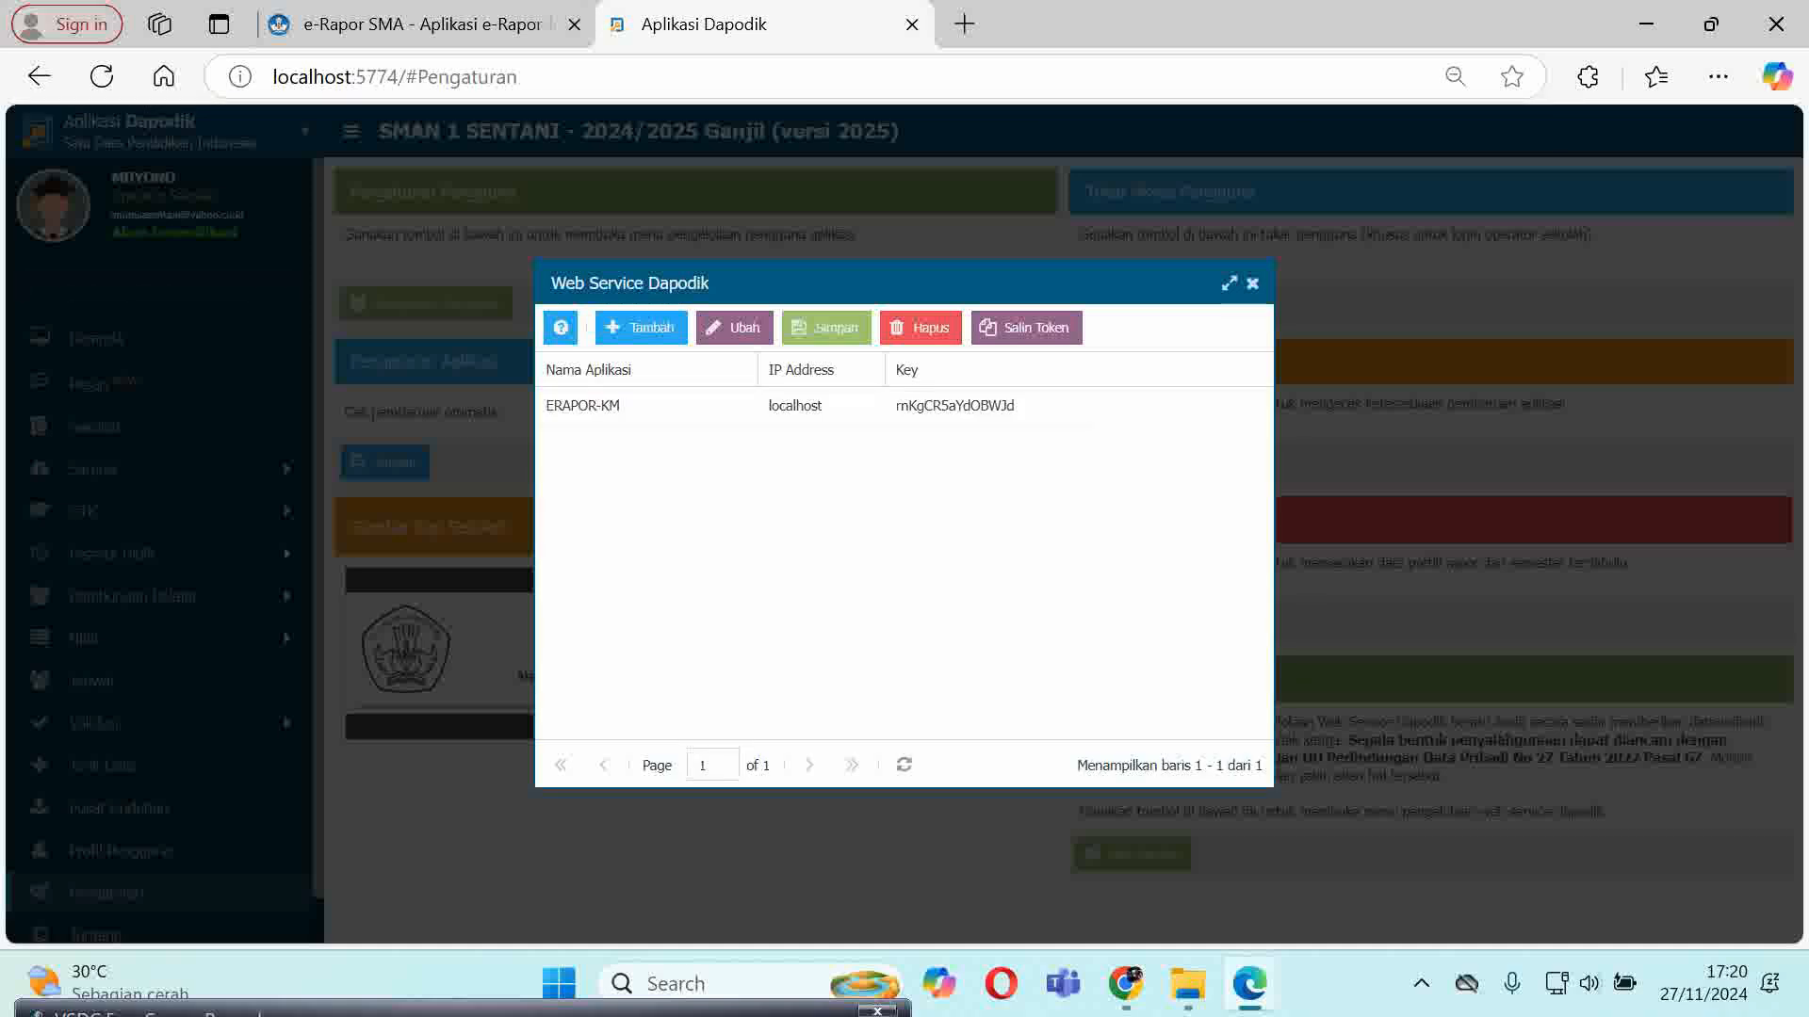
pyautogui.click(816, 406)
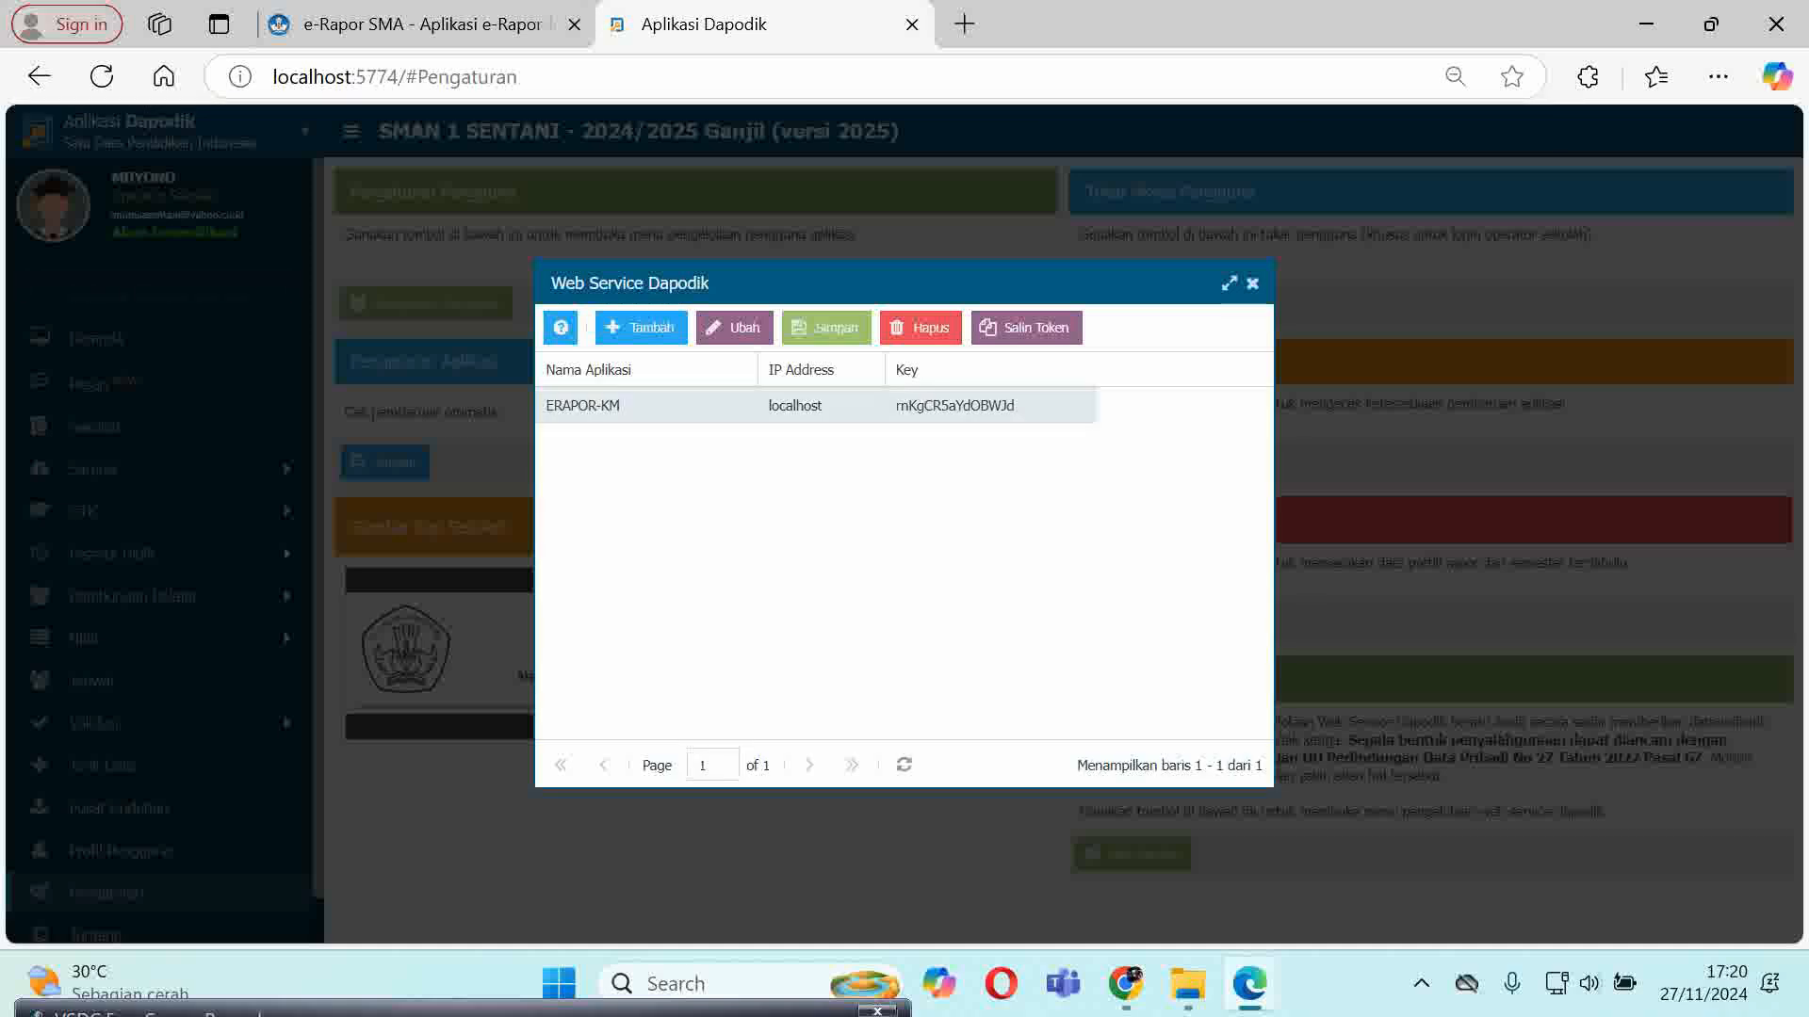
pyautogui.click(647, 406)
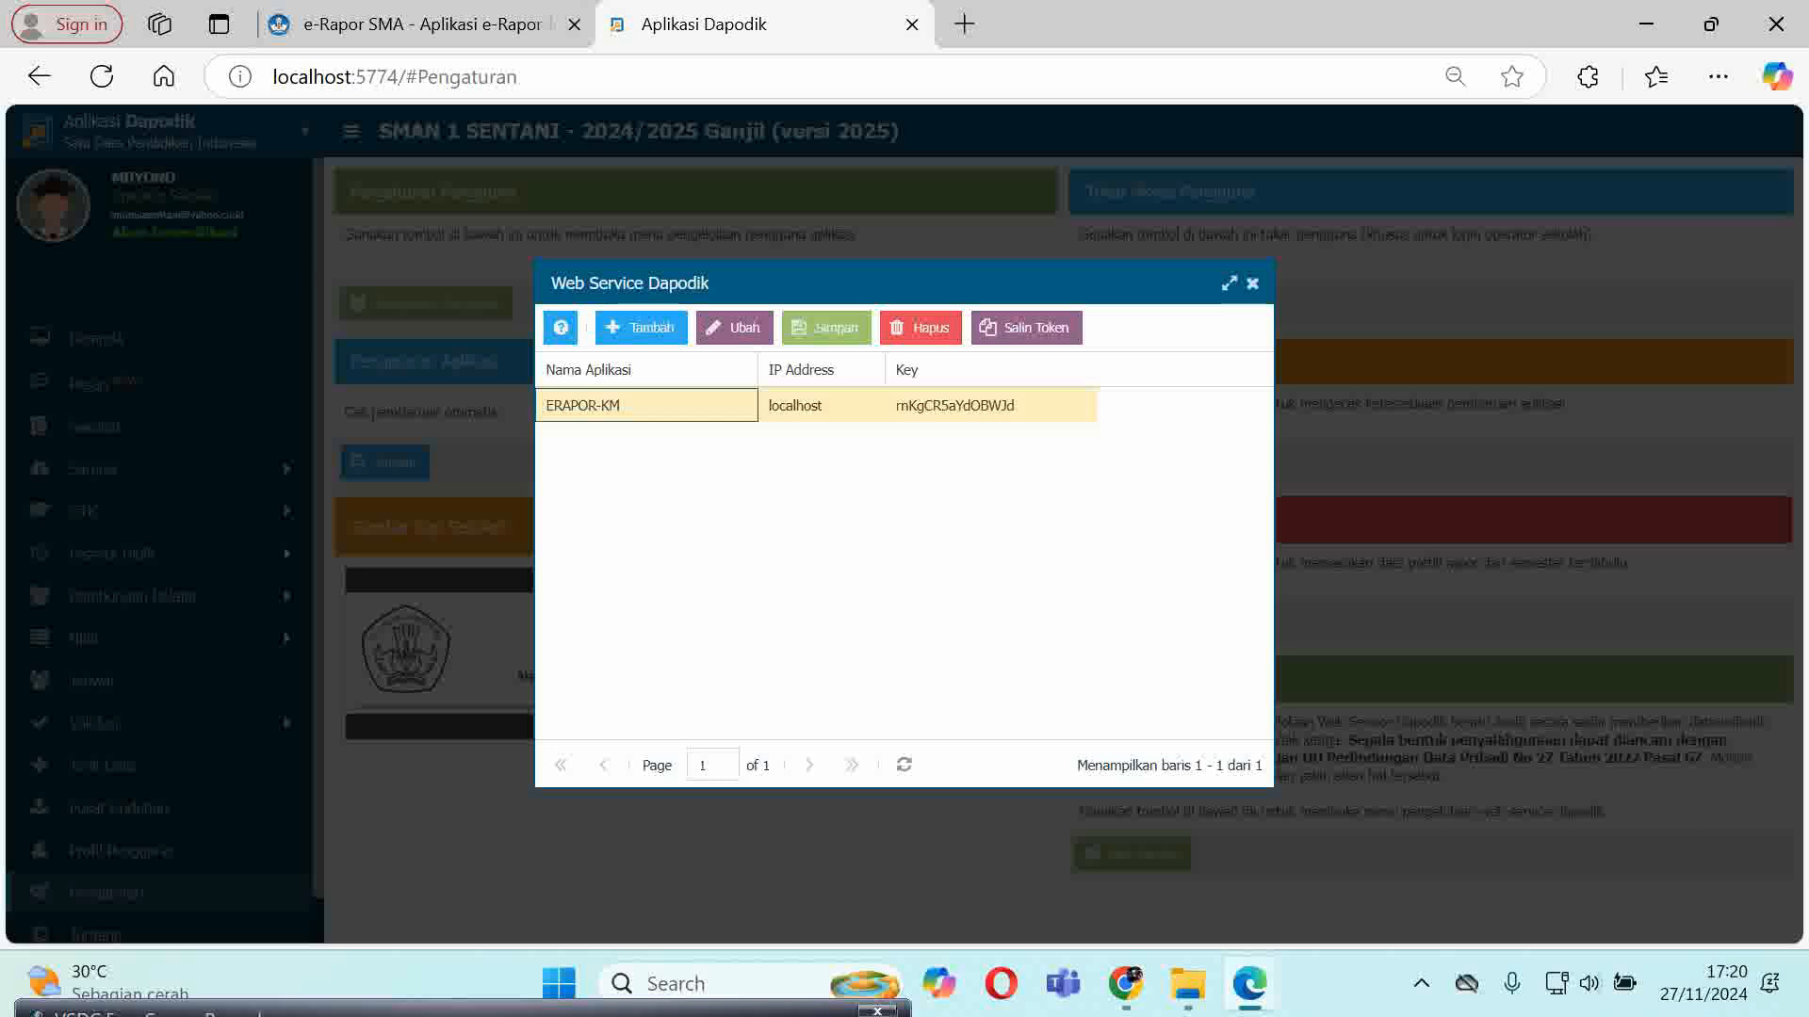
pyautogui.doubleClick(646, 406)
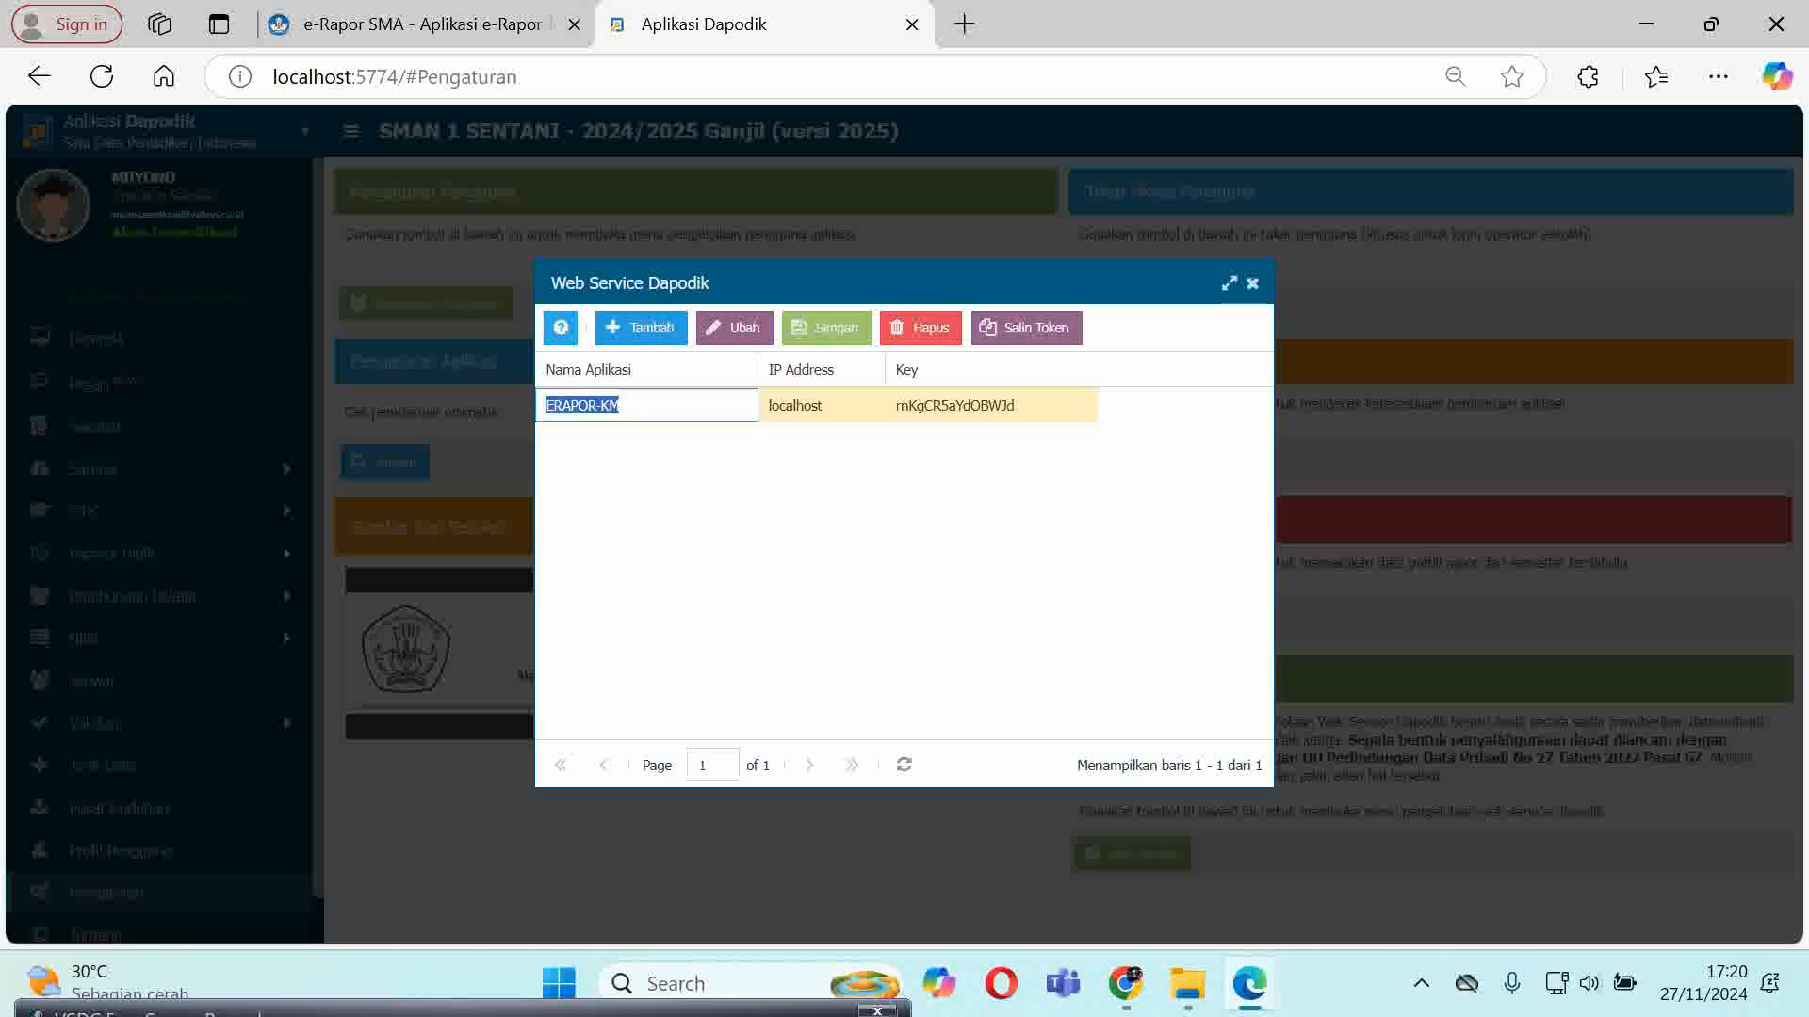
pyautogui.hotkey('ctrl', 'shift', 'Tab')
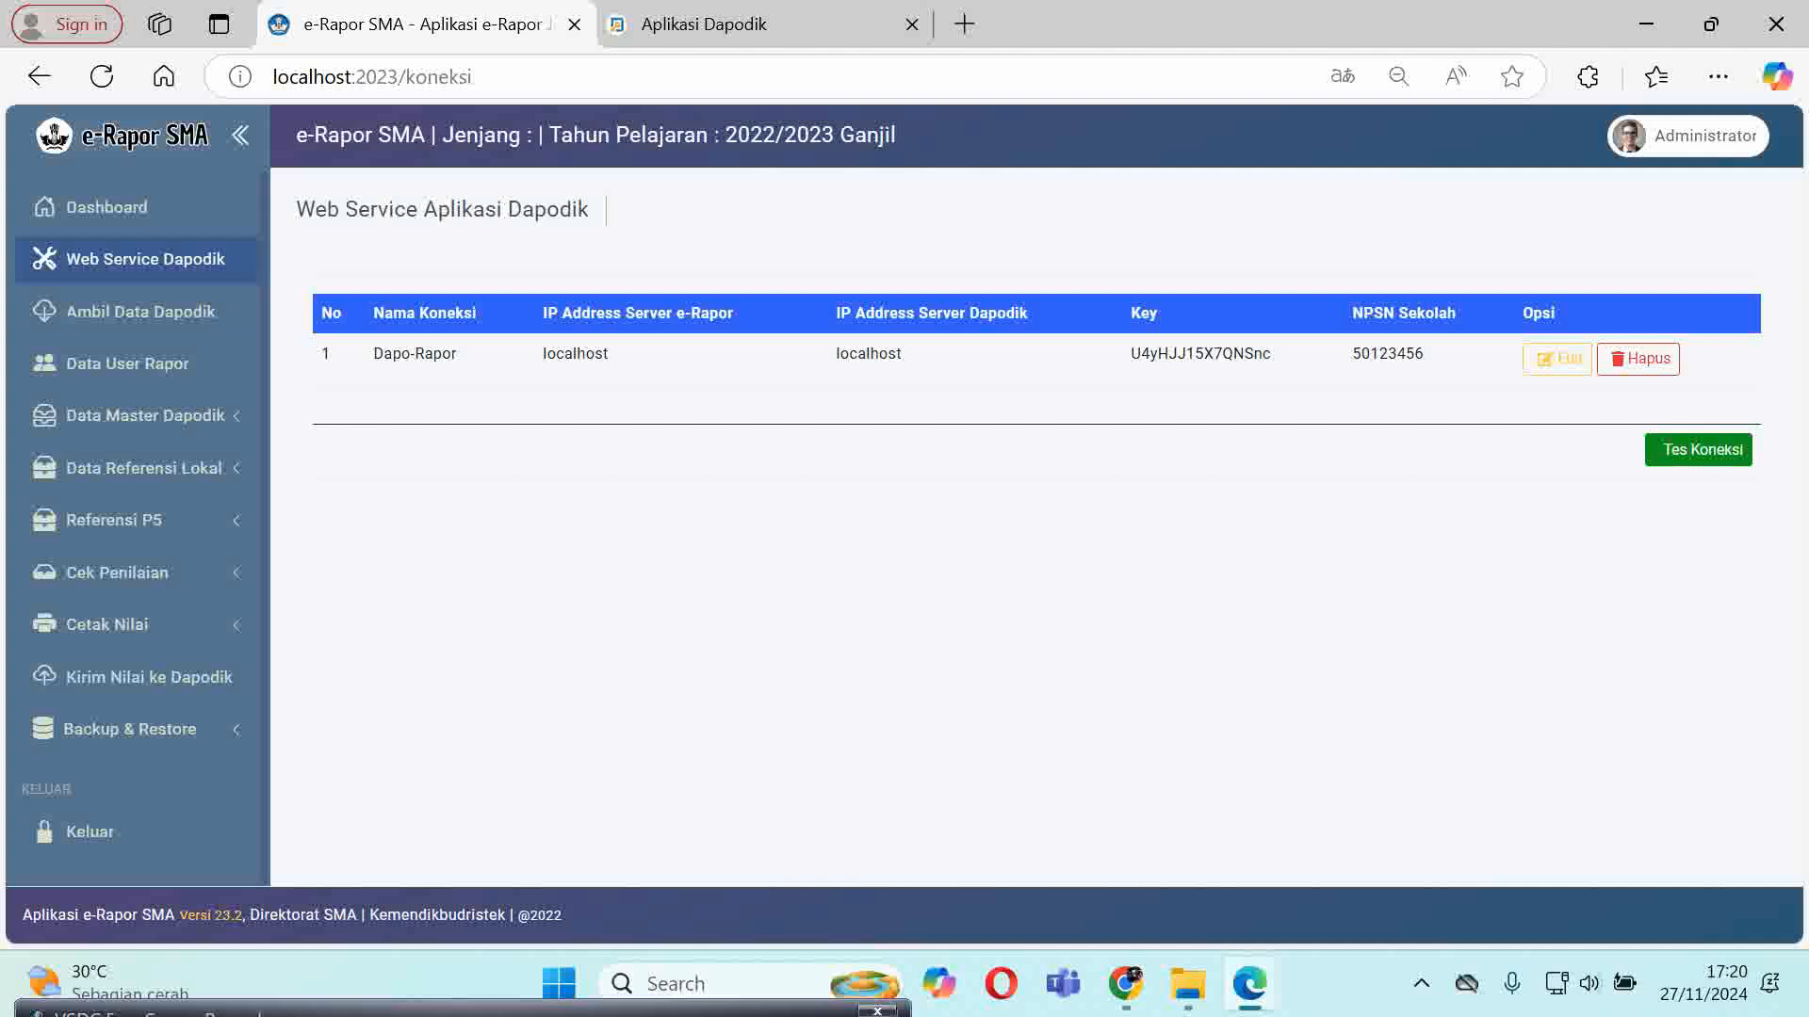
pyautogui.click(145, 260)
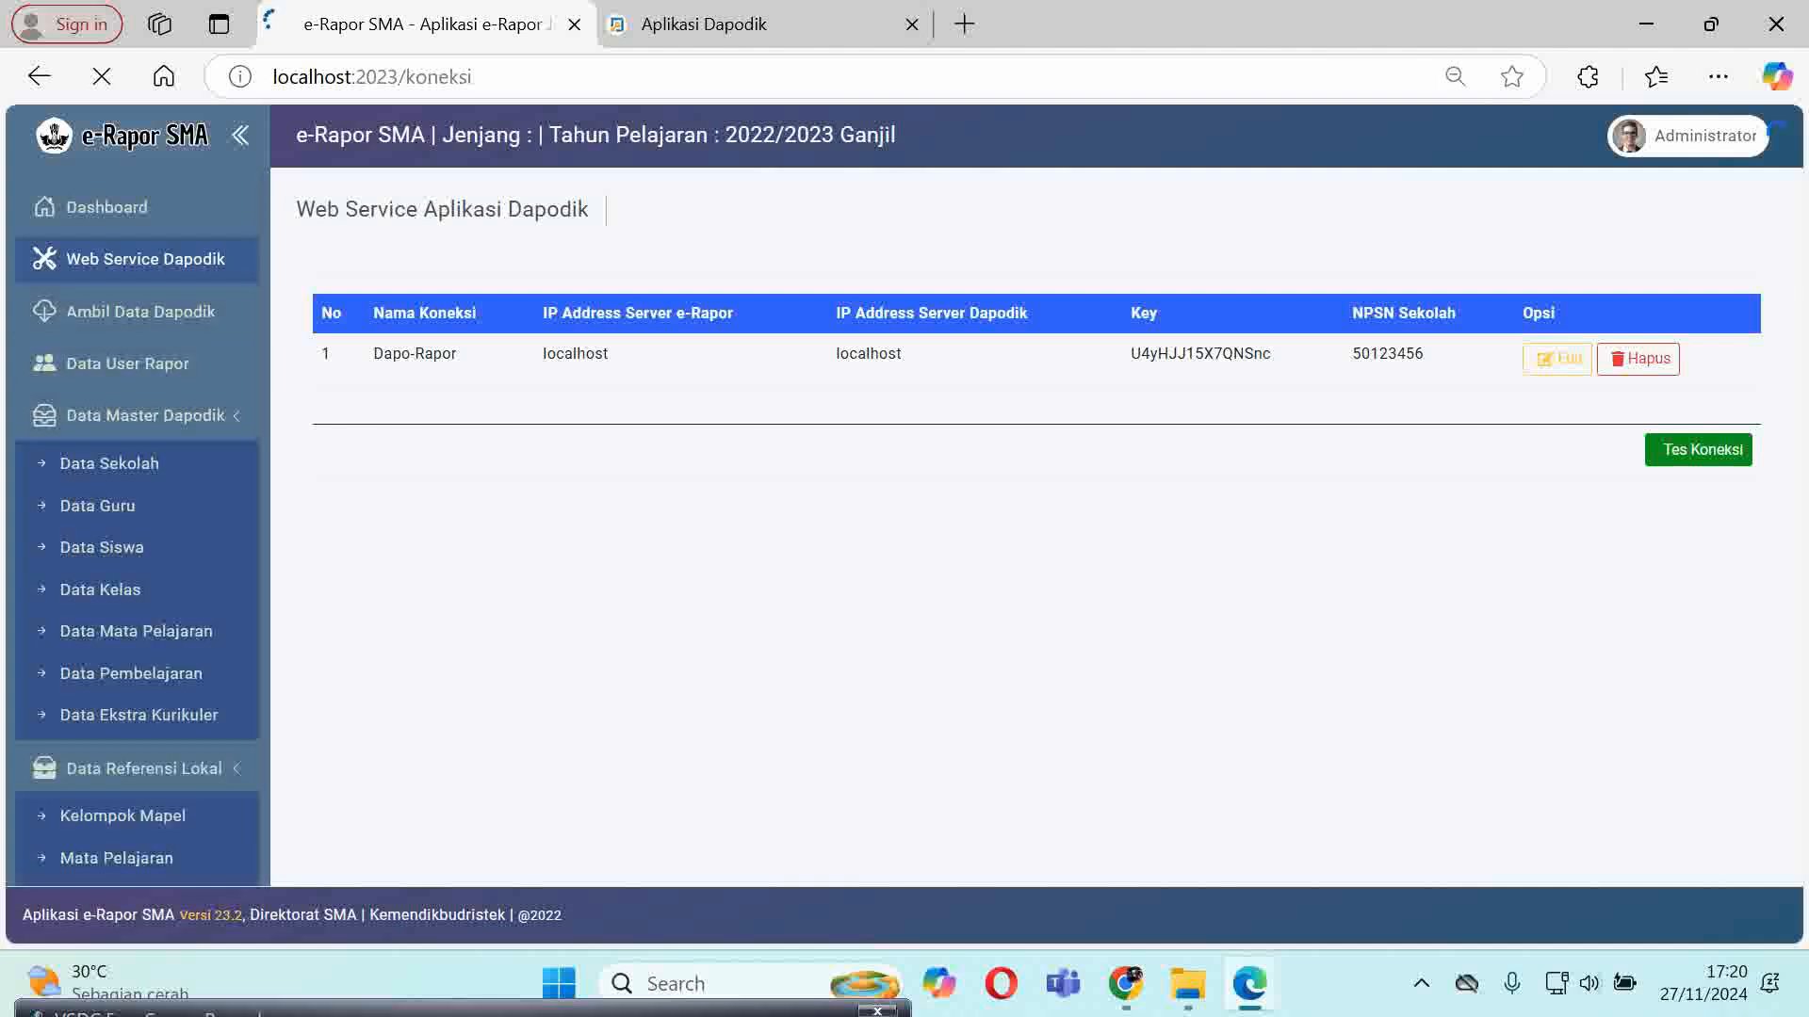
# Step: Rename the Dapo-Rapor connection to ERAPOR-KM
pyautogui.click(1556, 358)
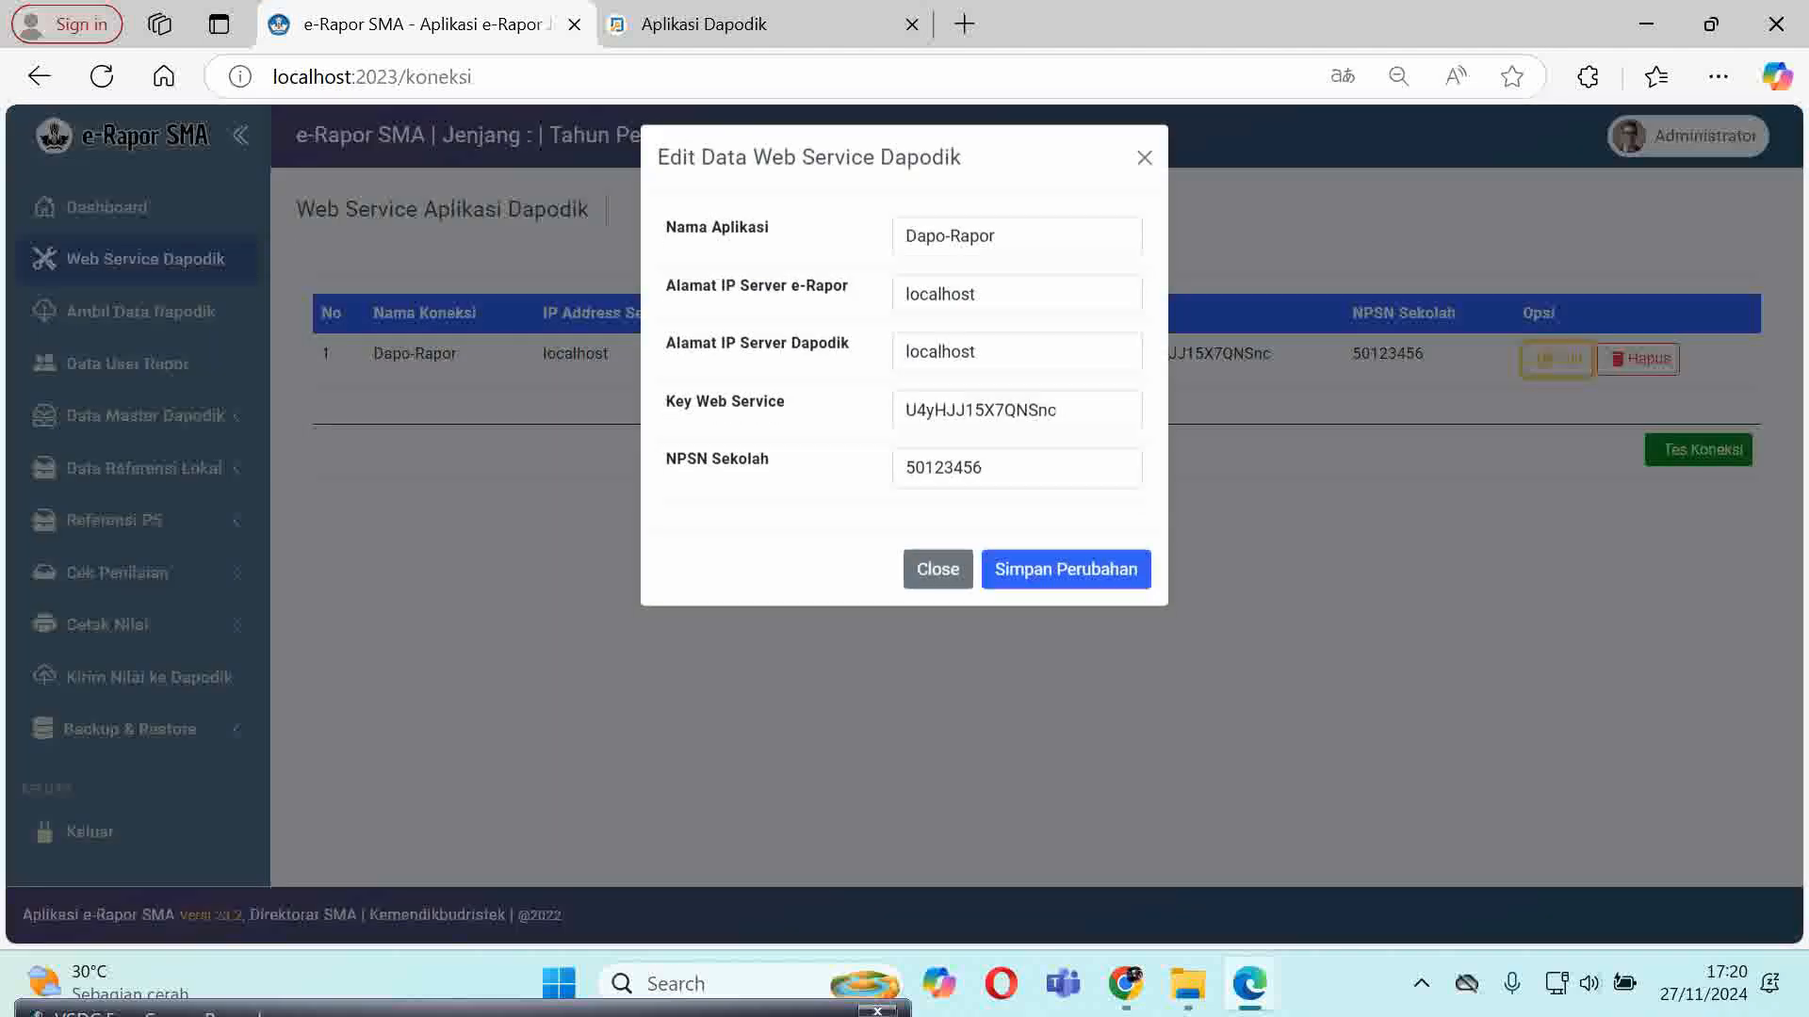
pyautogui.moveTo(998, 248); pyautogui.dragTo(899, 248)
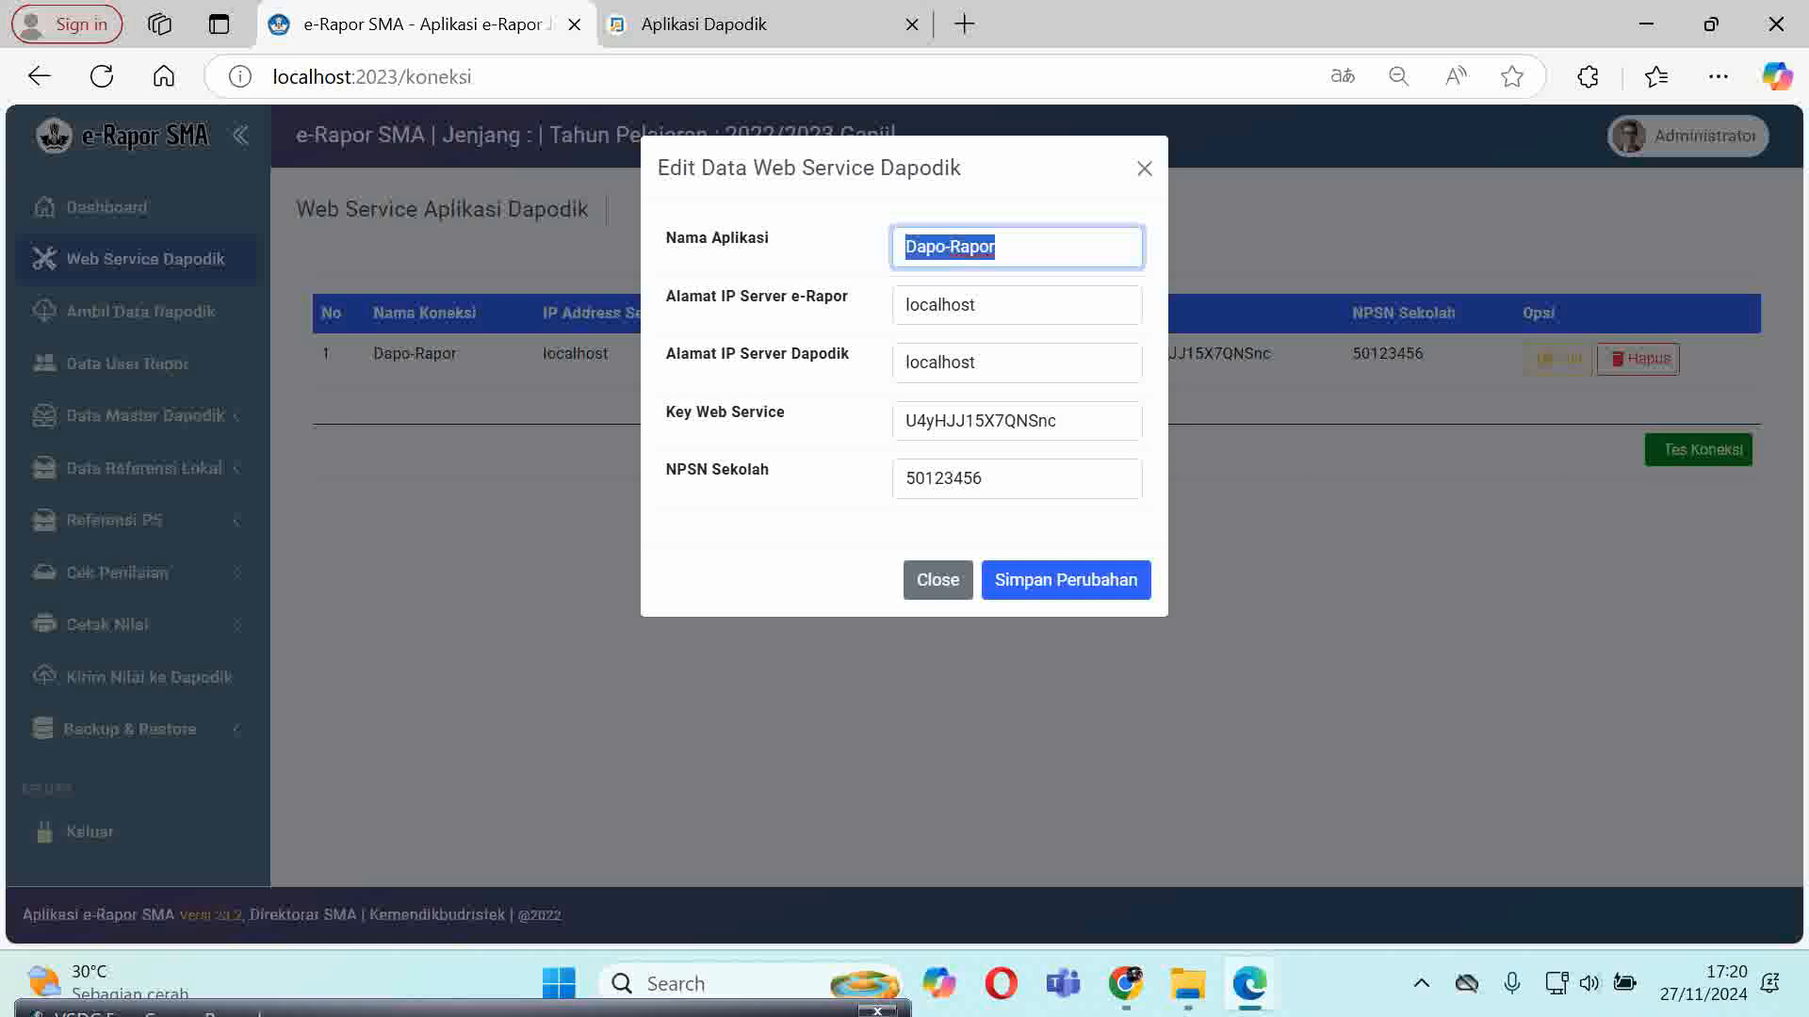
pyautogui.write('ERAPOR-KM')
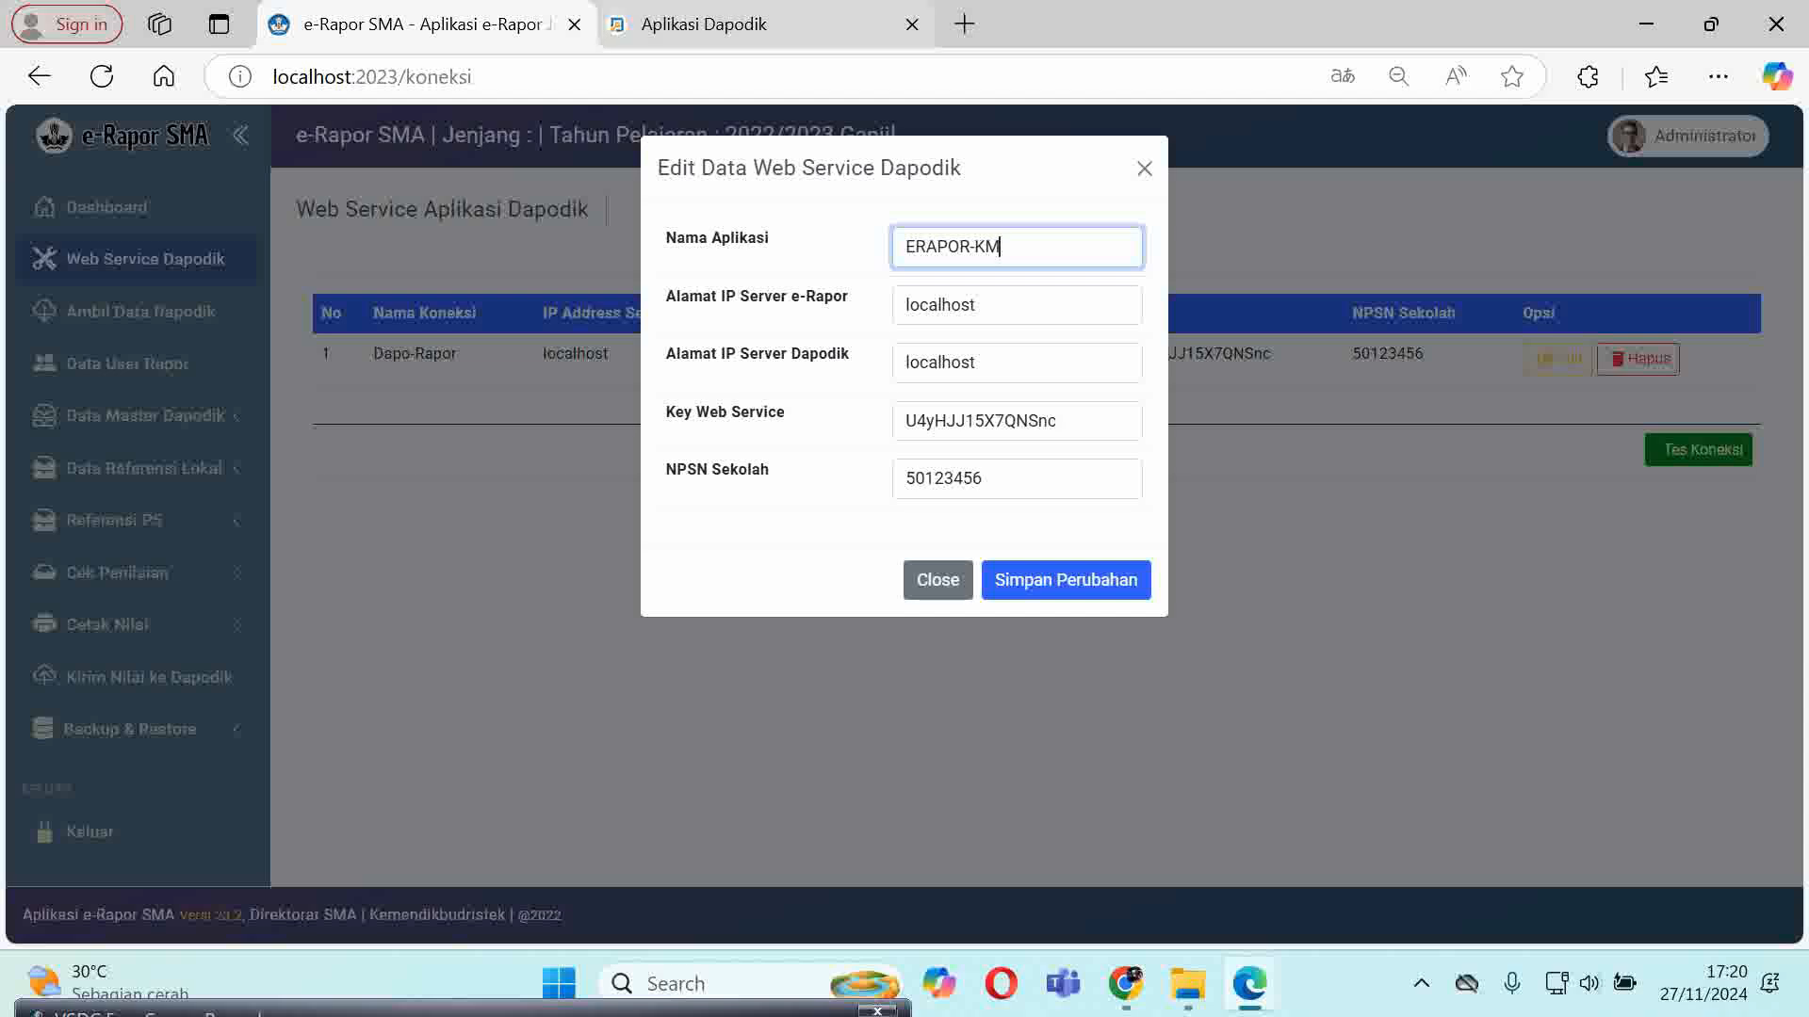
# Step: Copy the ERAPOR-KM token from Dapodik and paste it into the Key Web Service field
pyautogui.click(765, 25)
pyautogui.click(905, 546)
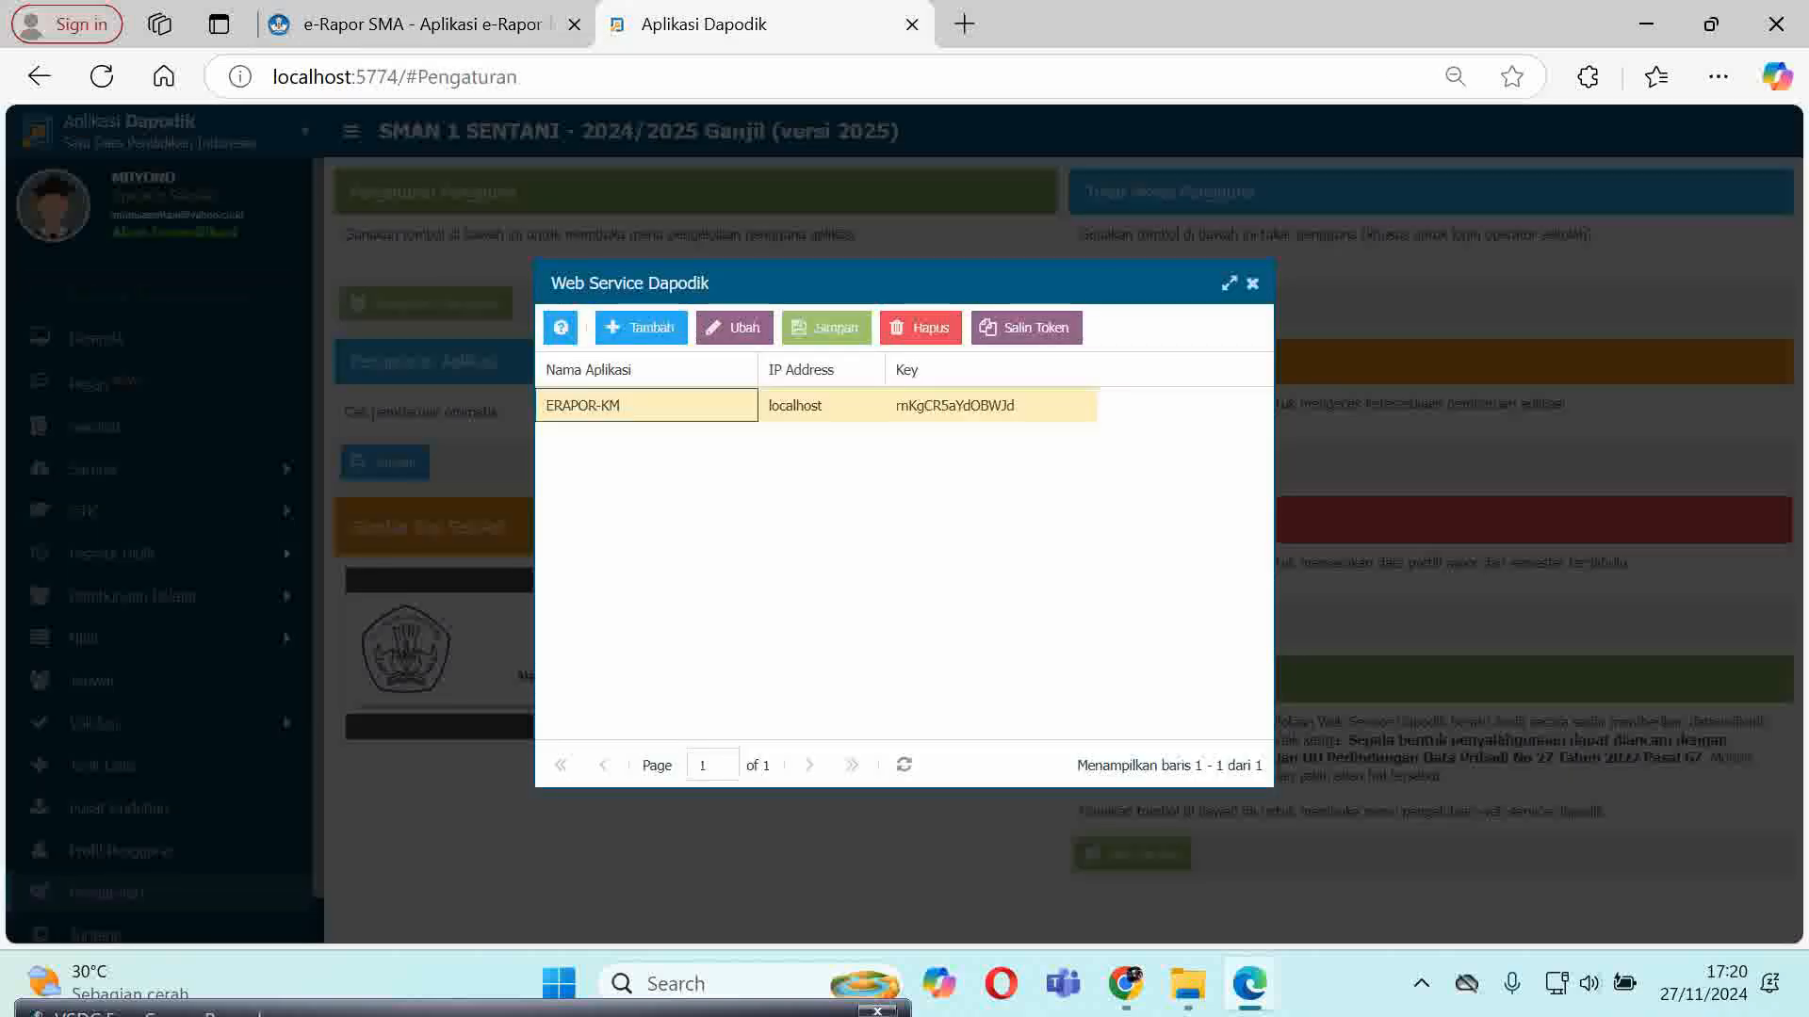
pyautogui.click(980, 406)
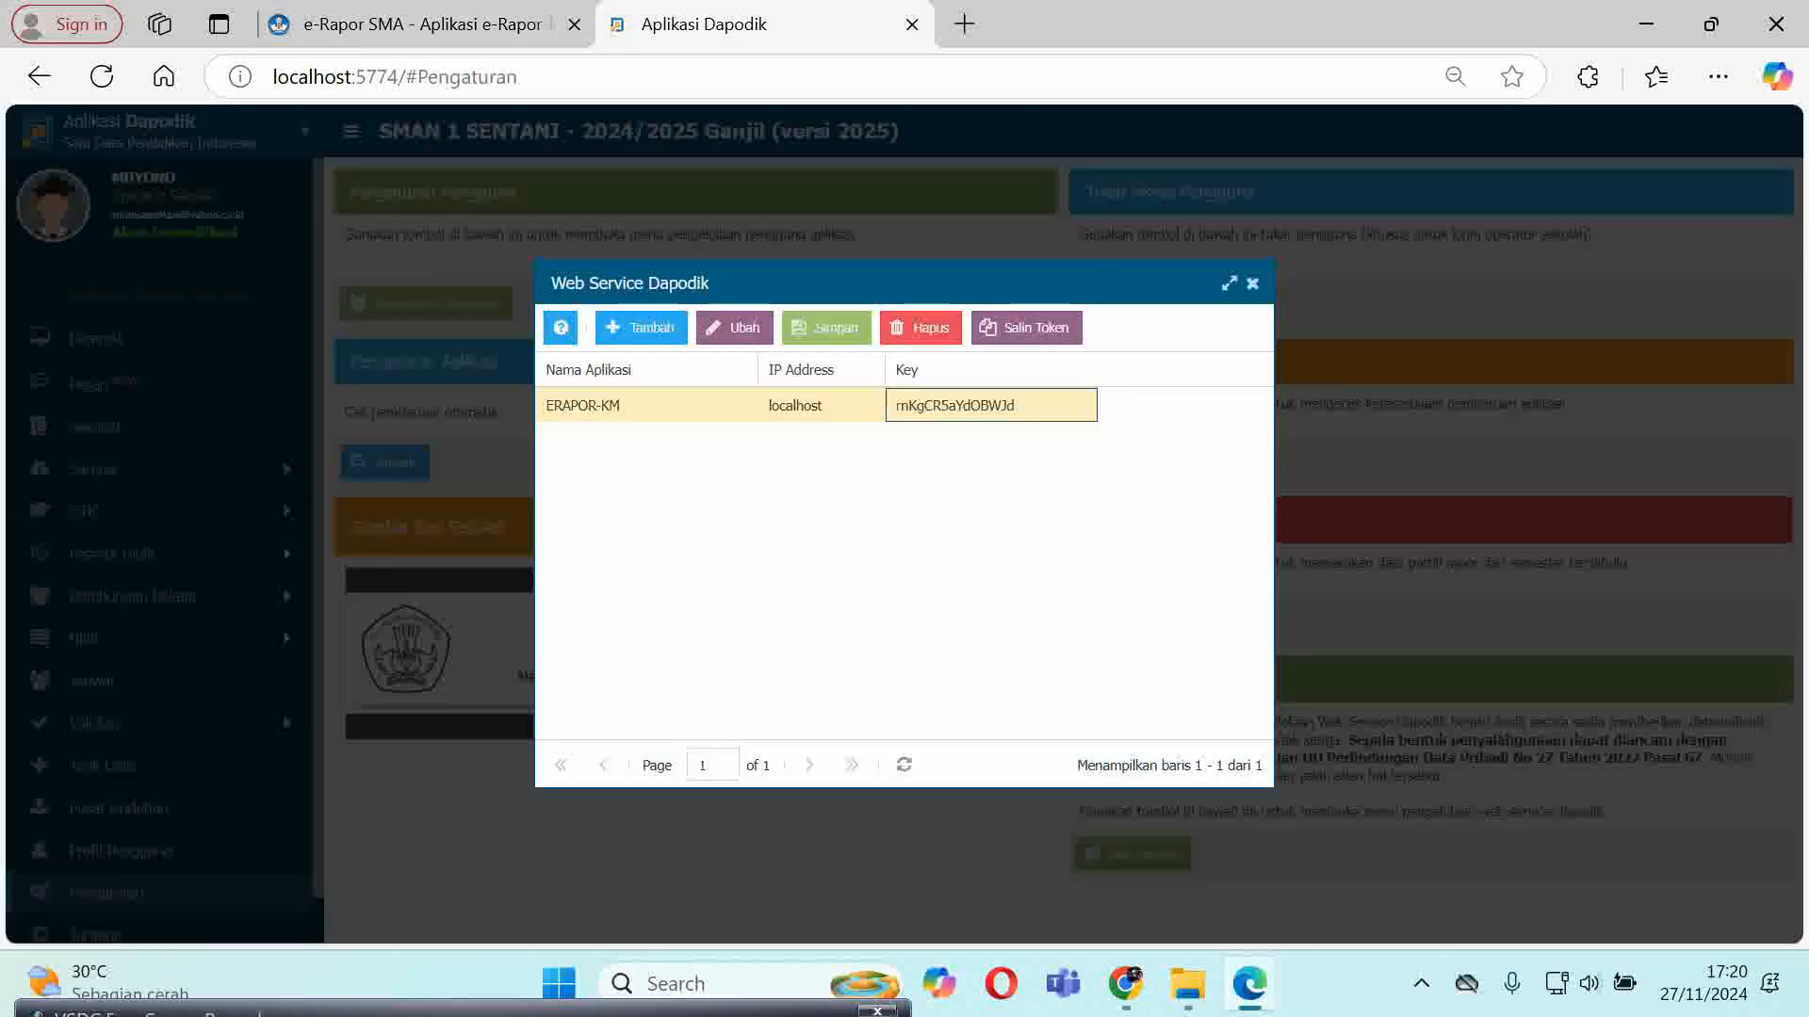
pyautogui.click(1027, 327)
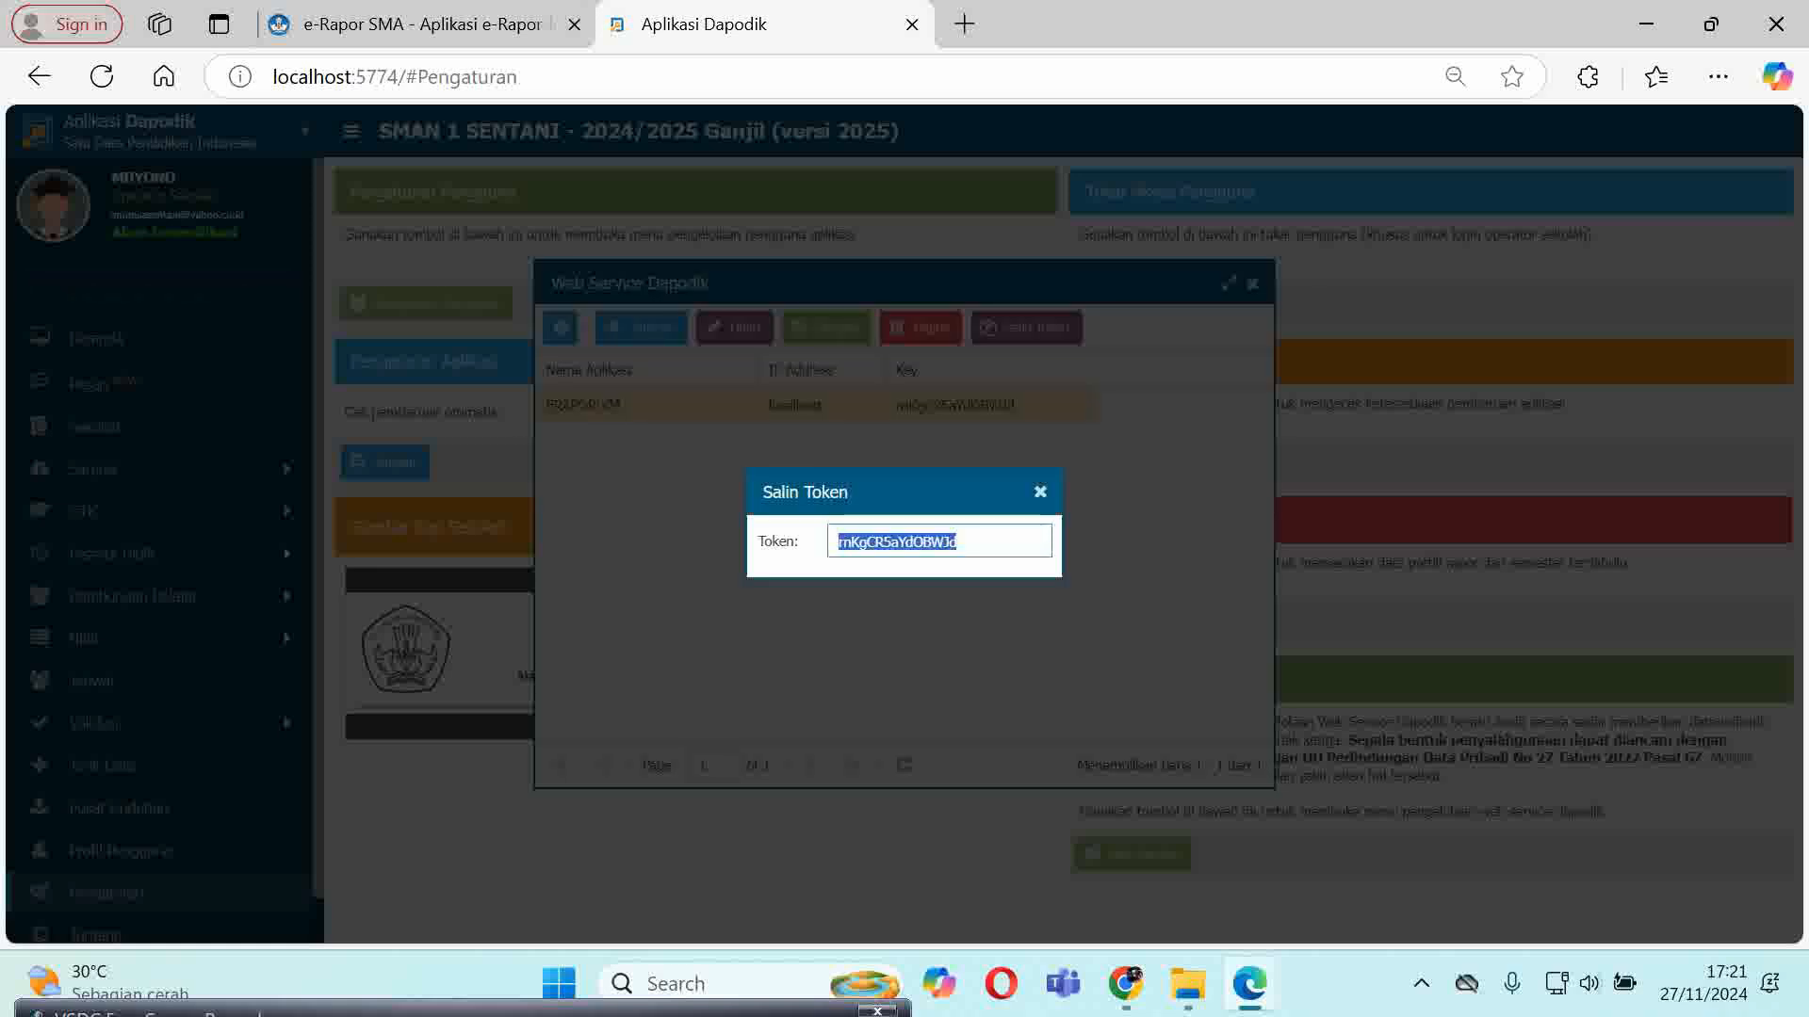
pyautogui.hotkey('ctrl', 'Tab')
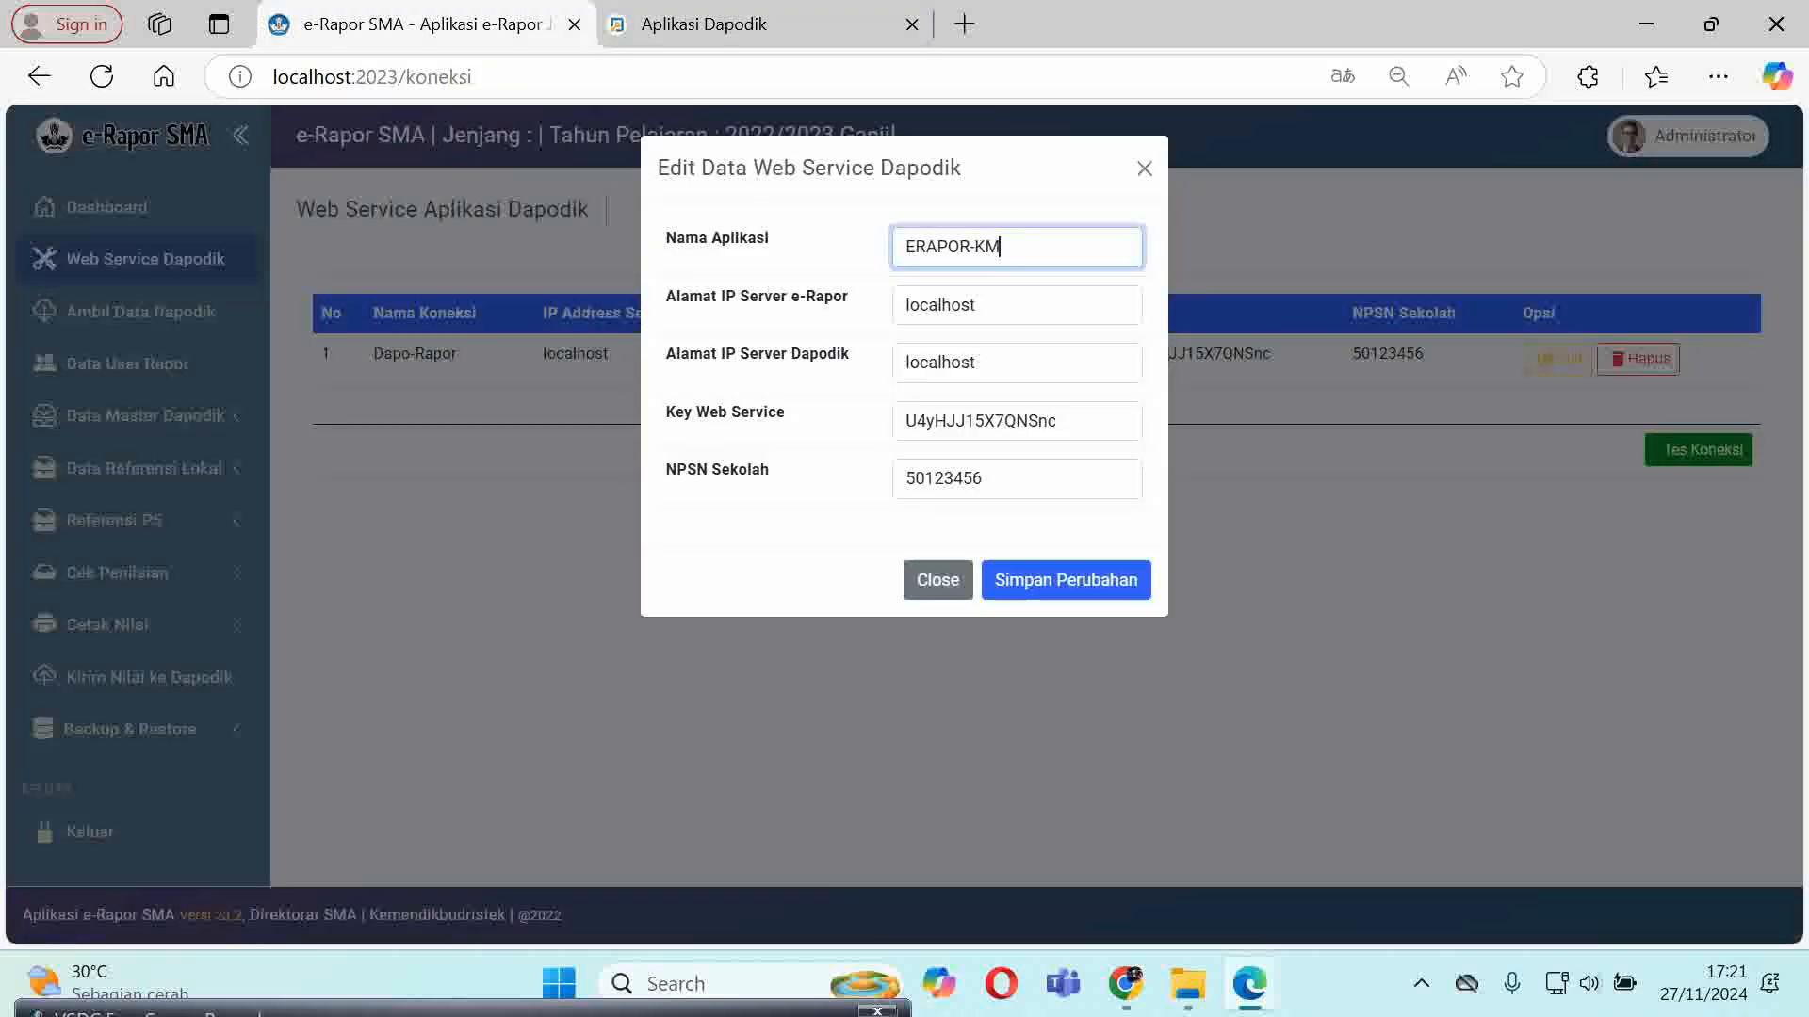
pyautogui.moveTo(1061, 421); pyautogui.dragTo(903, 421)
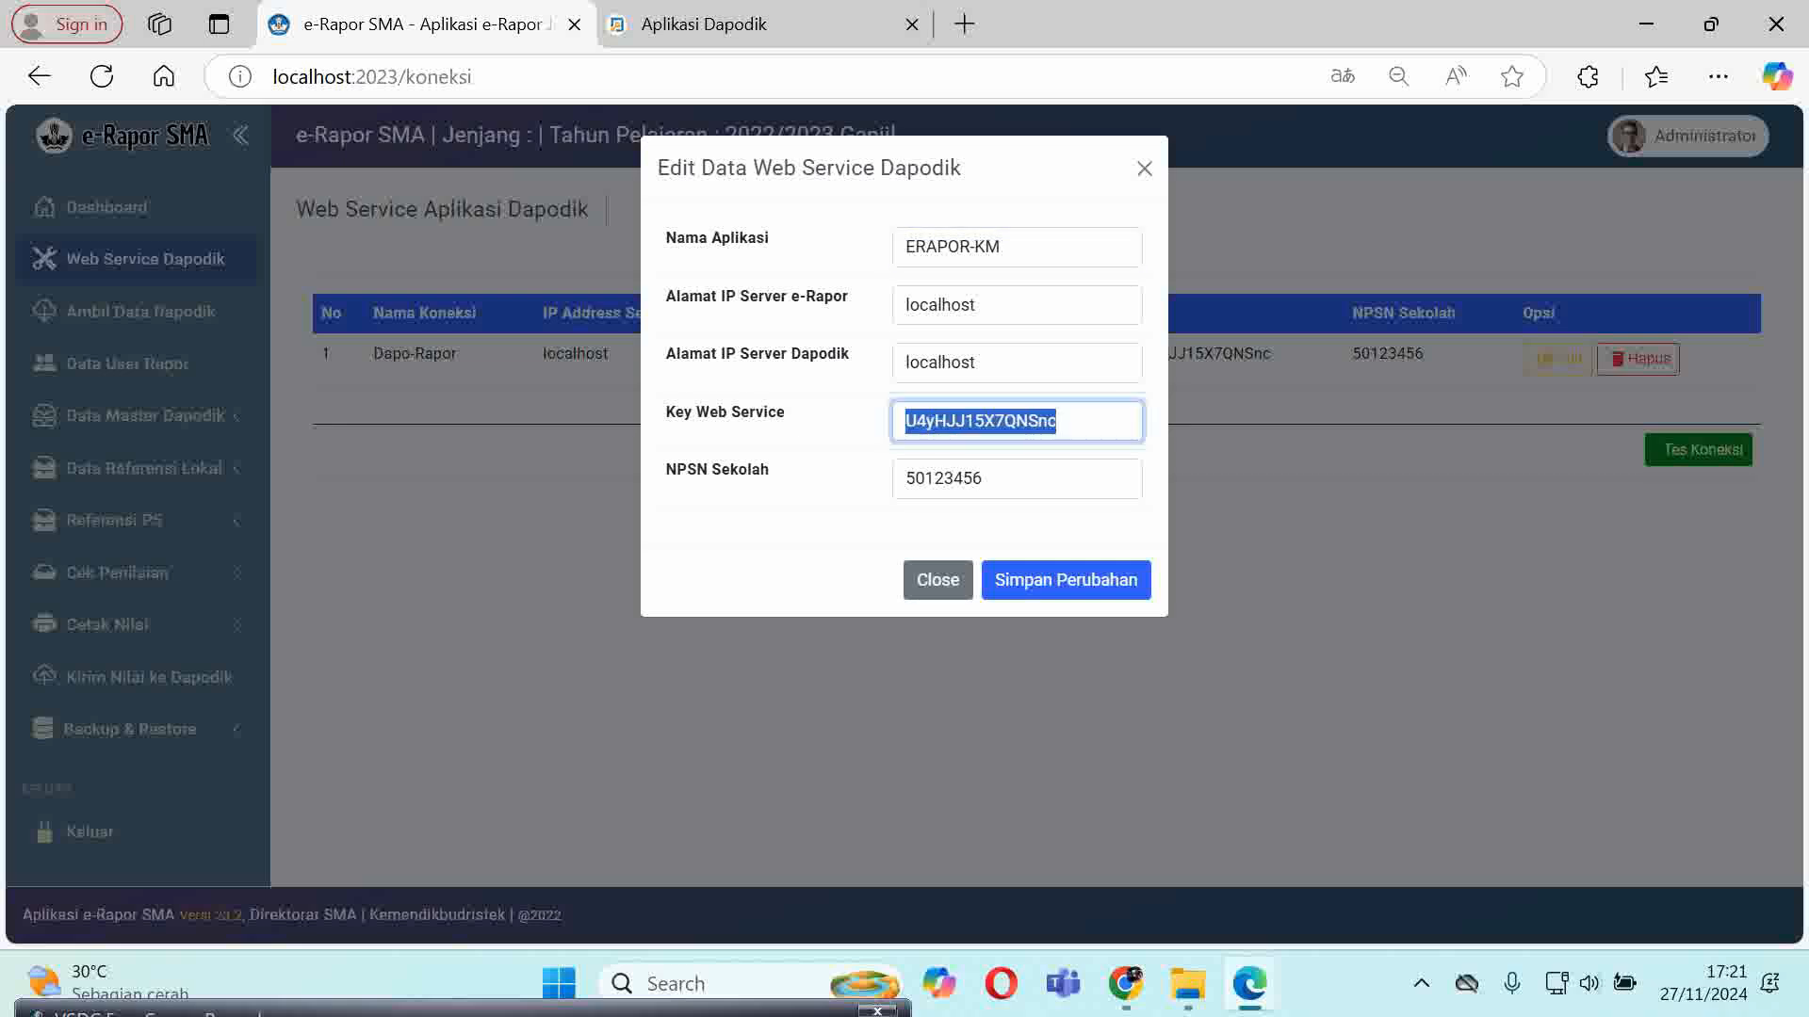
# Step: Enter the school NPSN starting 60300 and save the connection changes
pyautogui.press('Tab')
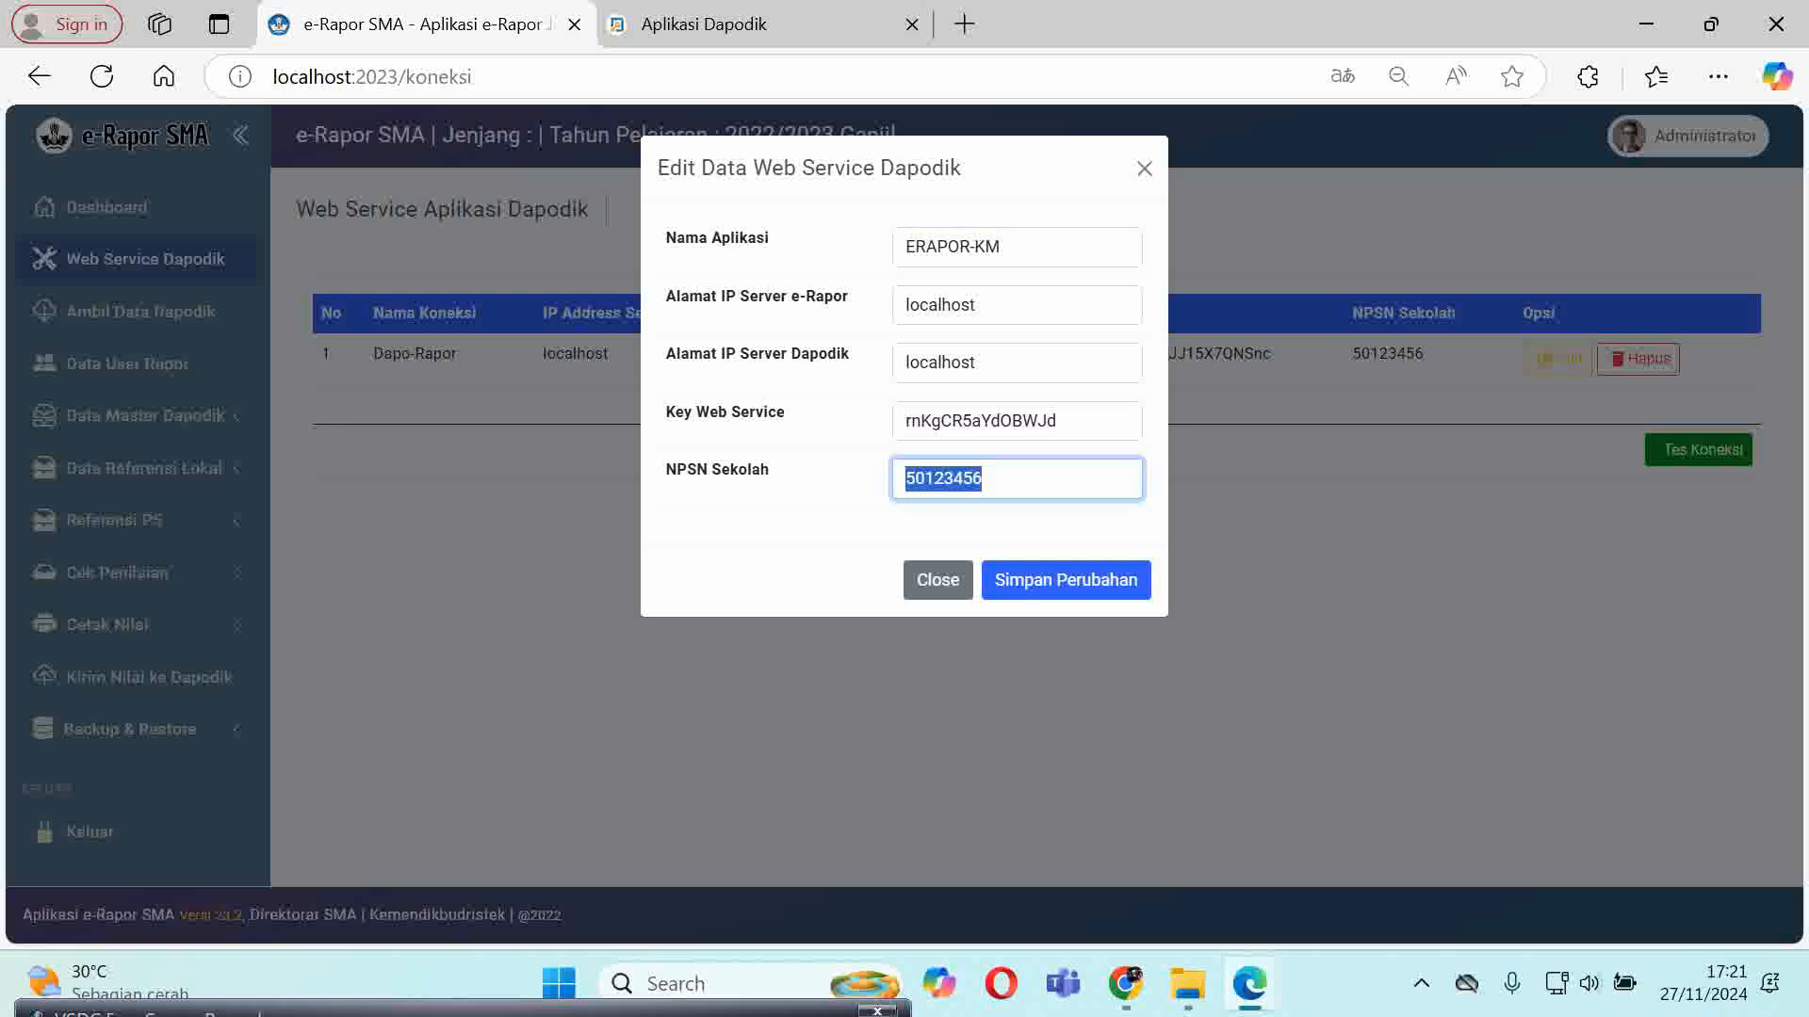
pyautogui.write('60300173')
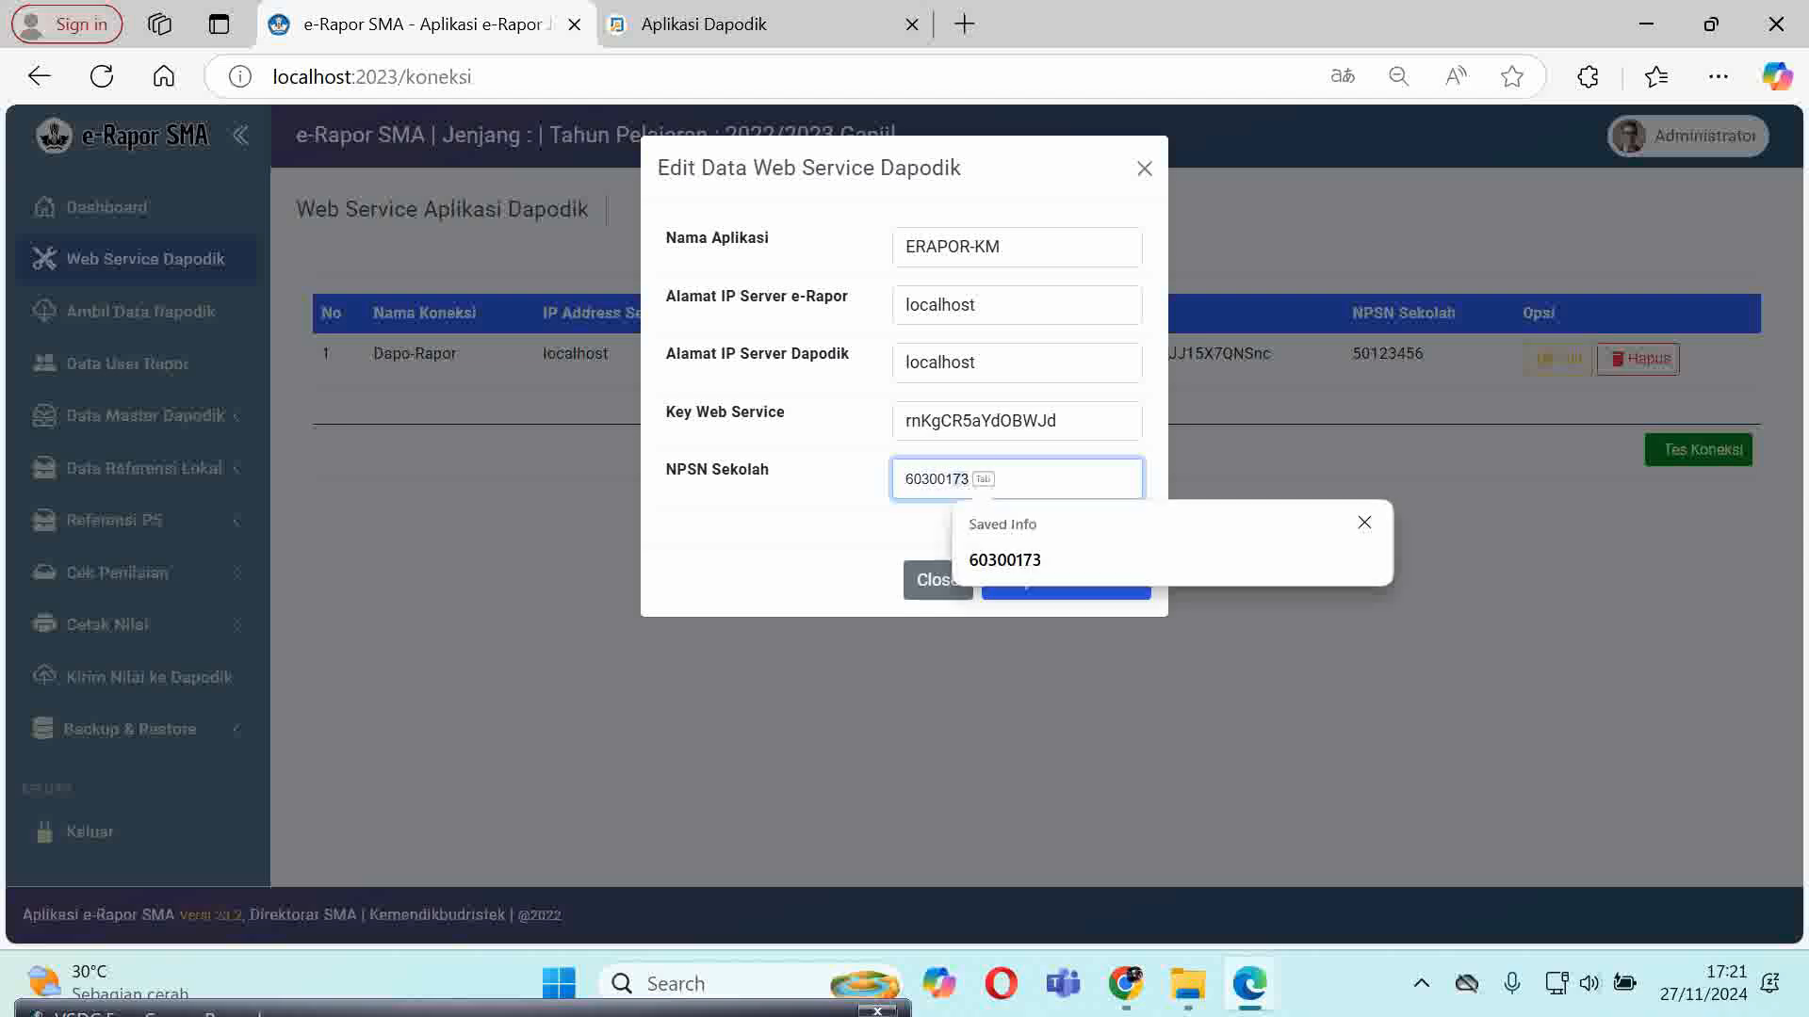
pyautogui.press('Tab')
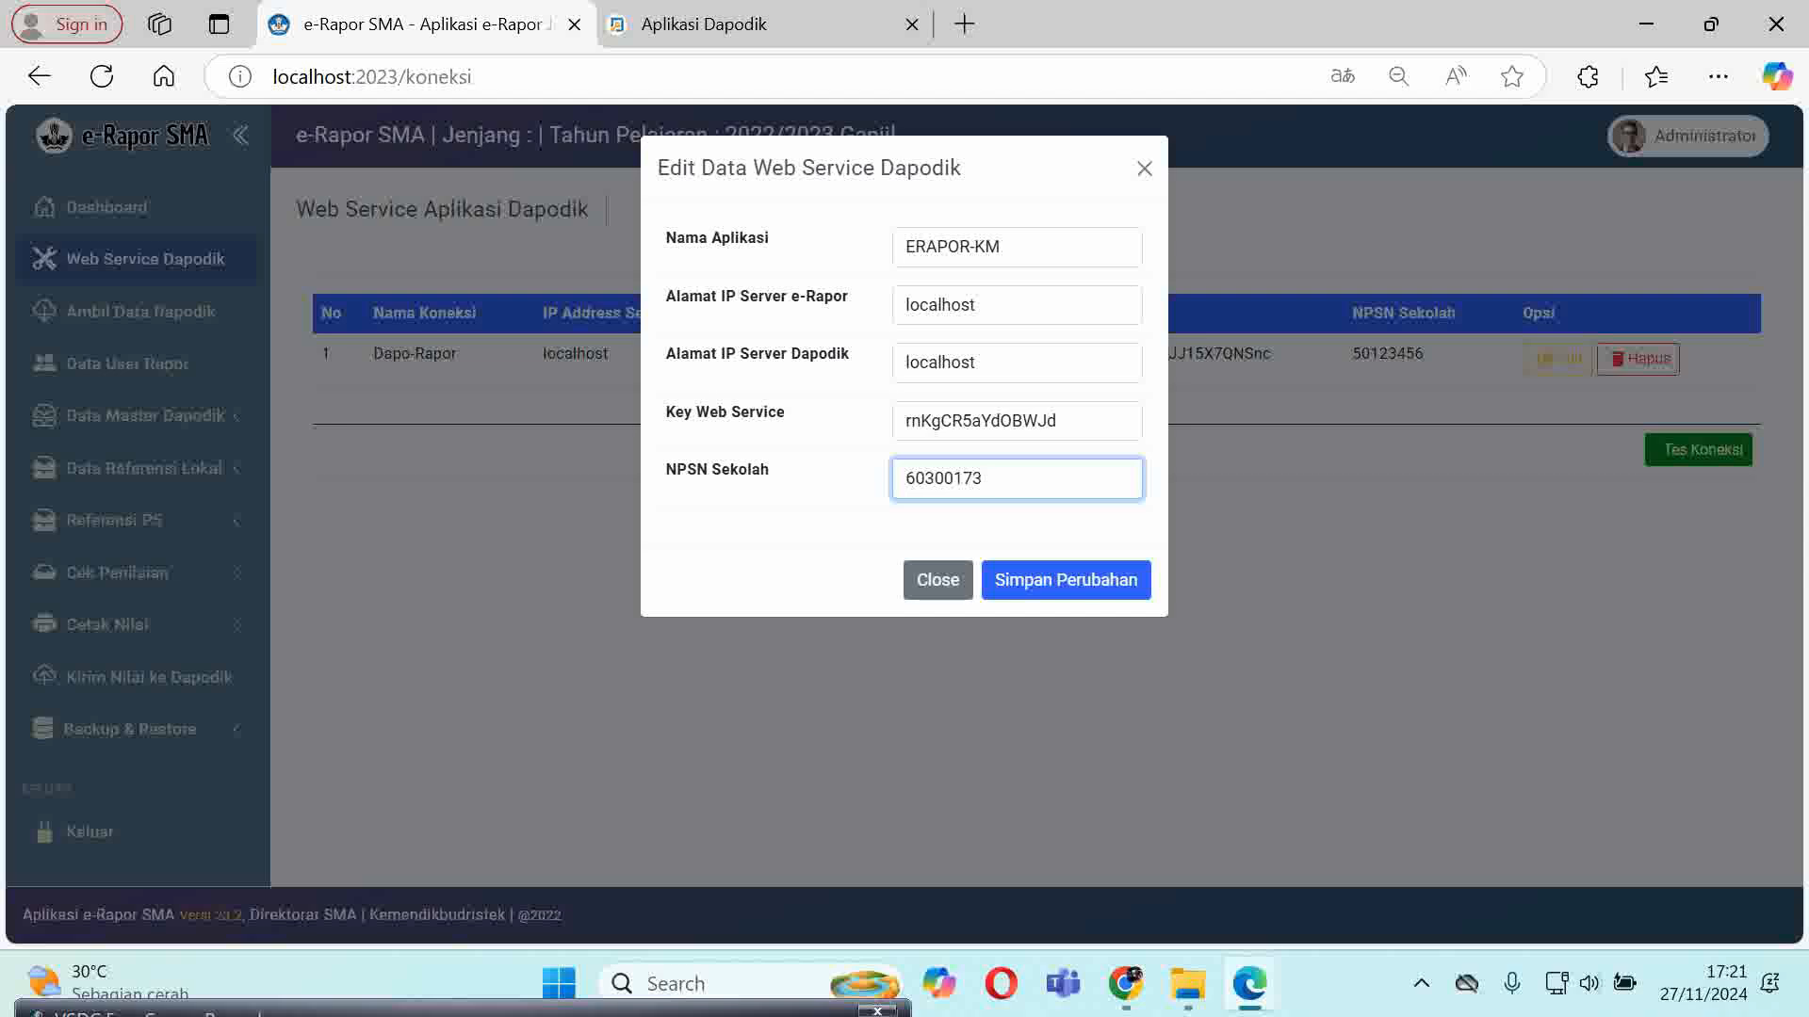
pyautogui.click(1065, 579)
pyautogui.click(886, 645)
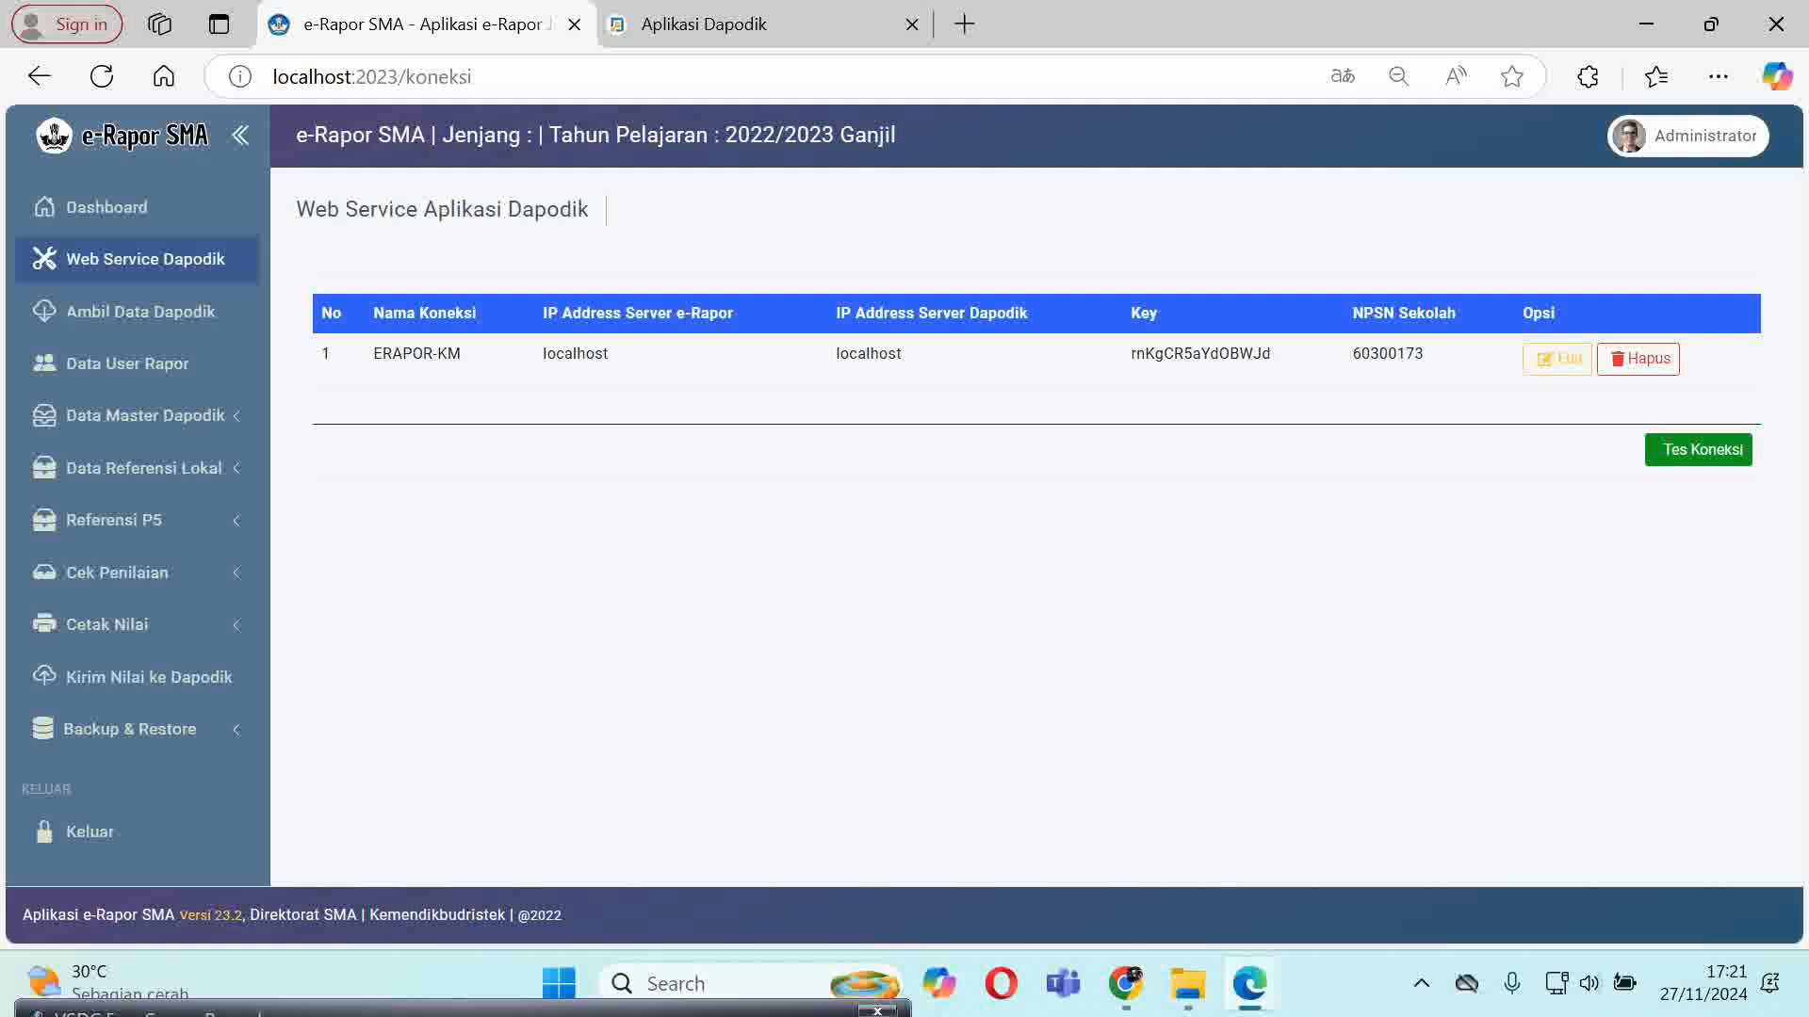
# Step: Test the Dapodik connection successfully, then pull the semester data on Ambil Data Dapodik
pyautogui.click(1699, 450)
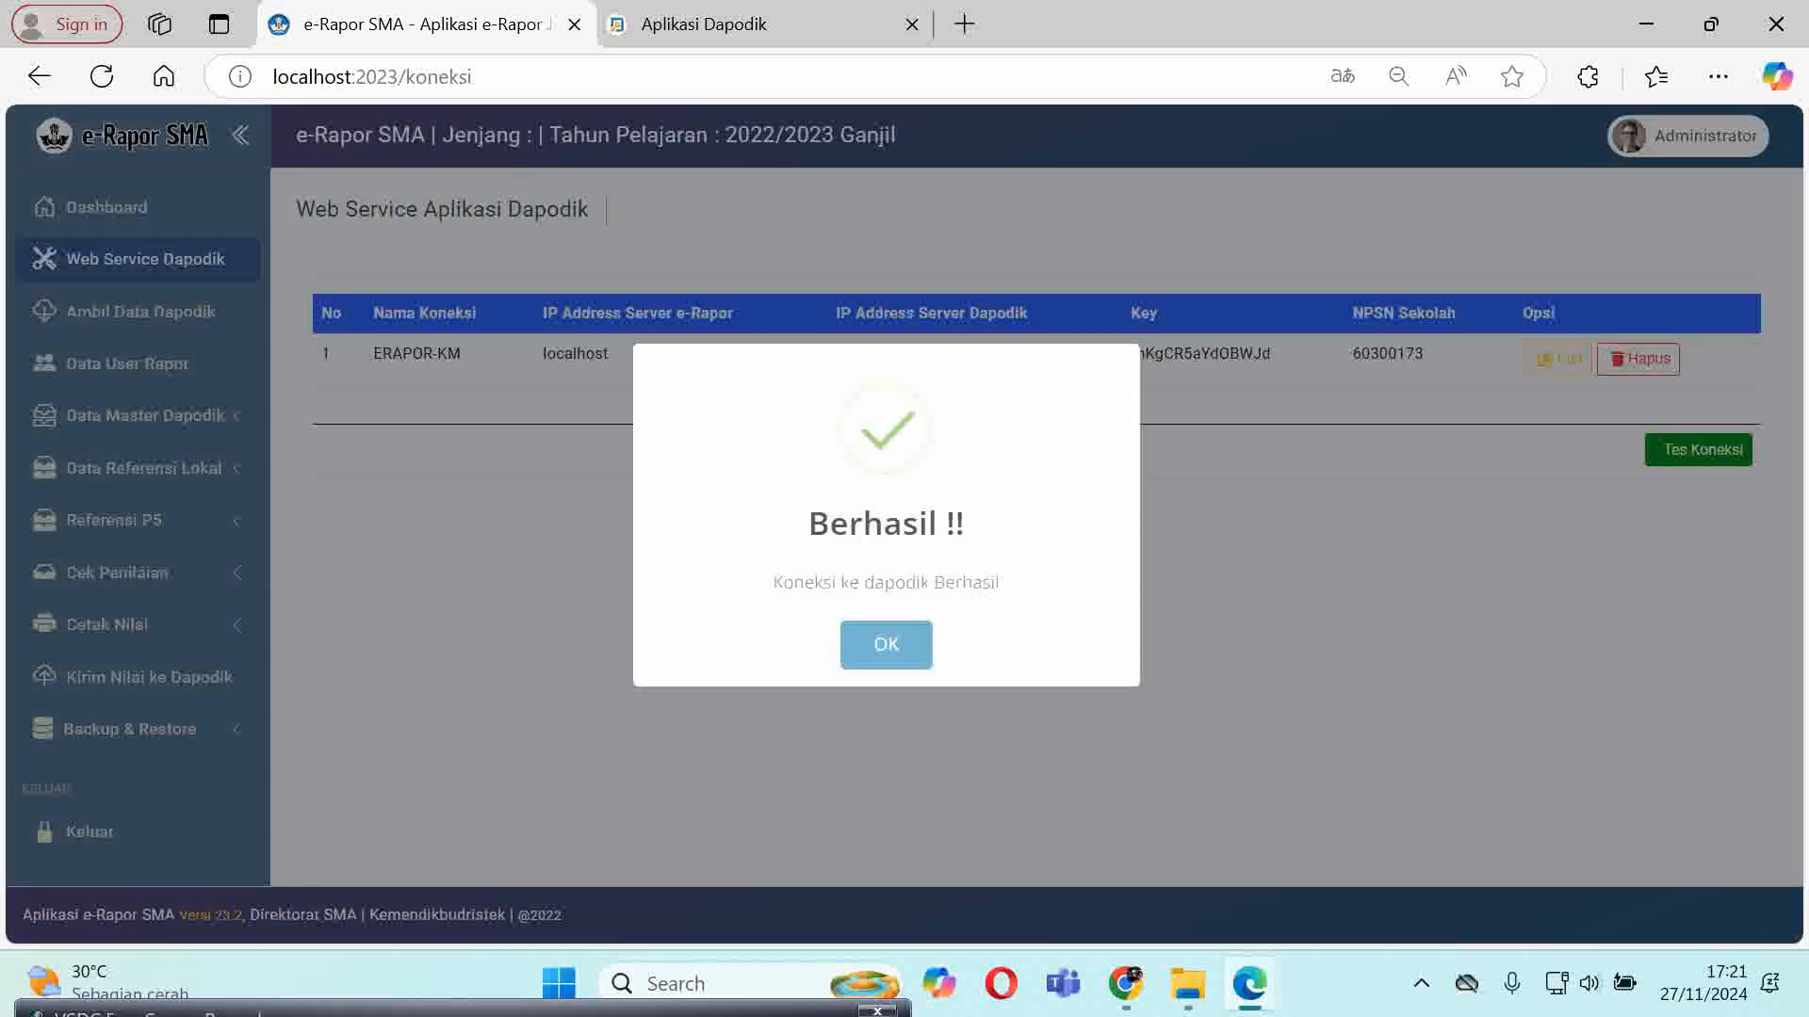
pyautogui.press('Return')
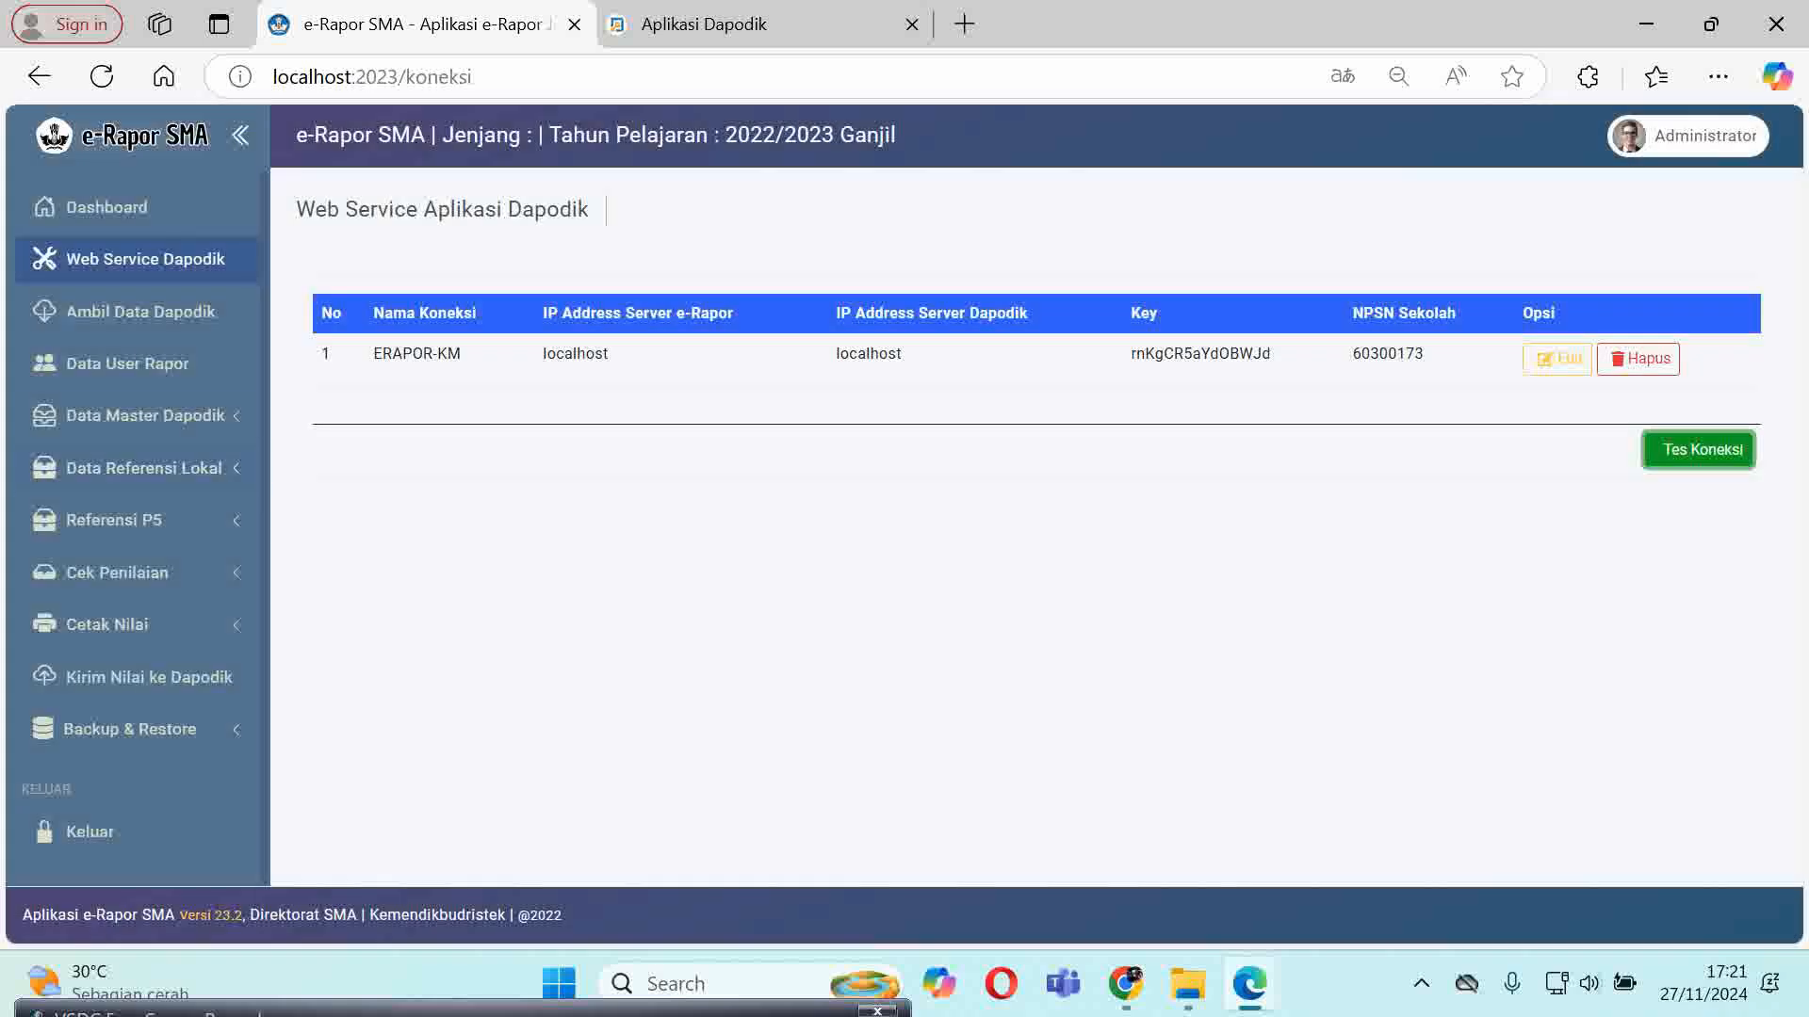
pyautogui.click(140, 312)
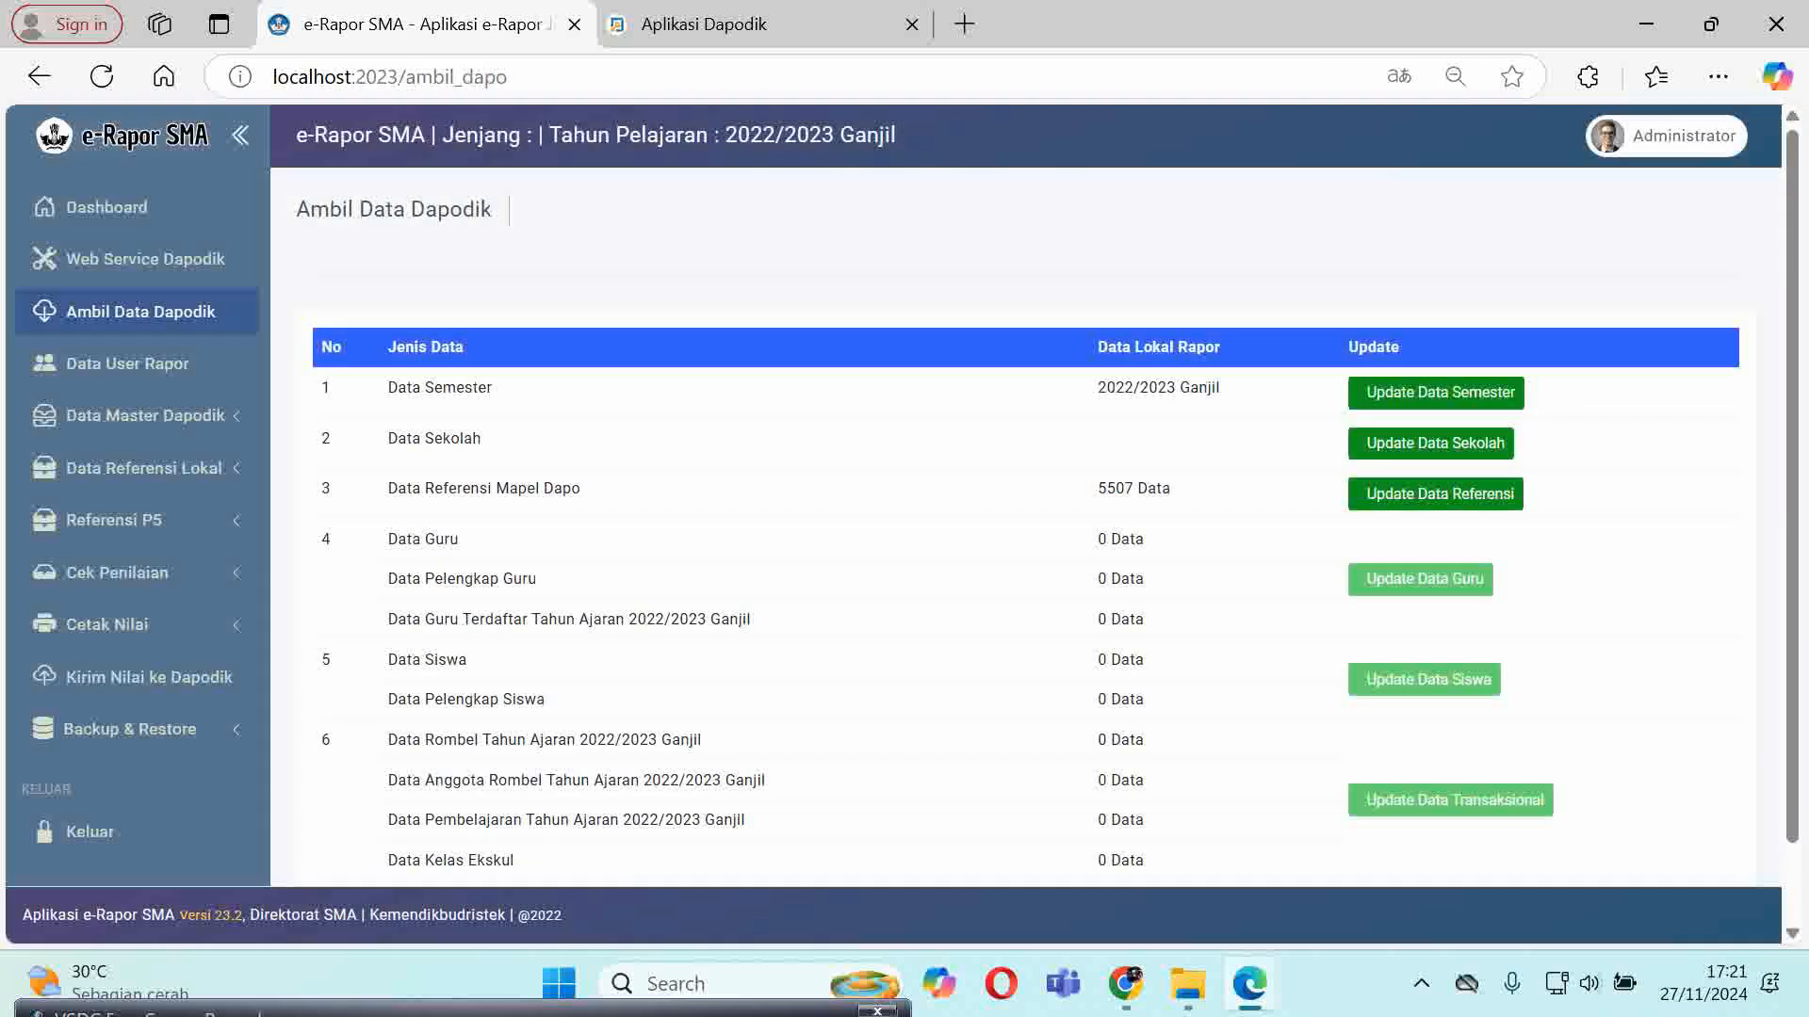
pyautogui.click(1436, 393)
# Step: Update the school data from Dapodik and attempt the teacher data update, dismissing each result
pyautogui.click(1431, 443)
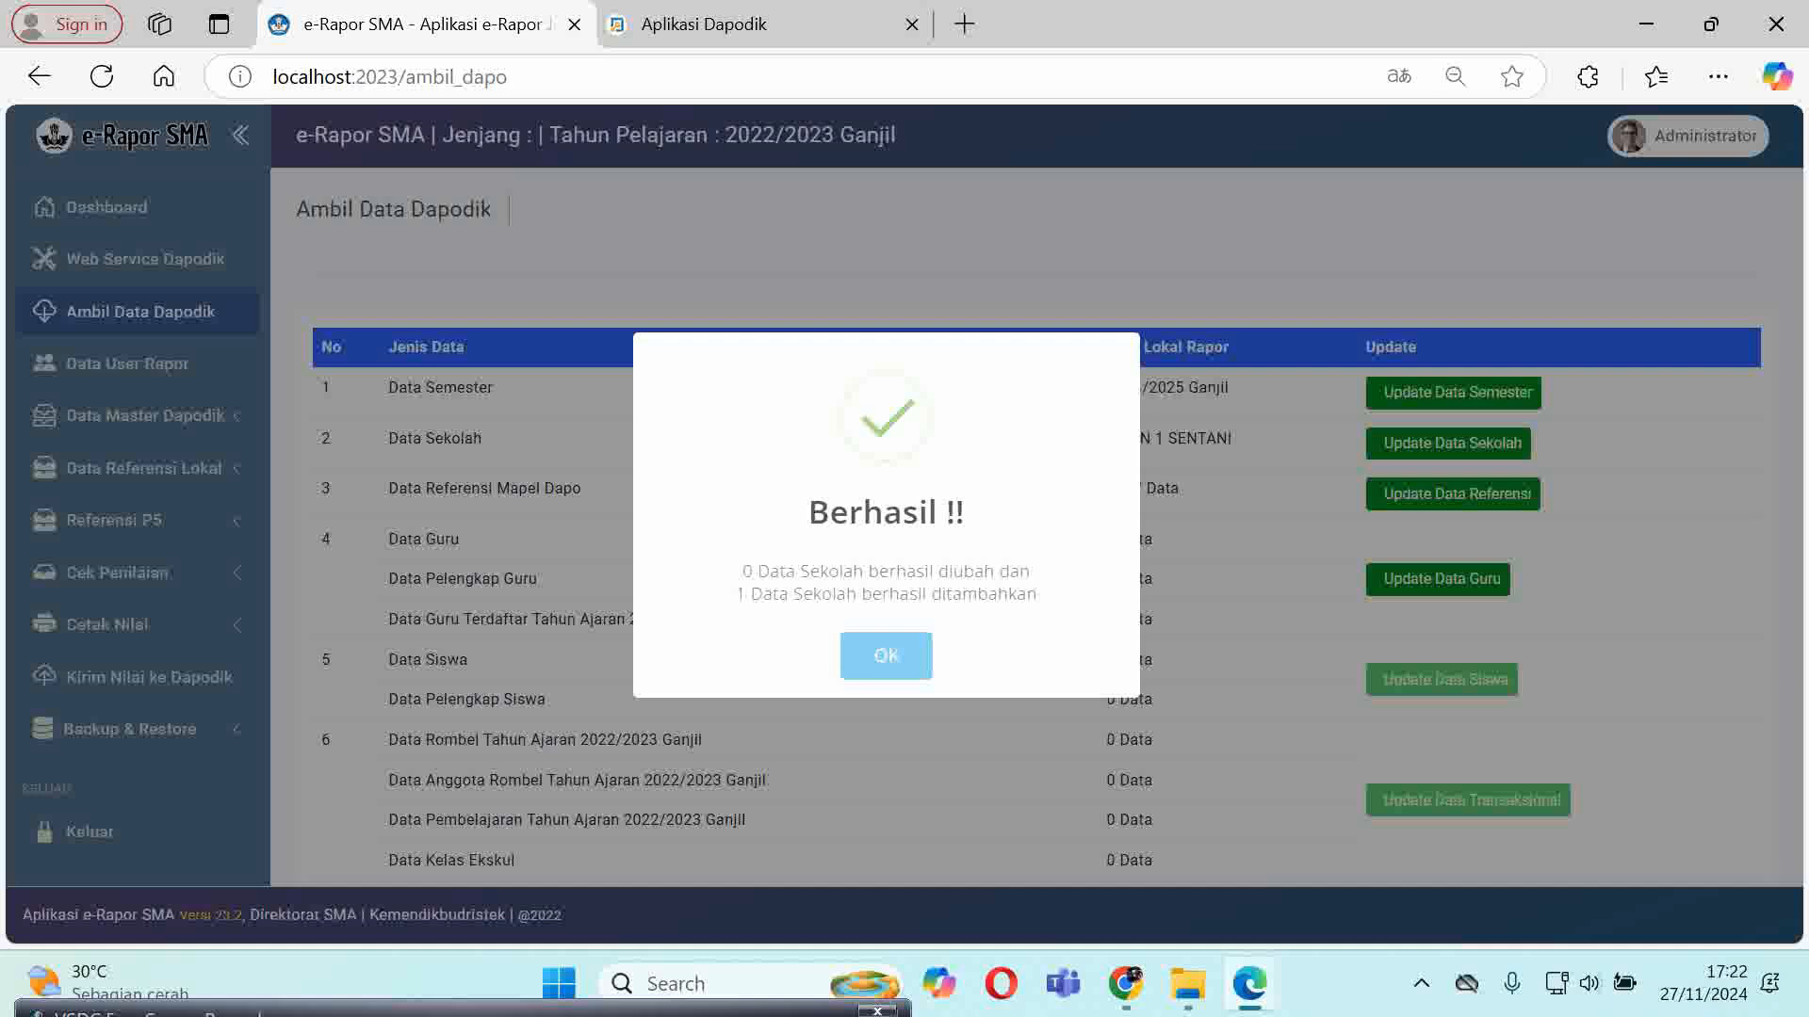
pyautogui.click(885, 656)
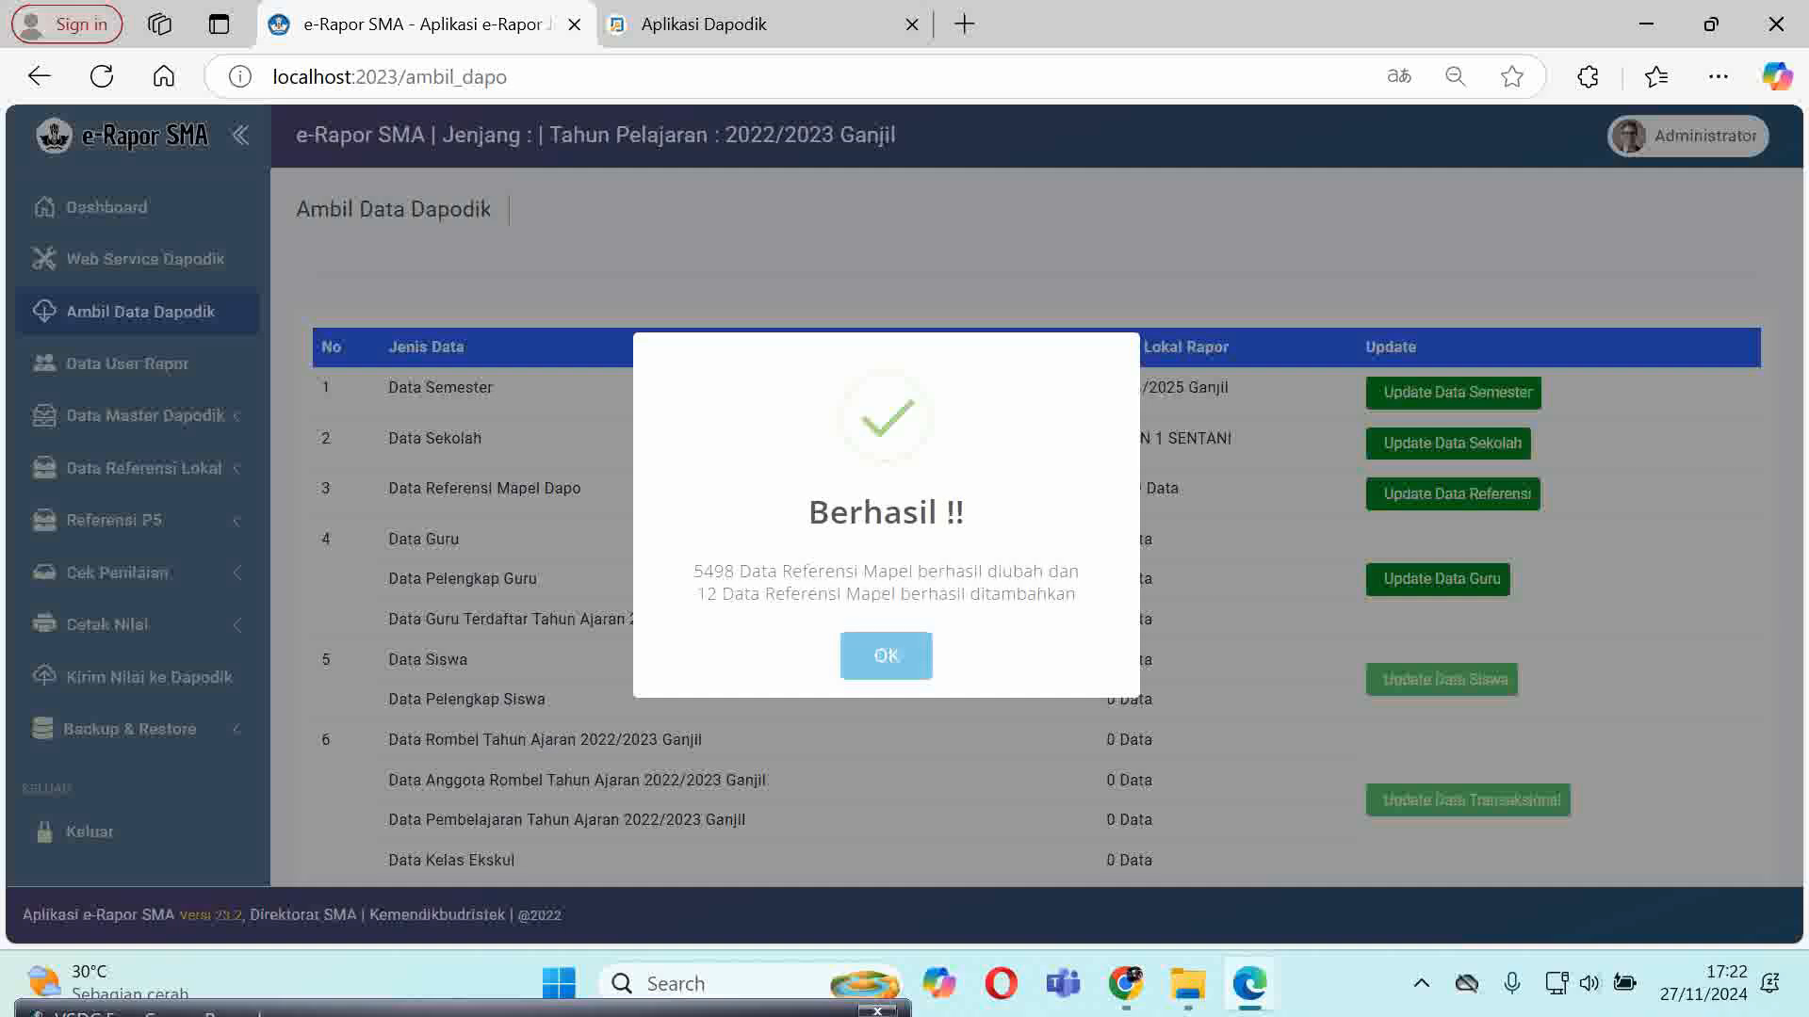
pyautogui.press('Return')
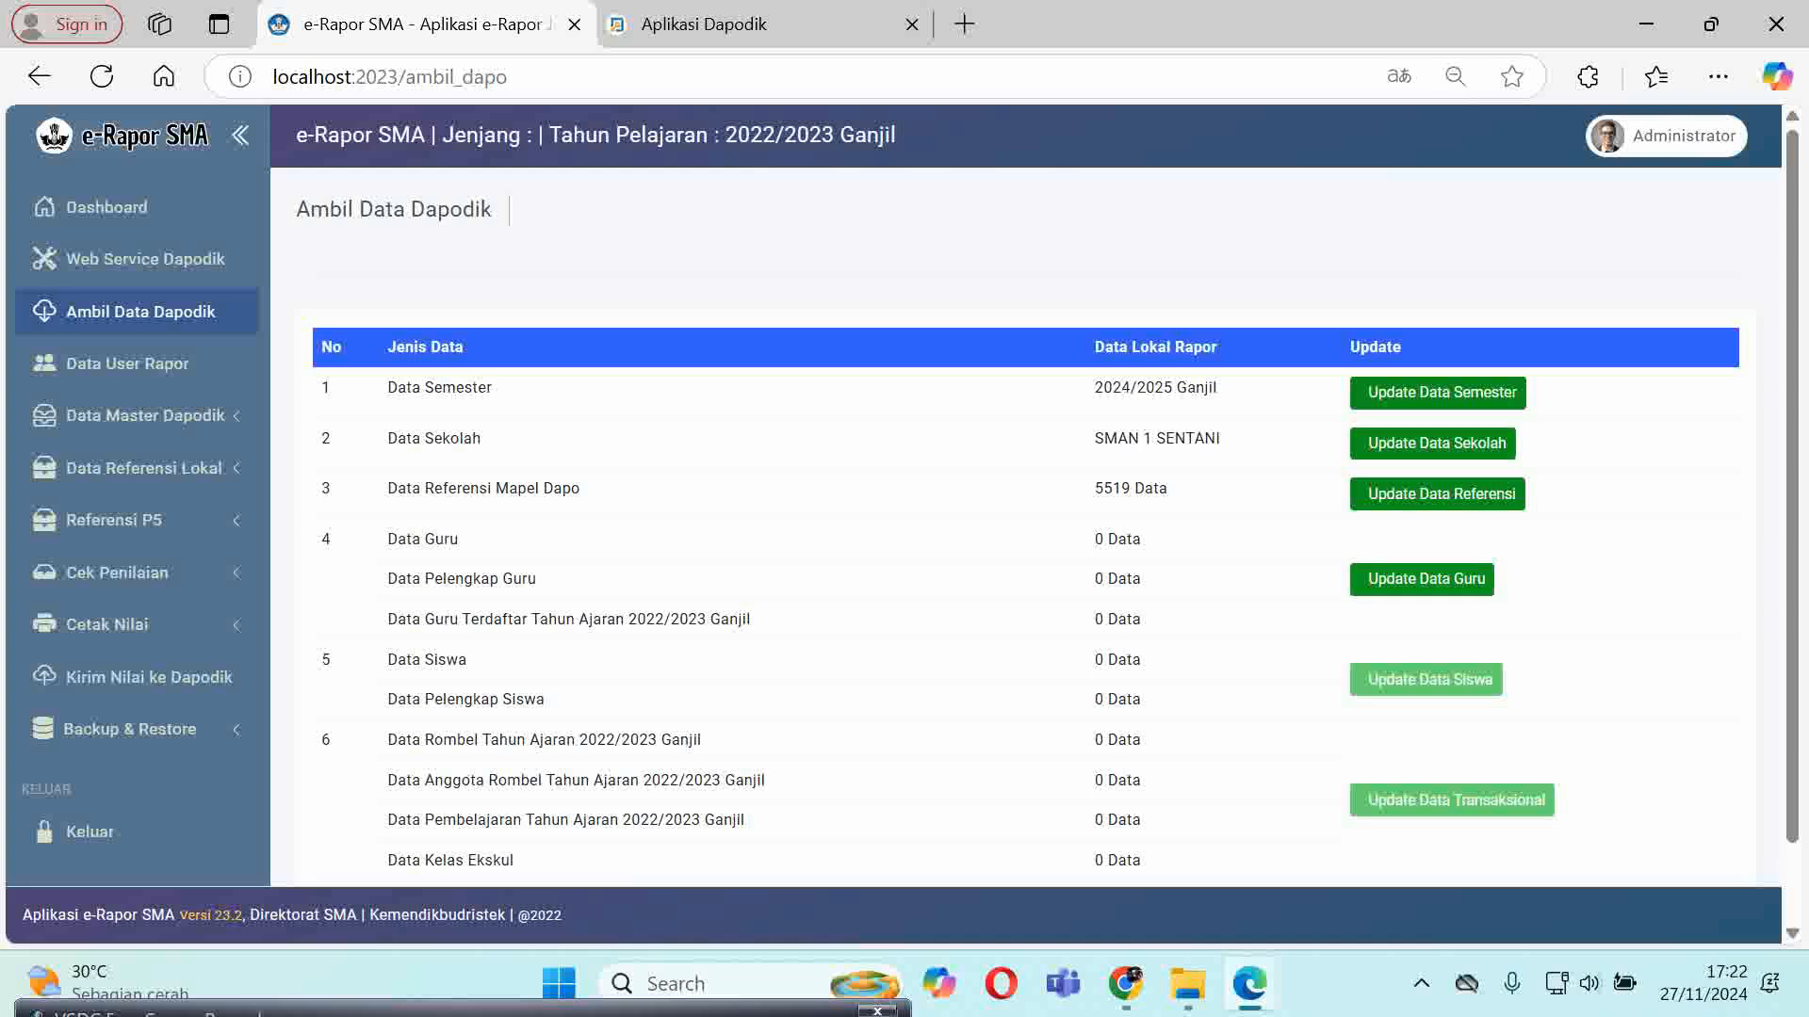
pyautogui.click(1421, 579)
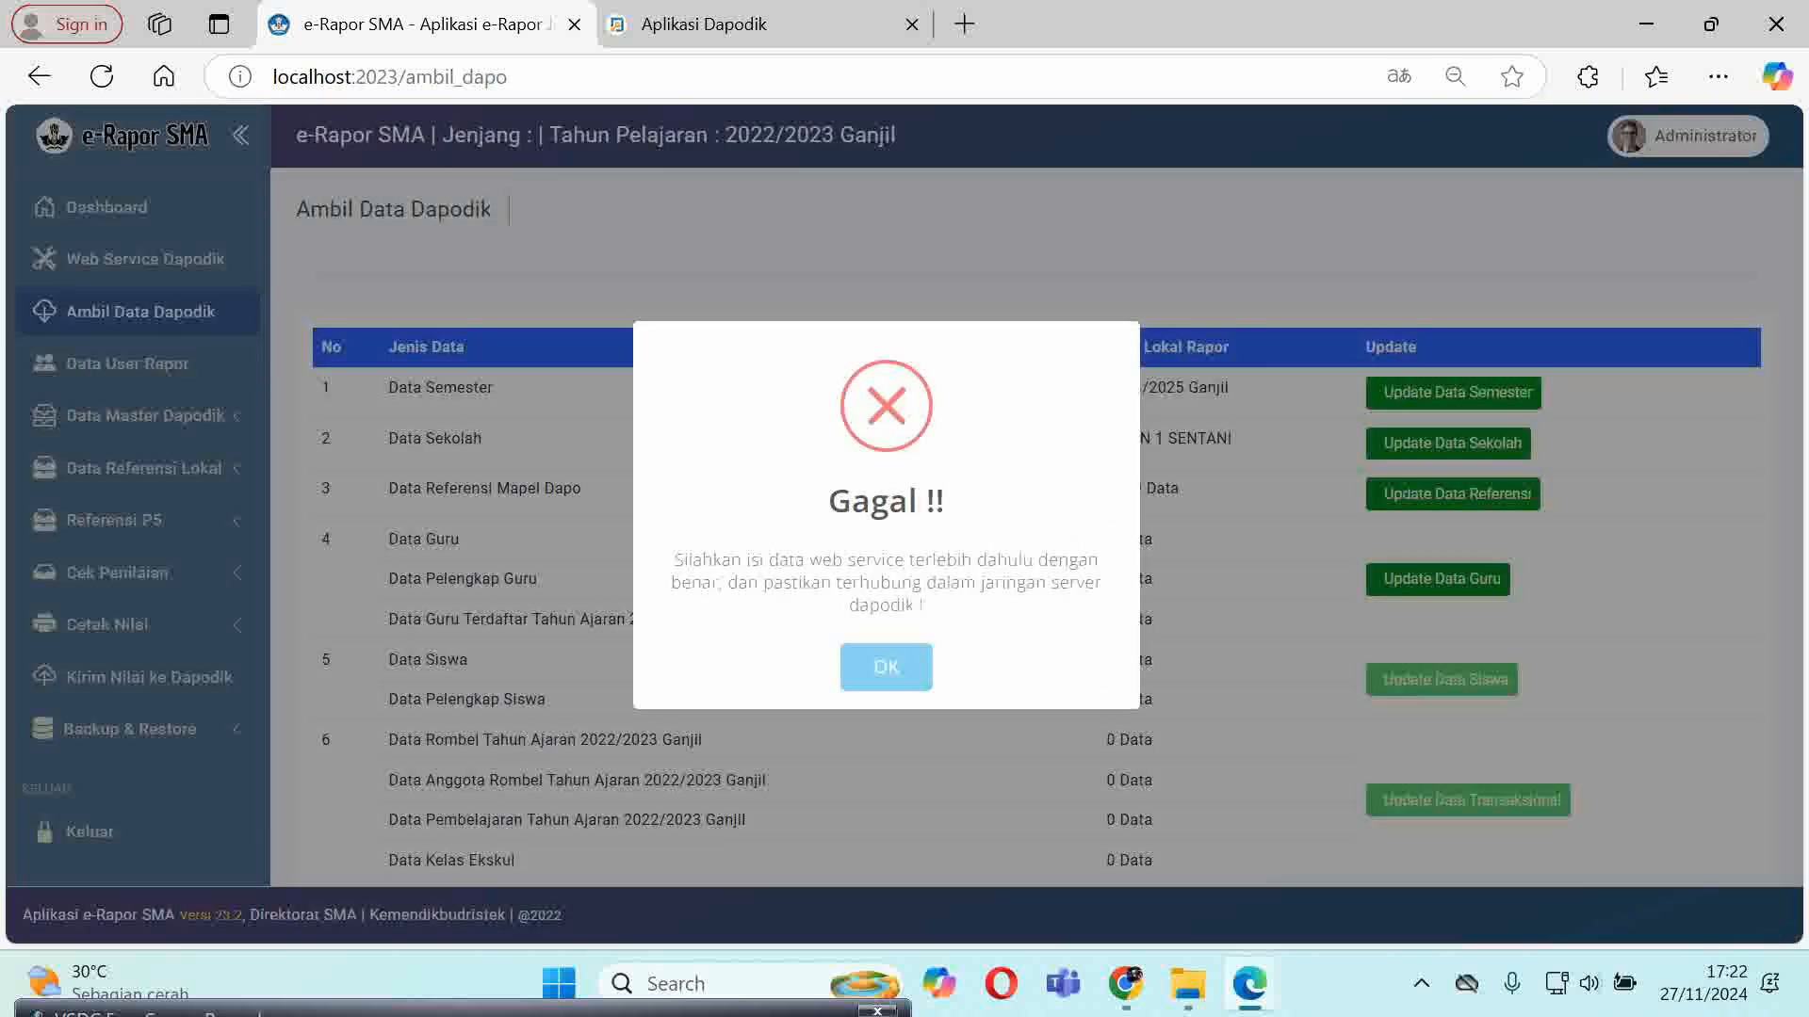
pyautogui.press('Return')
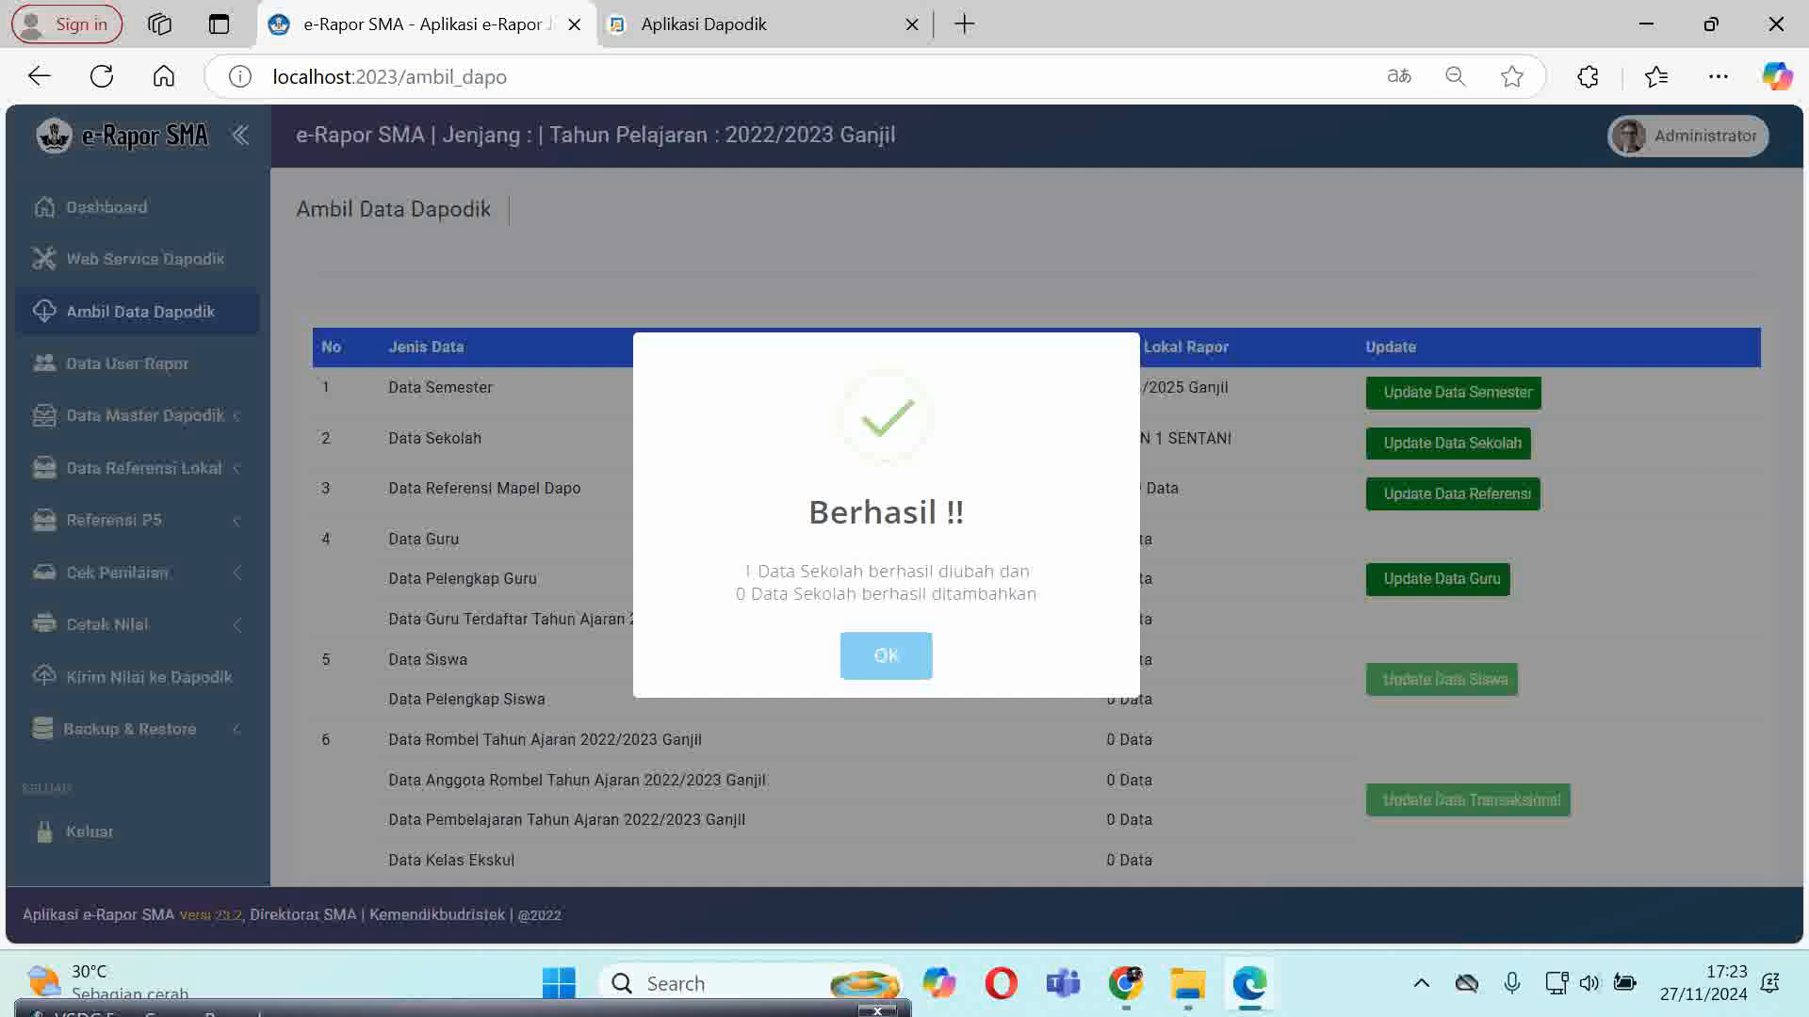
pyautogui.press('Return')
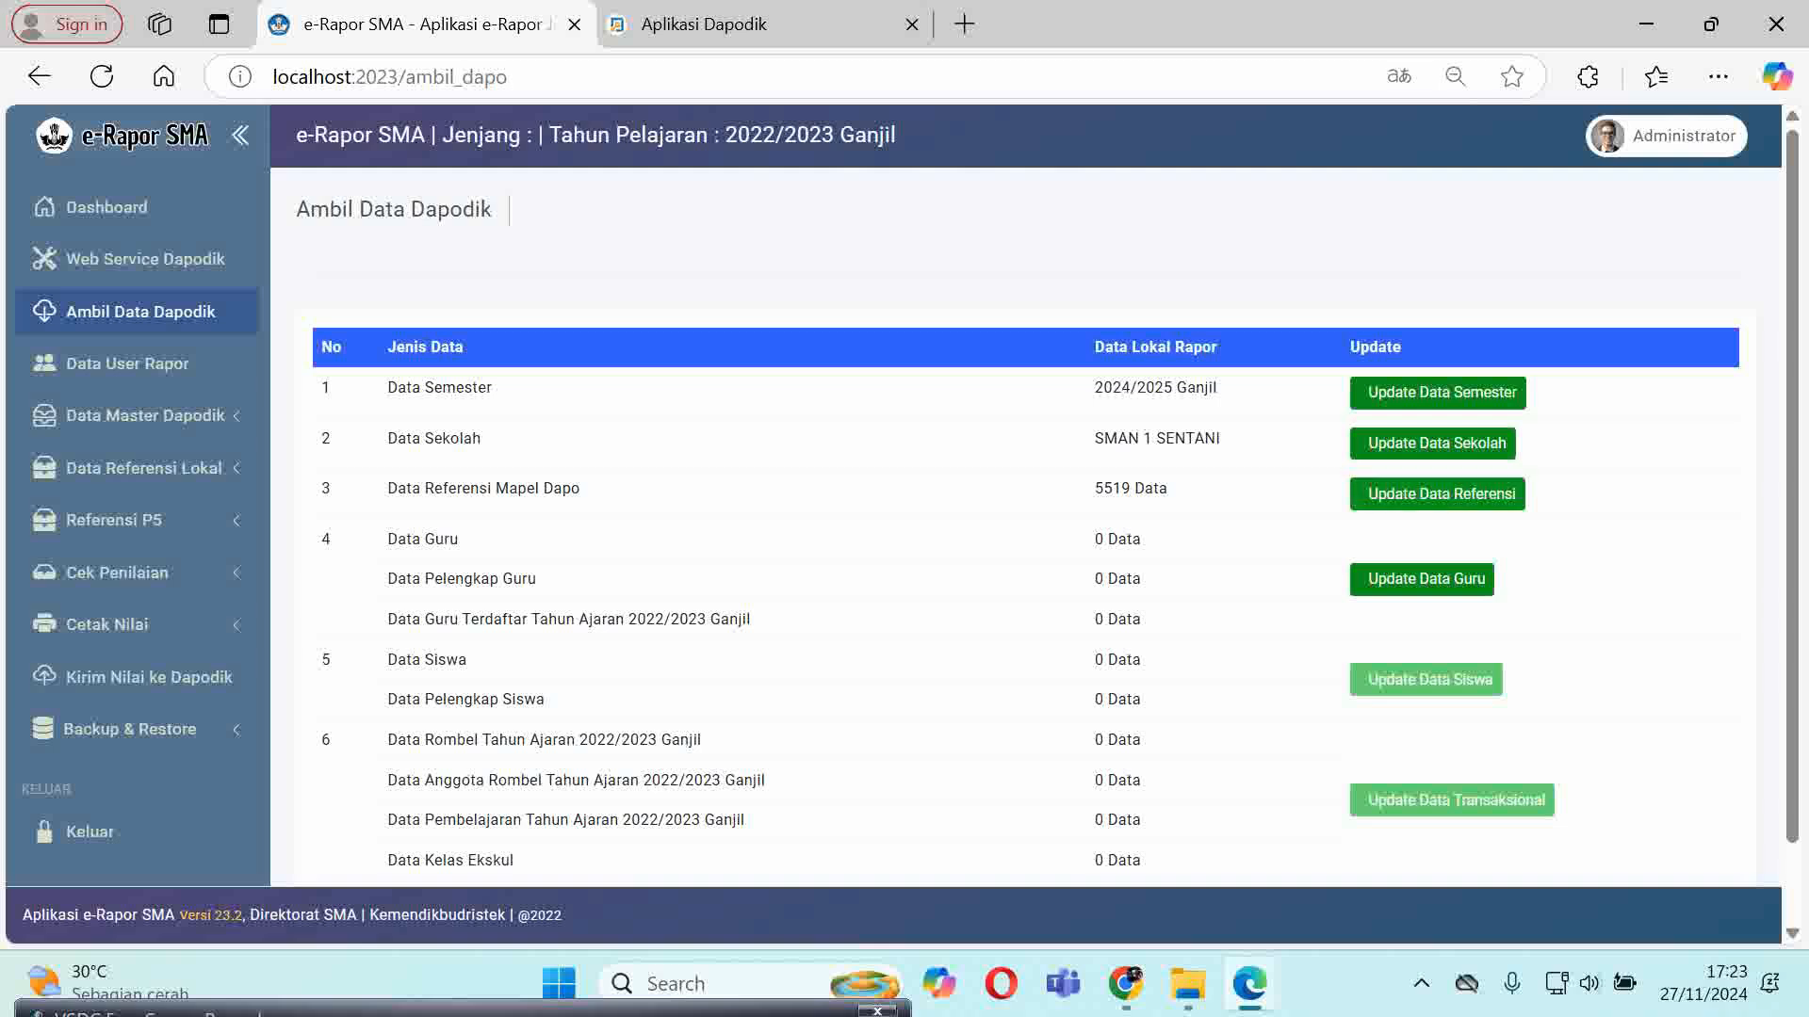
# Step: Re-run the school and subject reference updates (5519 subjects); the teacher data retry fails
pyautogui.click(1433, 444)
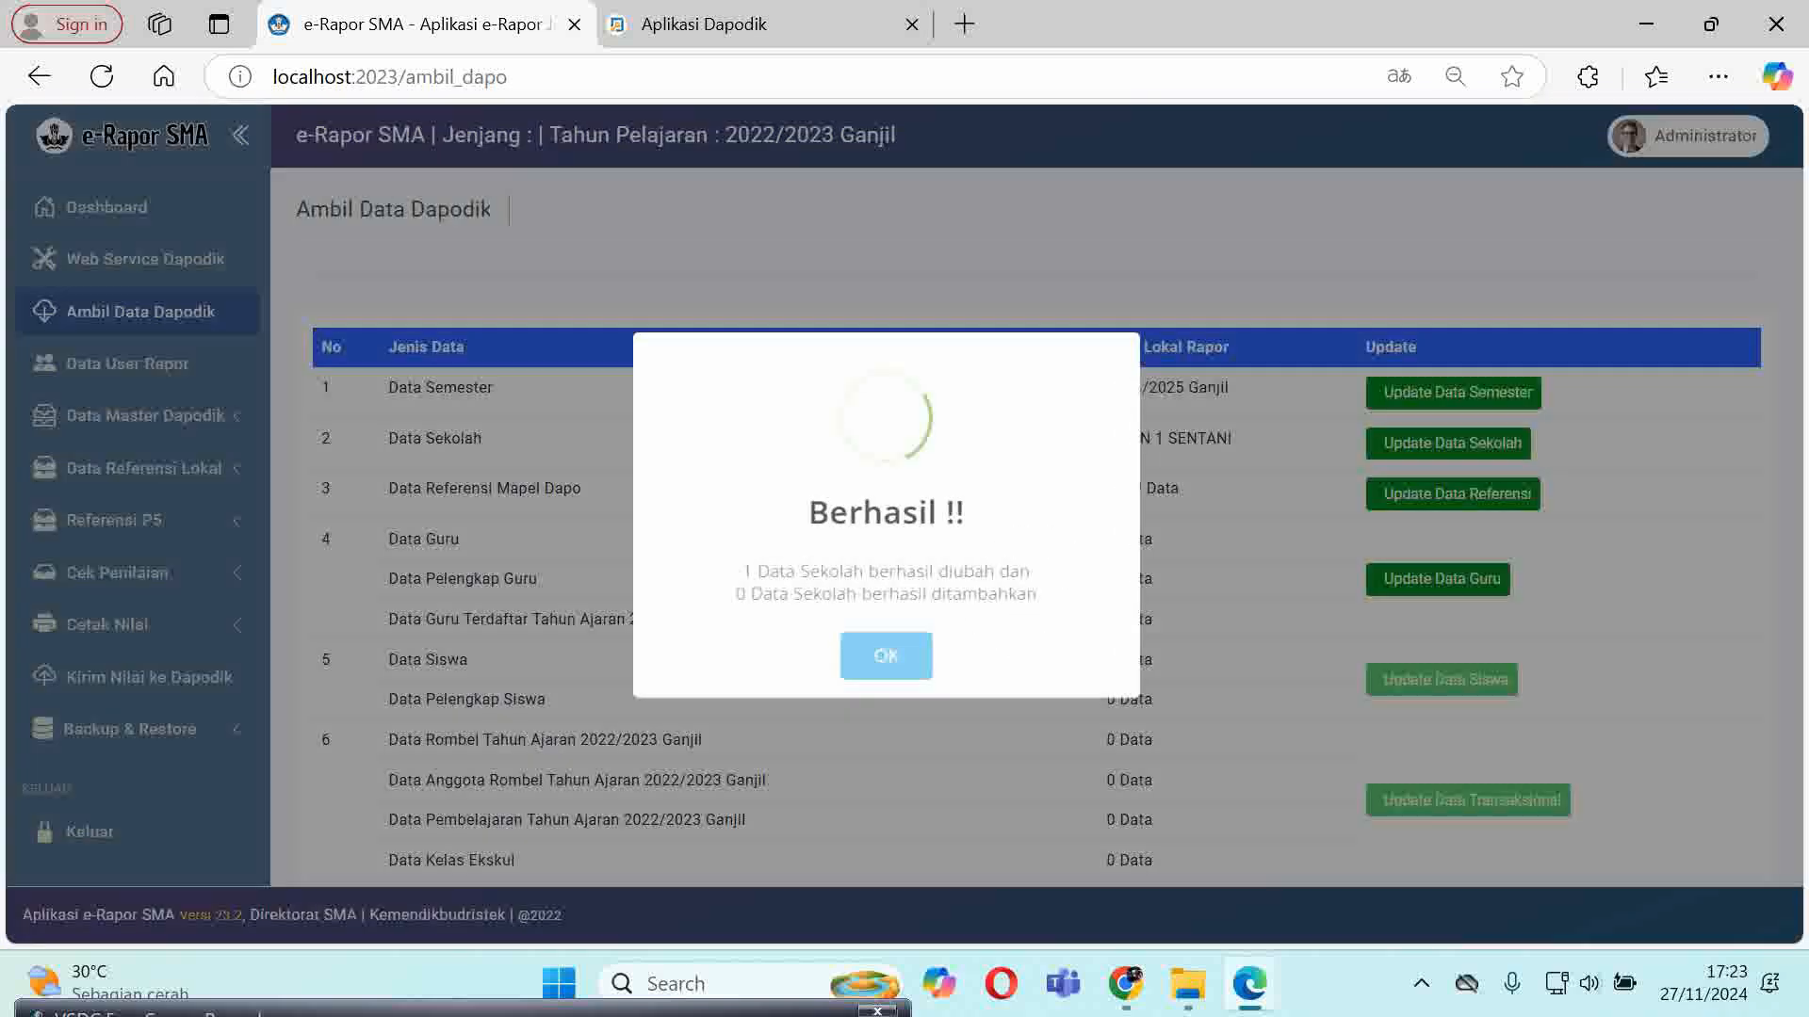
pyautogui.click(885, 656)
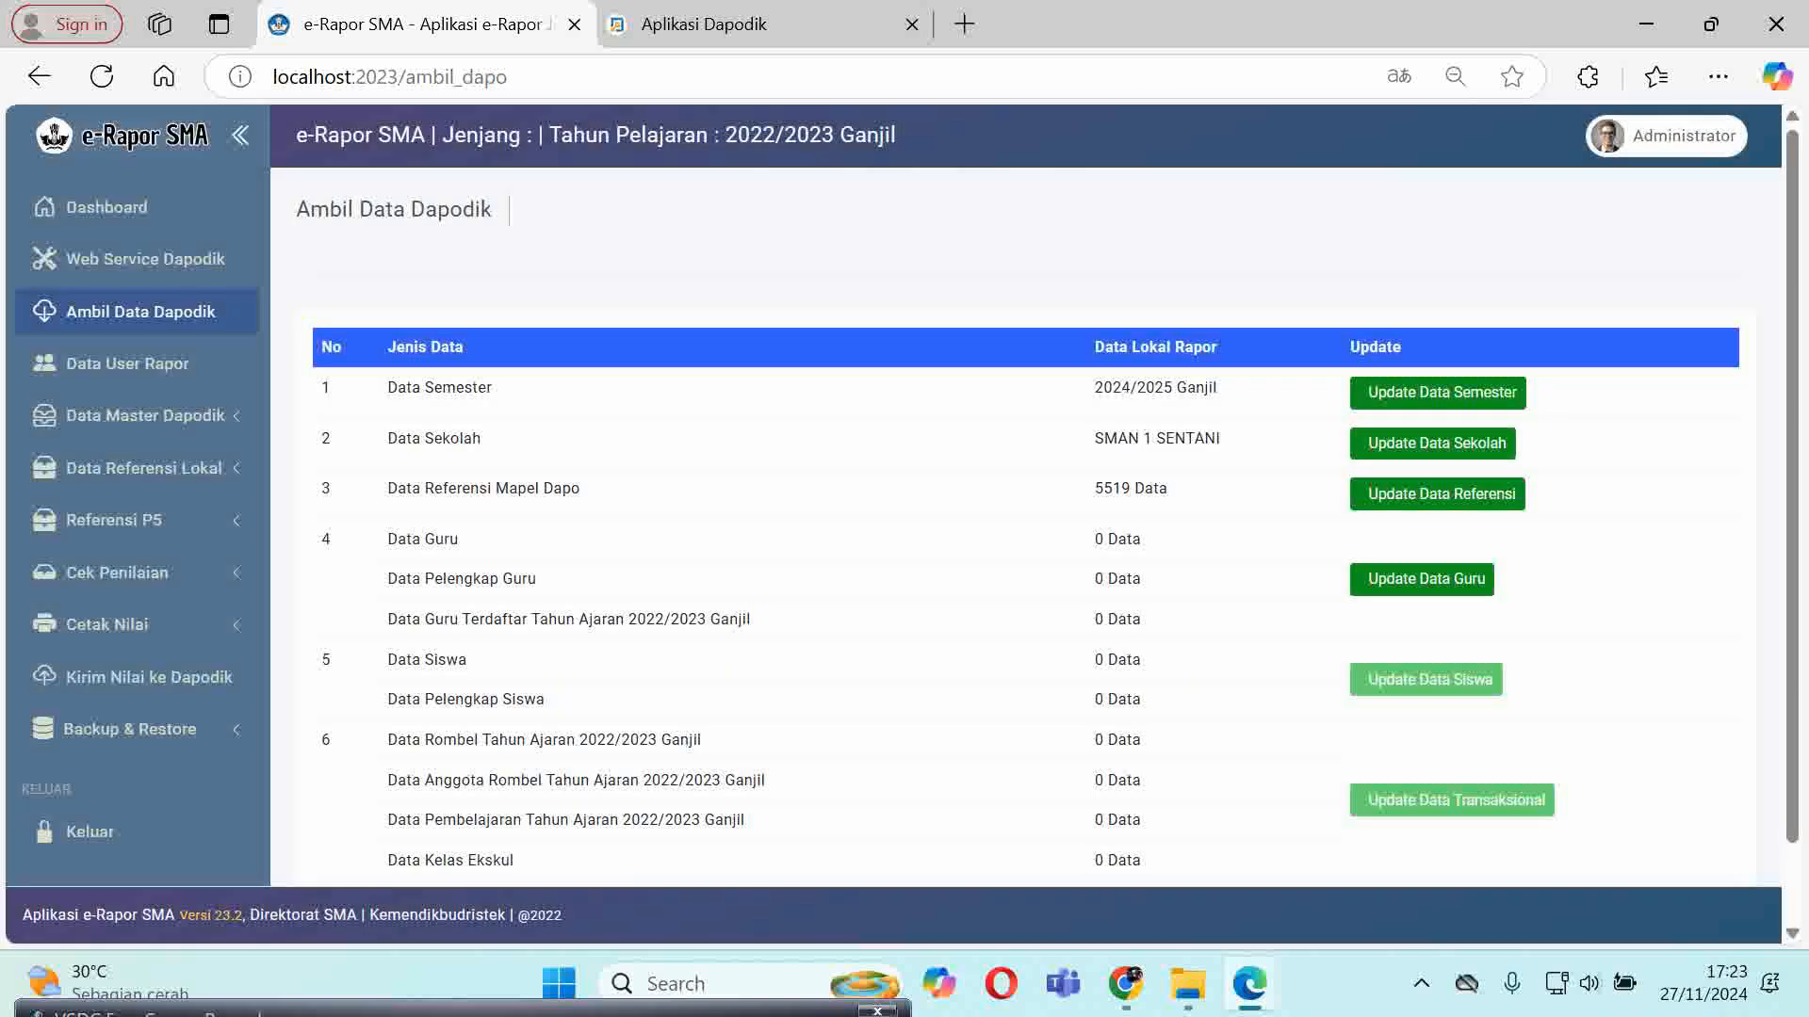
pyautogui.click(1437, 493)
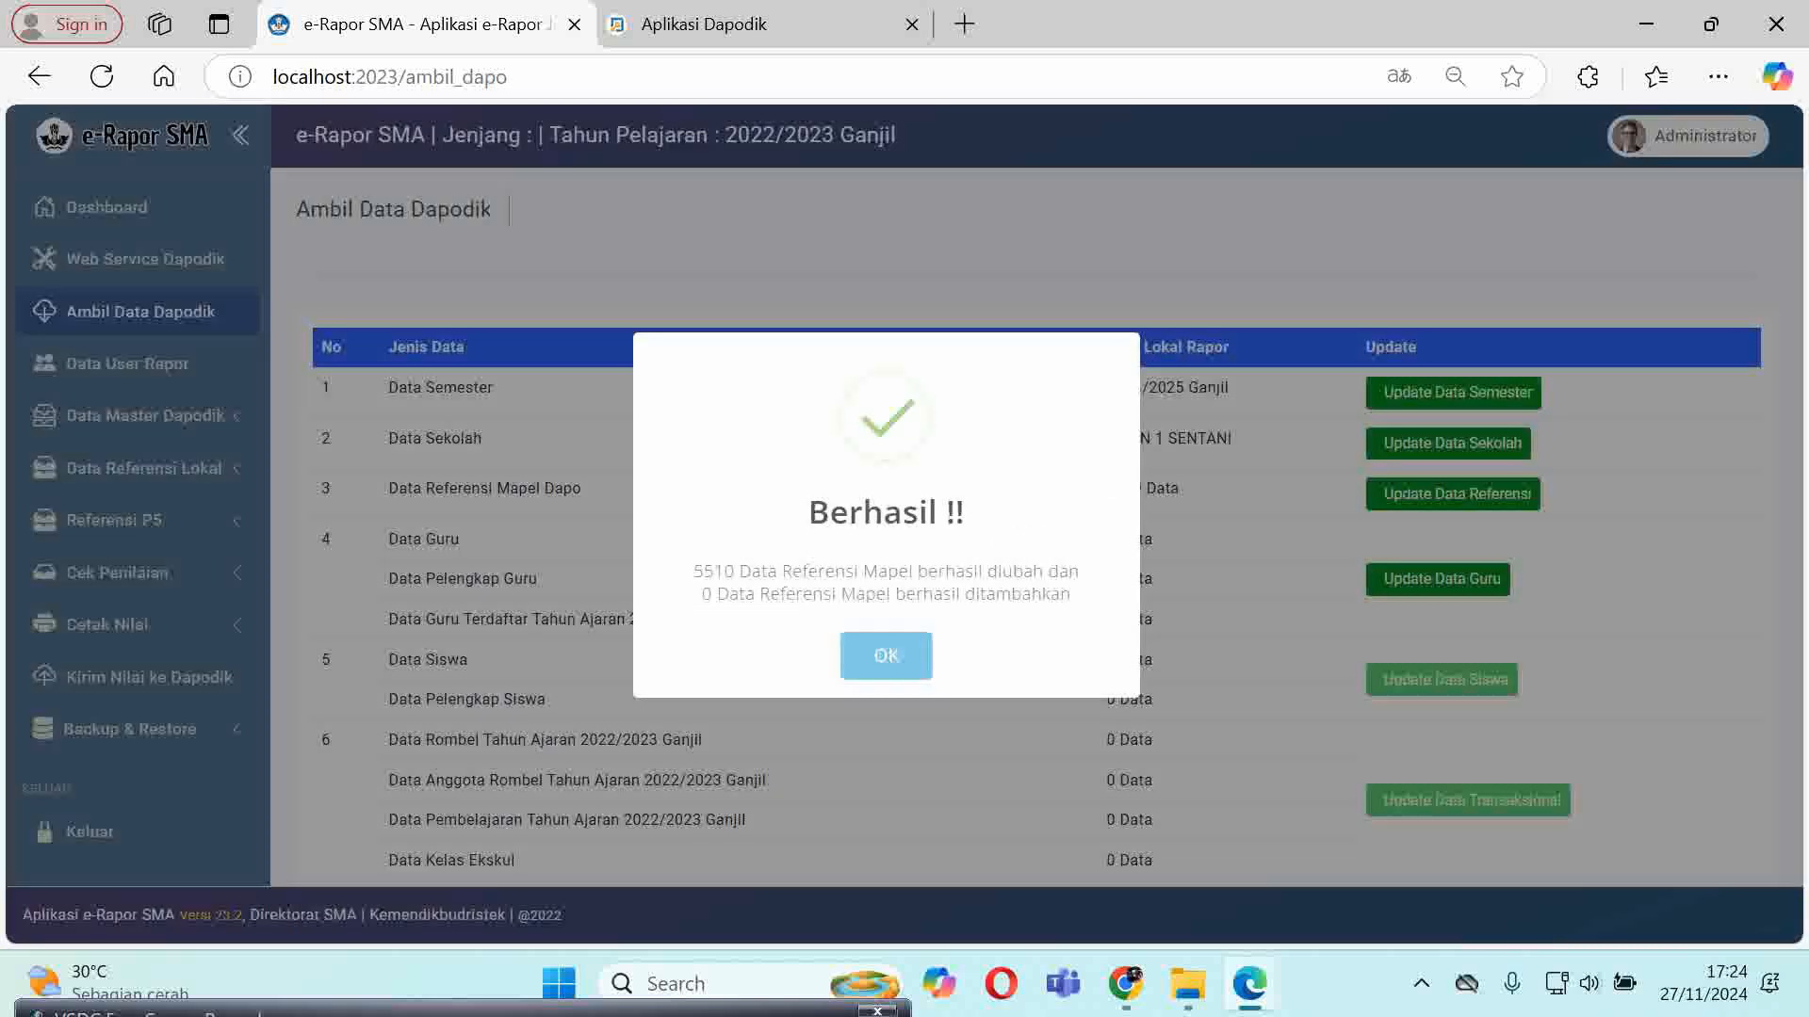
pyautogui.click(885, 656)
pyautogui.click(1426, 579)
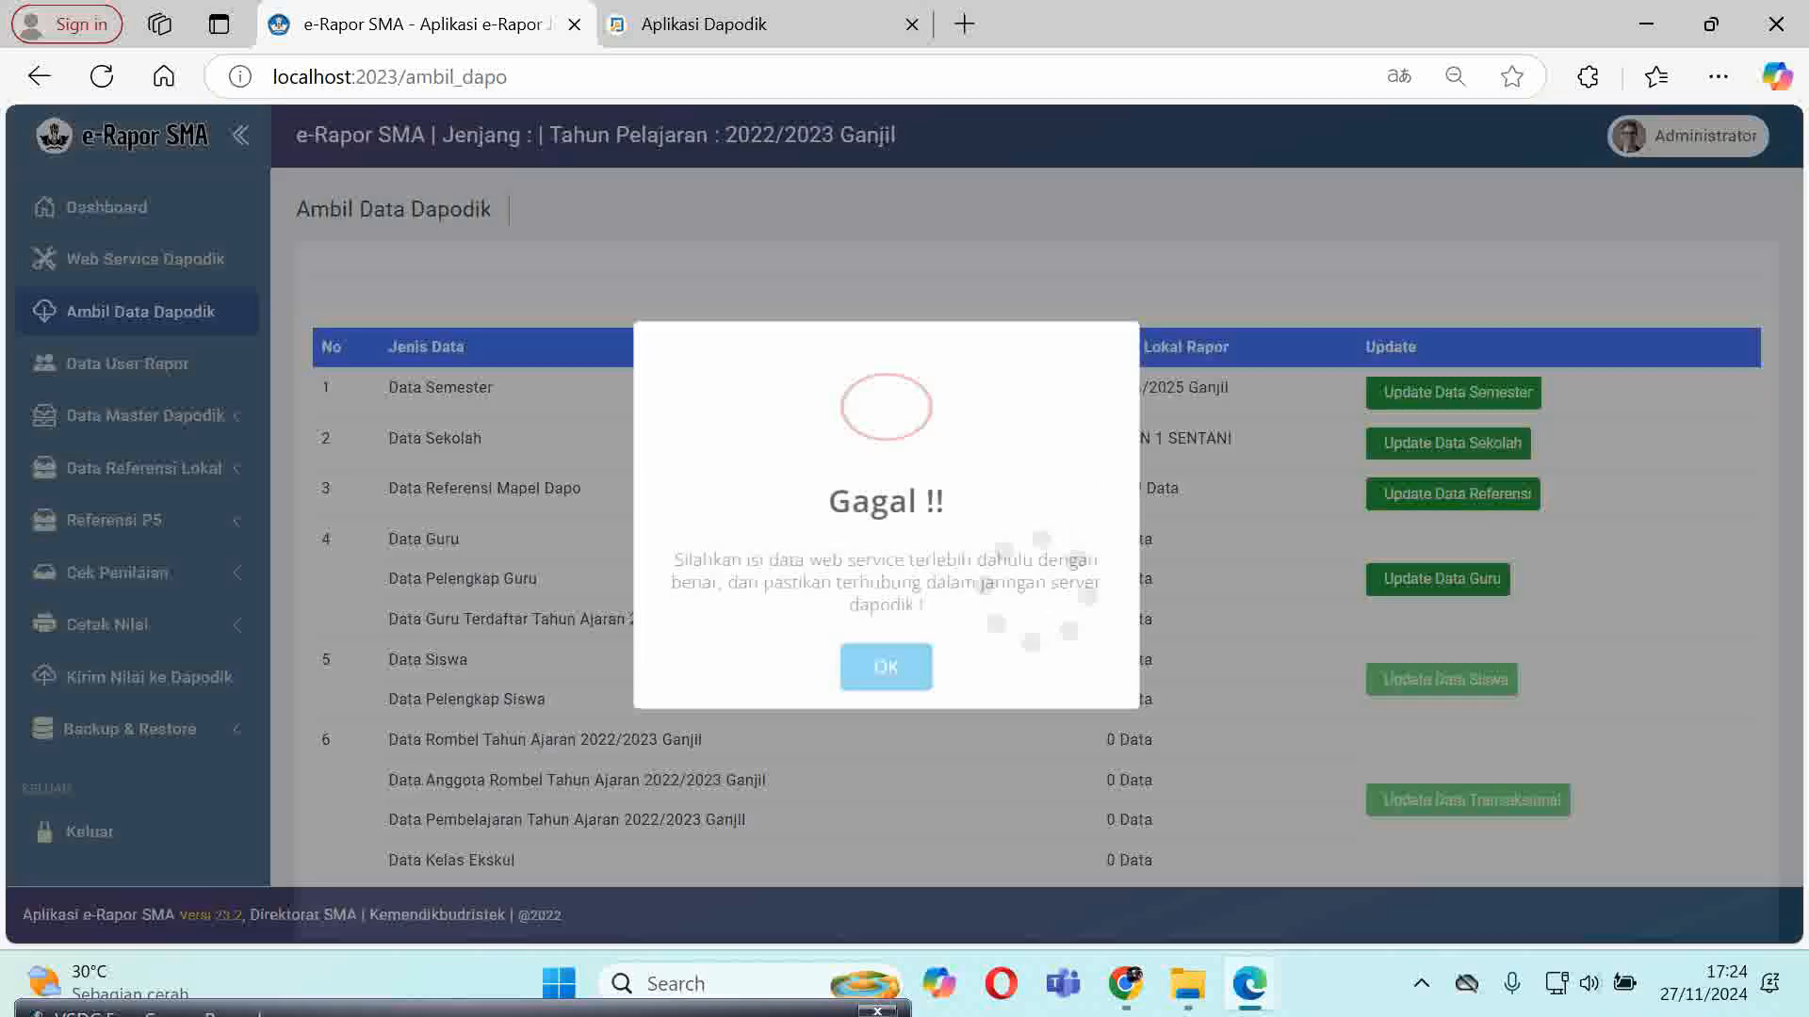
pyautogui.press('Return')
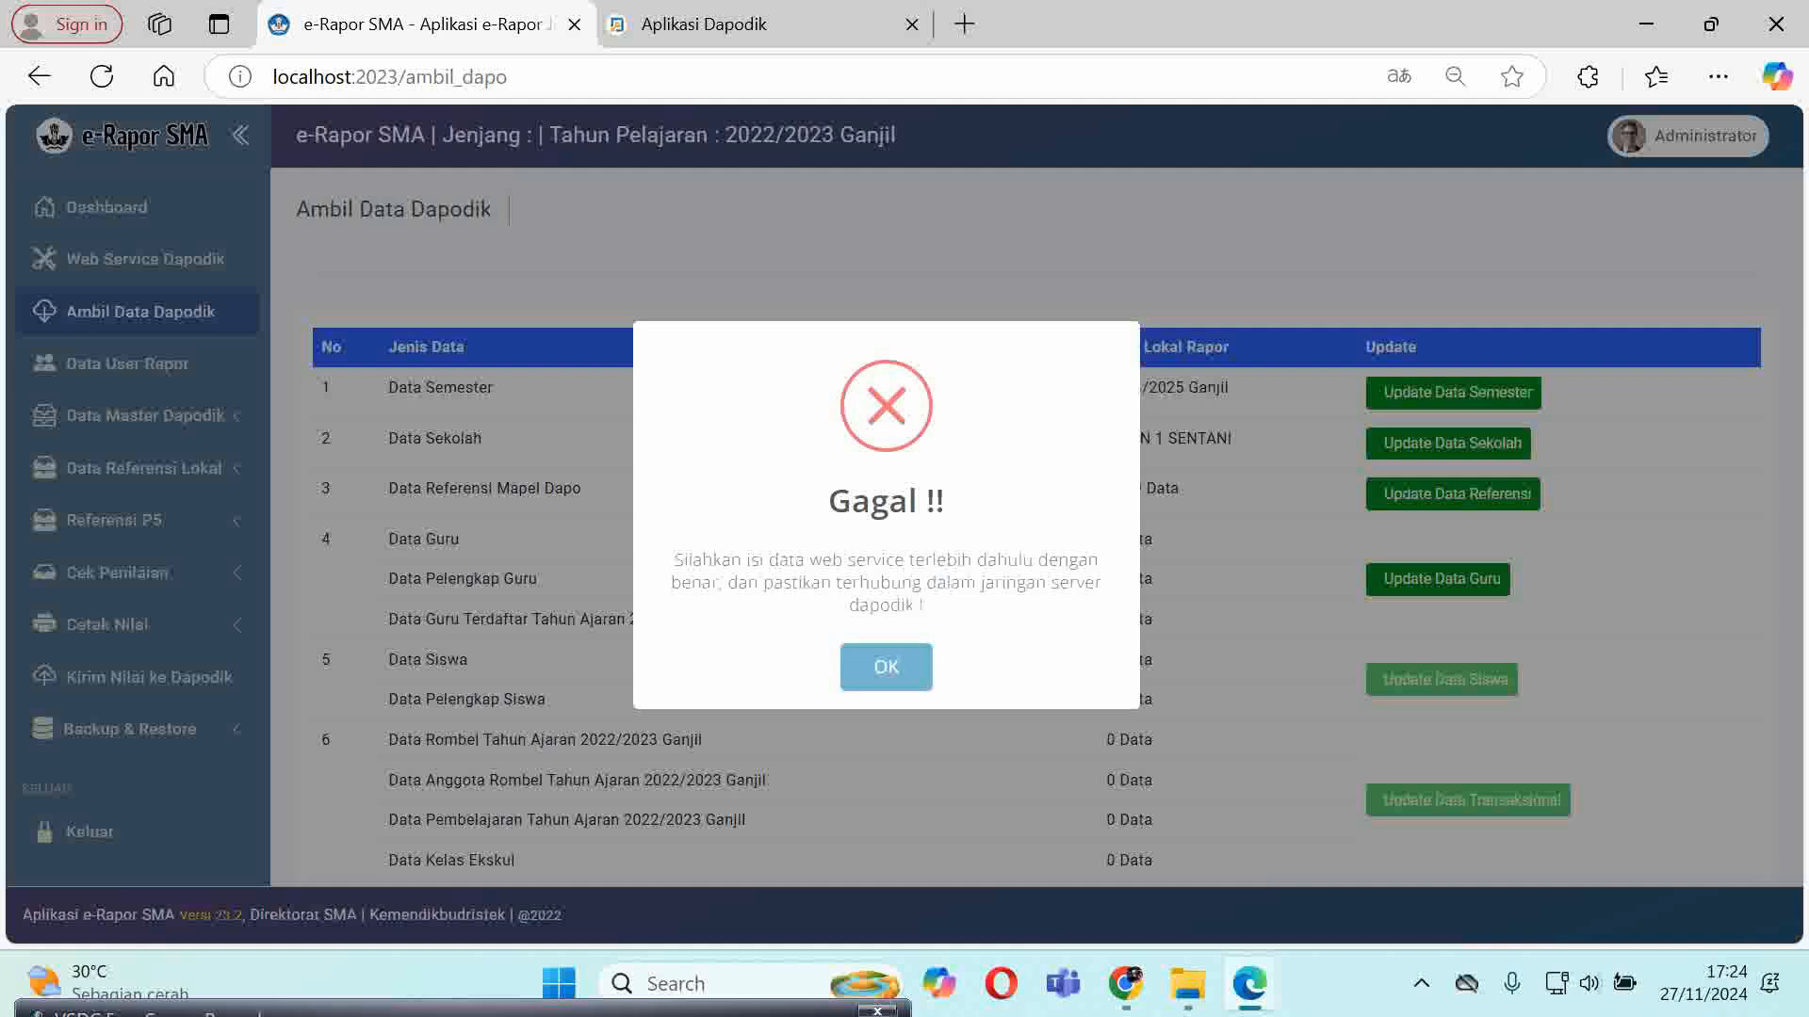
# Step: Log out and log back in for semester 2024/2025 Ganjil at SMAN 1 SENTANI
pyautogui.click(1667, 135)
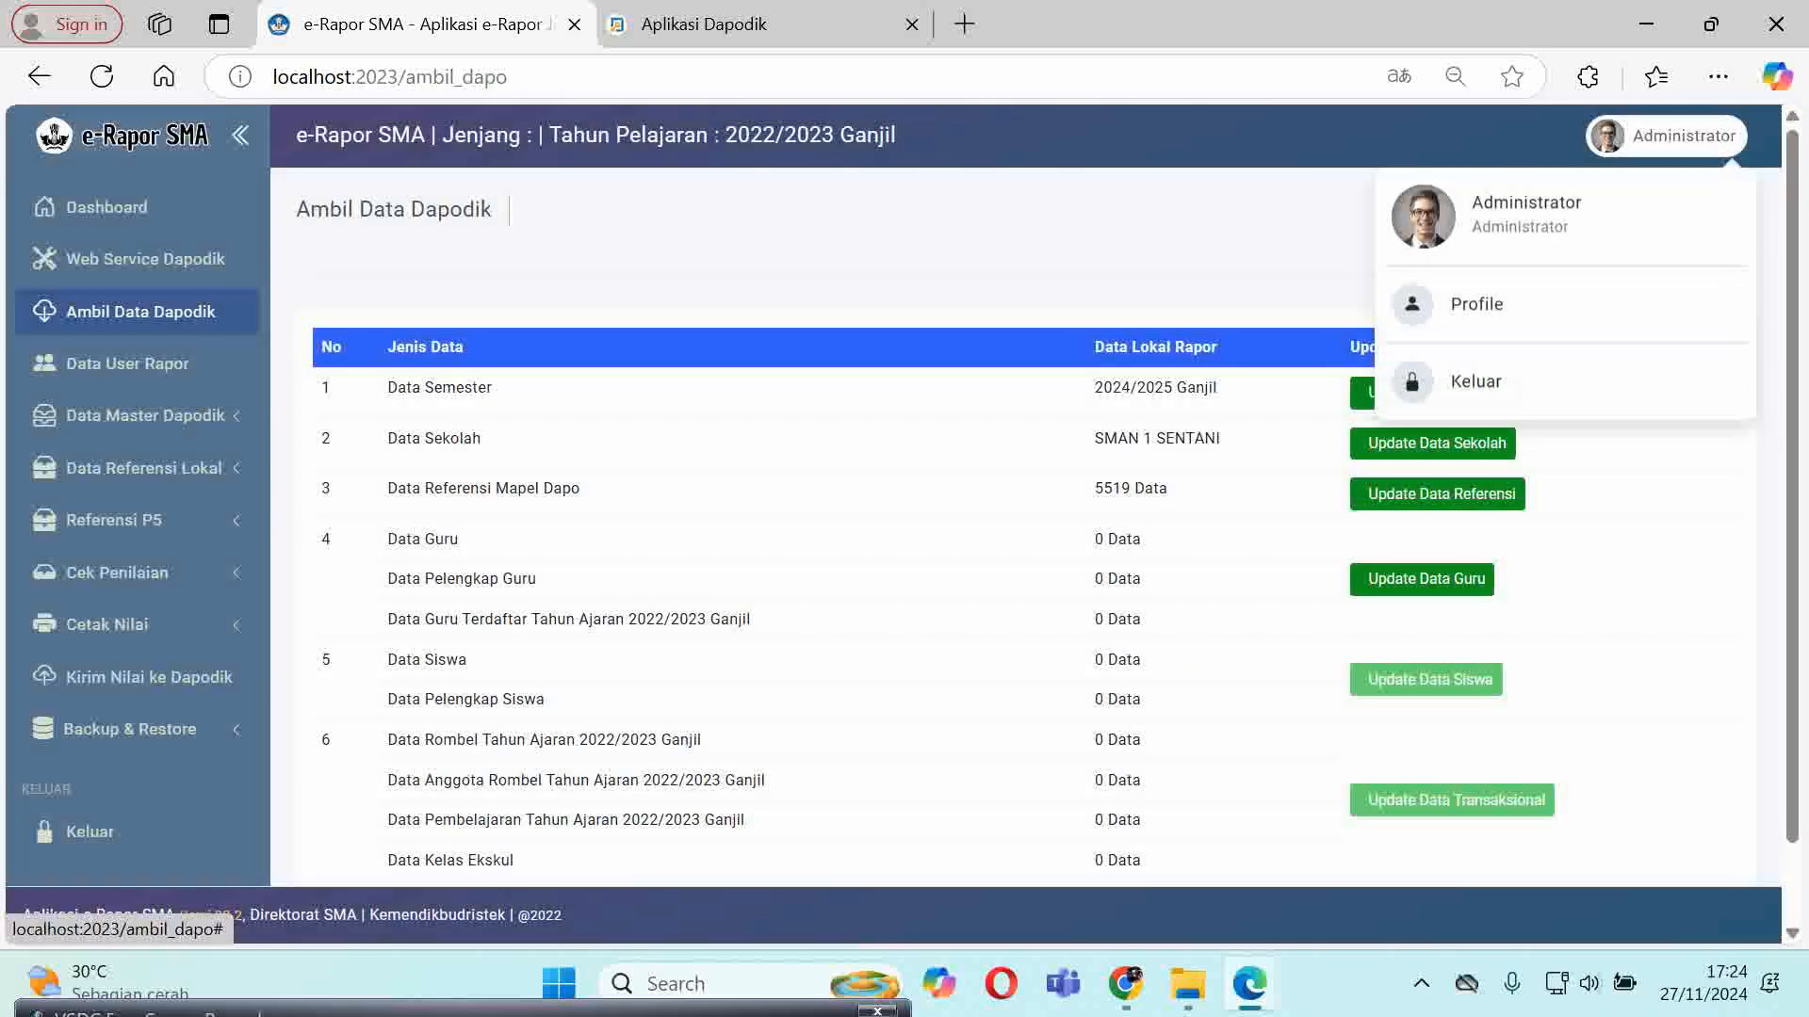
pyautogui.click(1475, 379)
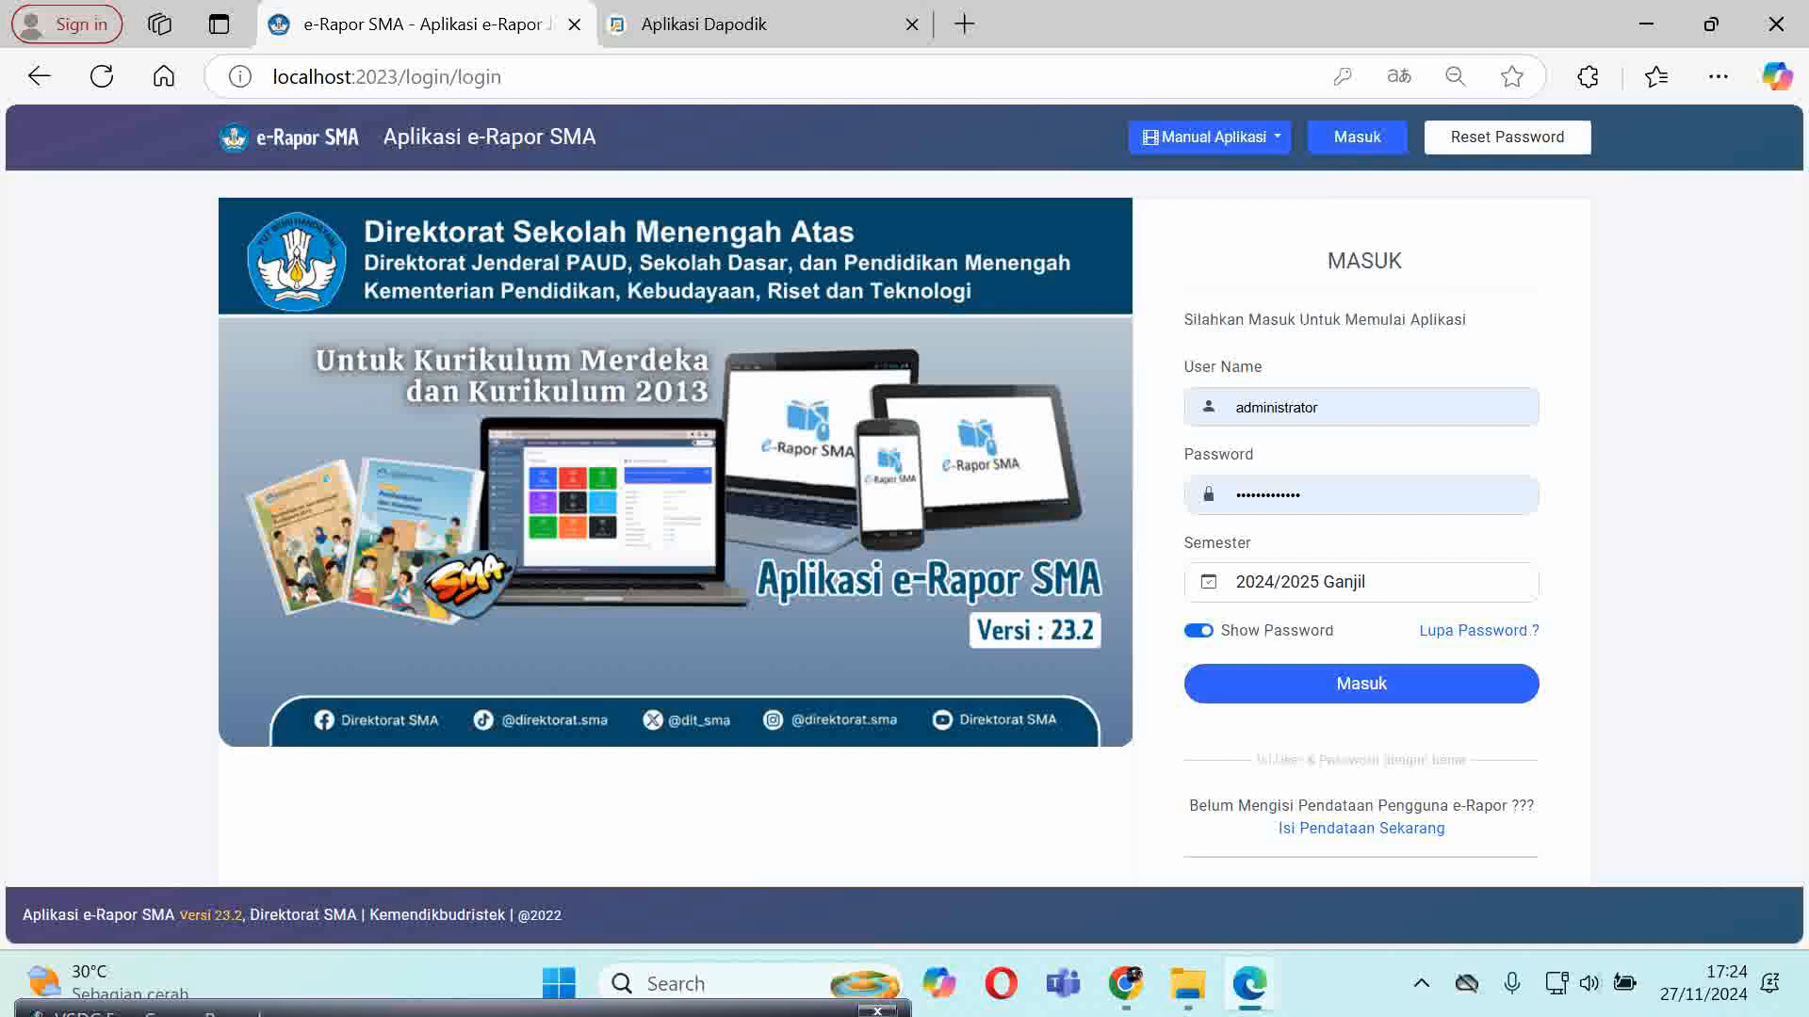
pyautogui.click(1361, 684)
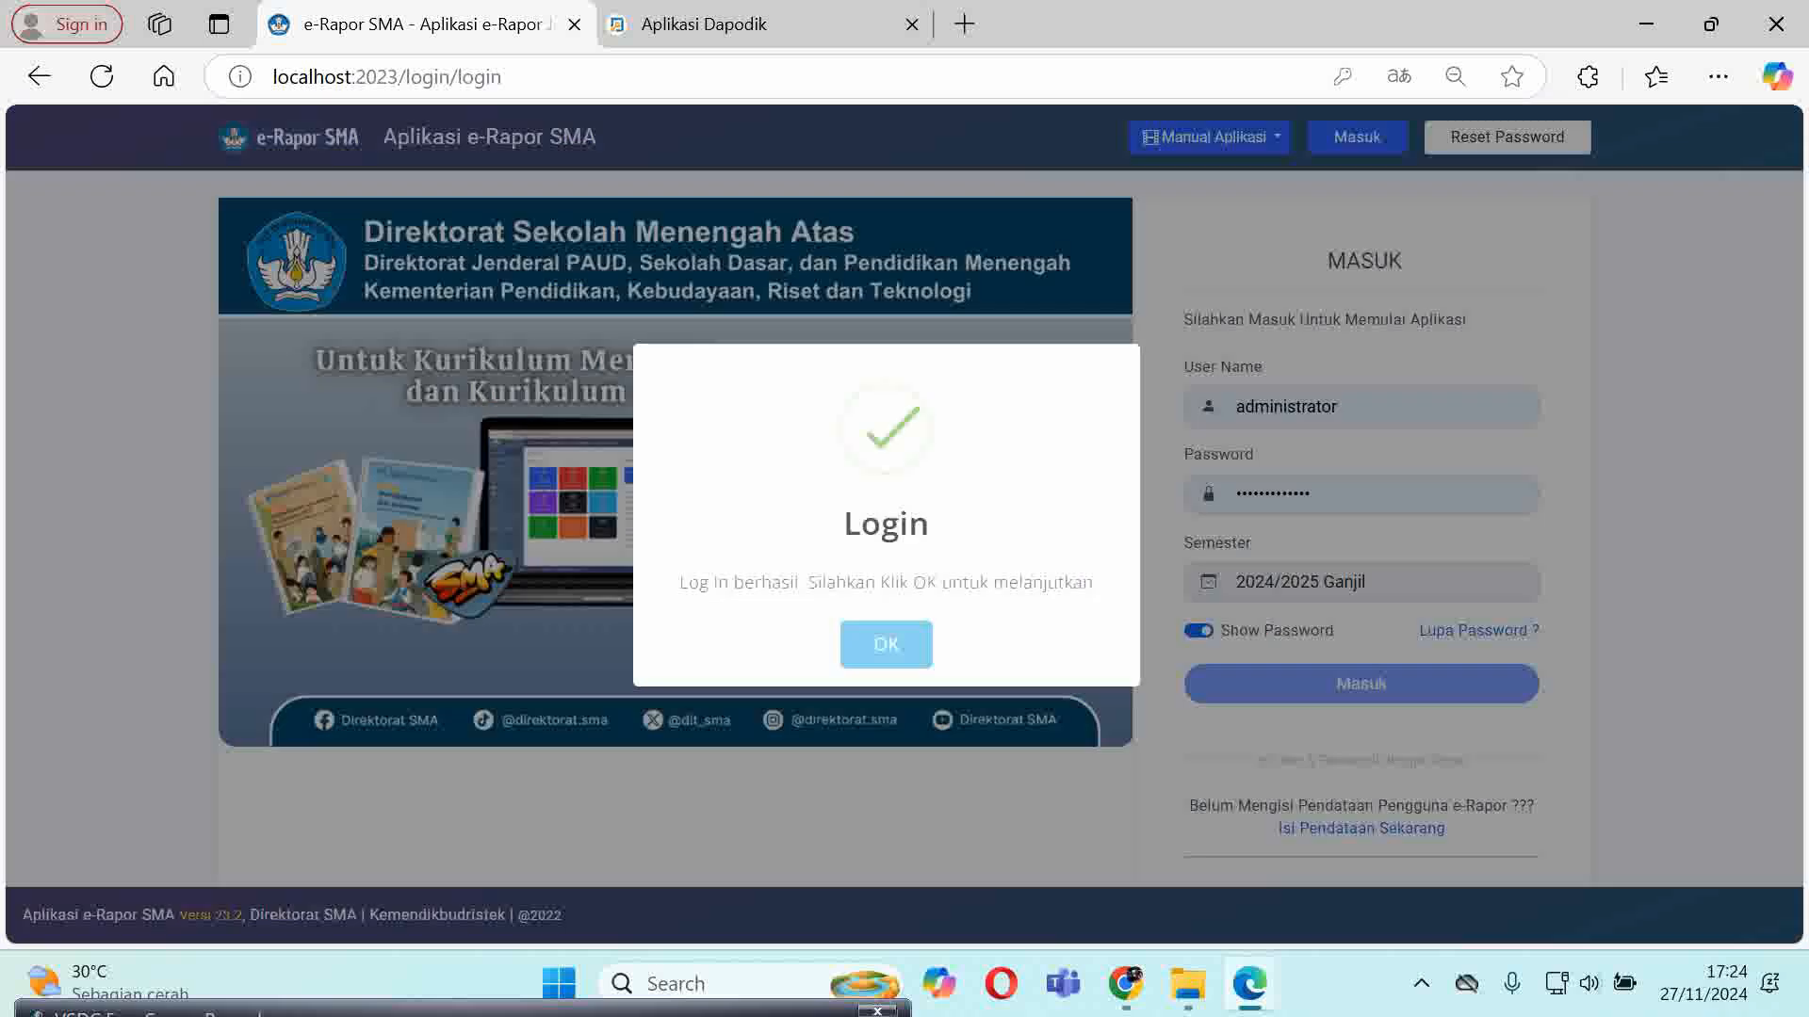
pyautogui.click(885, 645)
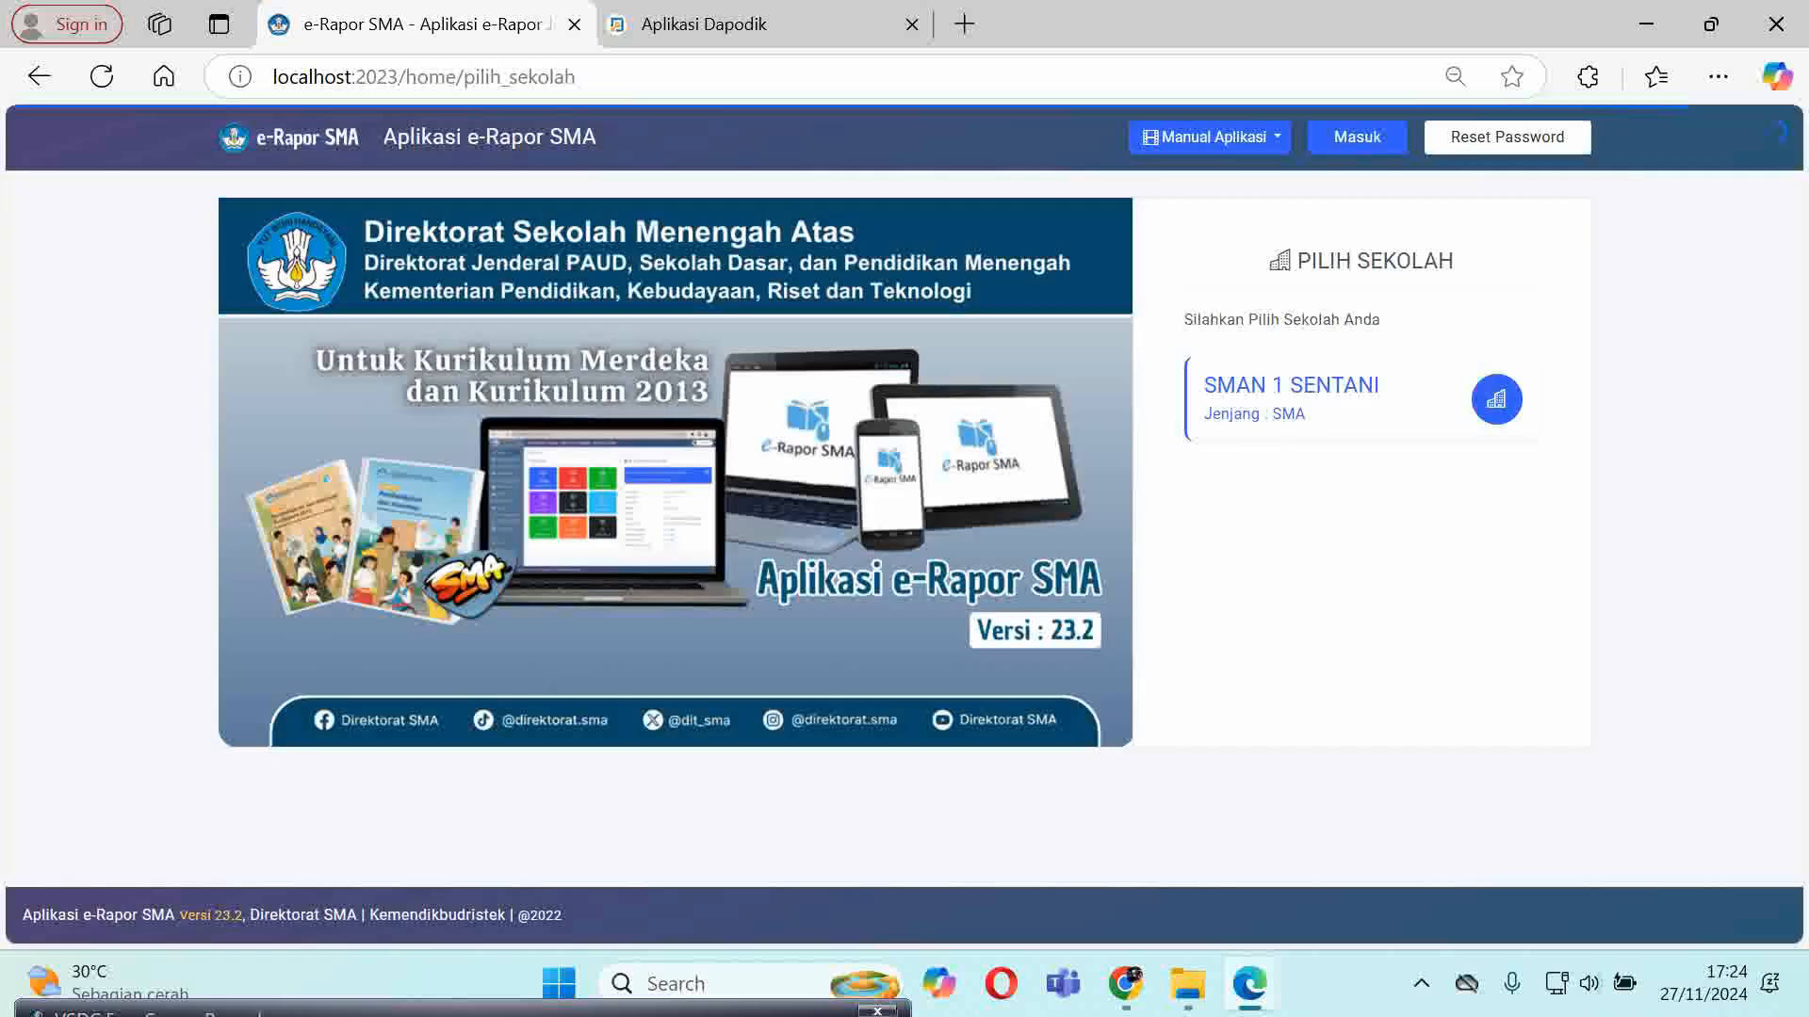
pyautogui.click(1361, 399)
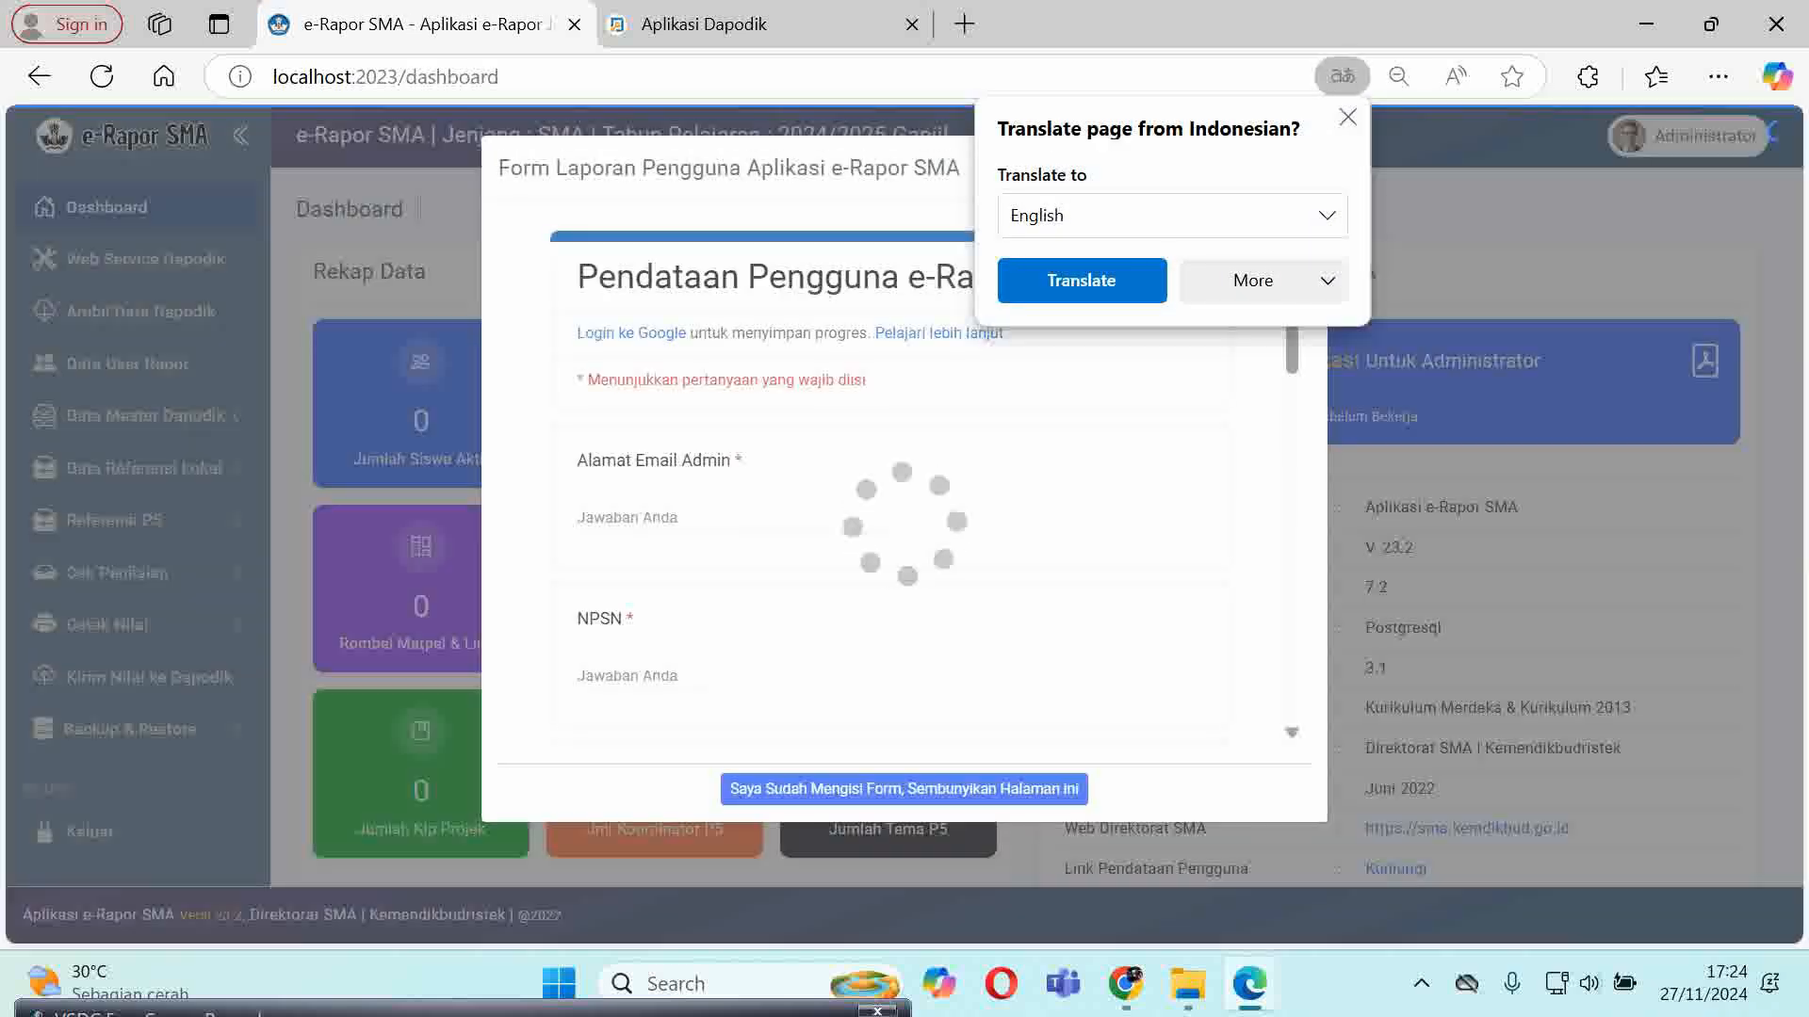
# Step: Dismiss the translation offer and registration form, then go to Ambil Data Dapodik
pyautogui.click(1347, 117)
pyautogui.click(1302, 170)
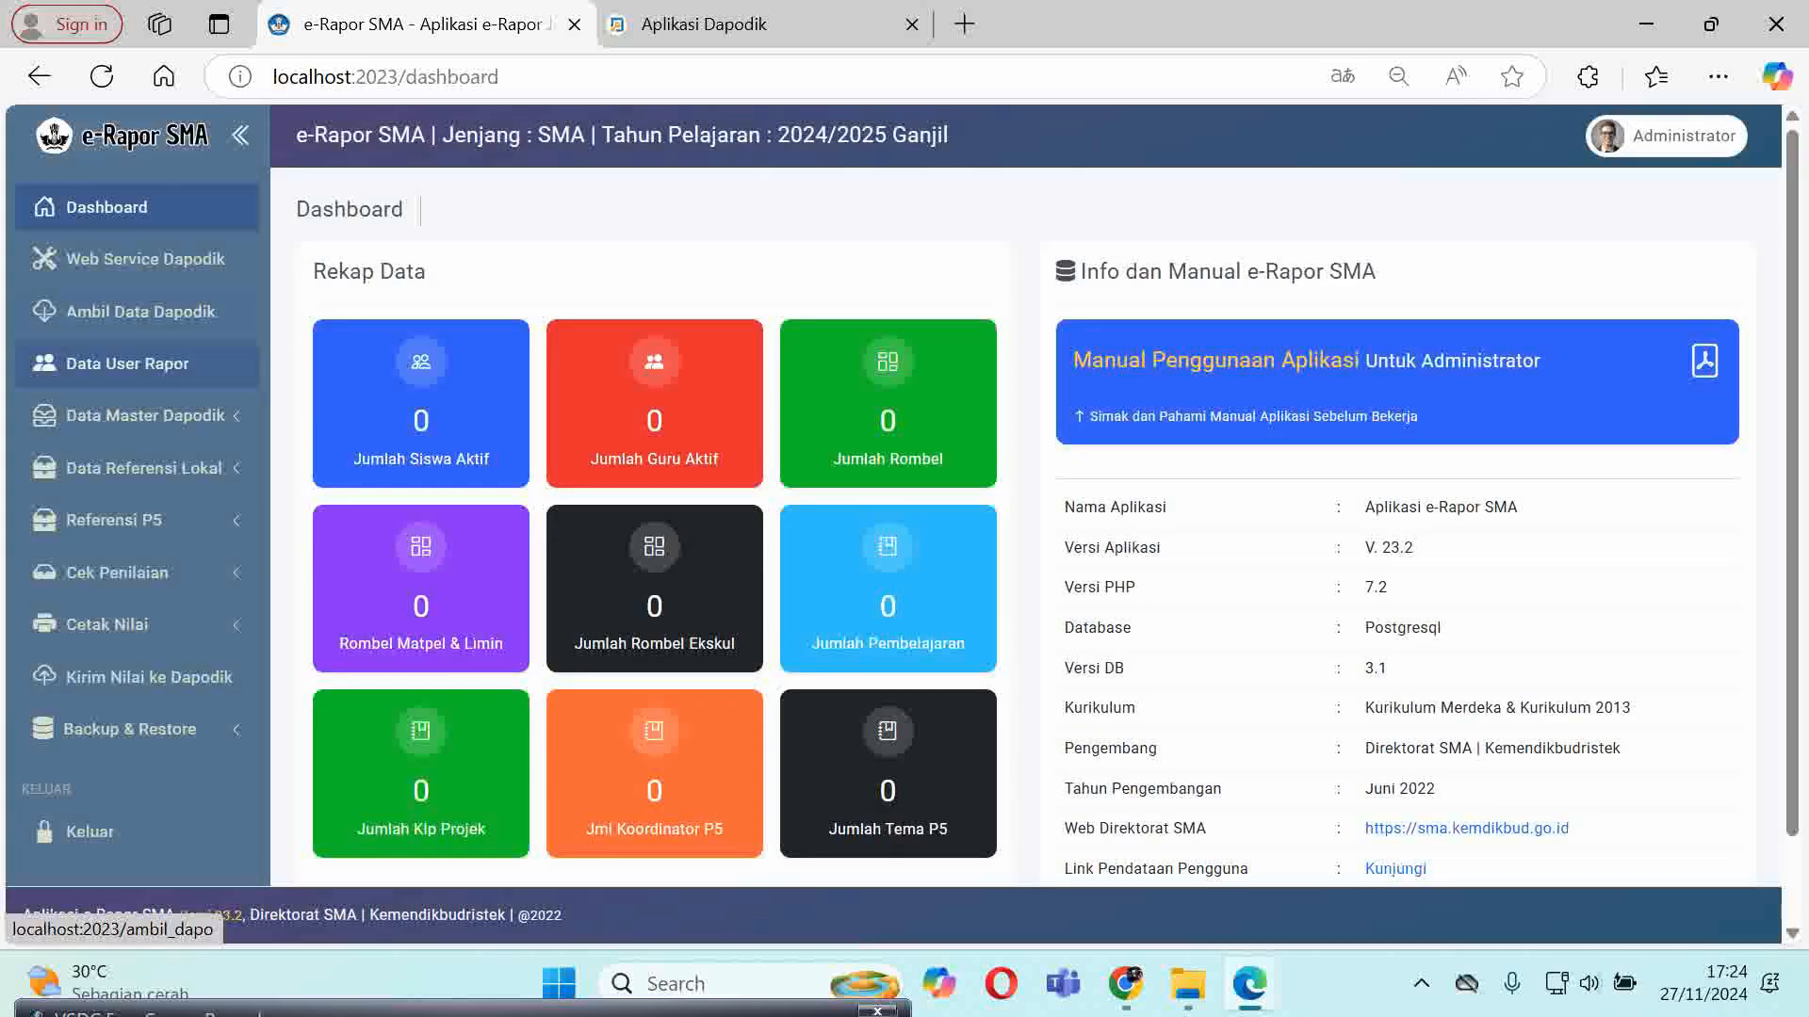
pyautogui.click(141, 311)
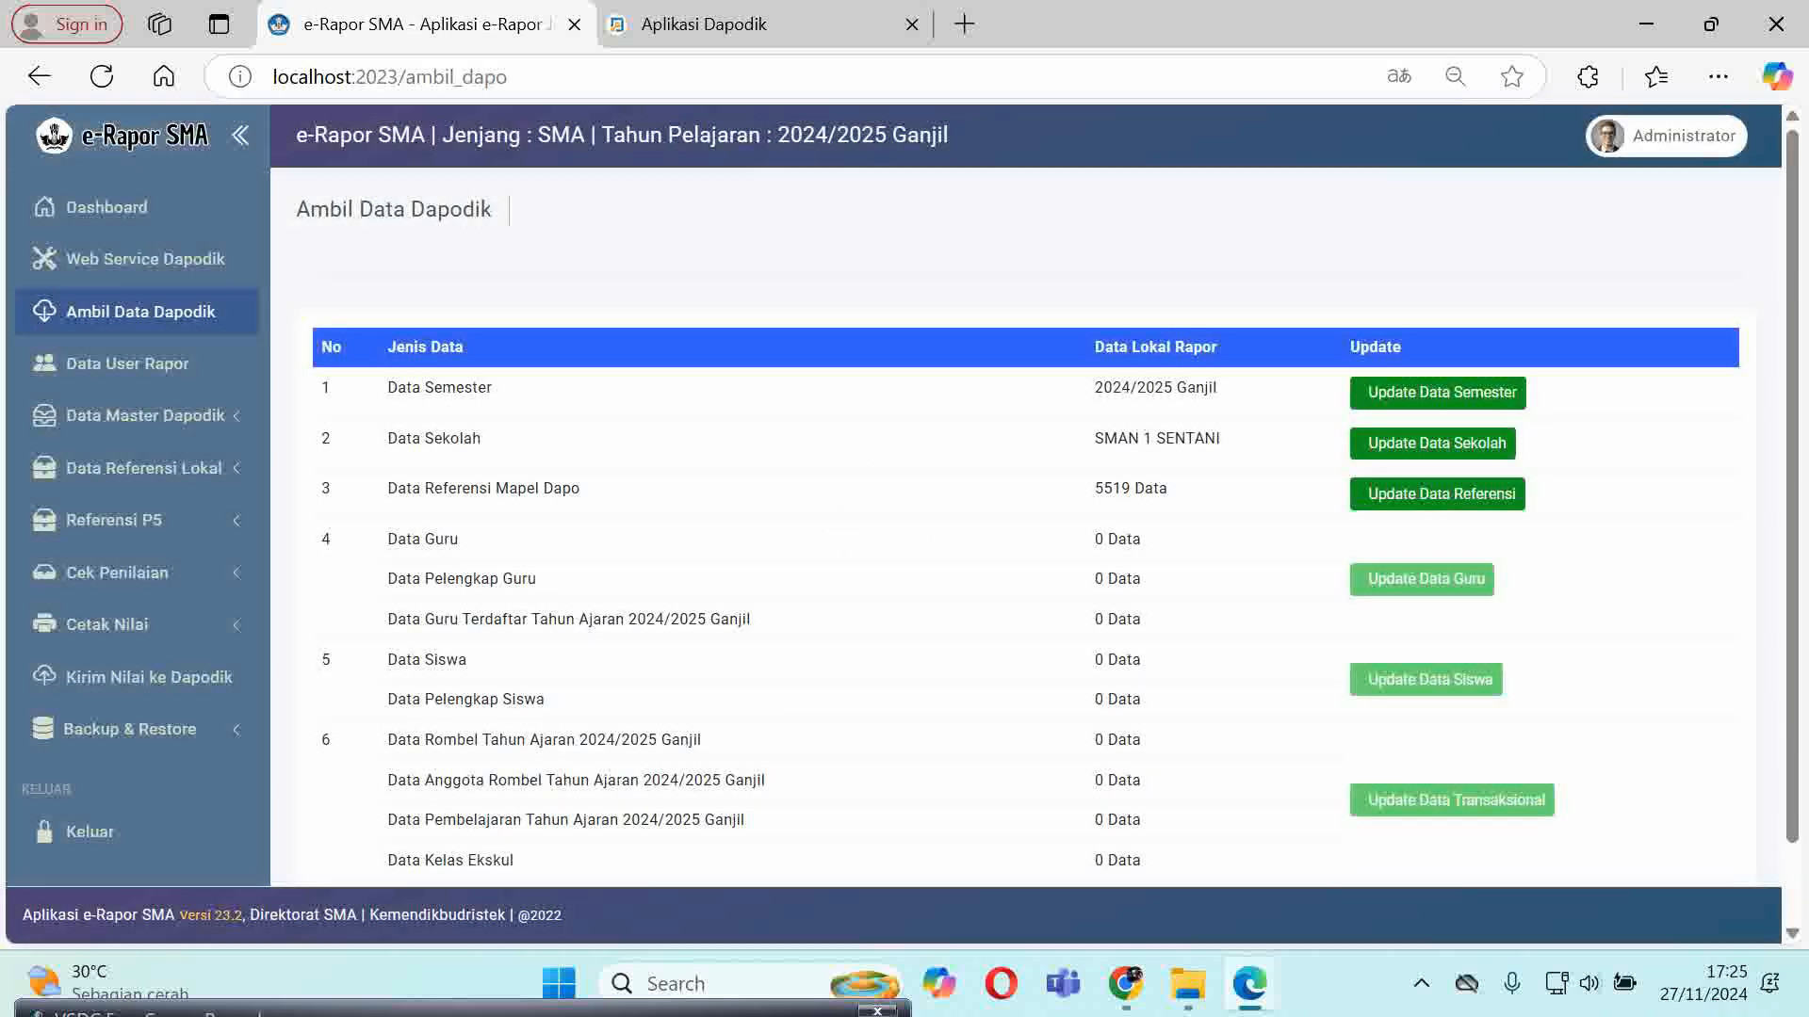
# Step: Update the semester, school and subject reference data from Dapodik
pyautogui.click(1437, 391)
pyautogui.click(1433, 443)
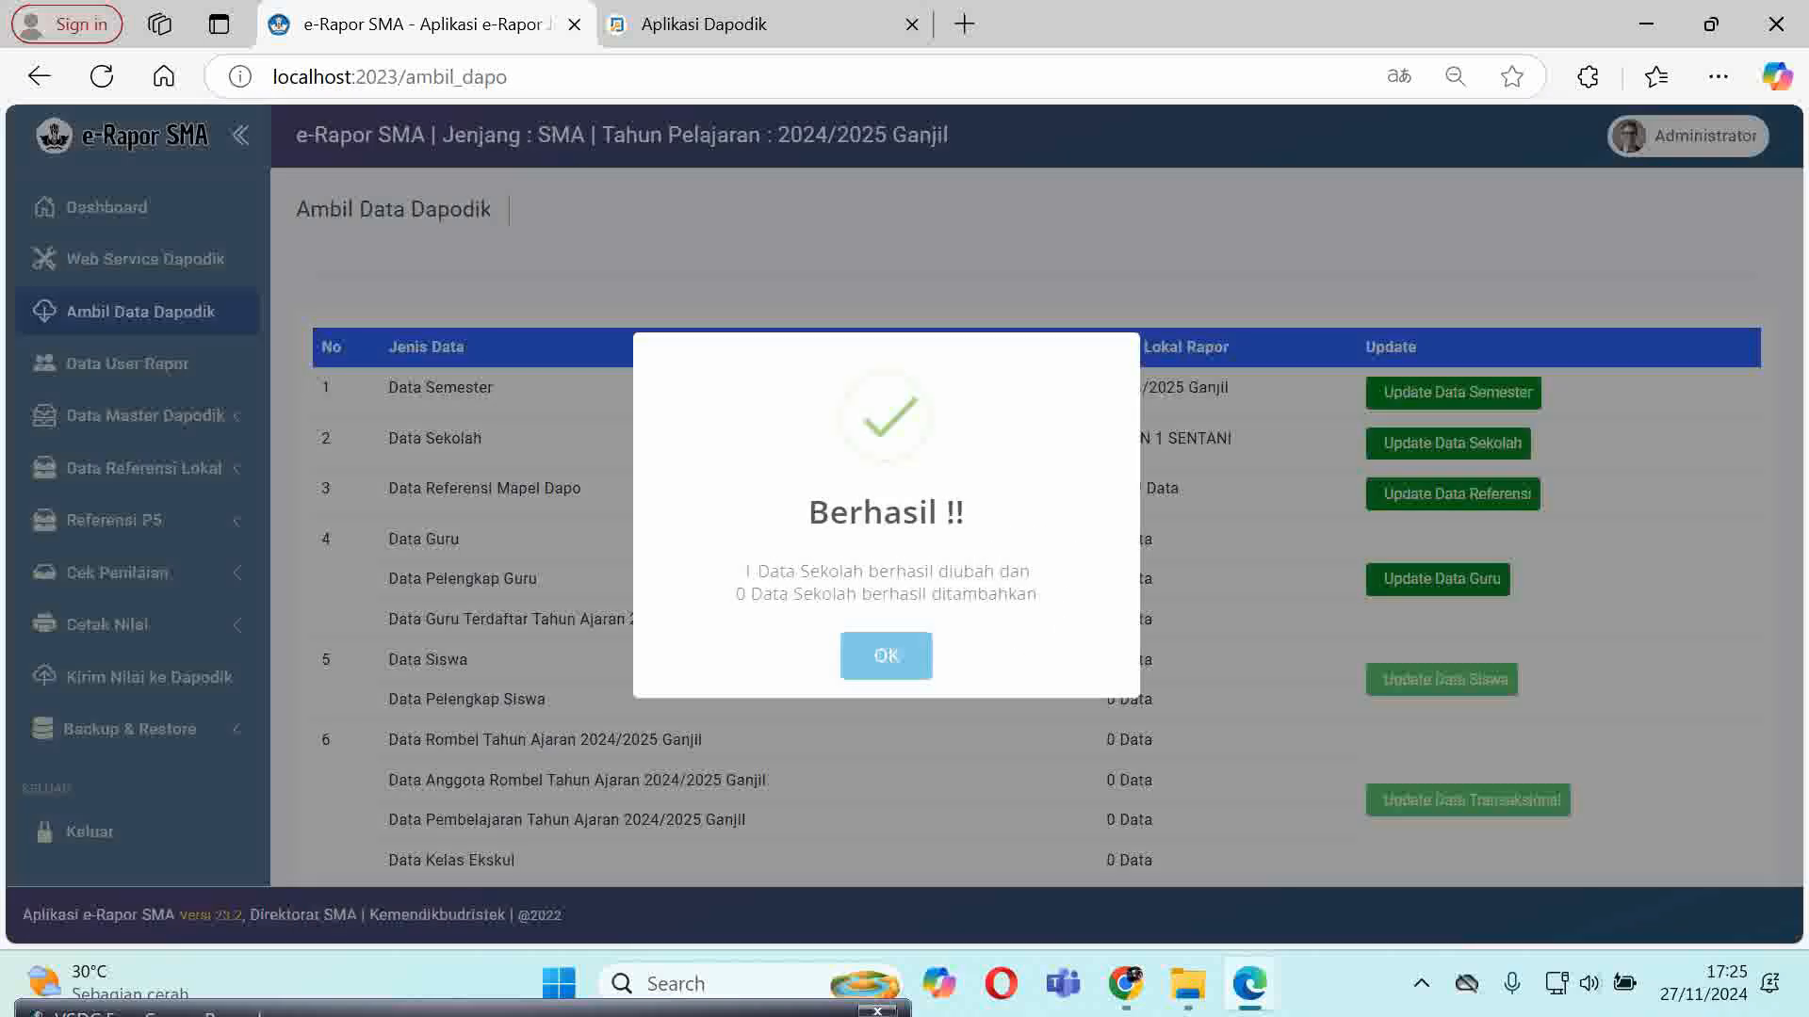
pyautogui.click(886, 656)
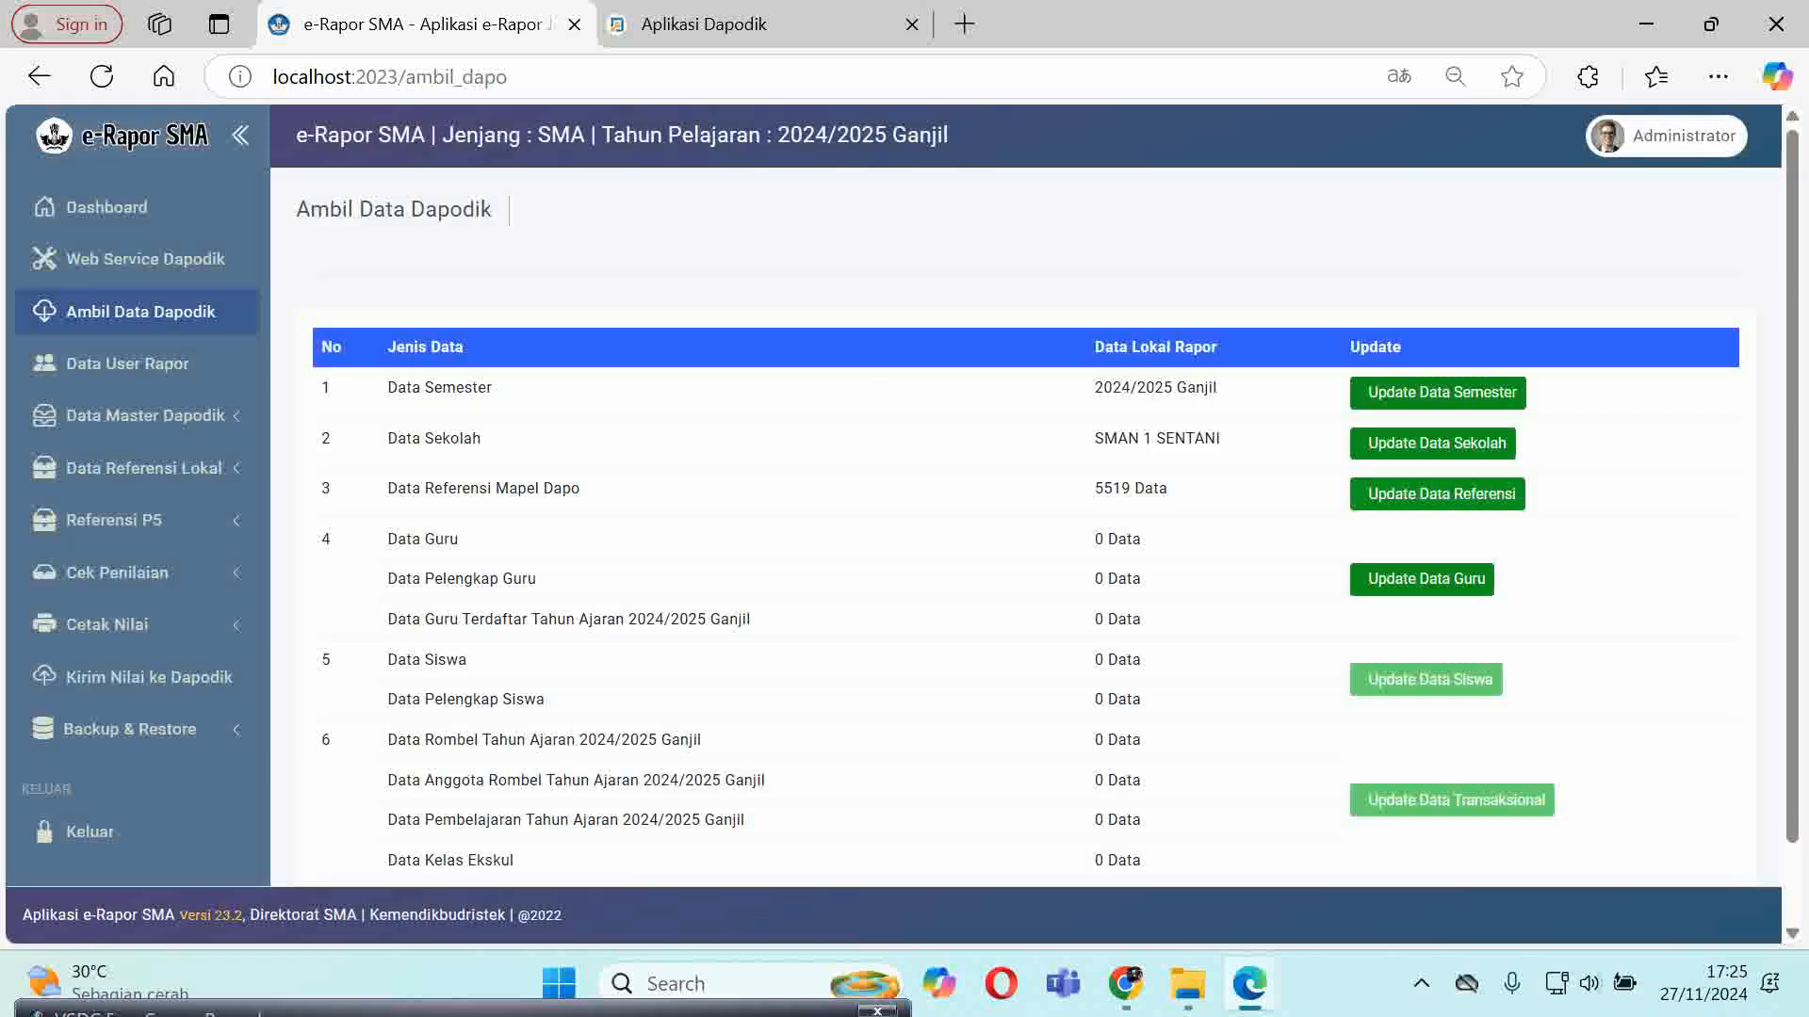
pyautogui.click(1438, 494)
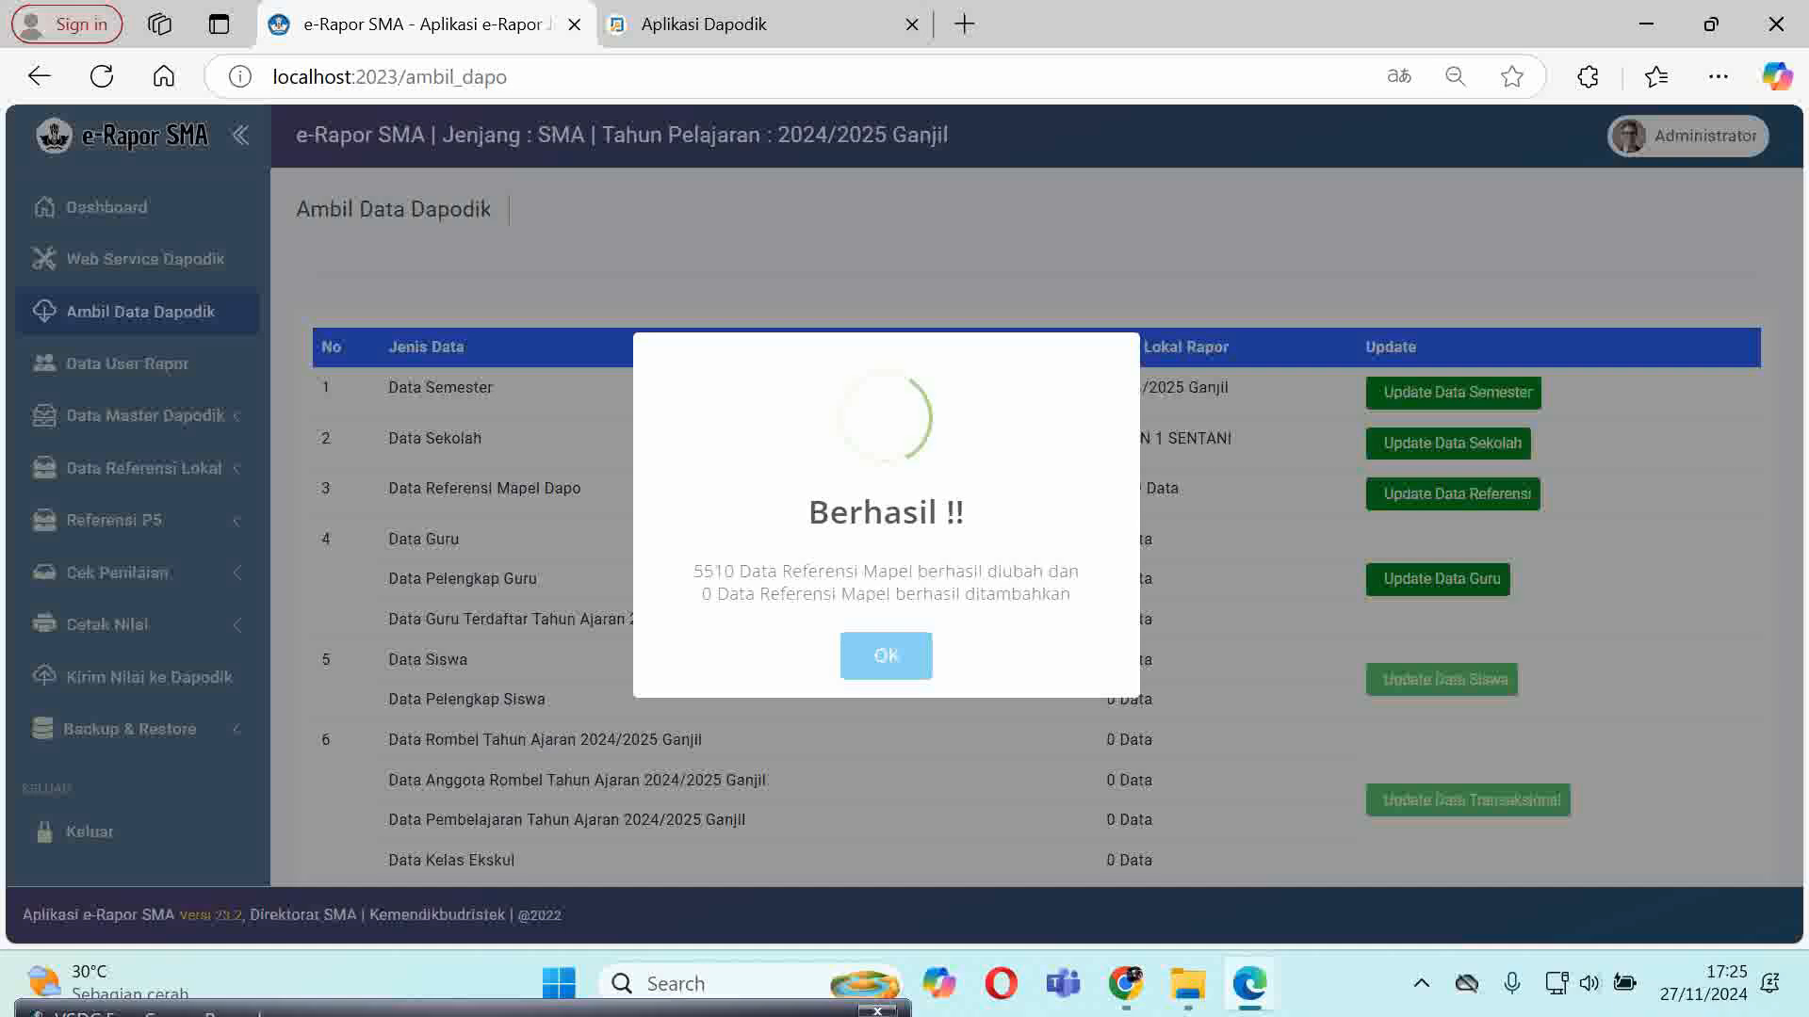
pyautogui.click(886, 655)
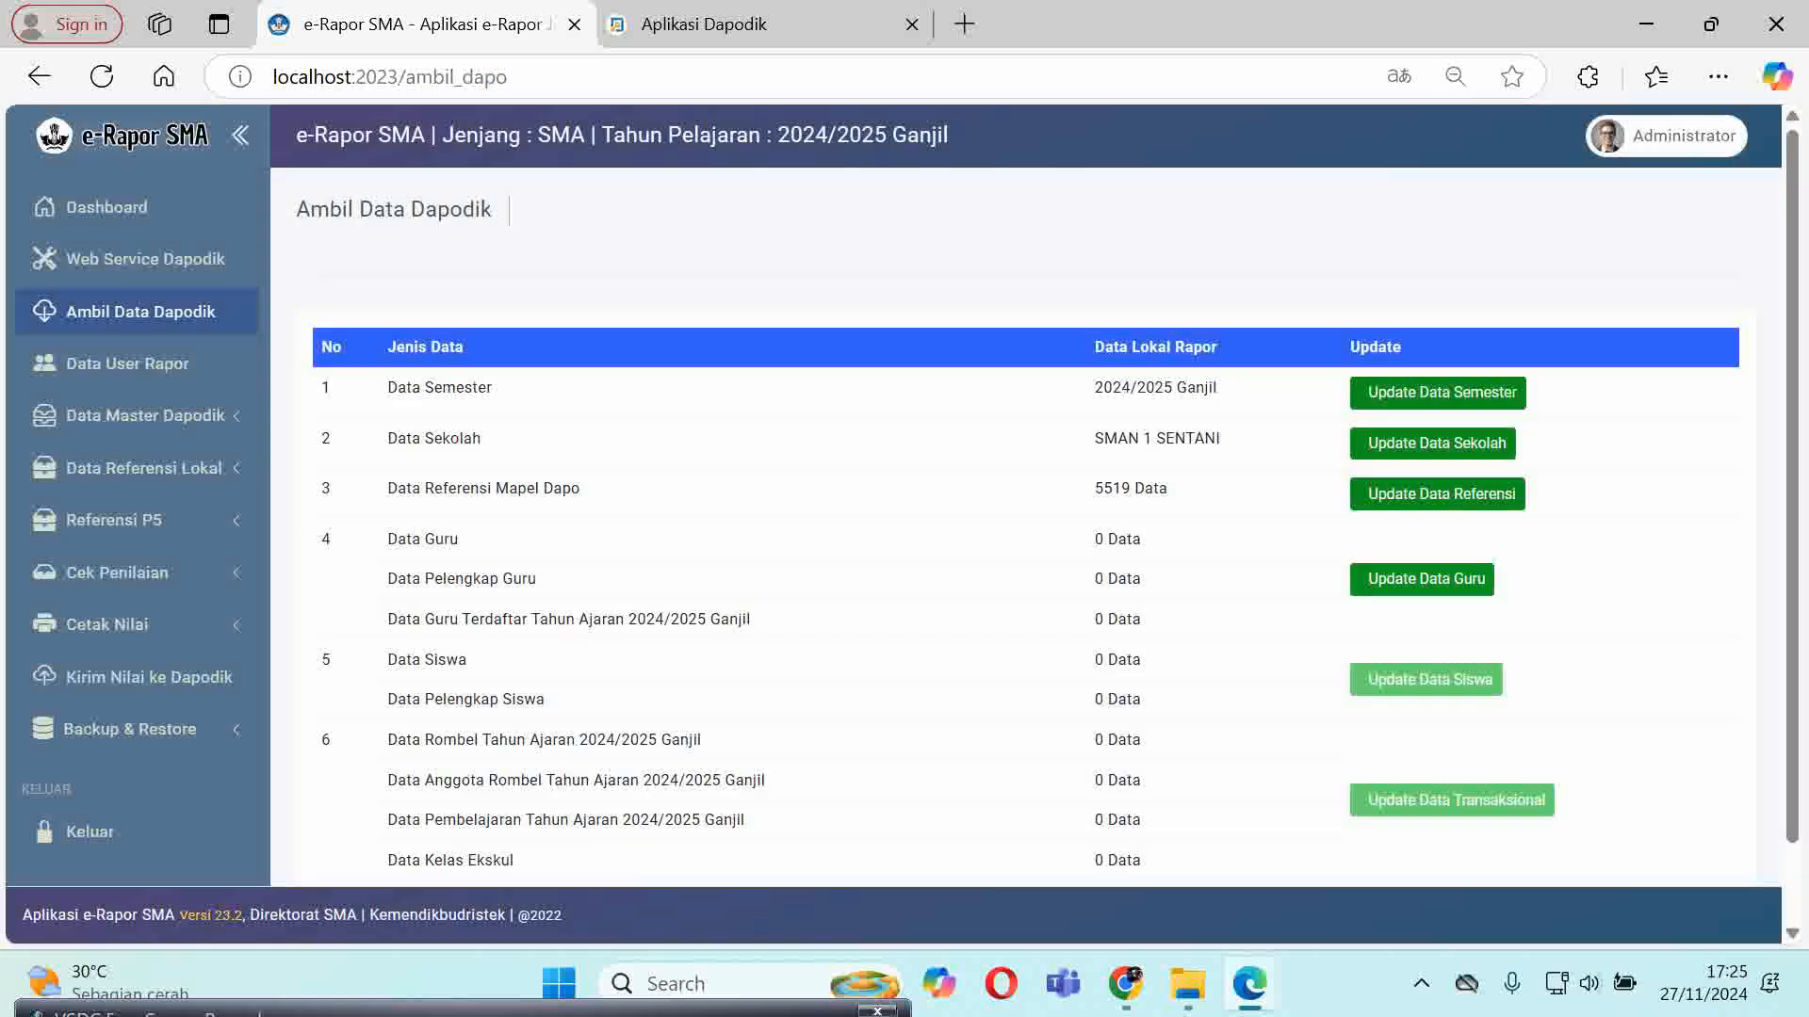
# Step: Import teacher data from Dapodik so Data Guru lists 82 teachers
pyautogui.click(1427, 578)
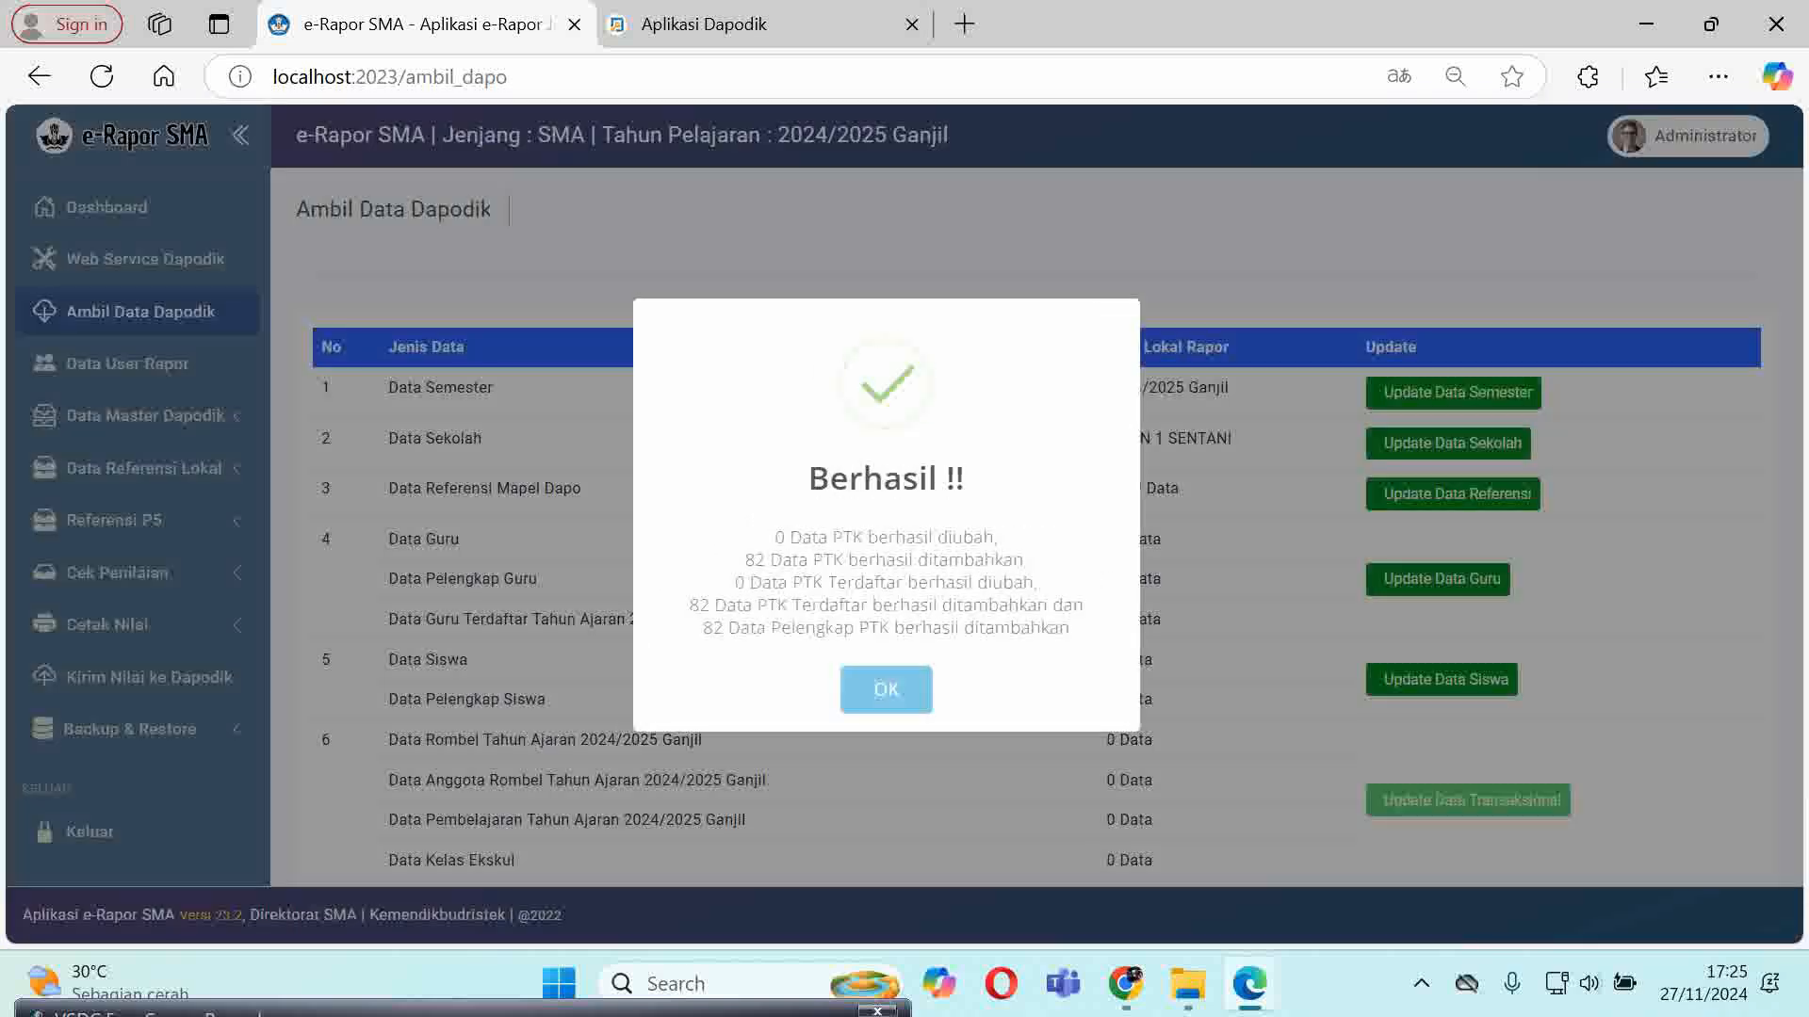
pyautogui.click(887, 690)
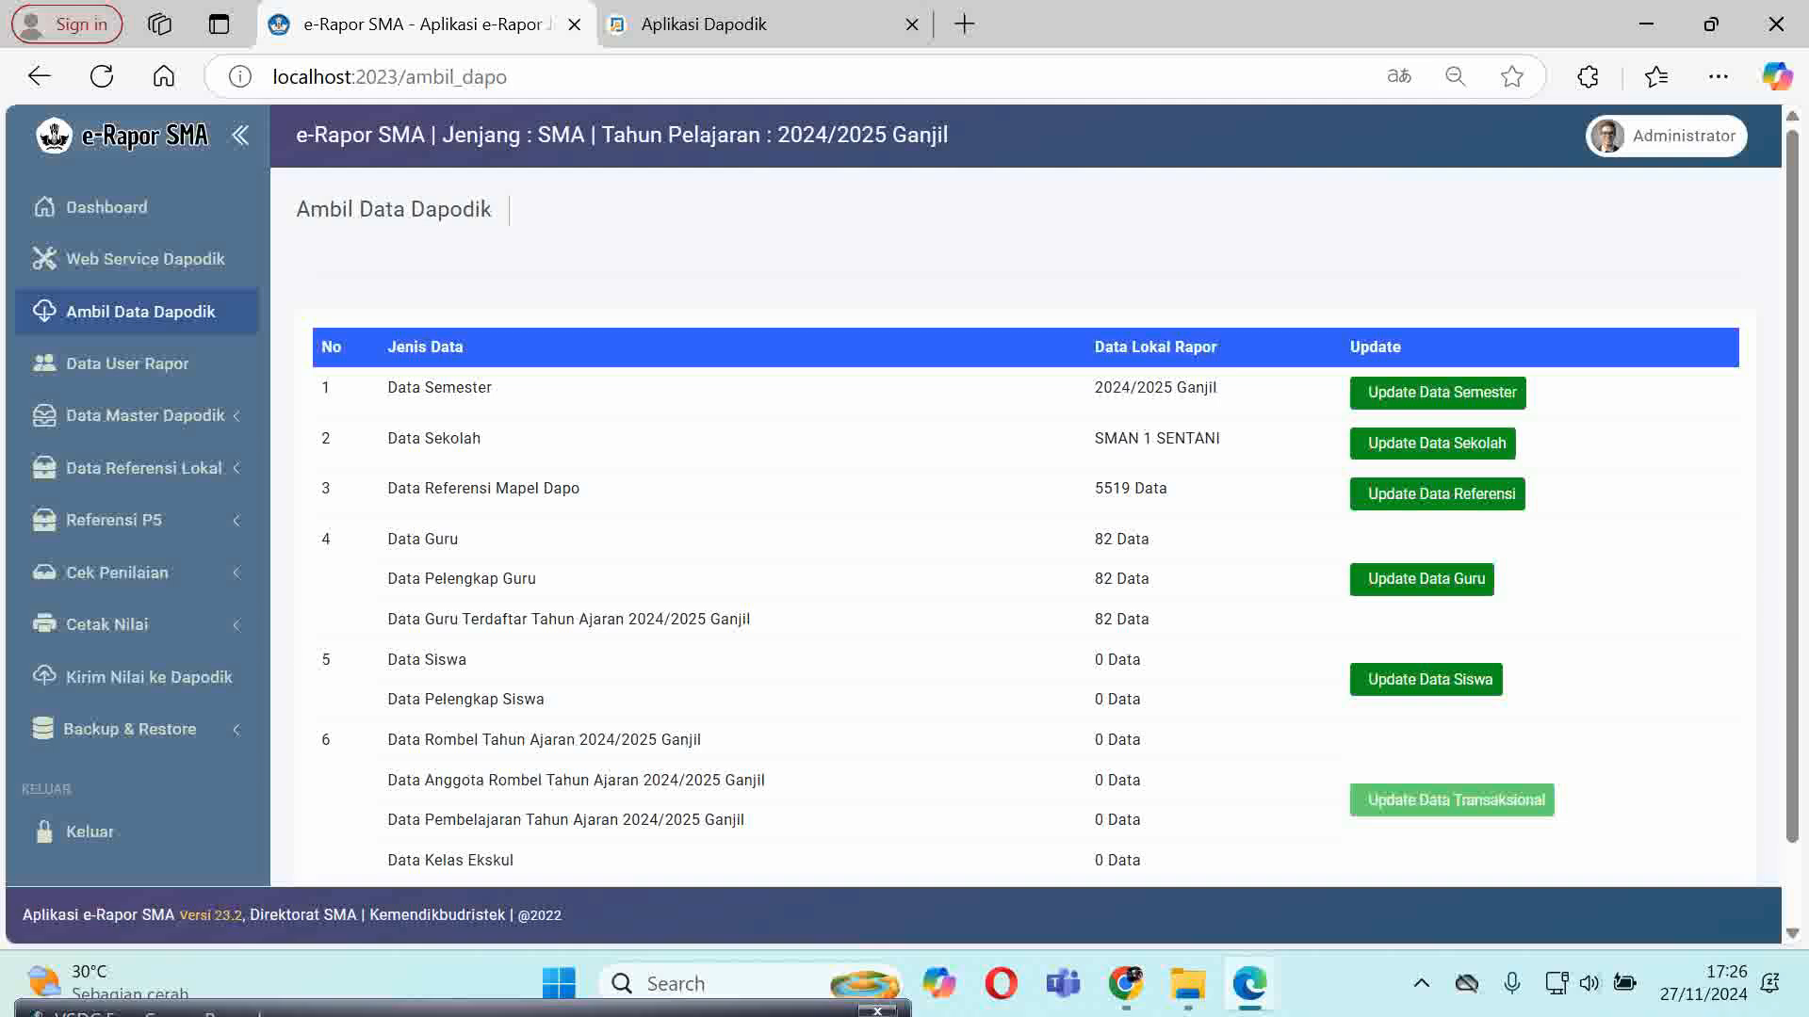
pyautogui.scroll(-1, 1037, 527)
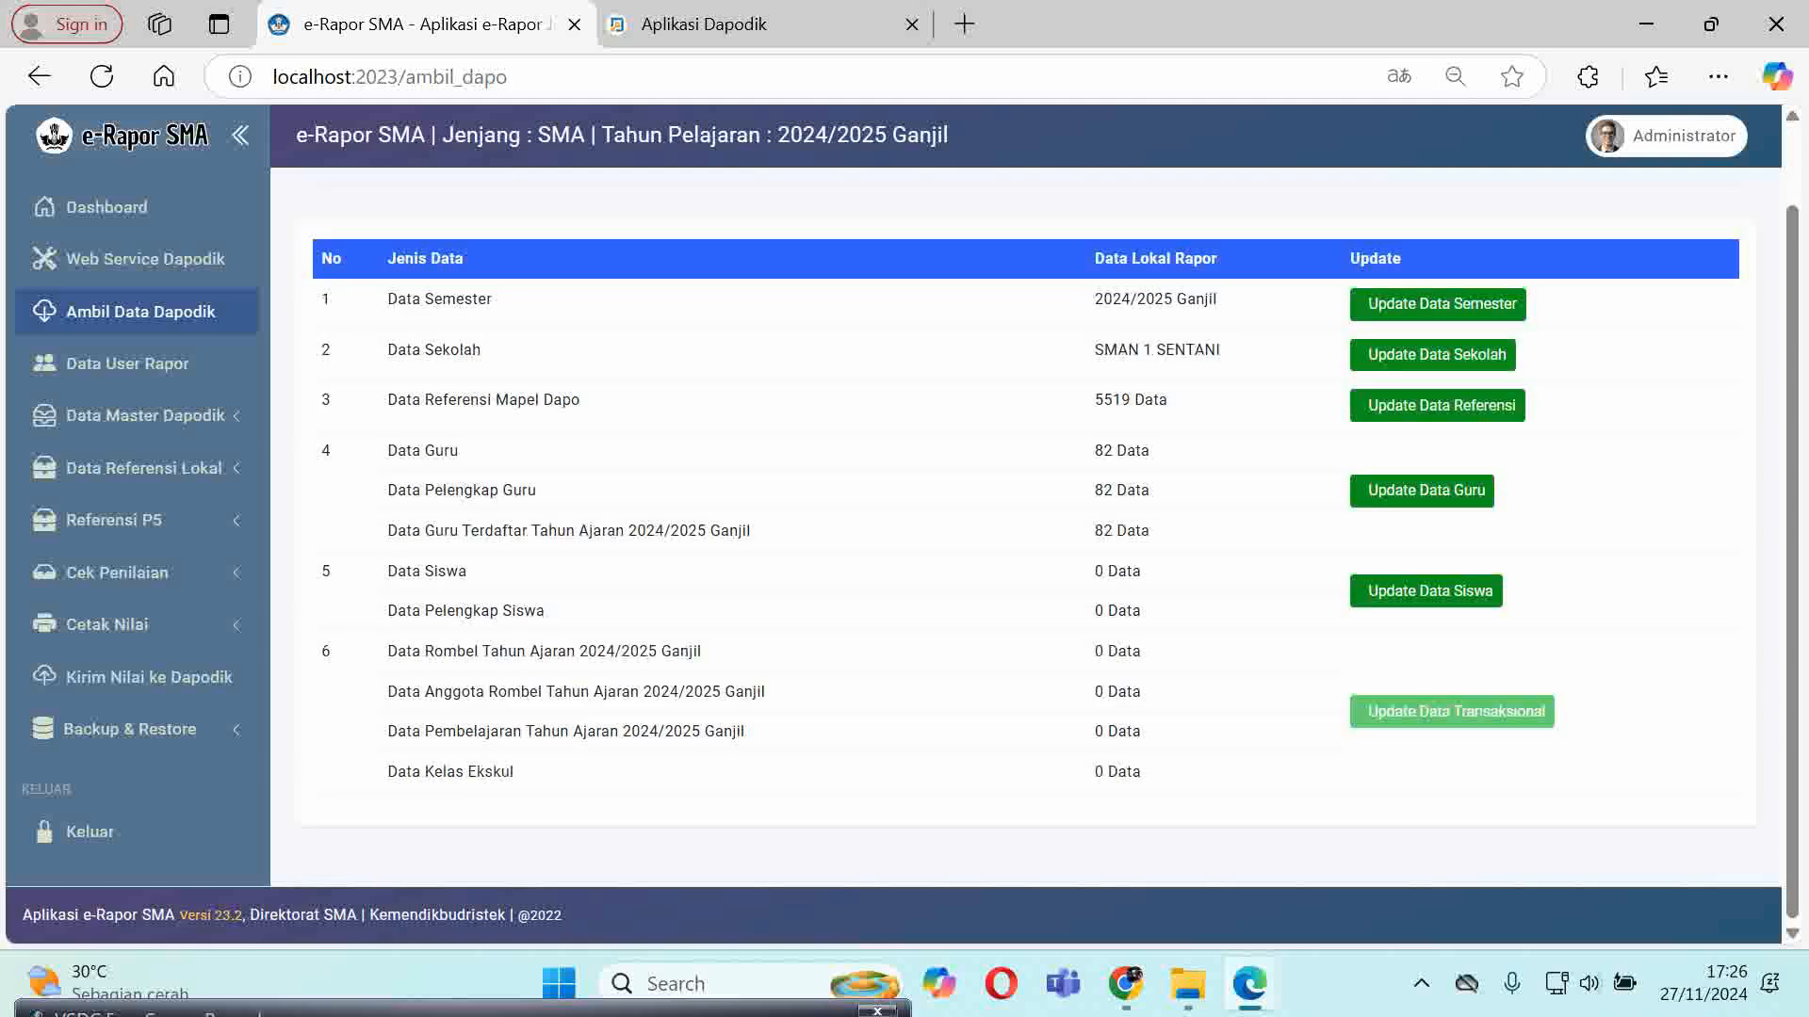
# Step: Import 1472 students plus 126 rombels, 4691 members and 669 learning records from Dapodik
pyautogui.click(1427, 591)
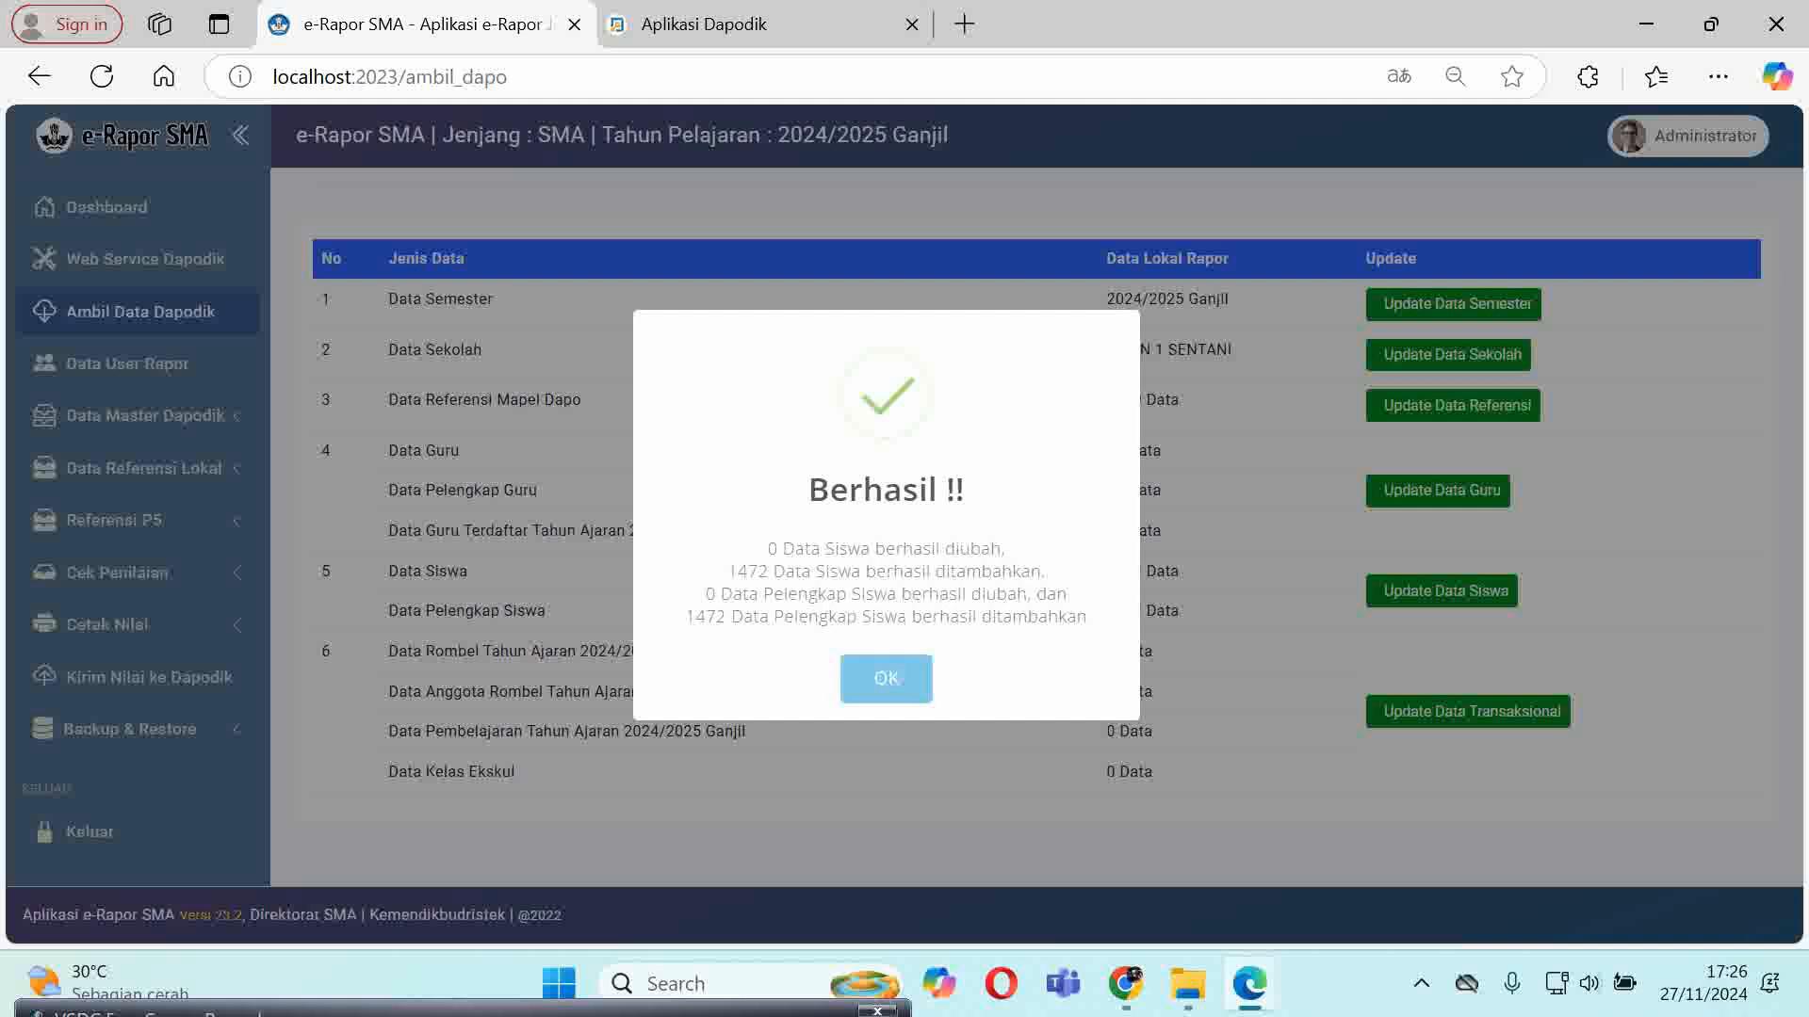
pyautogui.click(886, 679)
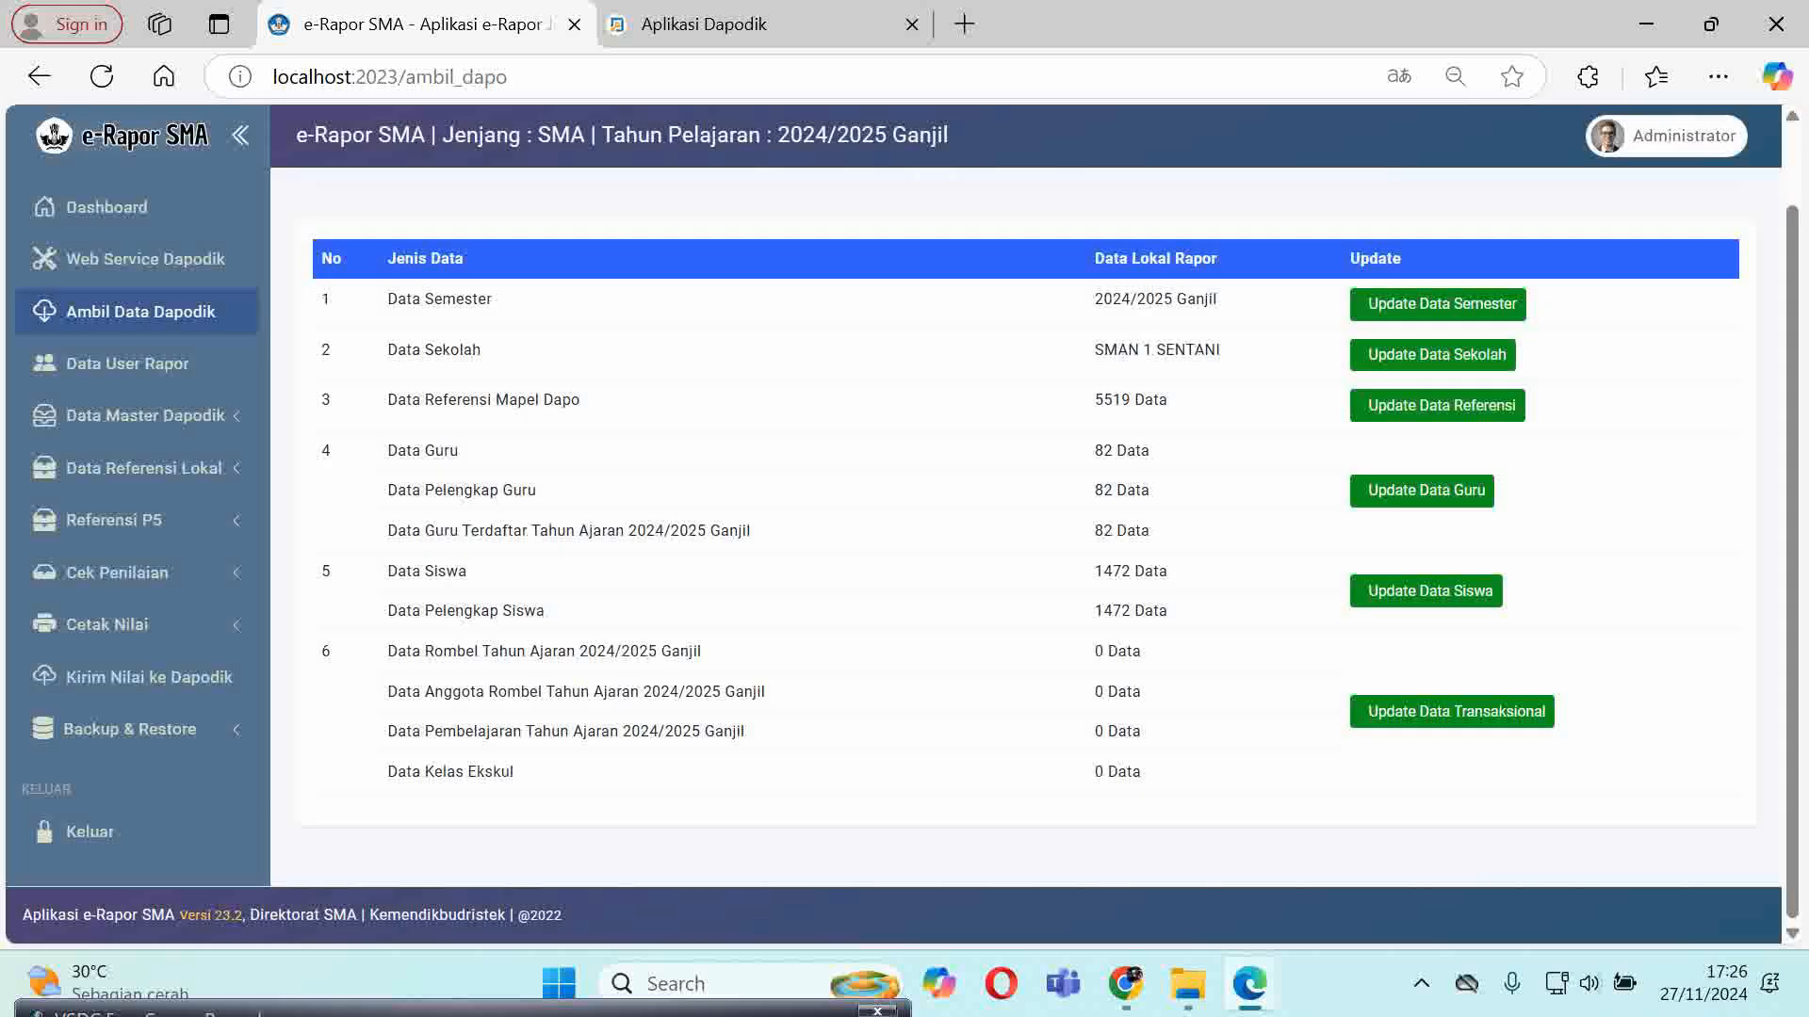
pyautogui.click(1452, 712)
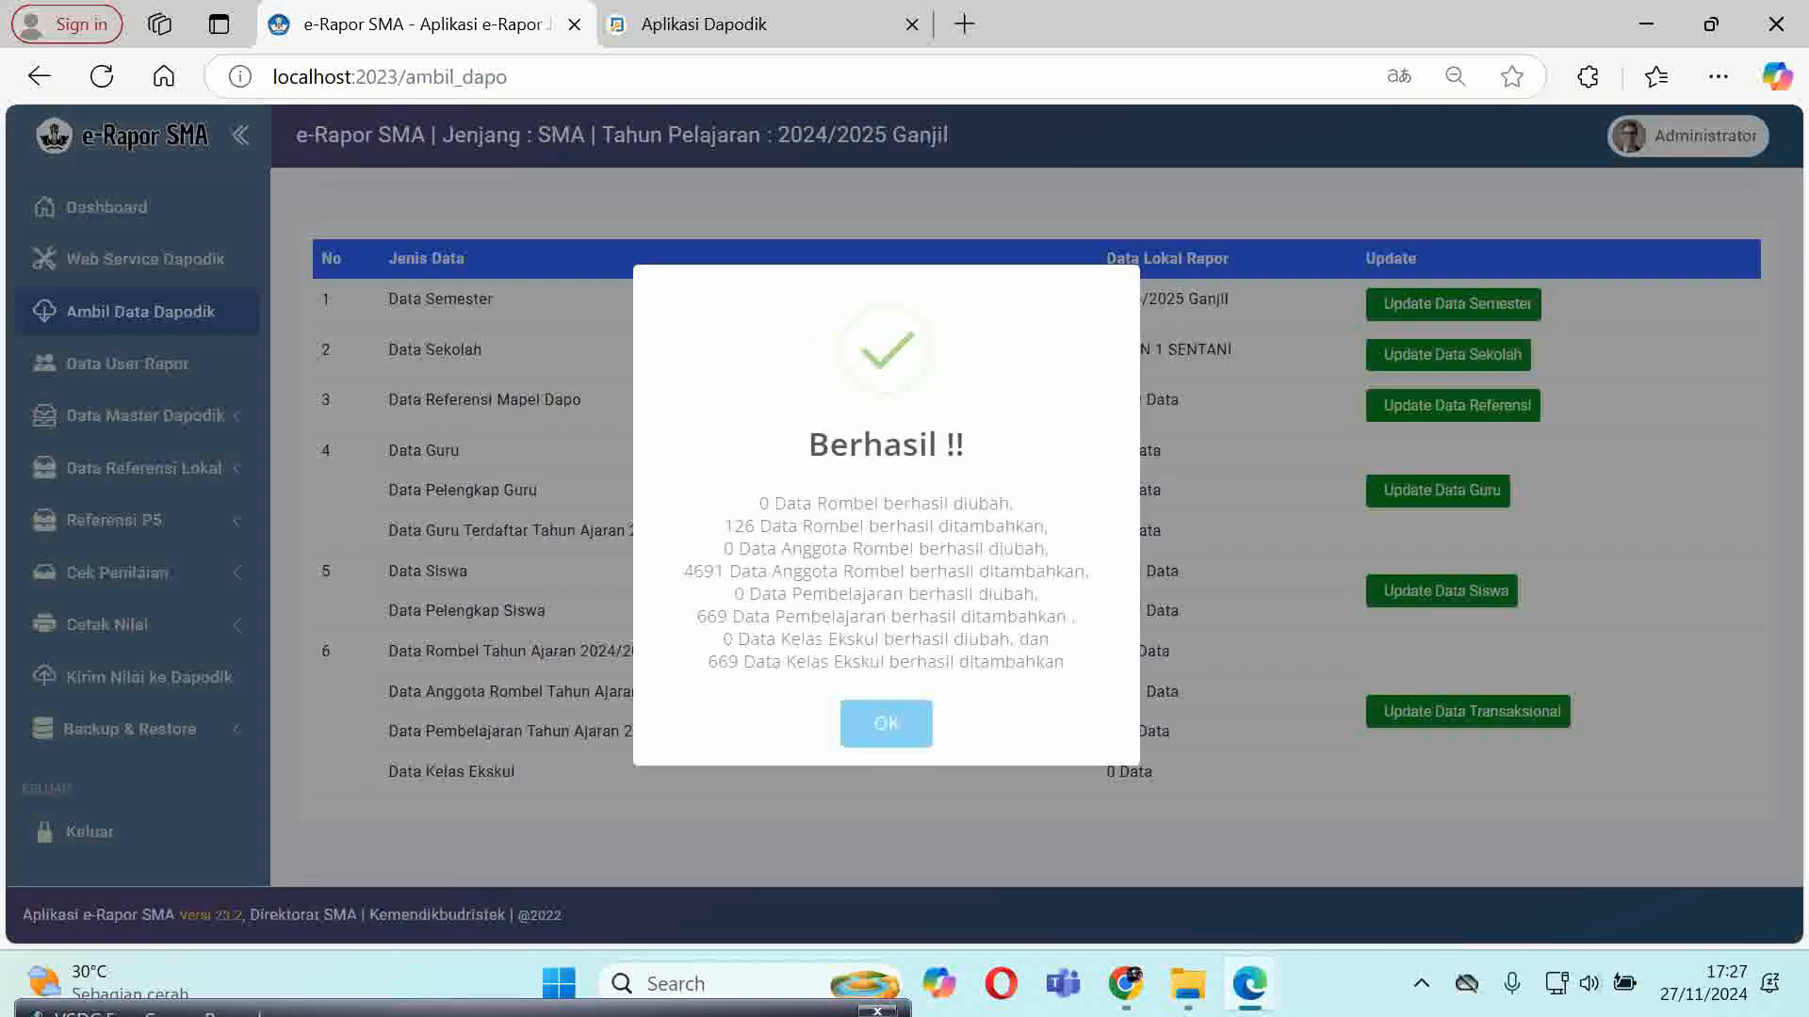
pyautogui.click(885, 724)
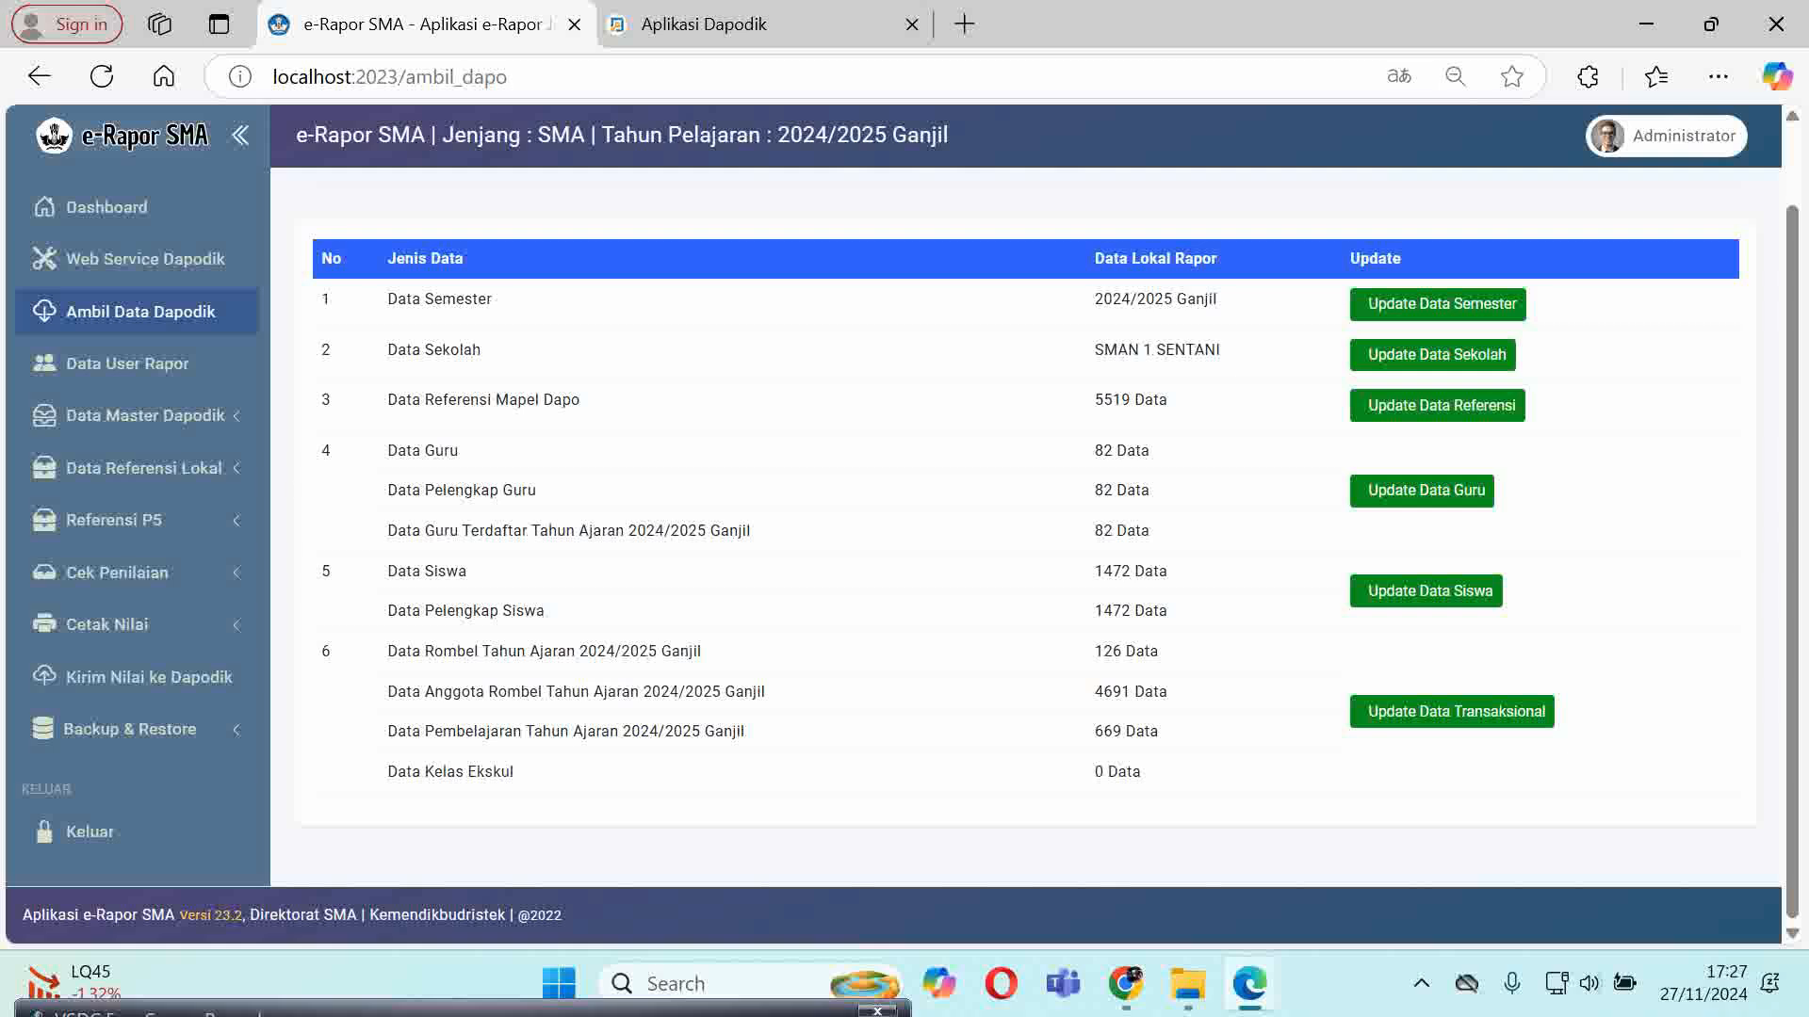
pyautogui.click(107, 207)
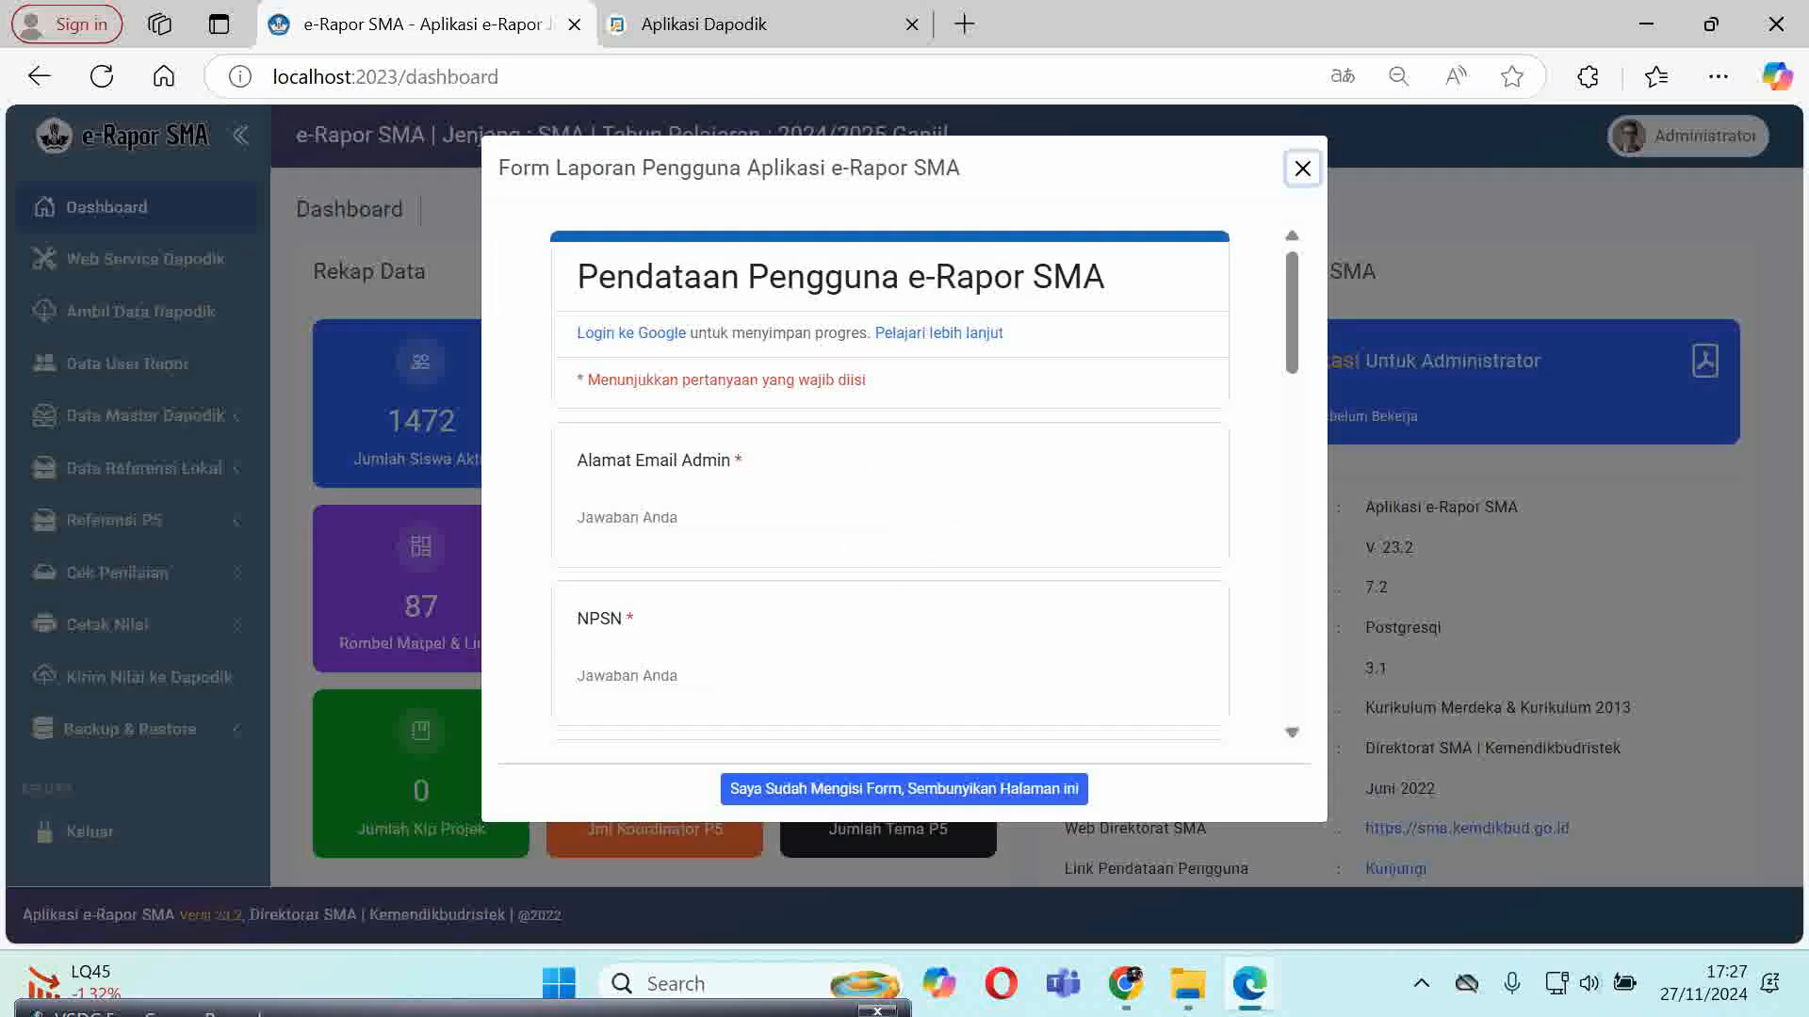
# Step: Dismiss the user survey form and review the dashboard's 1472 active students and 82 teachers
pyautogui.press('Escape')
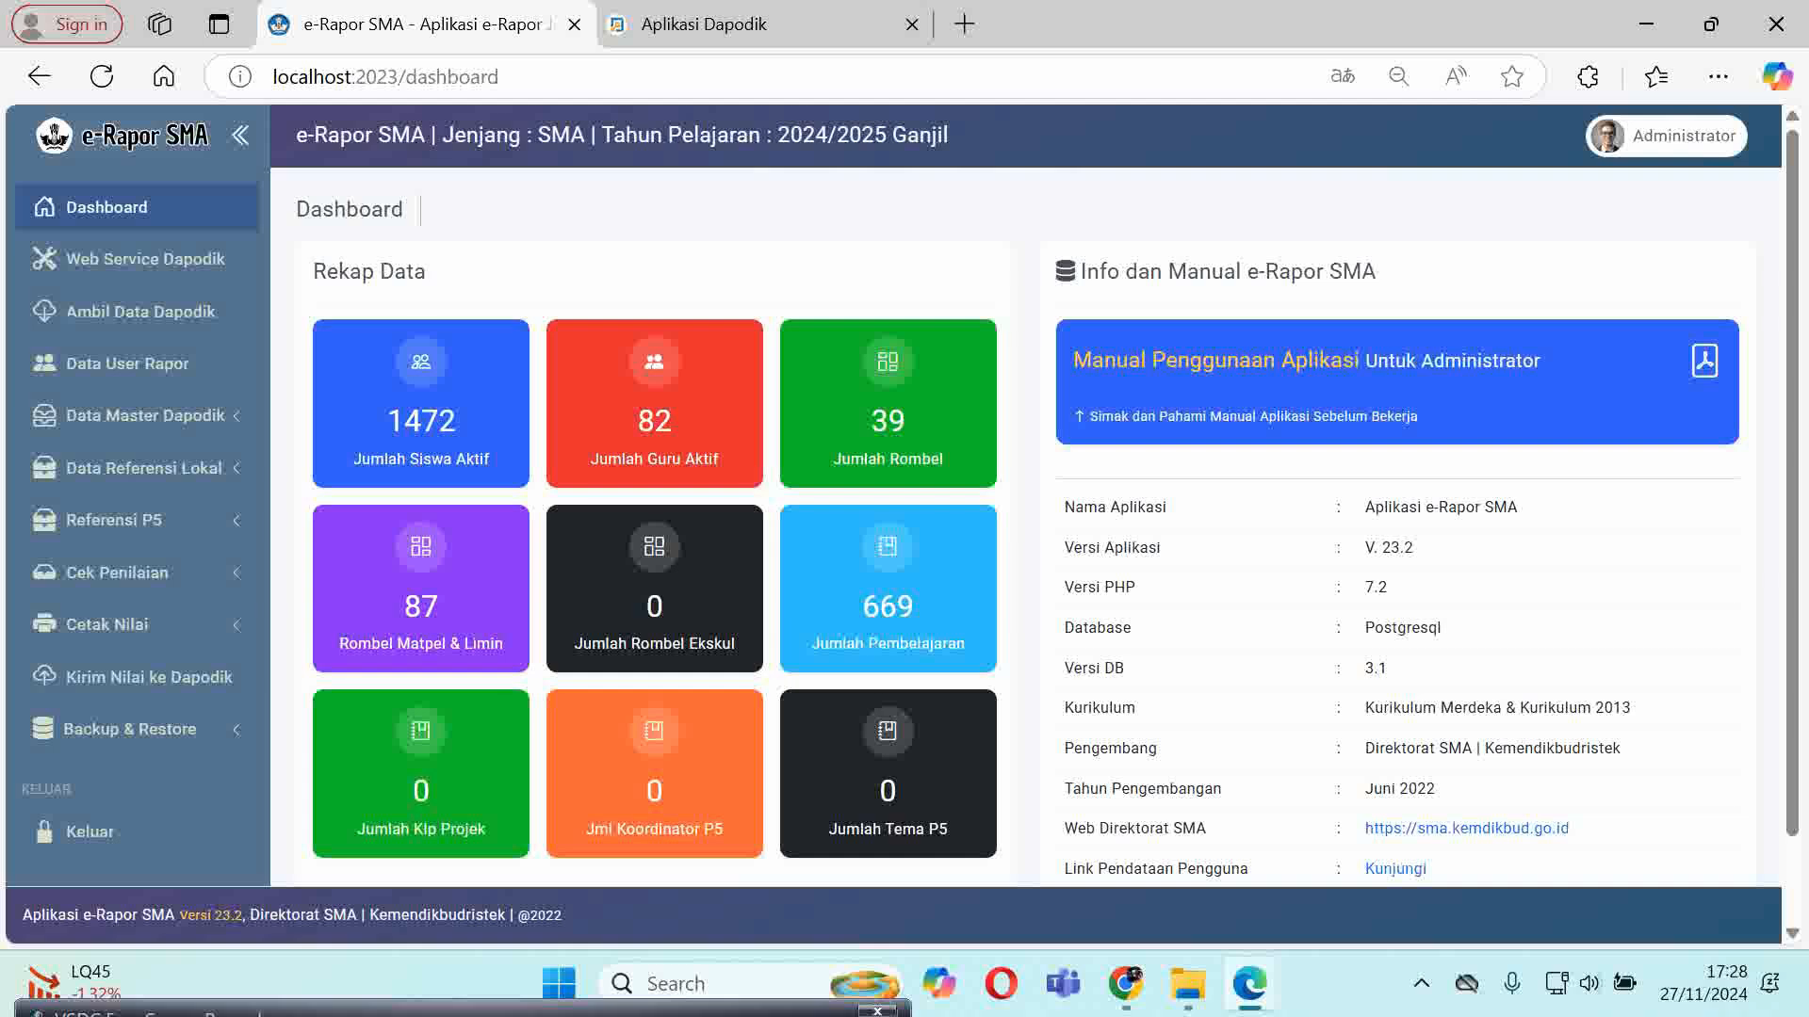
pyautogui.scroll(-1, 1036, 523)
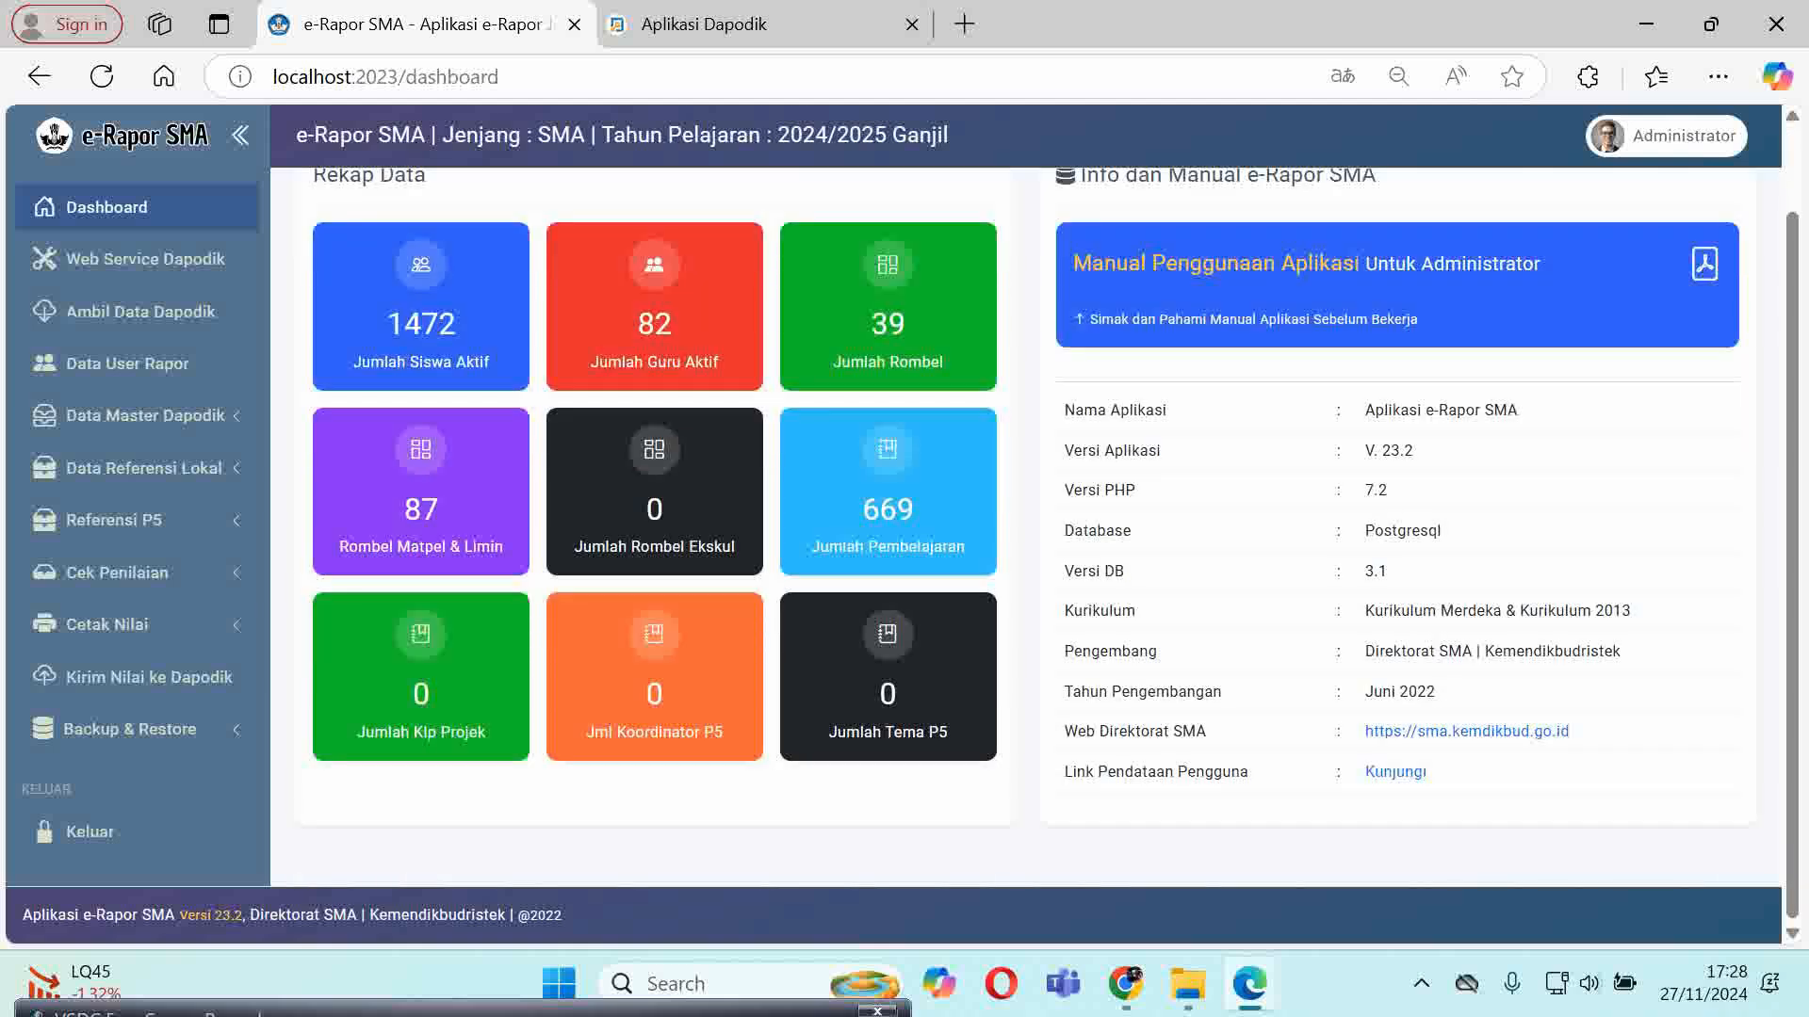
pyautogui.scroll(1, 1036, 523)
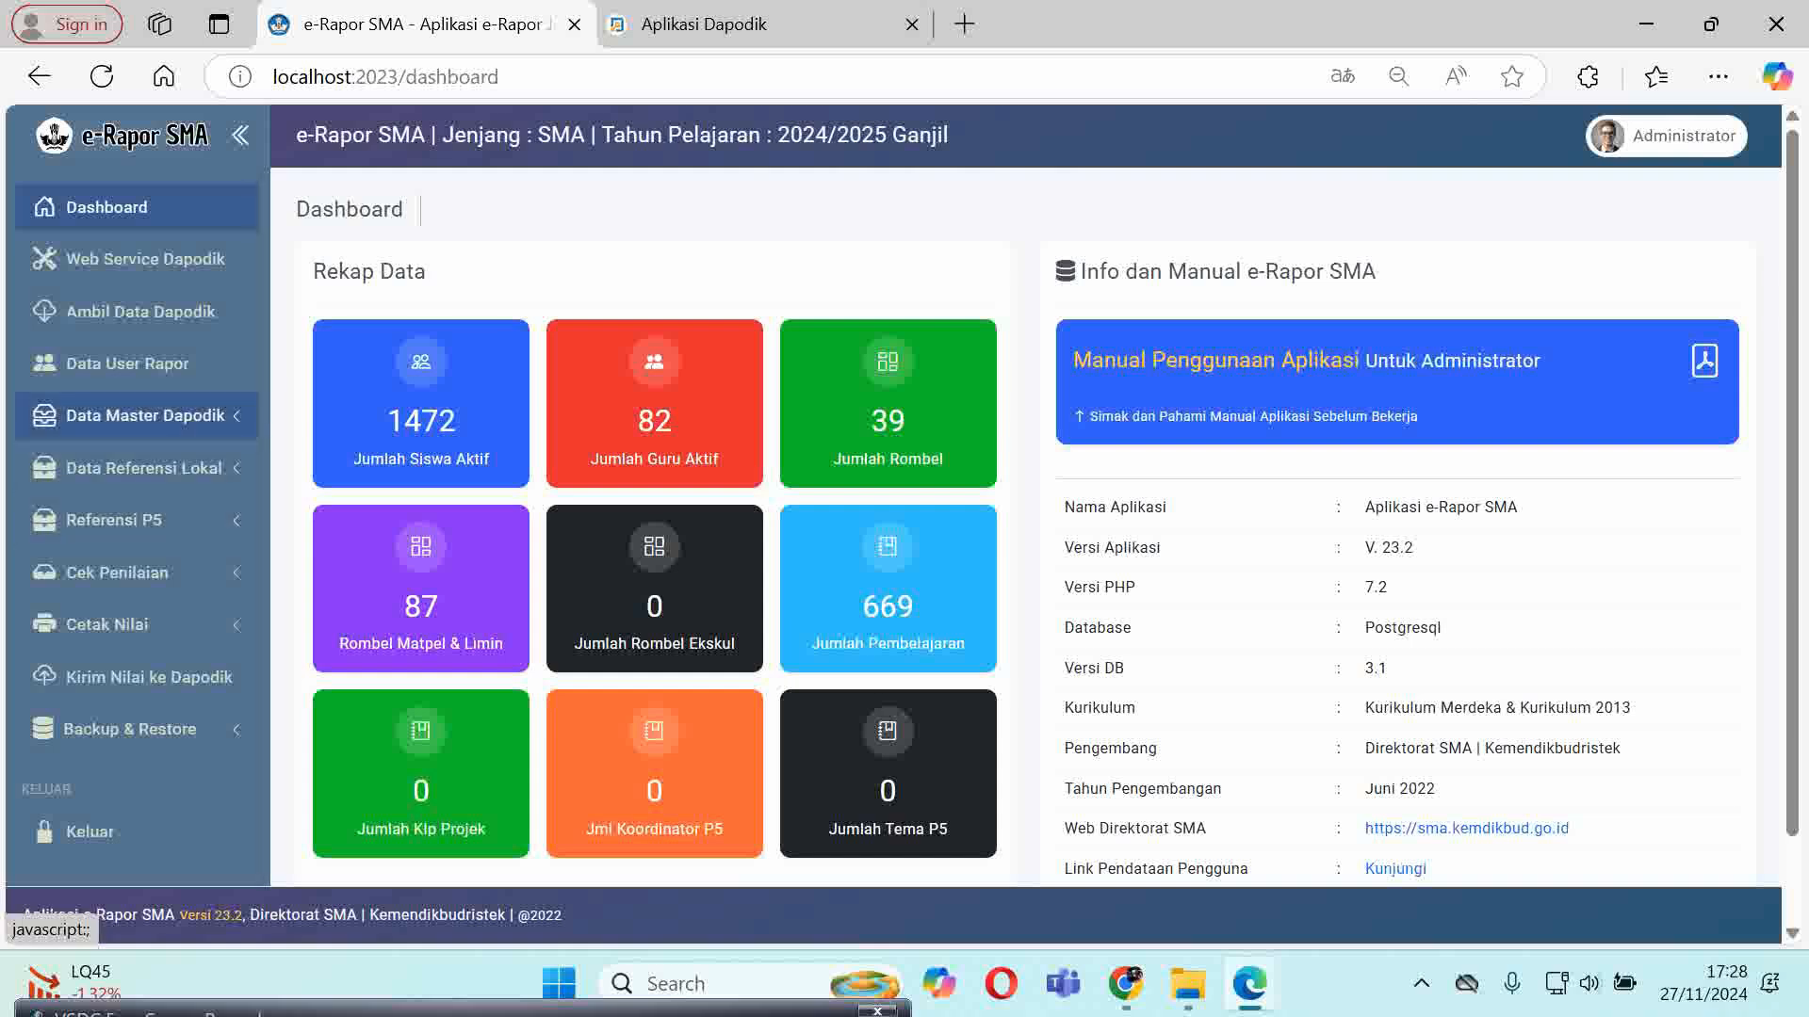
# Step: Go to the Data Master Dapodik subject list and start editing its 31 short names
pyautogui.click(145, 415)
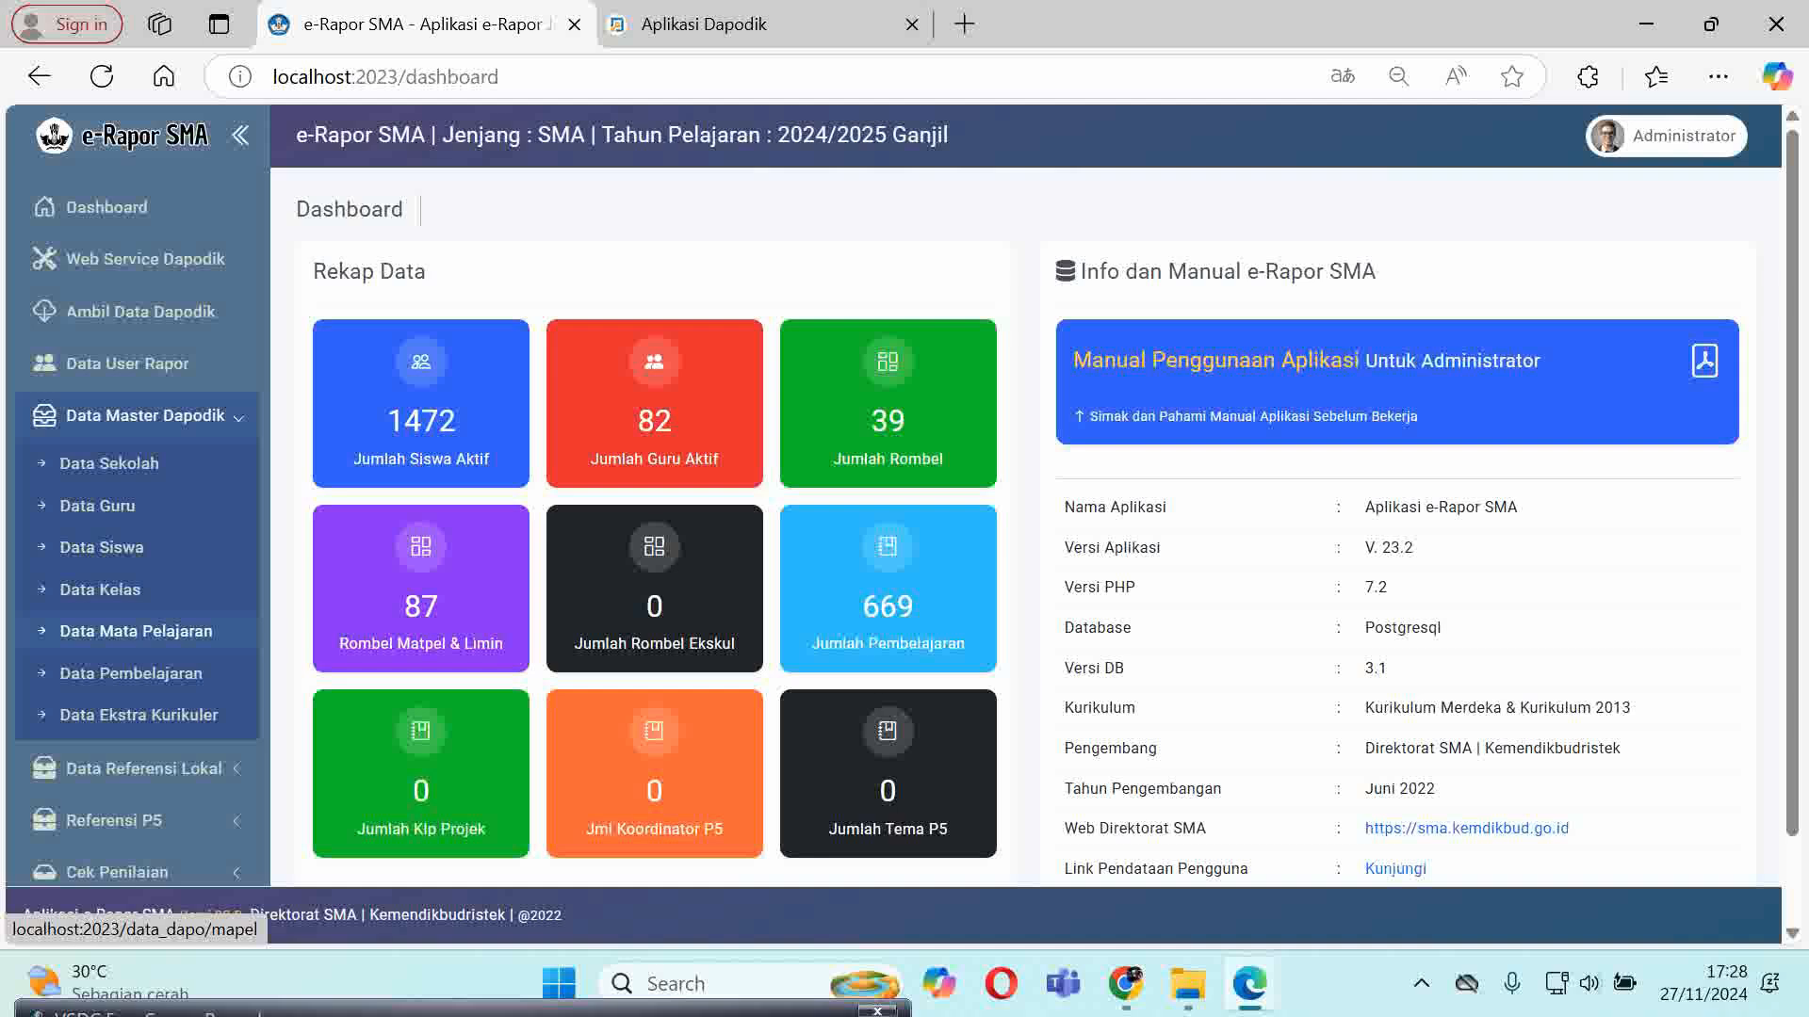
pyautogui.click(136, 631)
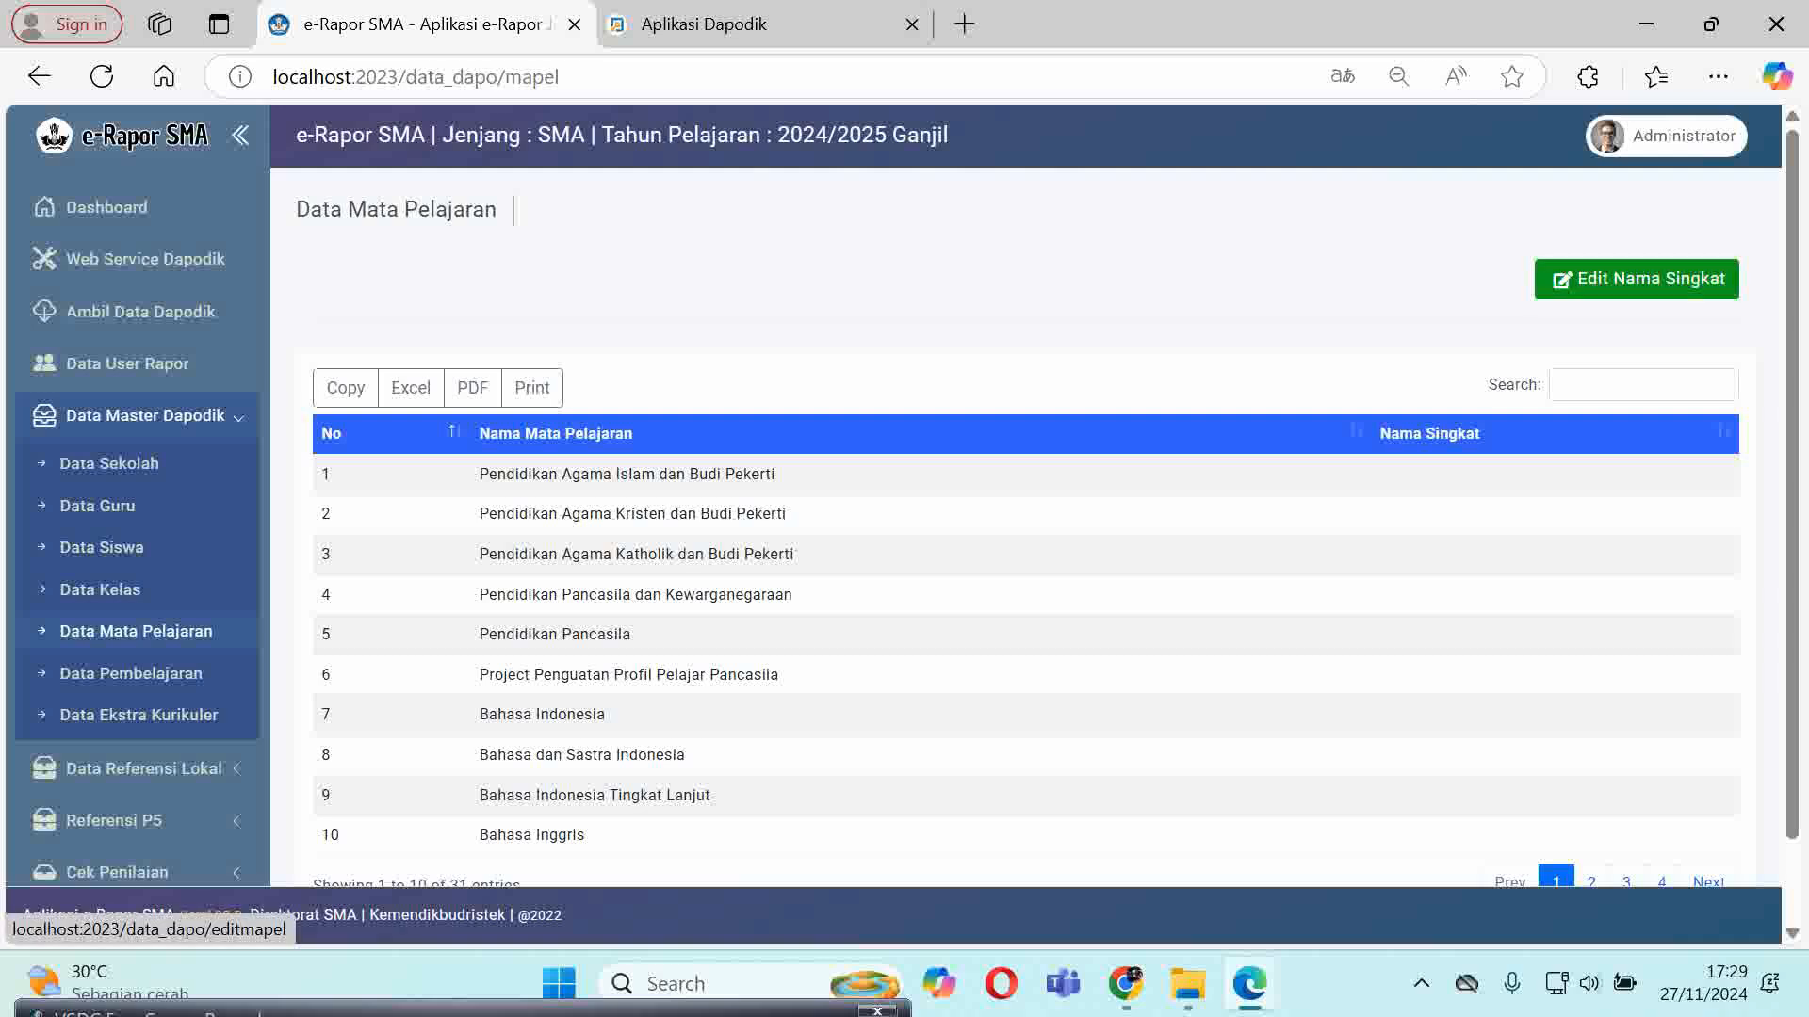
pyautogui.click(1636, 279)
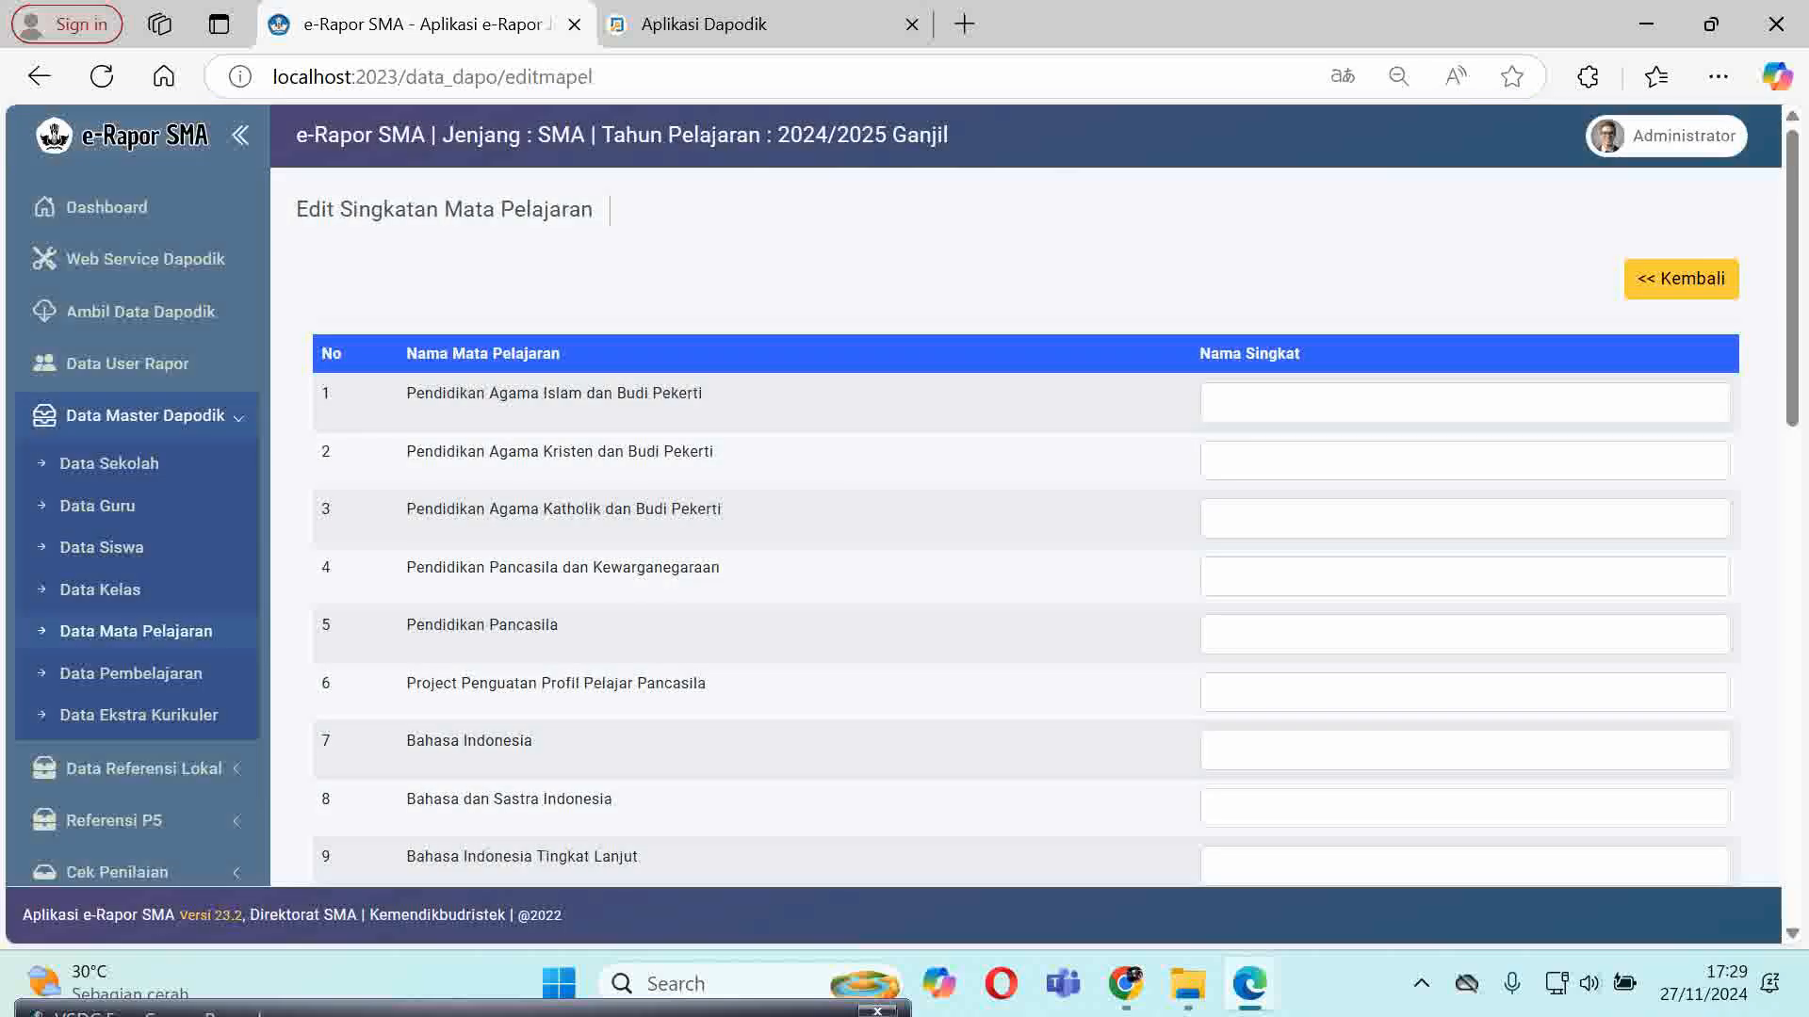
# Step: Enter religion short names AG Islam, AG Kristen and AG Katholik
pyautogui.click(1464, 403)
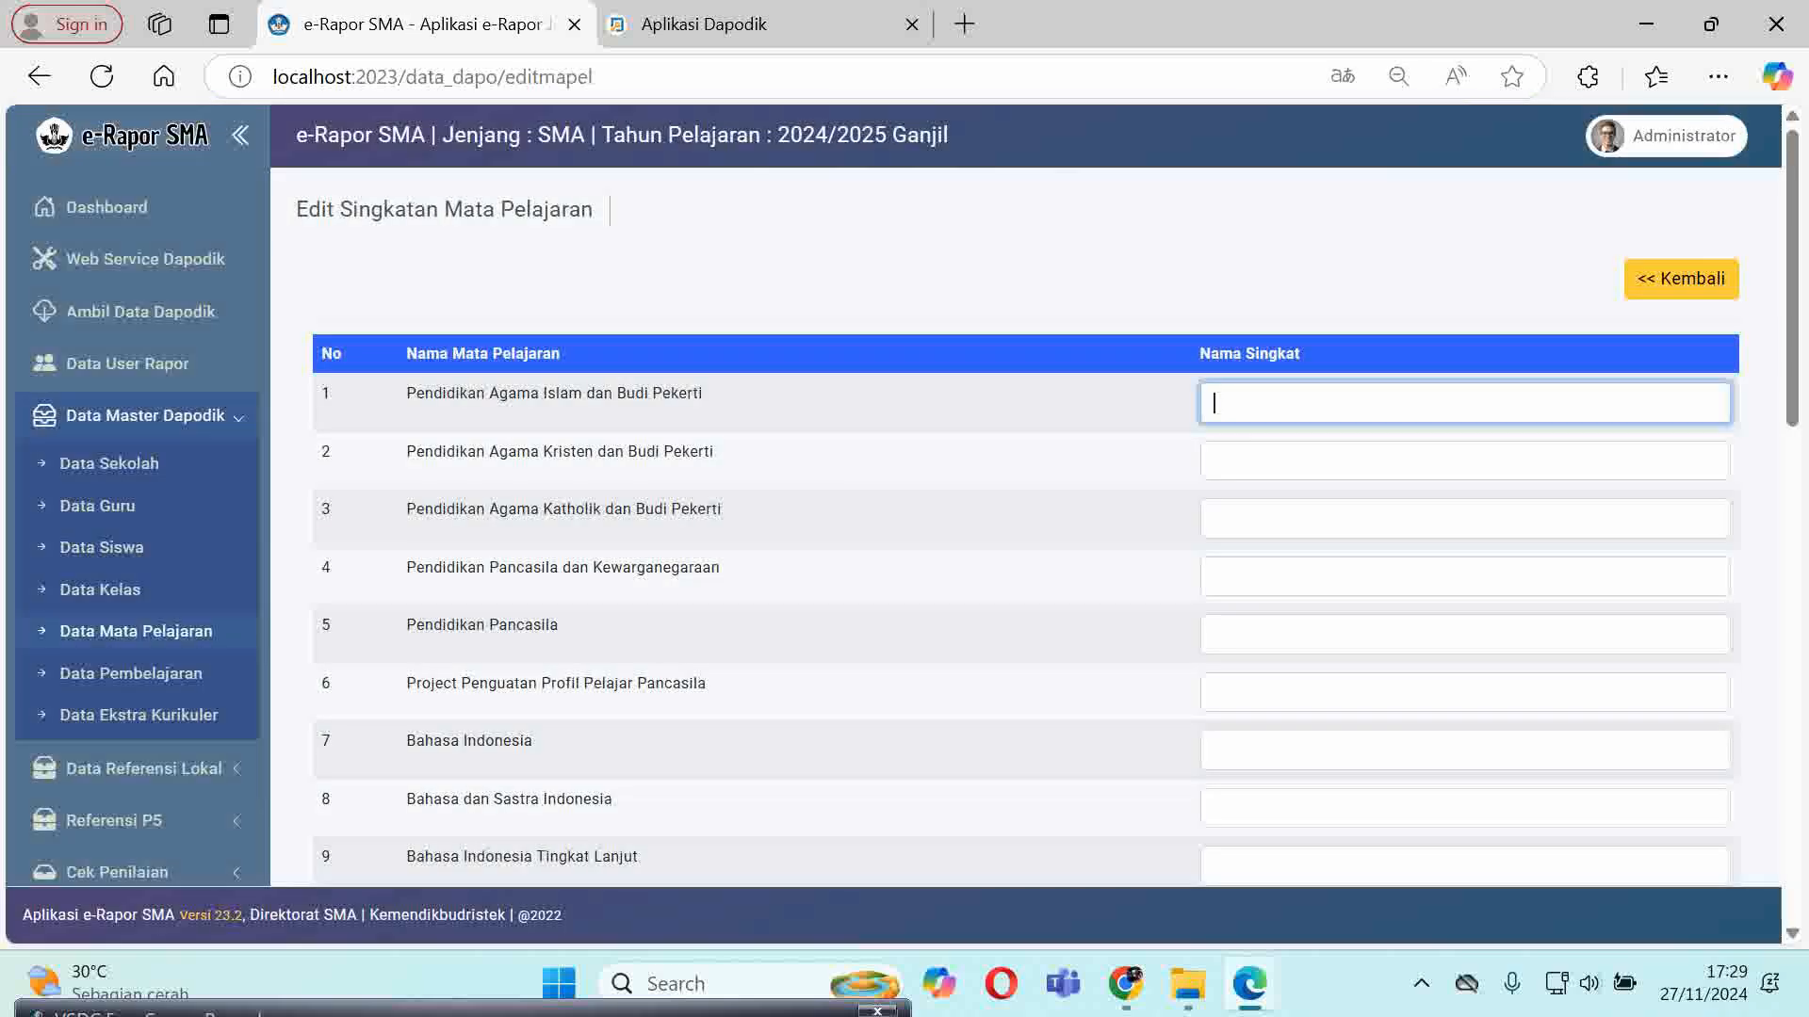
pyautogui.write('AG Islam')
pyautogui.press('Tab')
pyautogui.write('AG Kristen')
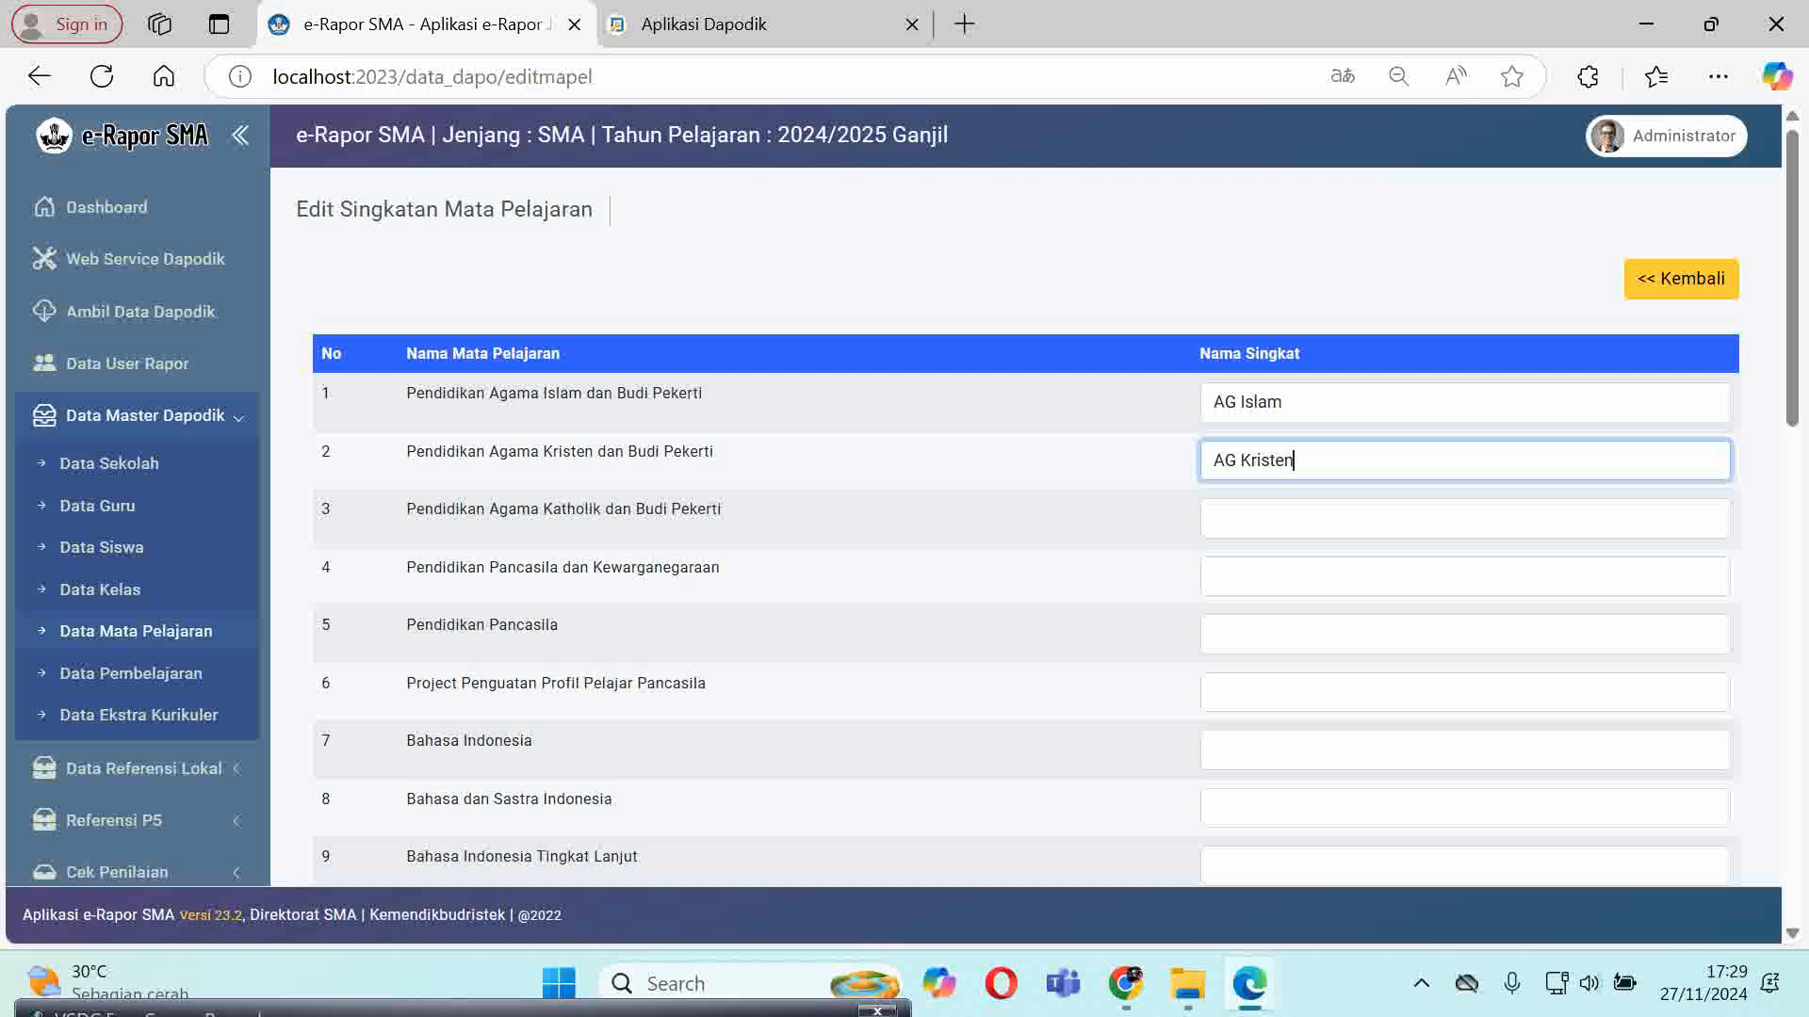
pyautogui.press('Tab')
pyautogui.write('A')
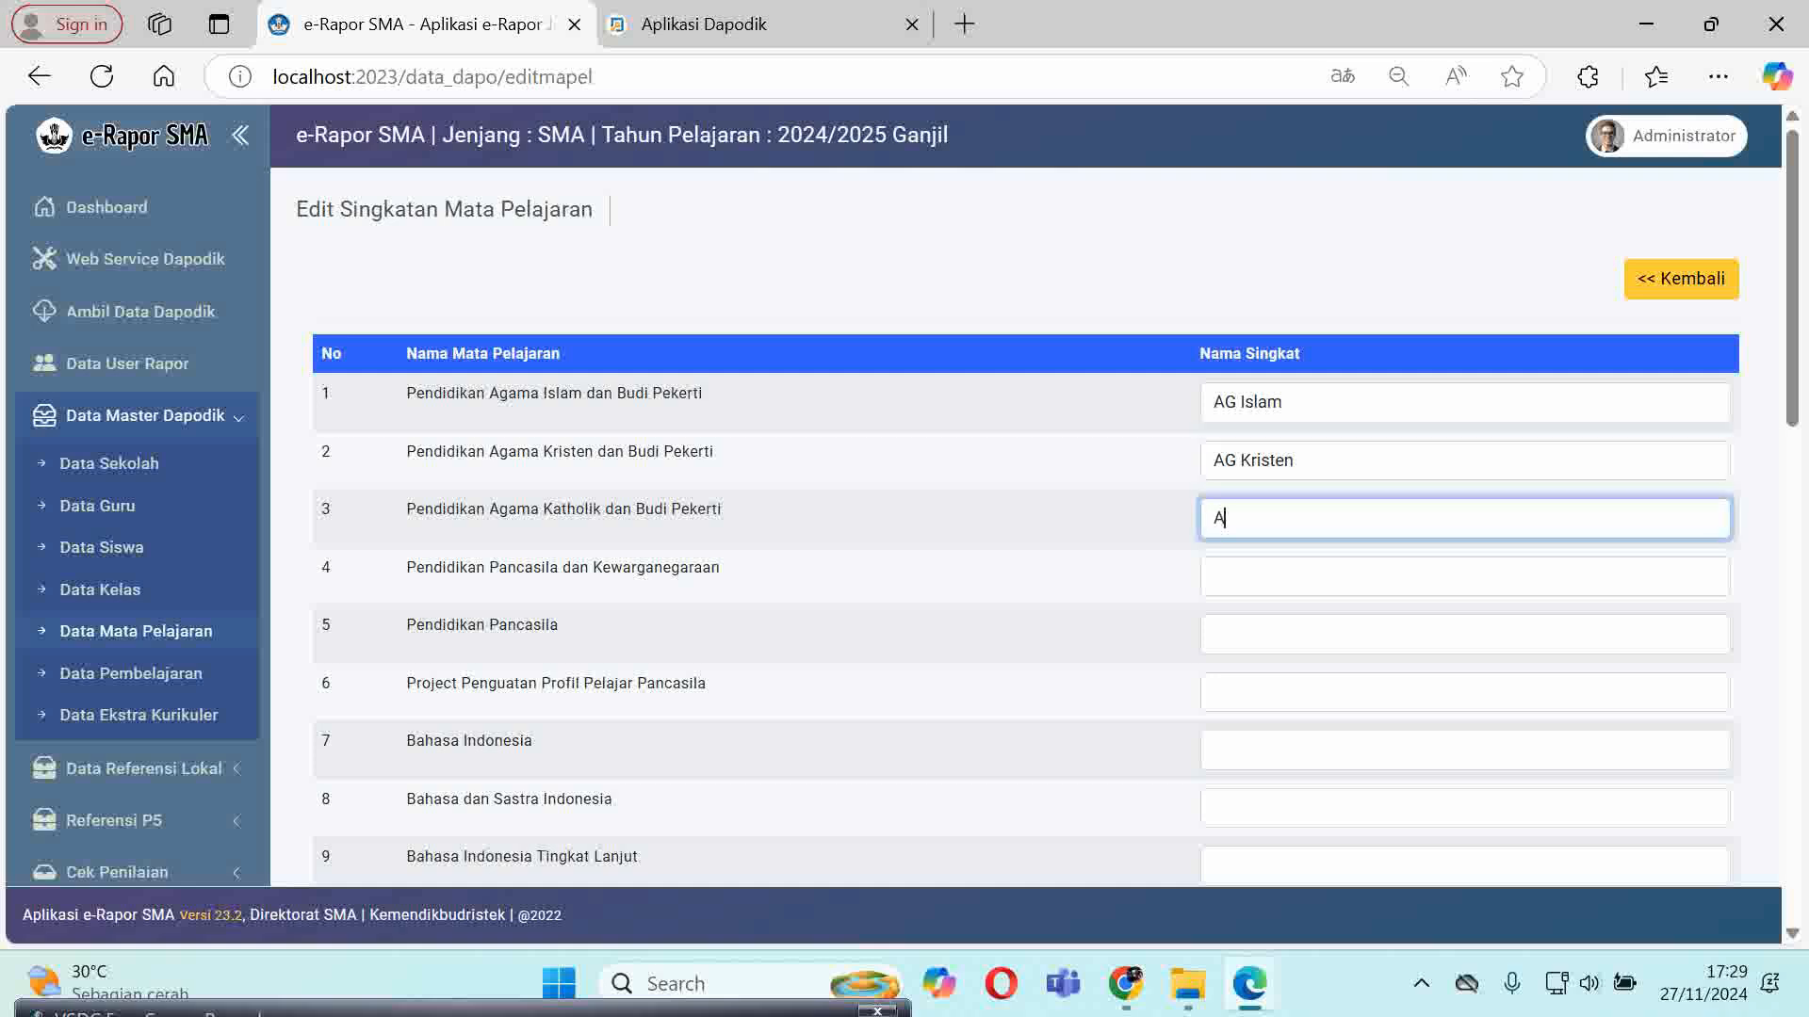
pyautogui.write('G Katholik')
# Step: Enter short names PKn and Pancasila for the next two subjects
pyautogui.click(1290, 577)
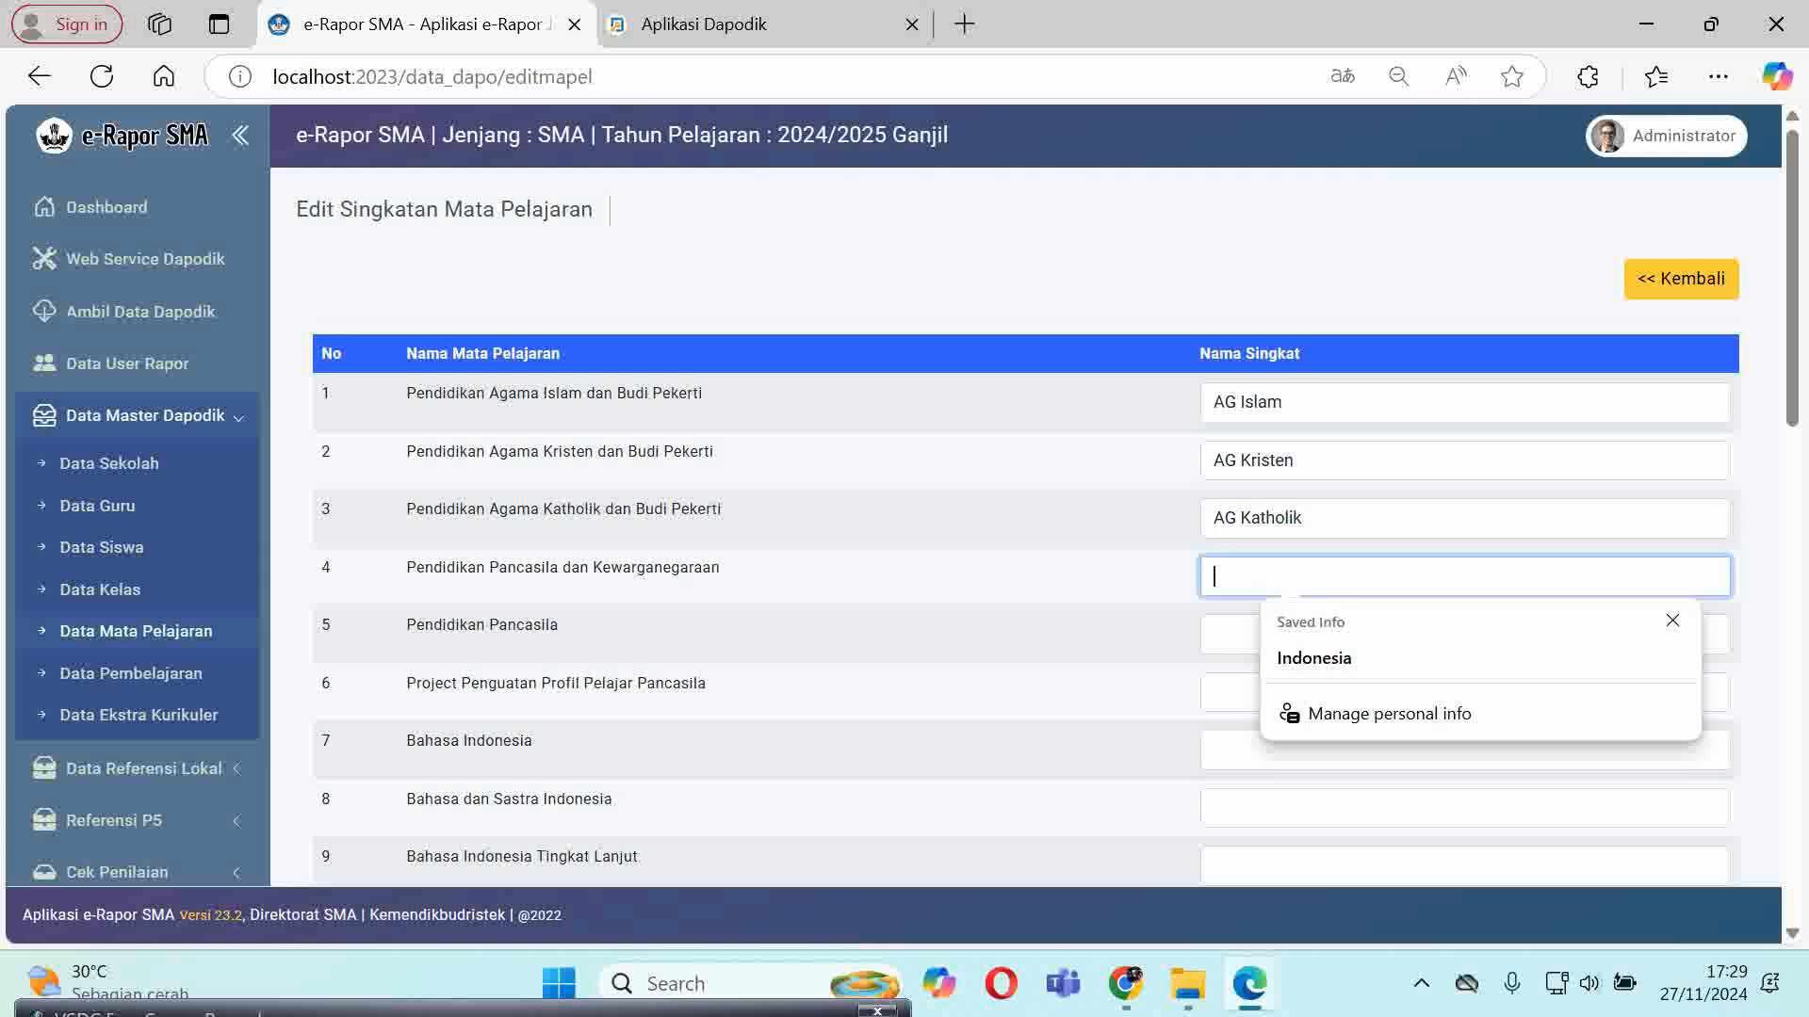
pyautogui.write('PKn')
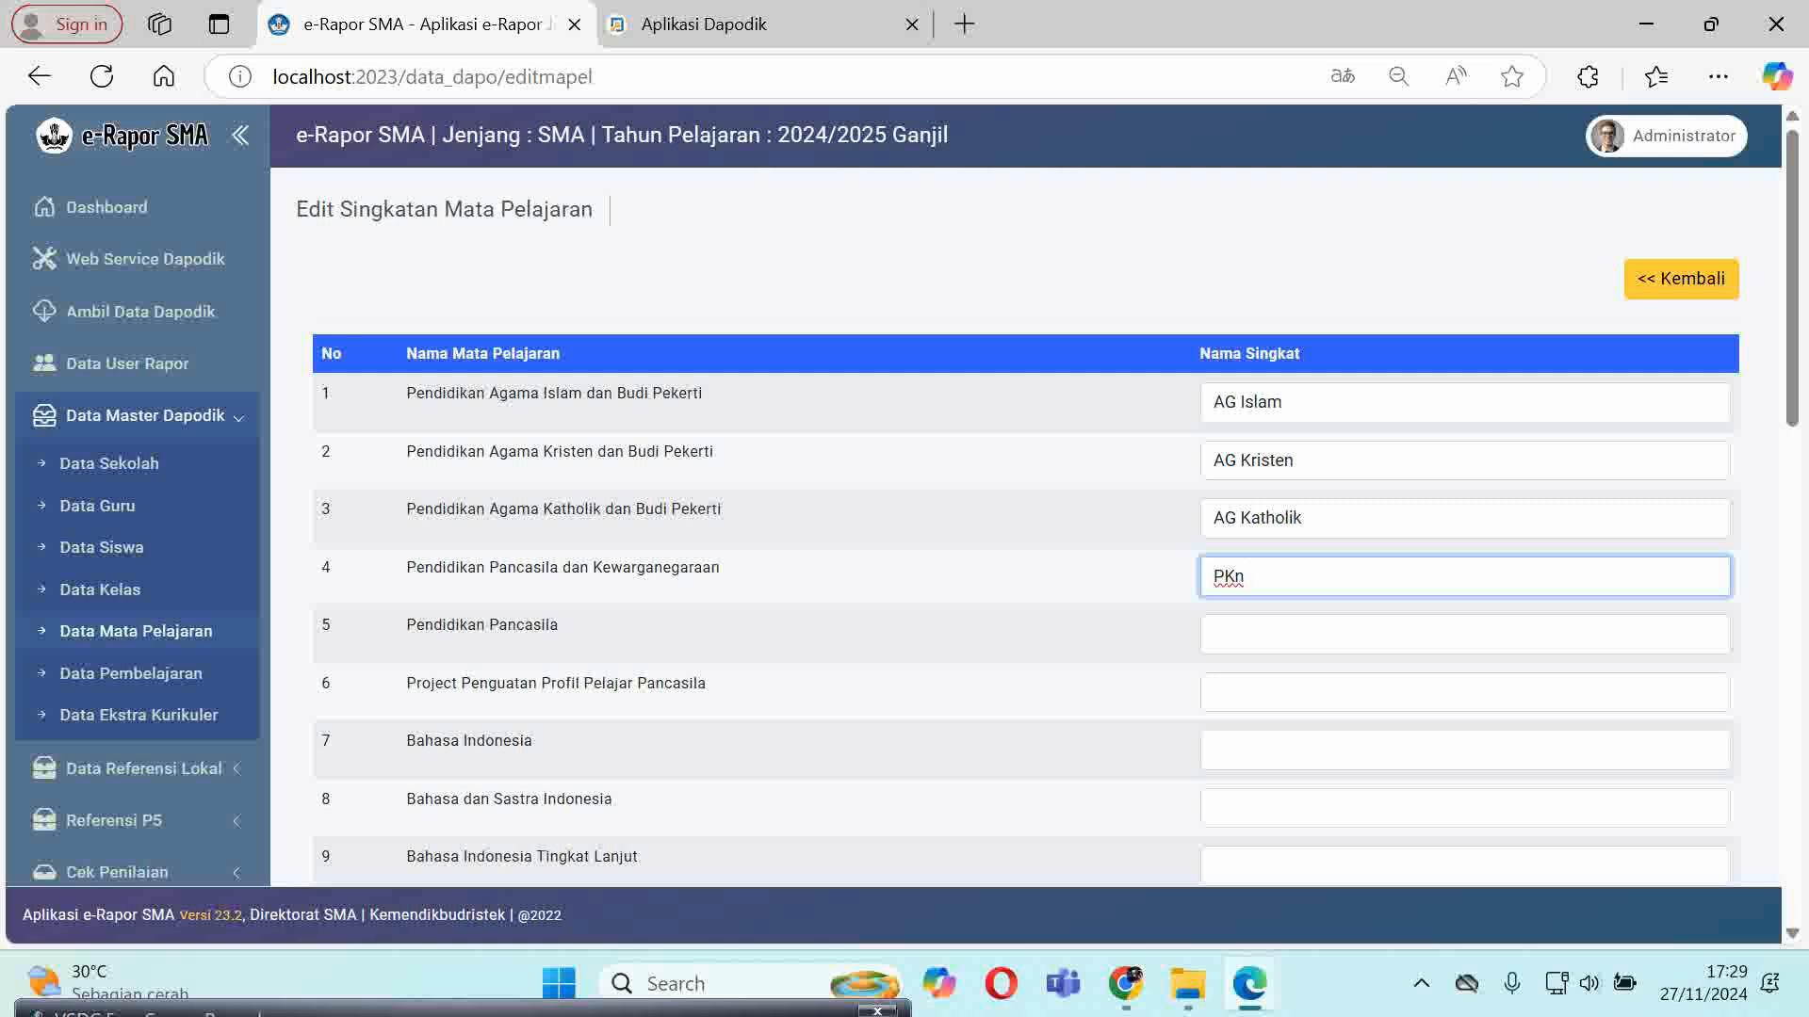
pyautogui.press('Tab')
pyautogui.write('Pancasila')
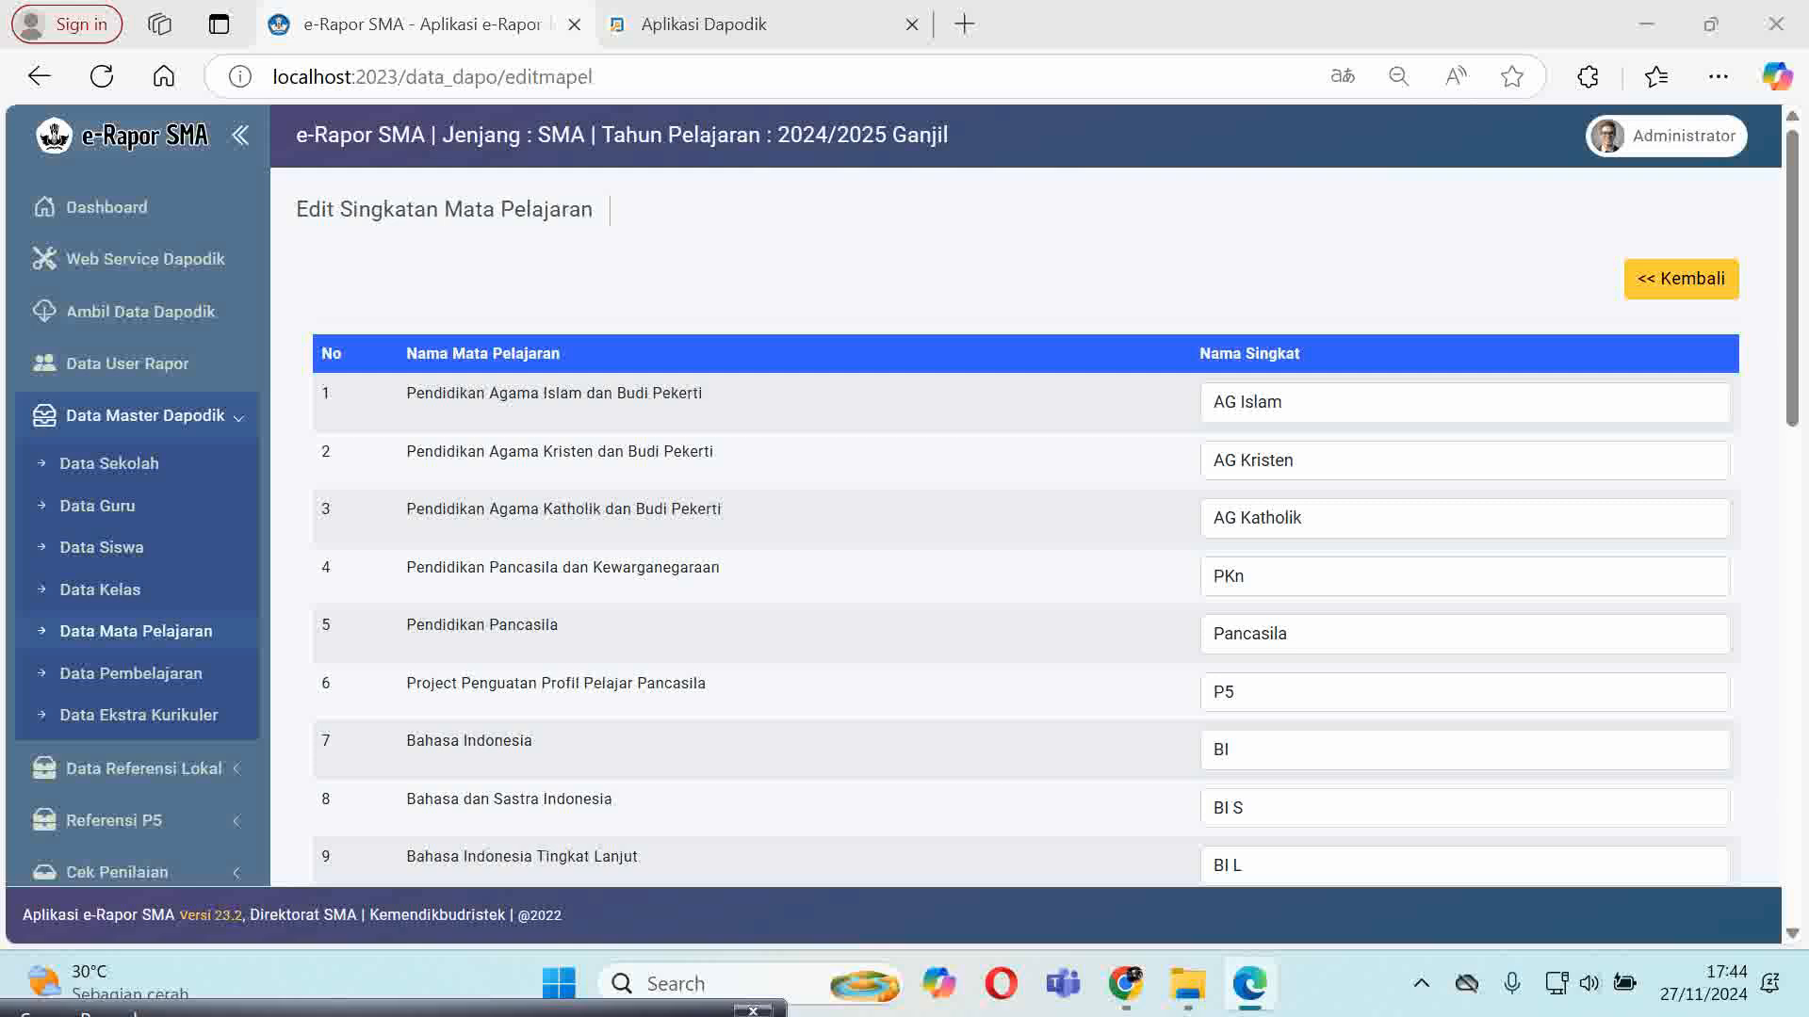
pyautogui.scroll(-6, 1036, 528)
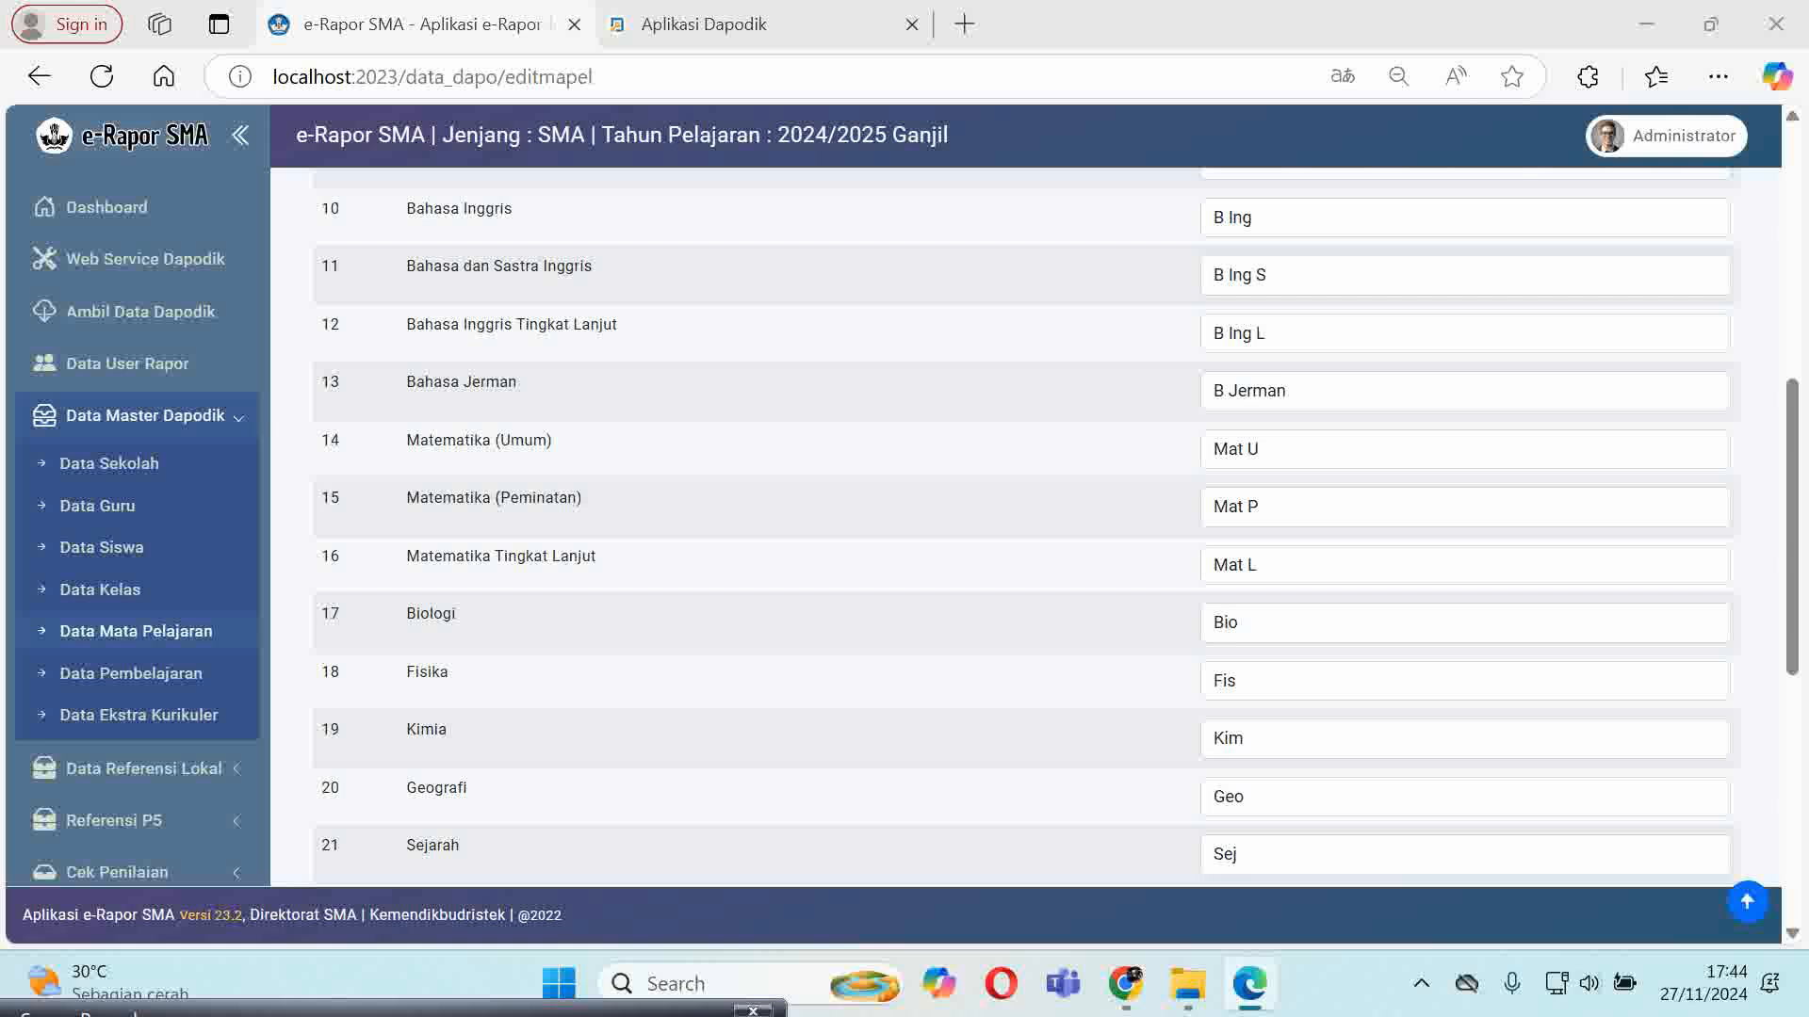
pyautogui.scroll(-7, 1036, 528)
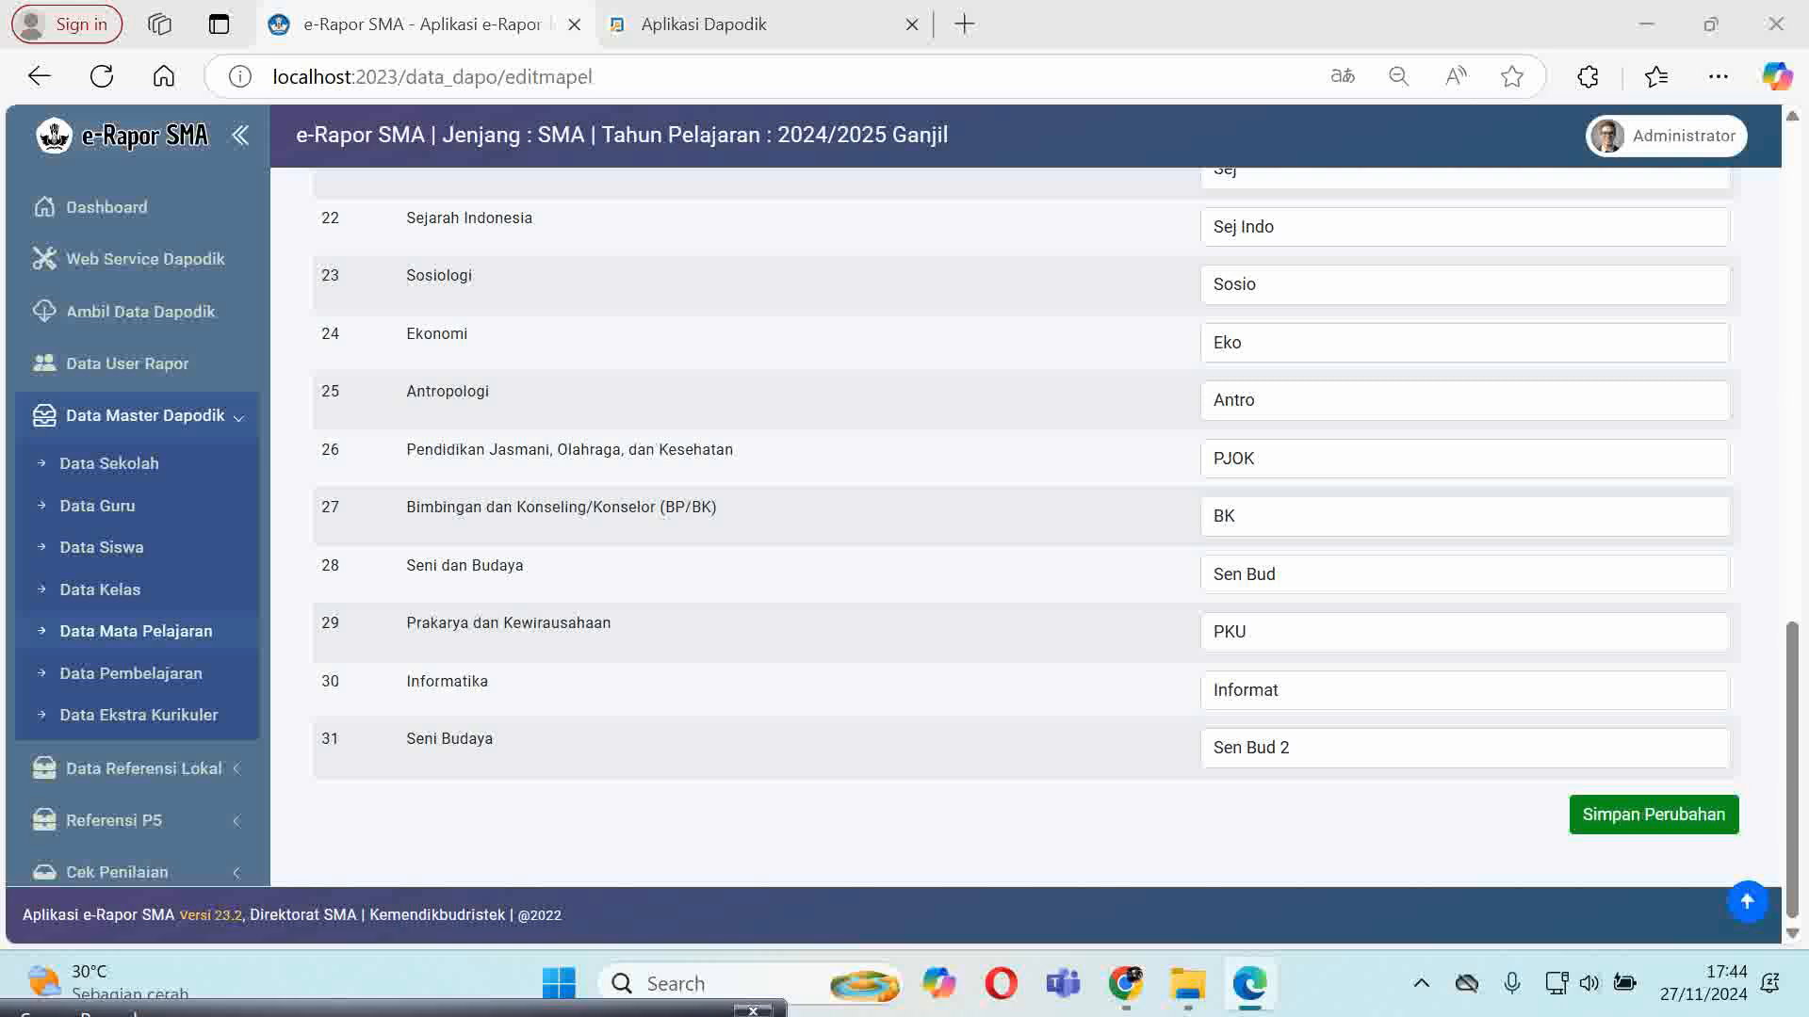
# Step: Add '&' to the Seni dan Budaya short name, save, and open the subject groups page
pyautogui.click(1290, 748)
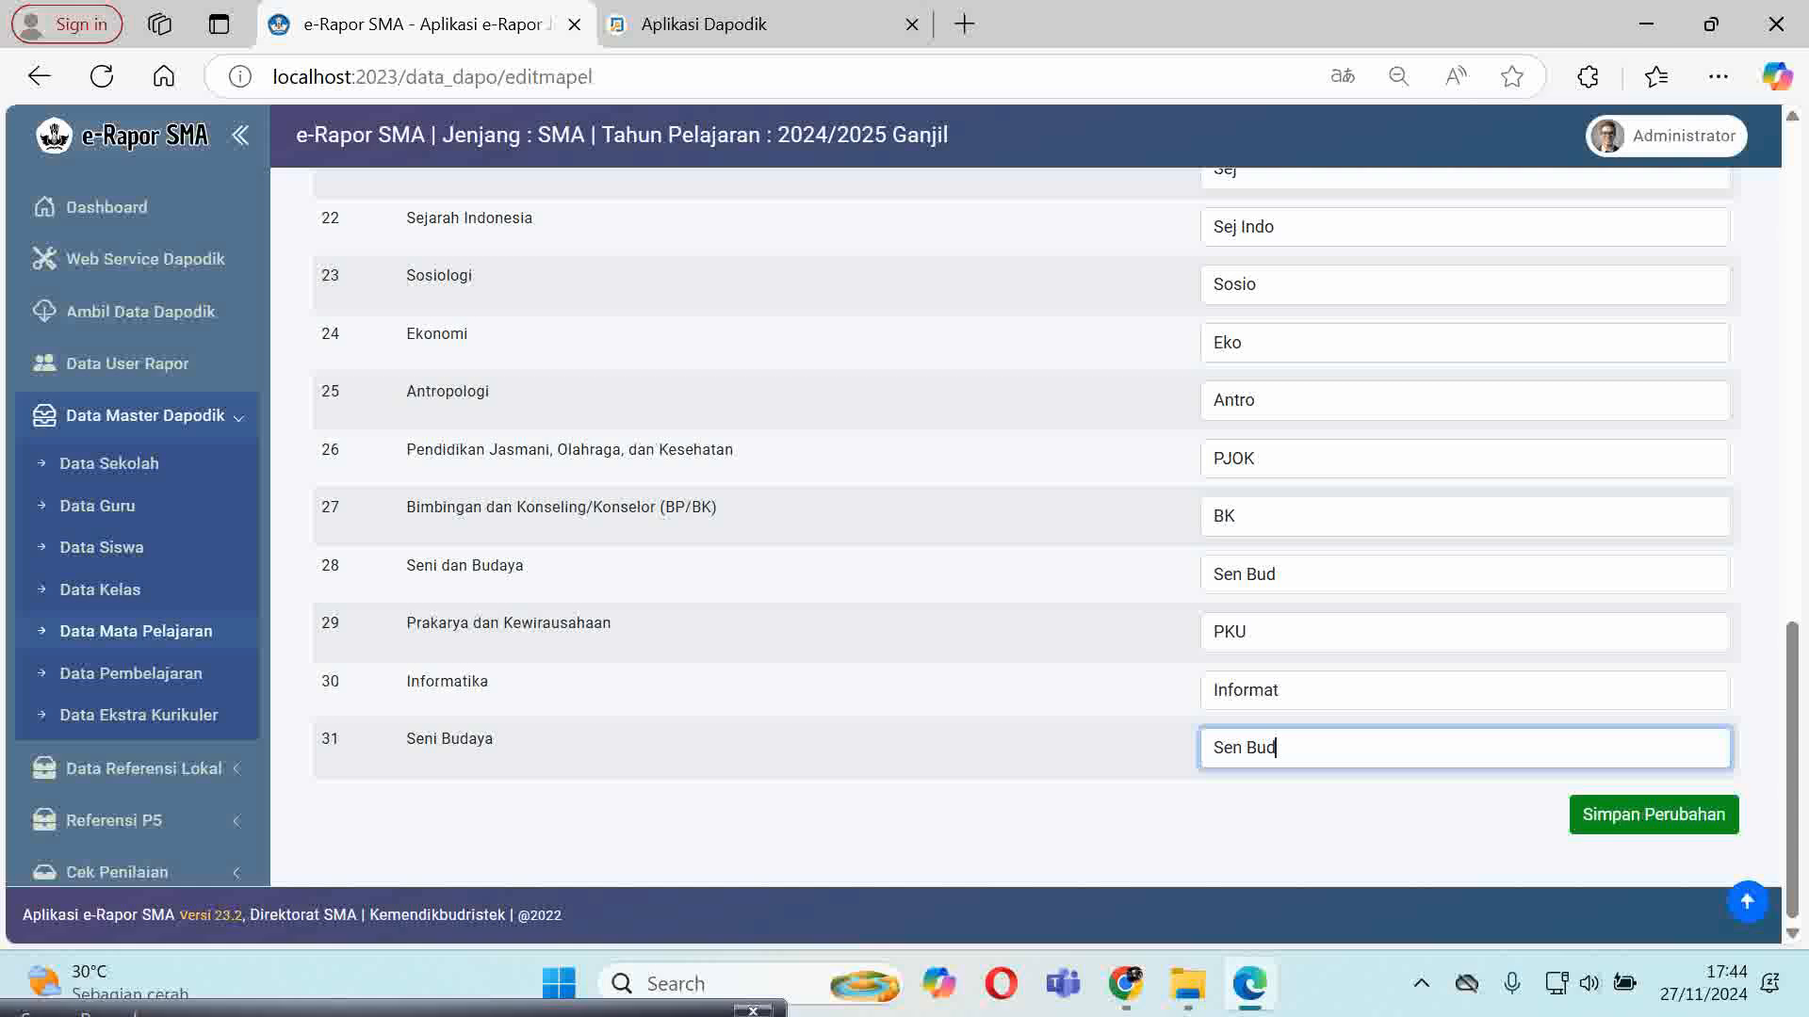
pyautogui.click(1247, 575)
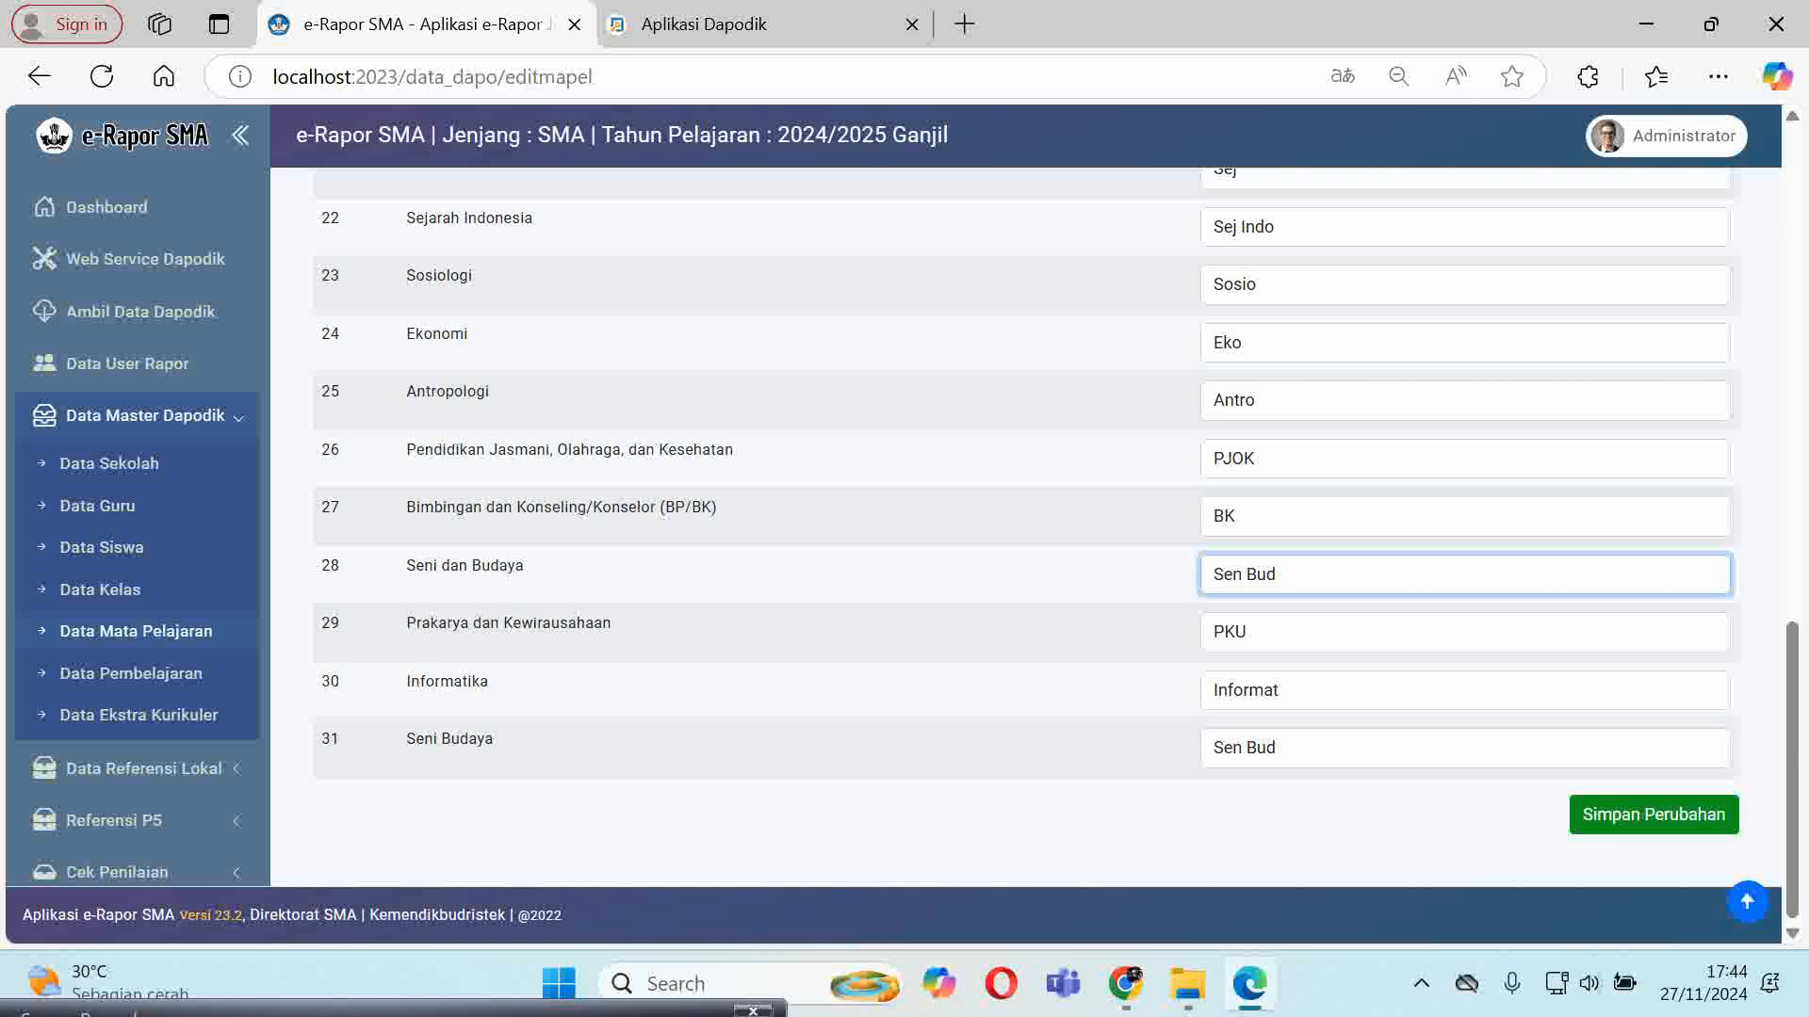
pyautogui.write('&')
pyautogui.click(1654, 814)
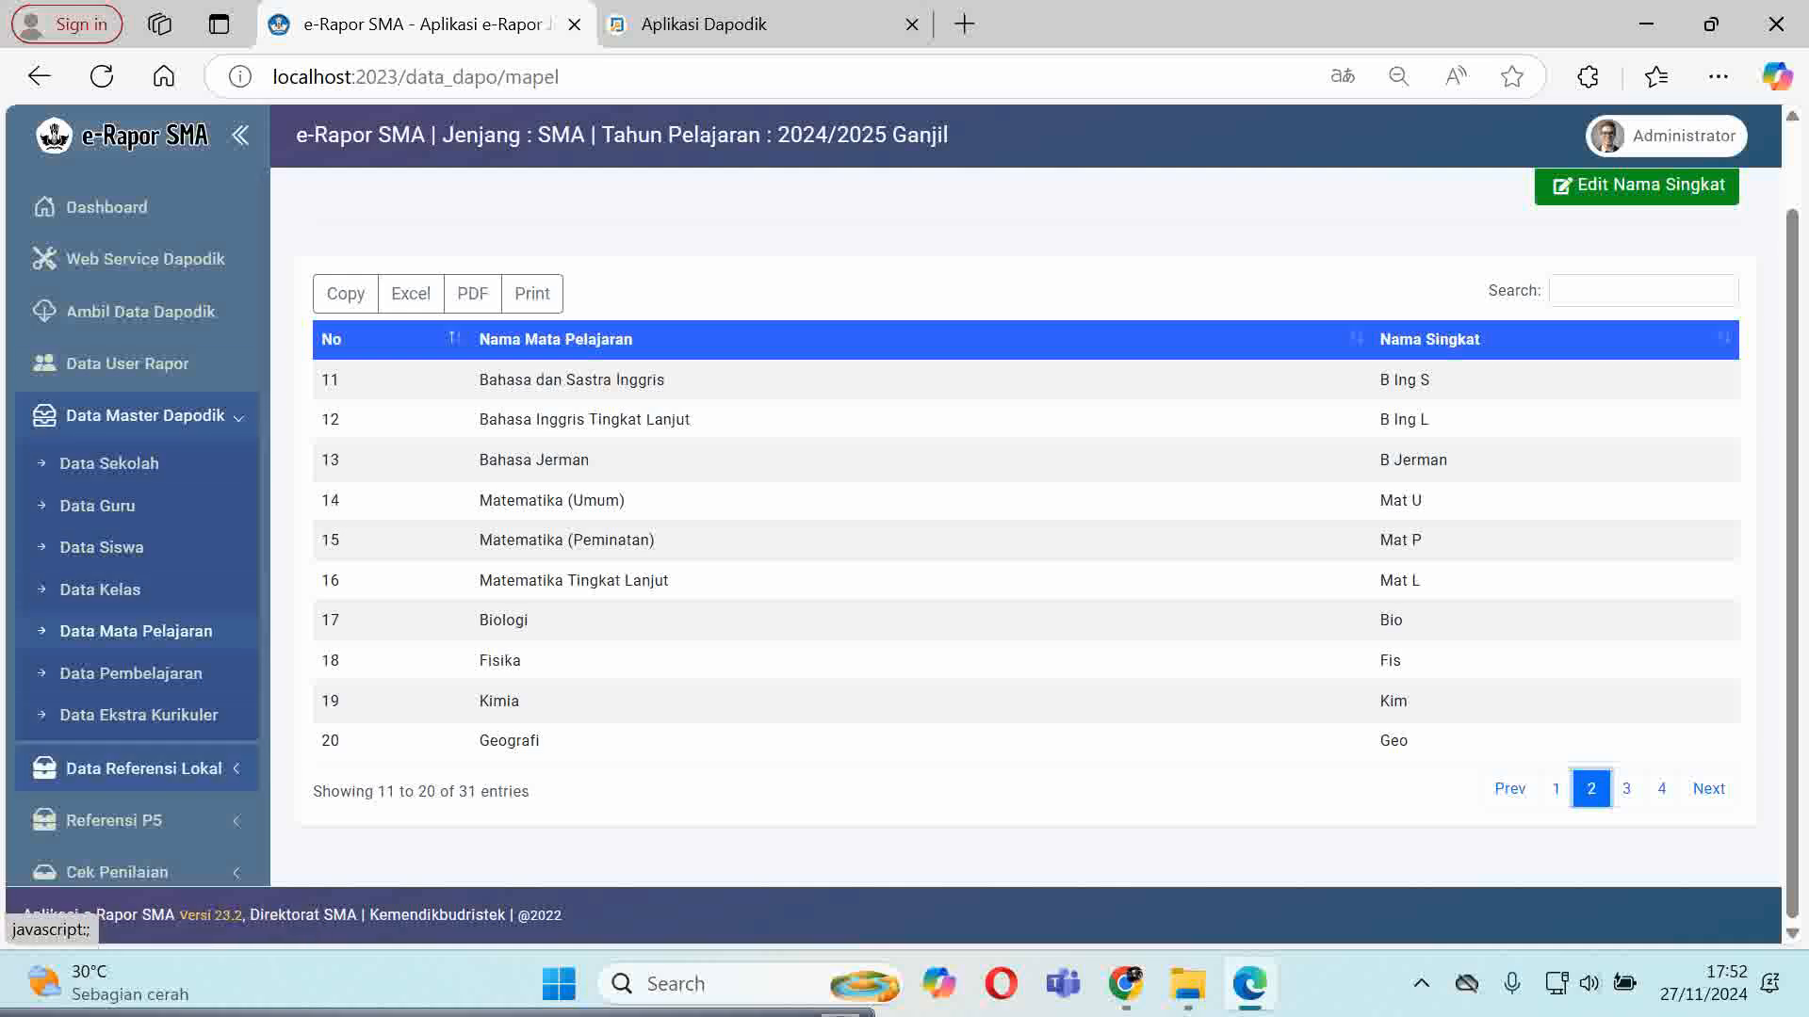
pyautogui.click(143, 768)
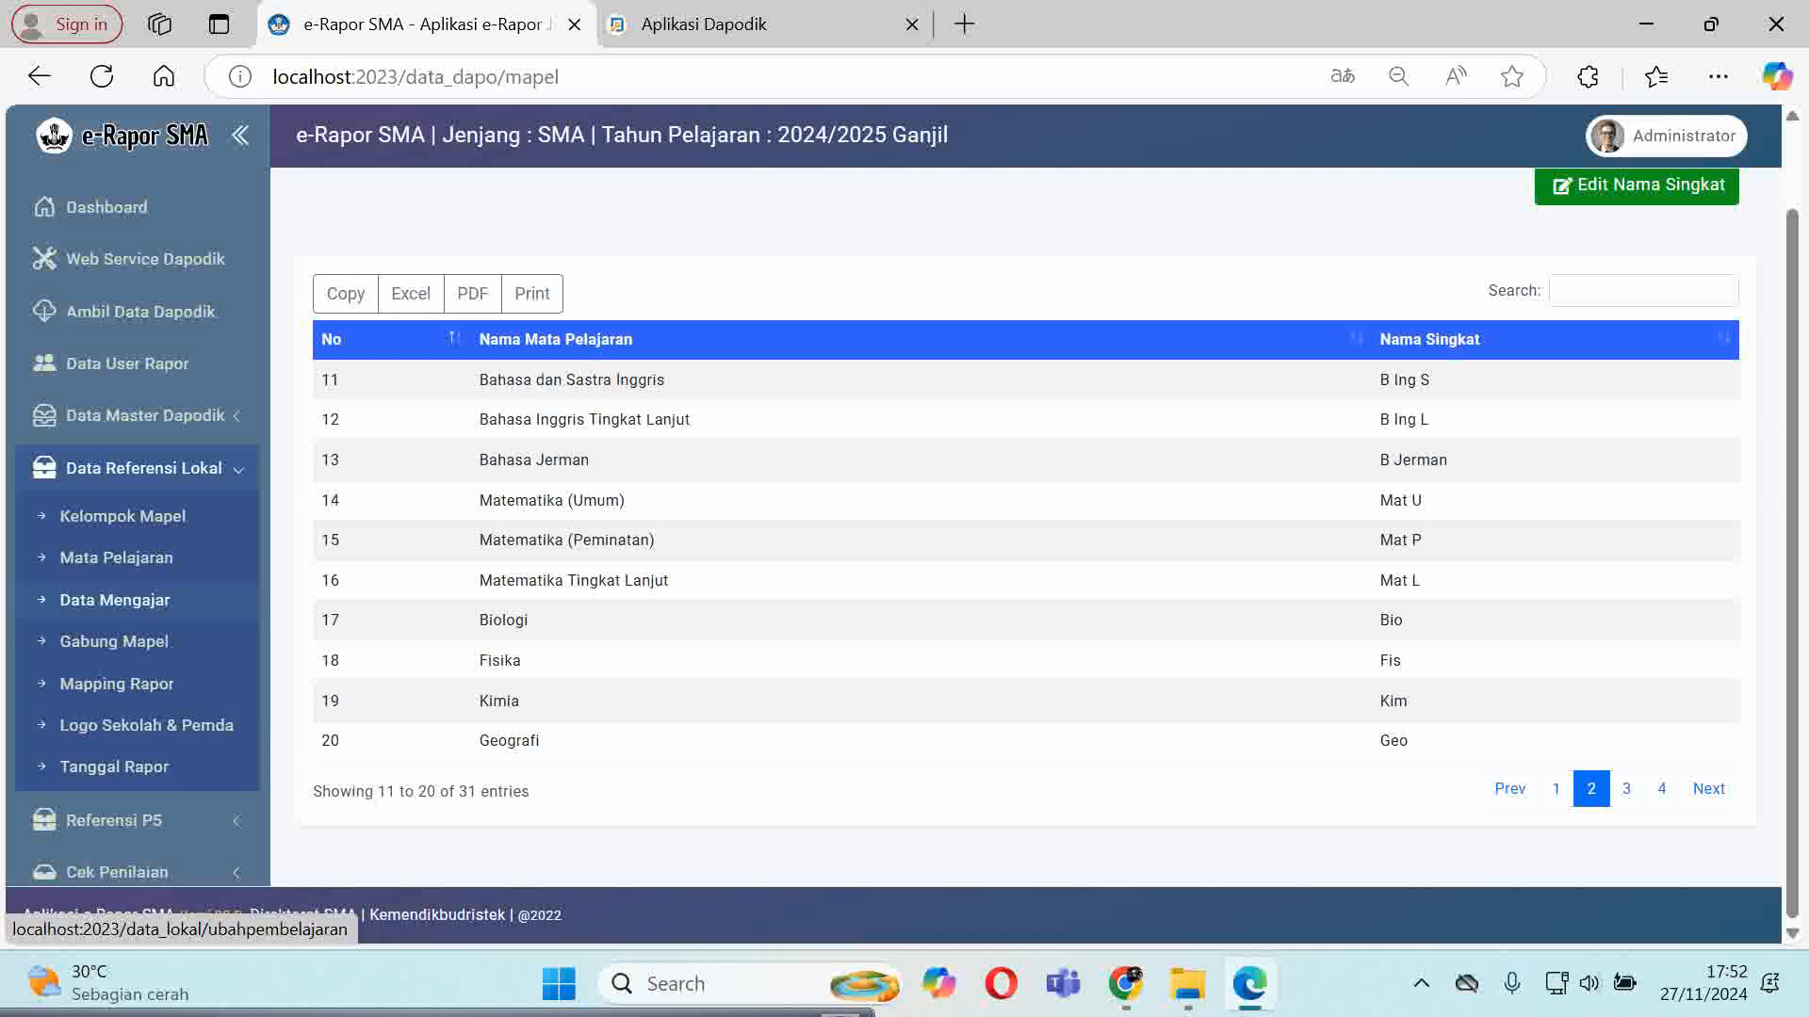
pyautogui.click(123, 517)
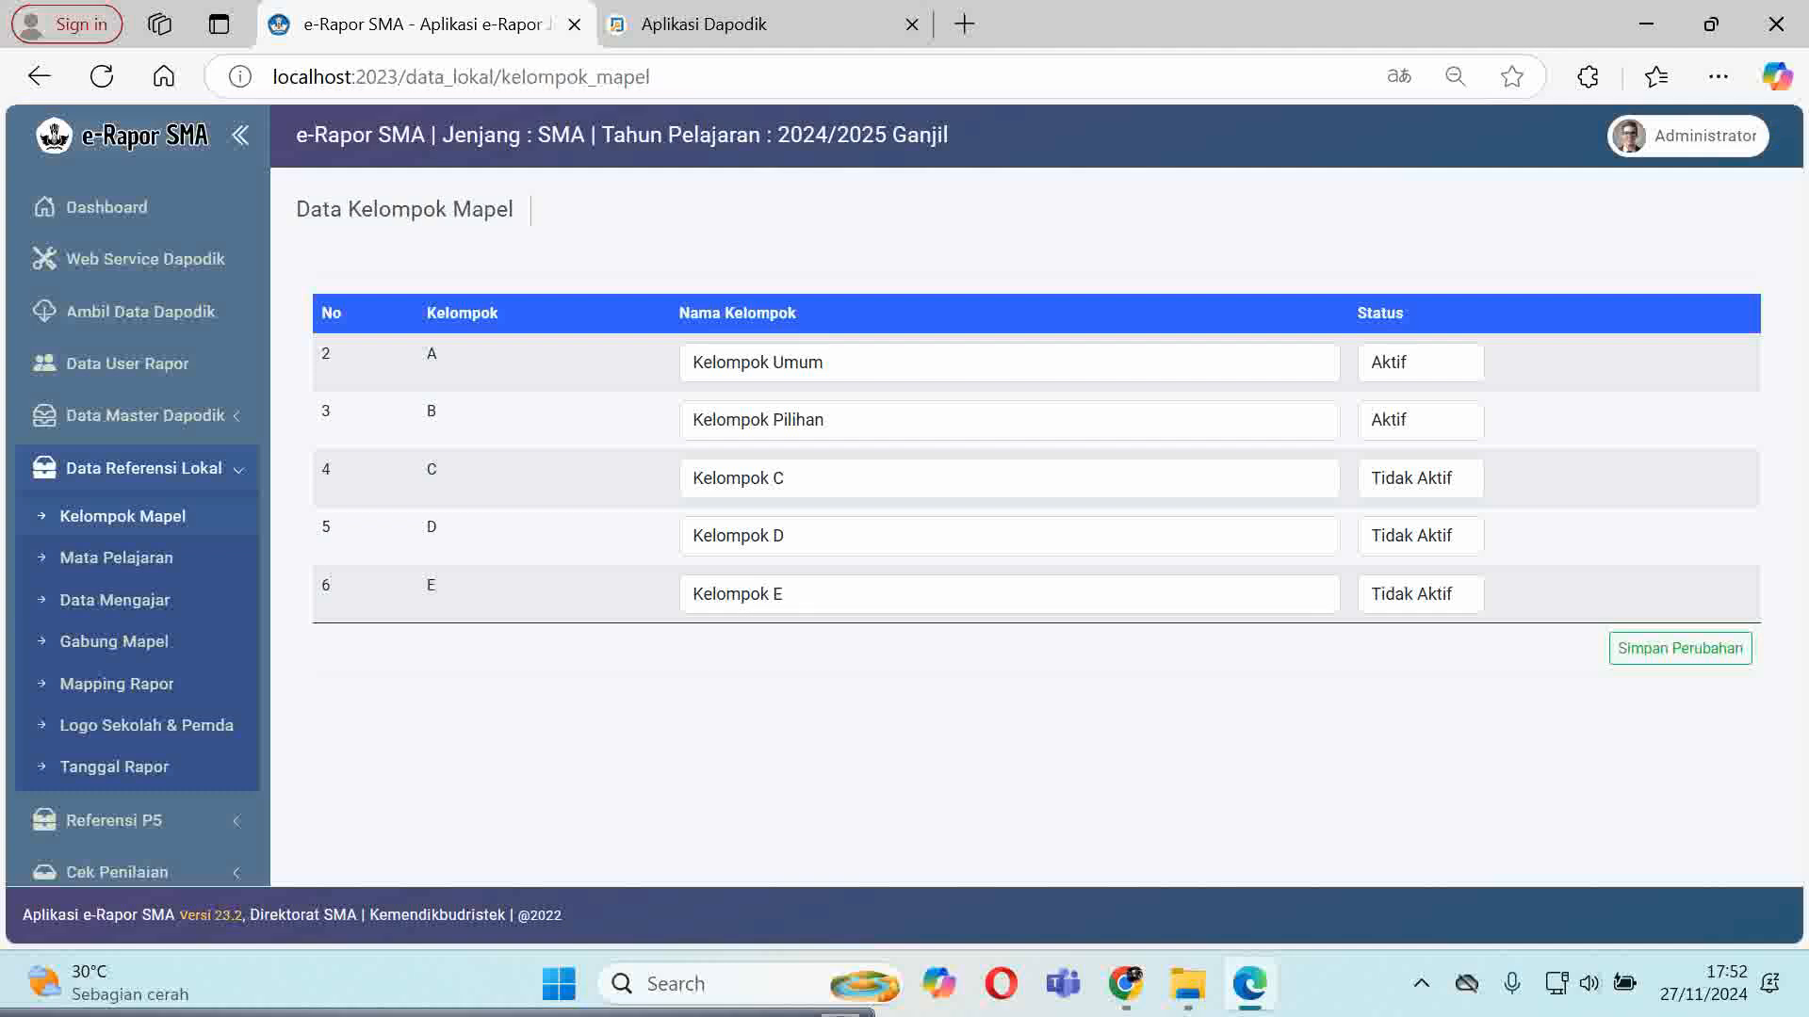
# Step: Keep Kelompok Pilihan Aktif, then visit Gabung Mapel and the Mapping Mata Pelajaran page
pyautogui.click(1420, 420)
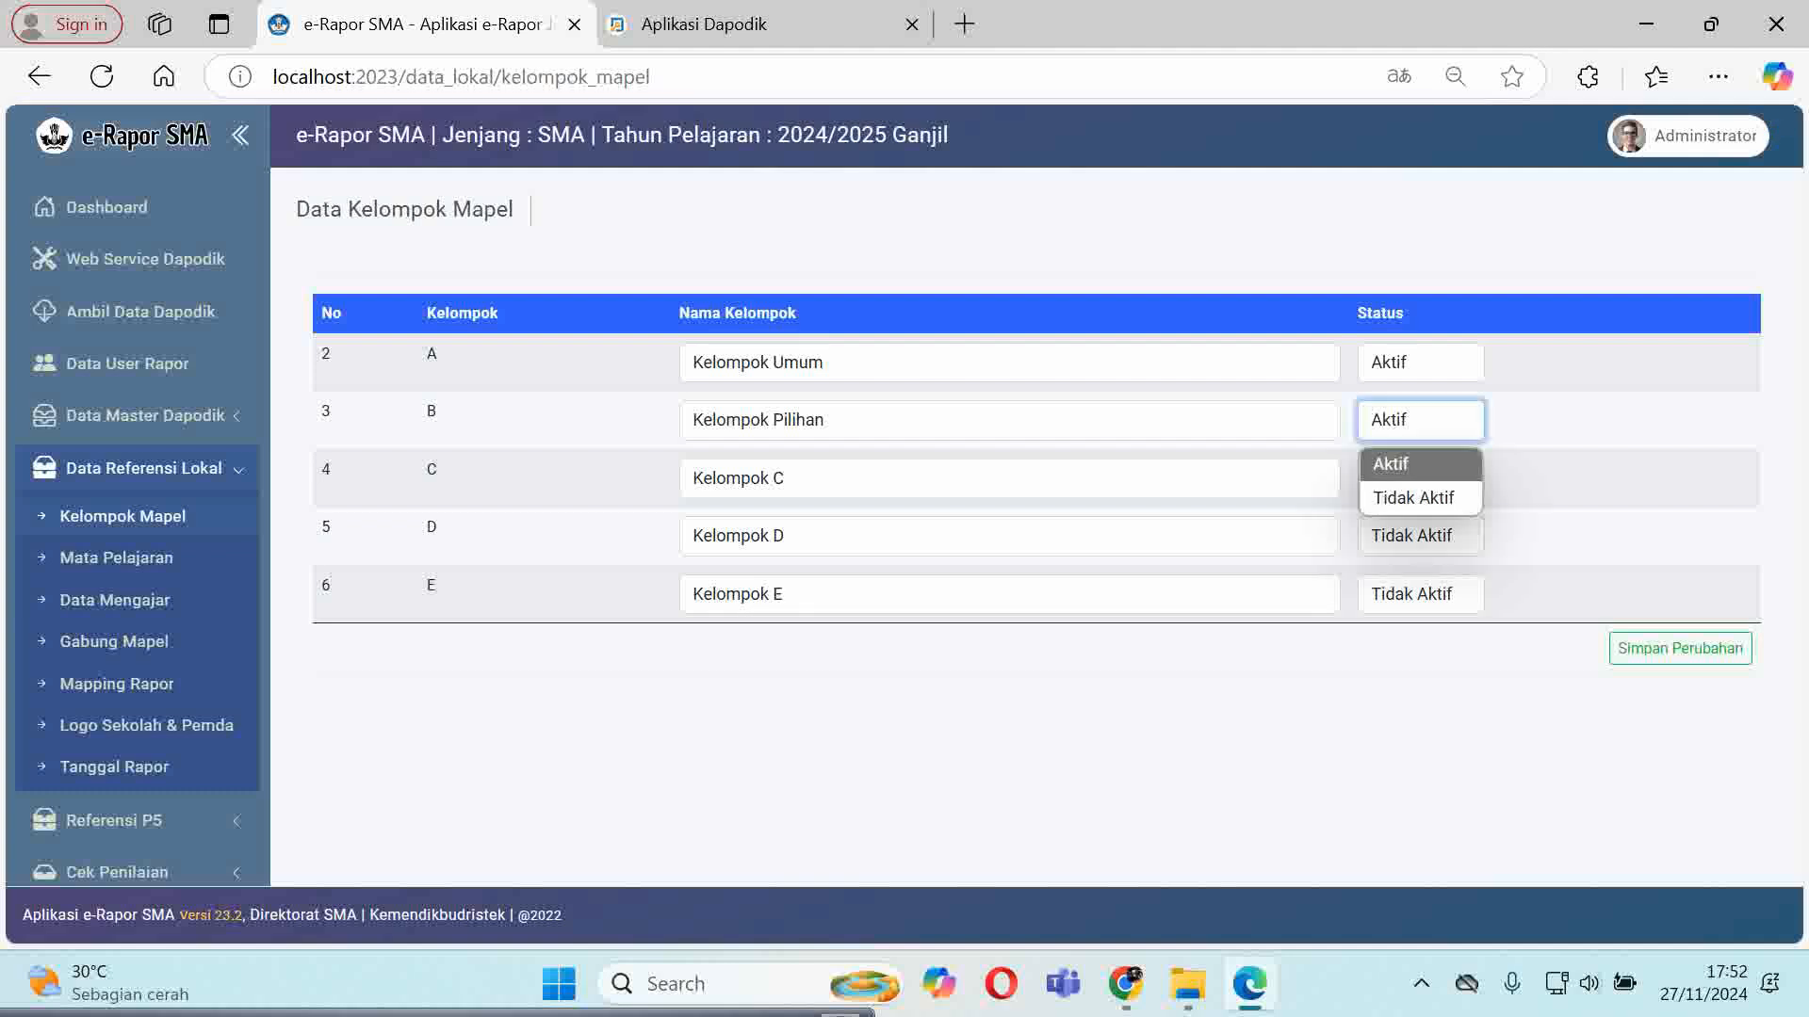
pyautogui.click(1413, 496)
pyautogui.click(1420, 420)
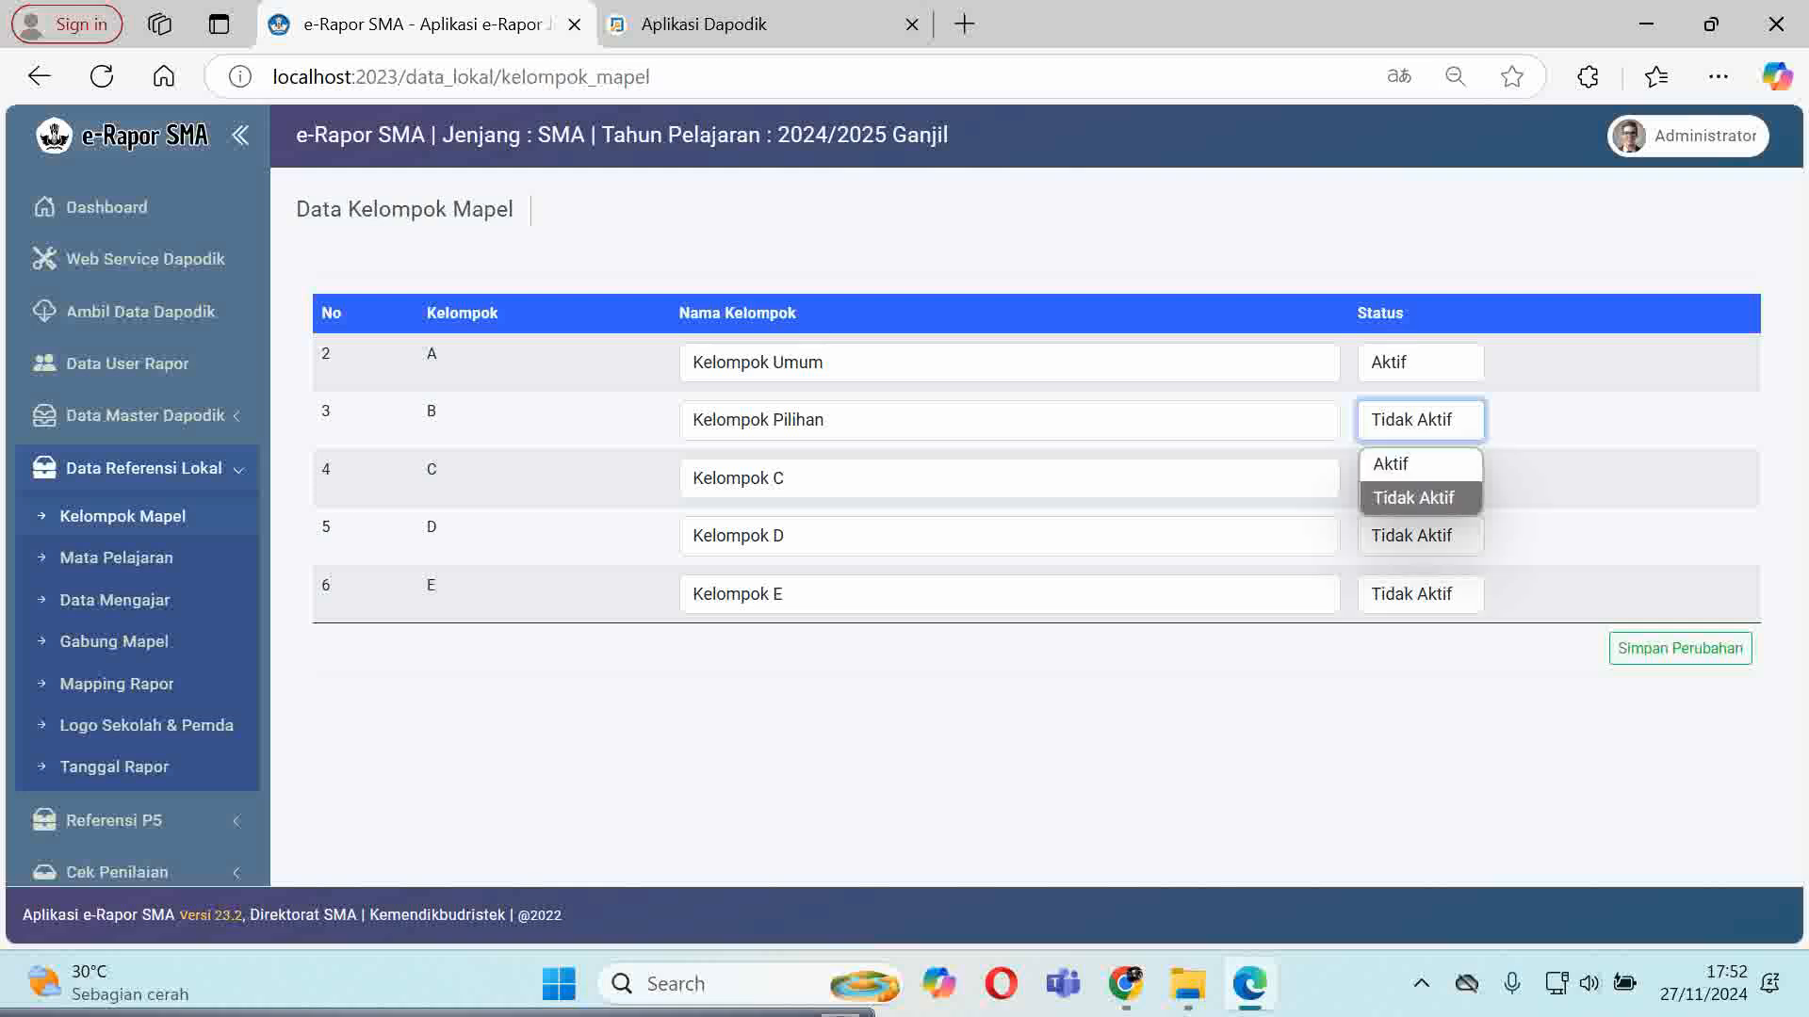
pyautogui.click(1413, 462)
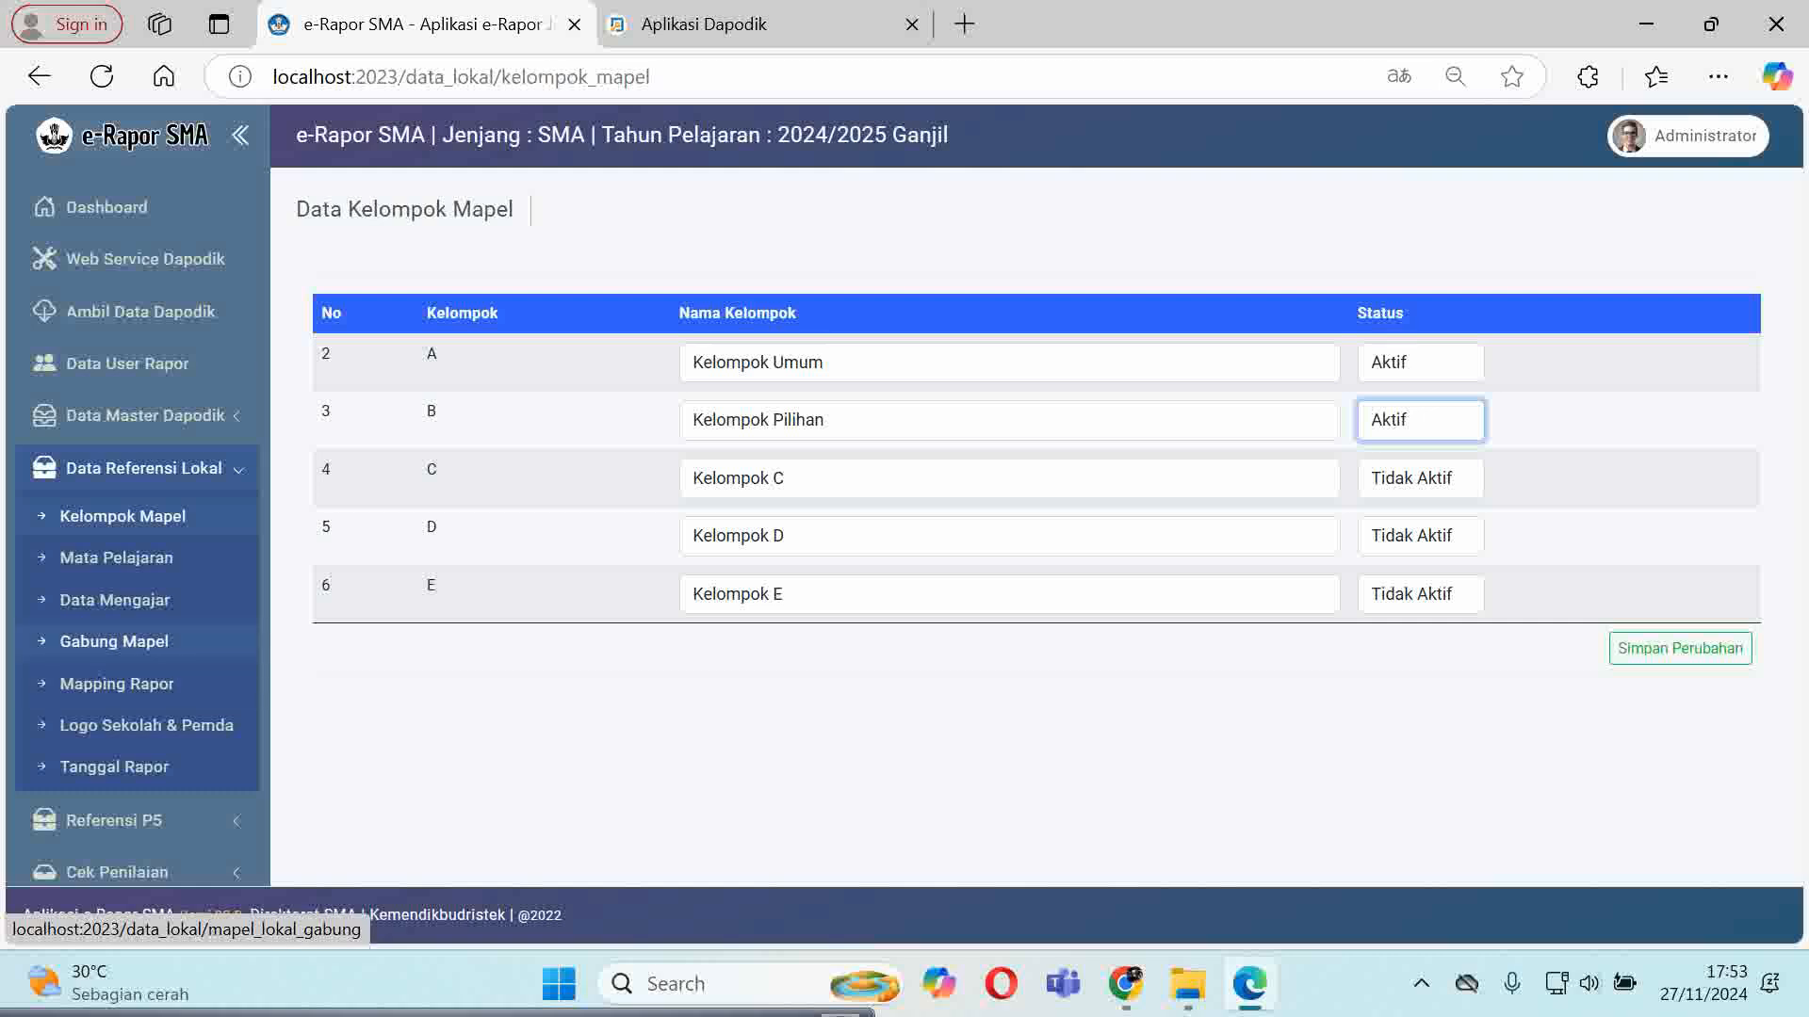
pyautogui.click(114, 641)
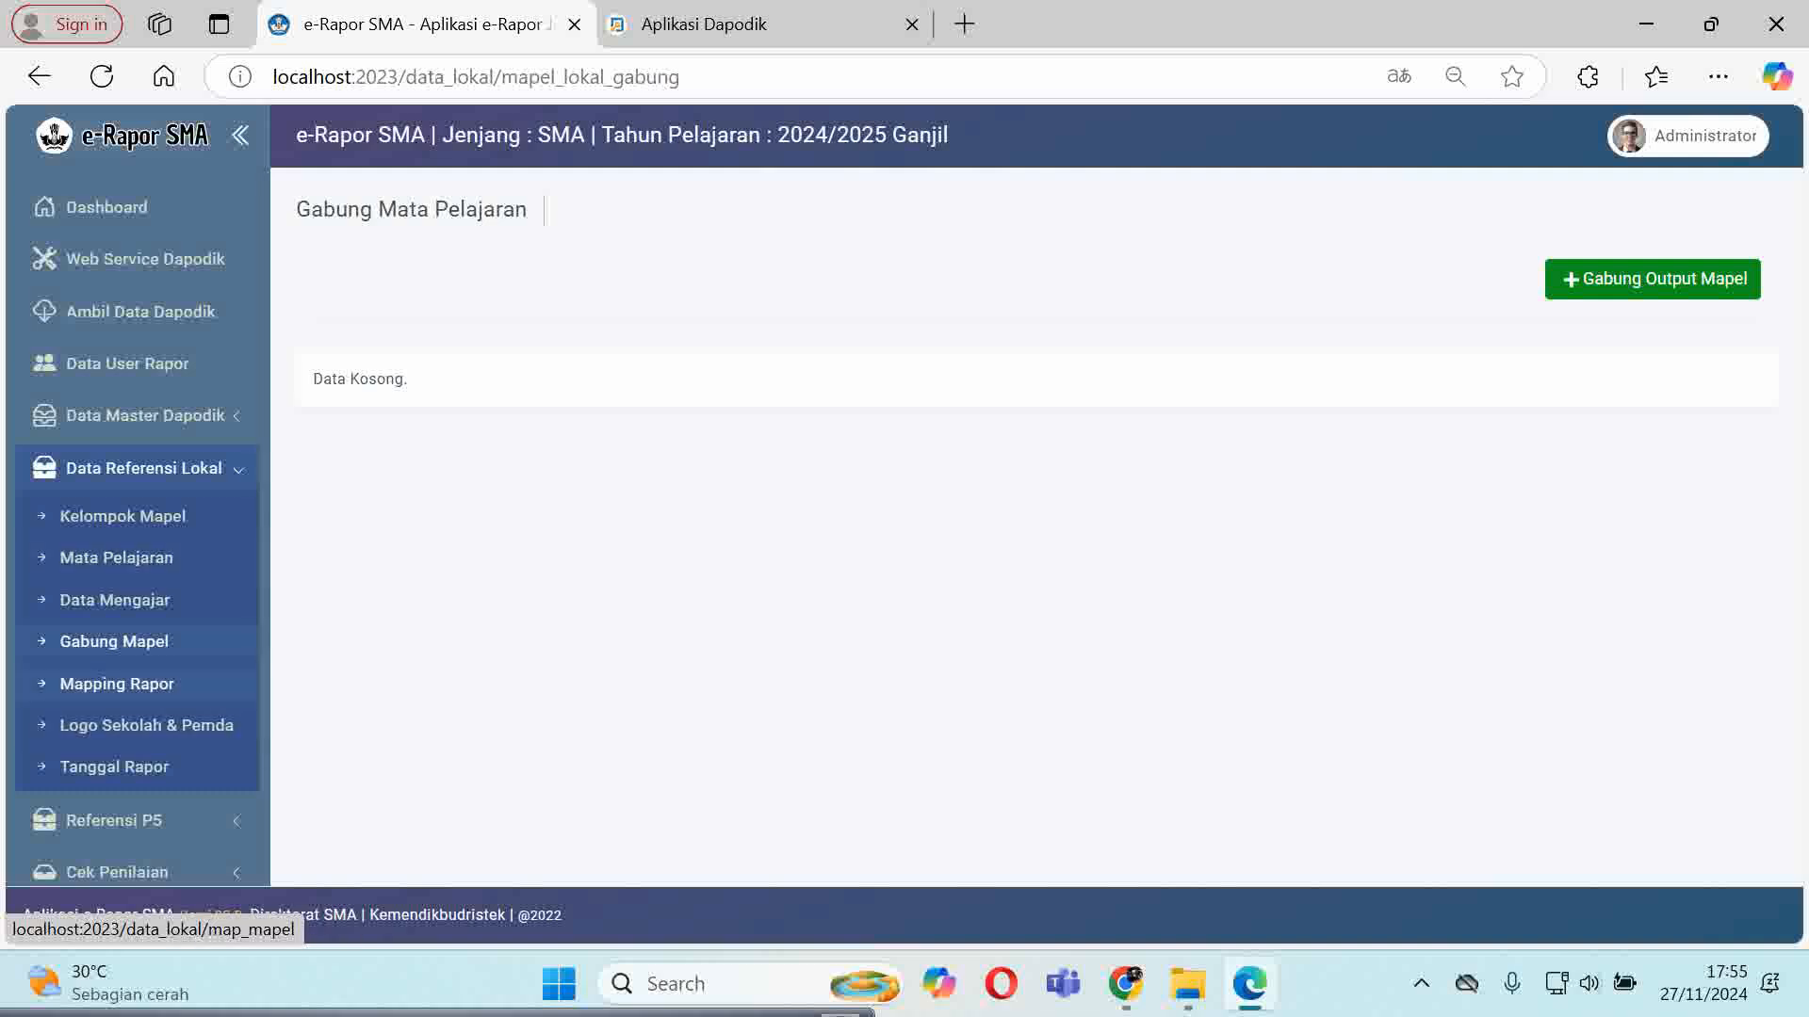
pyautogui.click(117, 684)
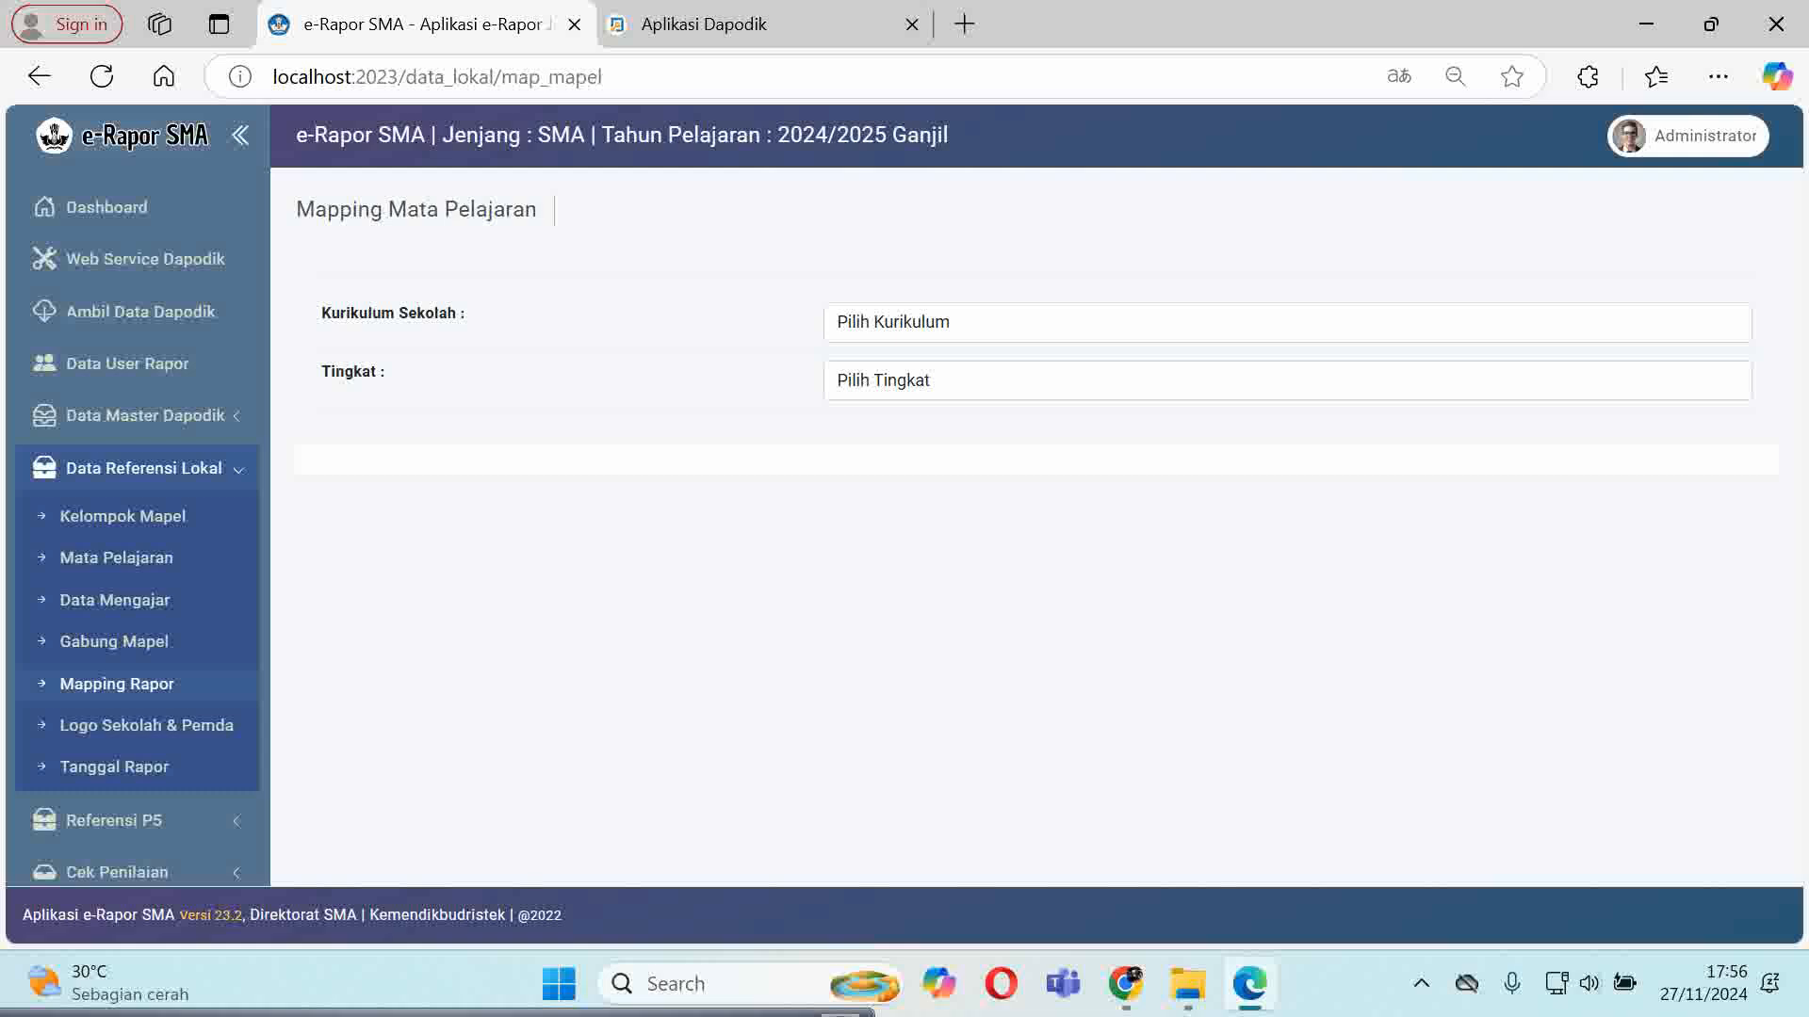
# Step: Select Kurikulum SMA 2013 Bhs&Budaya at Tingkat 12 and review its unassigned subjects
pyautogui.click(1287, 322)
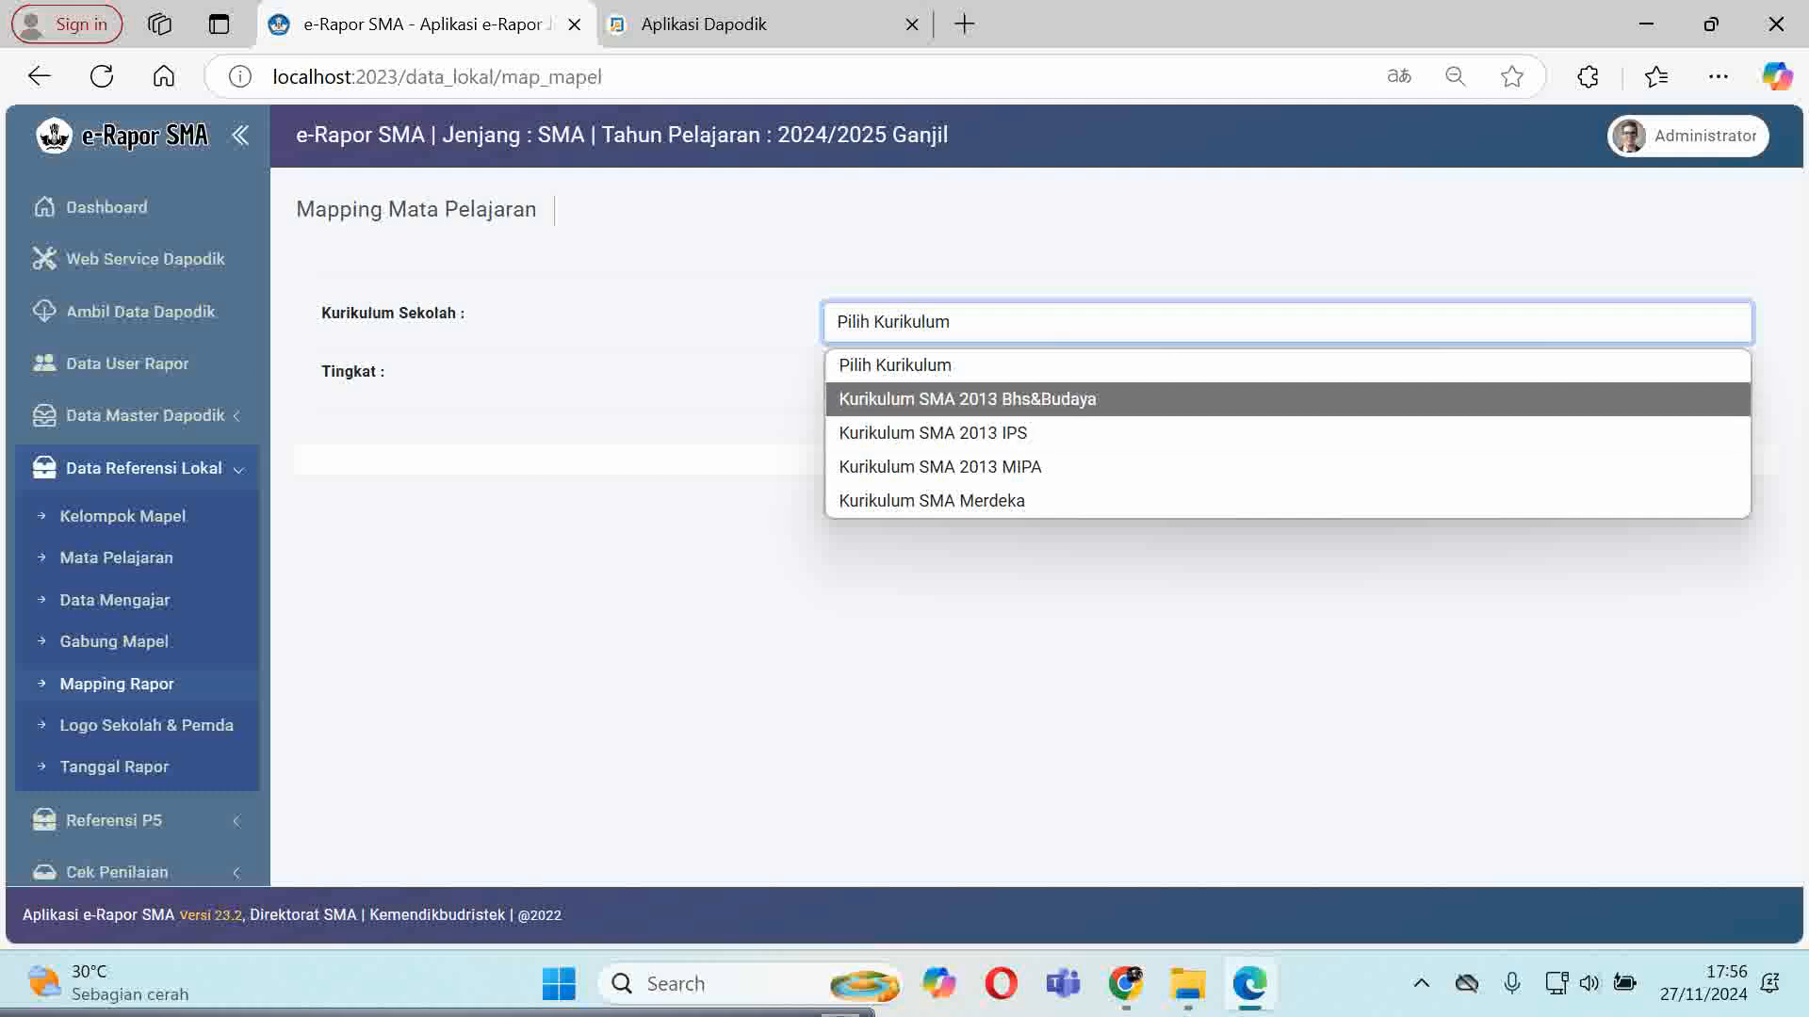
pyautogui.press('Return')
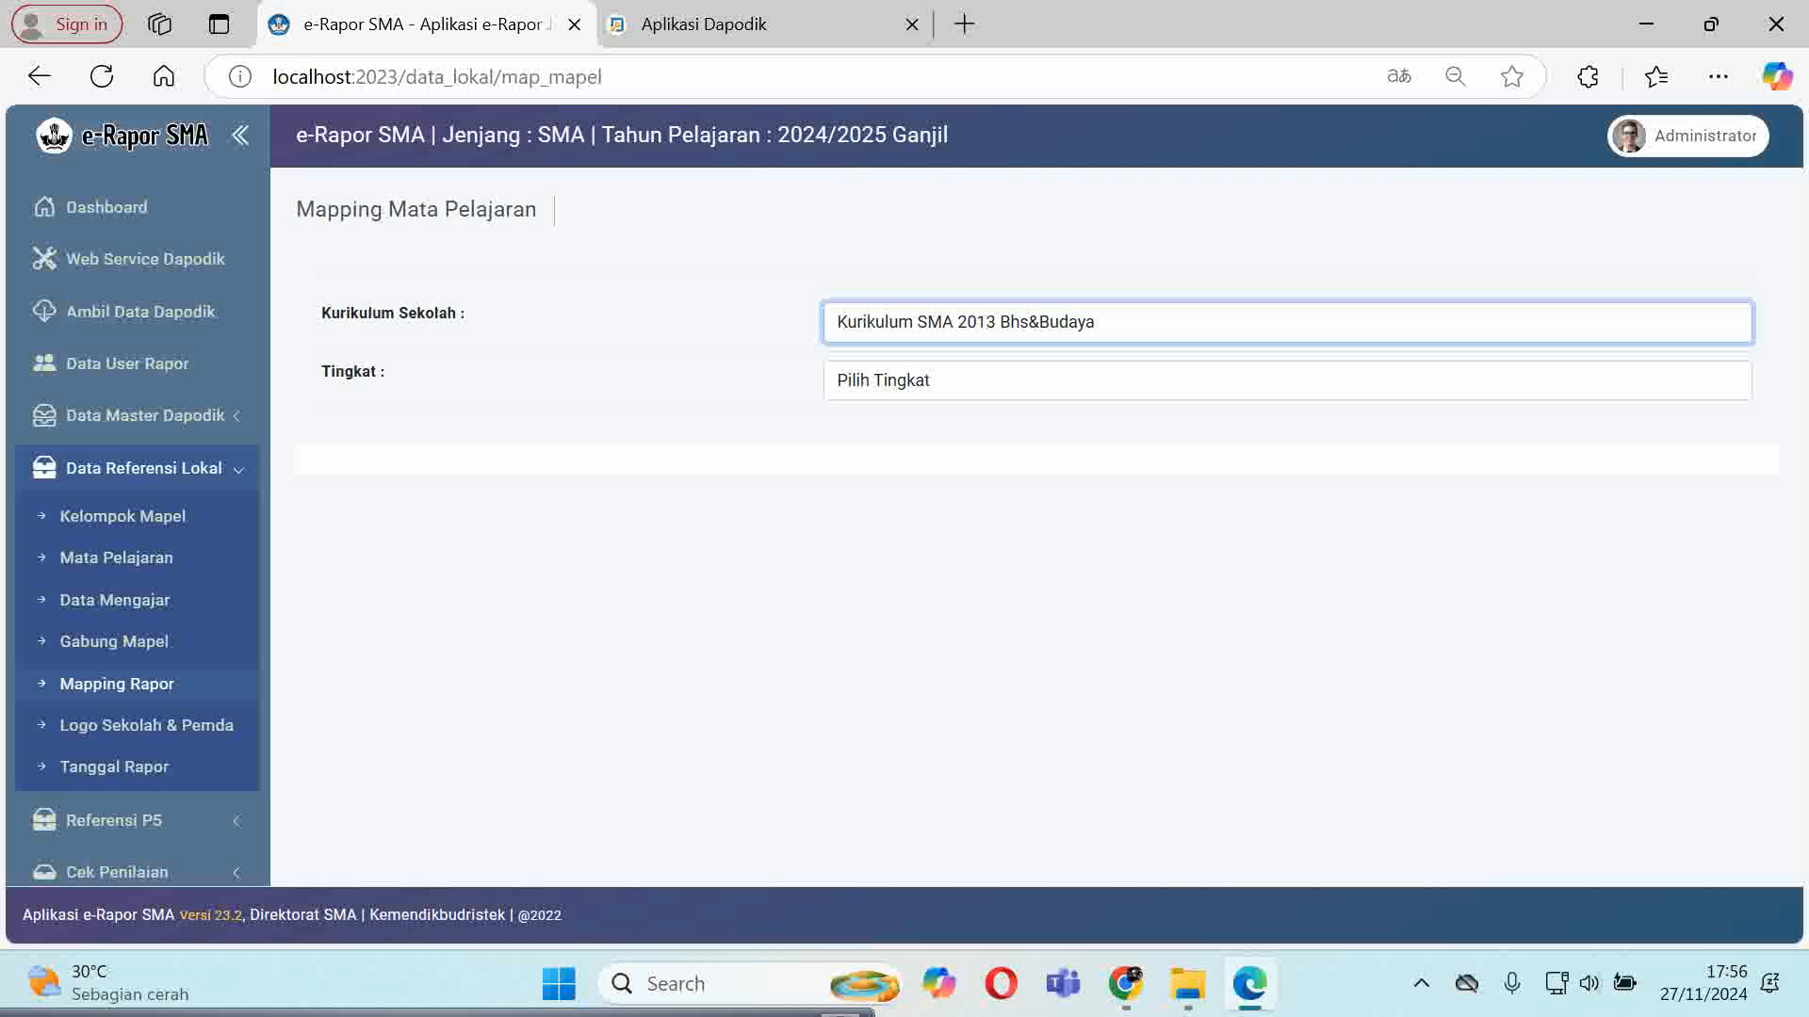
pyautogui.click(1287, 380)
pyautogui.press('Down')
pyautogui.press('Down')
pyautogui.press('Down')
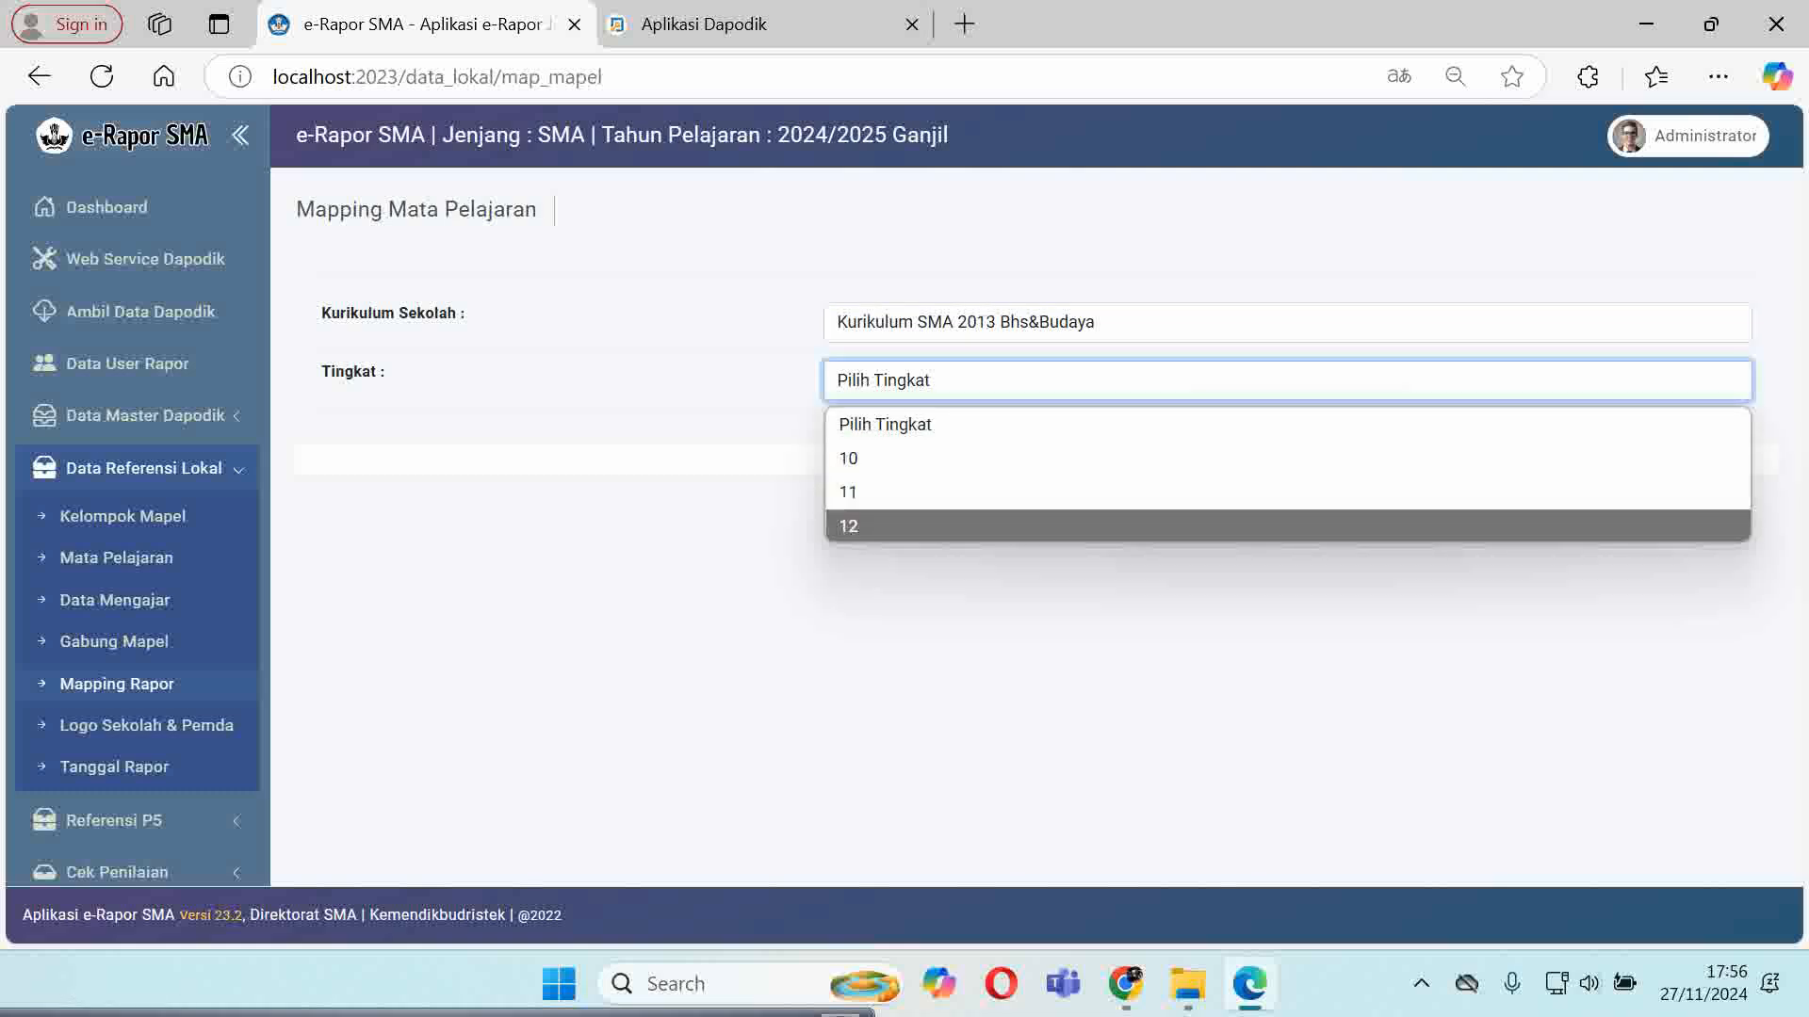
pyautogui.press('Return')
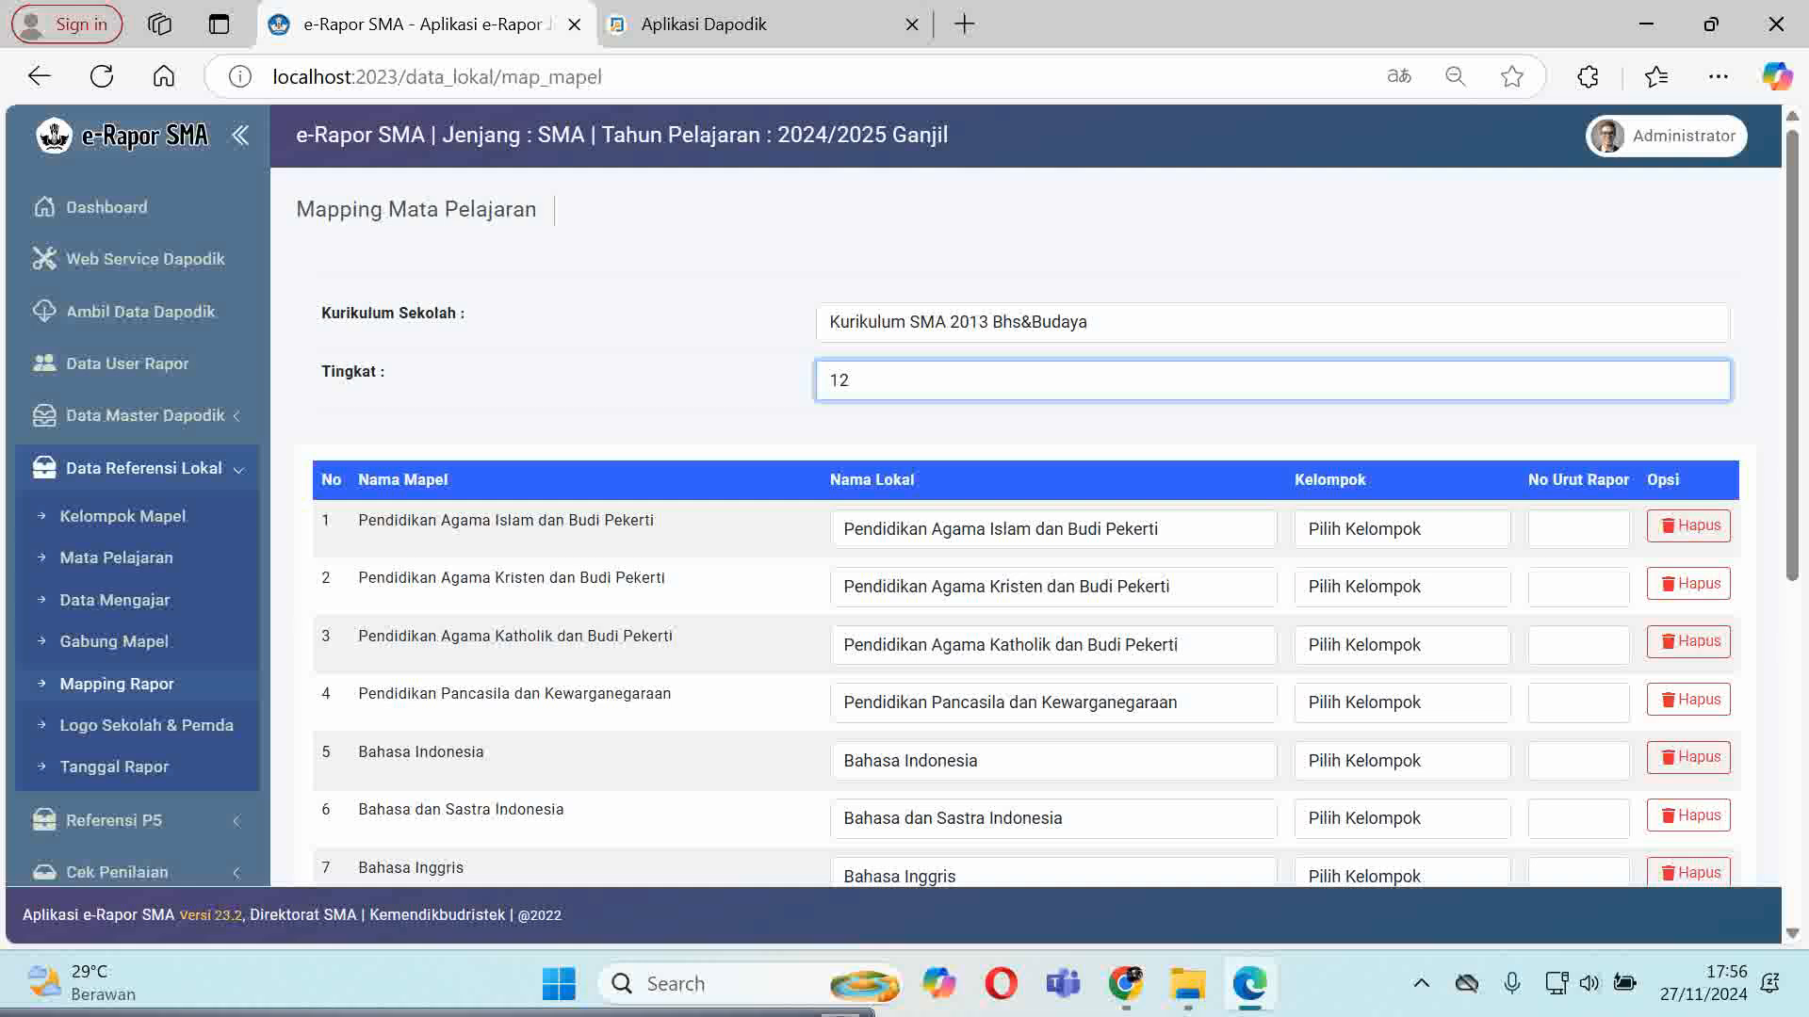
pyautogui.scroll(-6, 1055, 527)
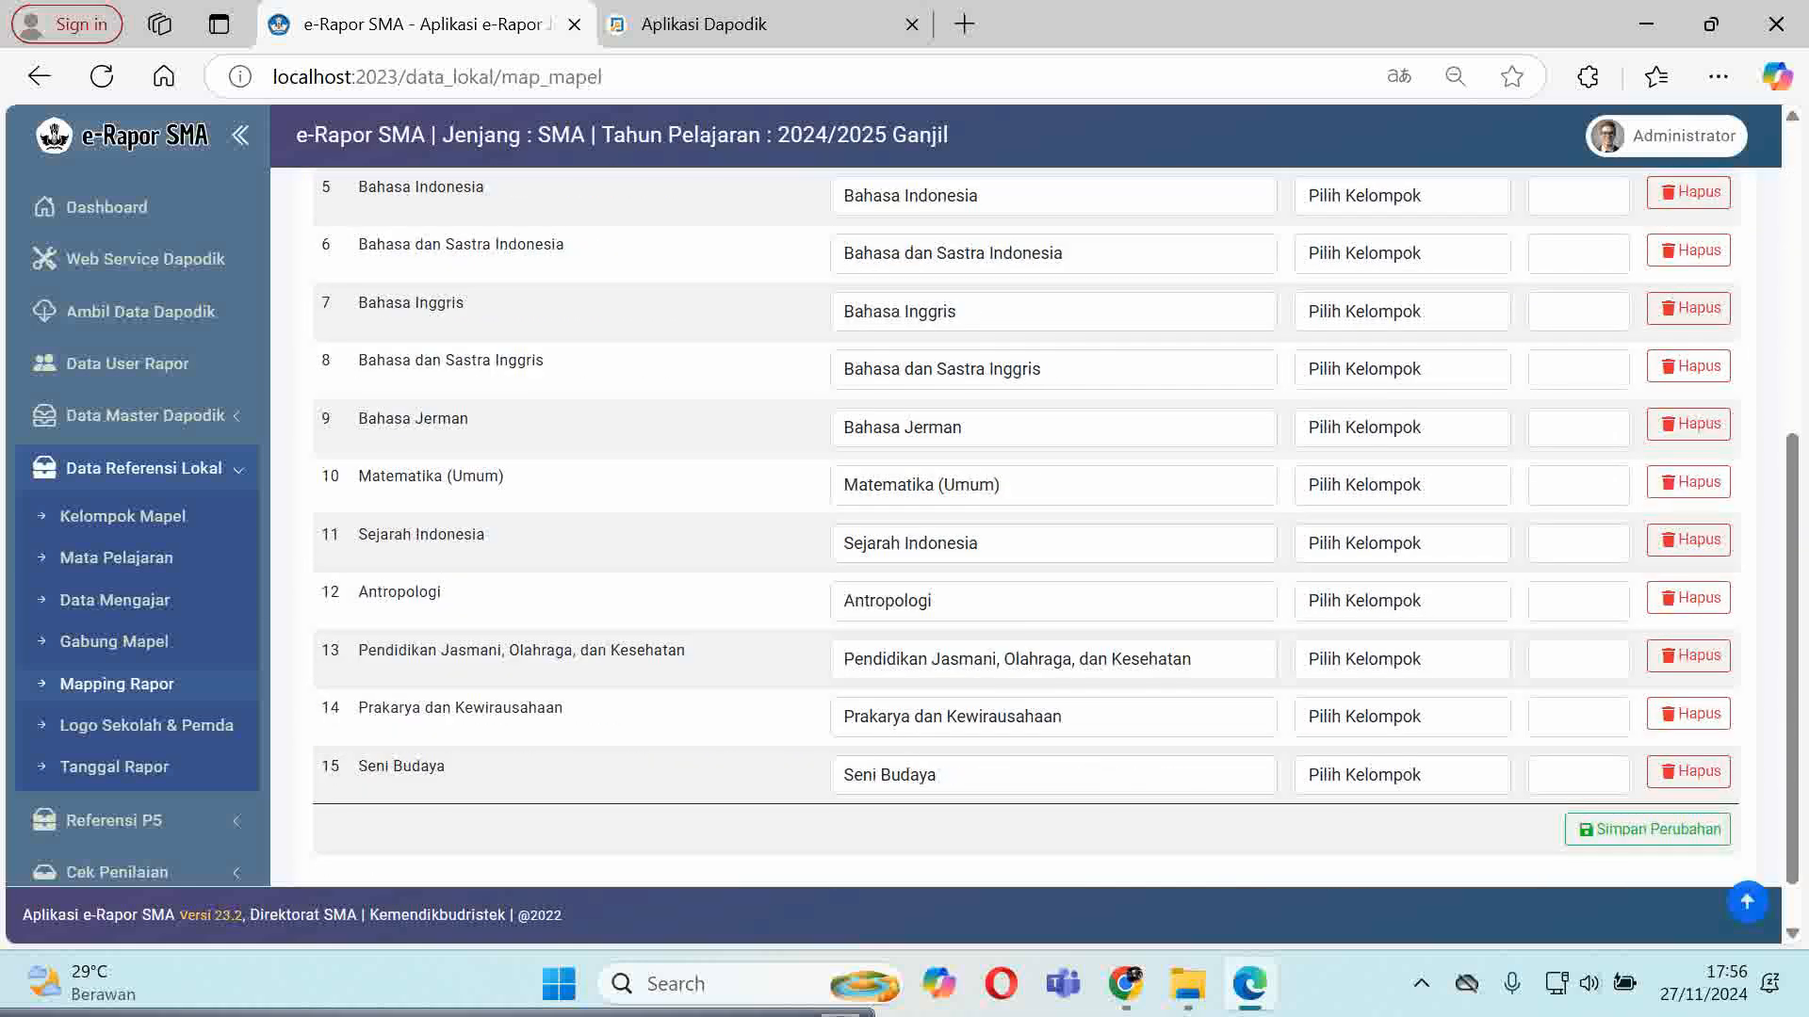
pyautogui.click(1747, 901)
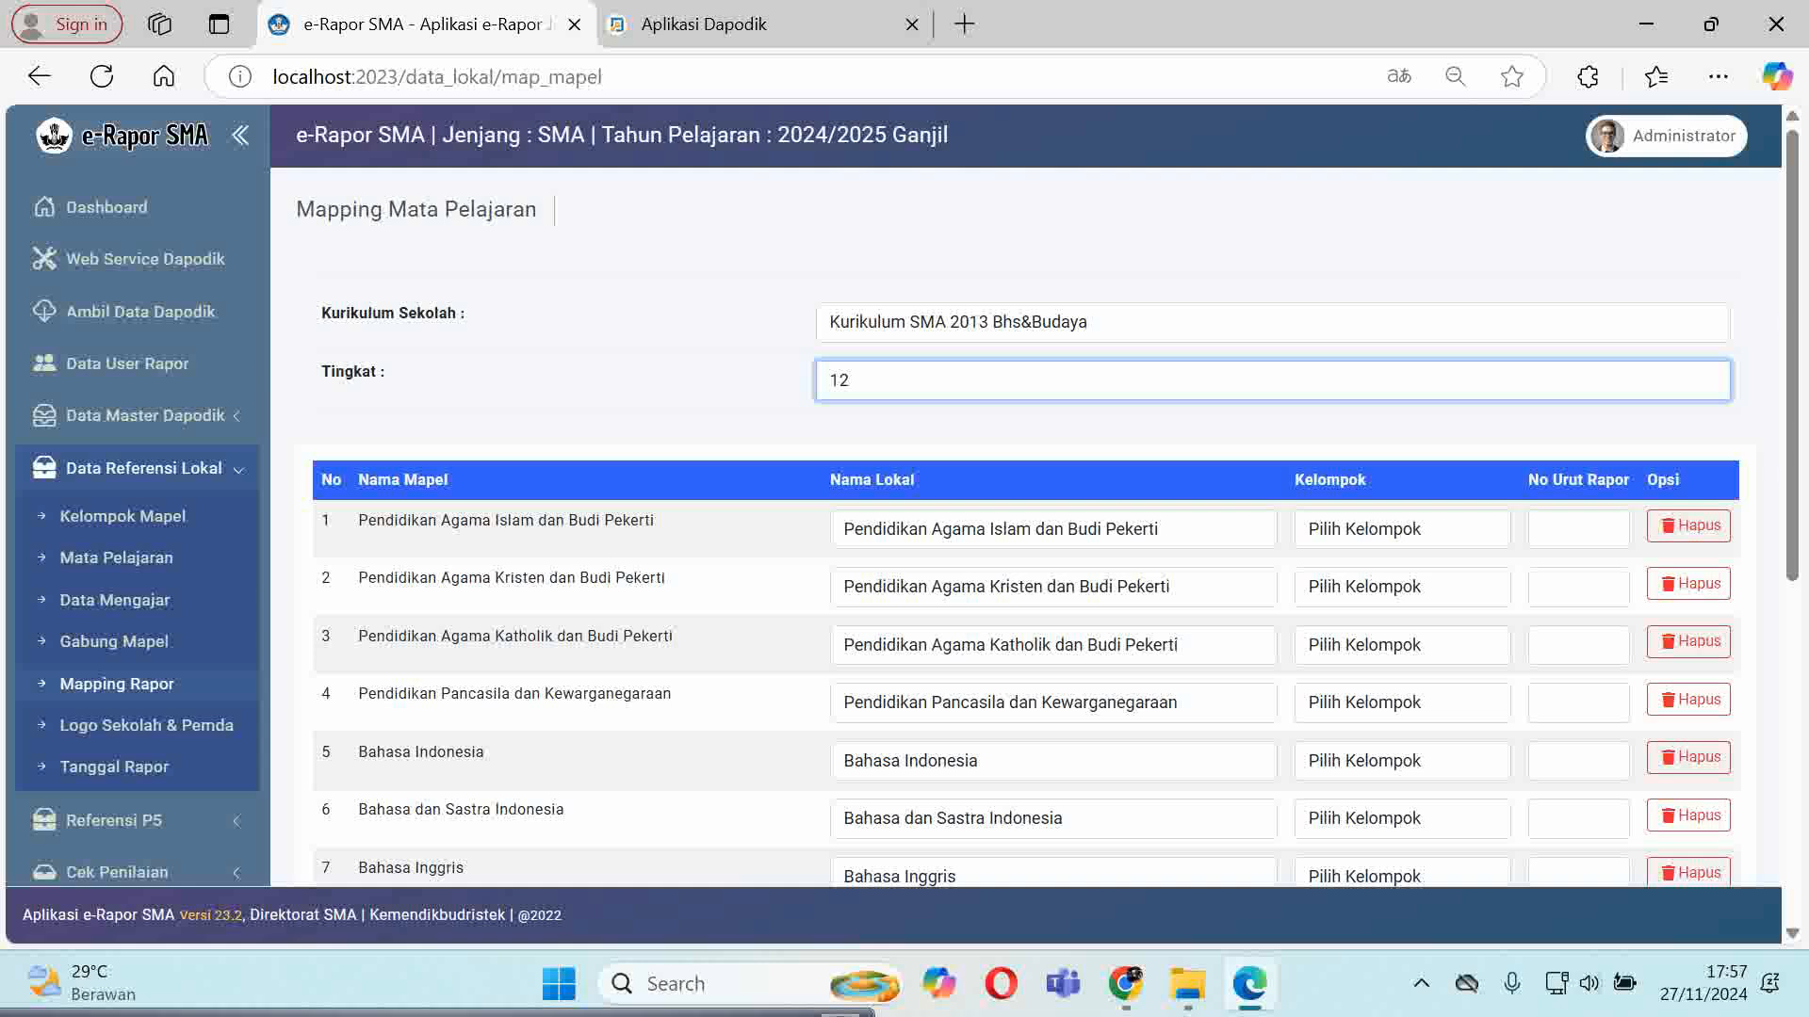
pyautogui.click(1401, 529)
# Step: Put the Islam, Kristen and Katholik religion subjects in Umum with report order 1
pyautogui.click(1375, 605)
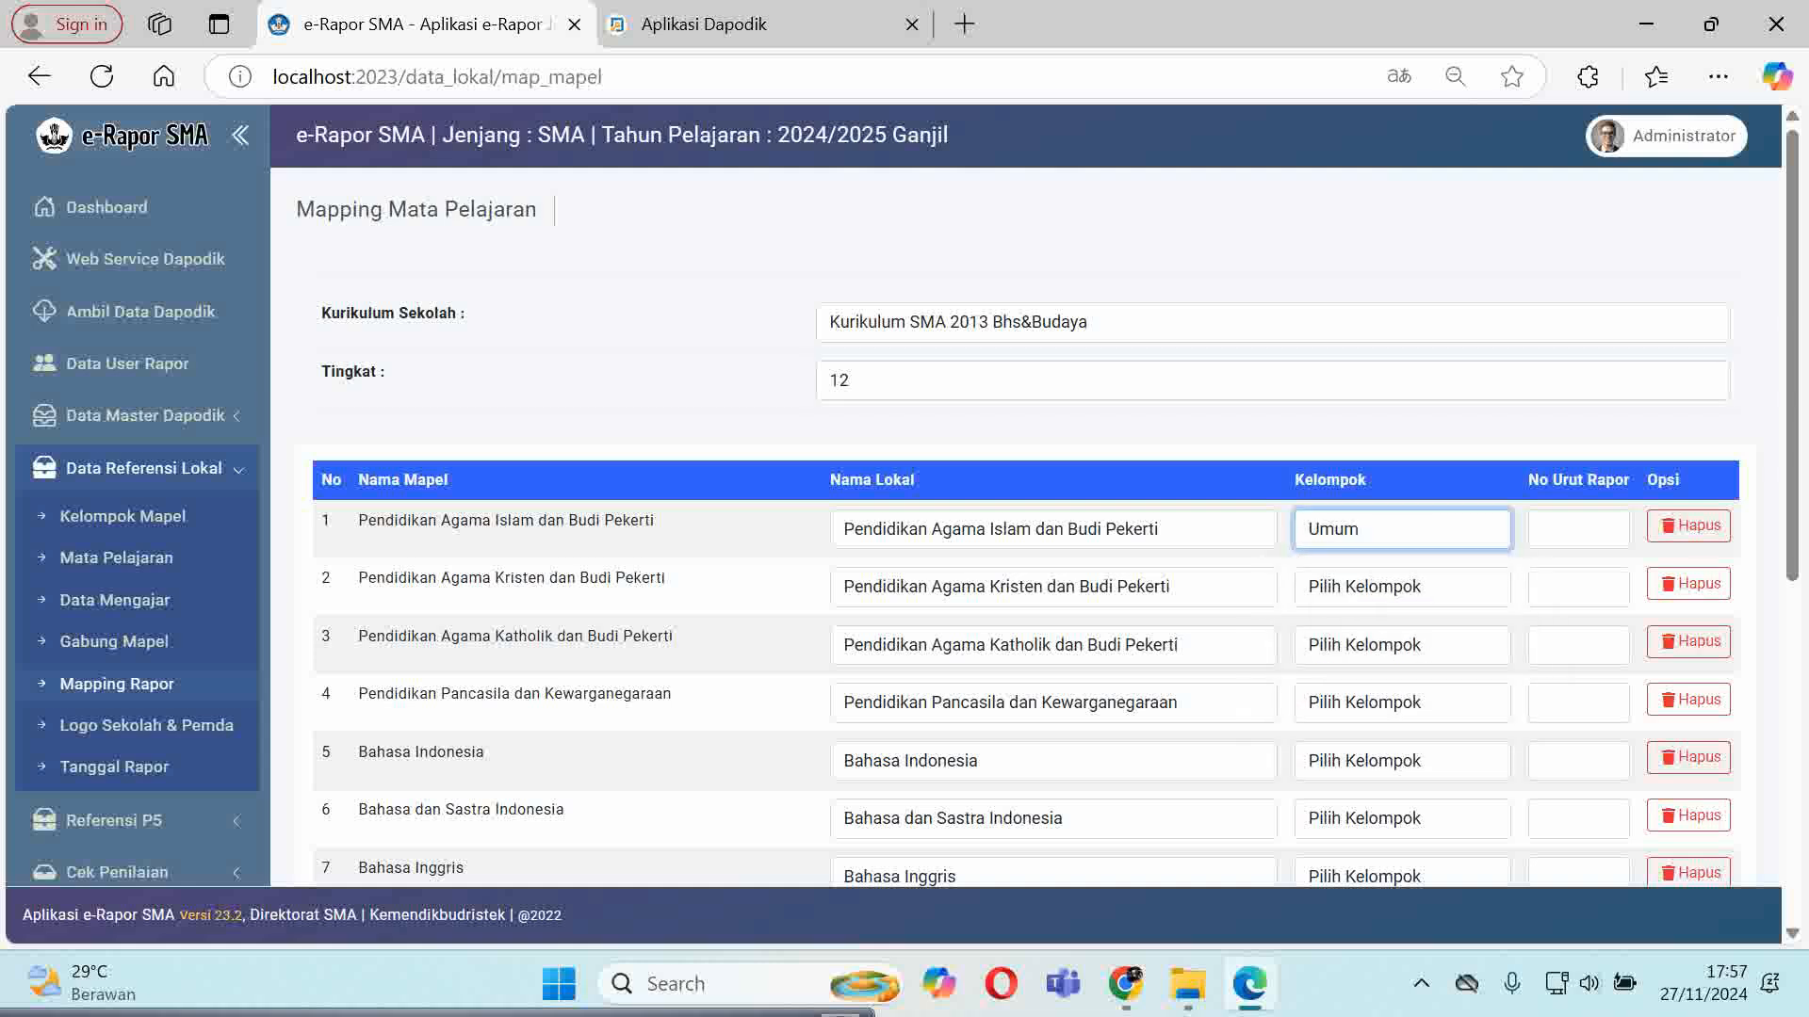
pyautogui.click(1402, 587)
pyautogui.click(1376, 665)
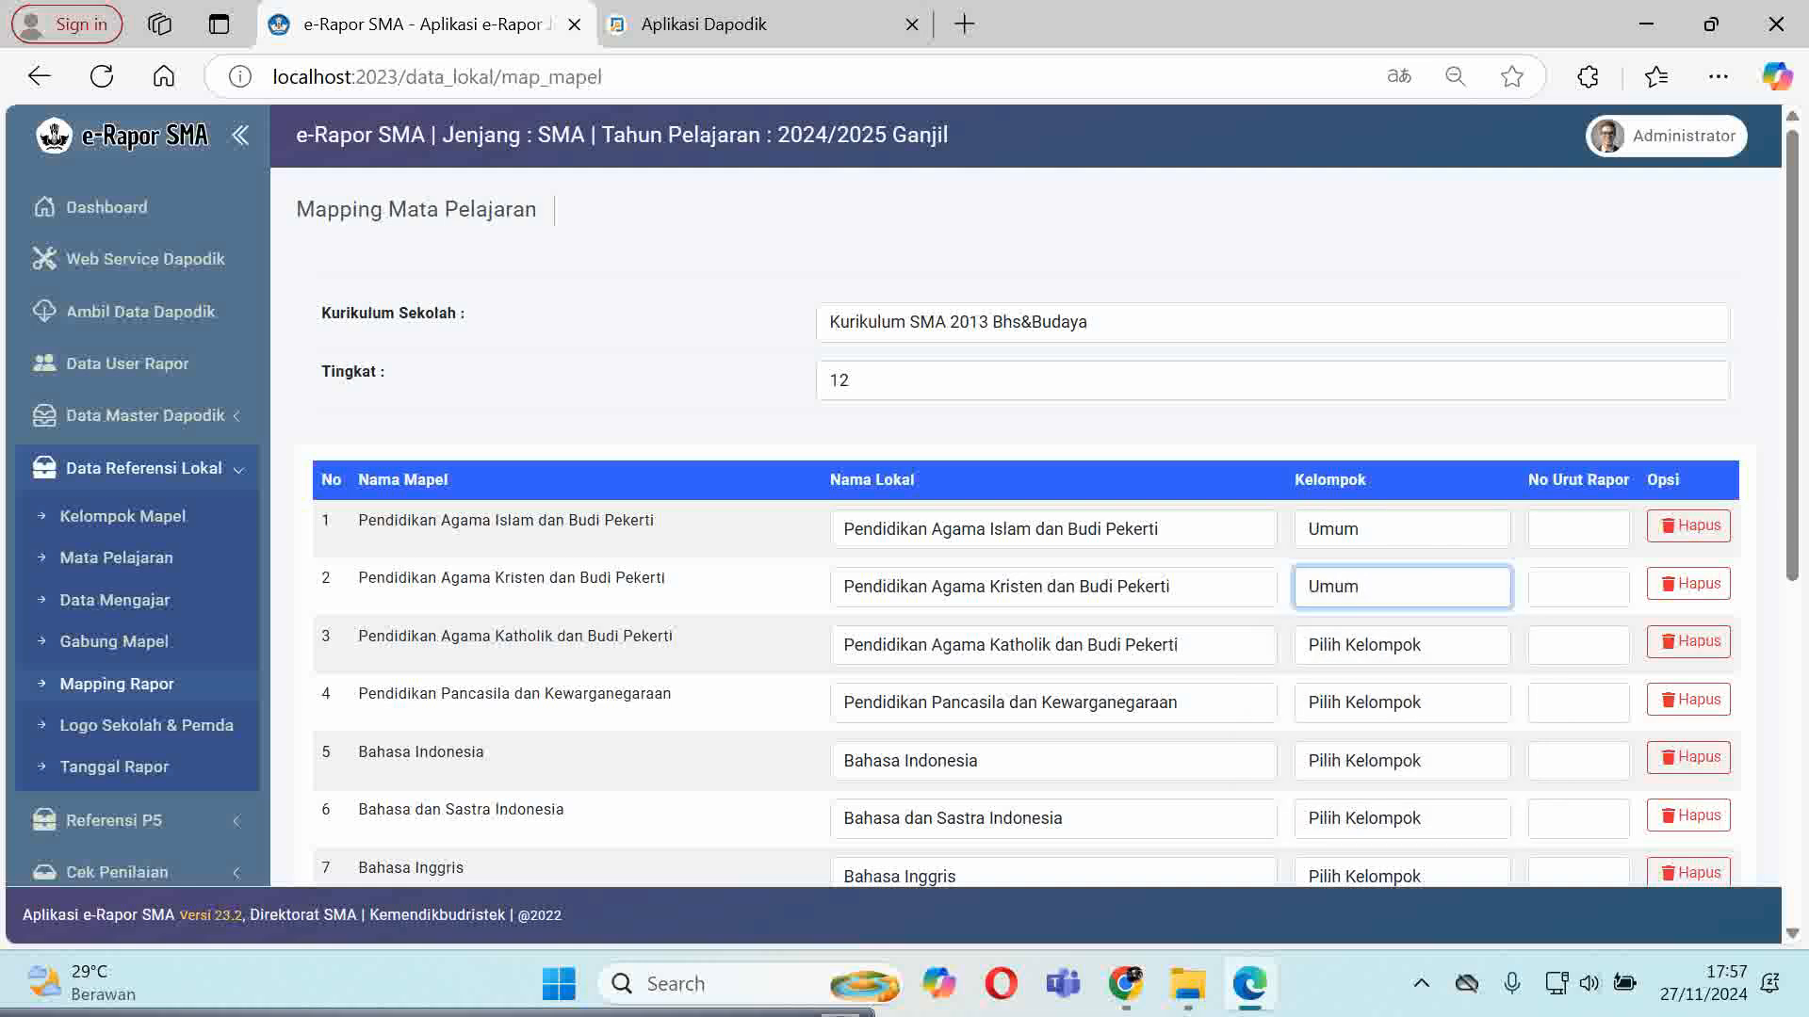
pyautogui.click(1401, 645)
pyautogui.click(1375, 722)
pyautogui.scroll(-2, 1375, 722)
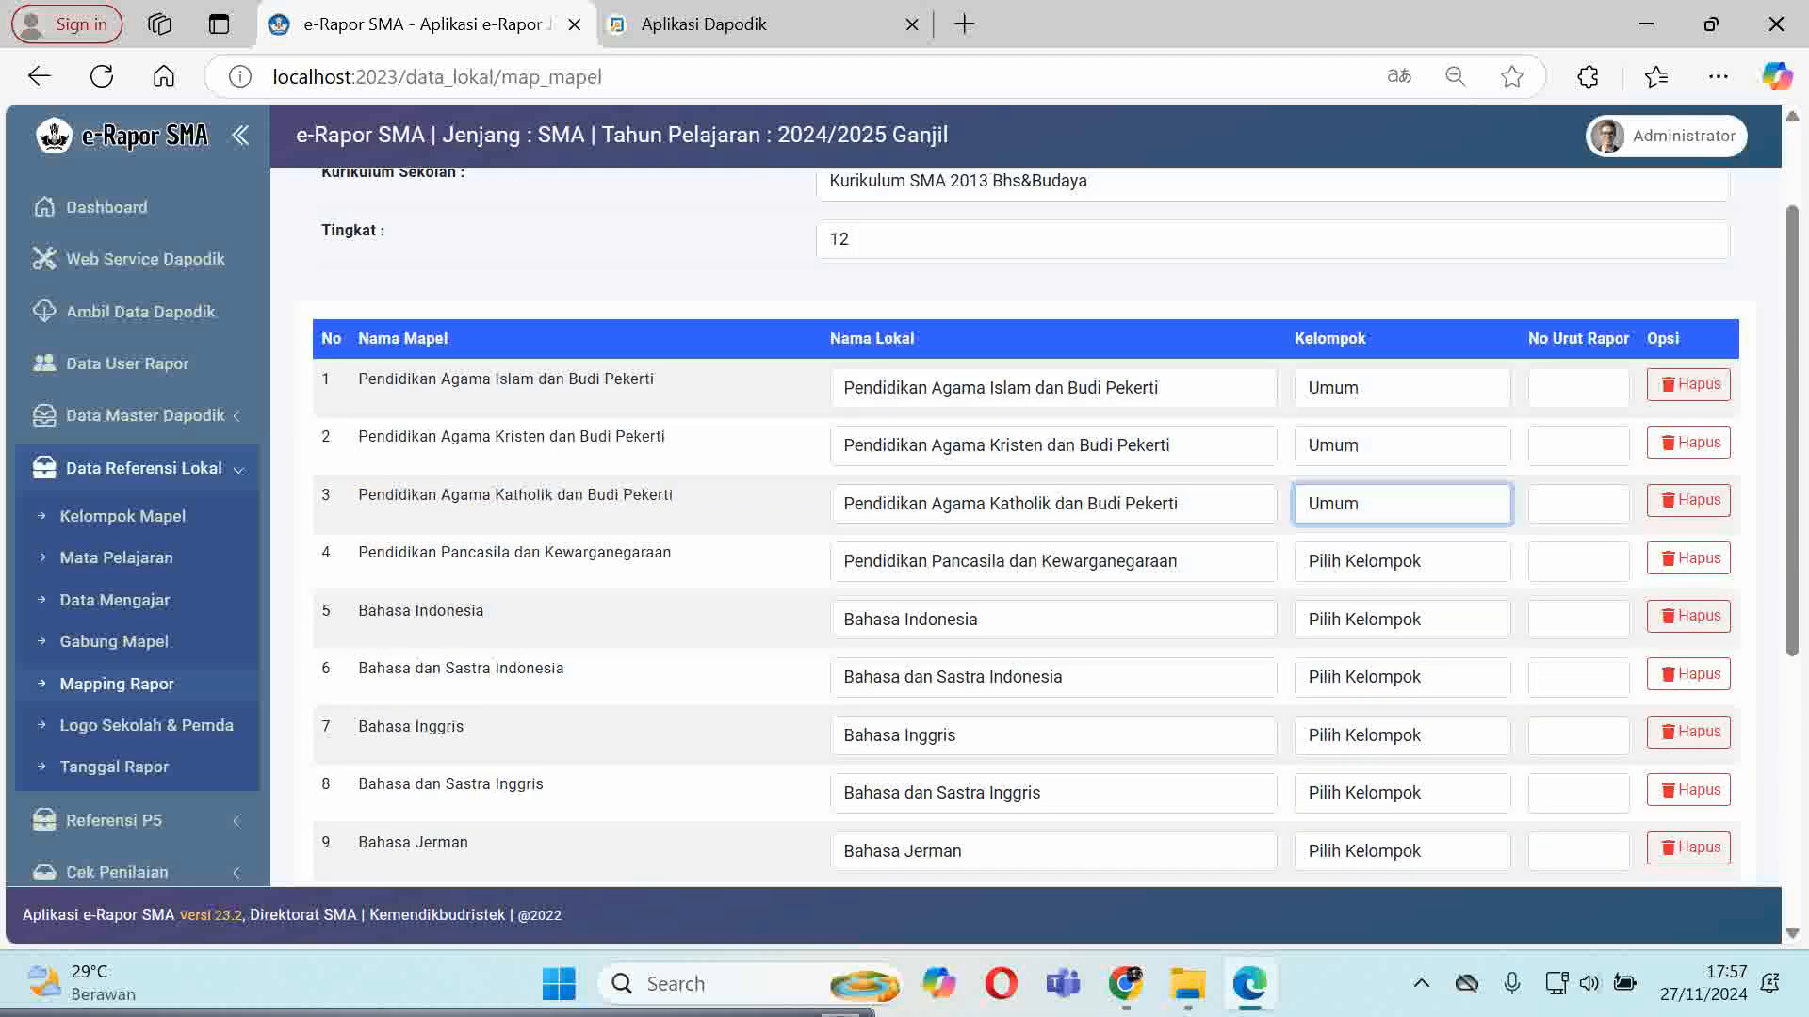
pyautogui.click(1578, 388)
pyautogui.write('1')
pyautogui.click(1578, 446)
pyautogui.write('1')
pyautogui.click(1578, 504)
pyautogui.write('1')
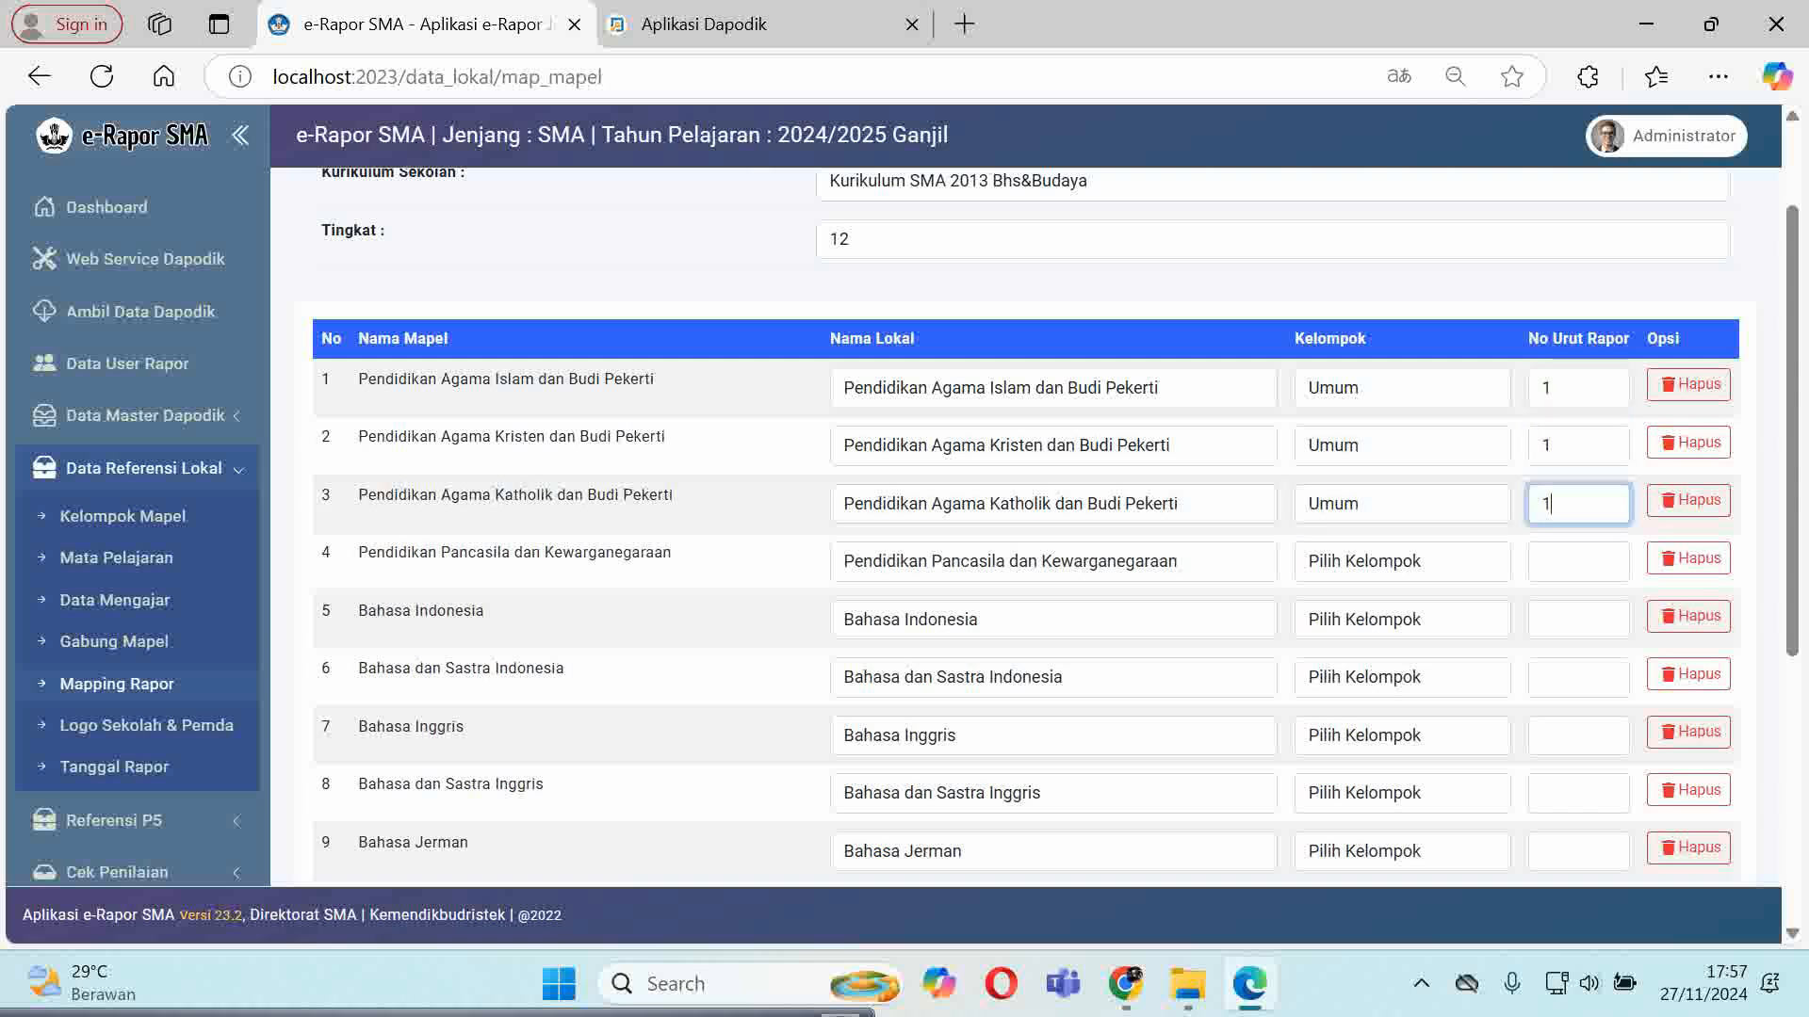
# Step: Assign Pendidikan Pancasila and Bahasa Indonesia to Umum with report orders 2 and 3
pyautogui.click(1402, 561)
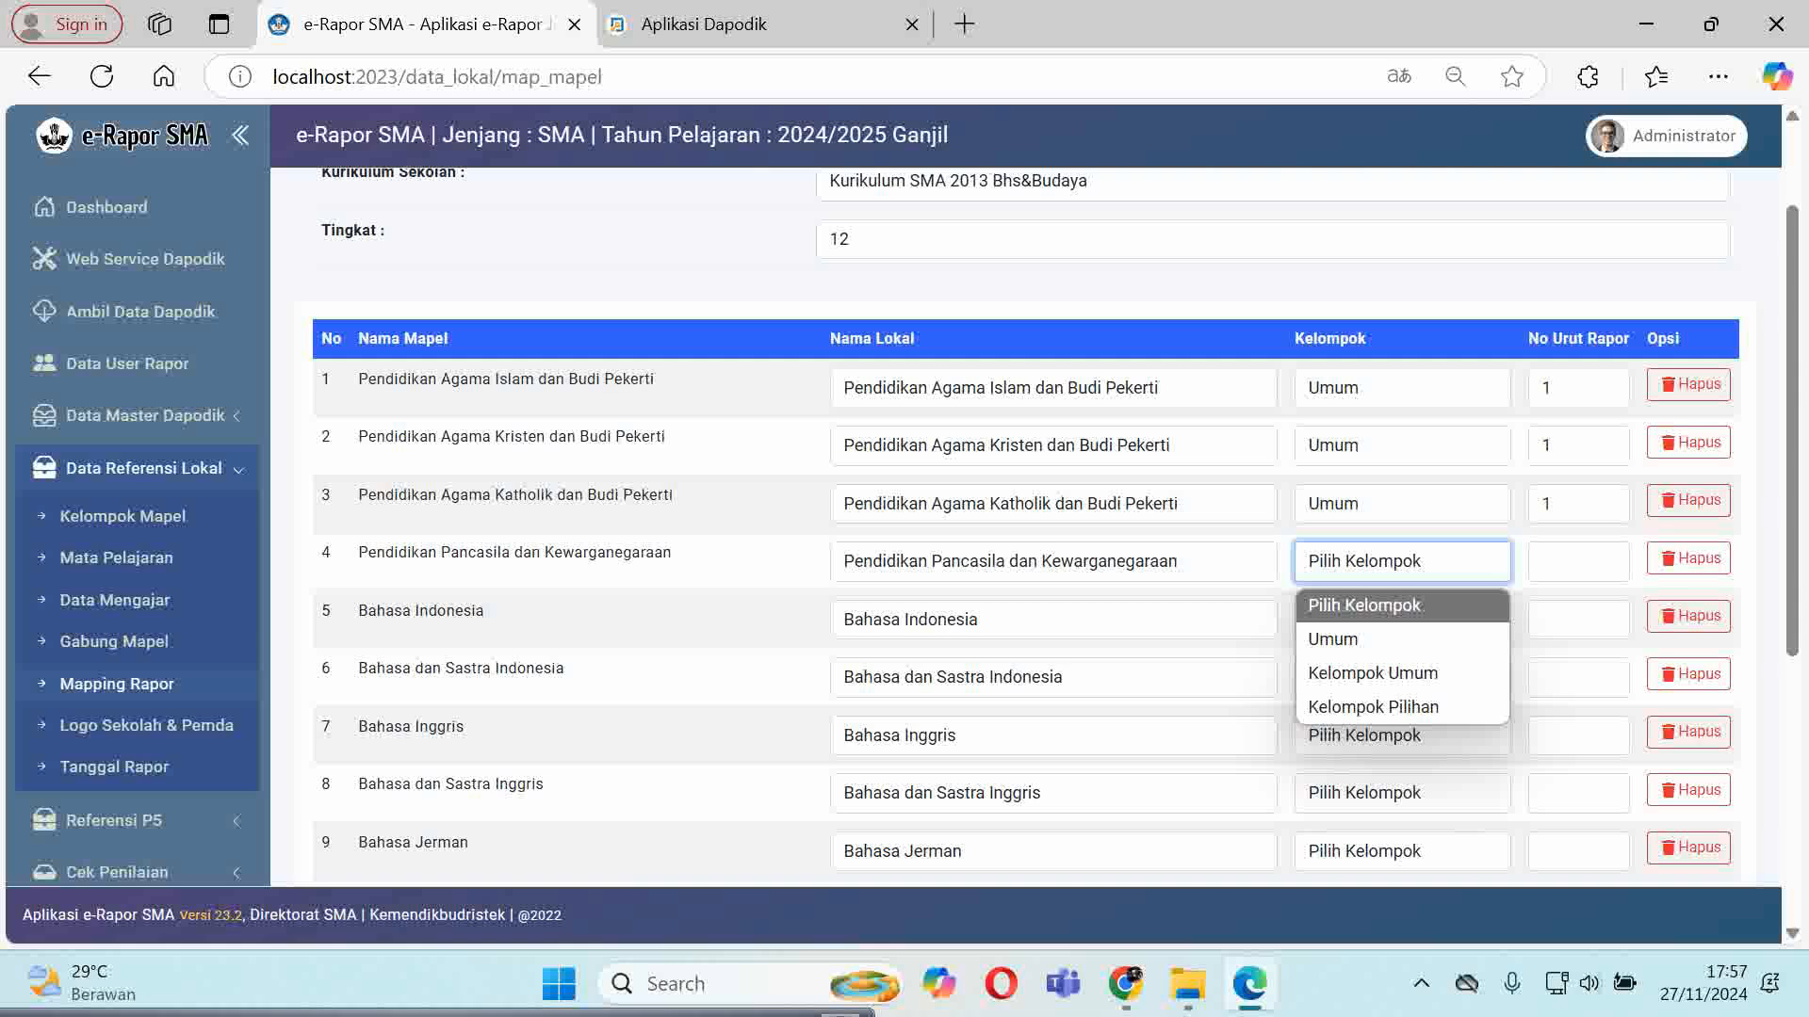
pyautogui.click(1366, 639)
pyautogui.click(1578, 562)
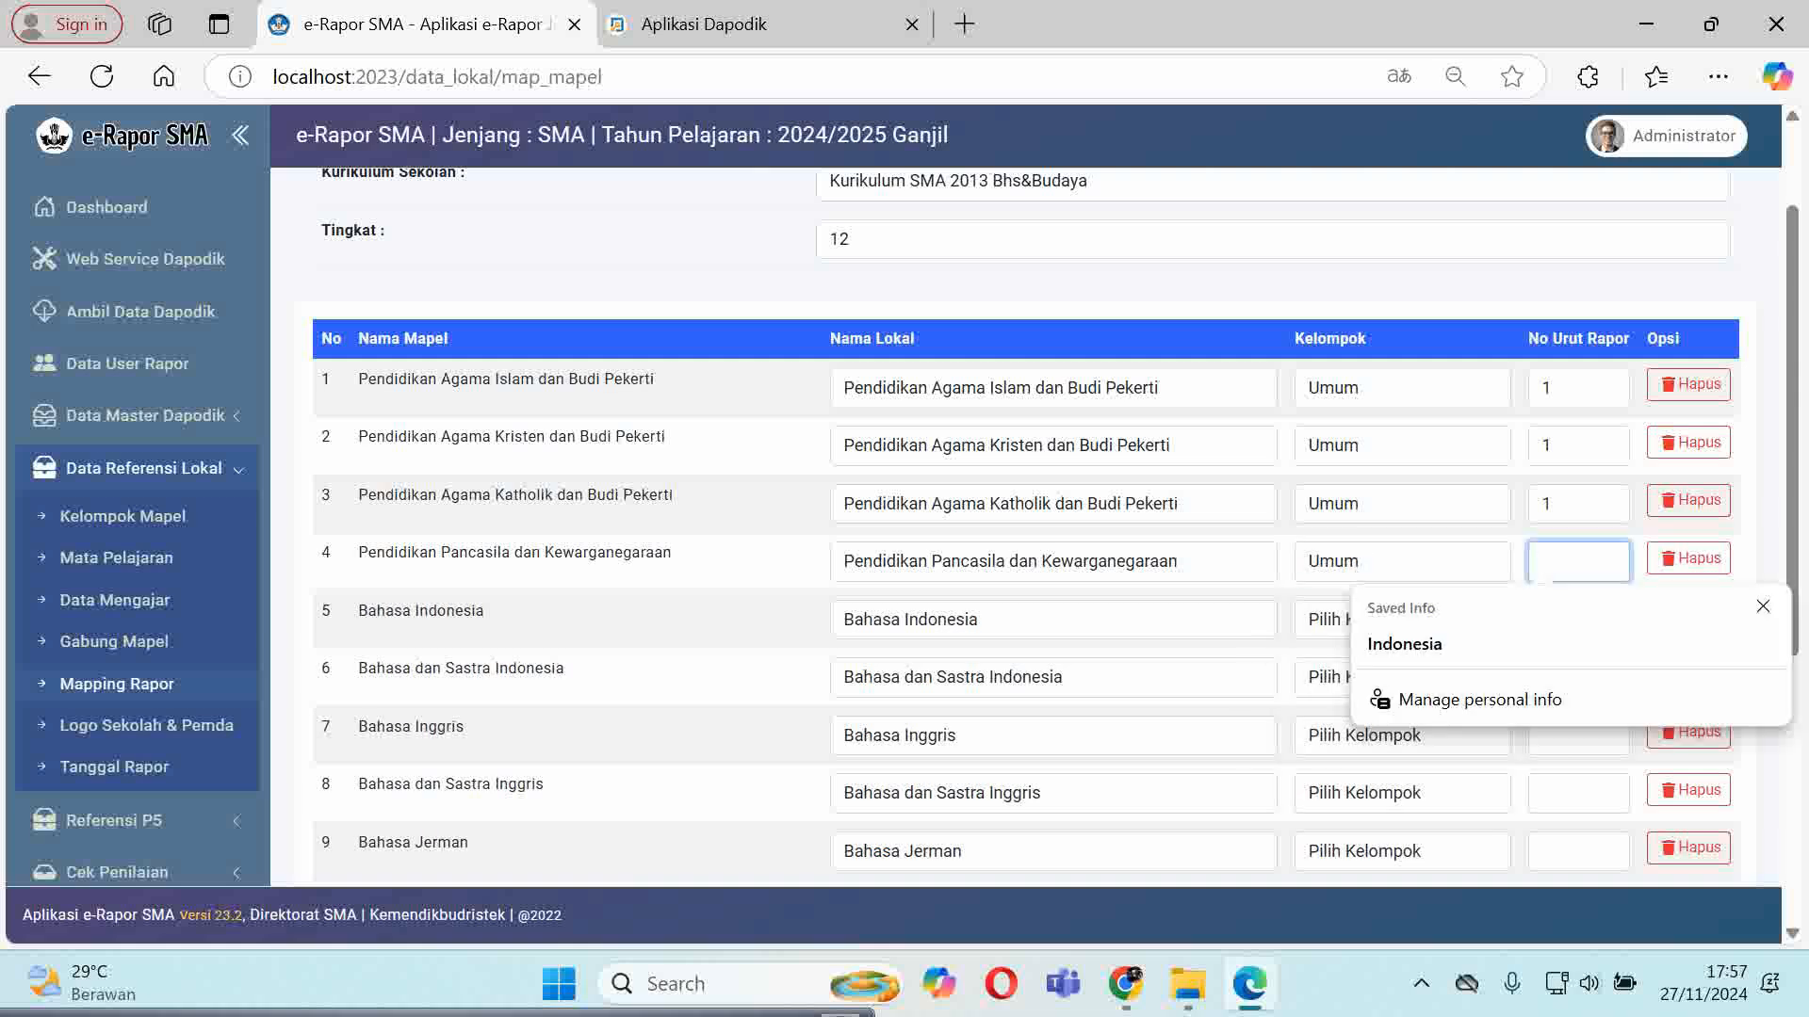
pyautogui.write('2')
pyautogui.click(1401, 619)
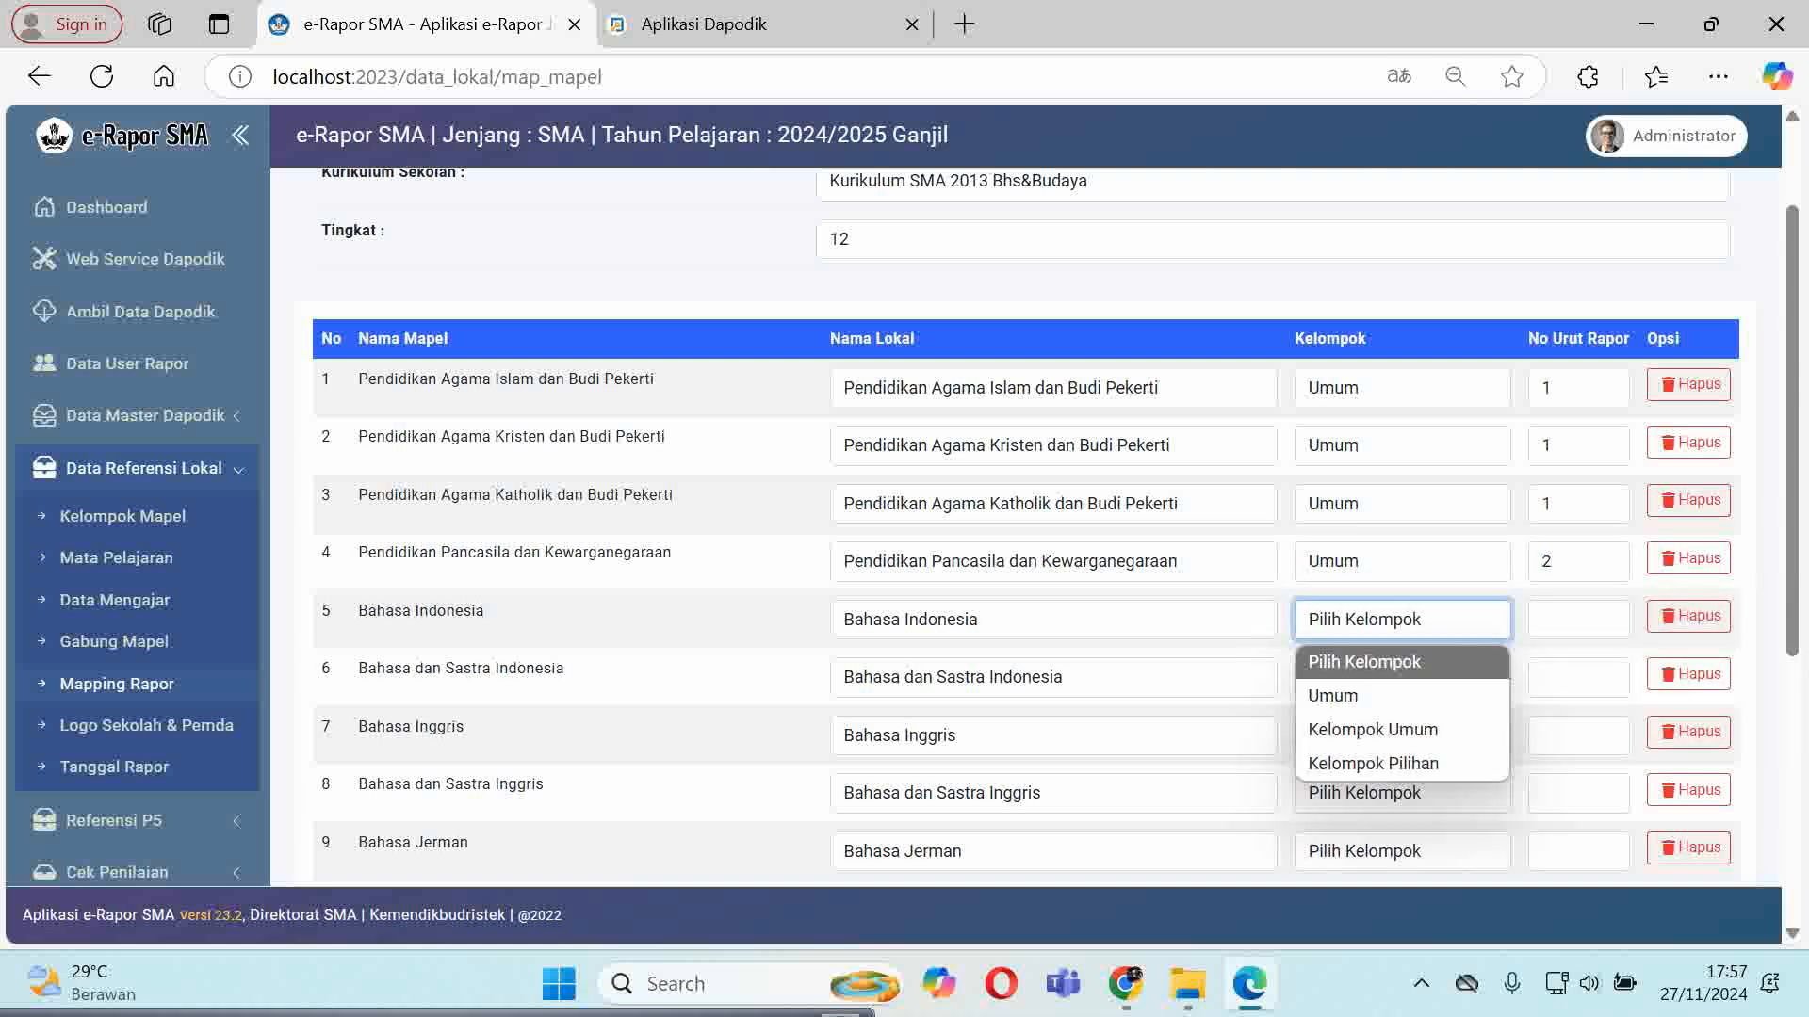
pyautogui.click(1332, 695)
pyautogui.click(1578, 619)
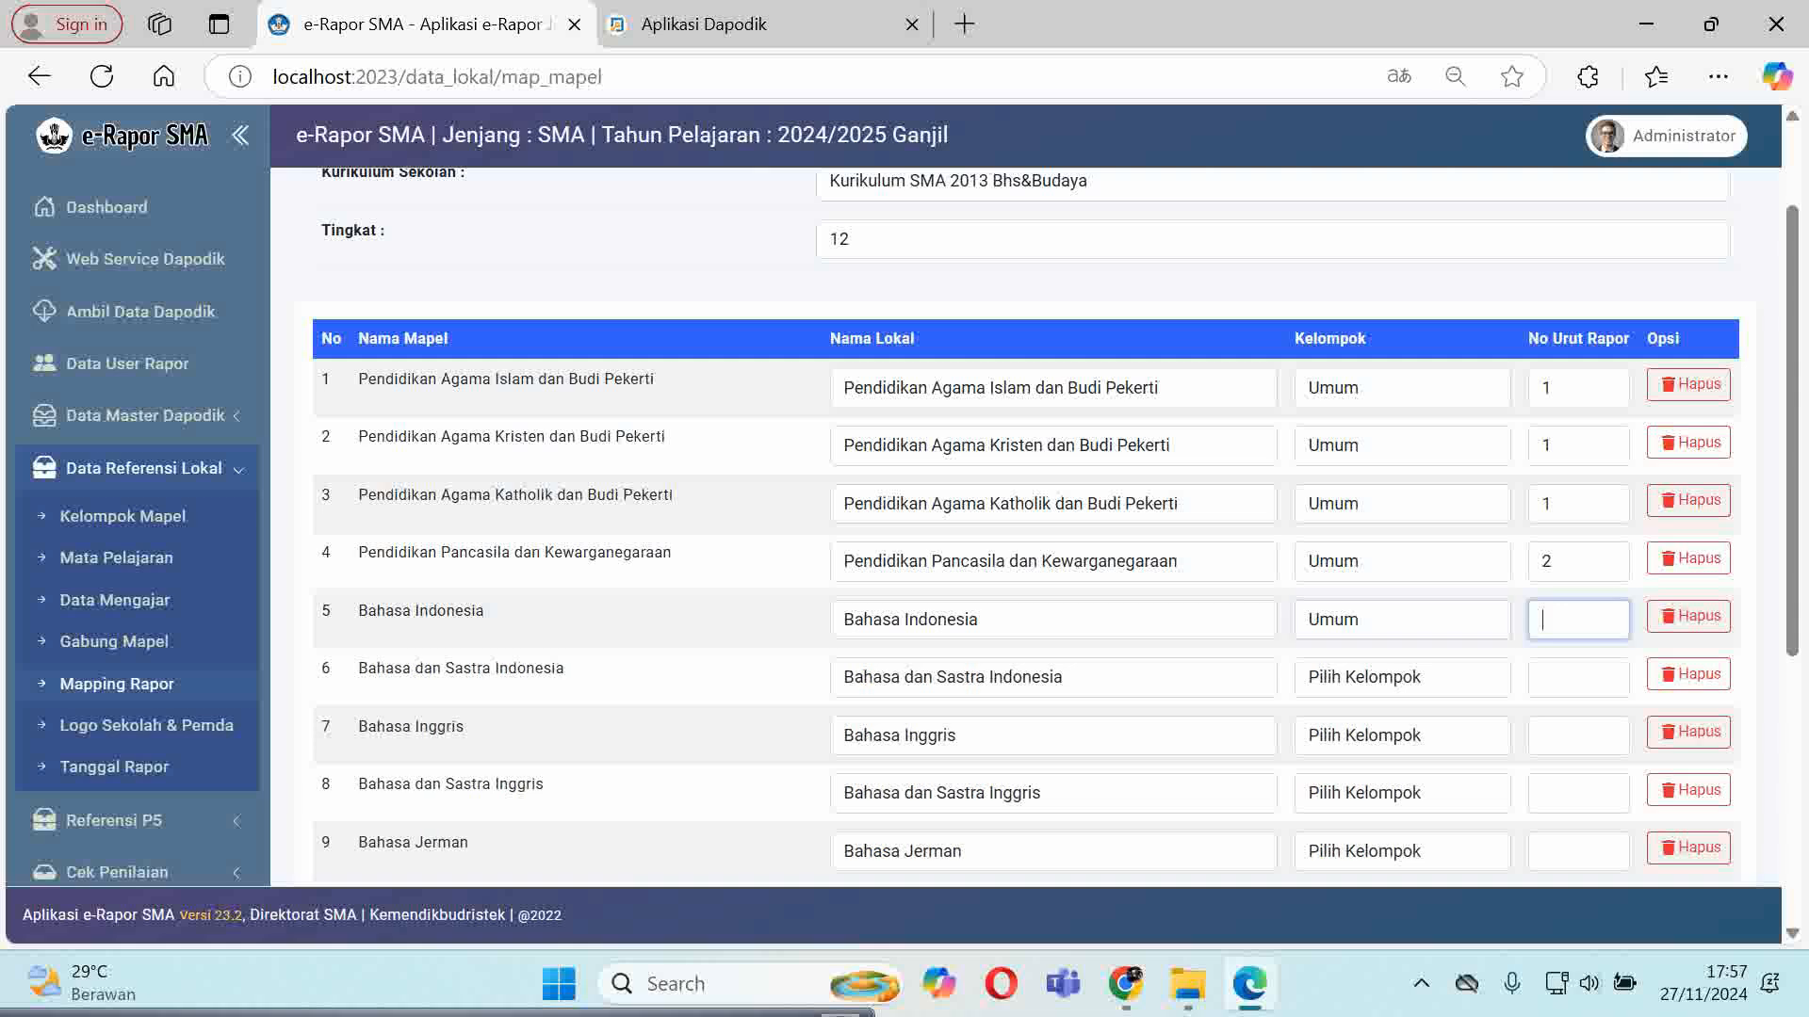
pyautogui.write('3')
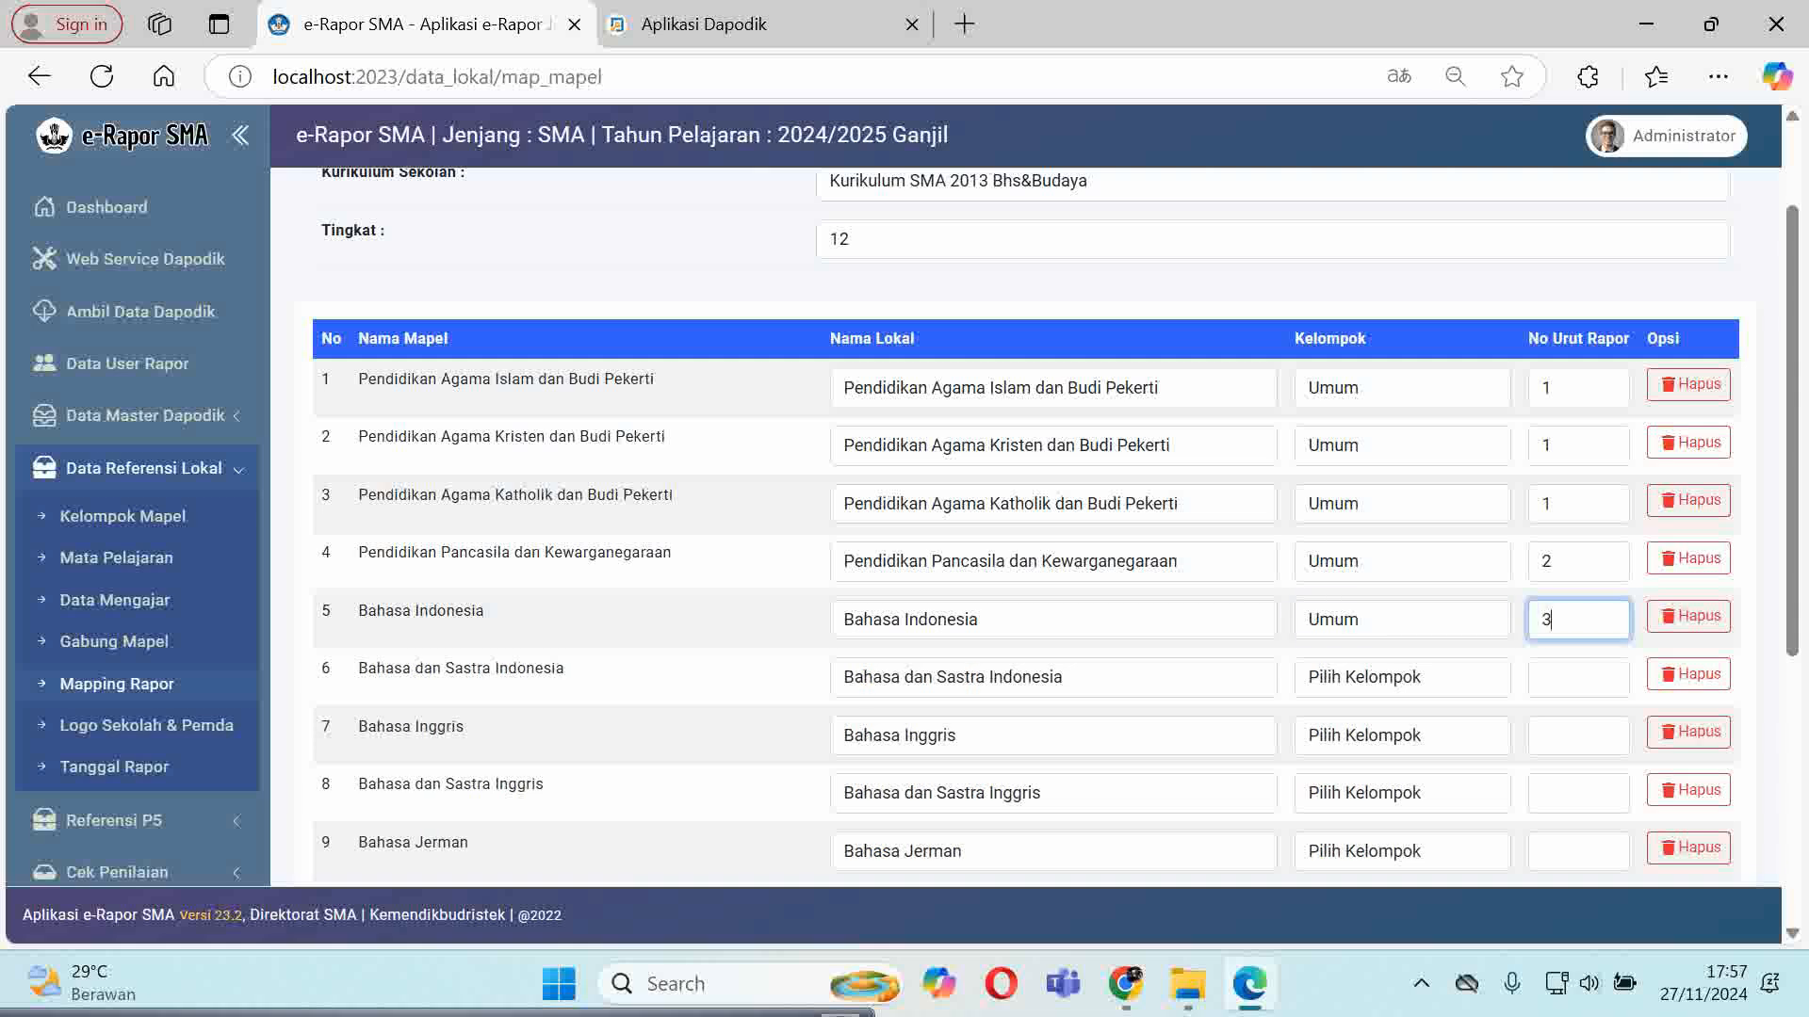
# Step: Assign Bahasa dan Sastra Indonesia and Bahasa Inggris to Umum with orders 4 and 5
pyautogui.click(1402, 677)
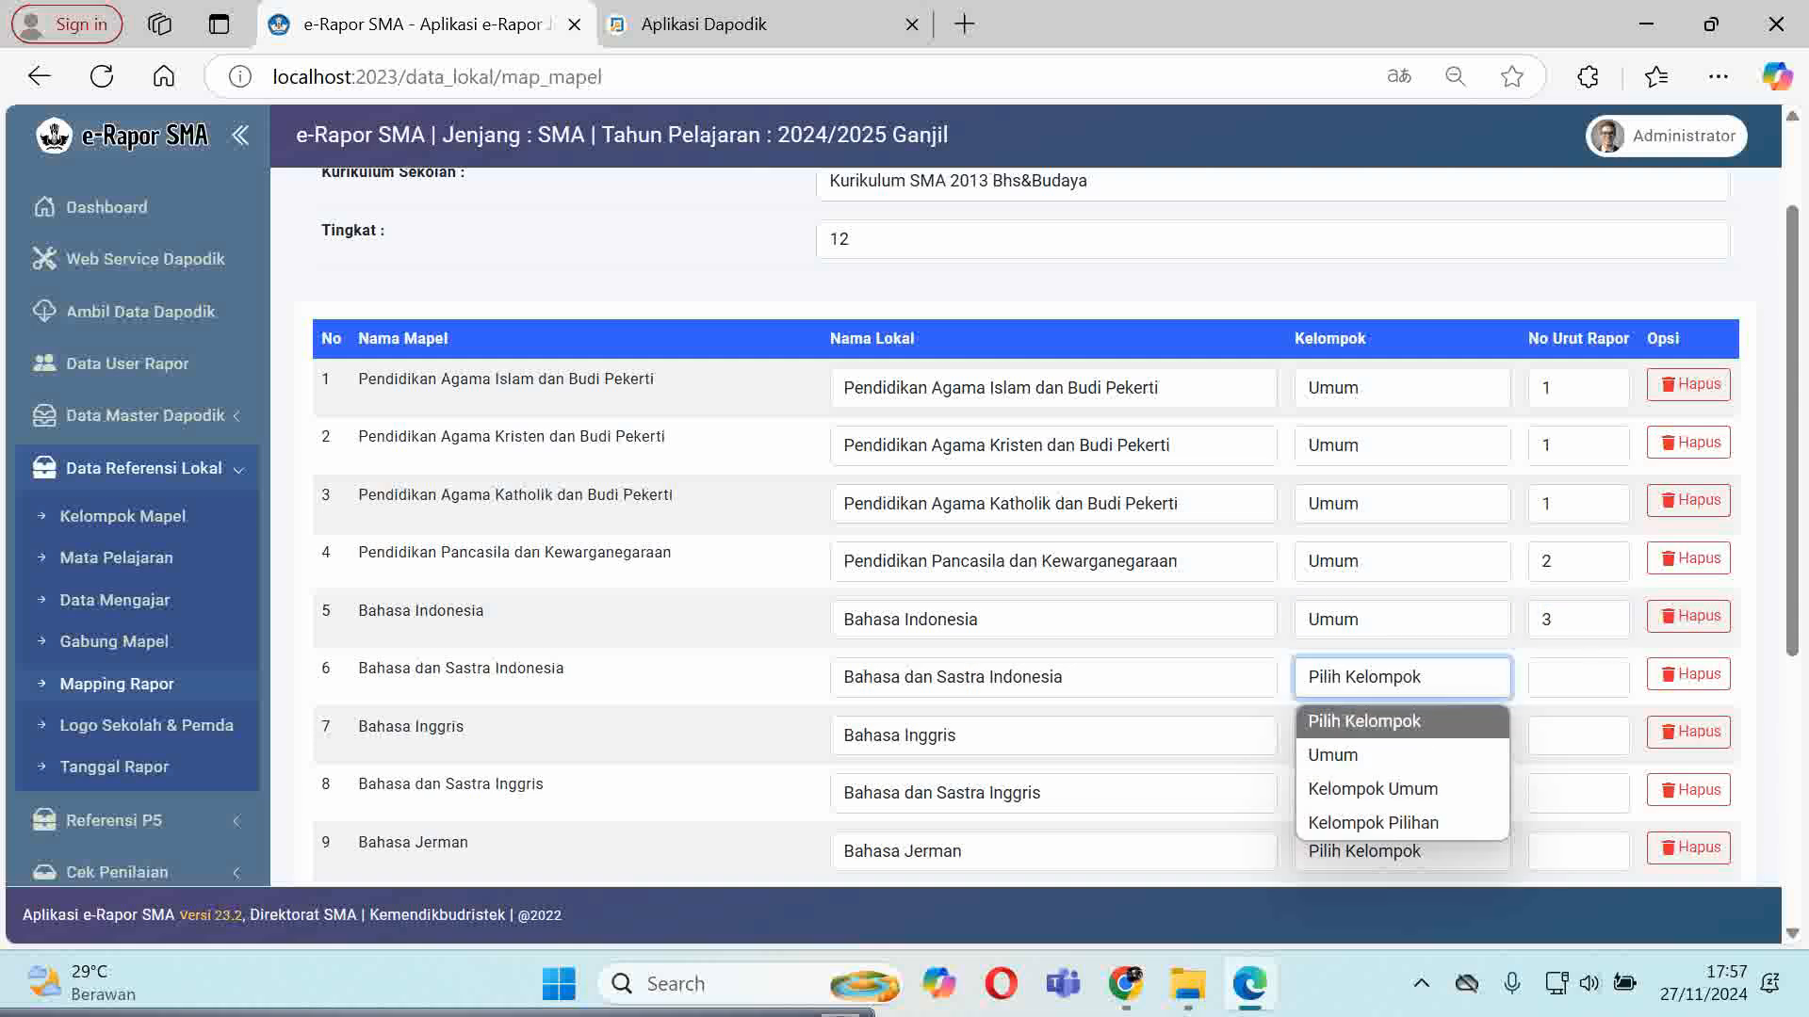
pyautogui.click(1332, 755)
pyautogui.click(1578, 677)
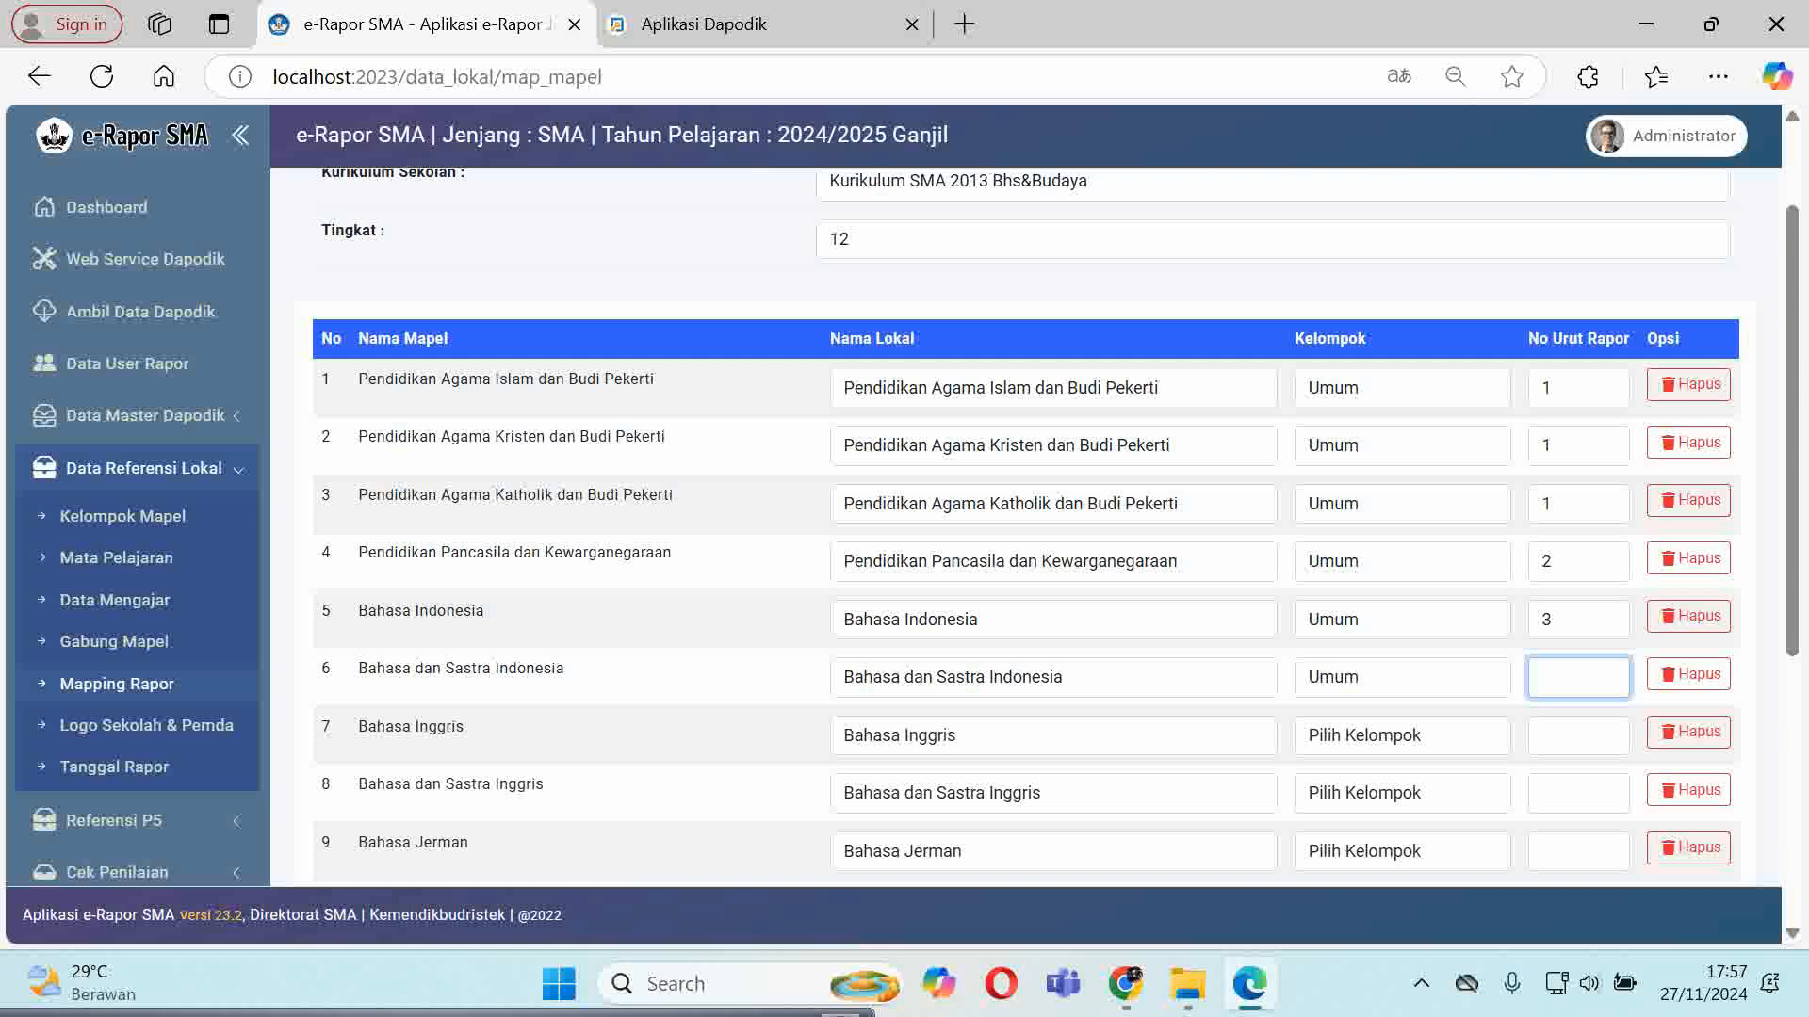
pyautogui.write('4')
pyautogui.click(1401, 735)
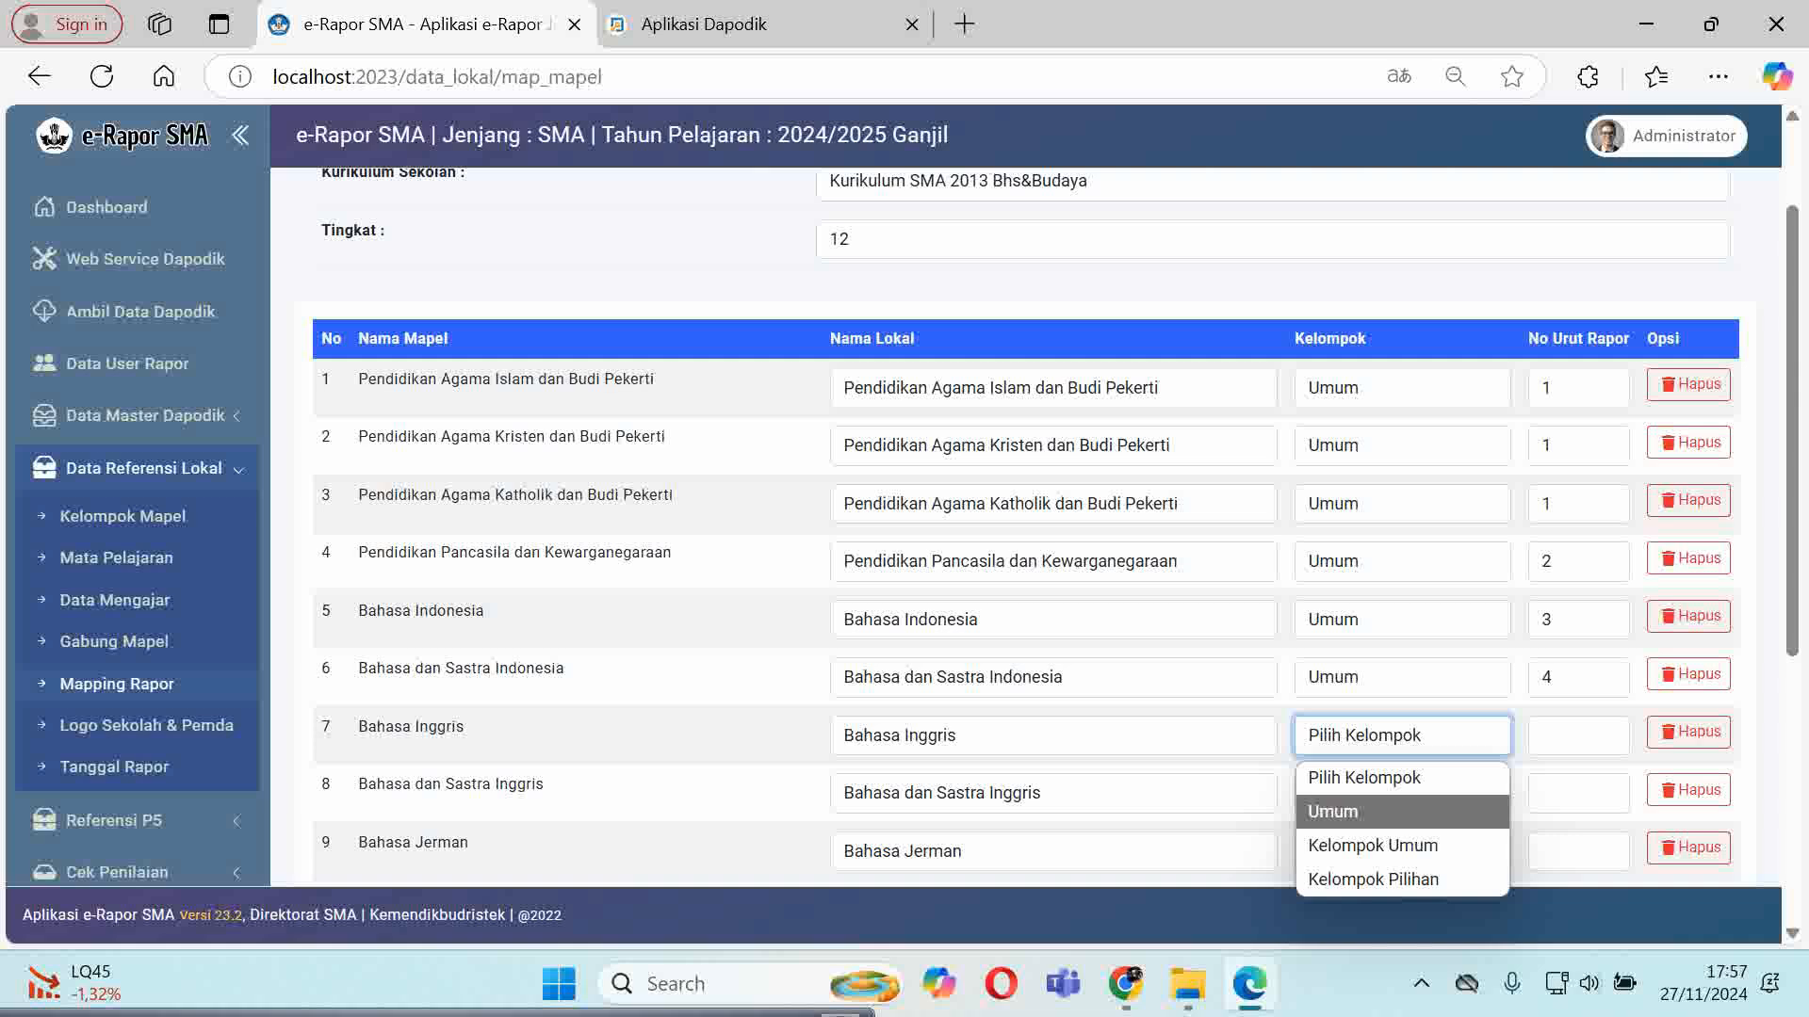
pyautogui.press('Return')
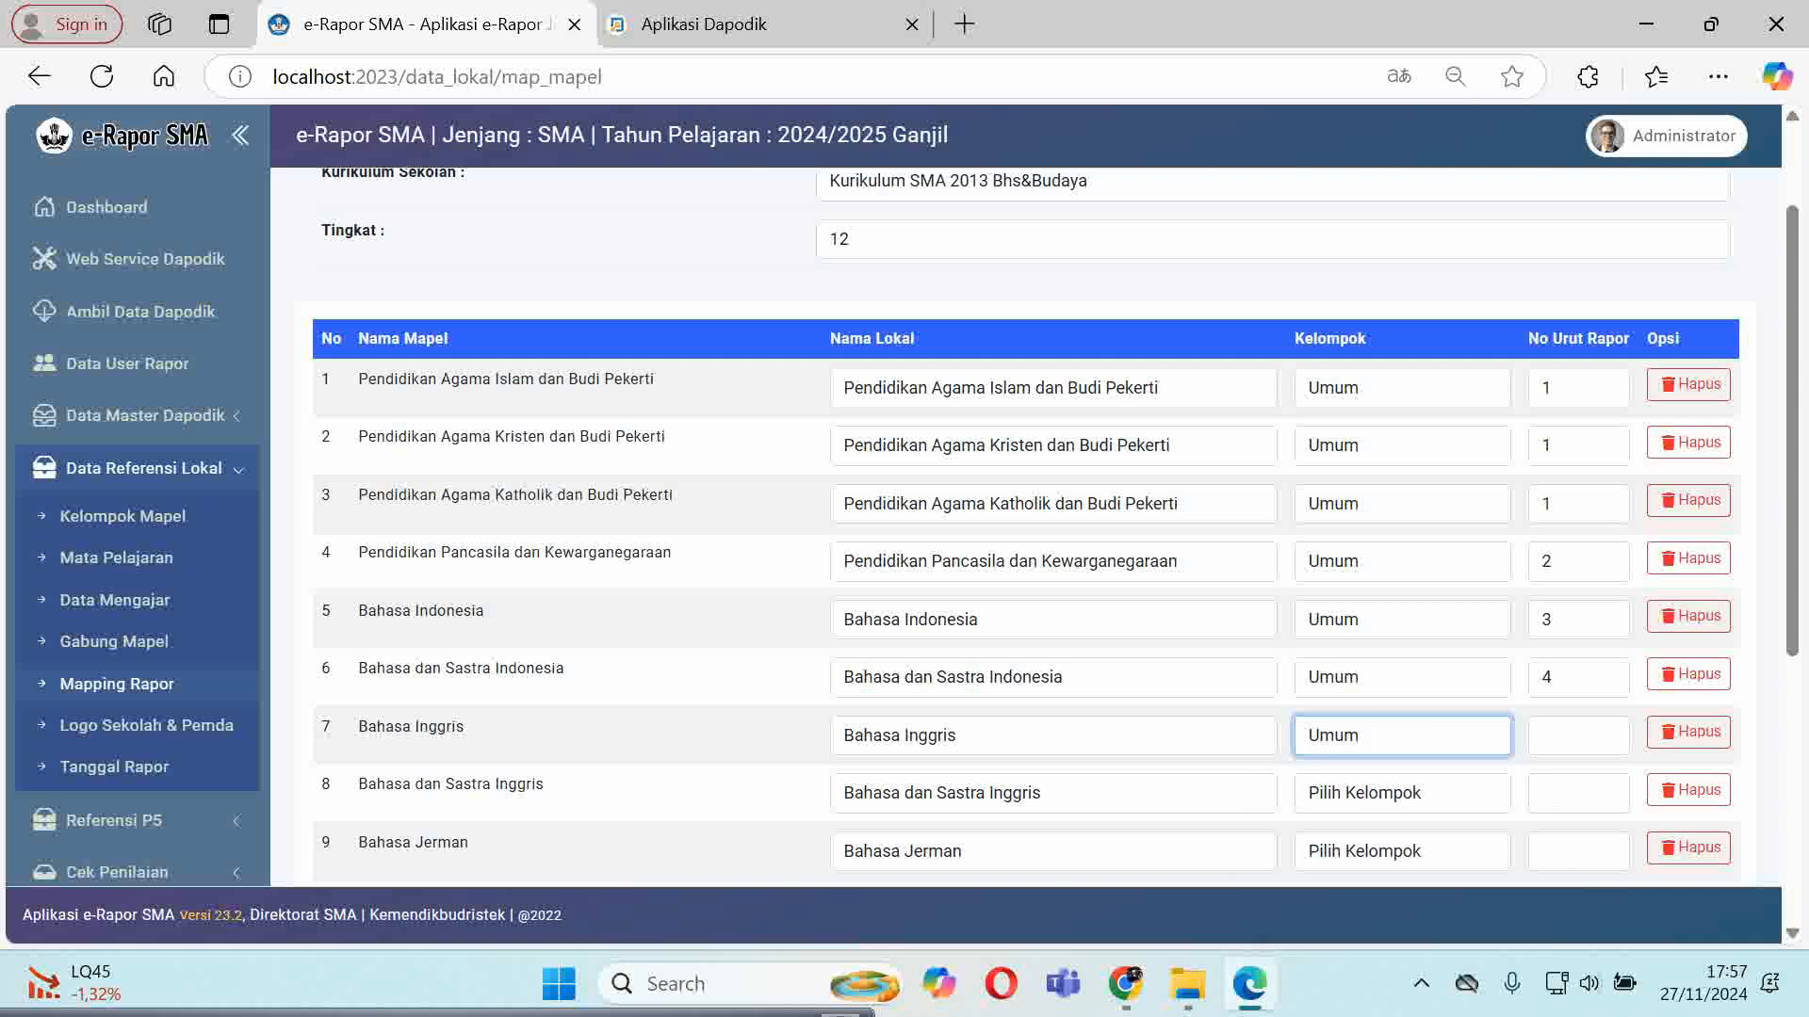
pyautogui.click(1578, 736)
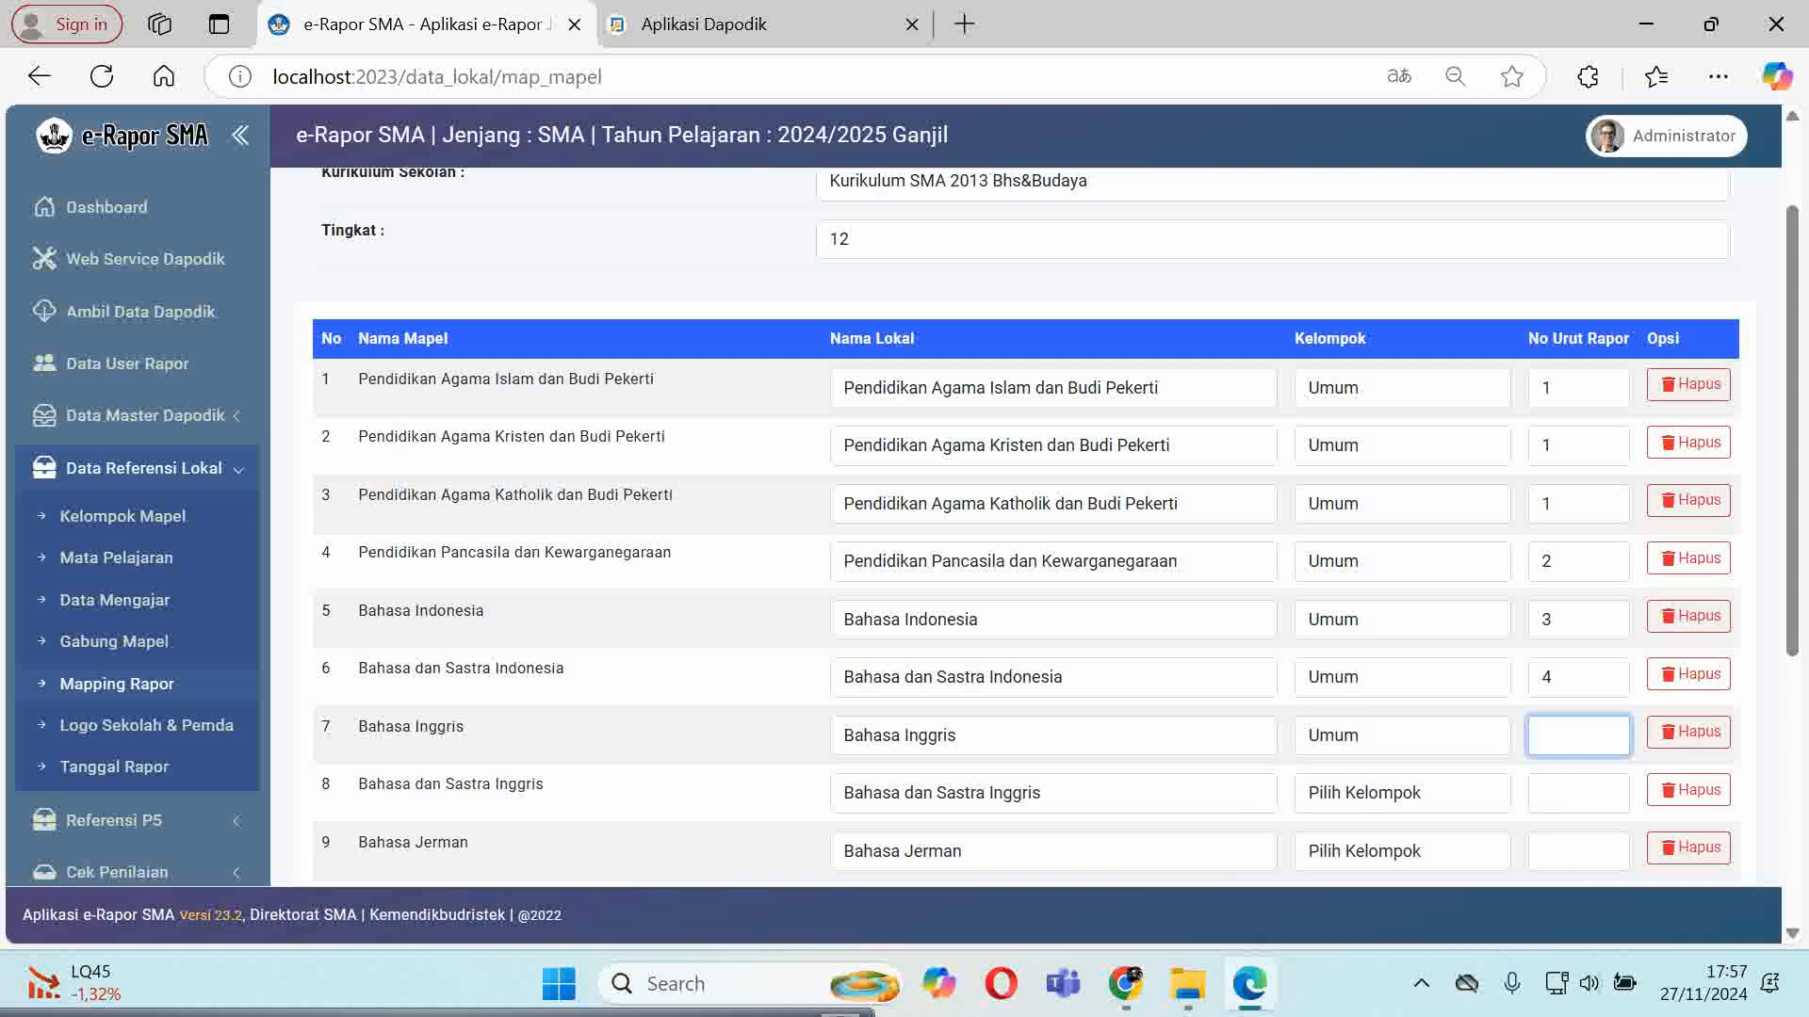
pyautogui.write('5')
pyautogui.scroll(-3, 1036, 528)
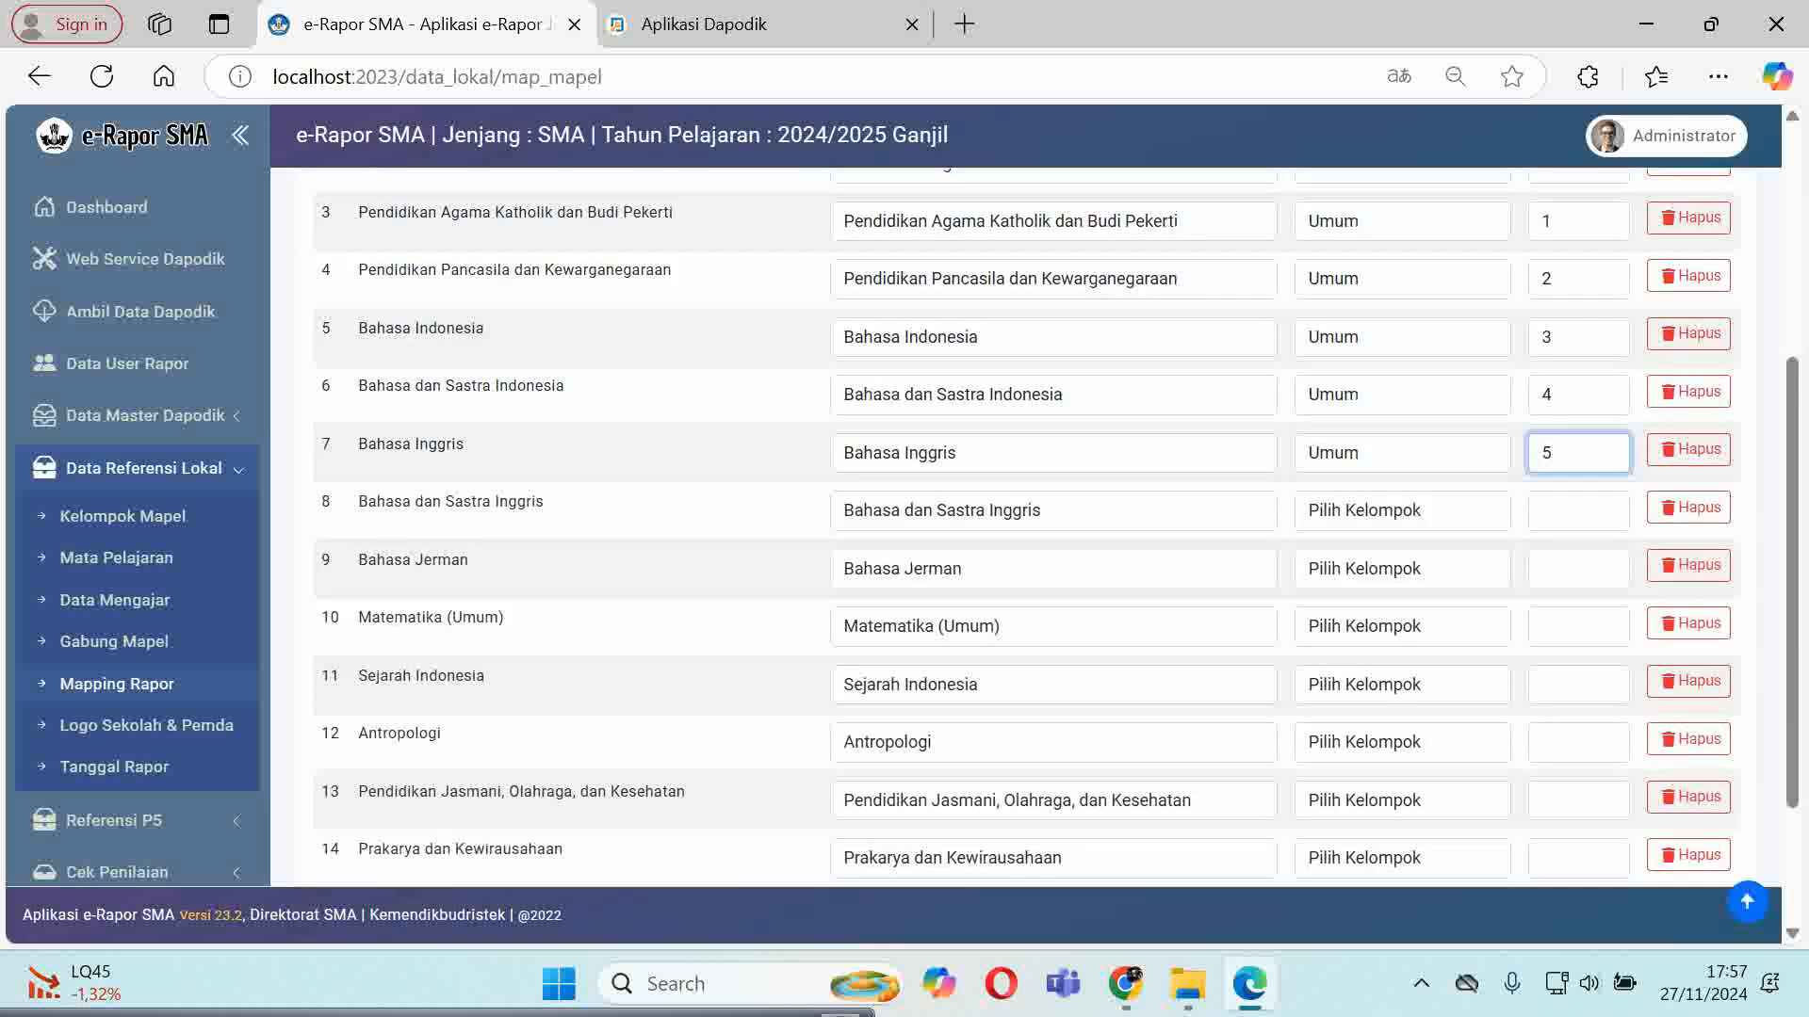
# Step: Assign Bahasa dan Sastra Inggris and Bahasa Jerman to Umum with report orders 6 and 7
pyautogui.click(1402, 510)
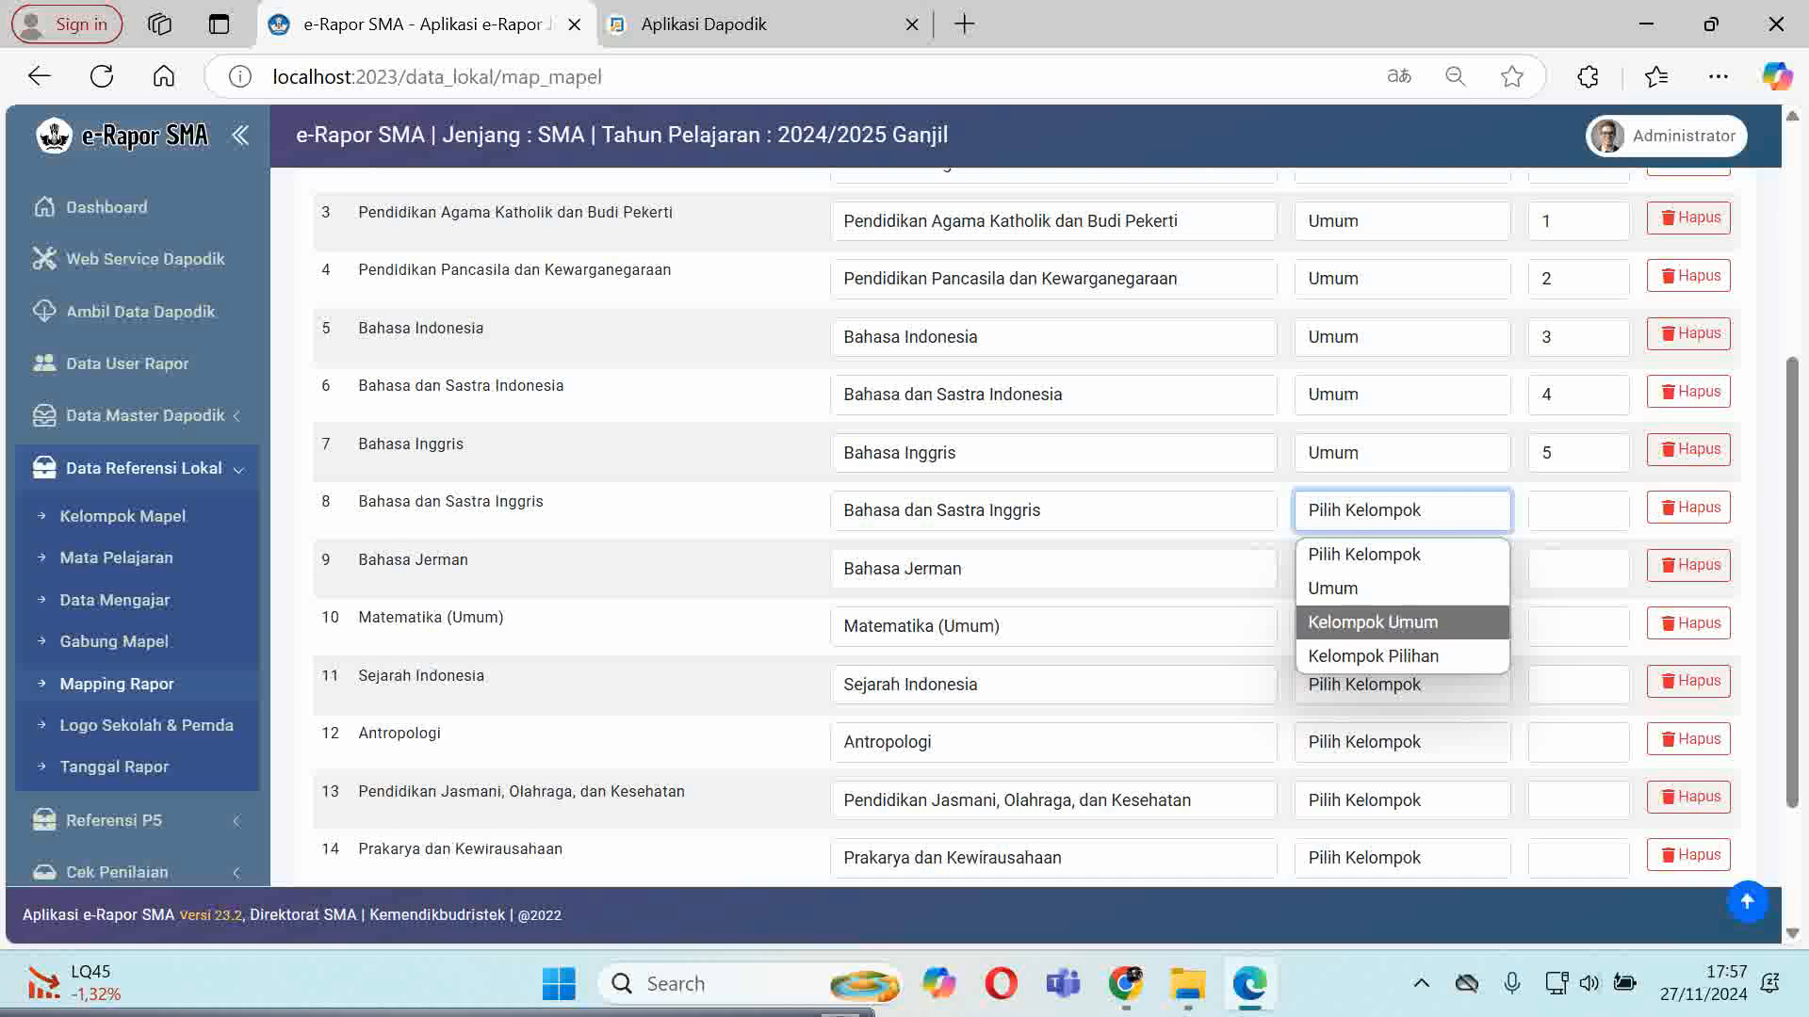
pyautogui.press('Return')
pyautogui.click(1579, 511)
pyautogui.write('6')
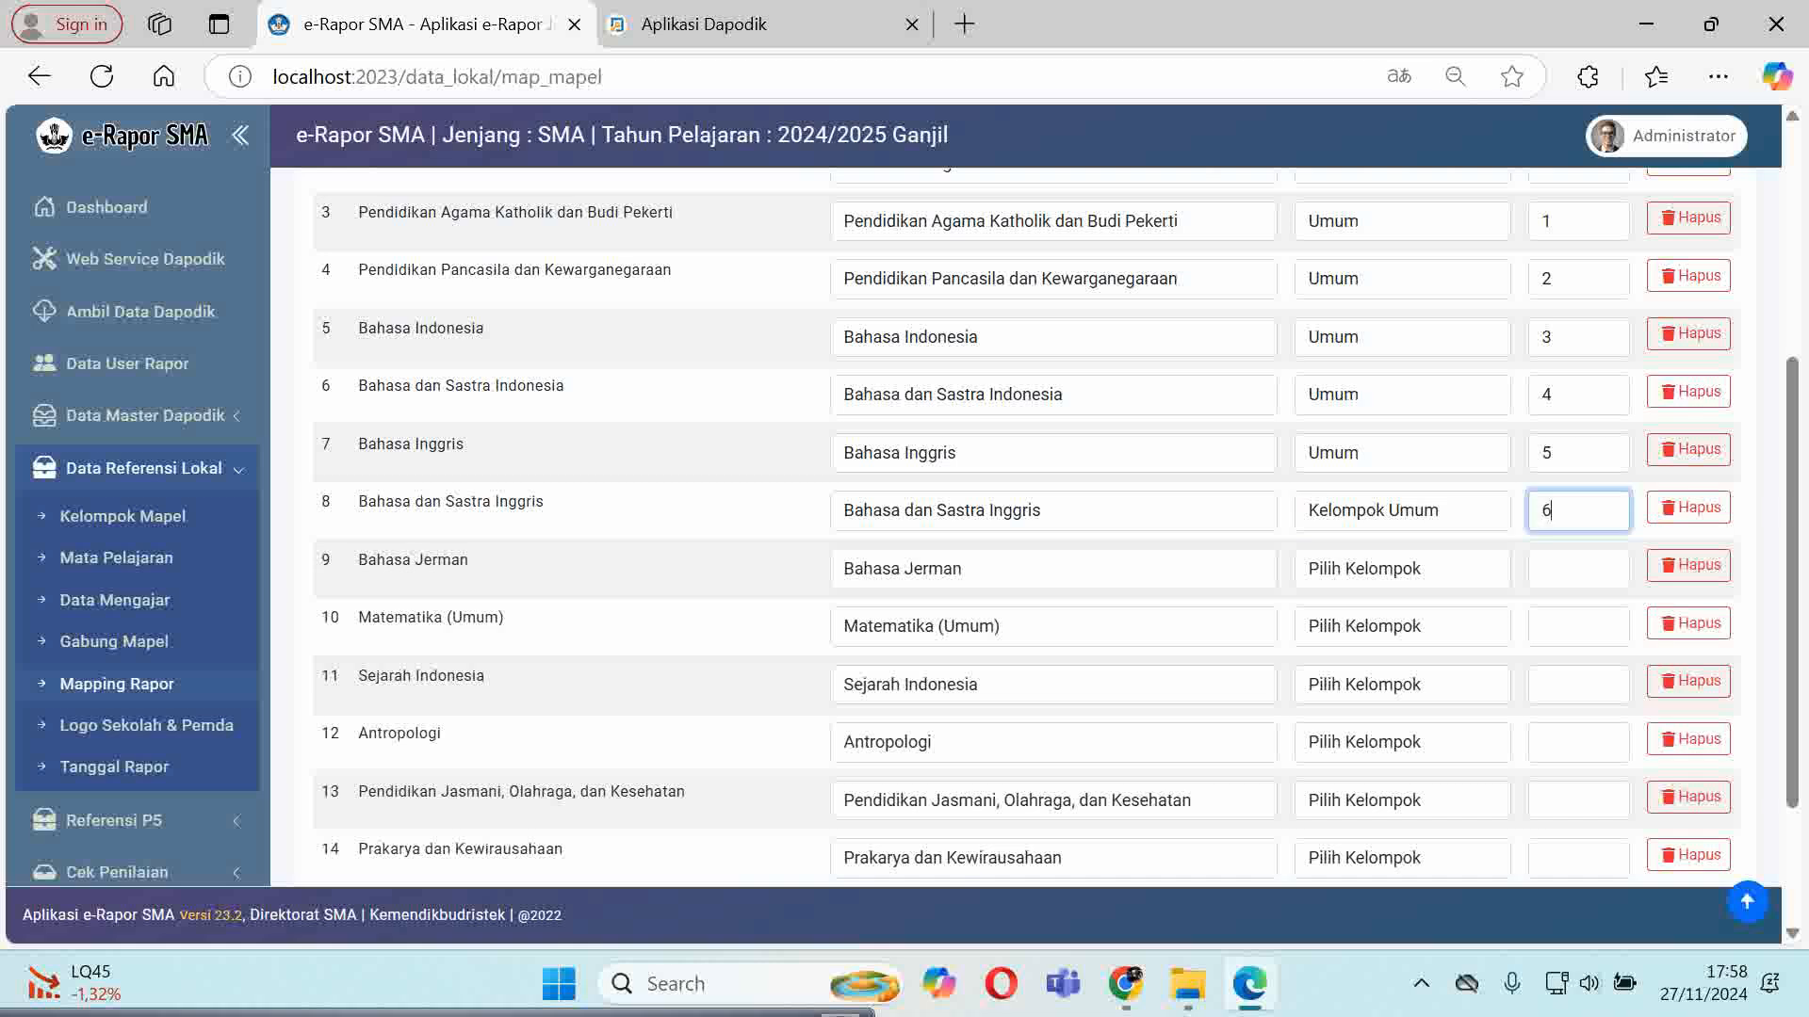
pyautogui.click(1402, 569)
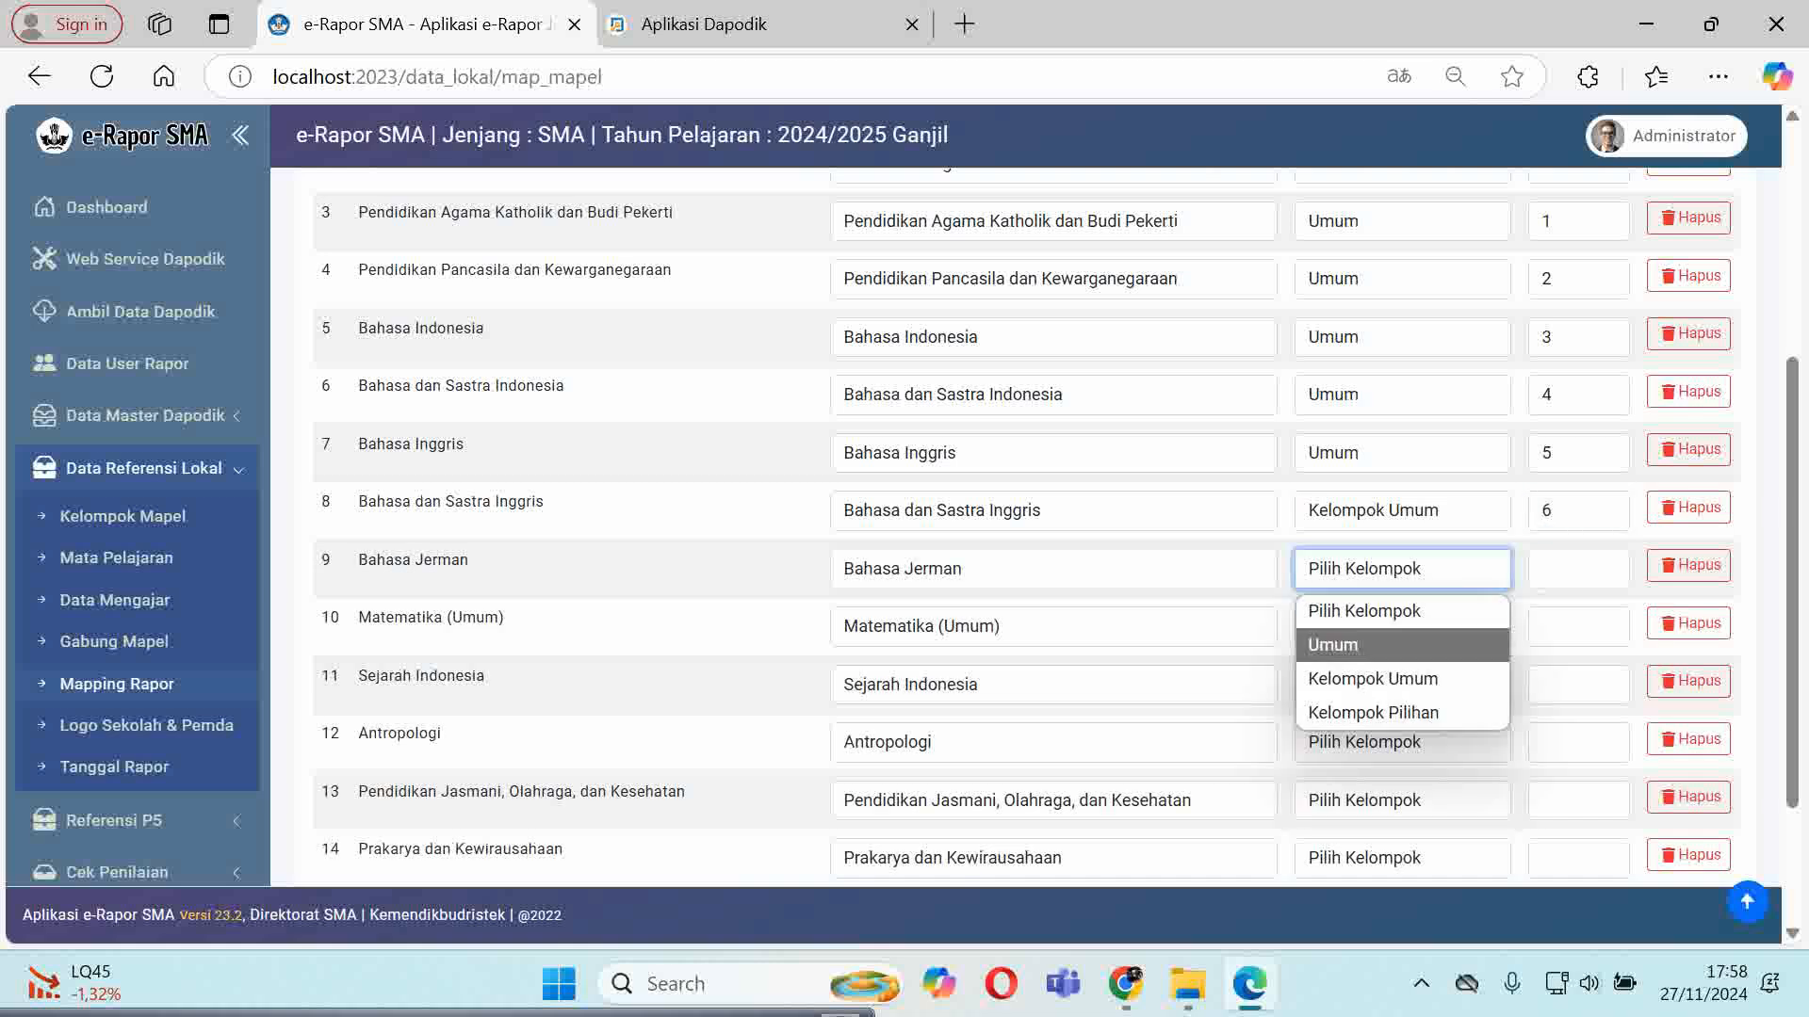
pyautogui.click(1373, 679)
pyautogui.click(1579, 569)
pyautogui.write('7')
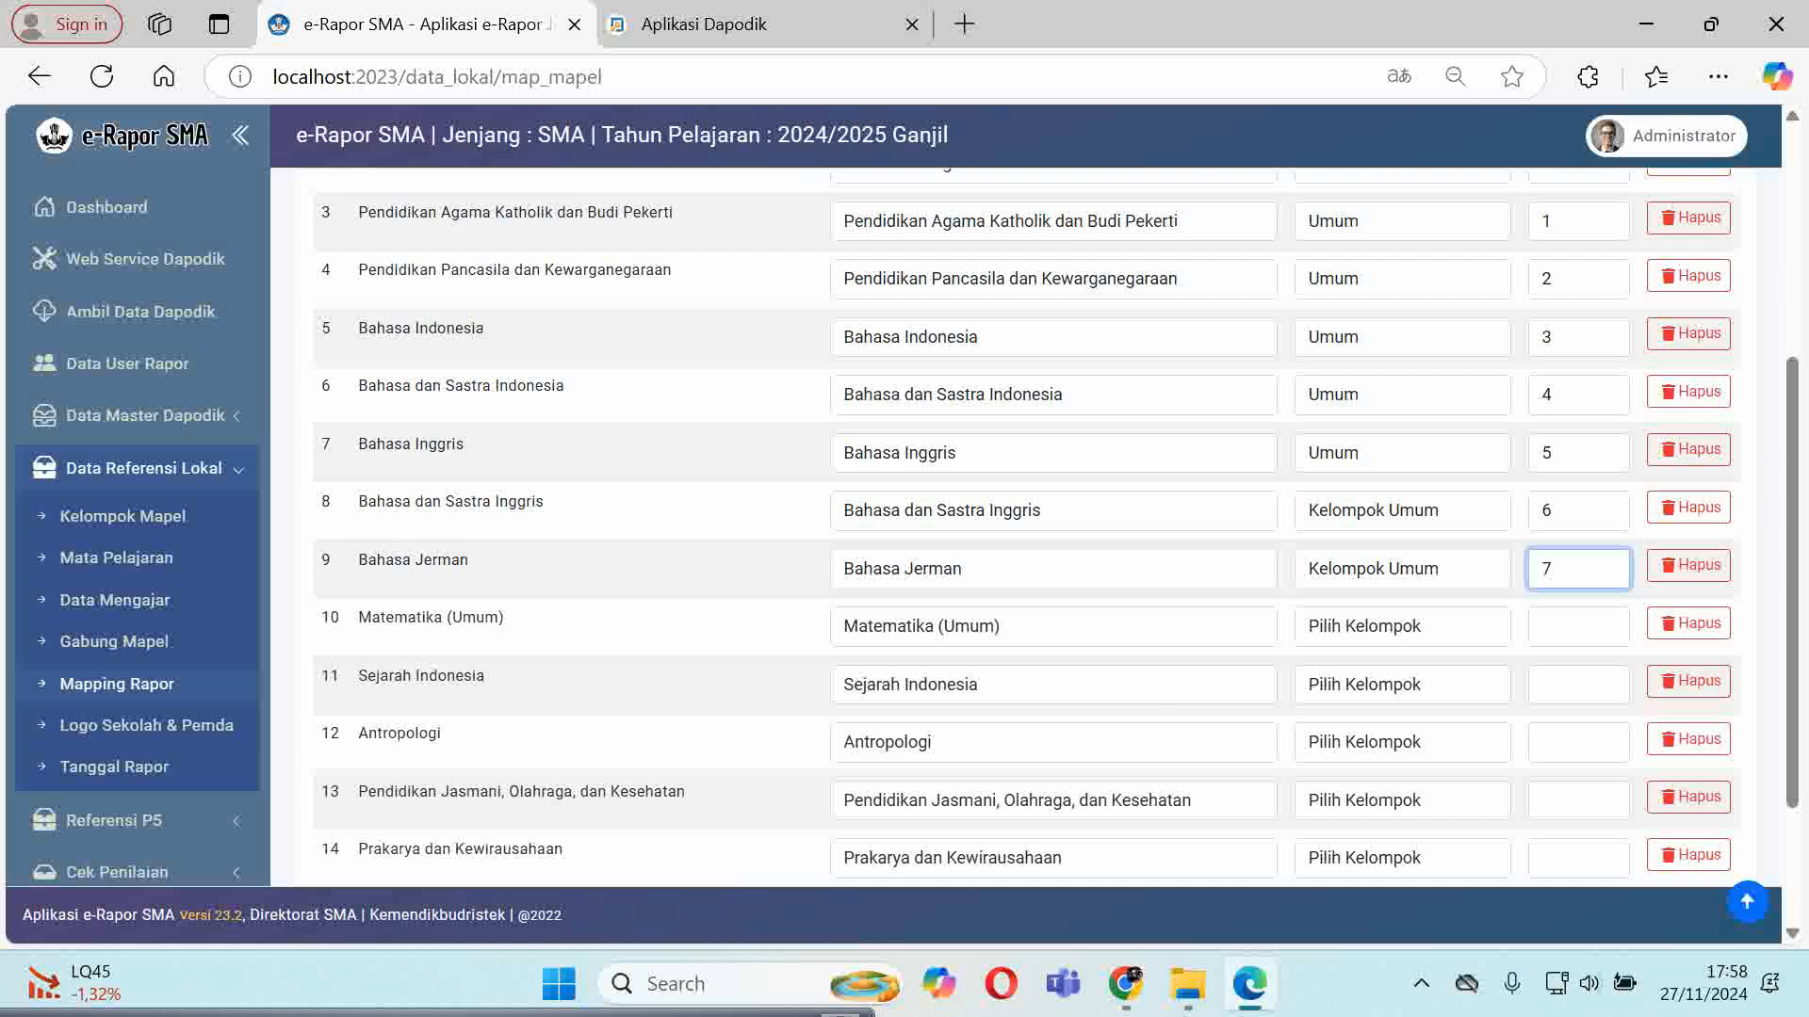
# Step: Assign Matematika (Umum) and Sejarah Indonesia to Umum with report orders 8 and 9
pyautogui.click(1401, 627)
pyautogui.click(1372, 705)
pyautogui.click(1579, 627)
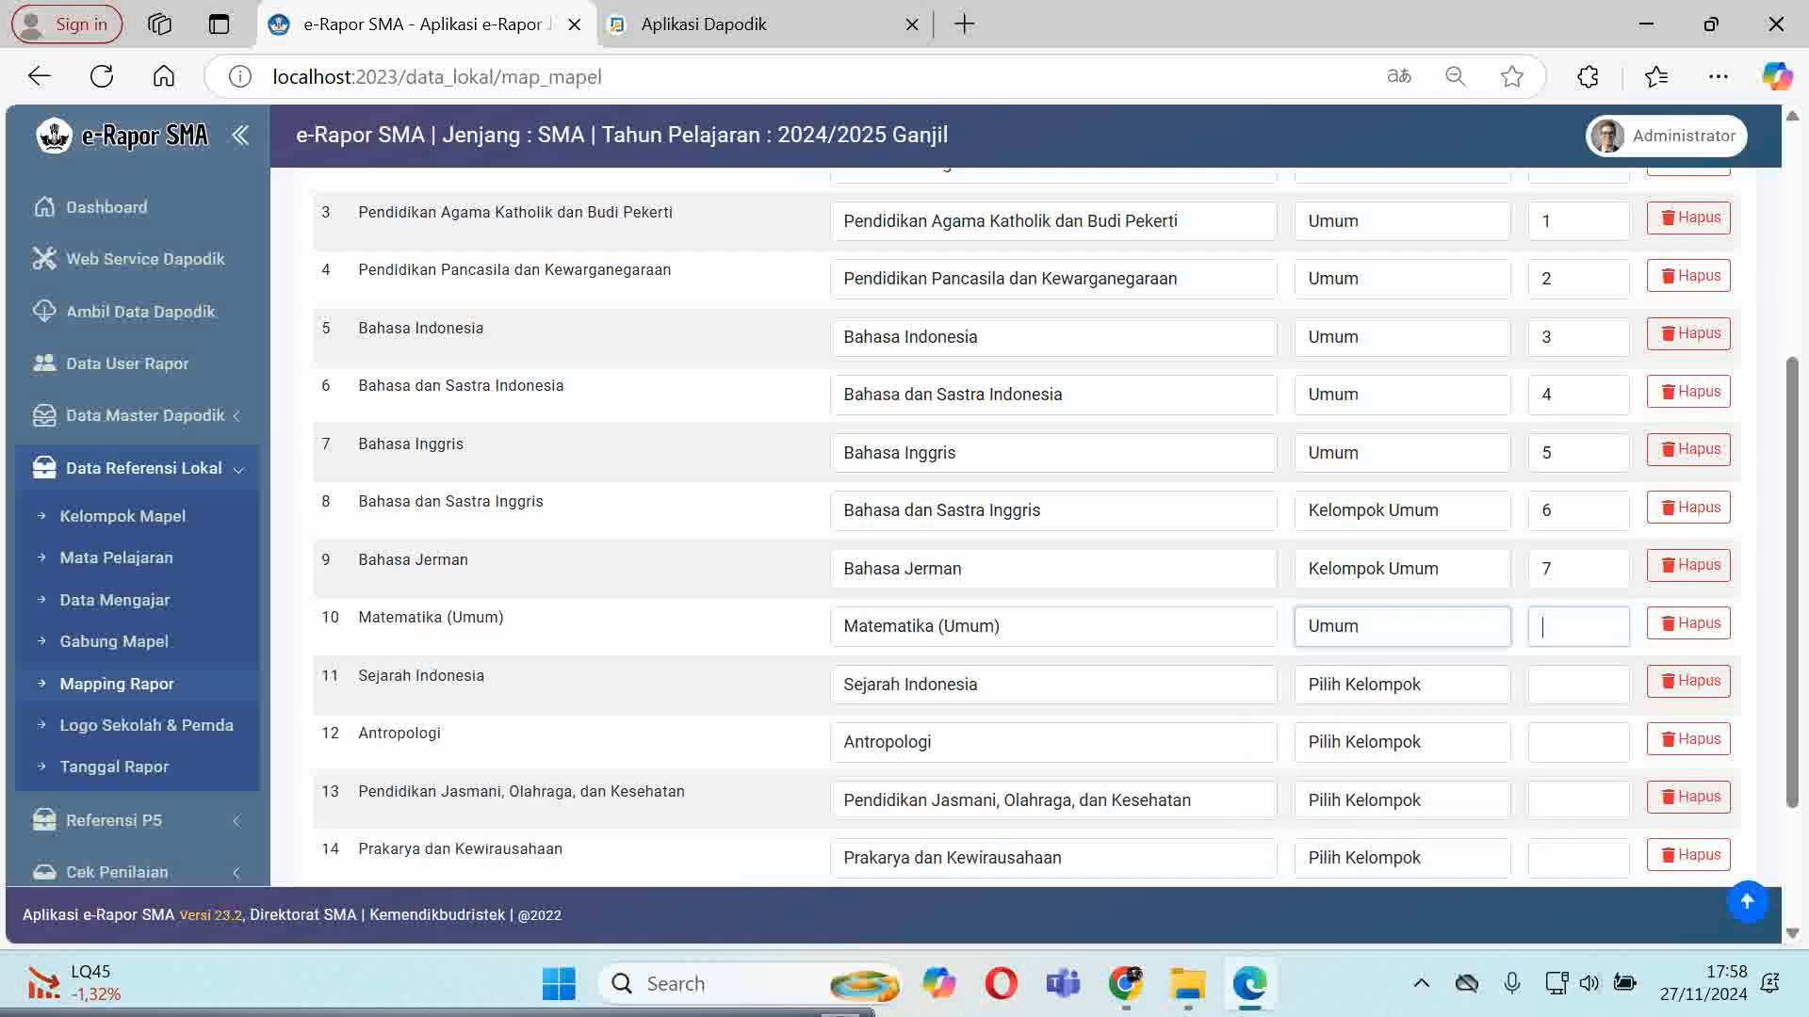
pyautogui.write('8')
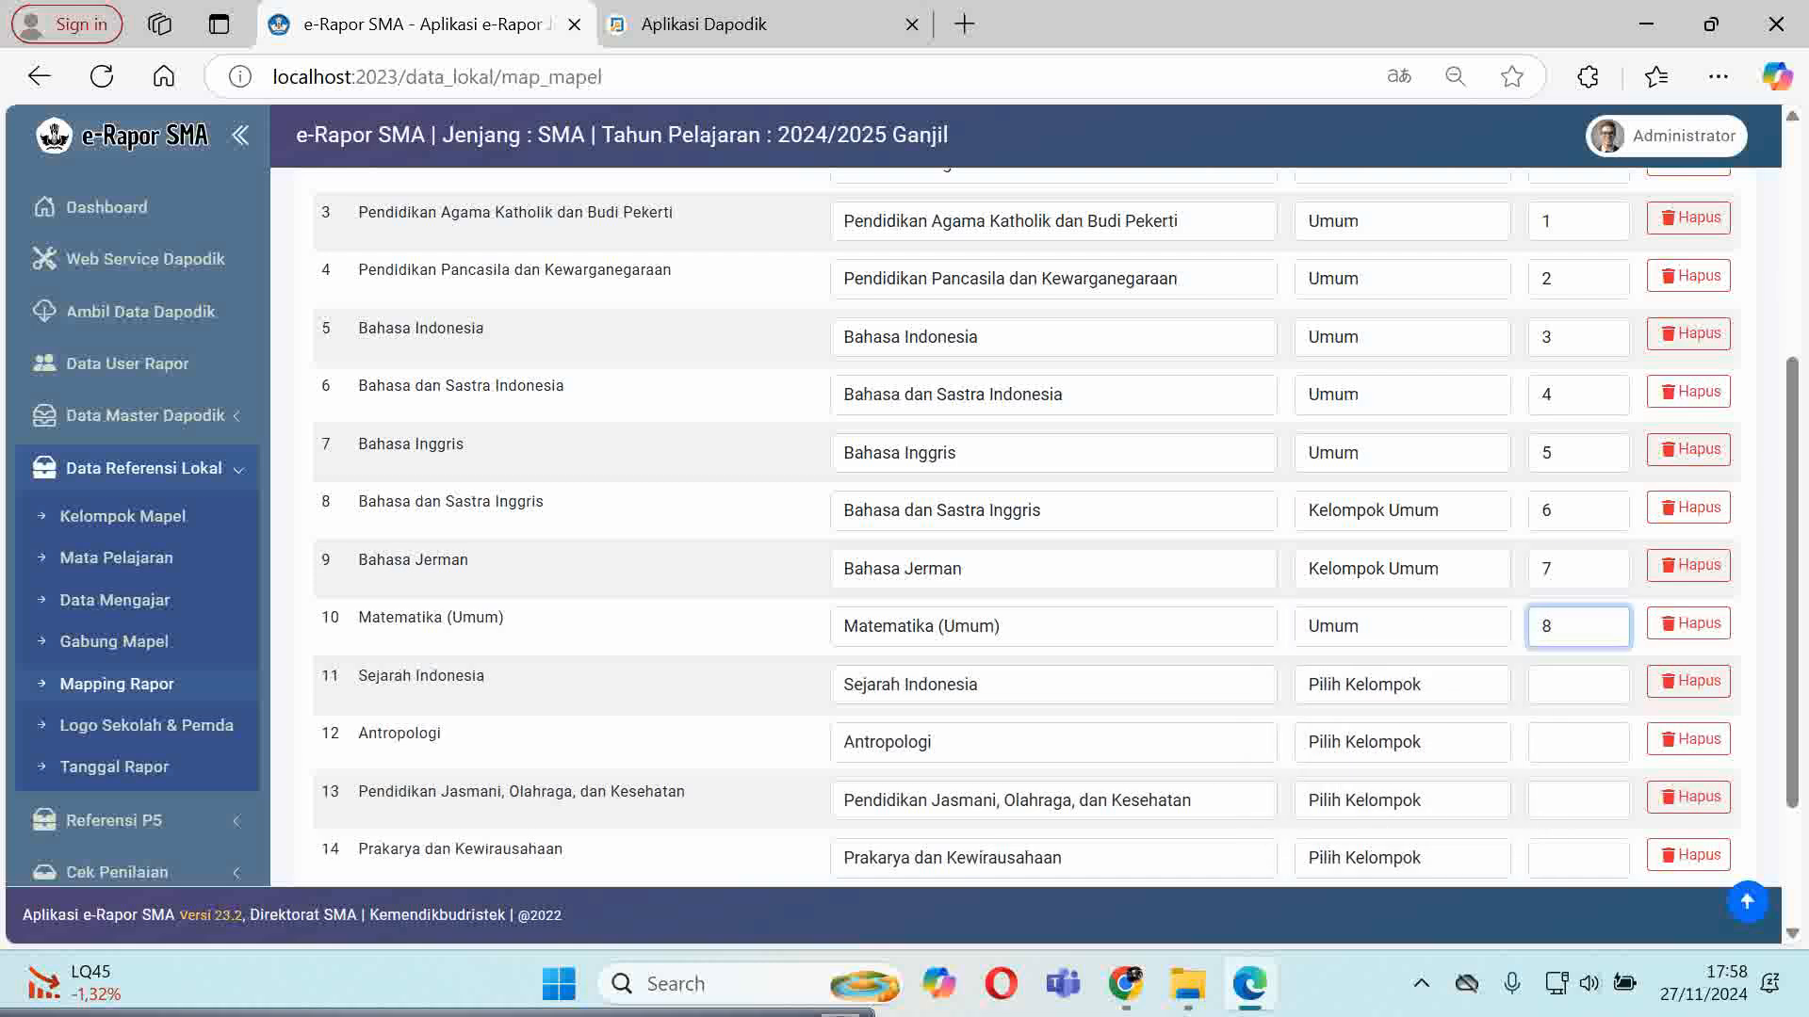
pyautogui.click(1402, 685)
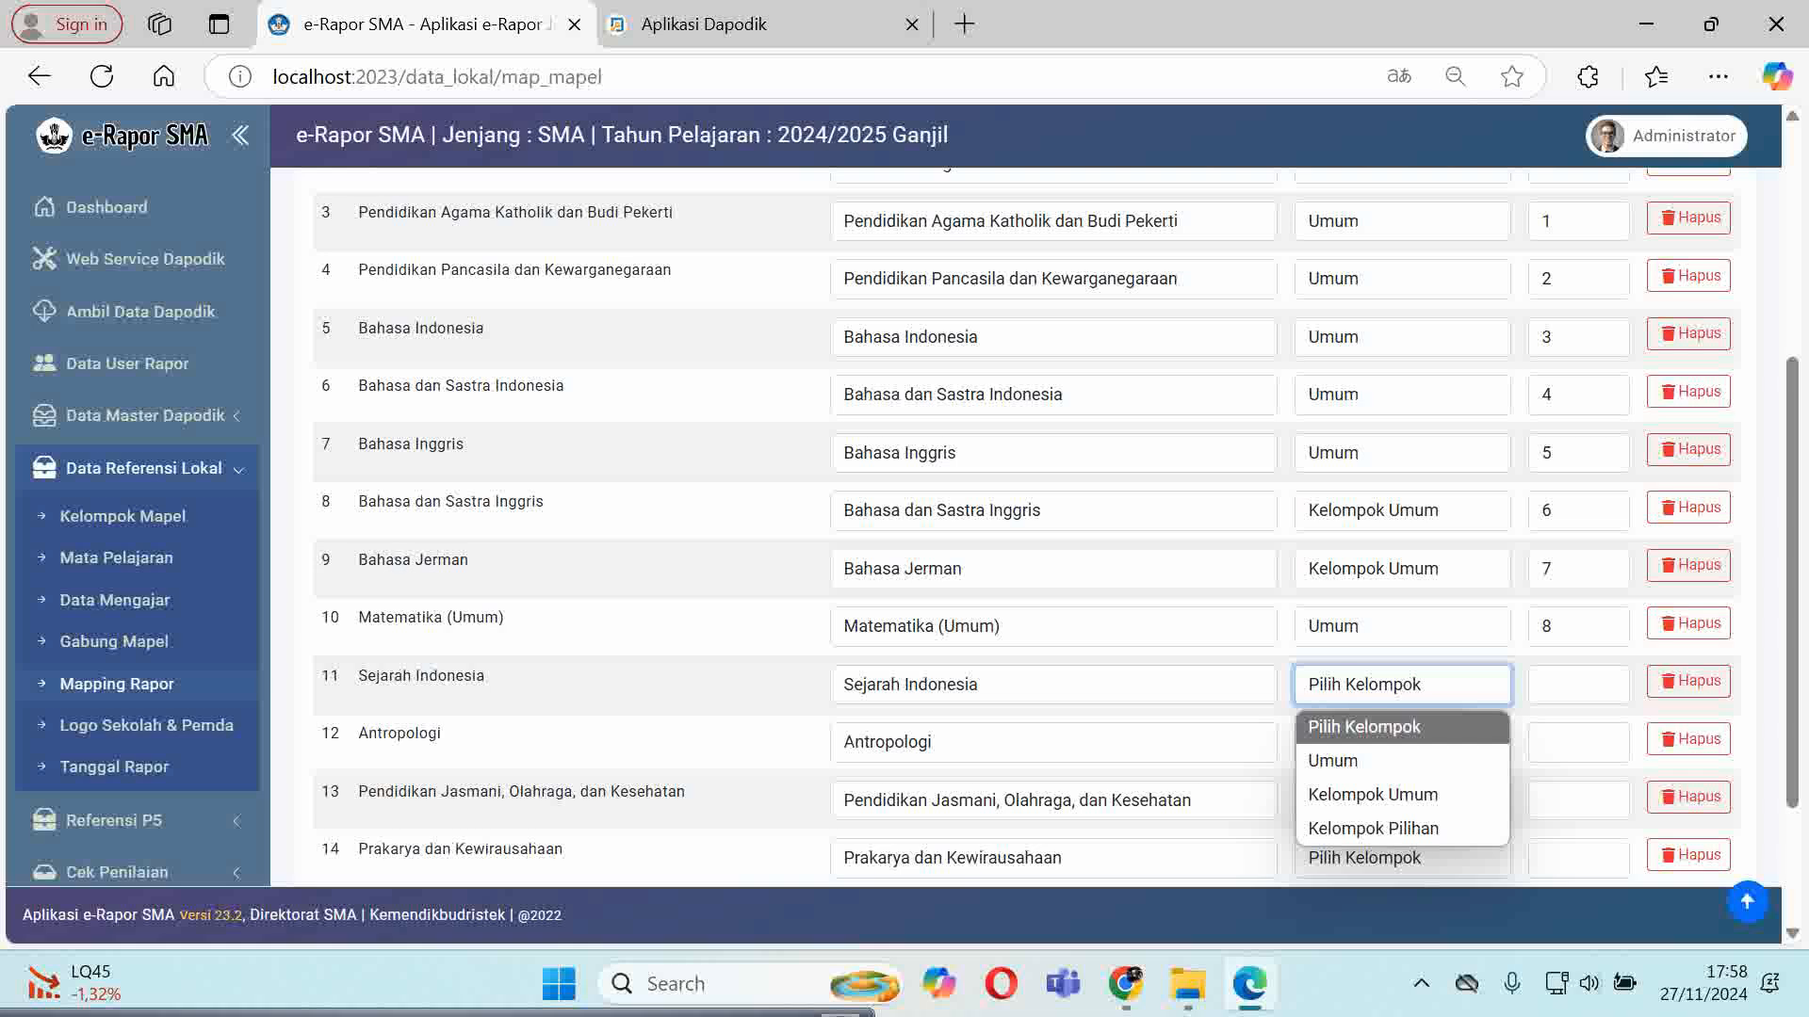
pyautogui.click(1372, 762)
pyautogui.click(1579, 685)
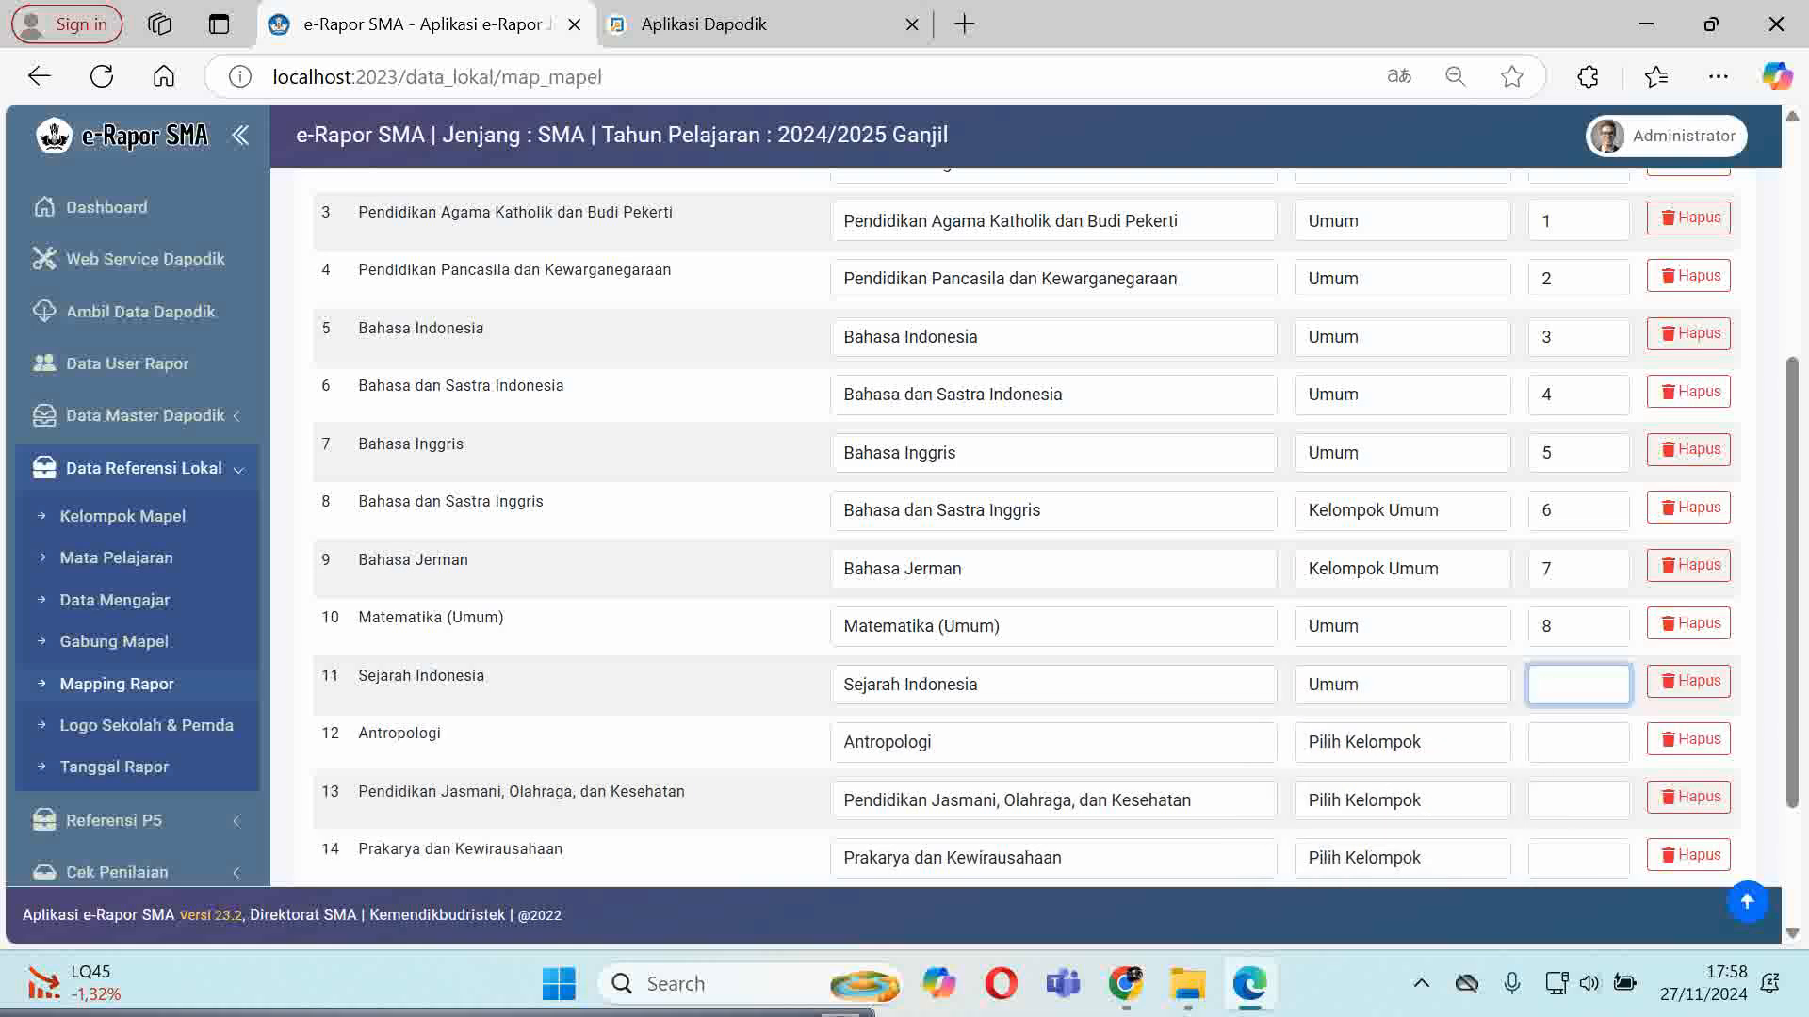
pyautogui.write('9')
pyautogui.scroll(-3, 1055, 528)
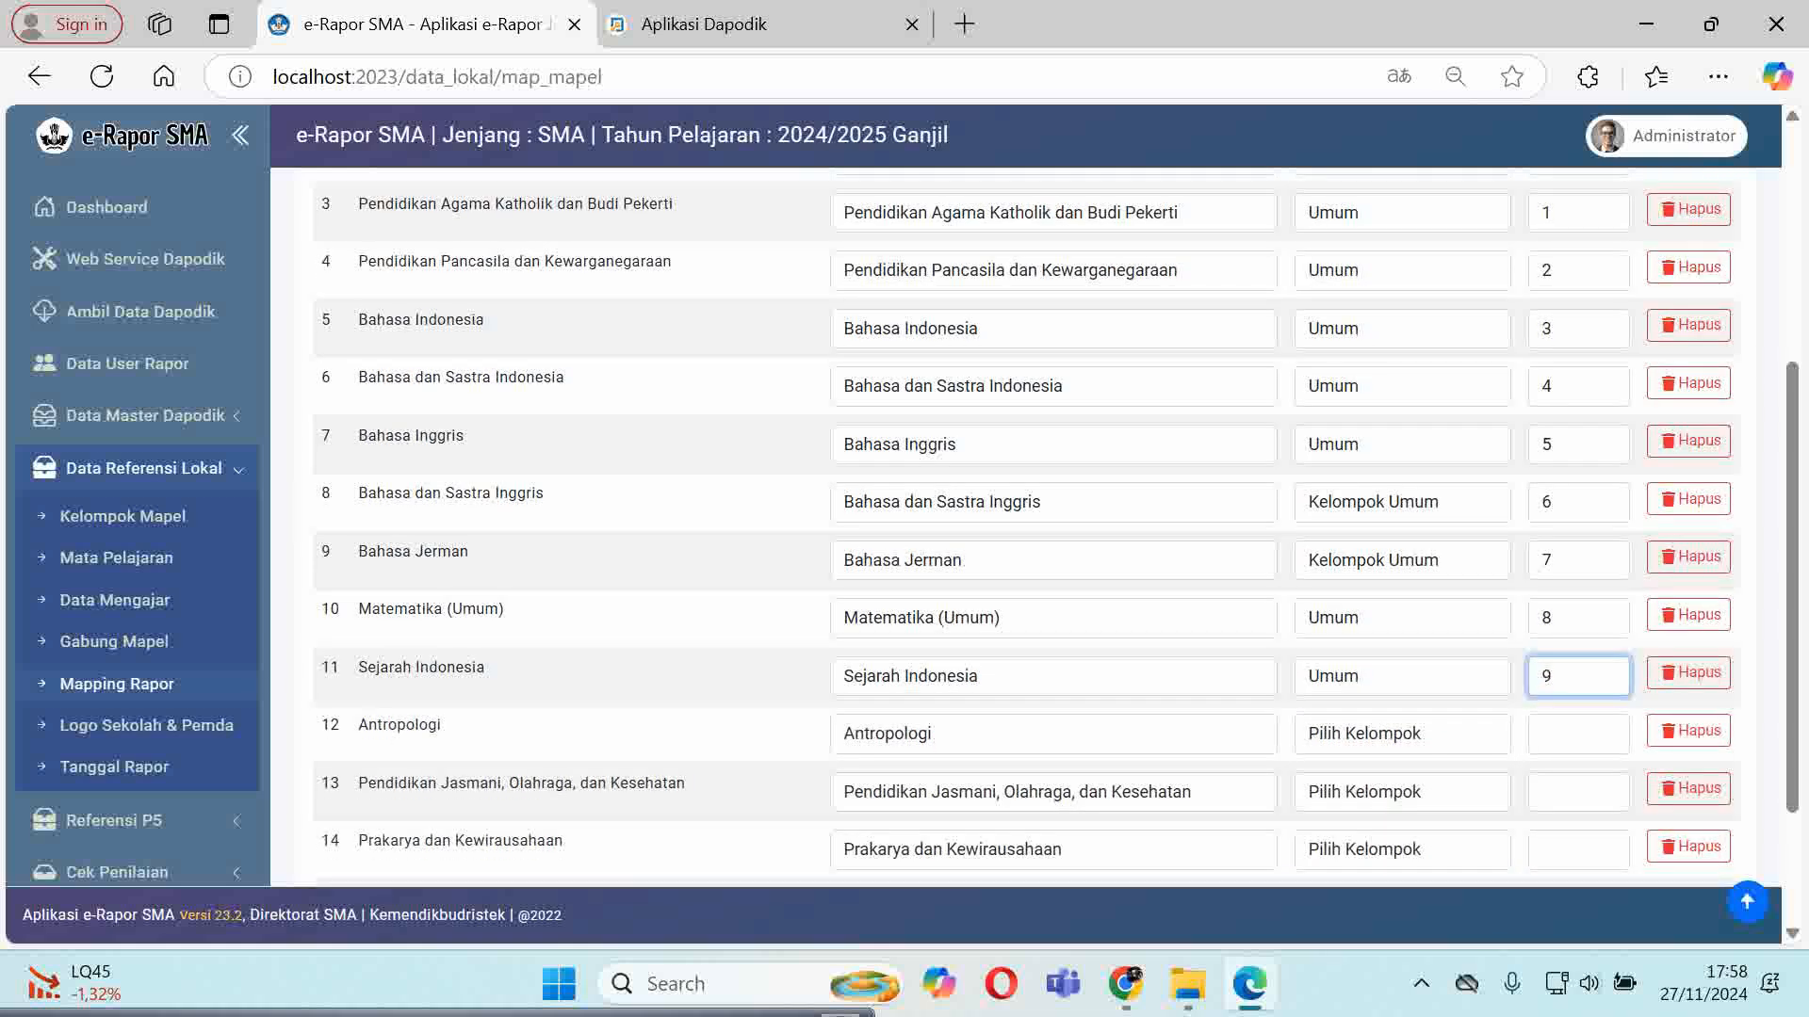
# Step: Assign Antropologi and Pendidikan Jasmani to Umum with report orders 10 and 11
pyautogui.click(1401, 741)
pyautogui.press('Down')
pyautogui.press('Down')
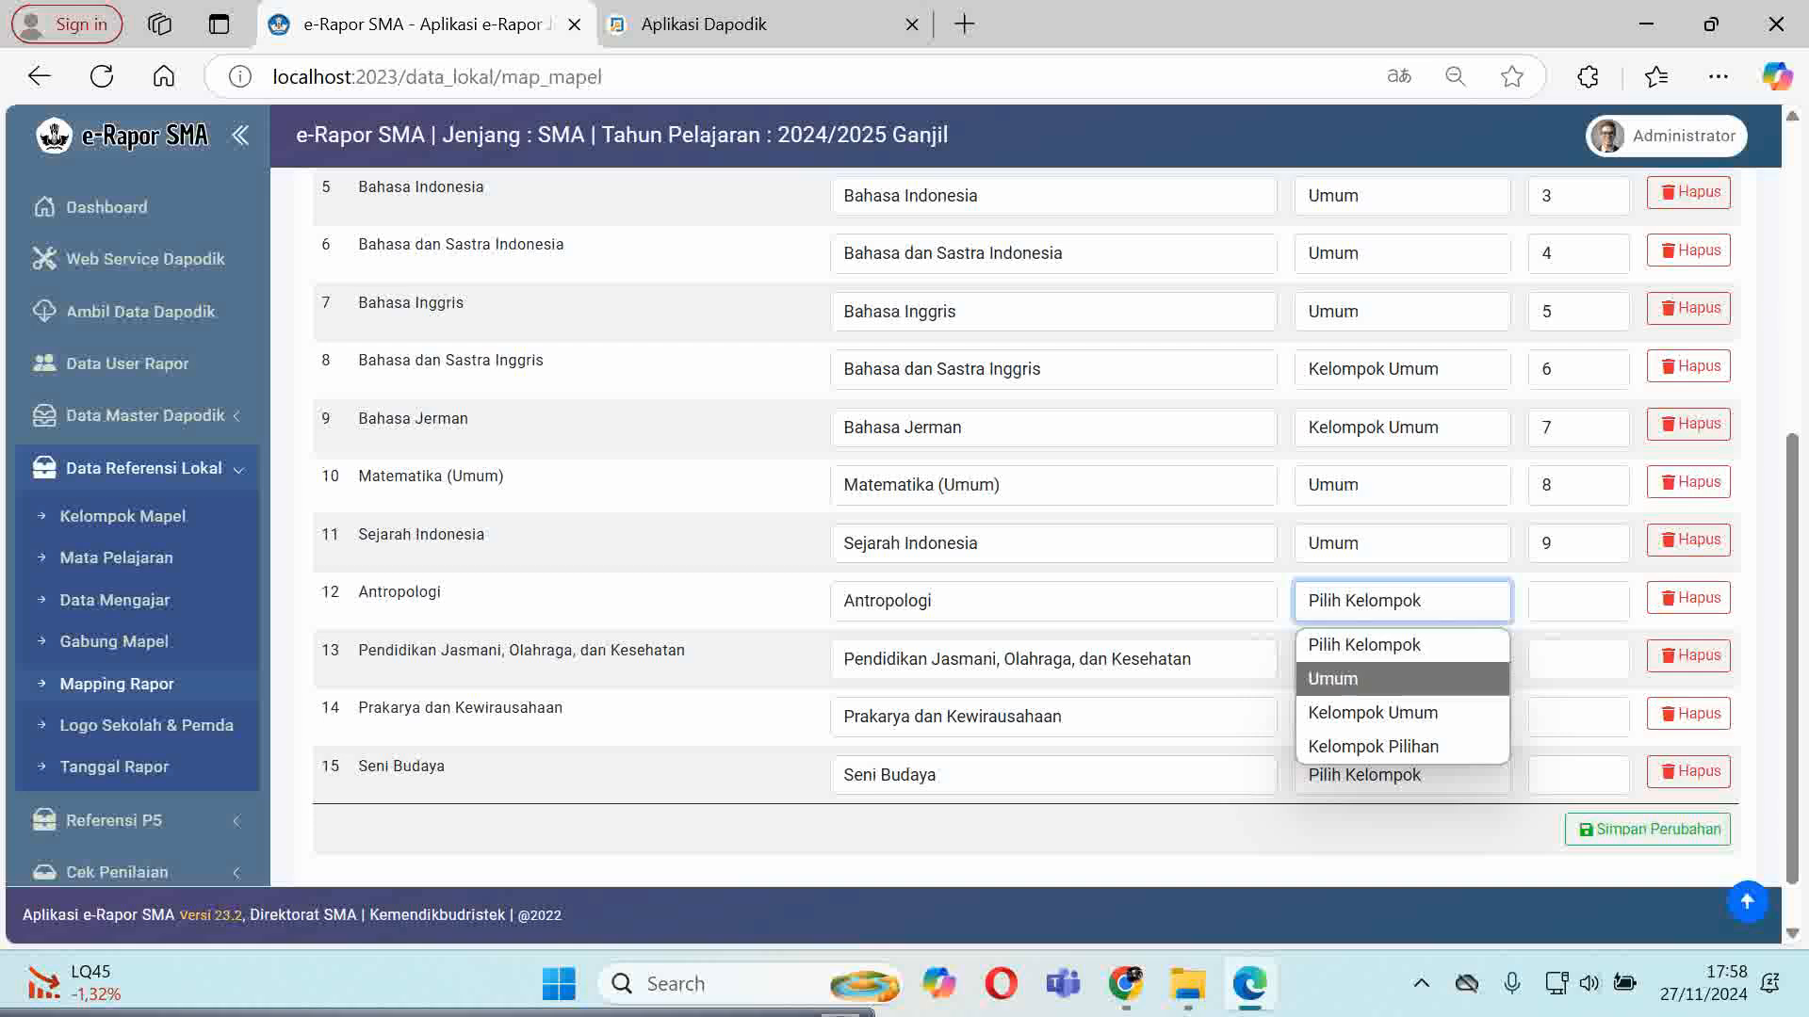
pyautogui.press('Return')
pyautogui.click(1578, 601)
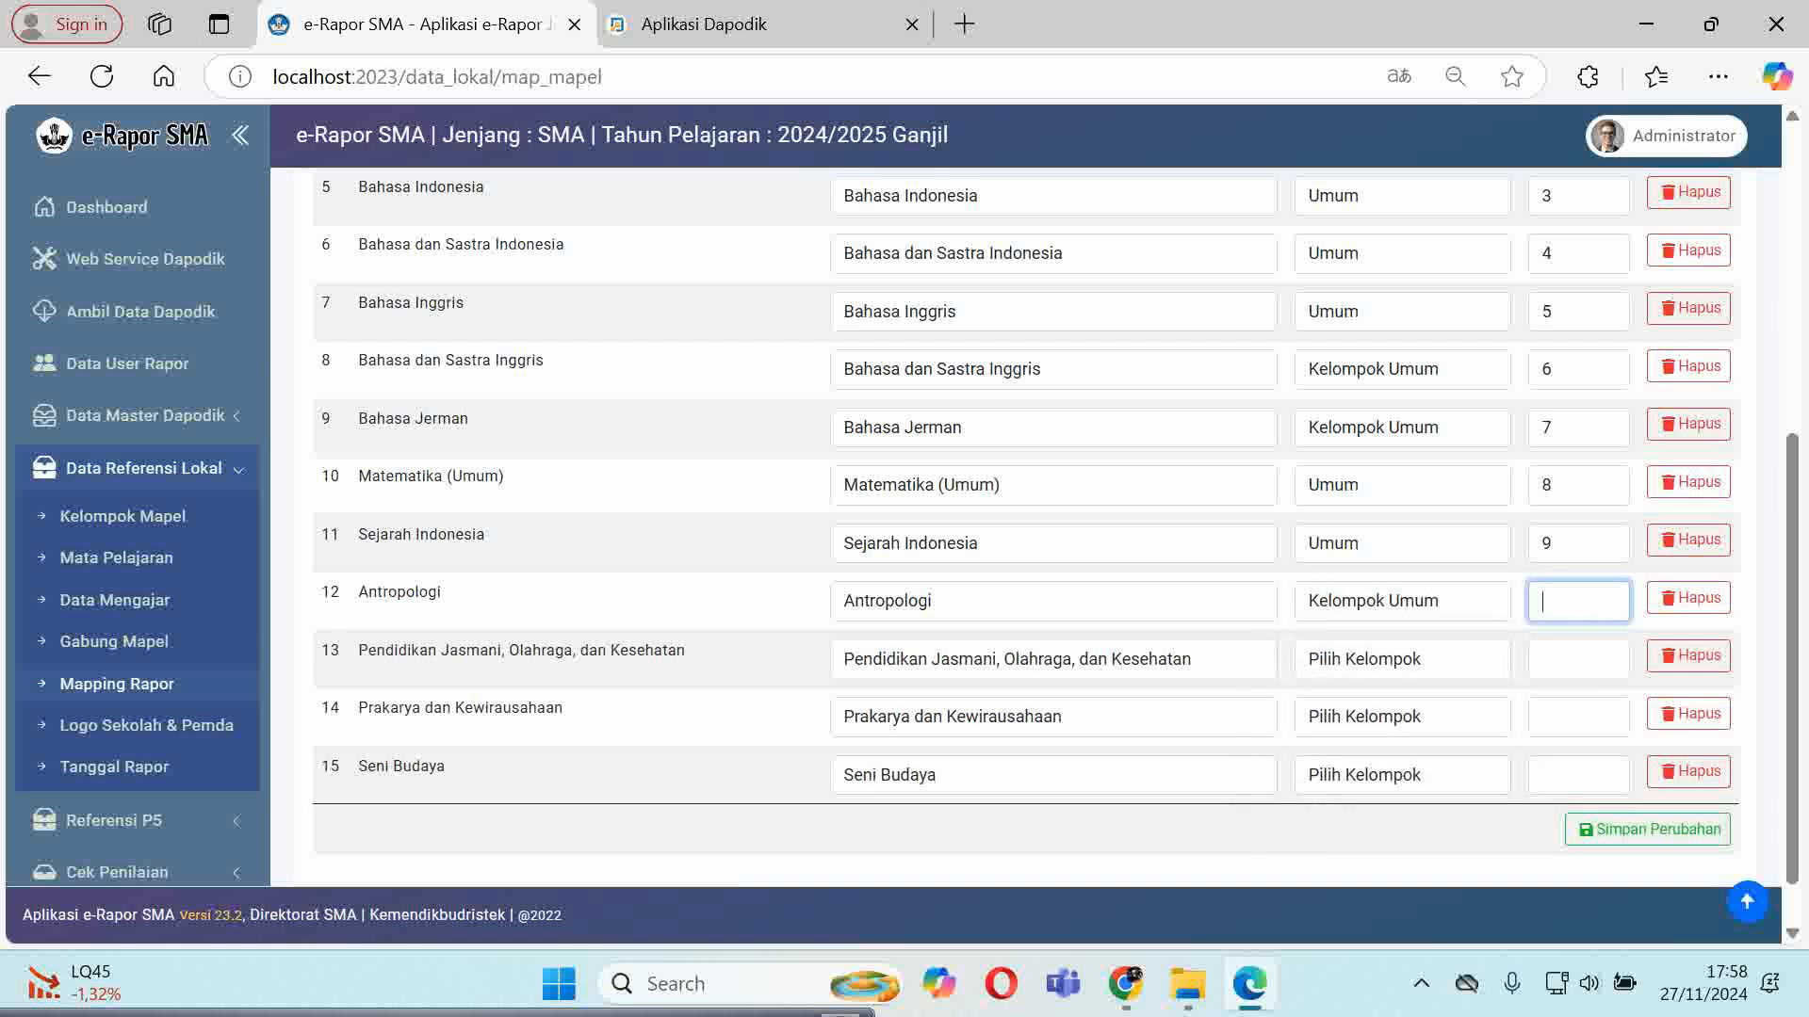
pyautogui.write('10')
pyautogui.click(1402, 660)
pyautogui.click(1356, 735)
pyautogui.click(1577, 660)
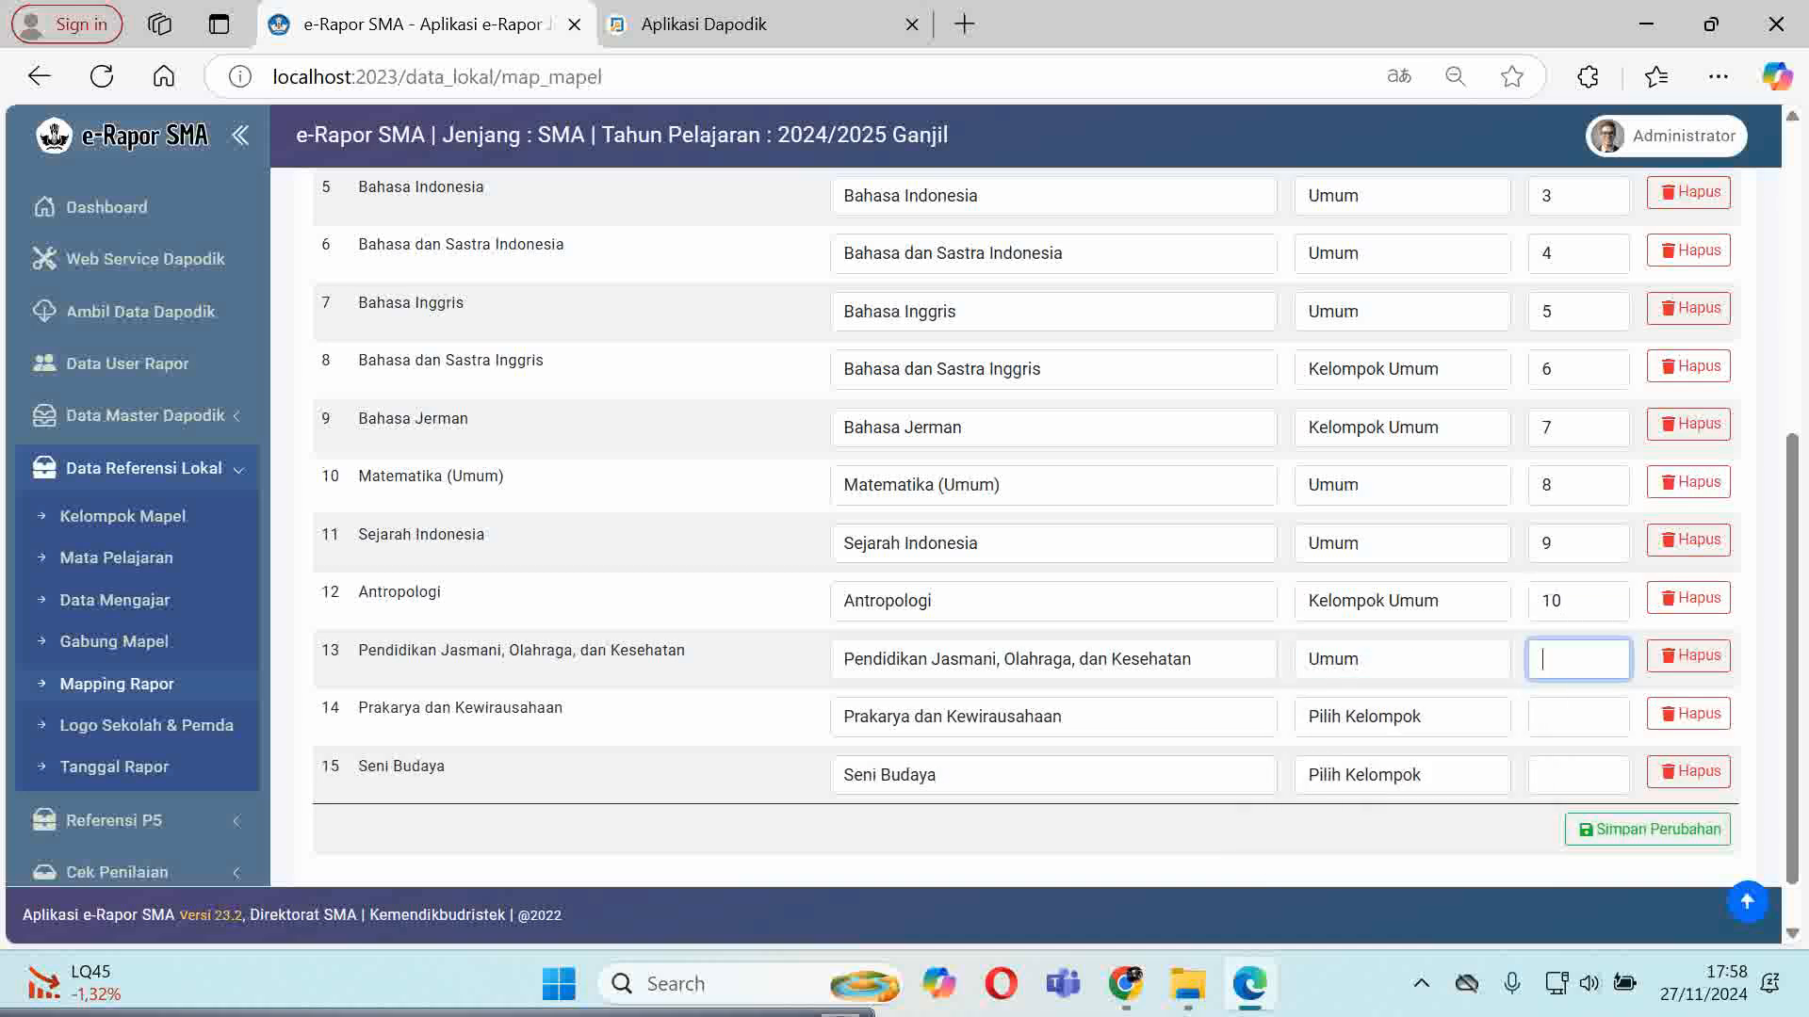
pyautogui.write('11')
# Step: Assign Prakarya dan Kewirausahaan and Seni Budaya to Umum with report orders 12 and 13
pyautogui.click(1402, 717)
pyautogui.press('Down')
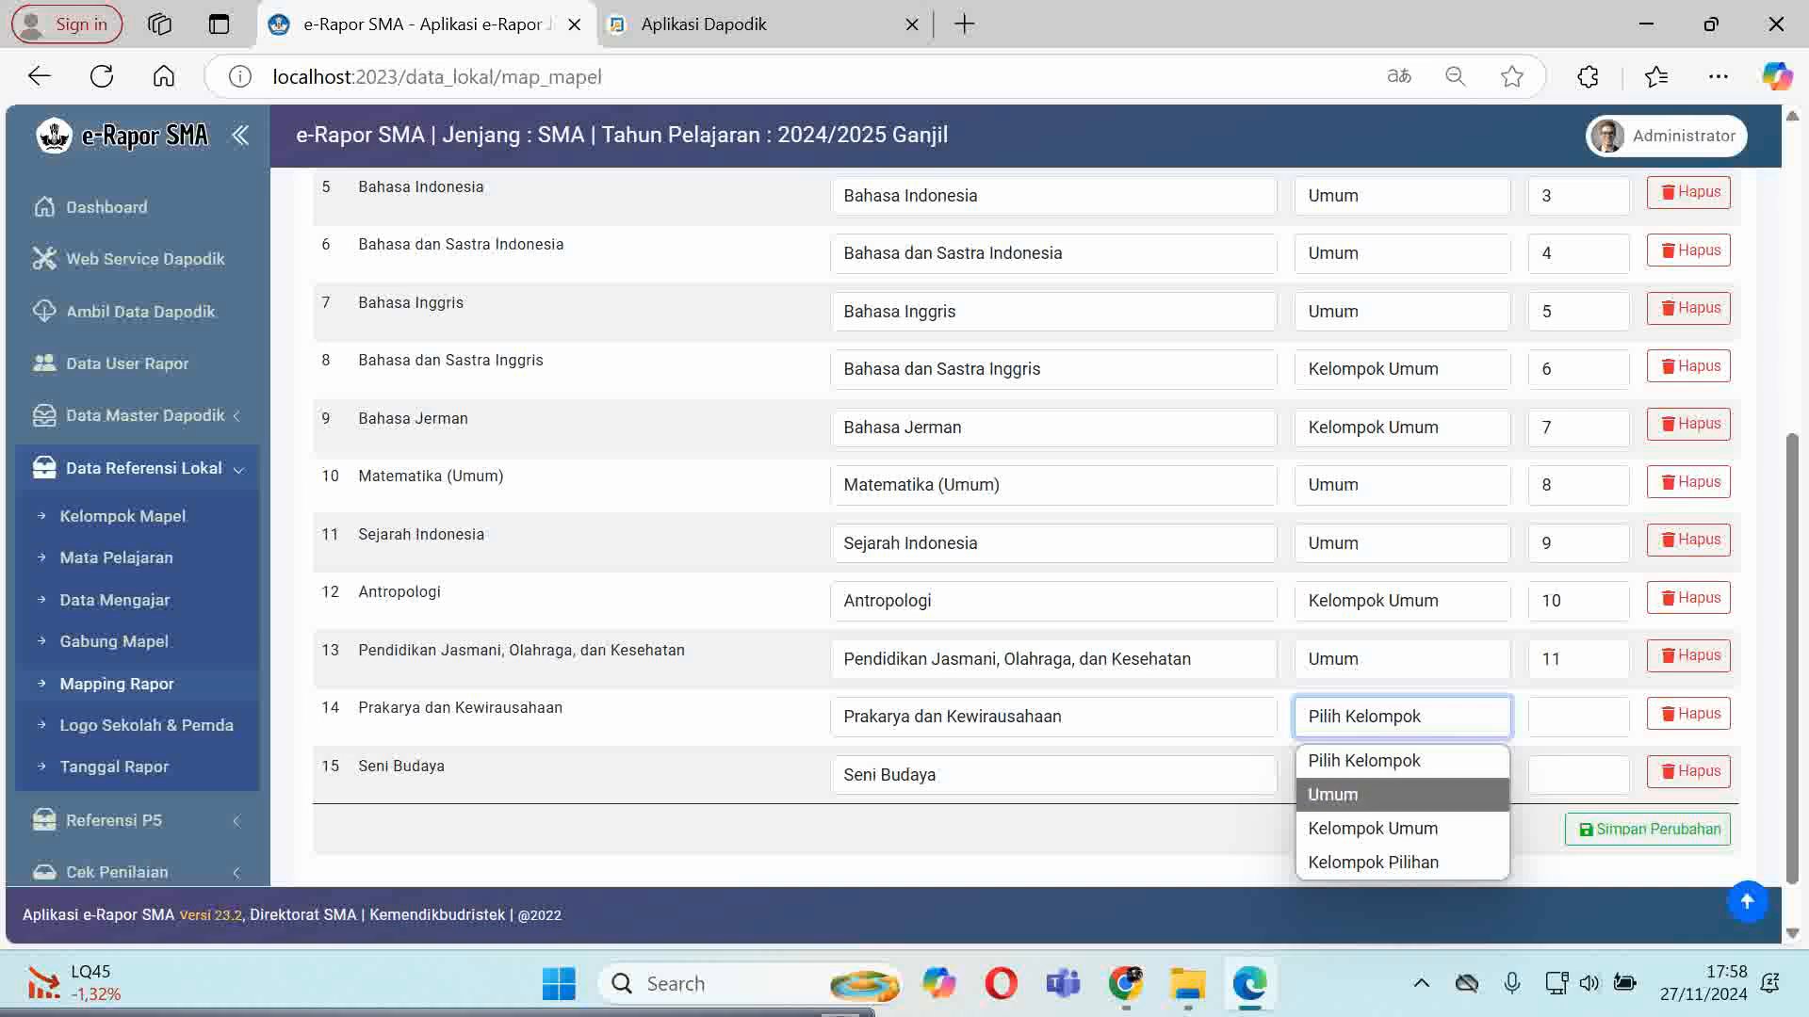
pyautogui.press('Return')
pyautogui.click(1579, 717)
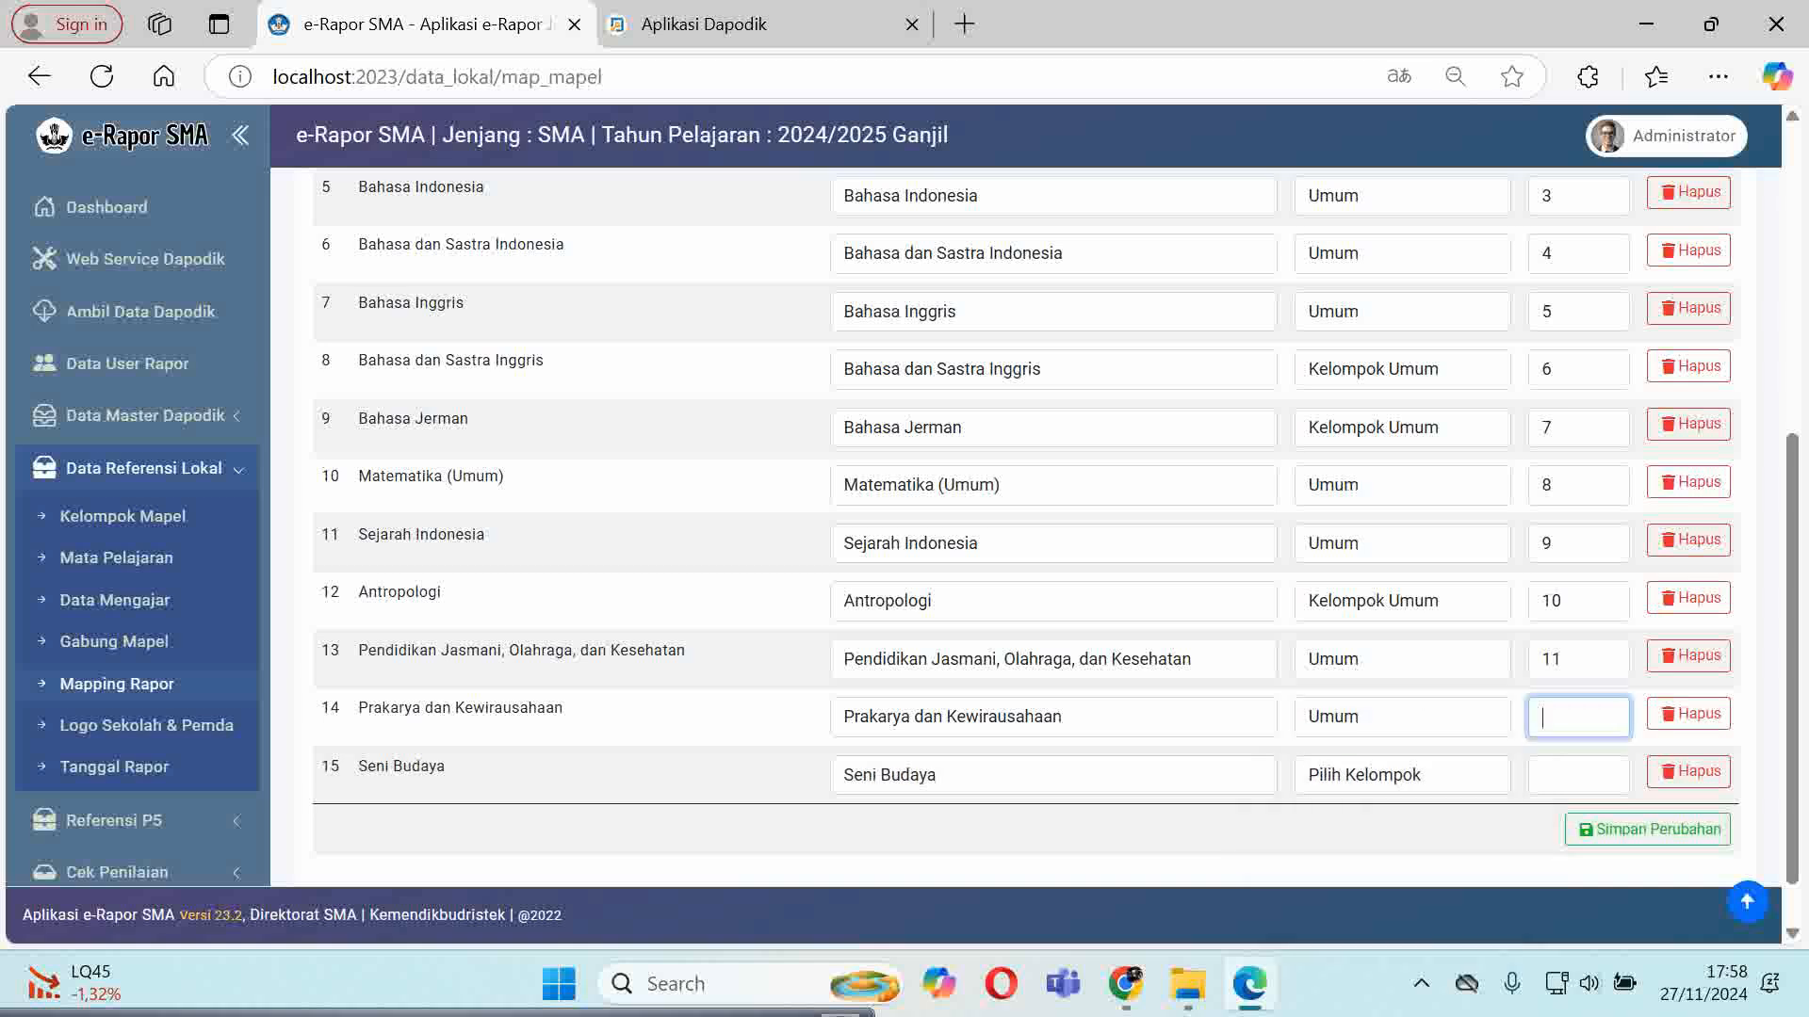
pyautogui.write('12')
pyautogui.click(1402, 776)
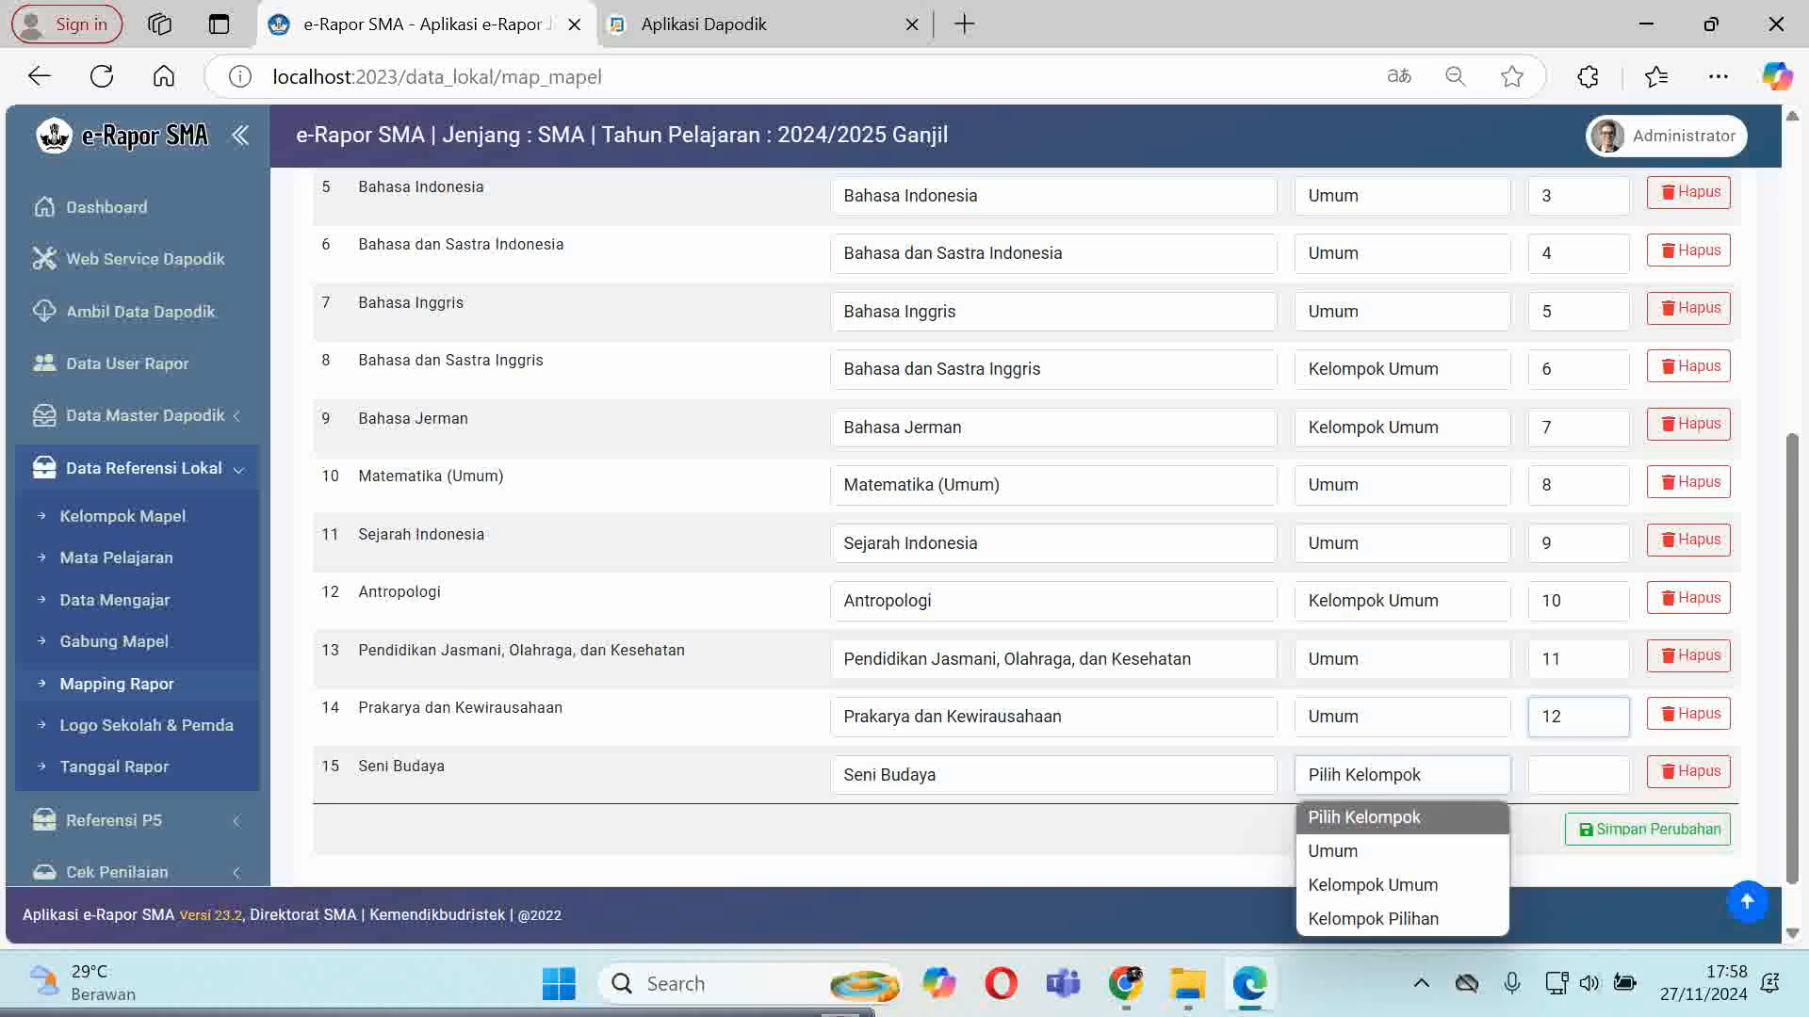
pyautogui.click(1347, 852)
pyautogui.press('Tab')
pyautogui.write('13')
# Step: Save the Bhs&Budaya grade-12 subject mapping
pyautogui.scroll(5, 1025, 527)
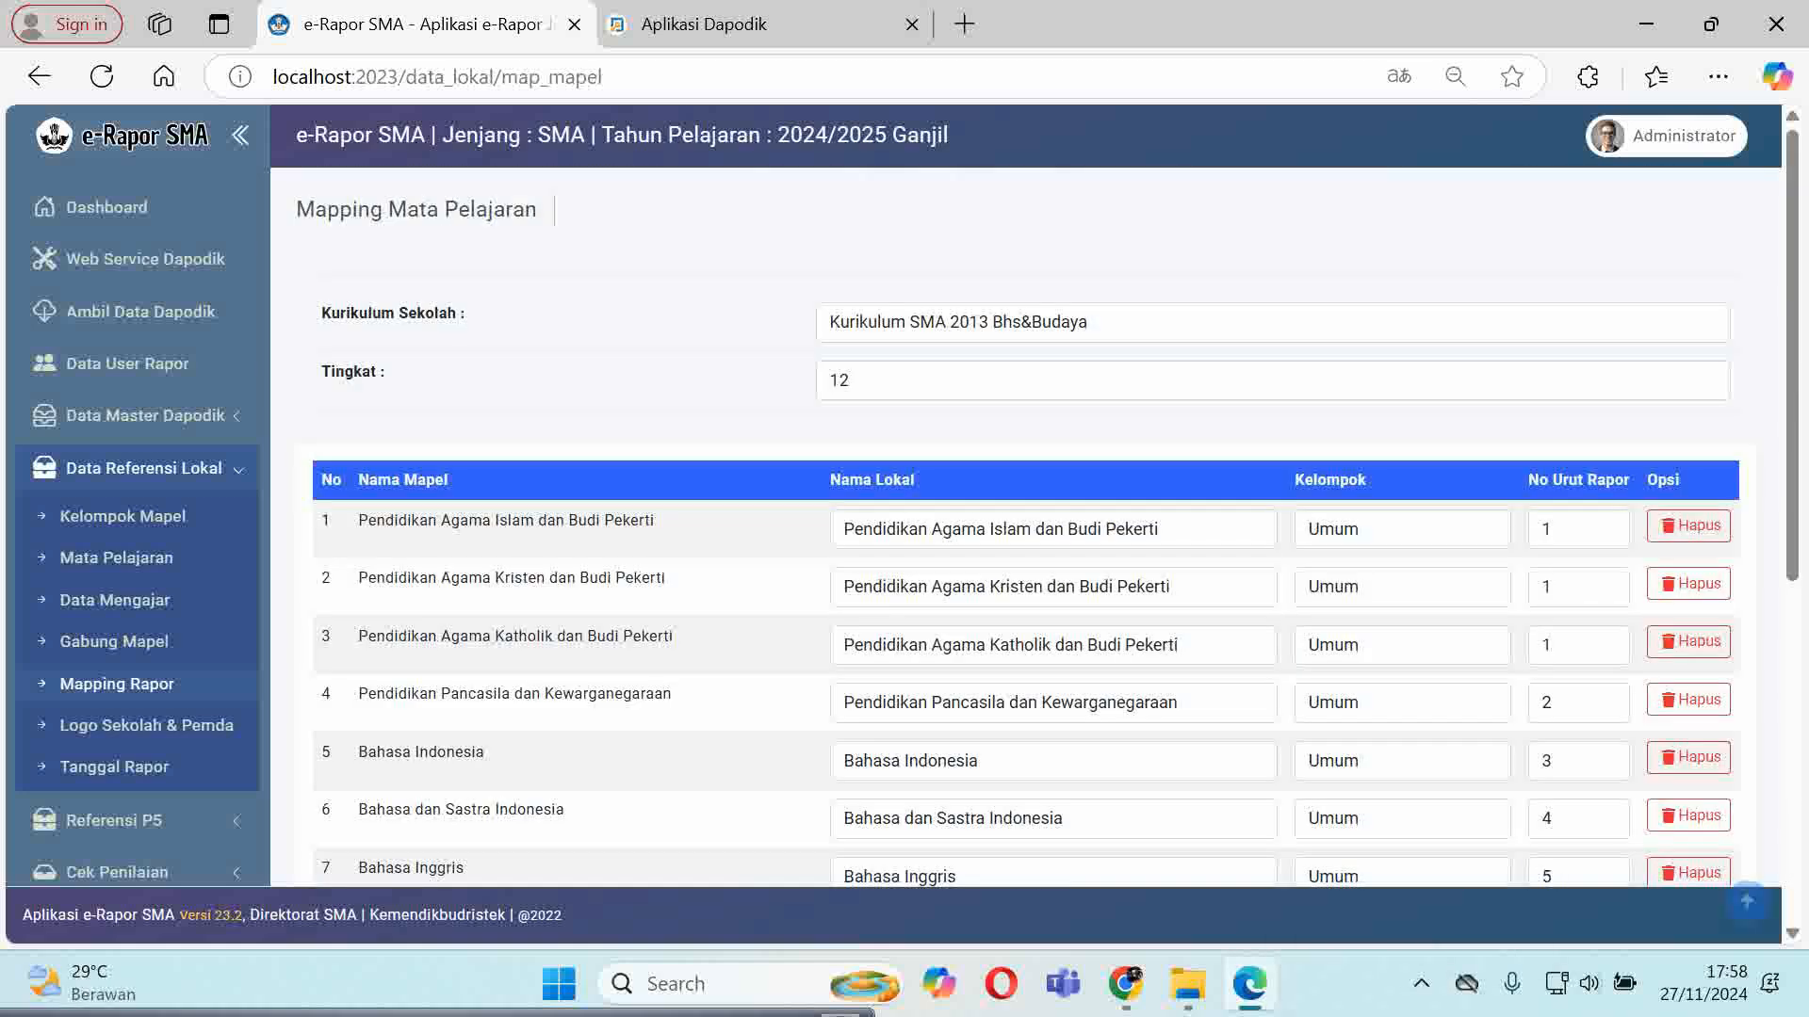
pyautogui.scroll(-5, 1025, 527)
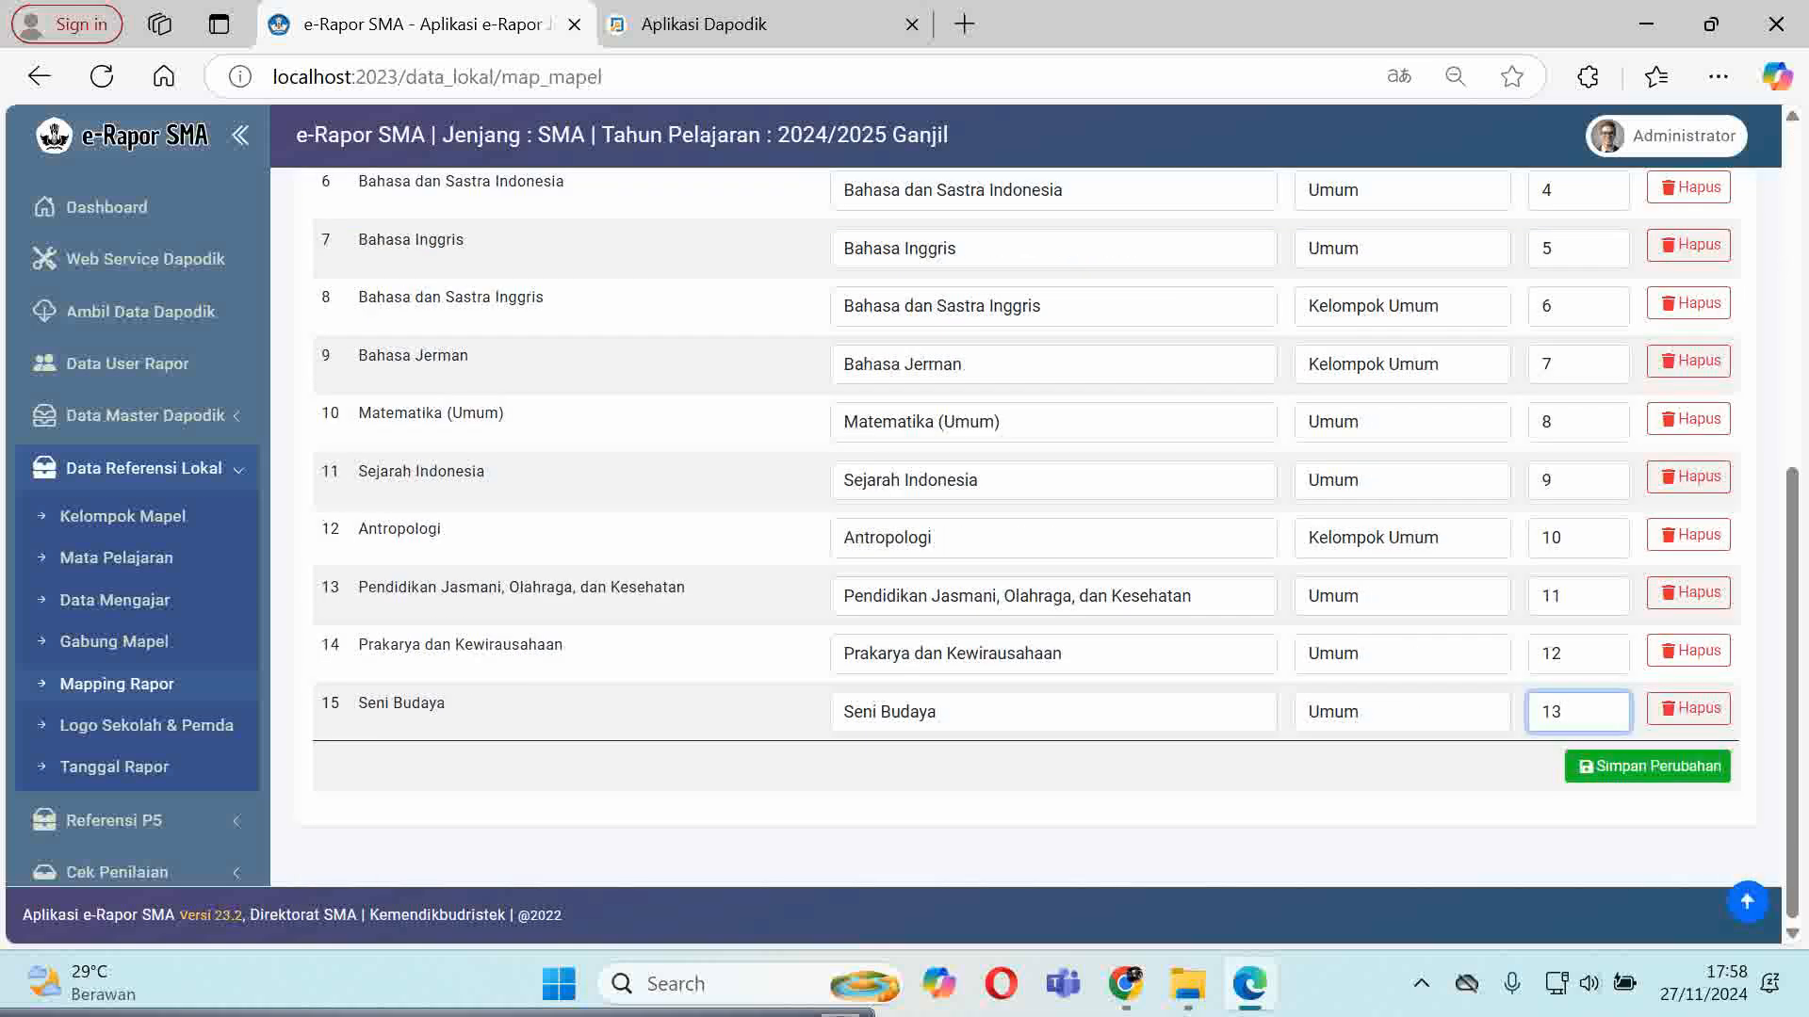
pyautogui.click(1648, 766)
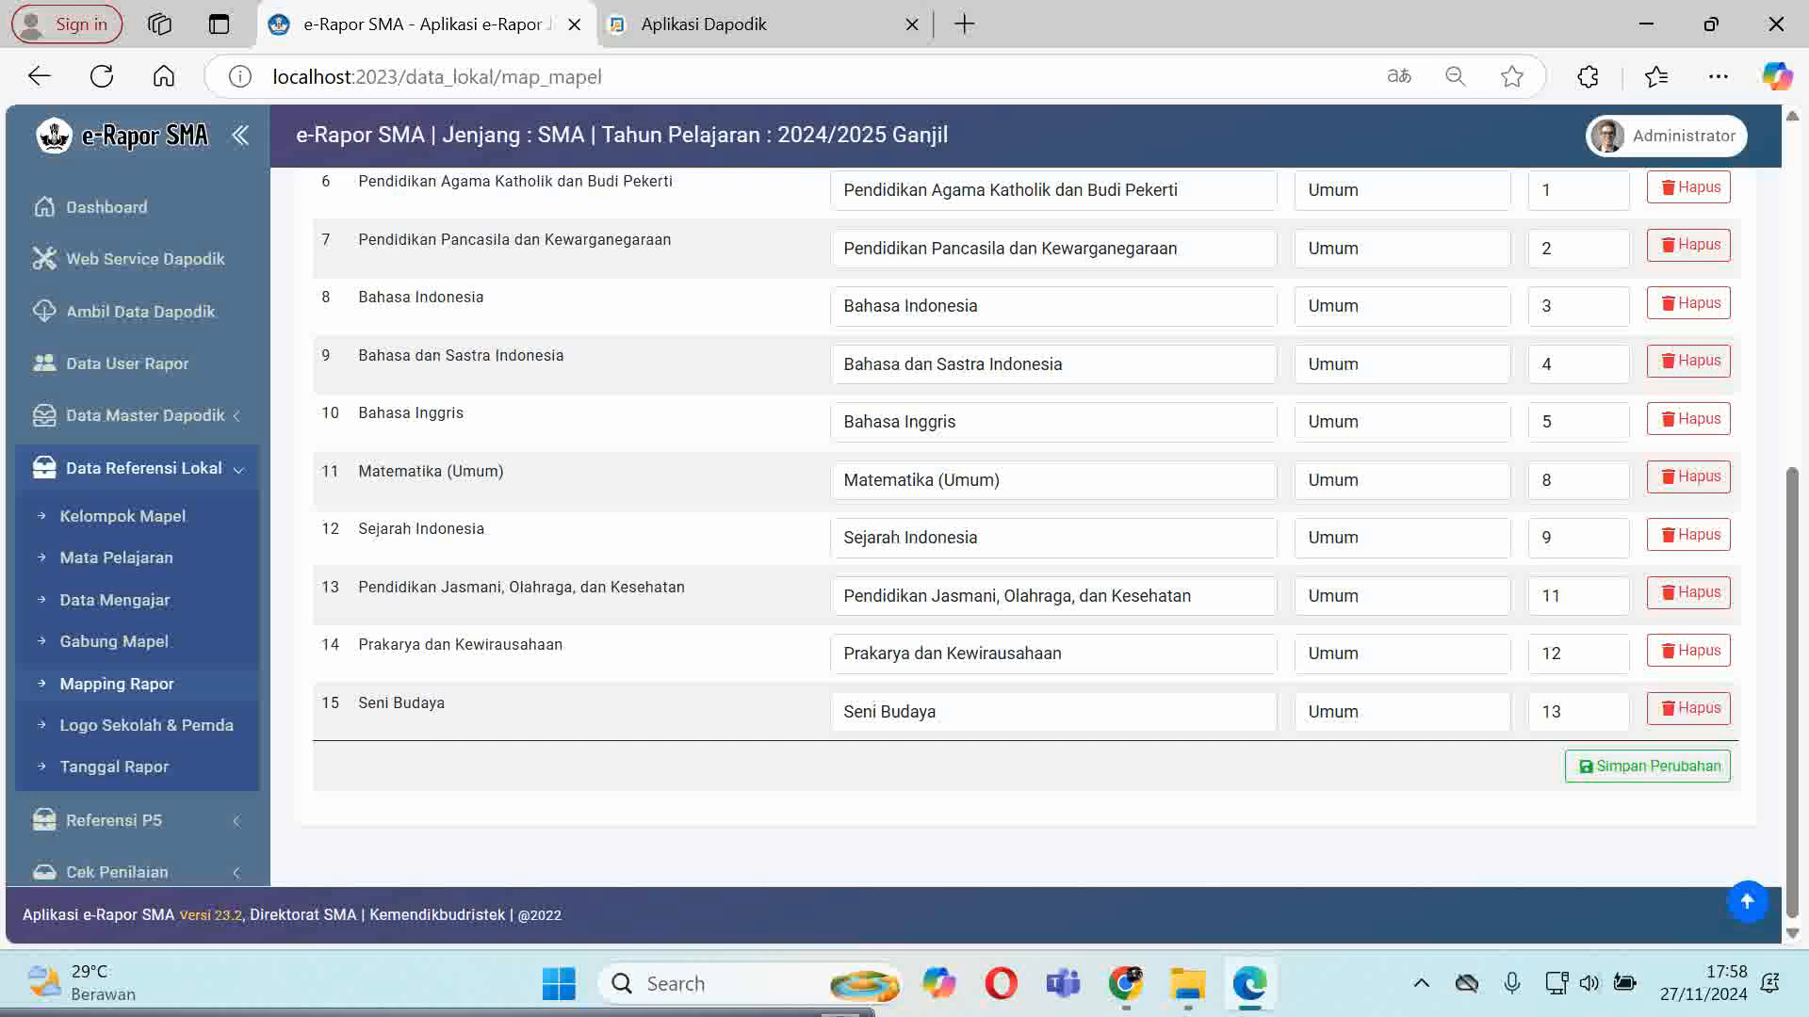
pyautogui.scroll(4, 1026, 527)
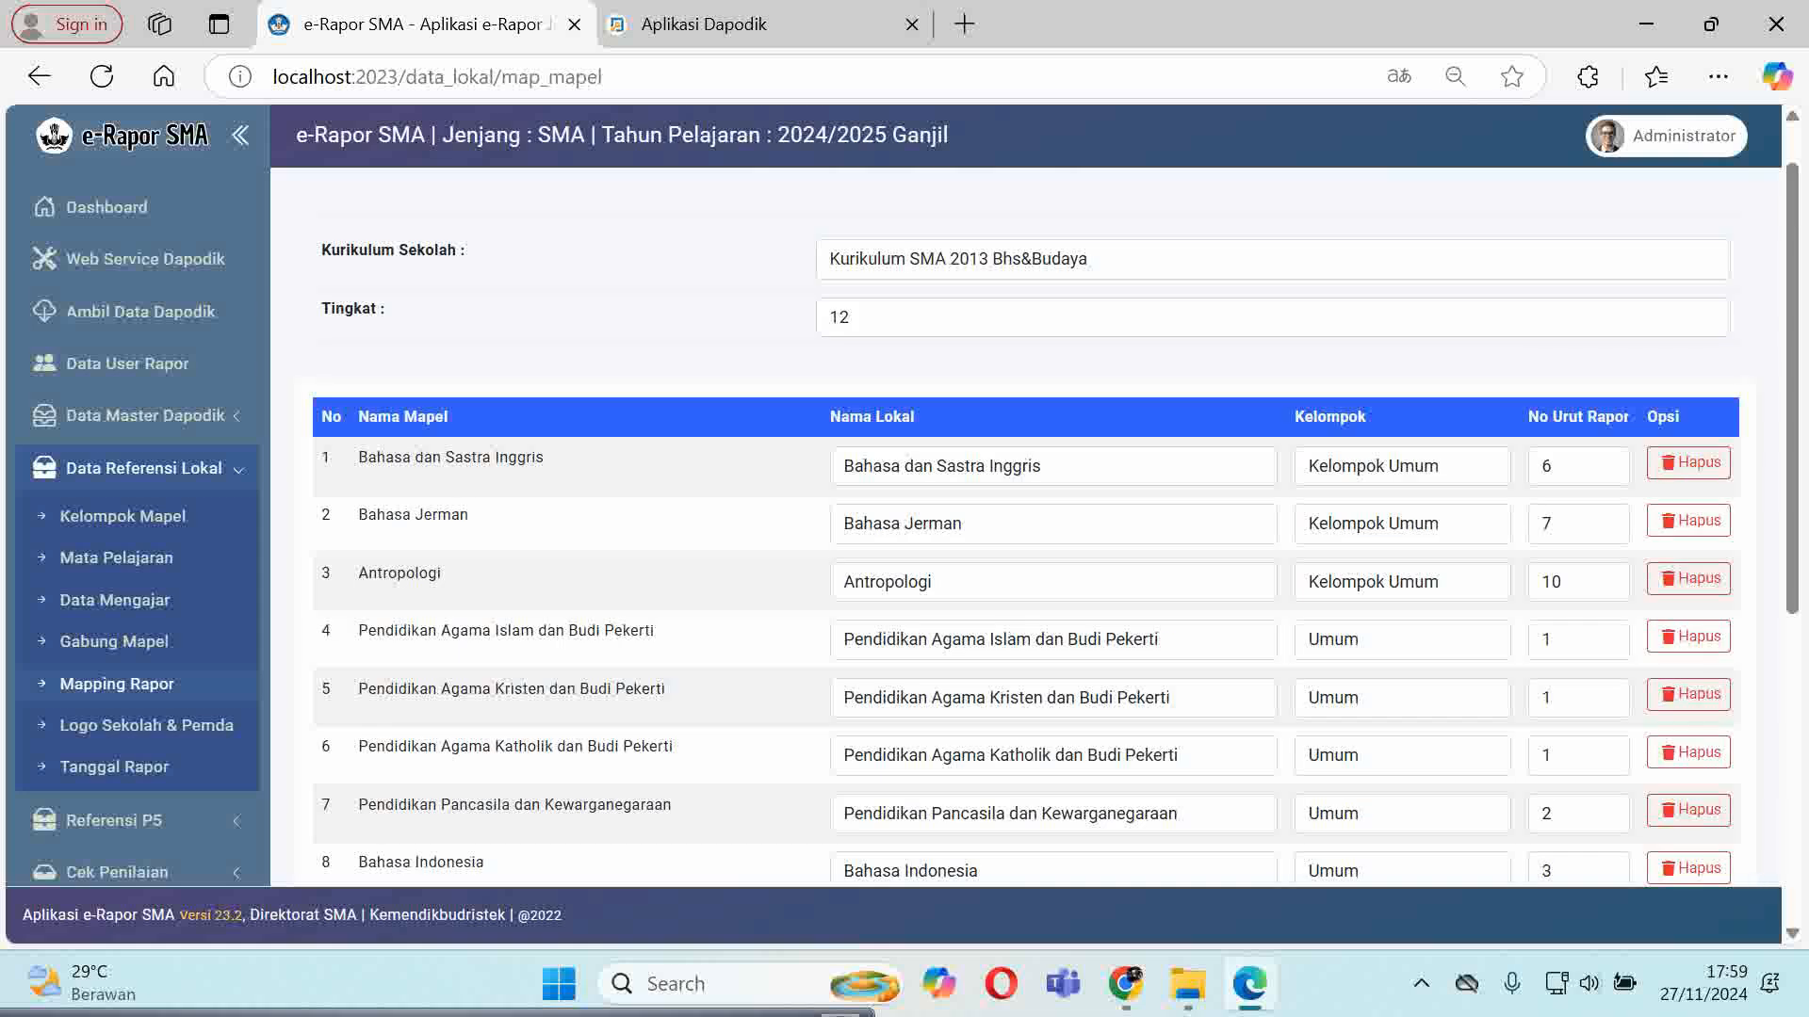
# Step: Switch to Kurikulum SMA 2013 IPS and set the three religion subjects and Pendidikan Pancasila to group Umum
pyautogui.click(1036, 259)
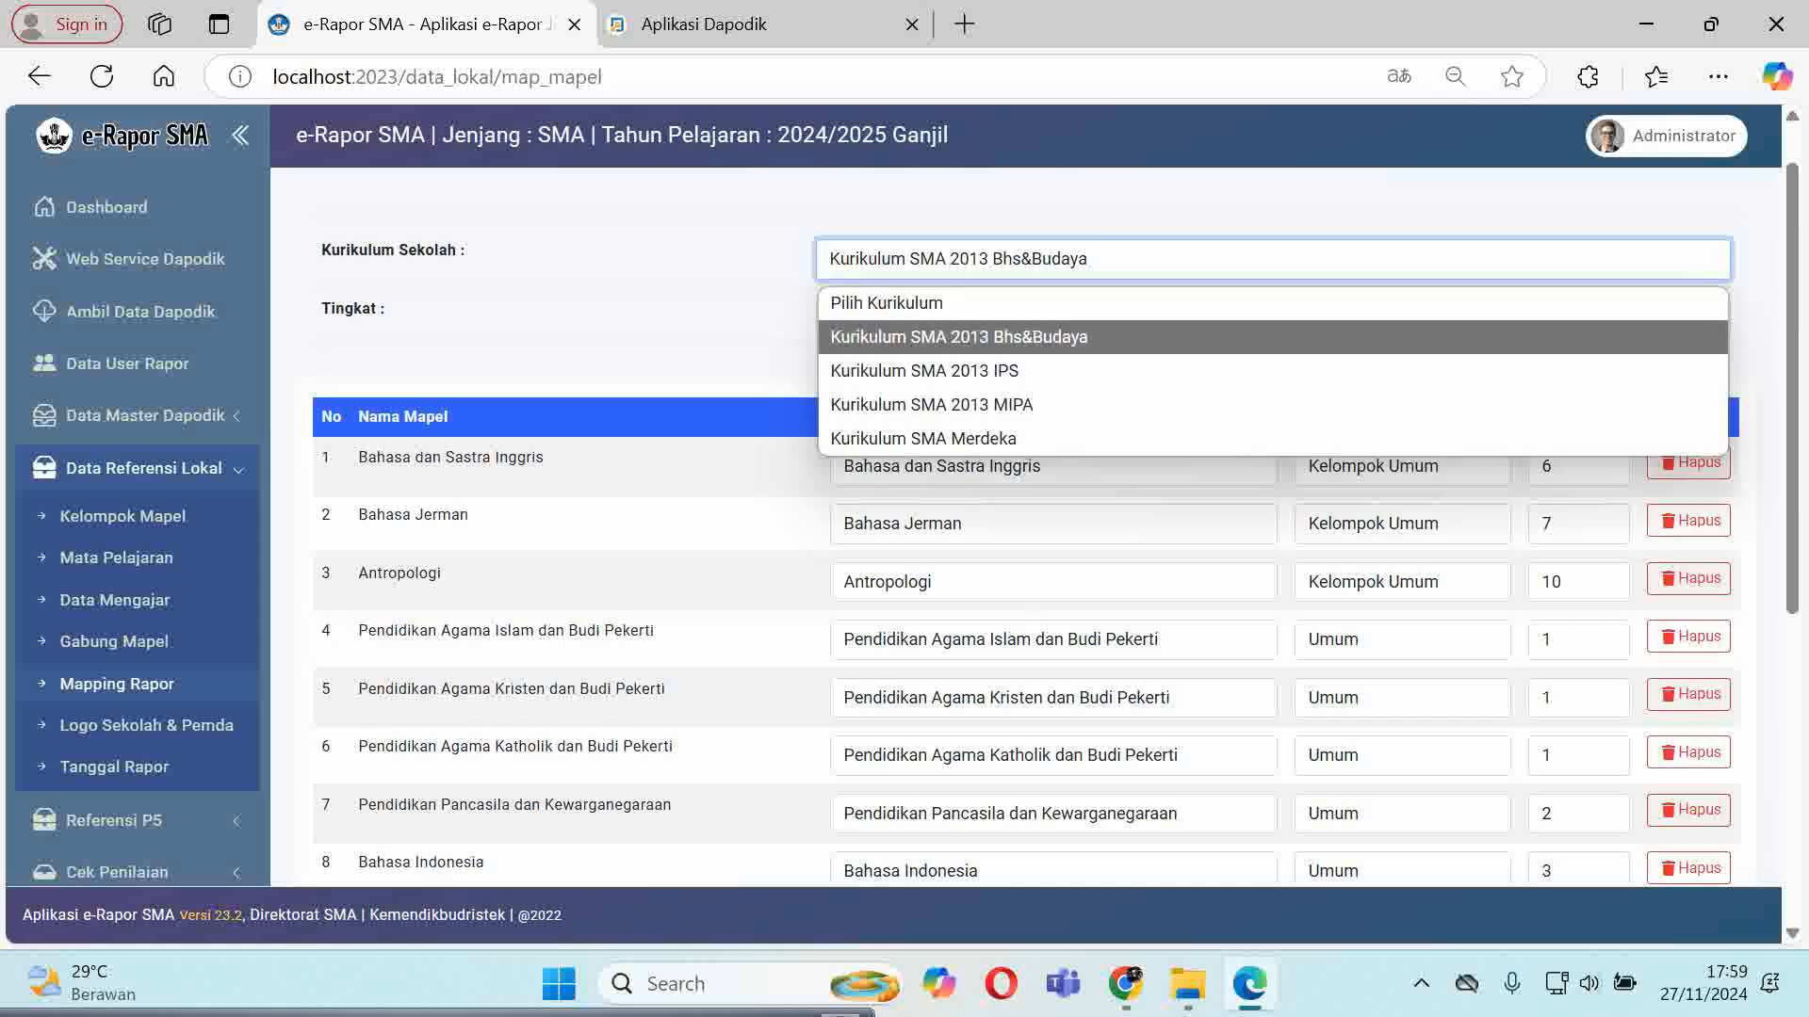
pyautogui.click(989, 371)
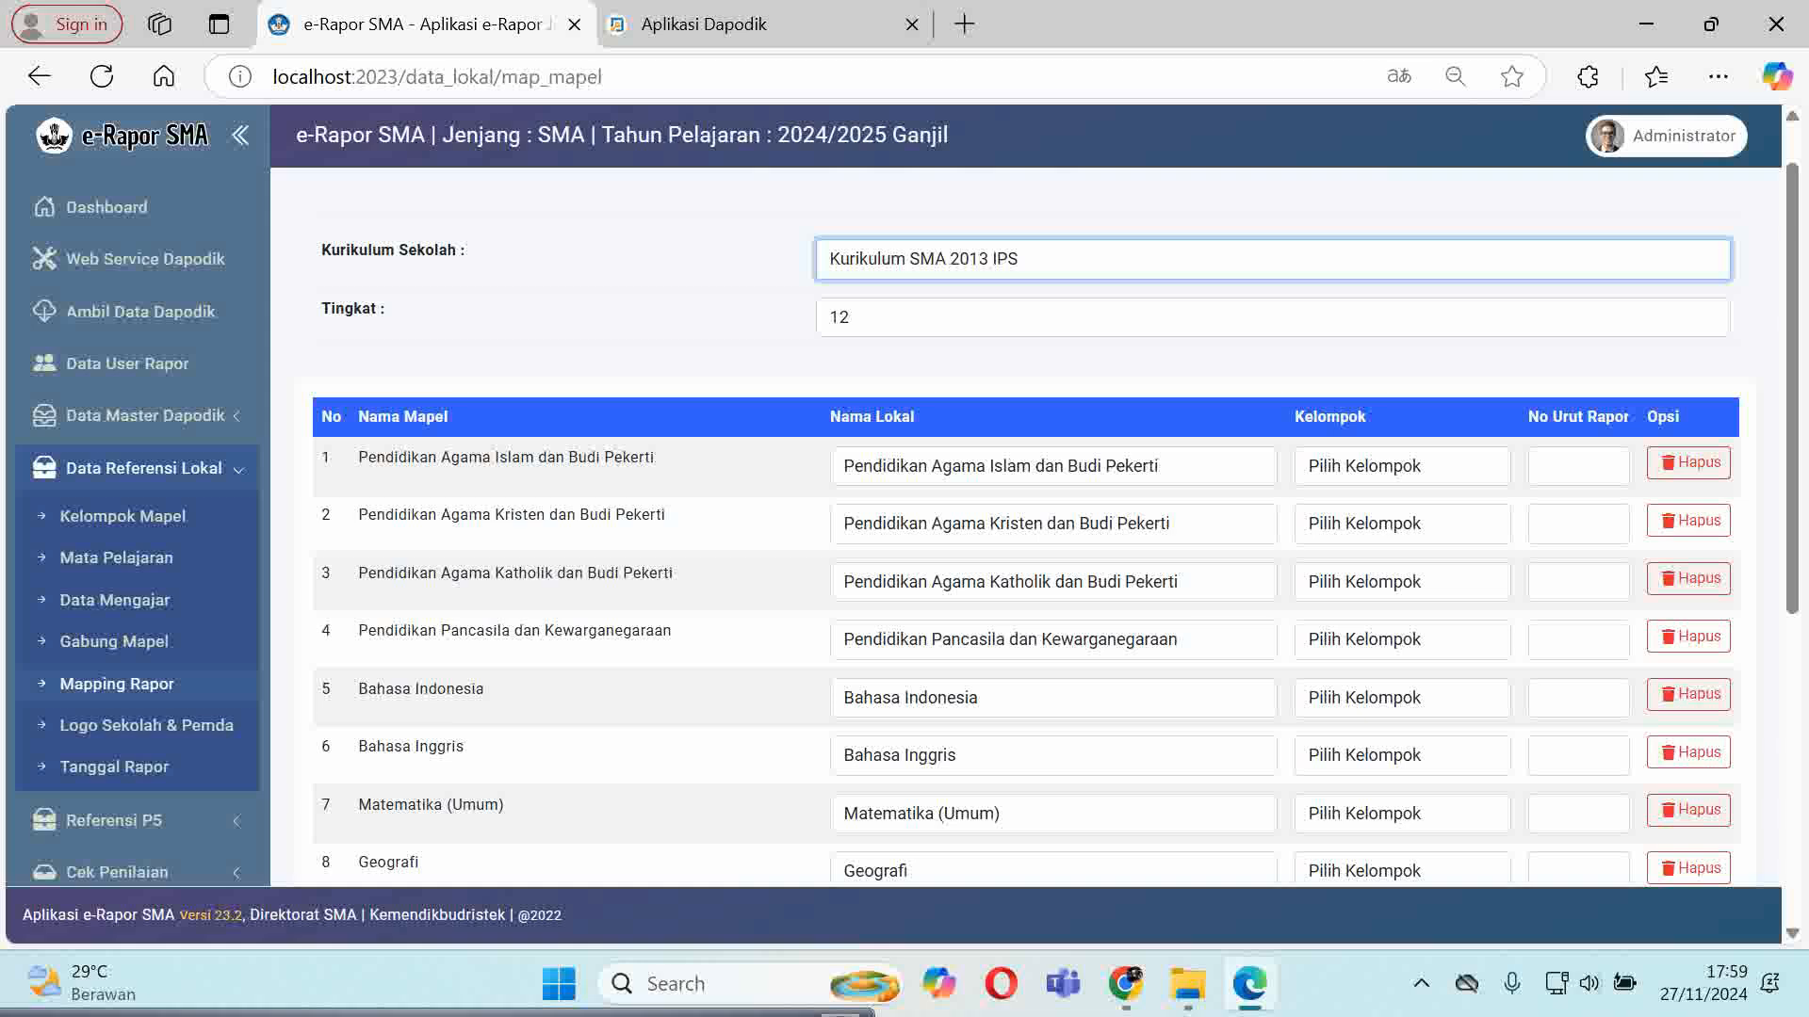
pyautogui.click(1402, 467)
pyautogui.click(1356, 543)
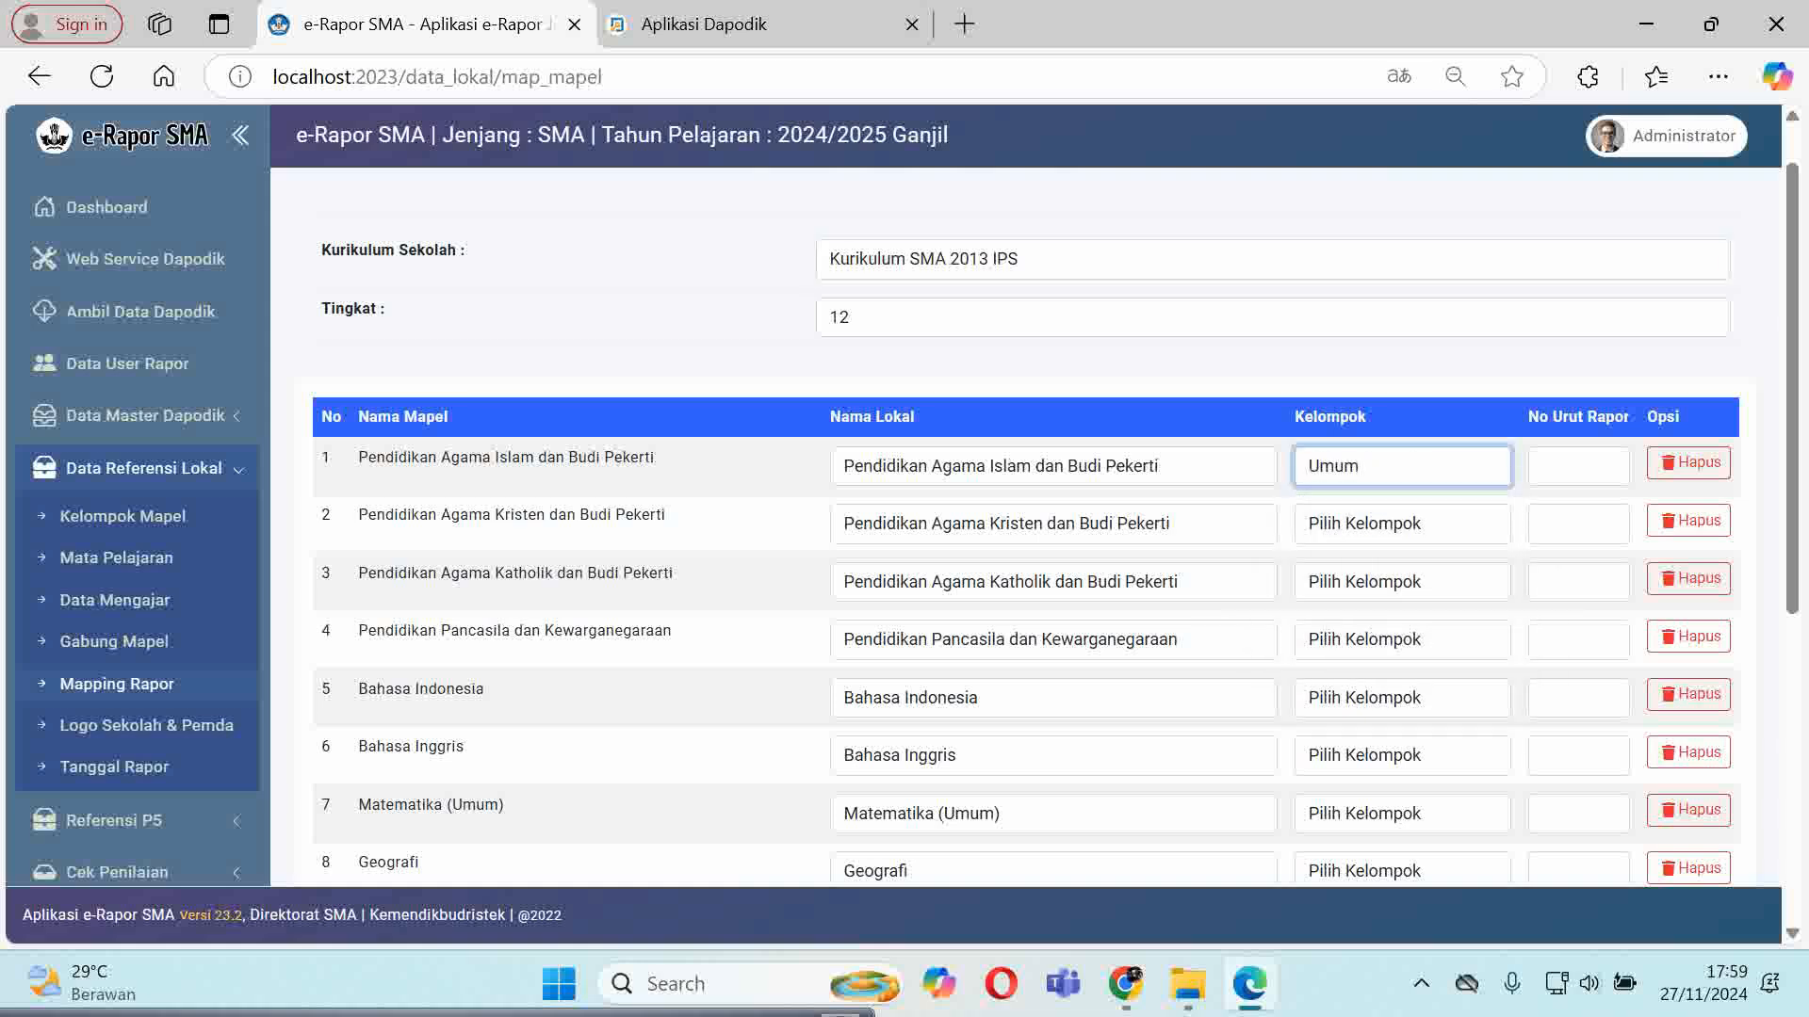
pyautogui.click(1402, 524)
pyautogui.click(1356, 601)
pyautogui.click(1402, 581)
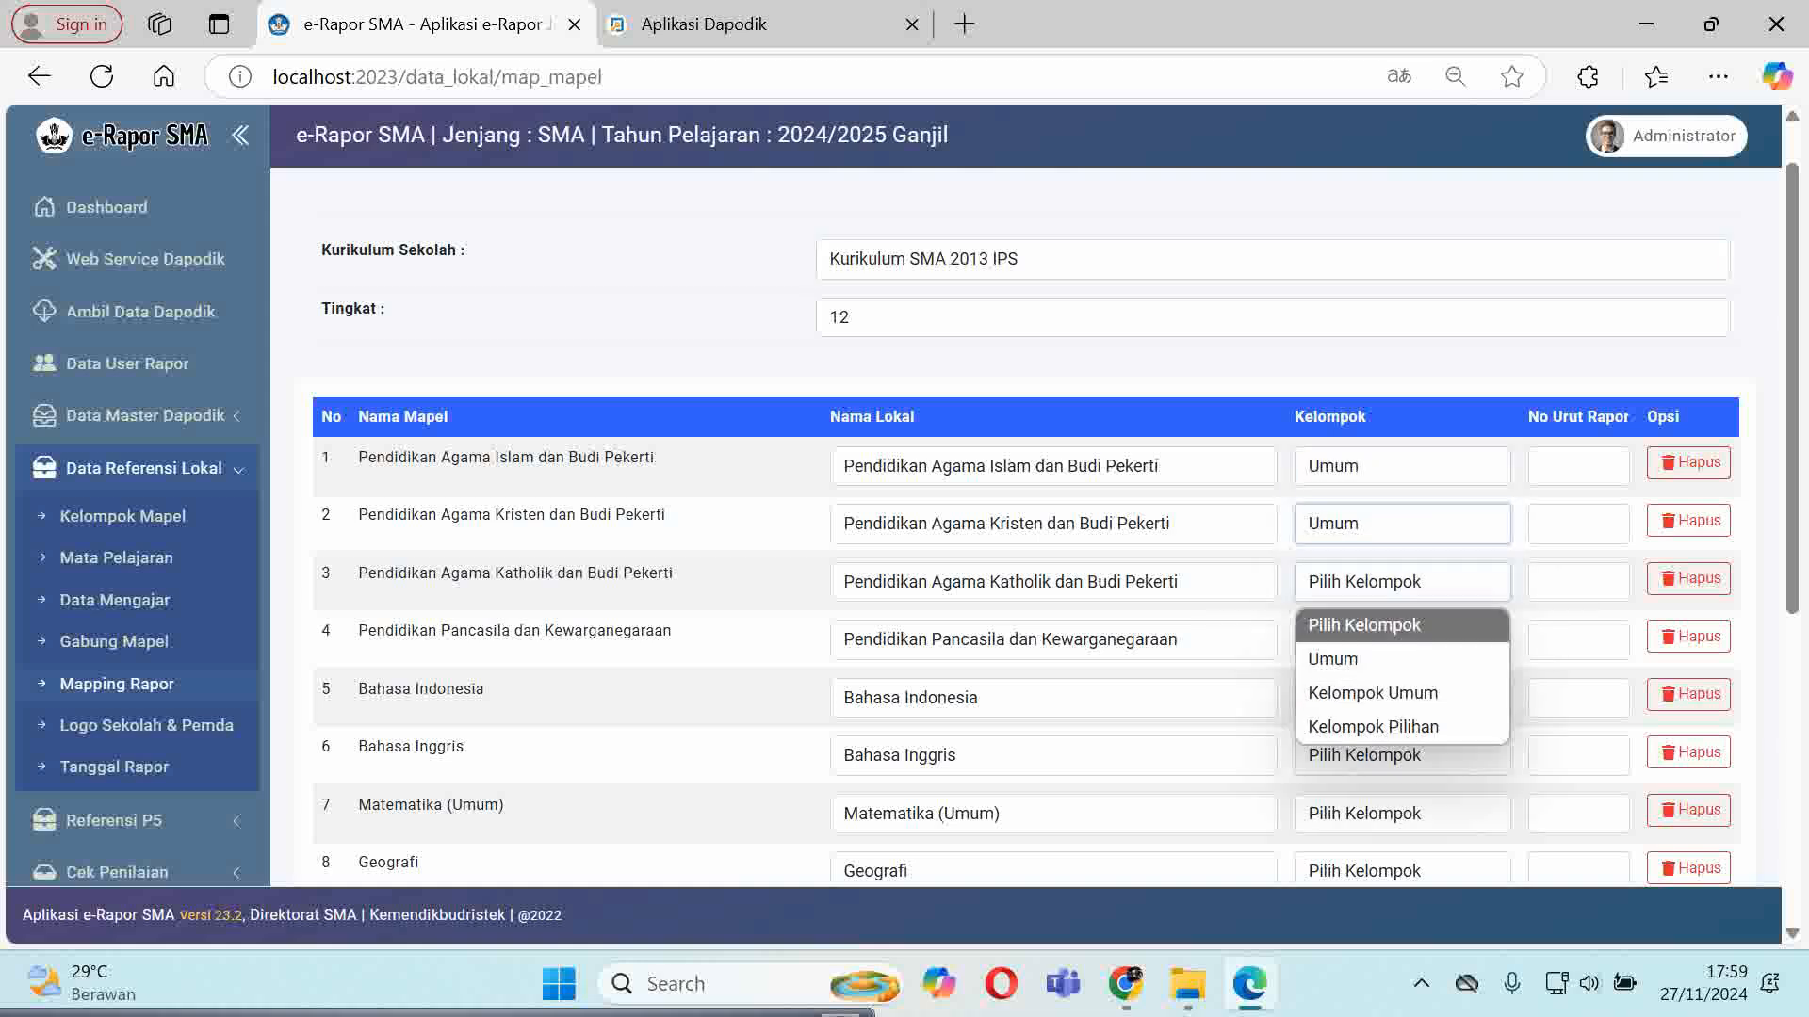
pyautogui.click(1357, 659)
pyautogui.click(1402, 639)
pyautogui.click(1357, 716)
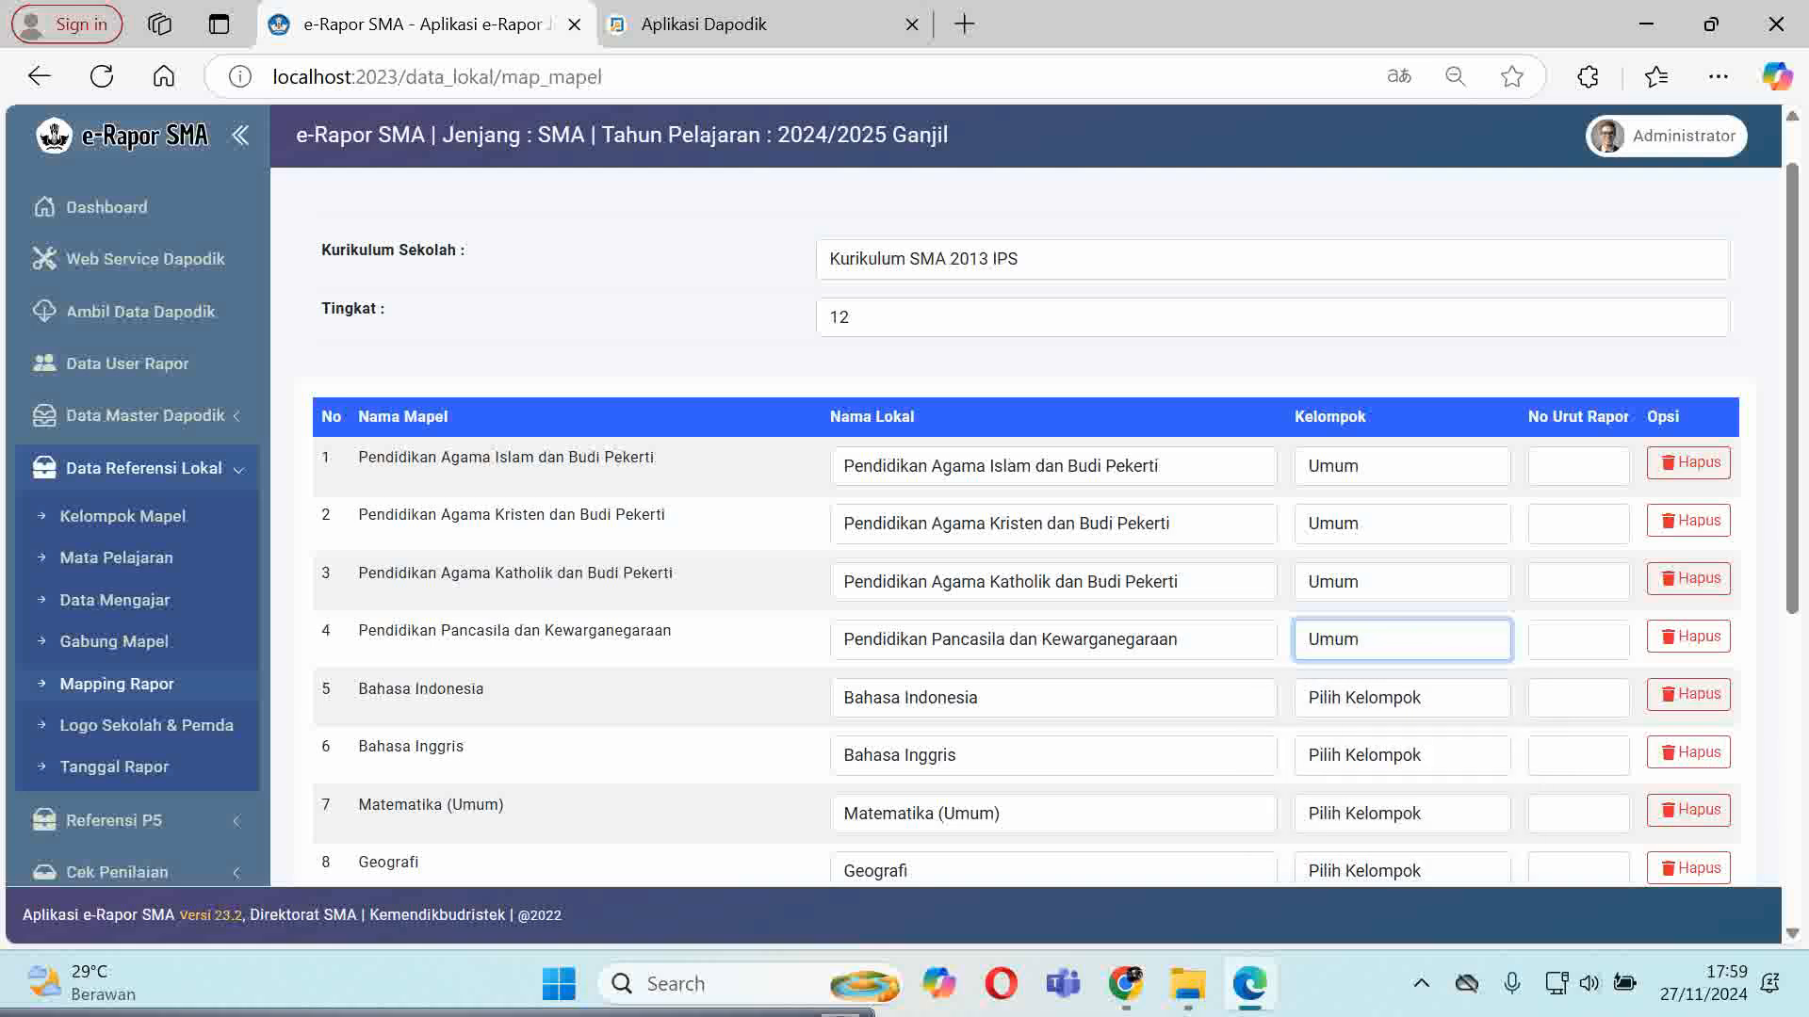
# Step: Give the Islam, Kristen and Katholik religion subjects report order 1 and Pendidikan Pancasila order 2
pyautogui.click(1577, 467)
pyautogui.write('`')
pyautogui.press('Tab')
pyautogui.write('`')
pyautogui.press('Tab')
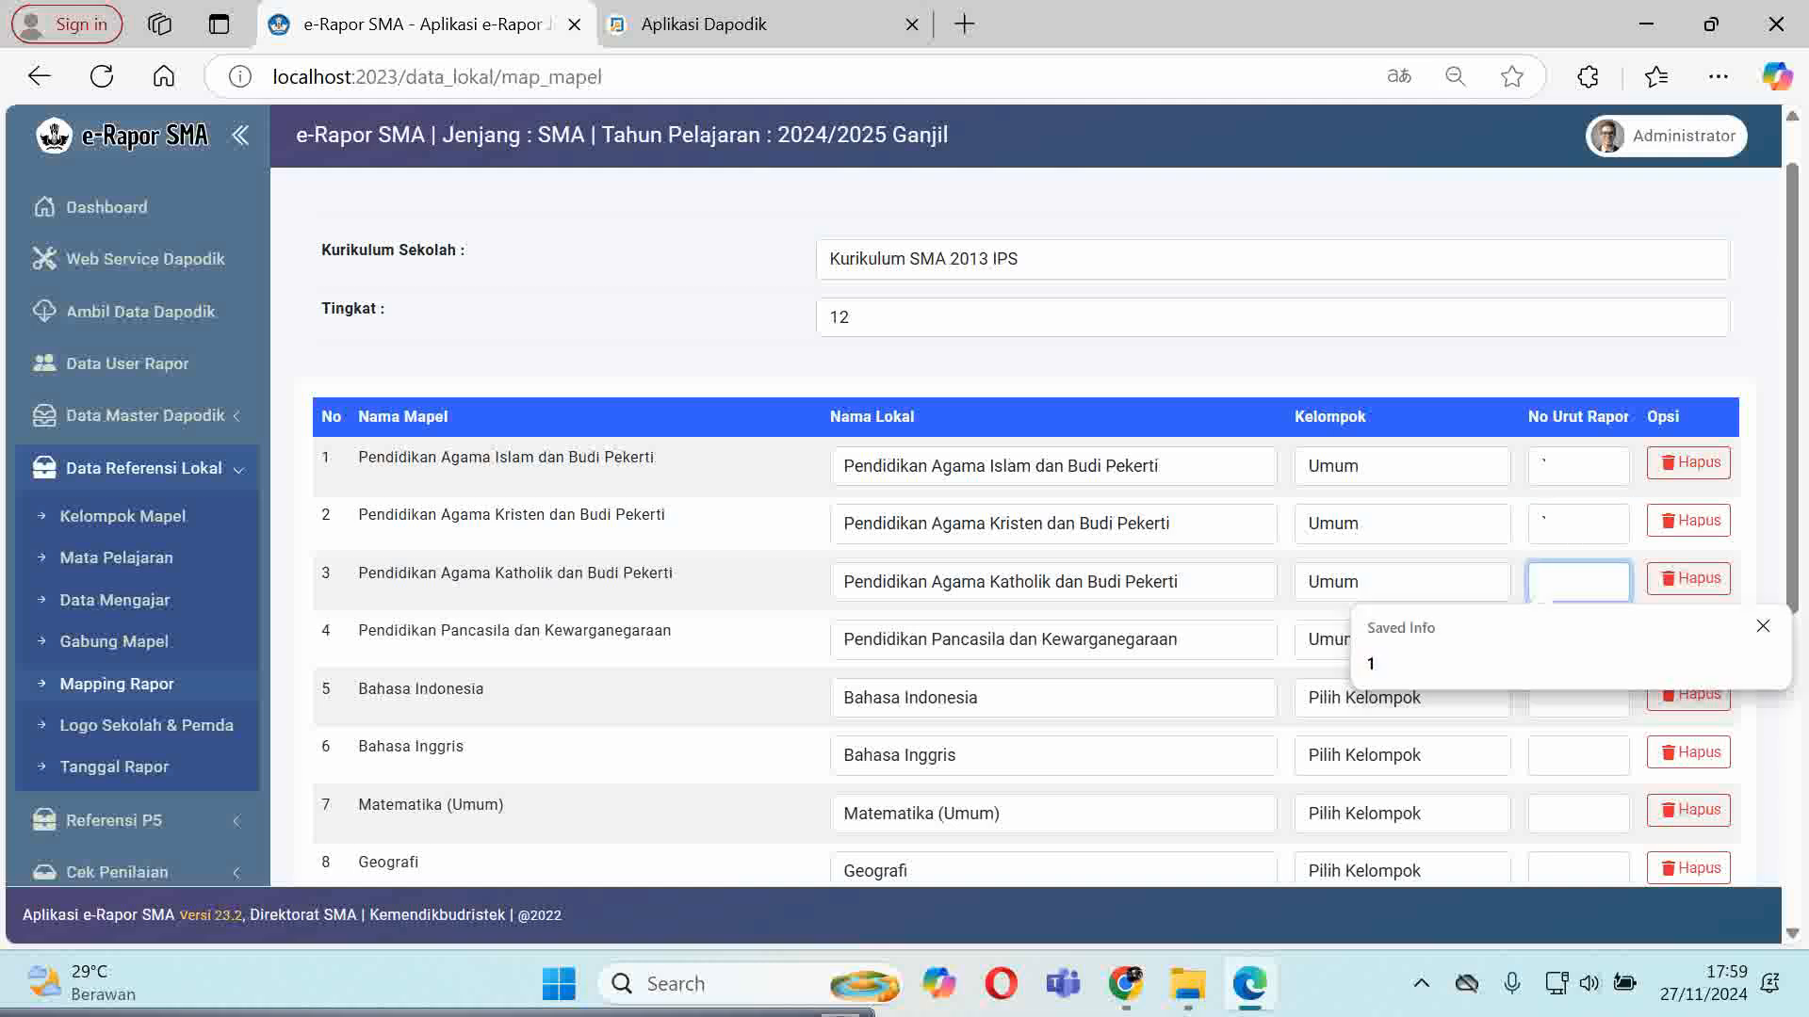
pyautogui.doubleClick(1564, 467)
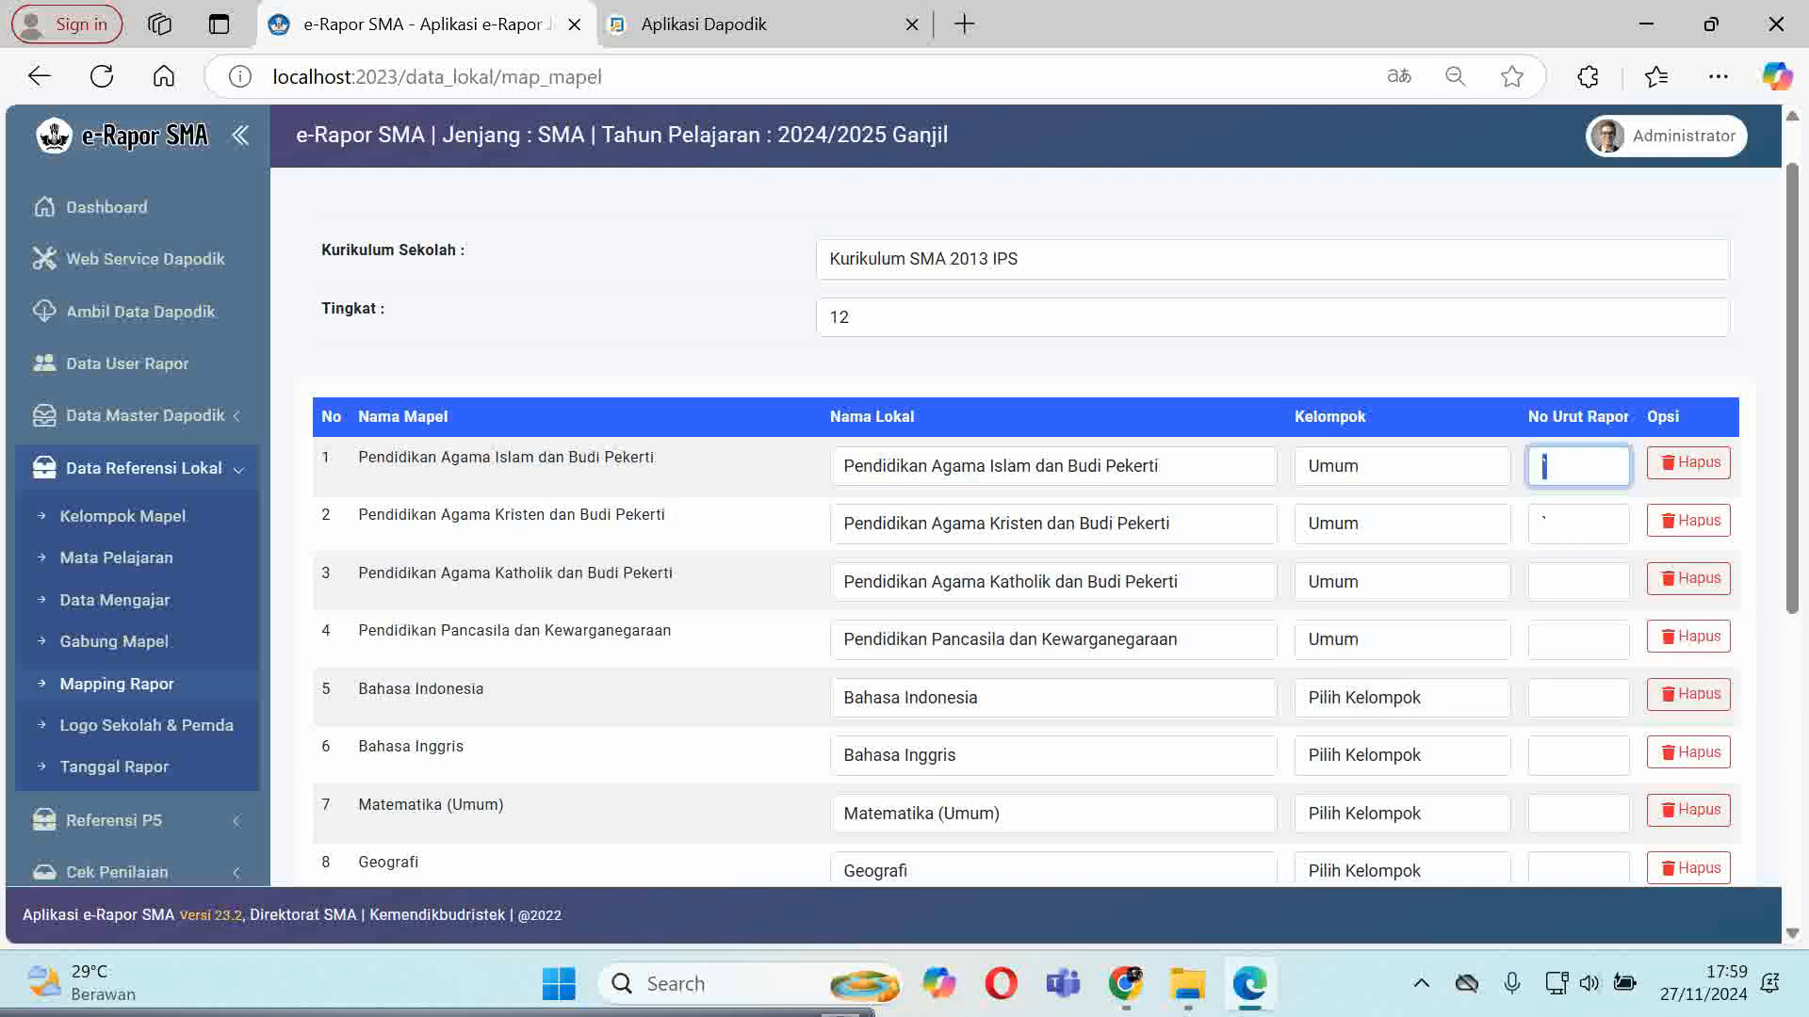
pyautogui.write('1')
pyautogui.click(1571, 524)
pyautogui.write('1')
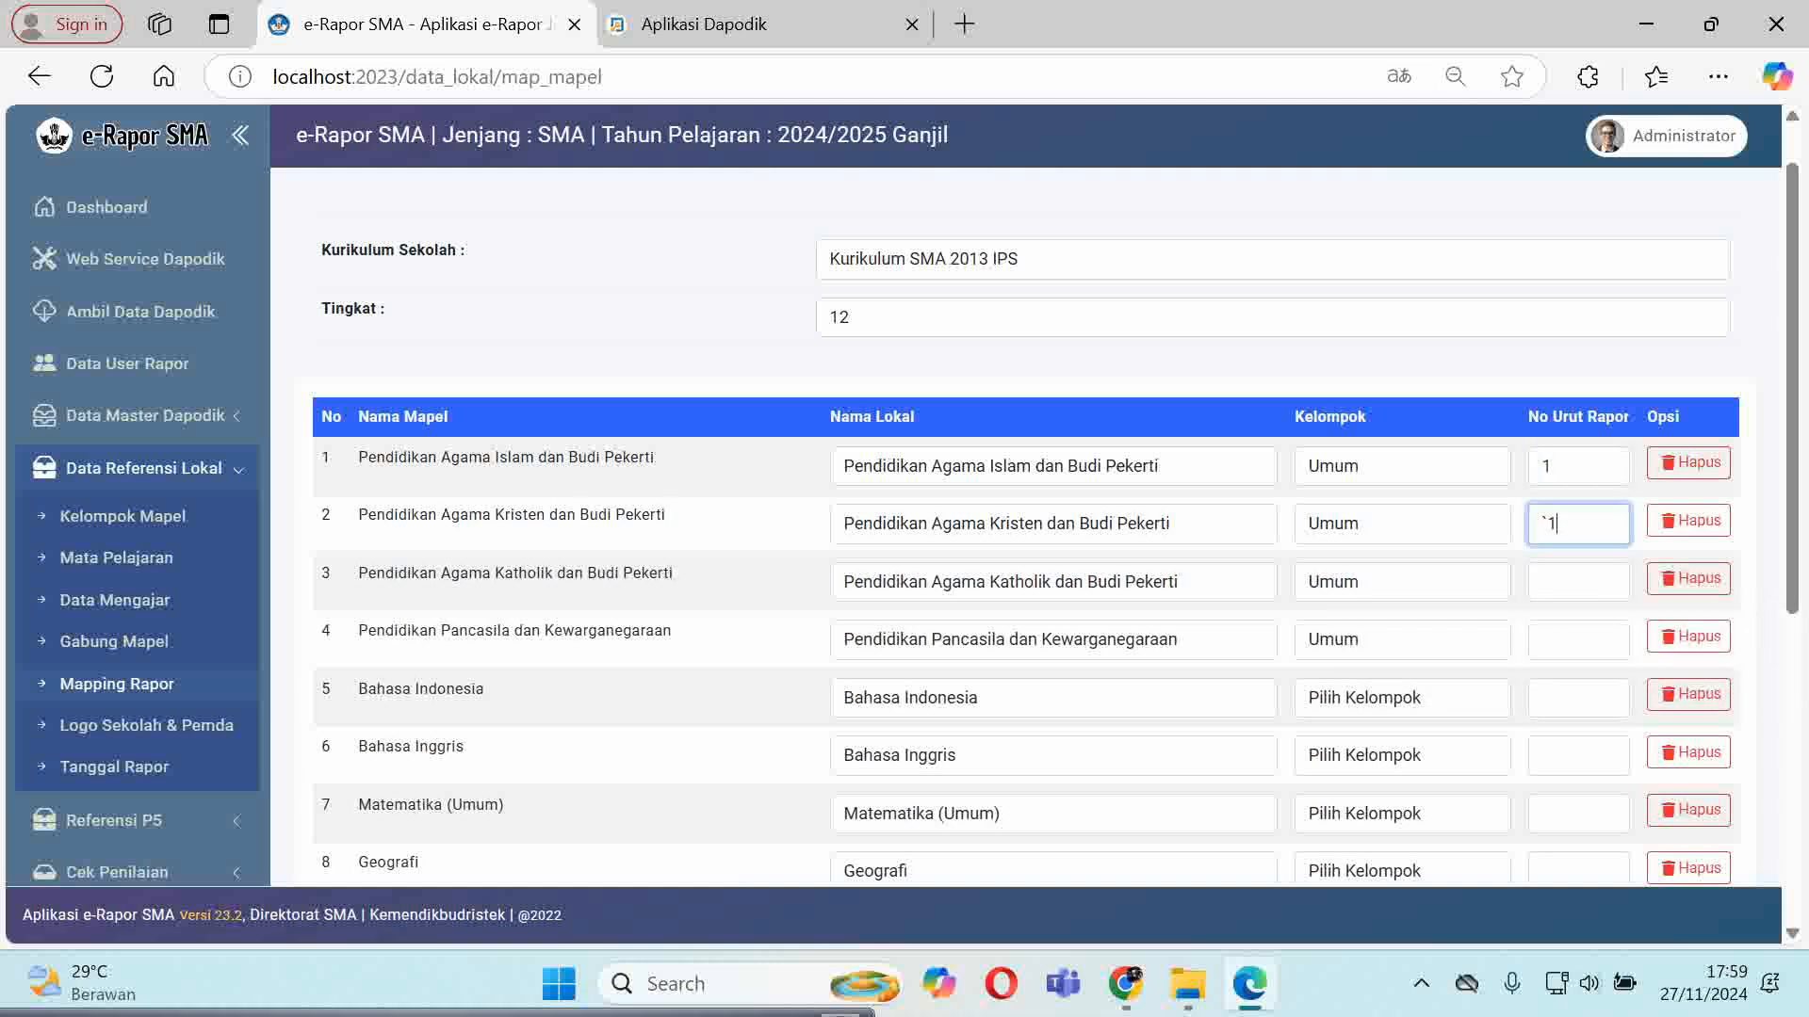
pyautogui.press('BackSpace')
pyautogui.press('BackSpace')
pyautogui.write('1')
pyautogui.click(1571, 582)
pyautogui.write('1')
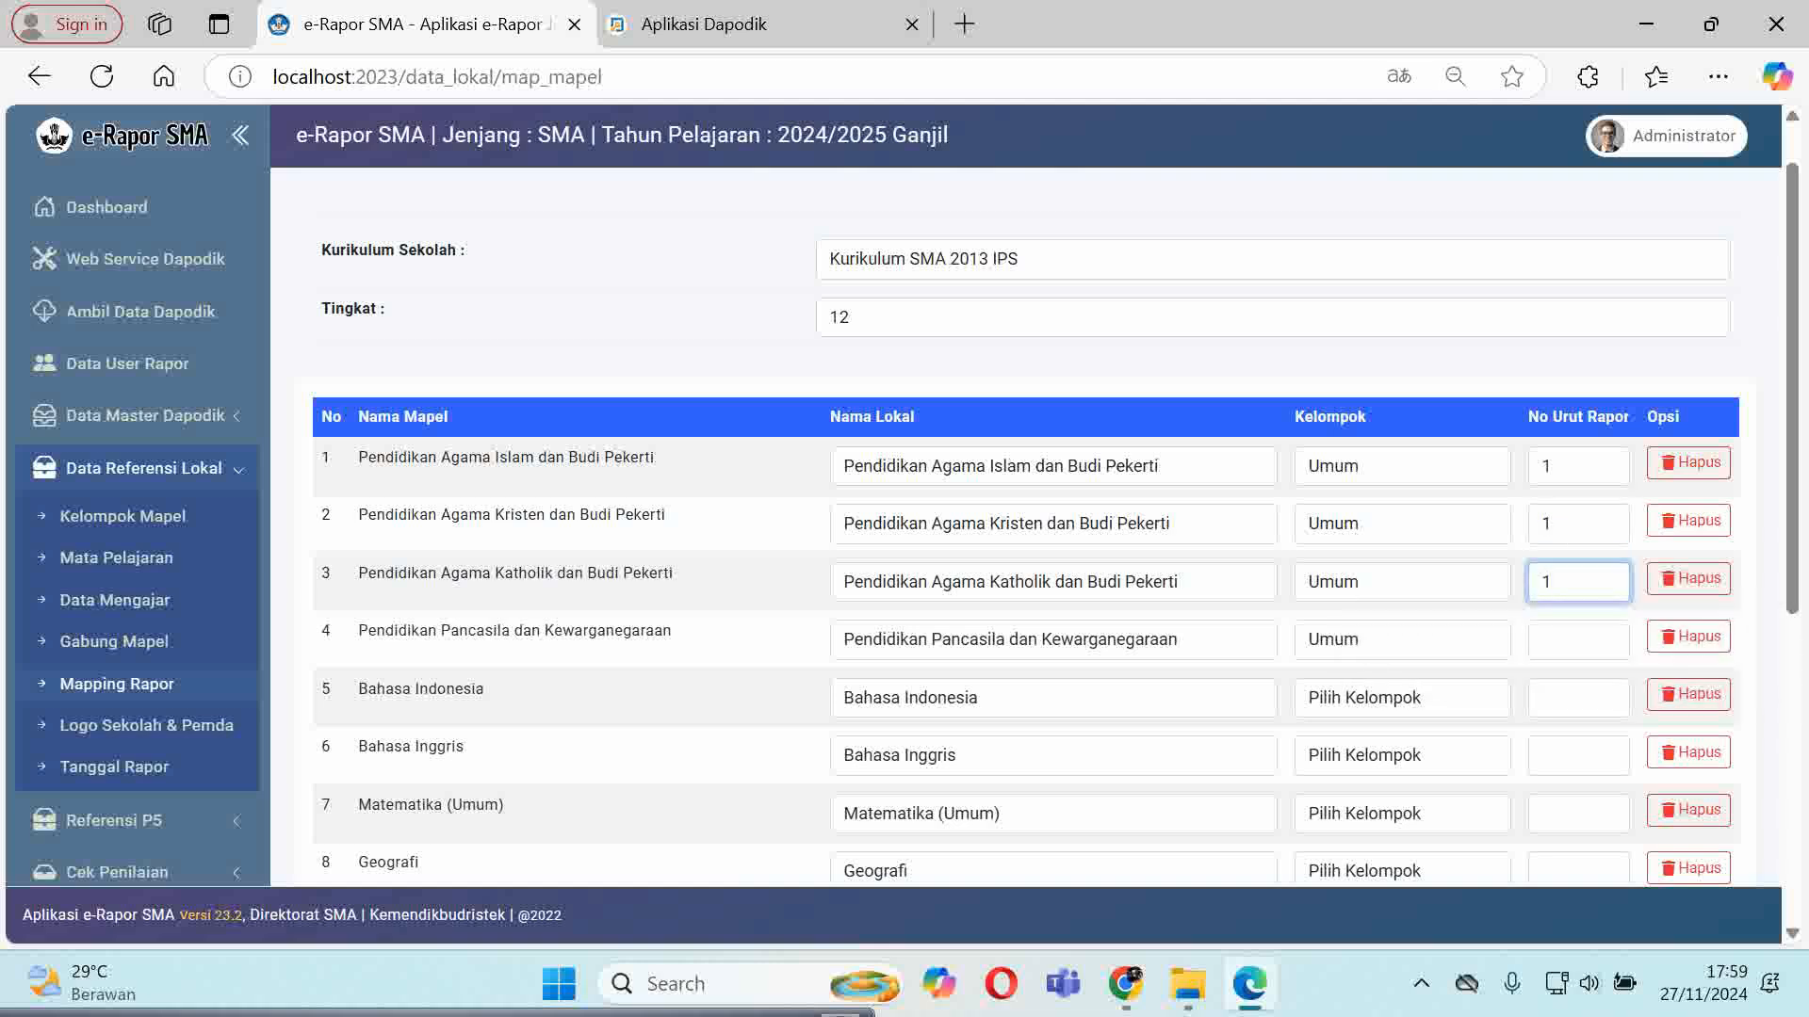
pyautogui.click(1542, 640)
pyautogui.write('2')
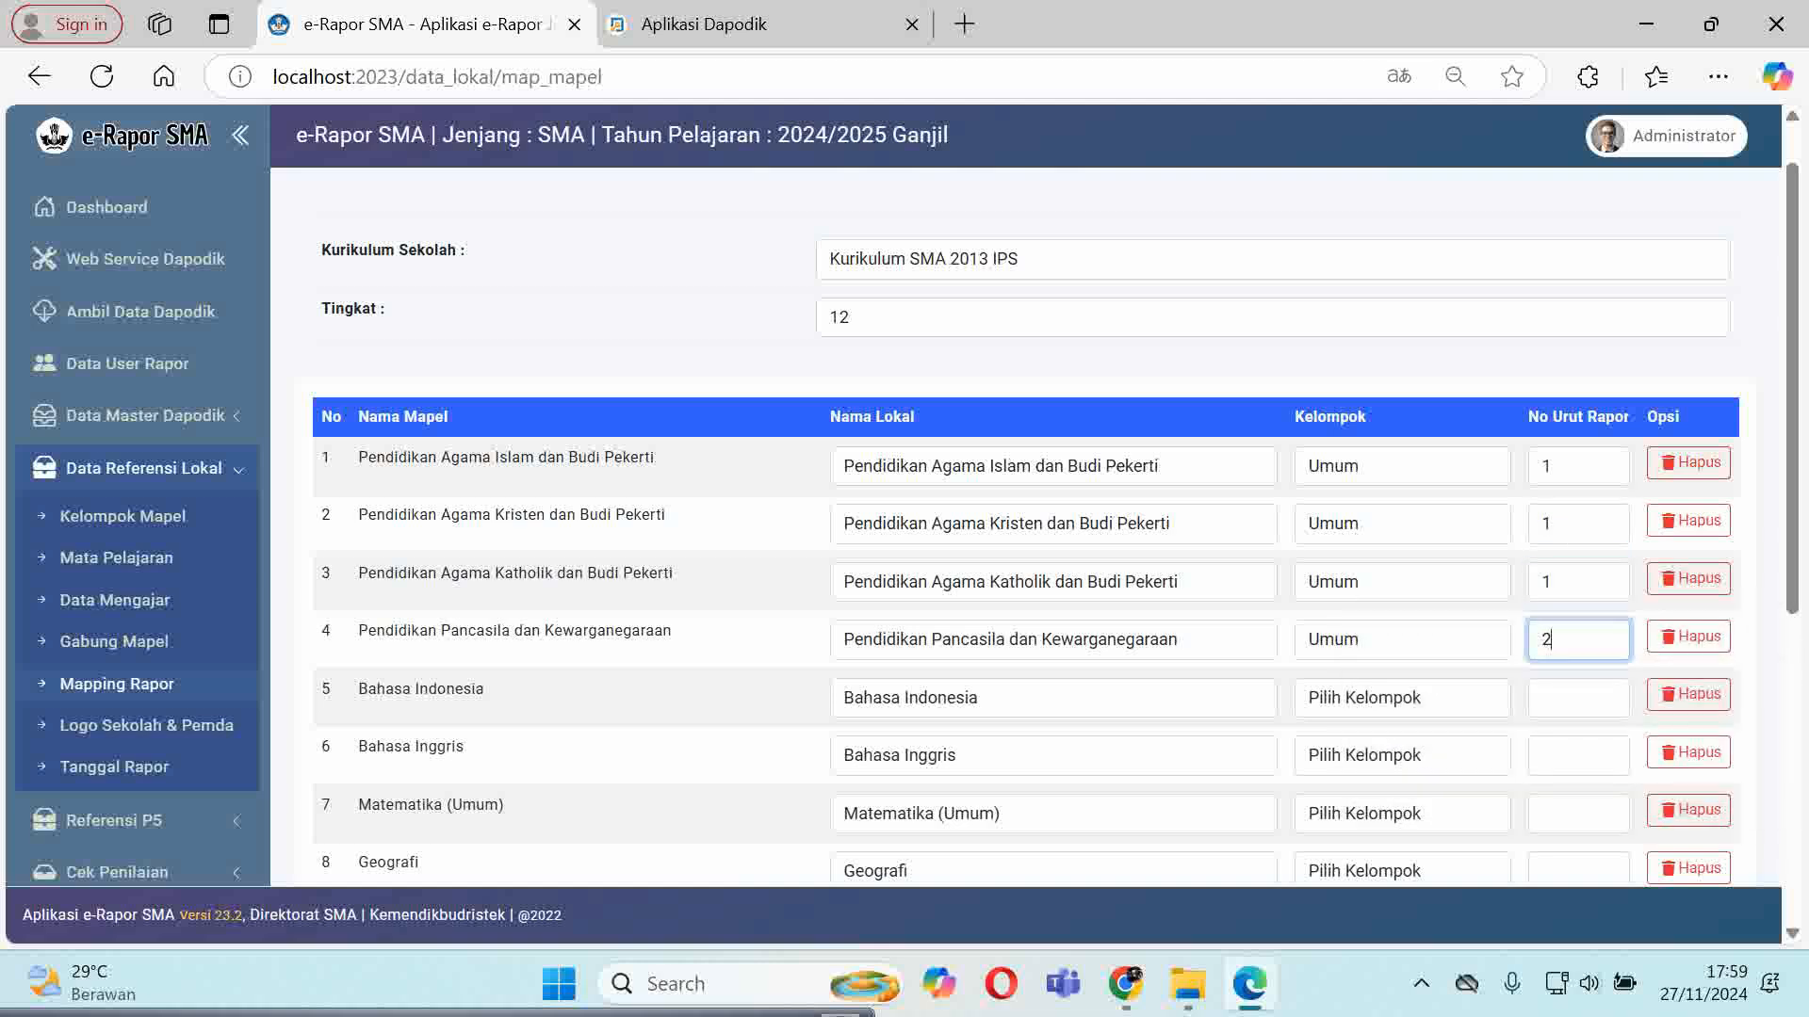
# Step: Set Bahasa Indonesia and Bahasa Inggris to group Umum with report orders 3 and 4
pyautogui.click(1402, 698)
pyautogui.click(1332, 774)
pyautogui.click(1578, 699)
pyautogui.write('3')
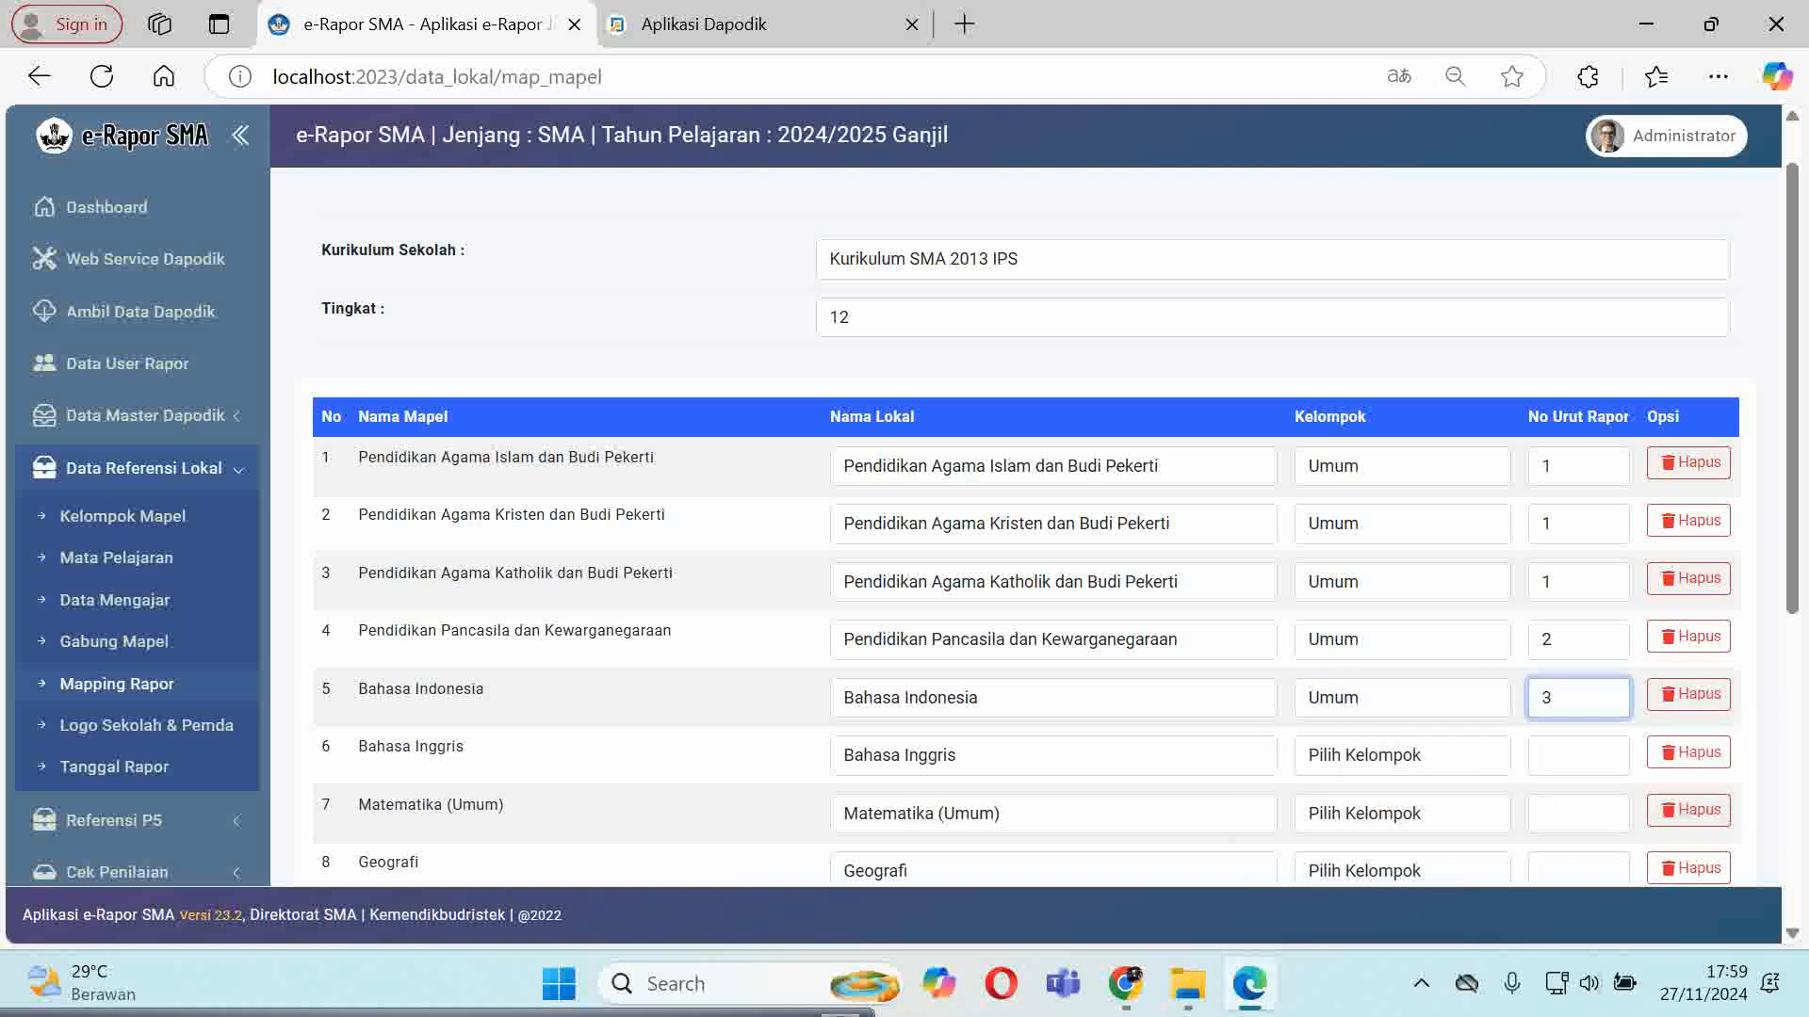
pyautogui.click(1402, 755)
pyautogui.click(1338, 832)
pyautogui.click(1578, 755)
pyautogui.write('4')
# Step: Set Matematika (Umum) to Umum with order 5, Geografi to Kelompok Umum with 6, and Sejarah to Umum with 7
pyautogui.scroll(-1, 1578, 755)
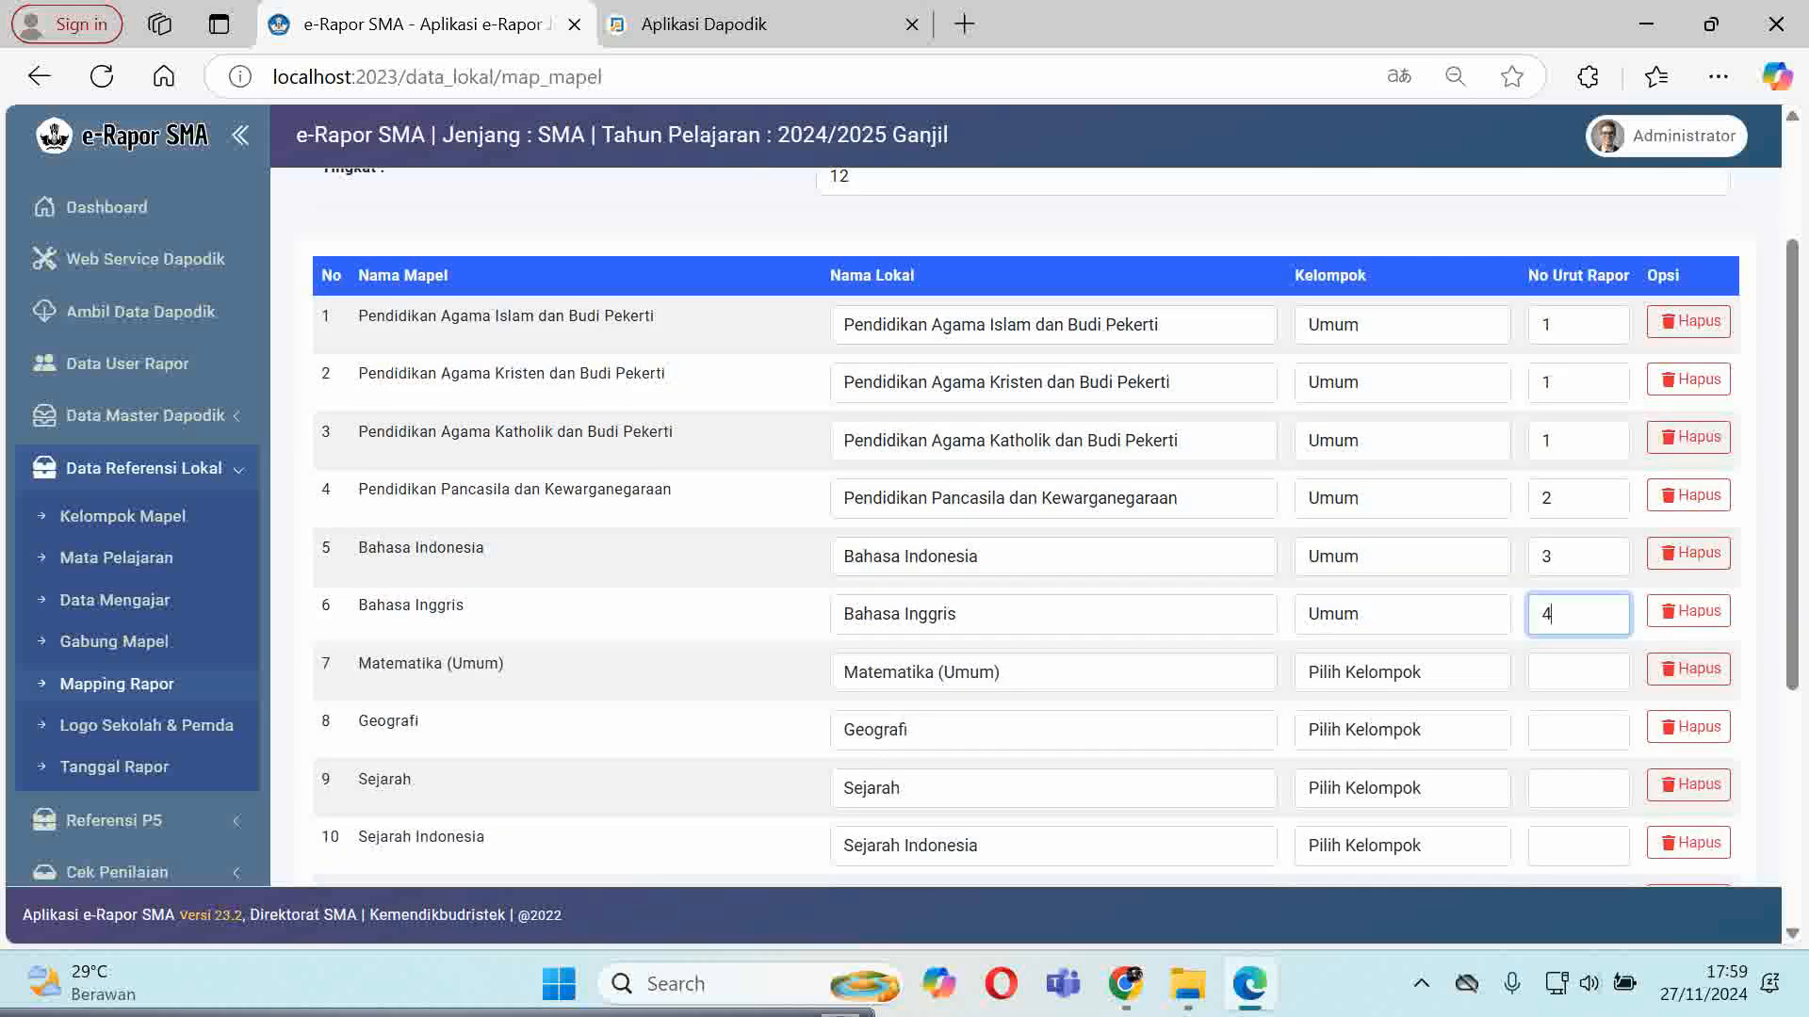
pyautogui.click(1401, 672)
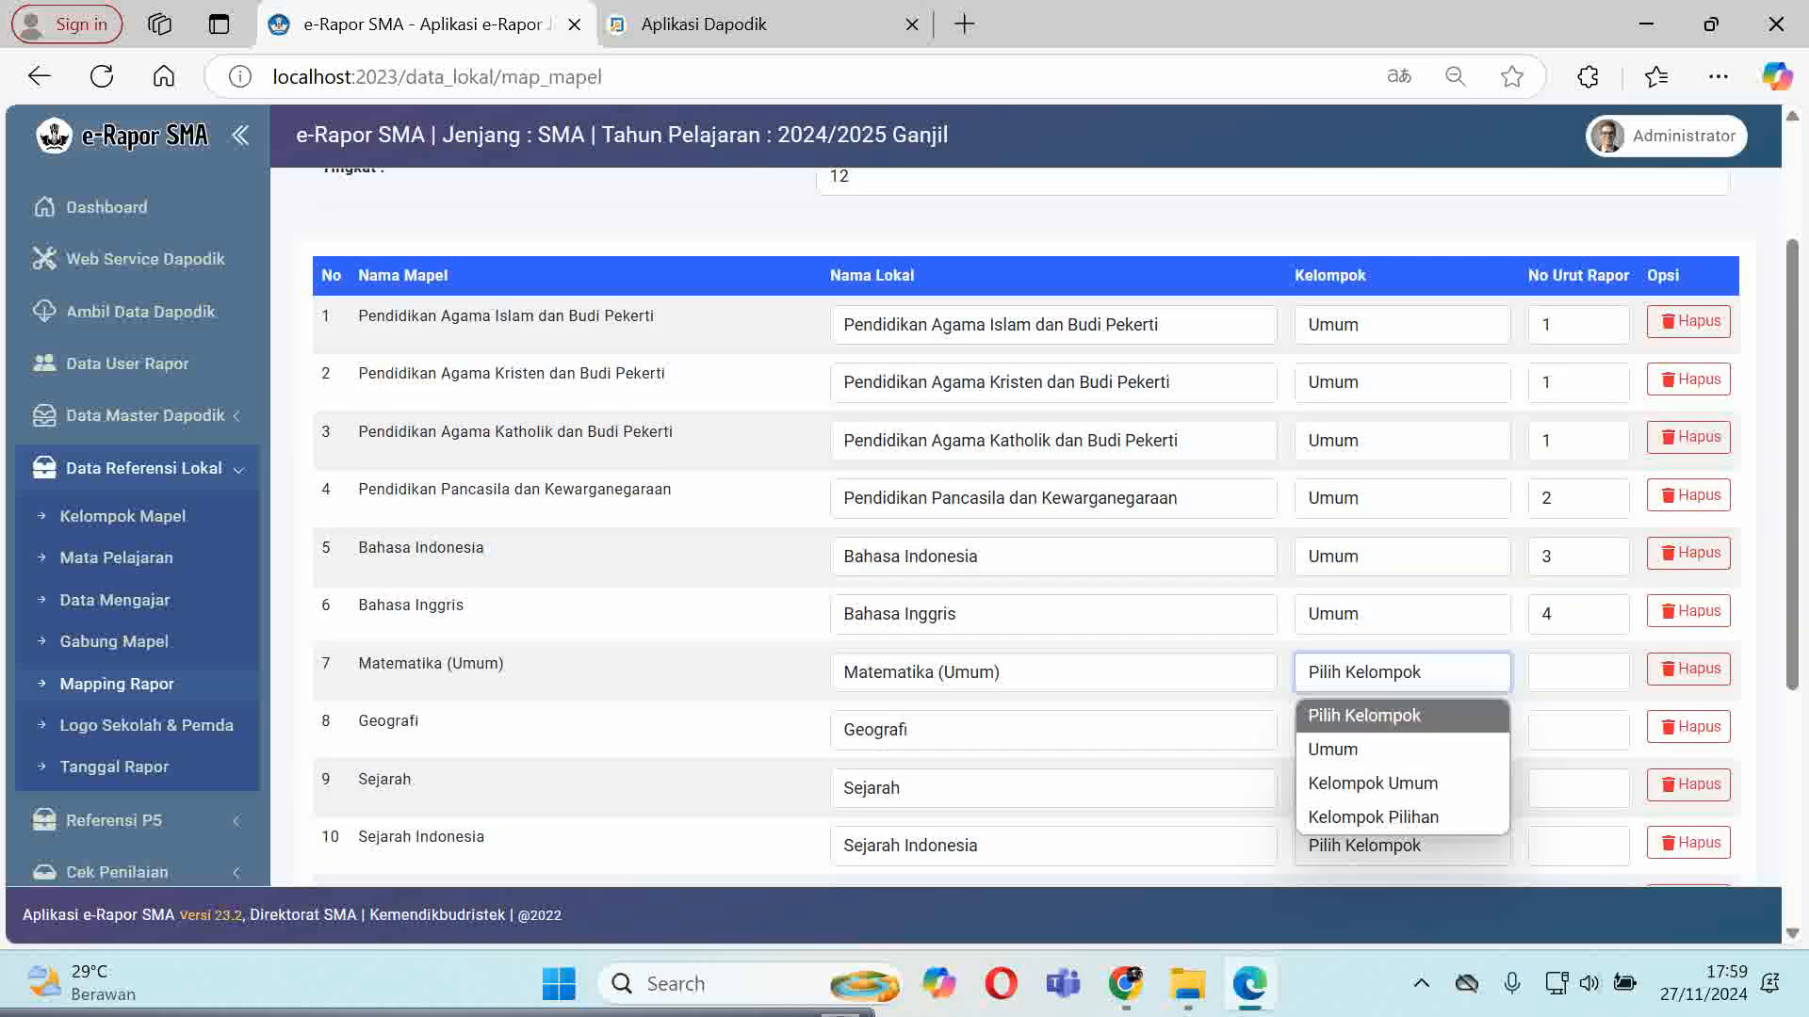
pyautogui.click(1337, 748)
pyautogui.click(1542, 677)
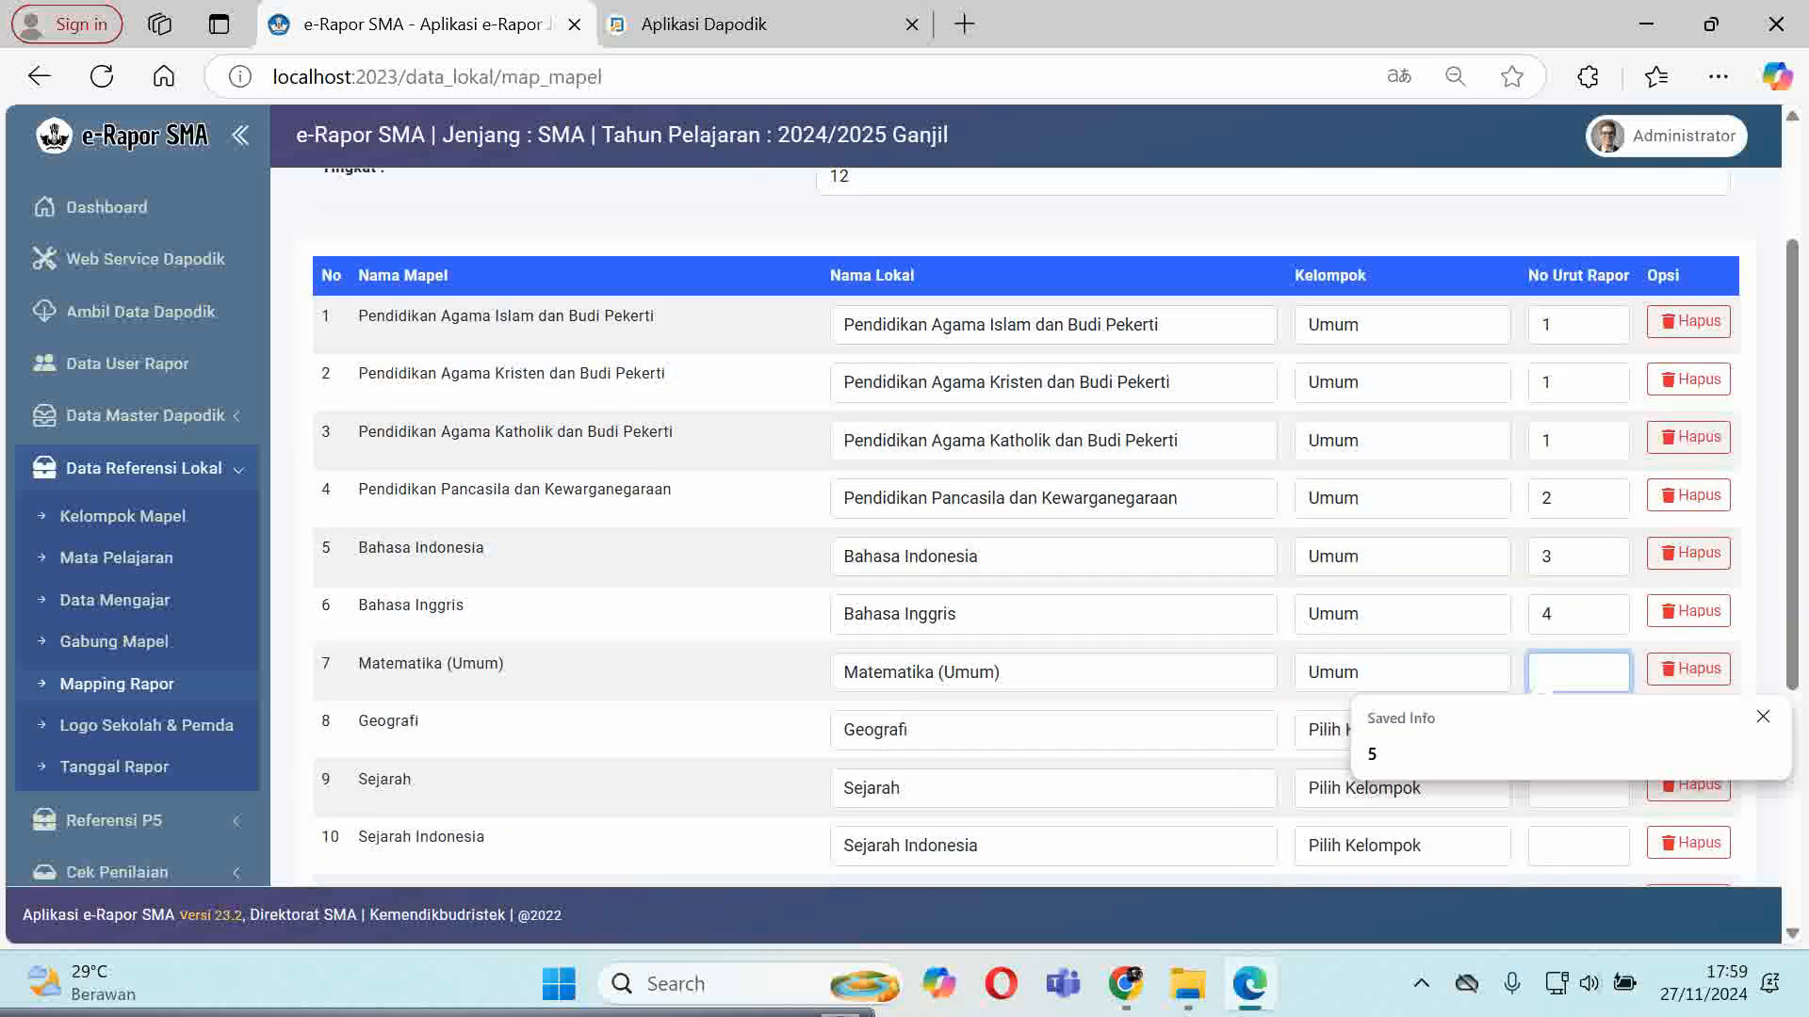
pyautogui.write('5')
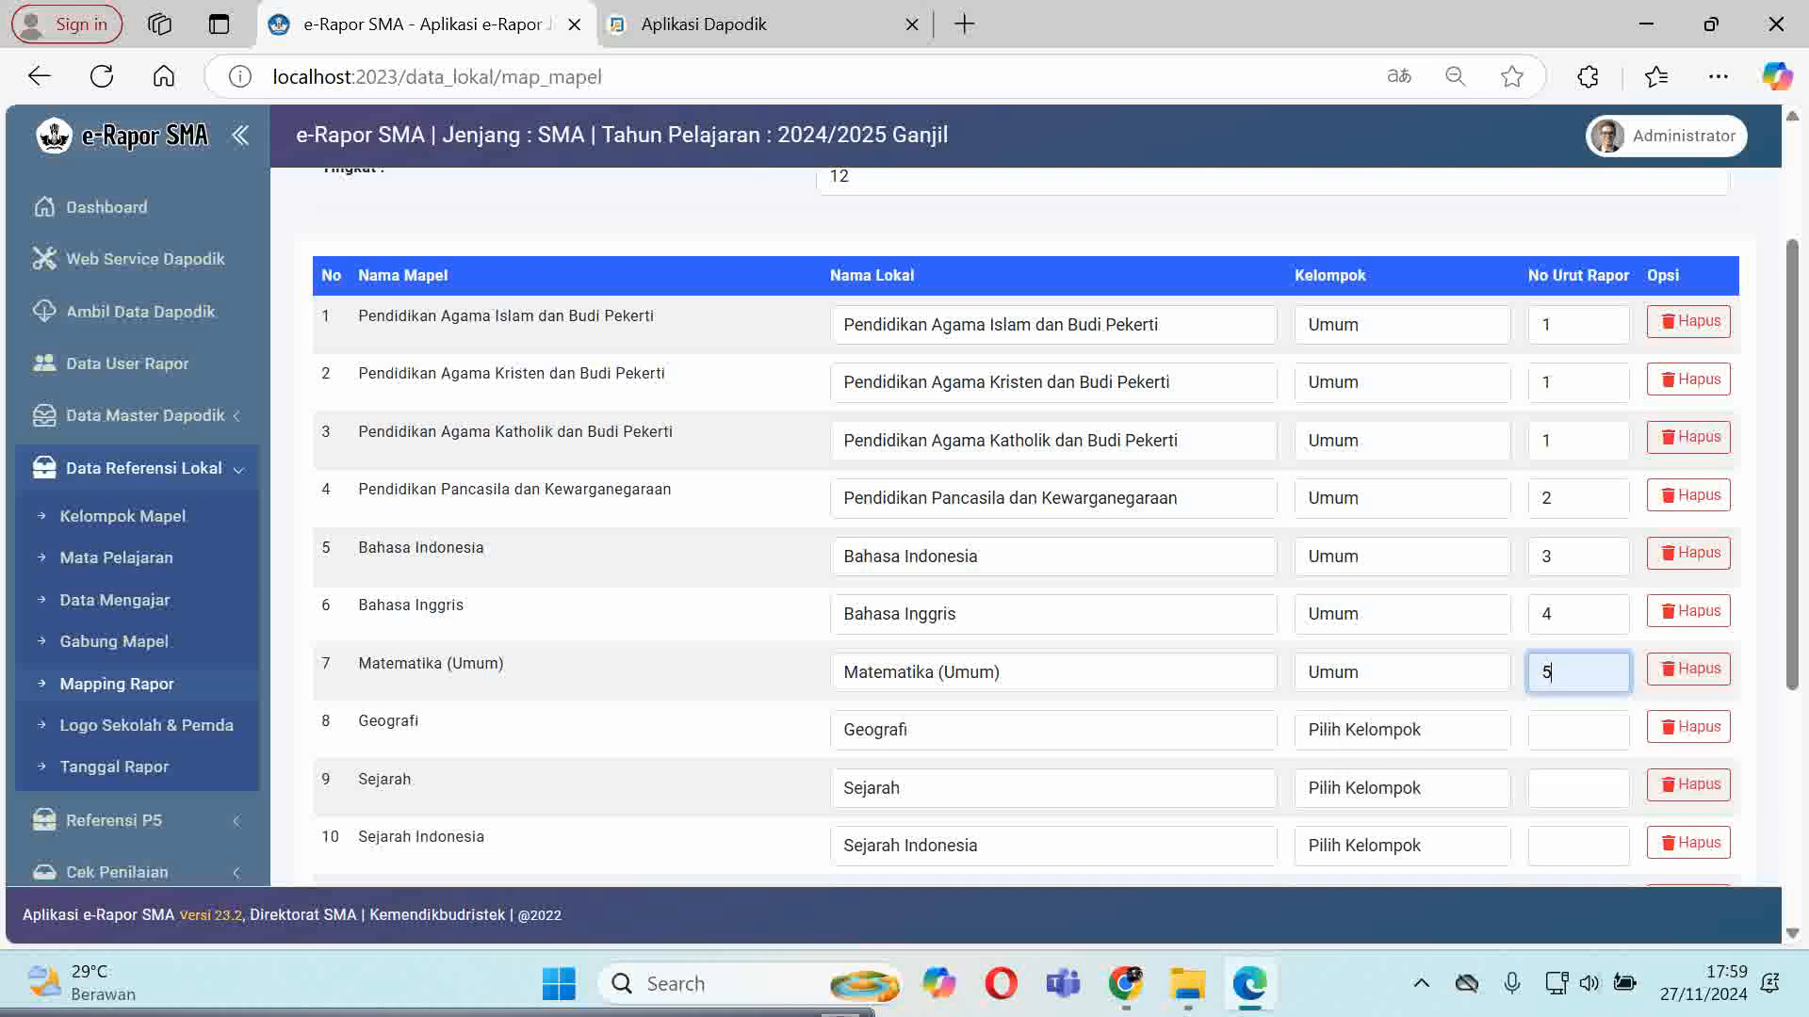
pyautogui.click(1401, 729)
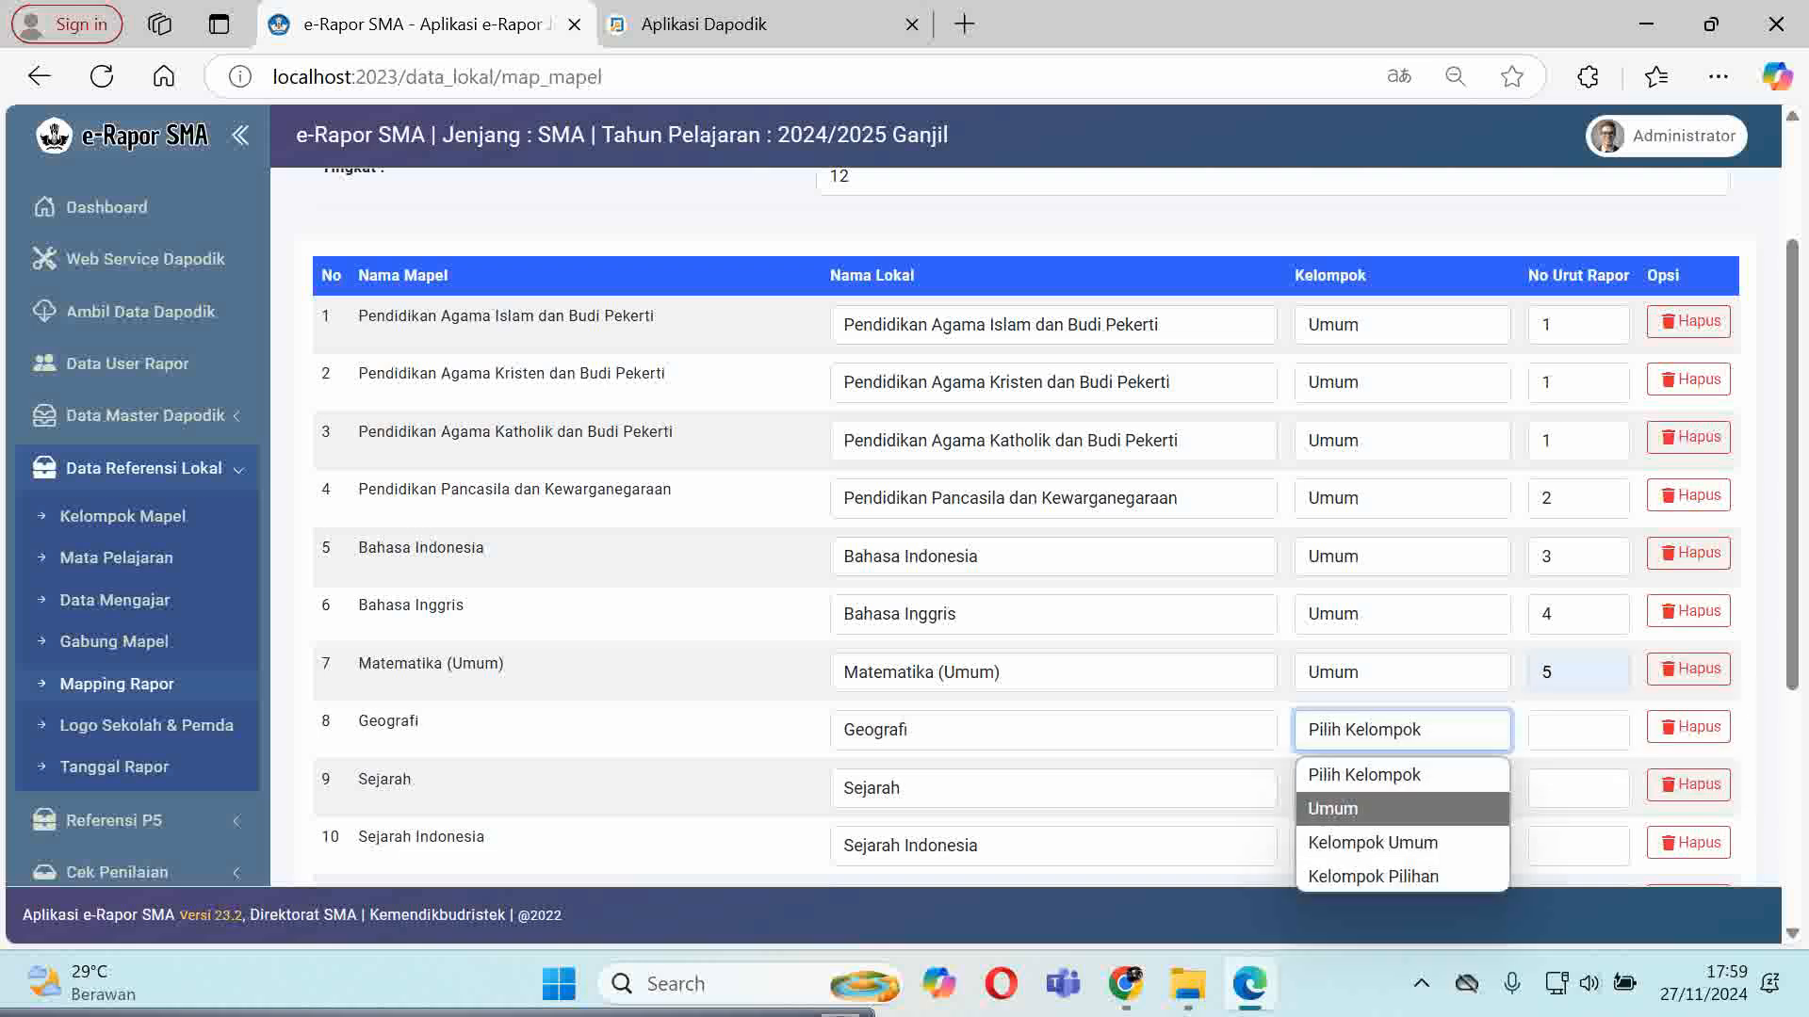
pyautogui.click(1373, 842)
pyautogui.click(1564, 730)
pyautogui.write('6')
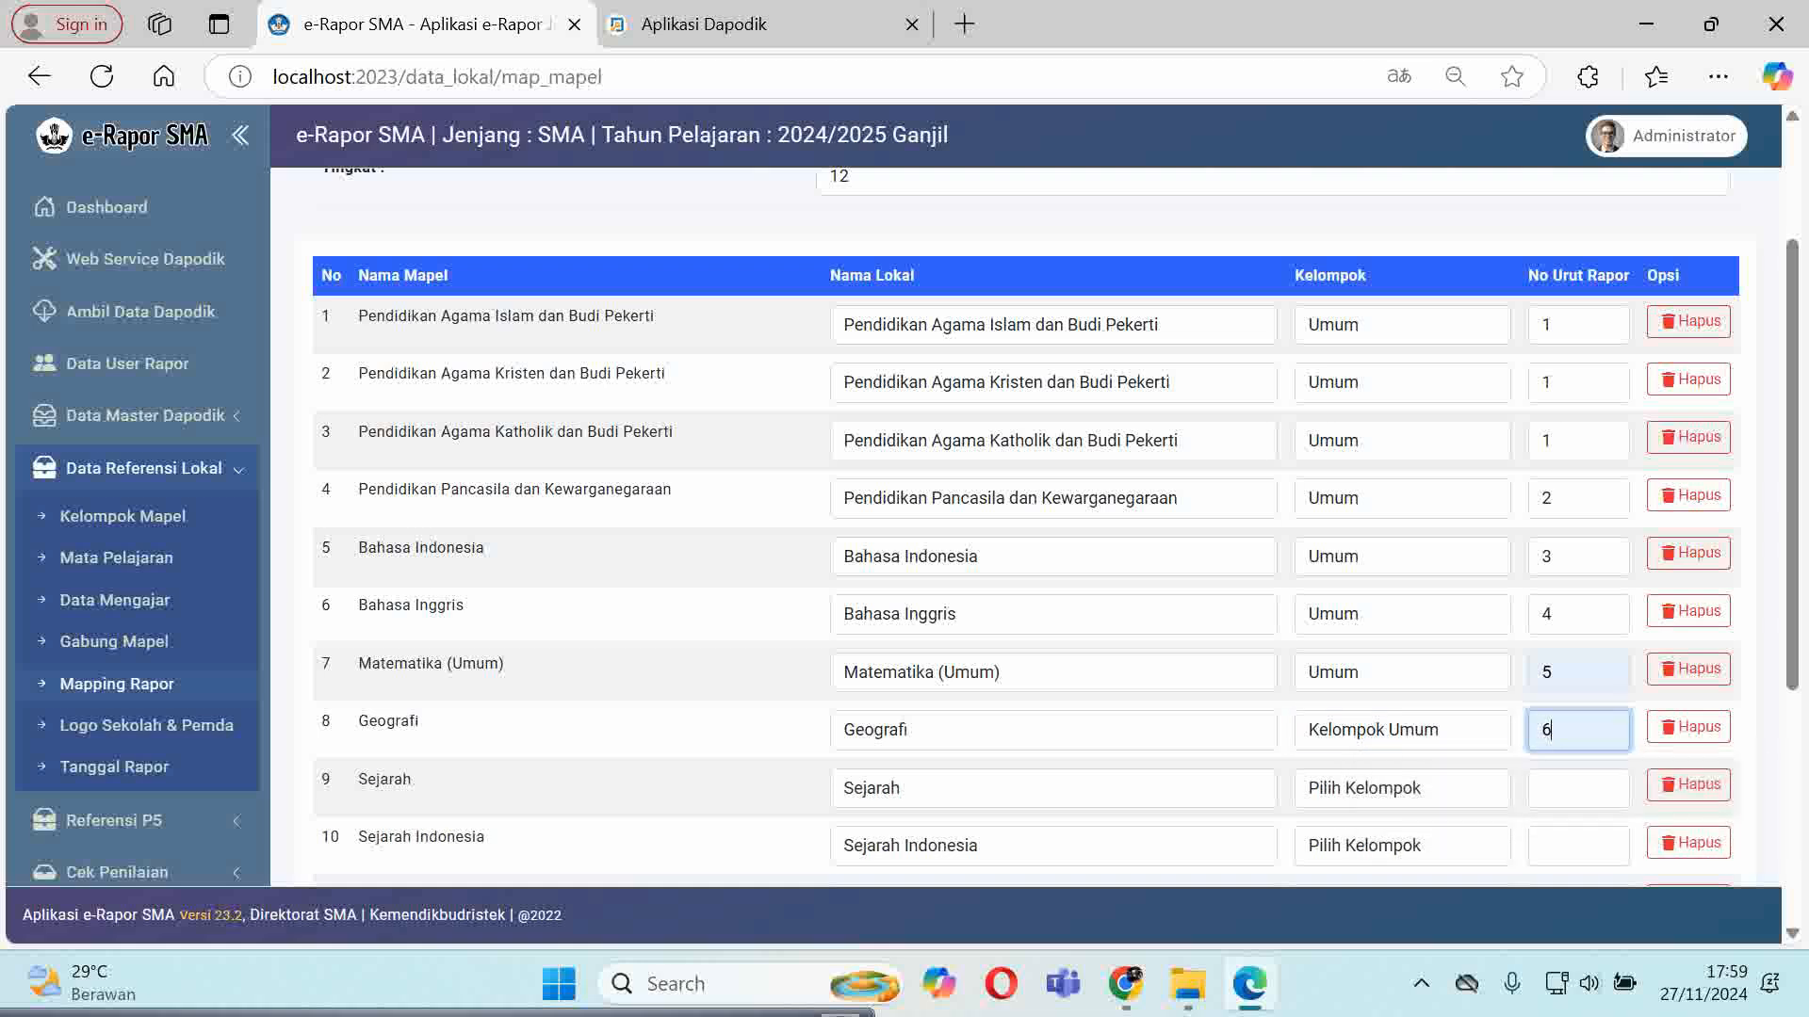
pyautogui.scroll(-1, 1541, 744)
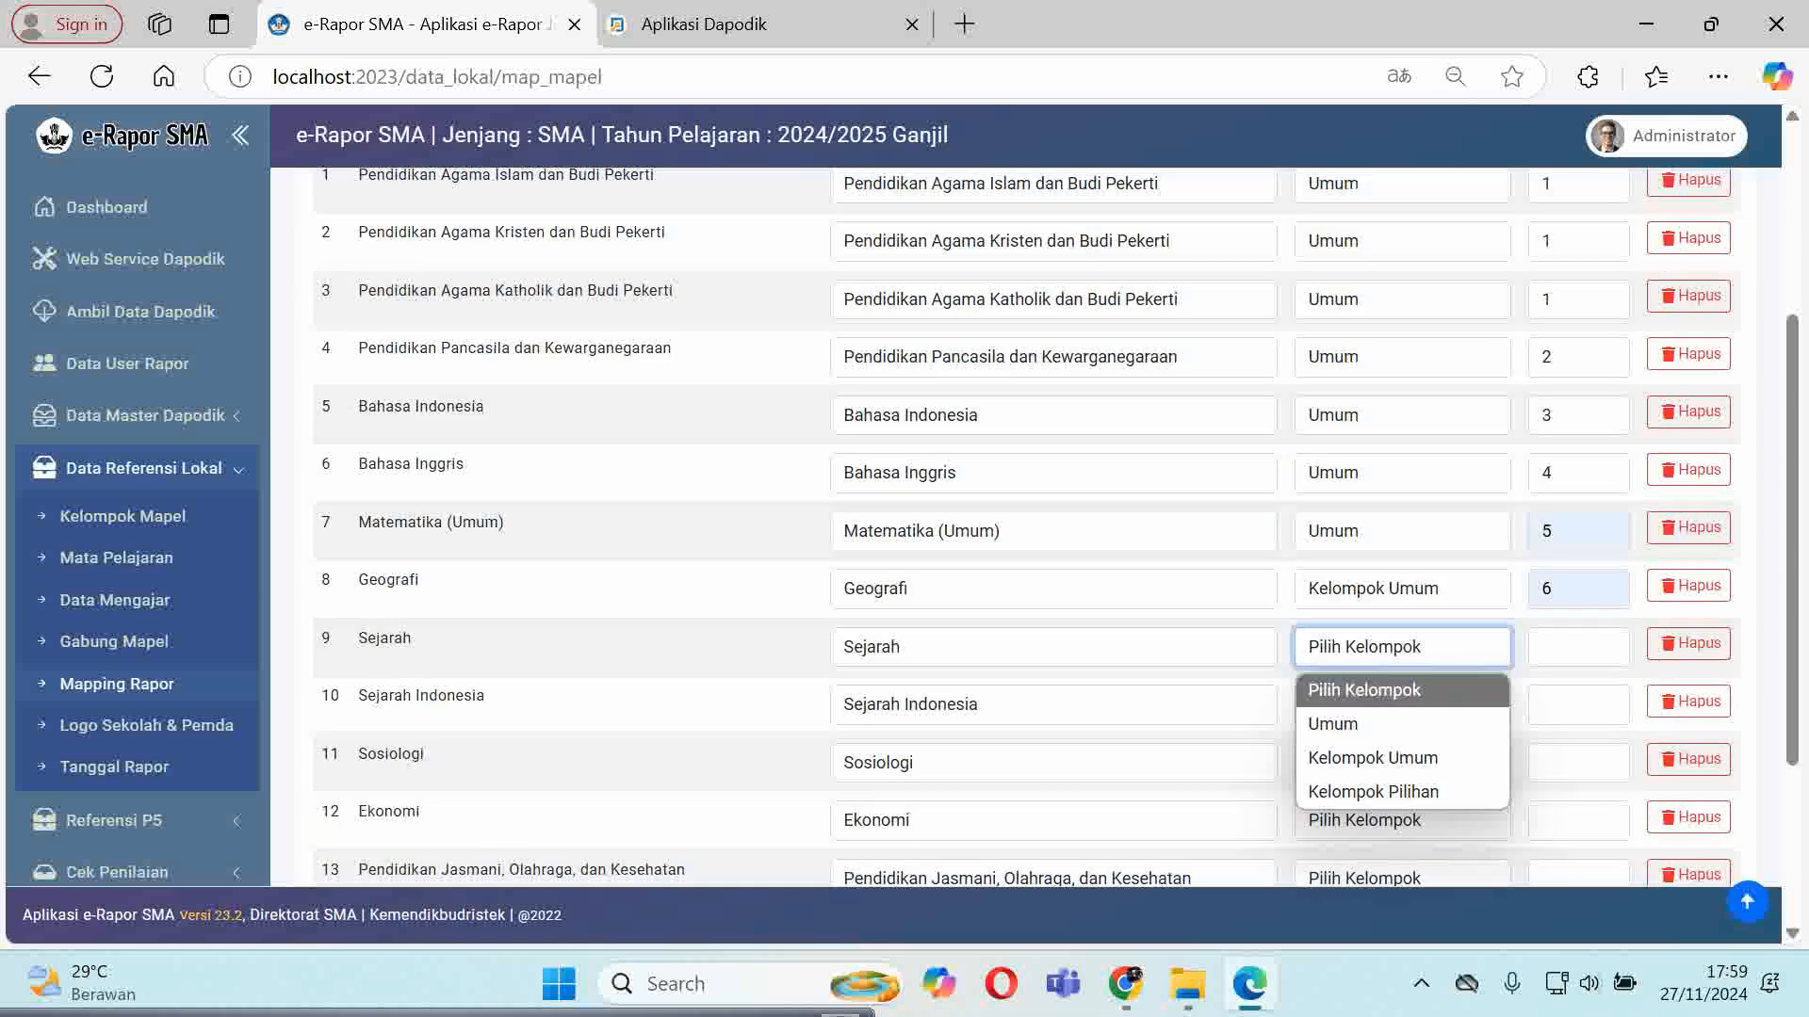
pyautogui.click(1356, 719)
pyautogui.click(1564, 648)
pyautogui.write('7')
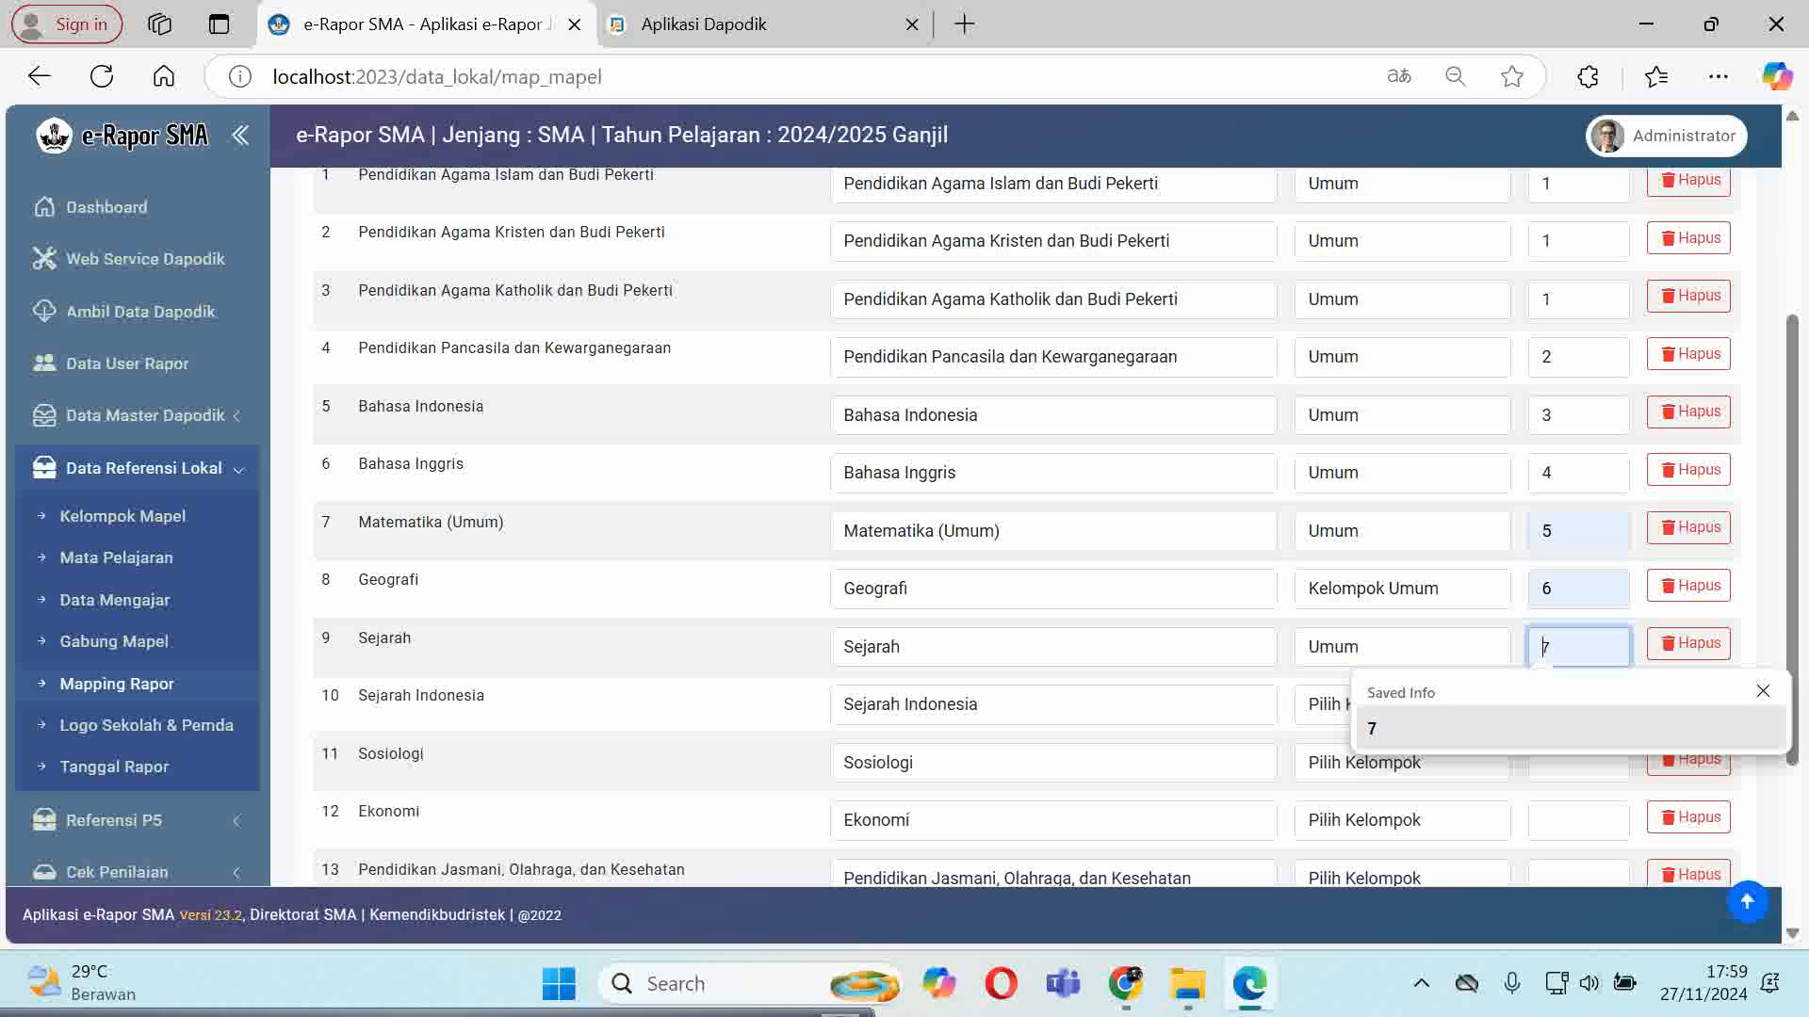
pyautogui.scroll(-2, 1564, 648)
# Step: Change Sejarah's group to Kelompok Umum and give Sejarah Indonesia group Umum with report order 8
pyautogui.click(1401, 421)
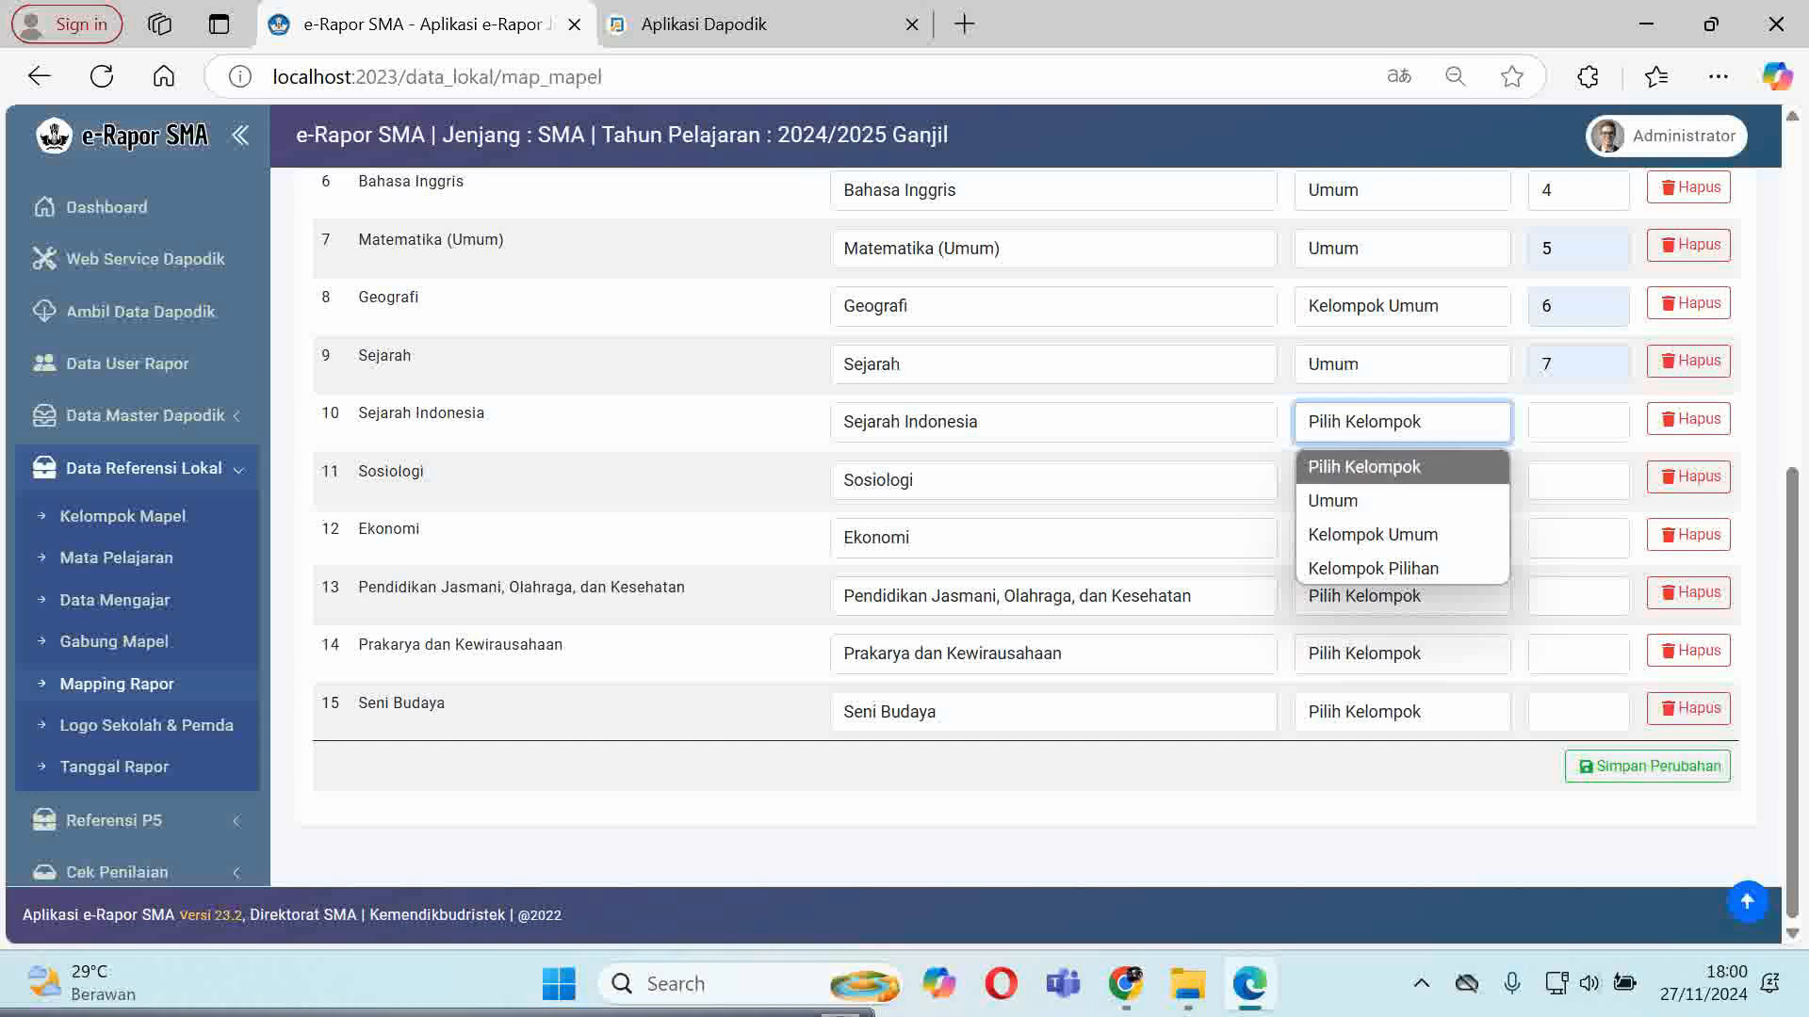
pyautogui.click(1402, 364)
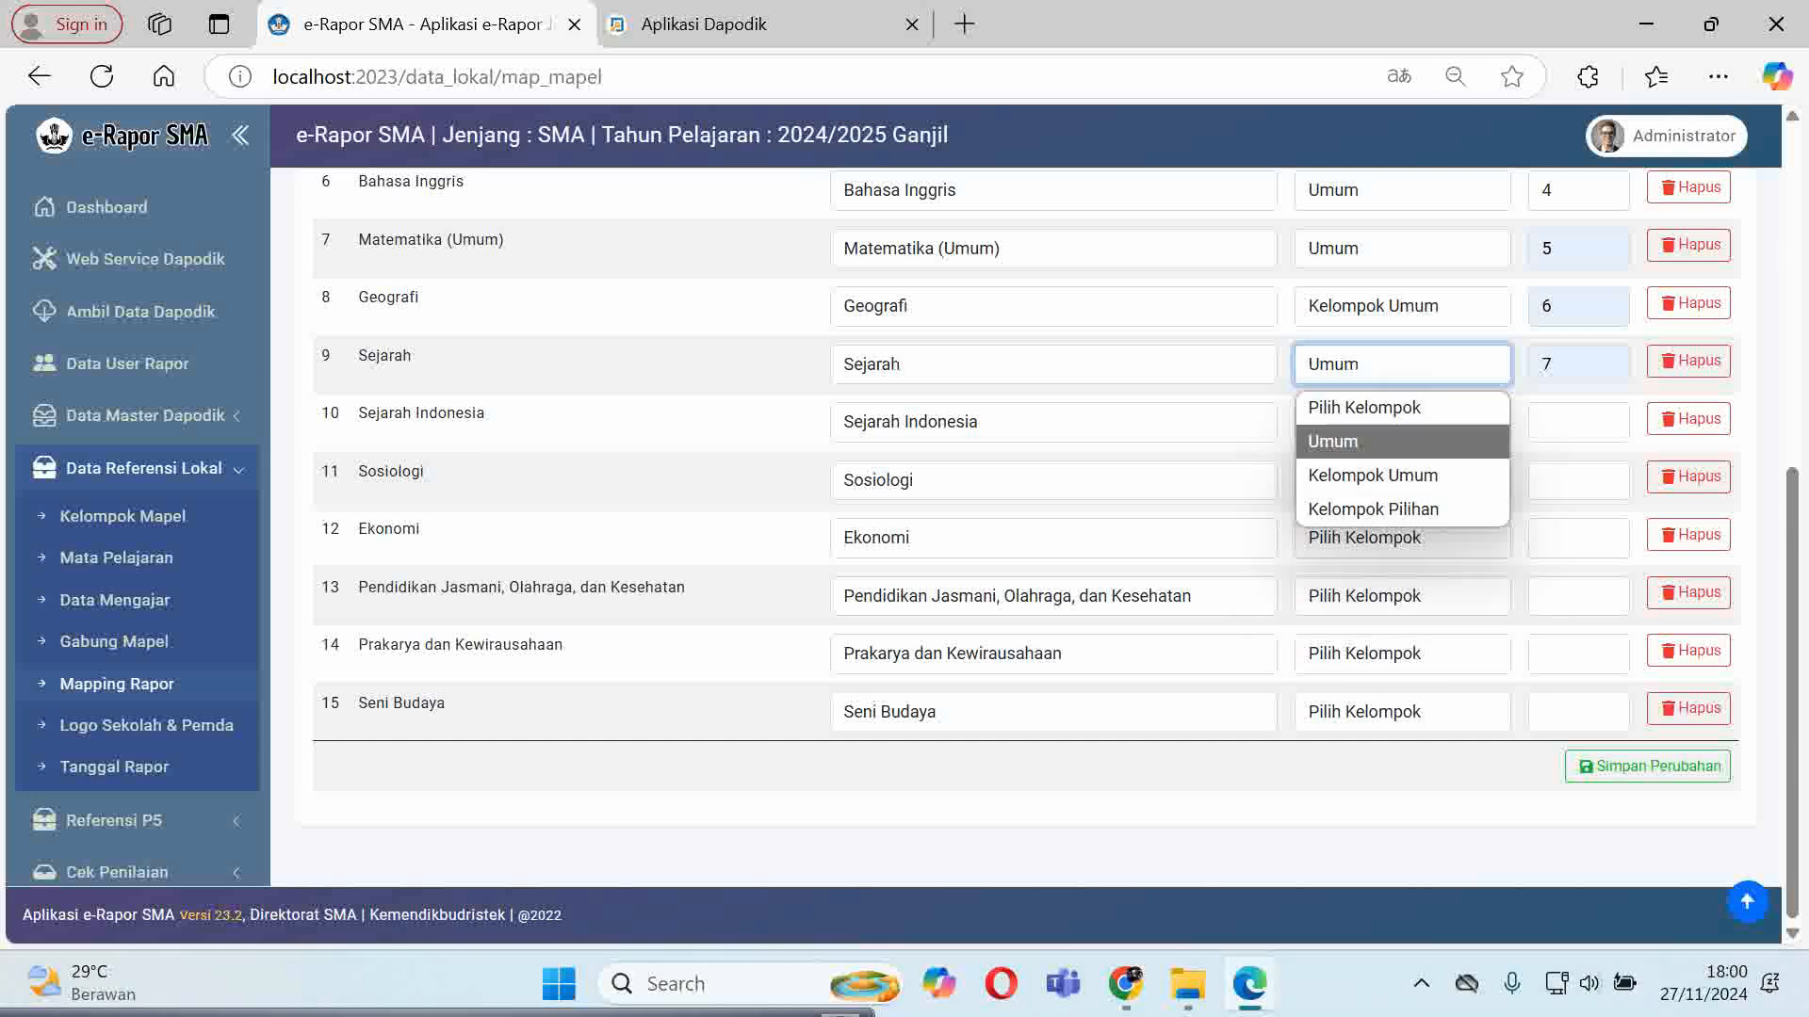
pyautogui.click(1374, 475)
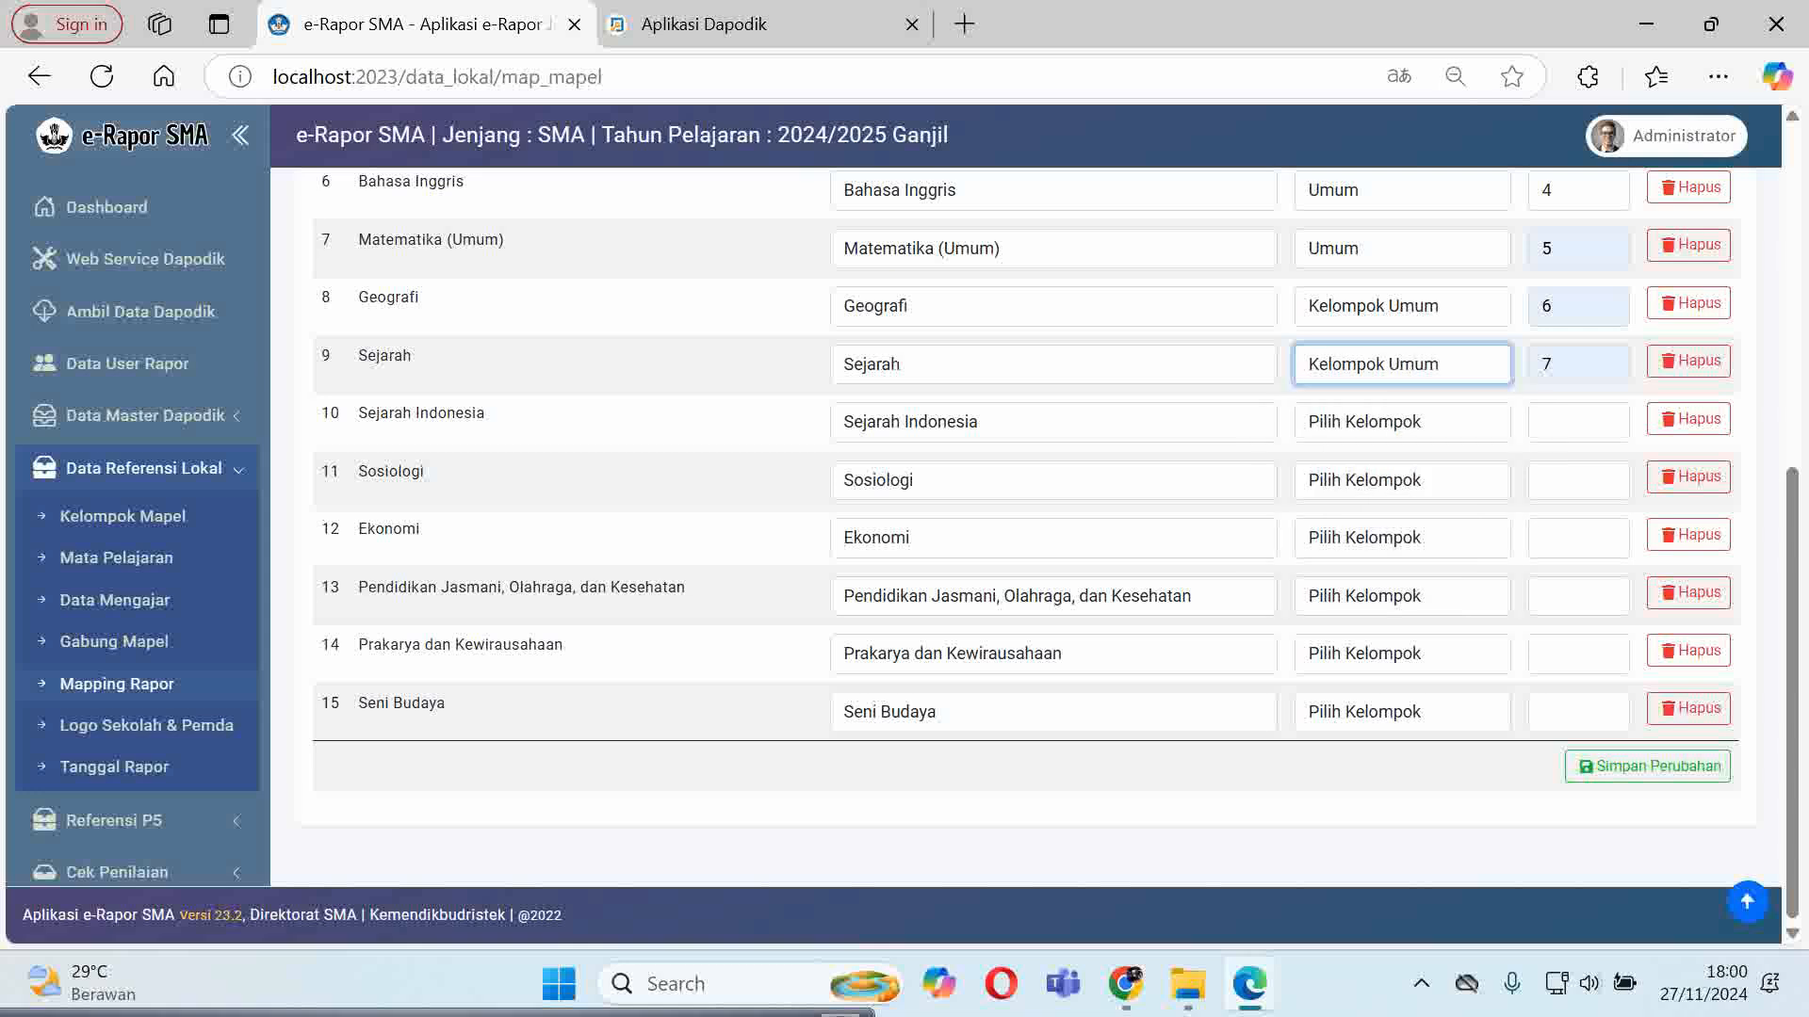
pyautogui.click(1402, 422)
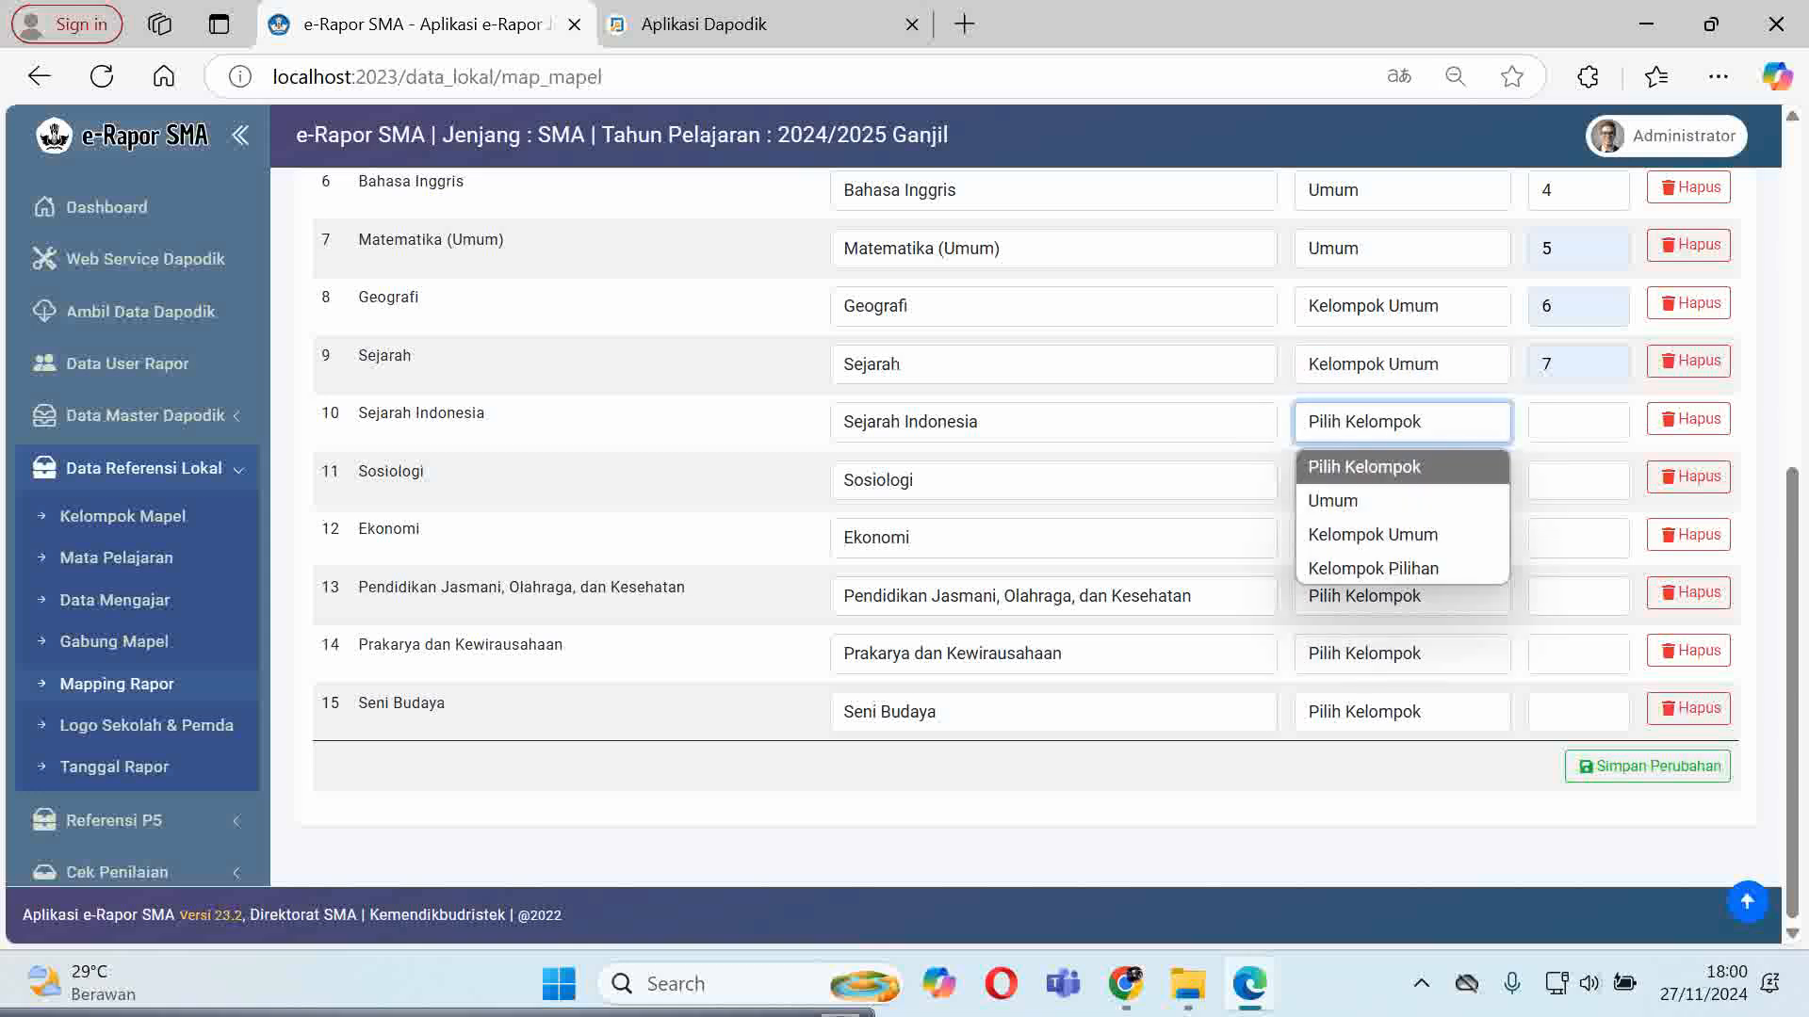
pyautogui.click(1374, 501)
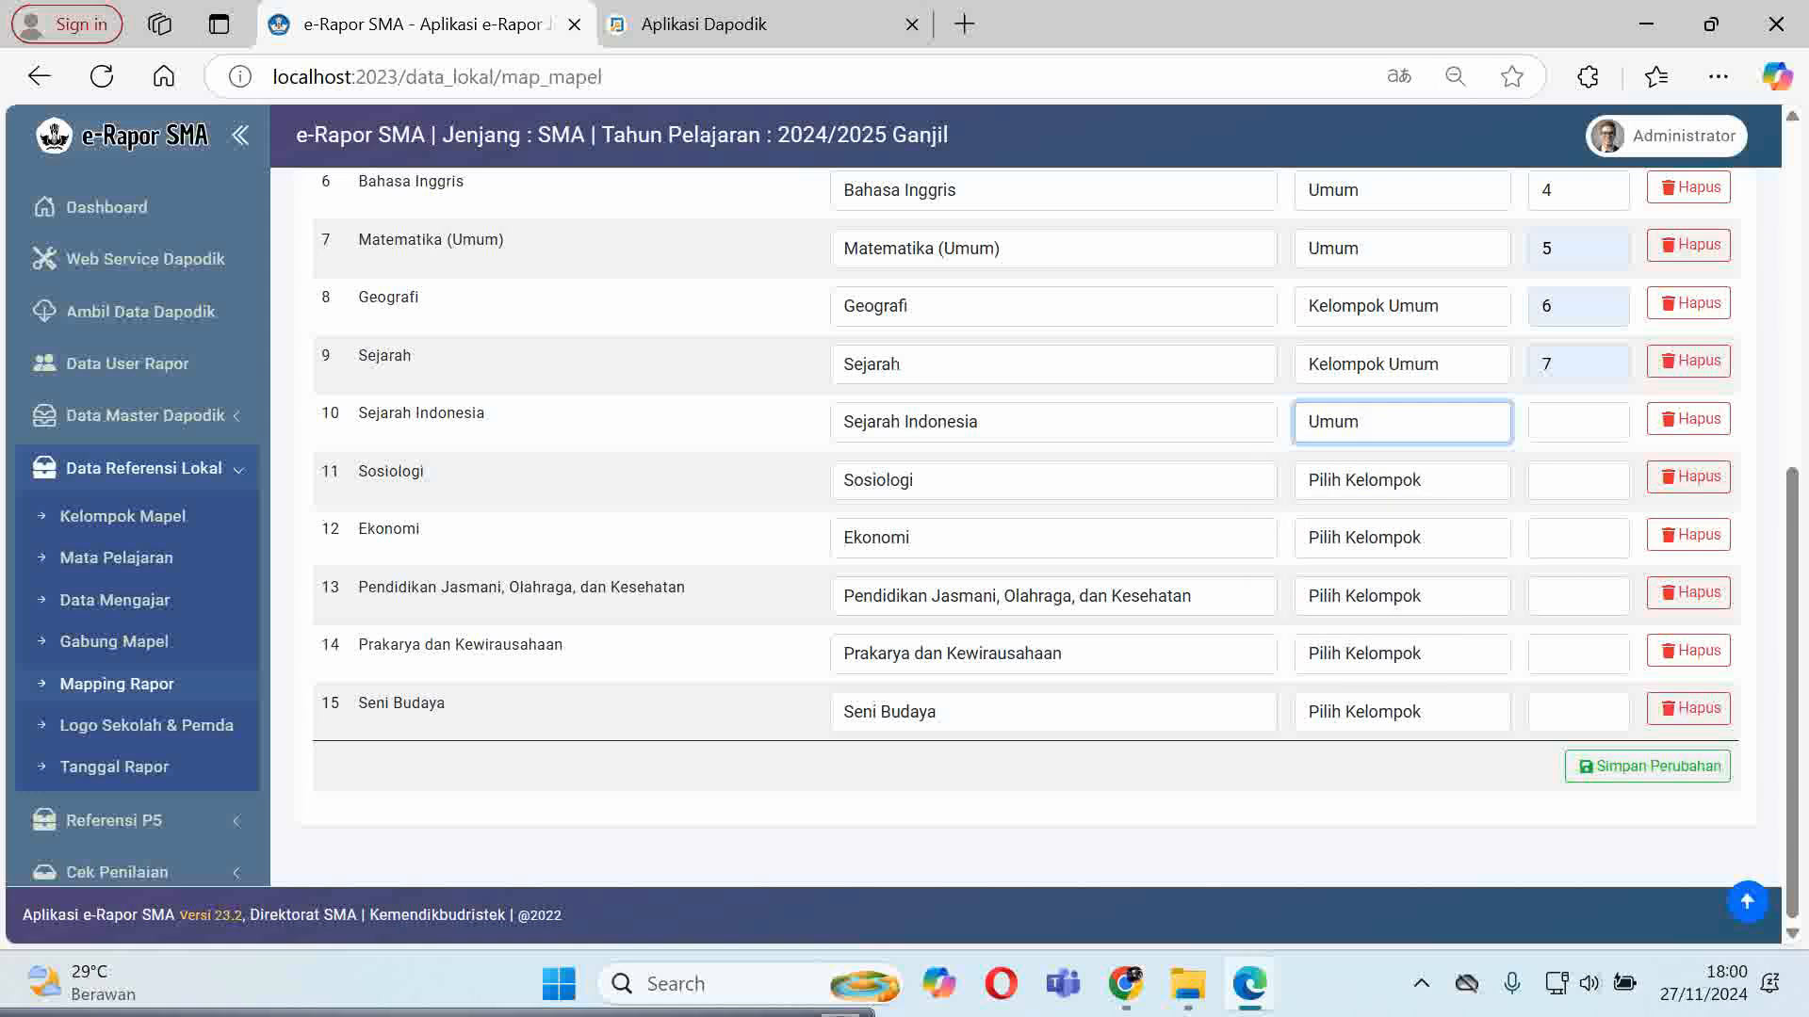
pyautogui.click(1542, 422)
pyautogui.write('8')
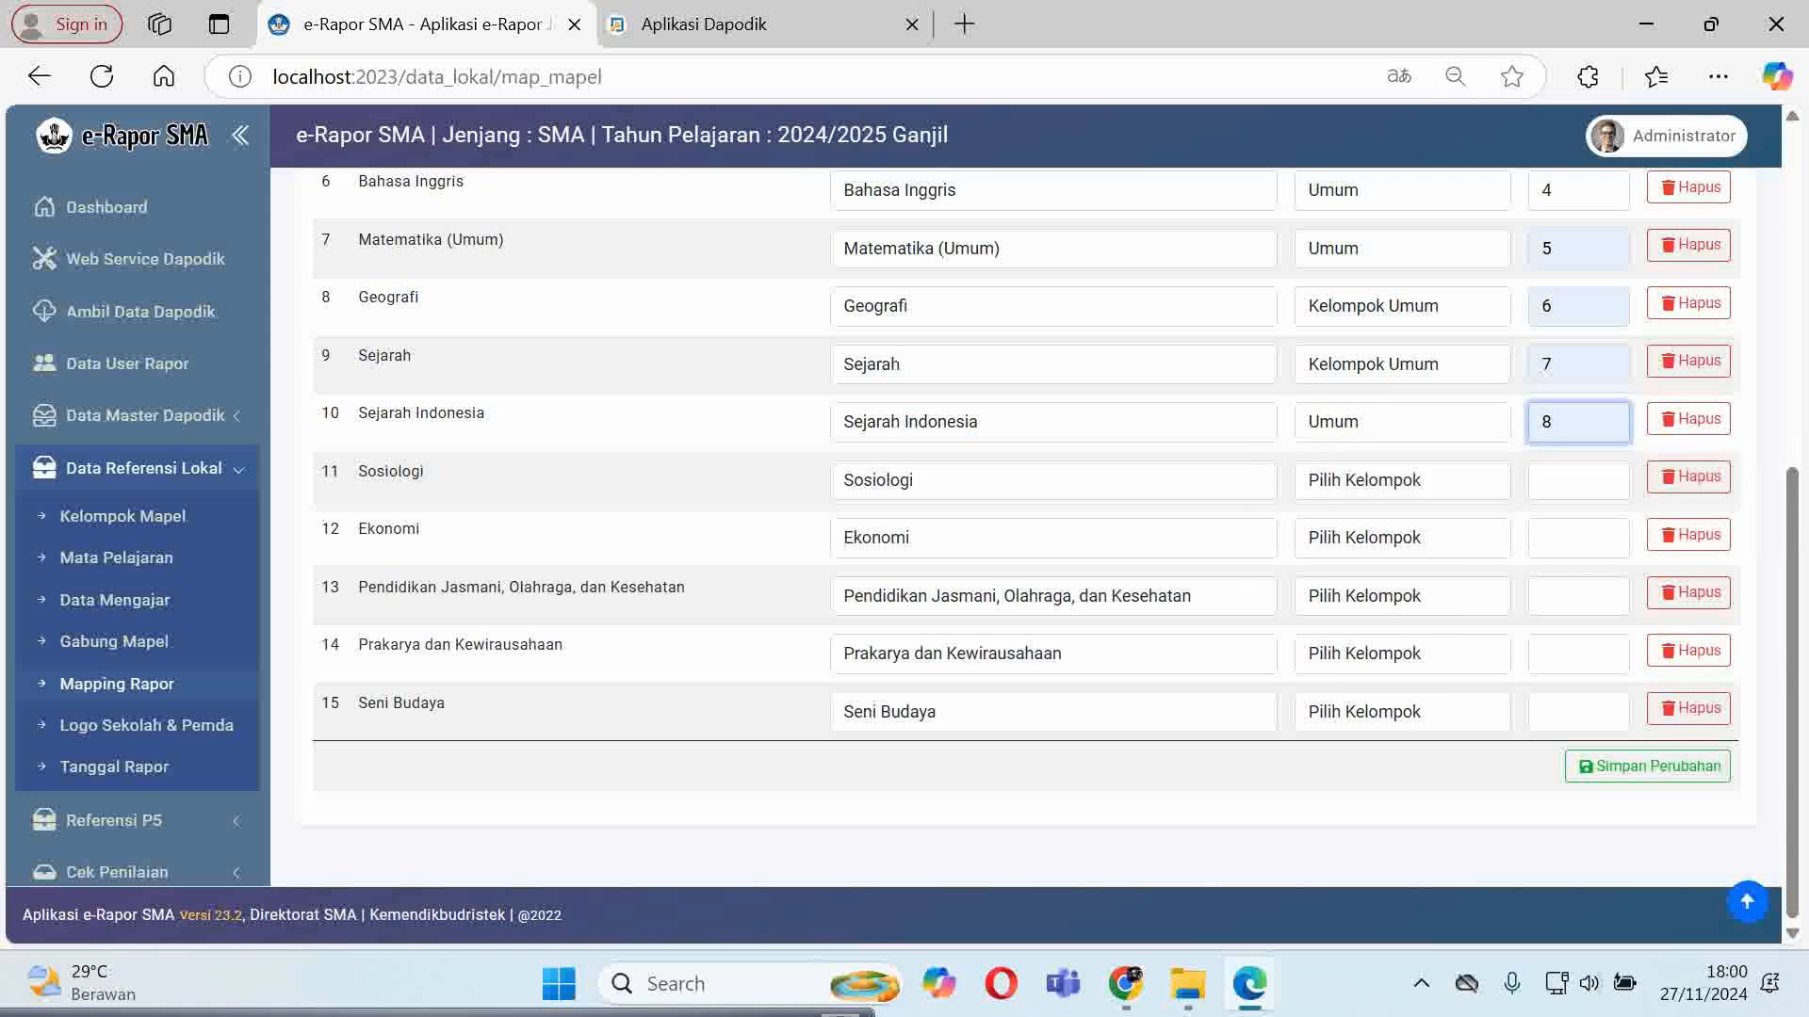
# Step: Set Sosiologi and Ekonomi to Kelompok Umum with report orders 9 and 10
pyautogui.click(1402, 480)
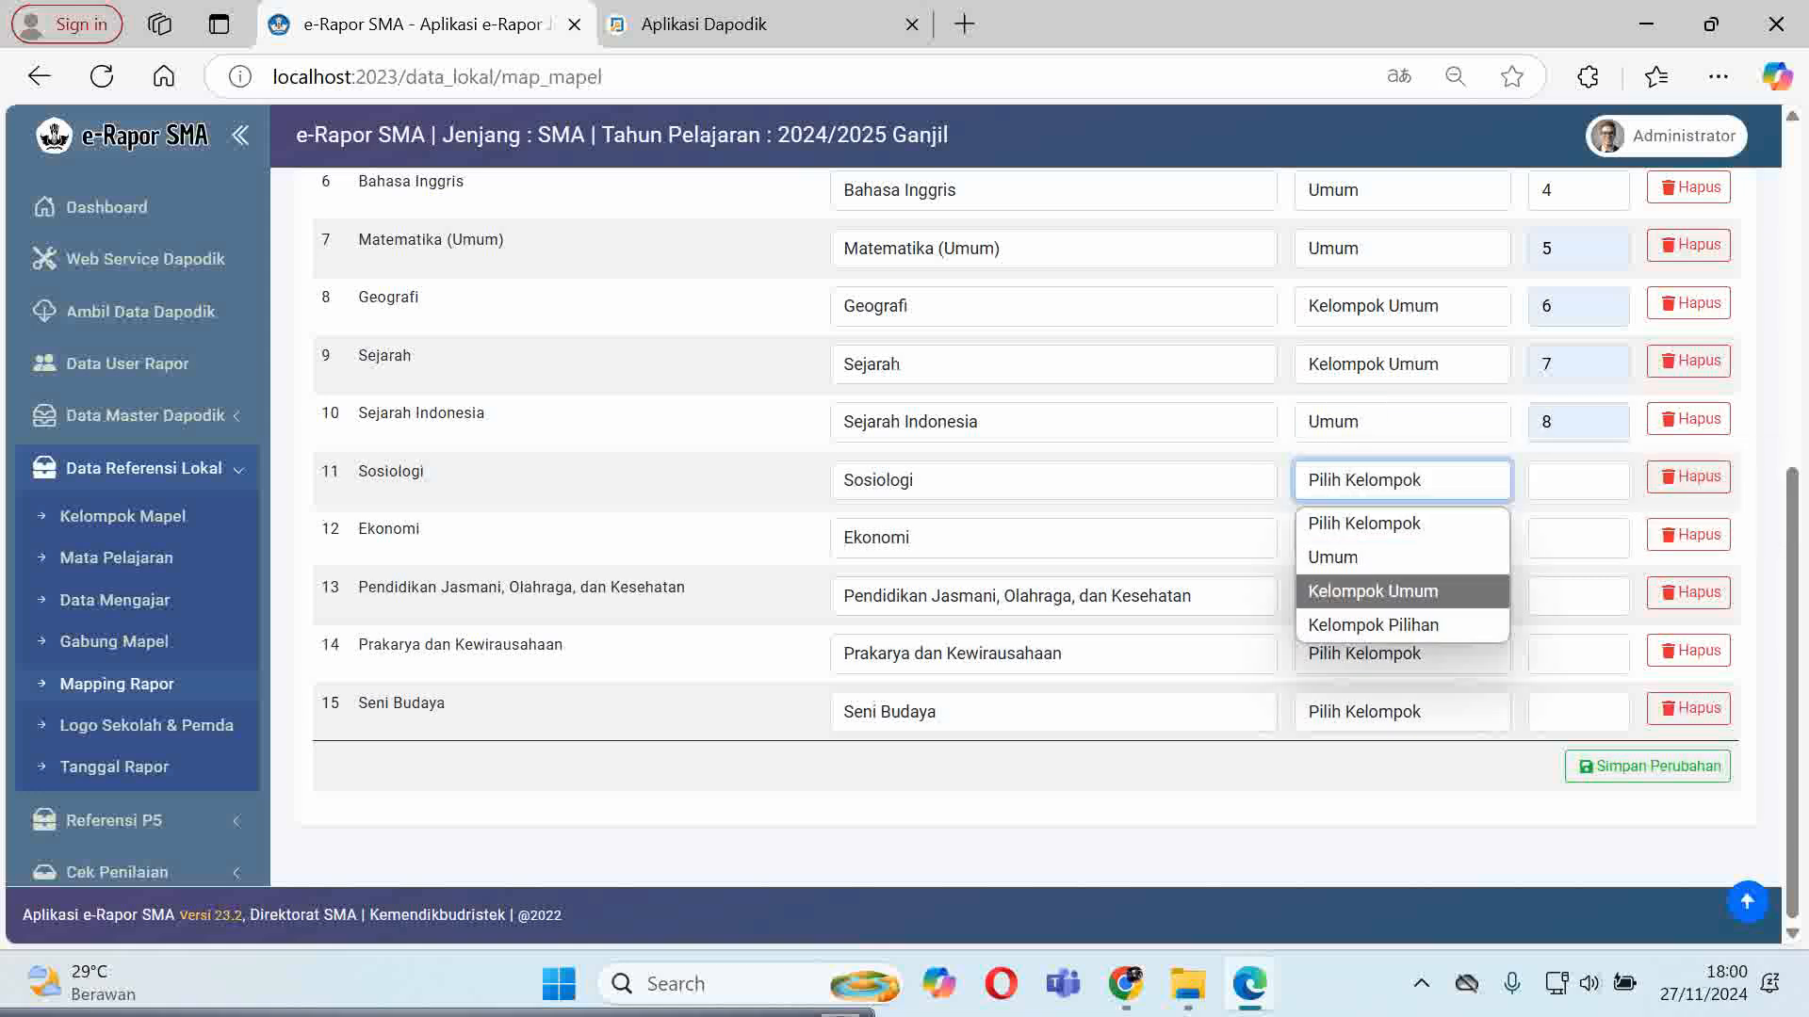
pyautogui.click(1373, 591)
pyautogui.press('Tab')
pyautogui.write('9')
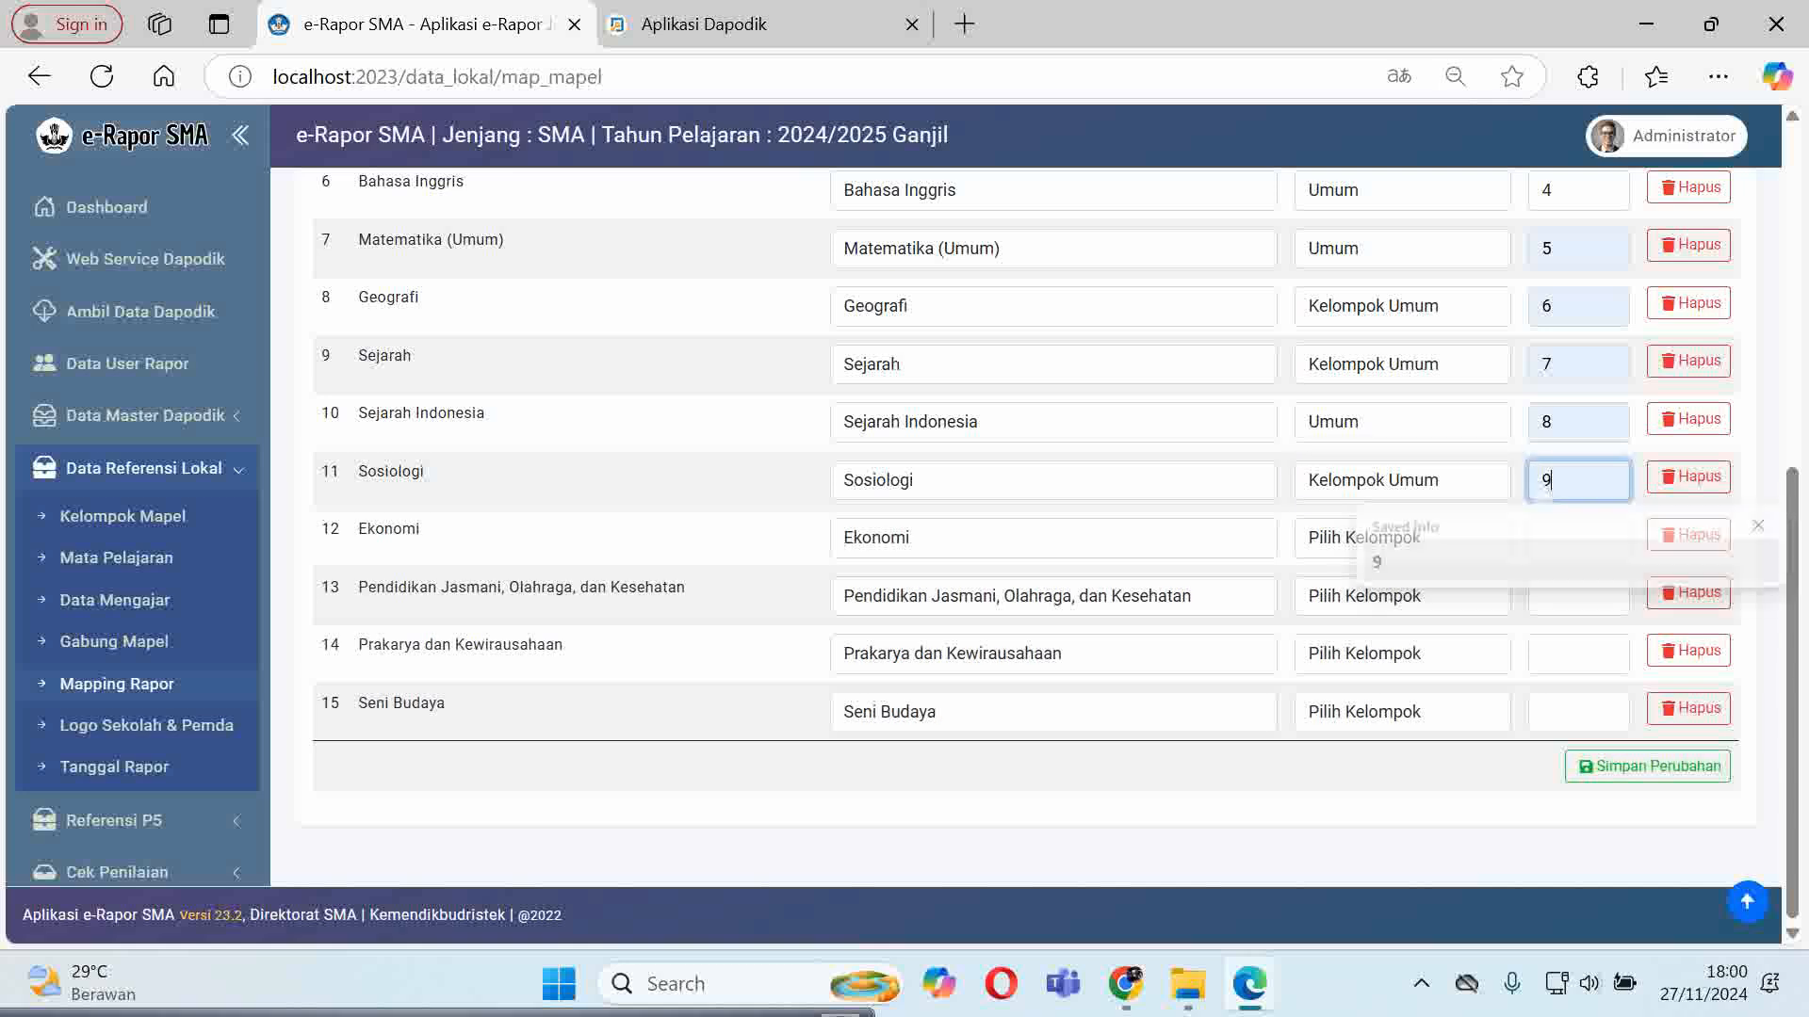
pyautogui.click(1402, 538)
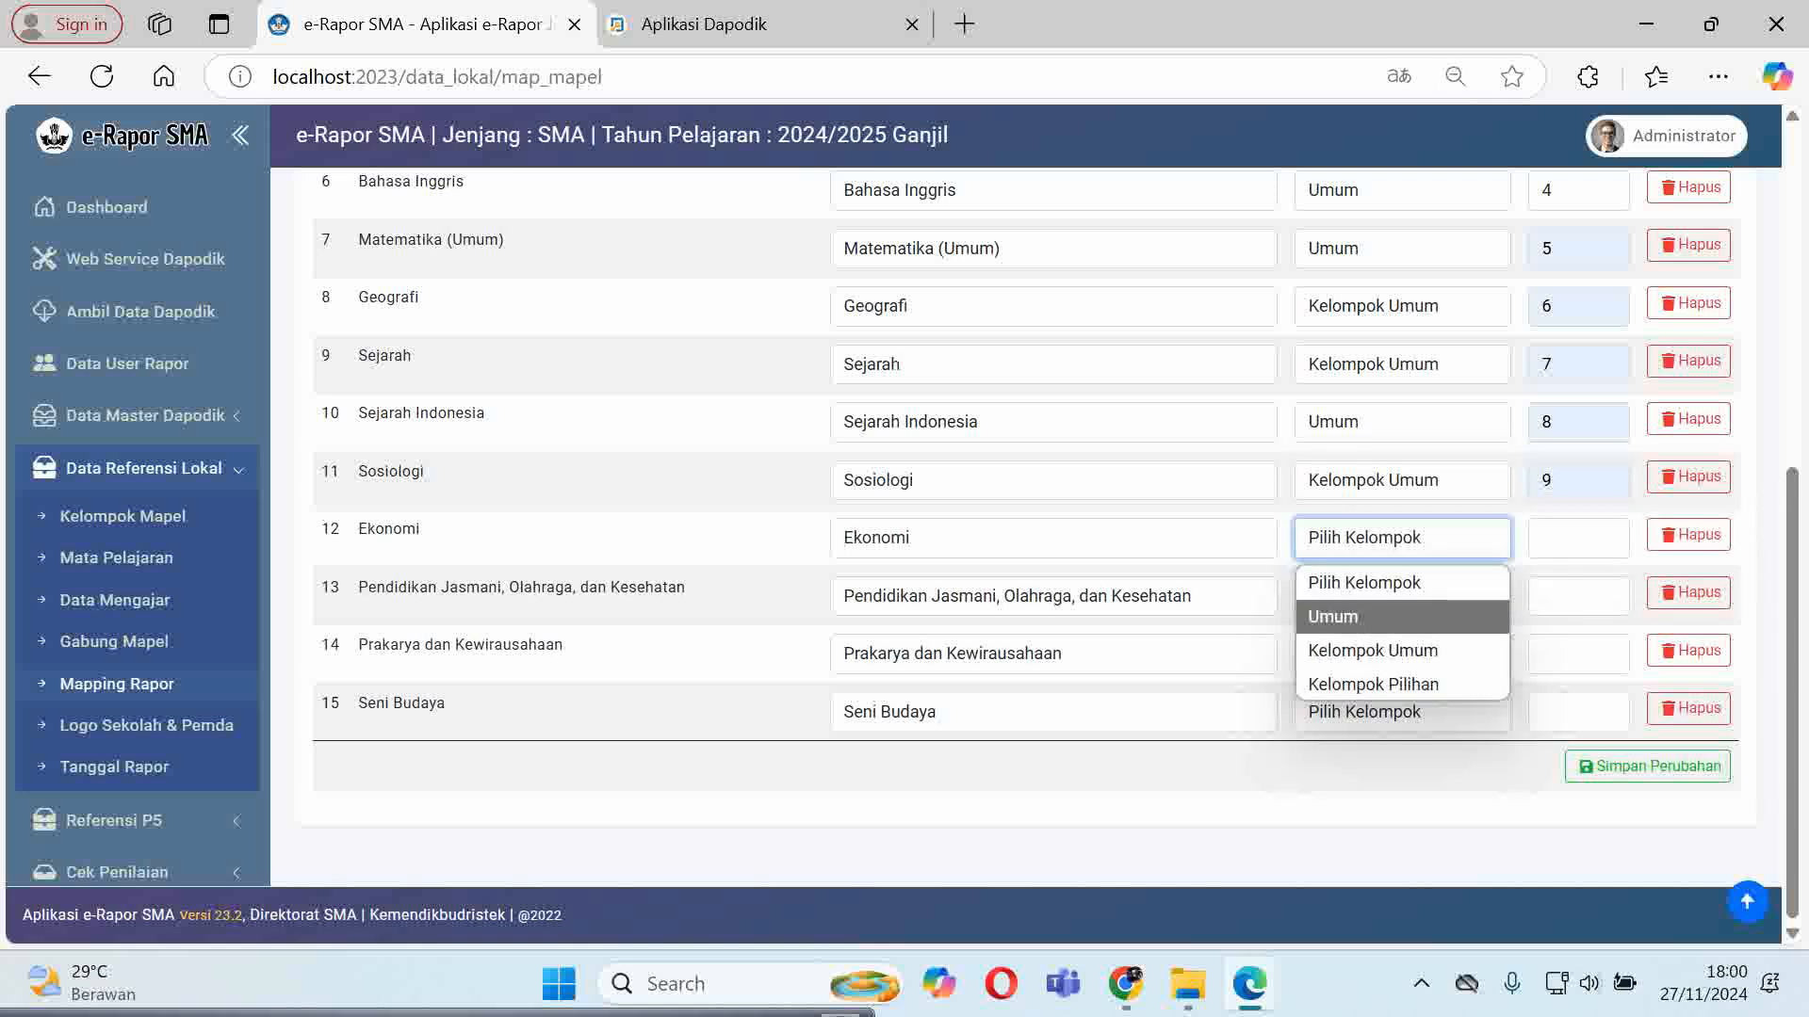
pyautogui.click(1373, 650)
pyautogui.press('Tab')
pyautogui.write('10')
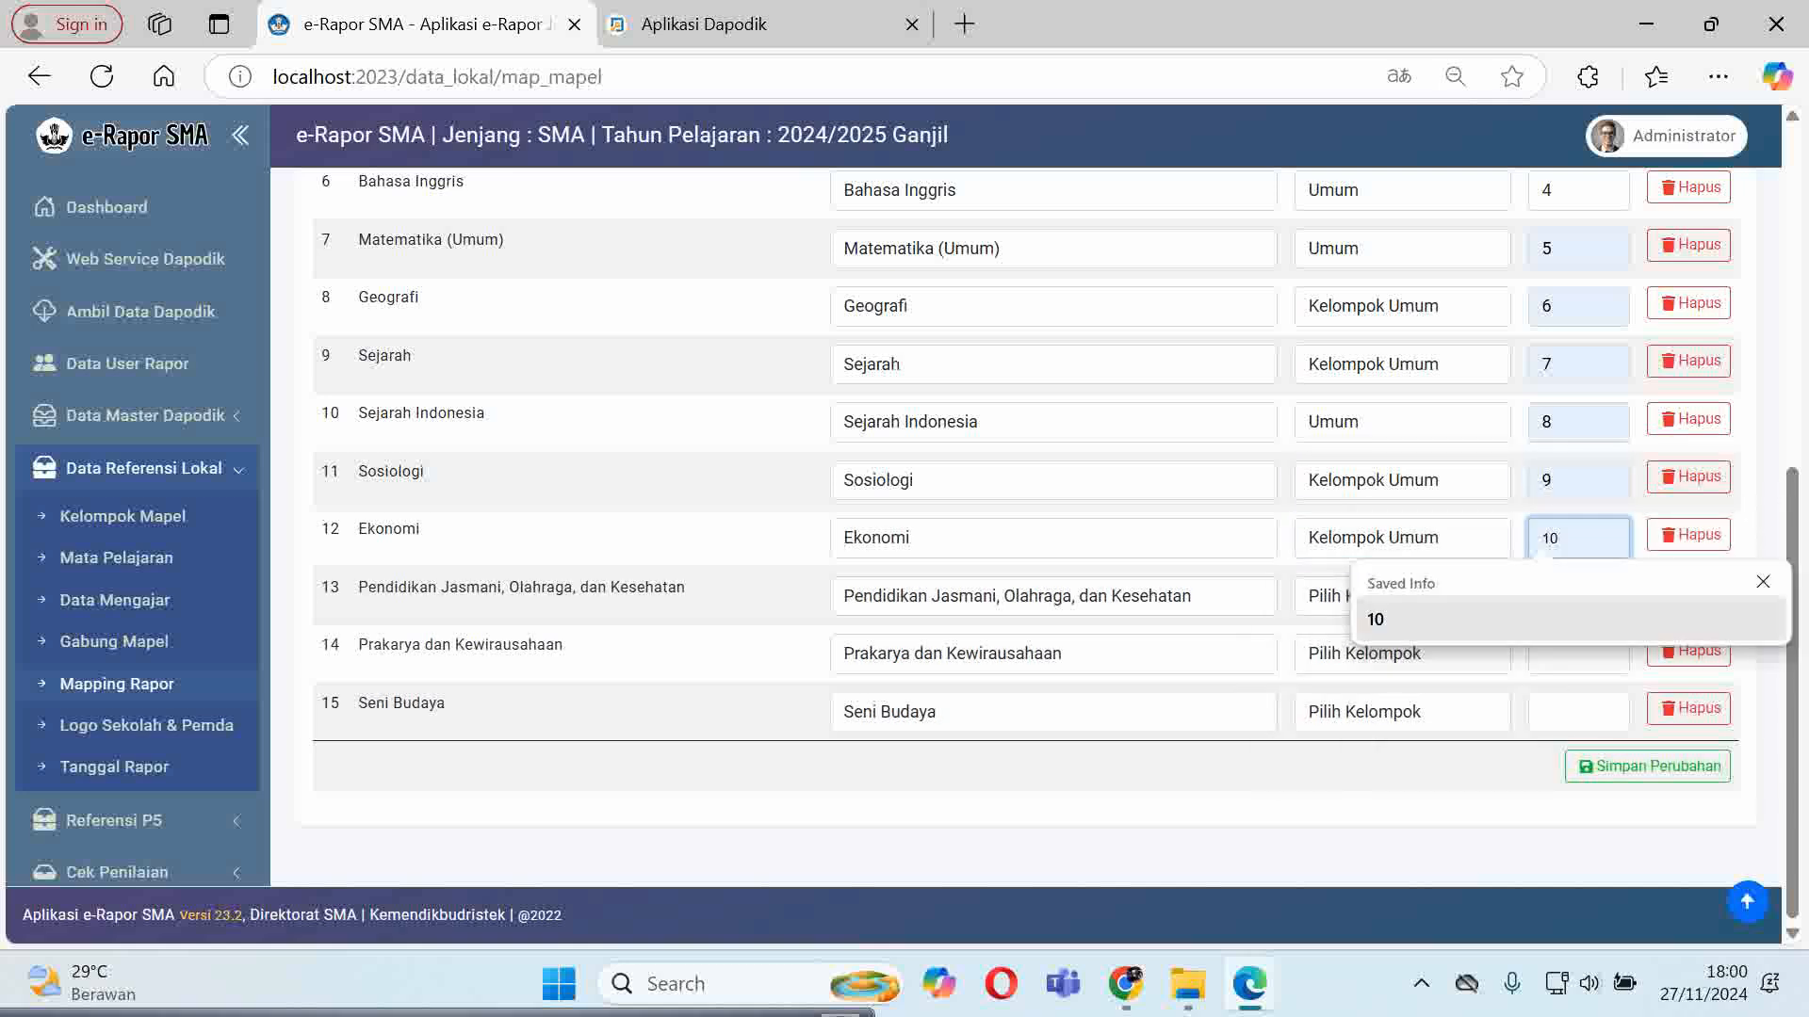
# Step: Set the physical education subject's group to Umum with report order 11
pyautogui.click(1402, 596)
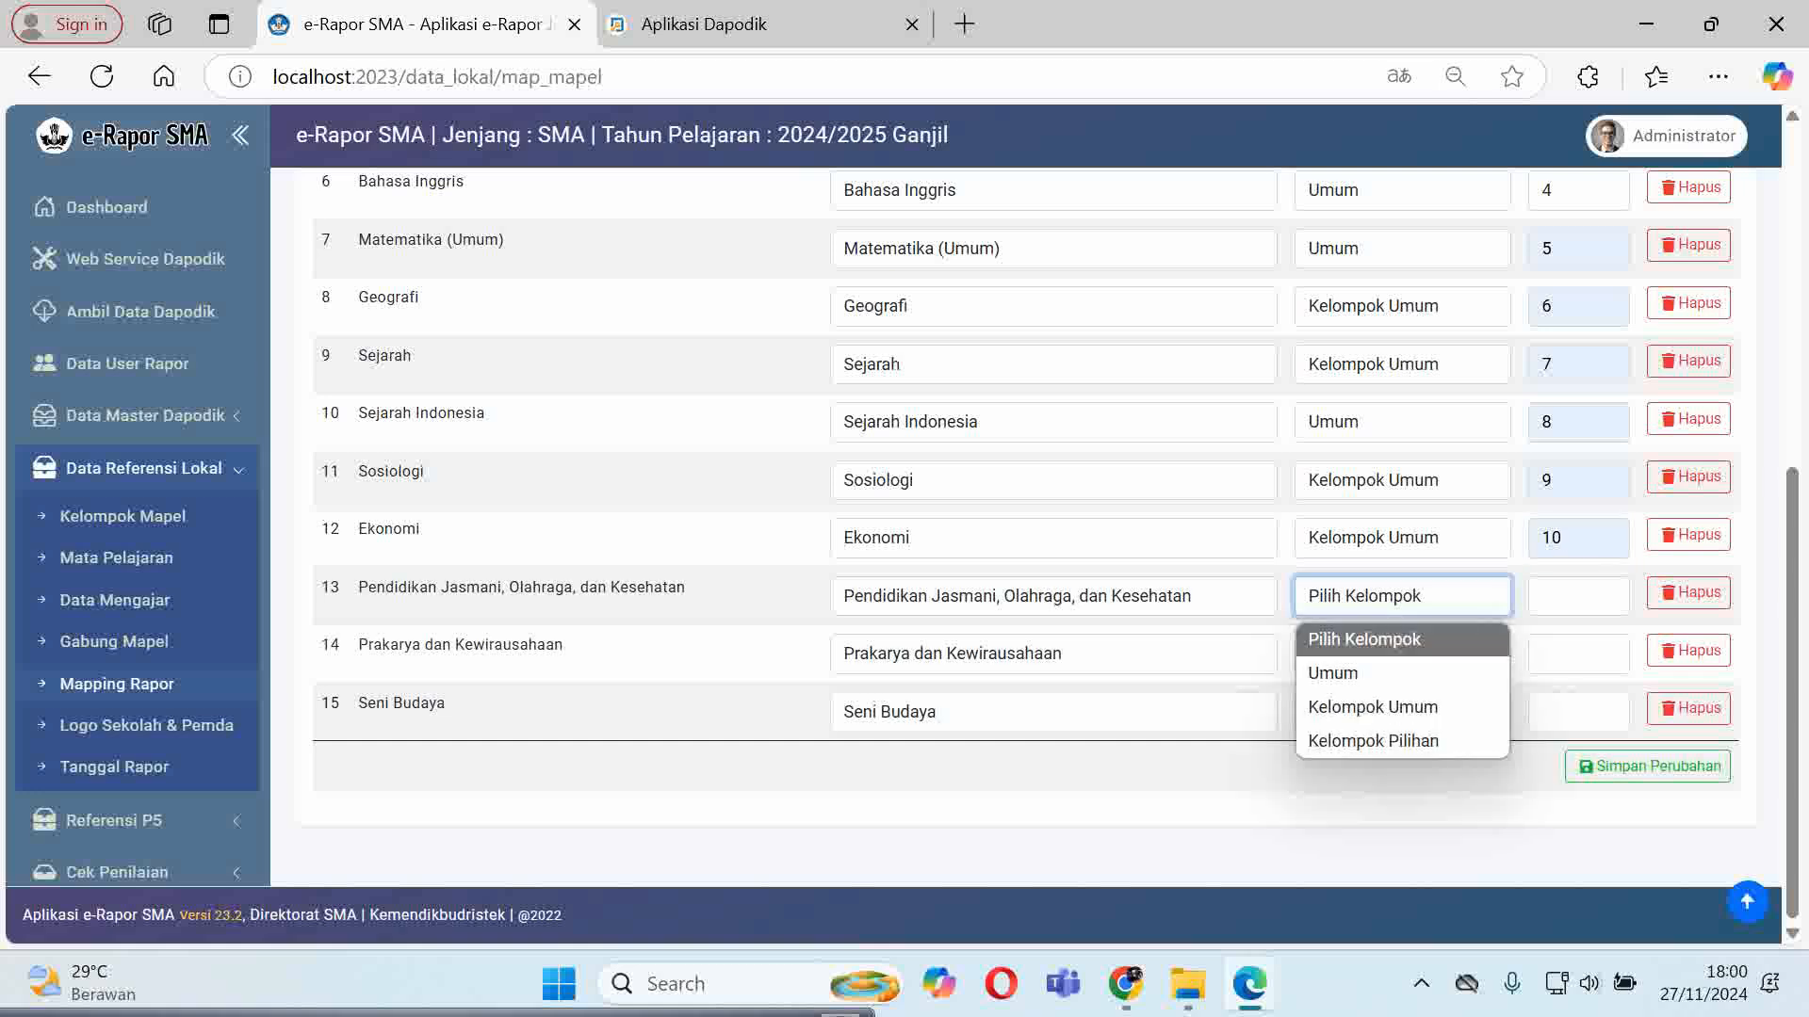
pyautogui.press('Down')
pyautogui.press('Up')
pyautogui.press('Down')
pyautogui.press('Return')
pyautogui.press('Tab')
pyautogui.write('11')
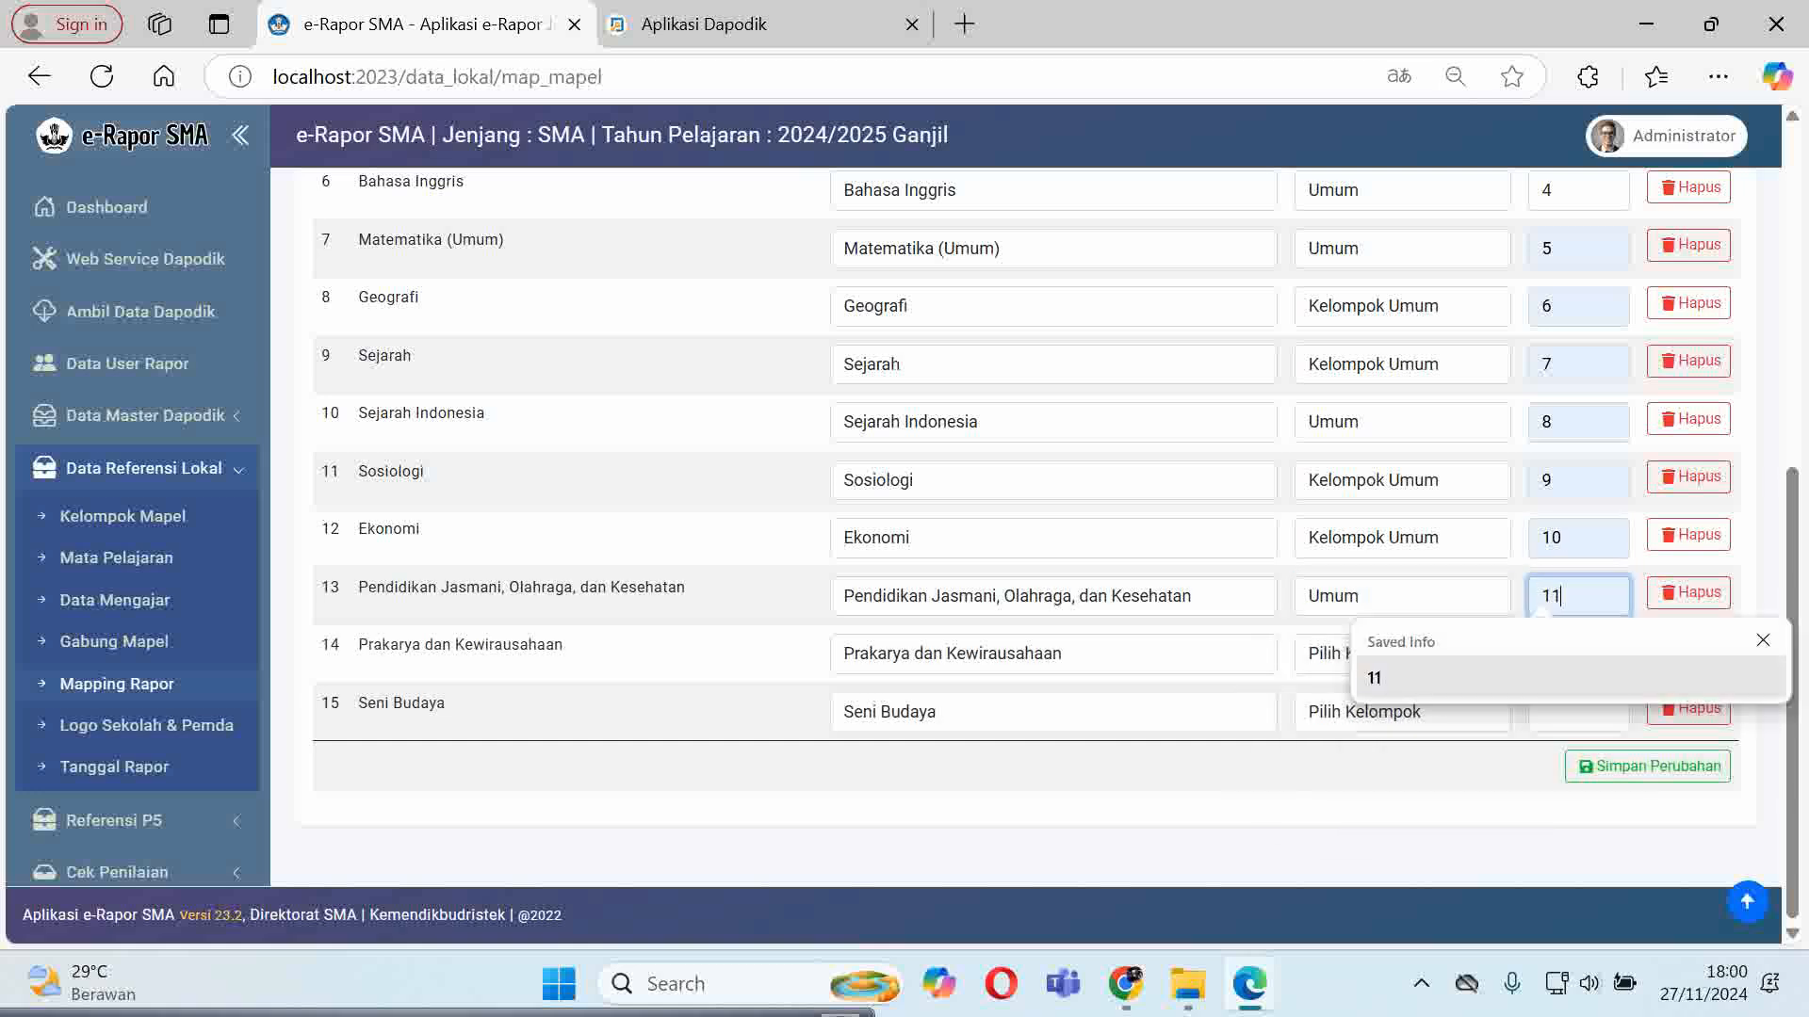
# Step: Set Prakarya dan Kewirausahaan and Seni Budaya to Umum with report orders 12 and 13
pyautogui.click(1401, 654)
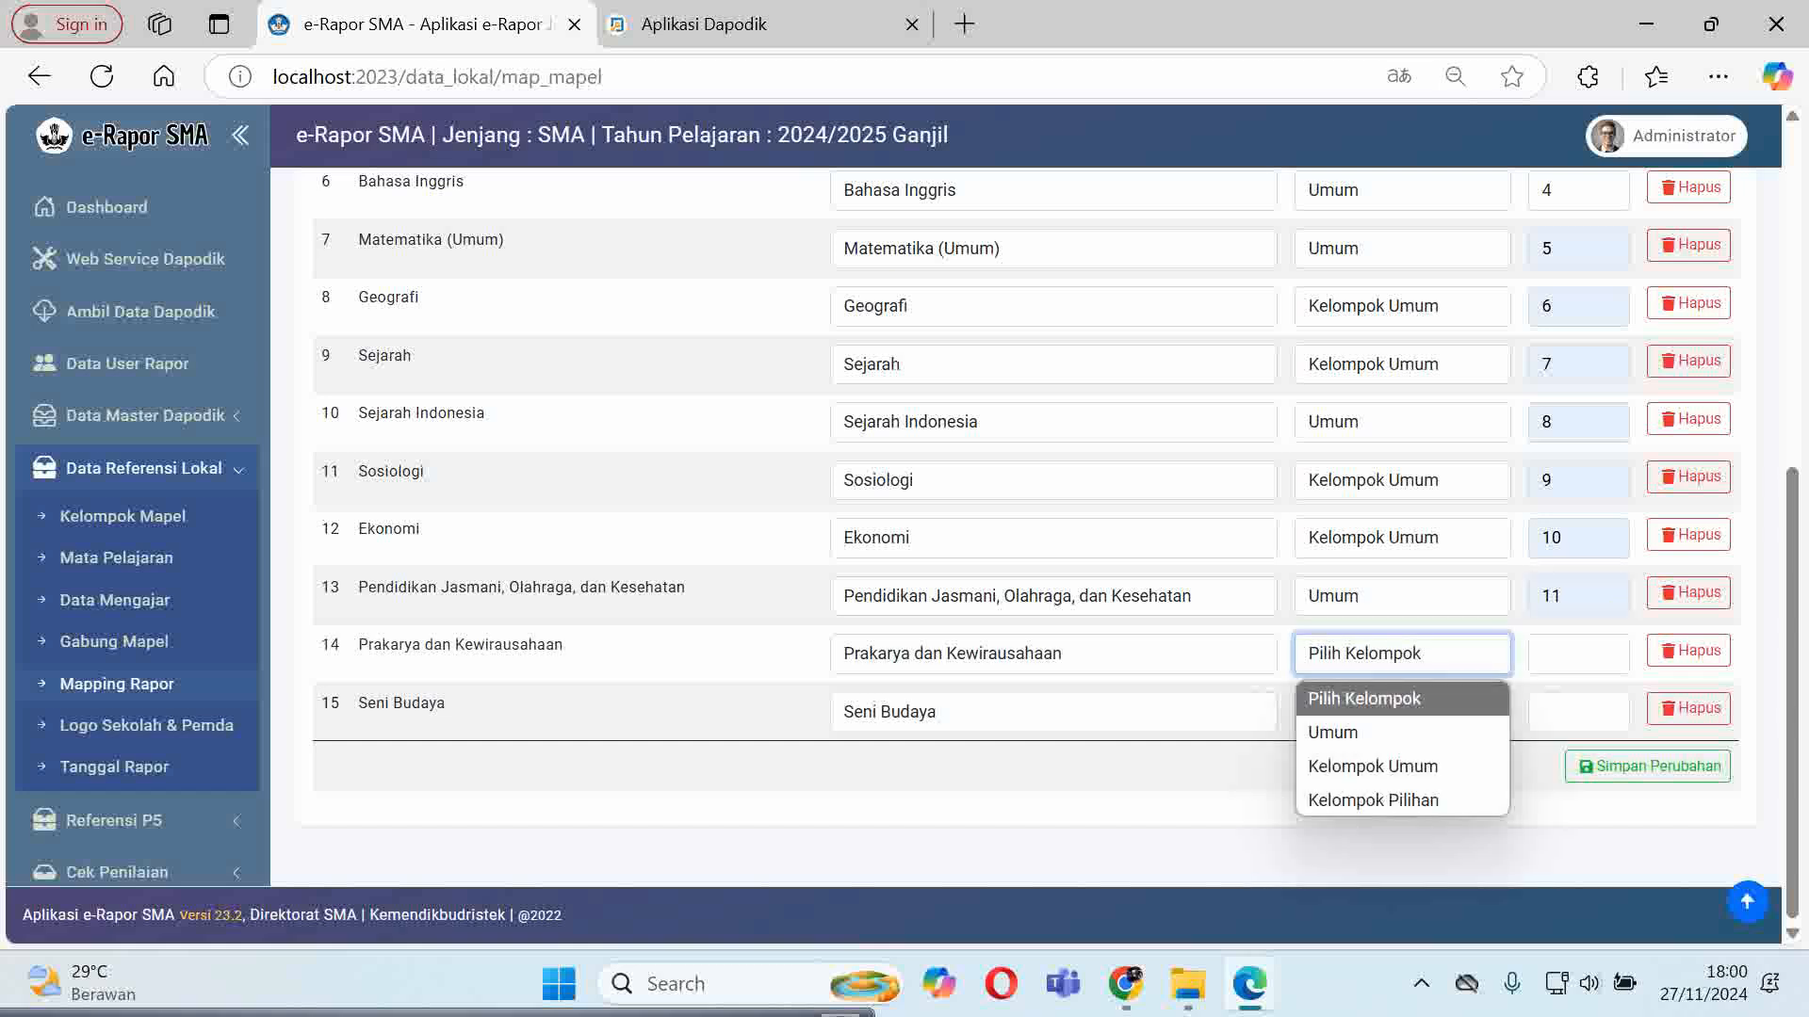
pyautogui.click(1356, 734)
pyautogui.press('Tab')
pyautogui.write('12')
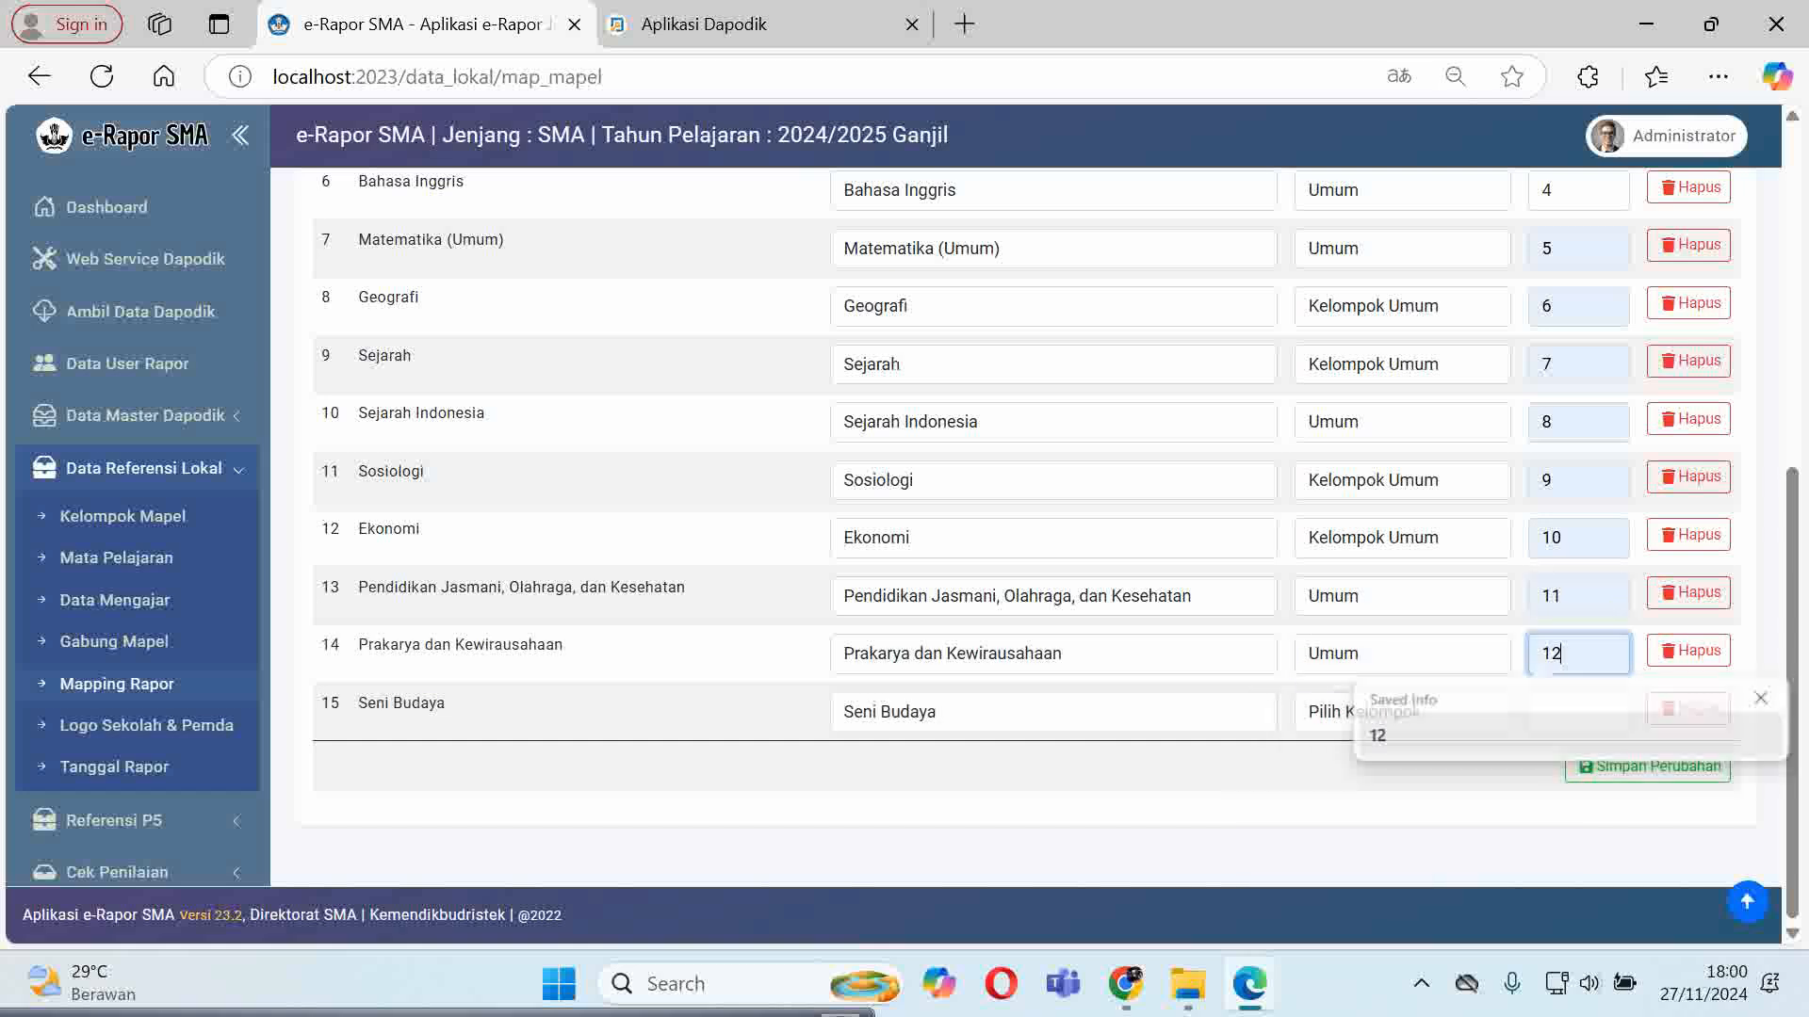
pyautogui.click(1402, 712)
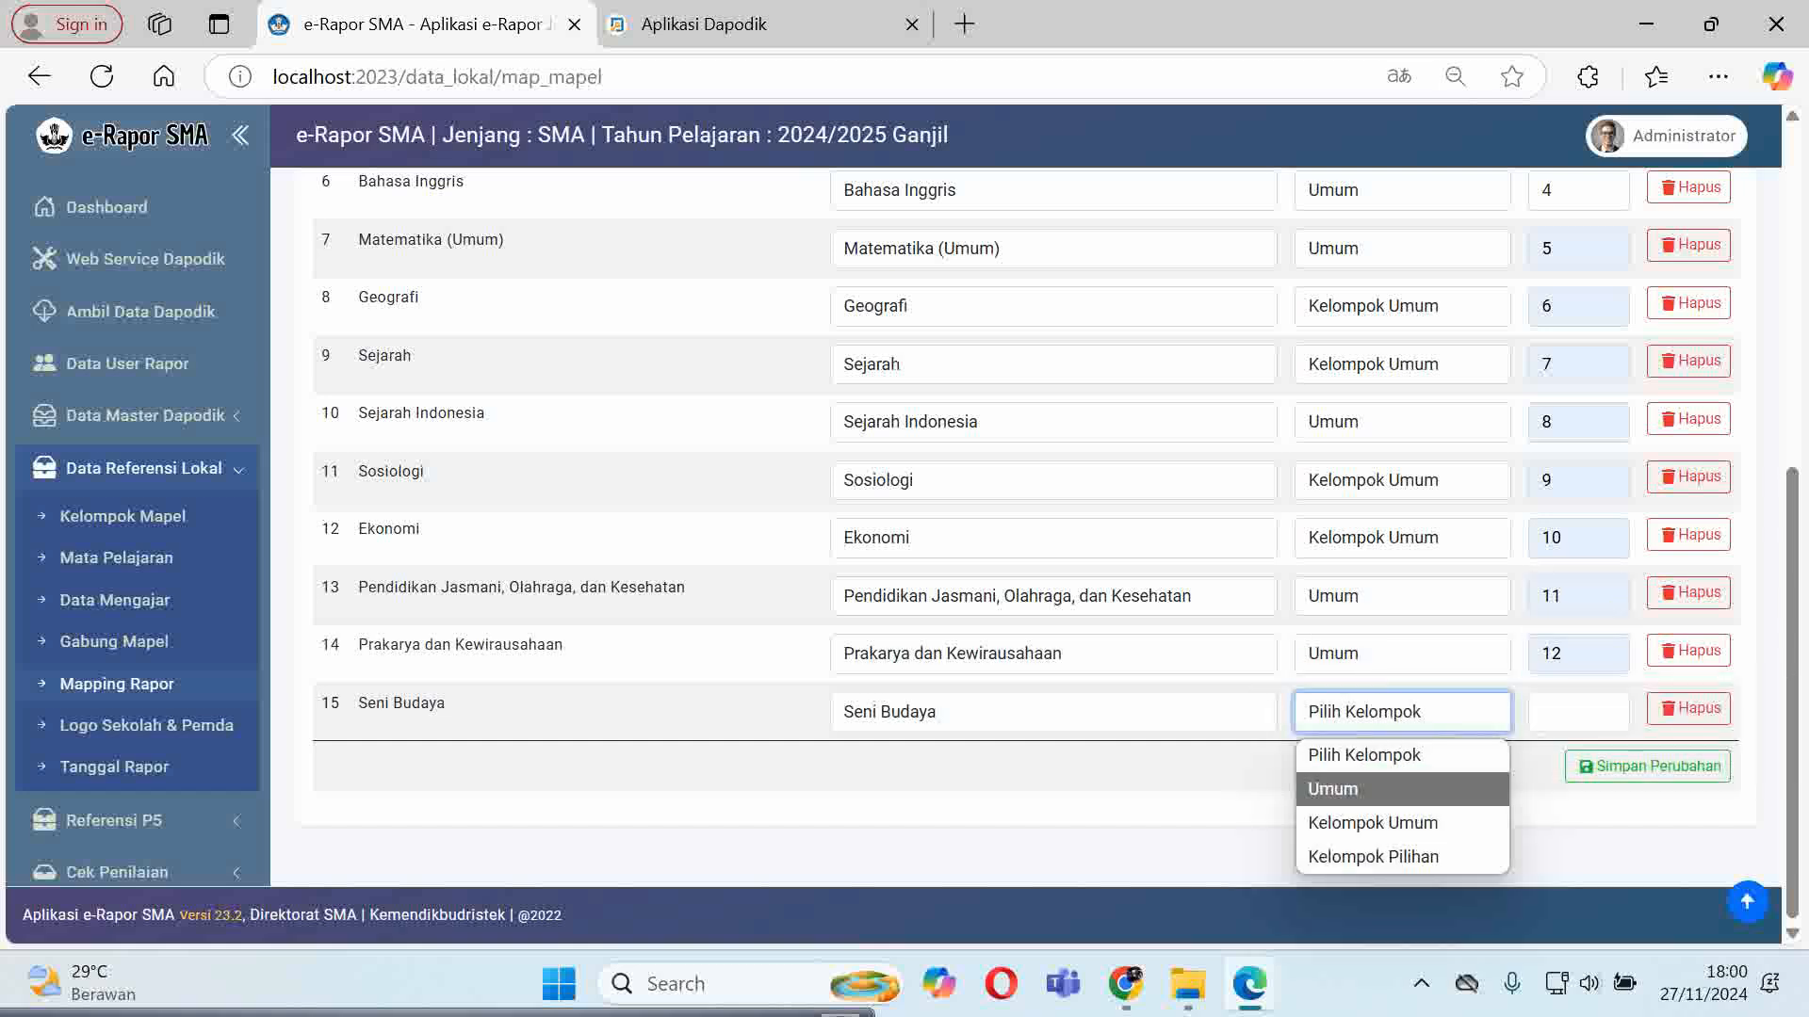
pyautogui.press('Return')
pyautogui.press('Tab')
pyautogui.write('13')
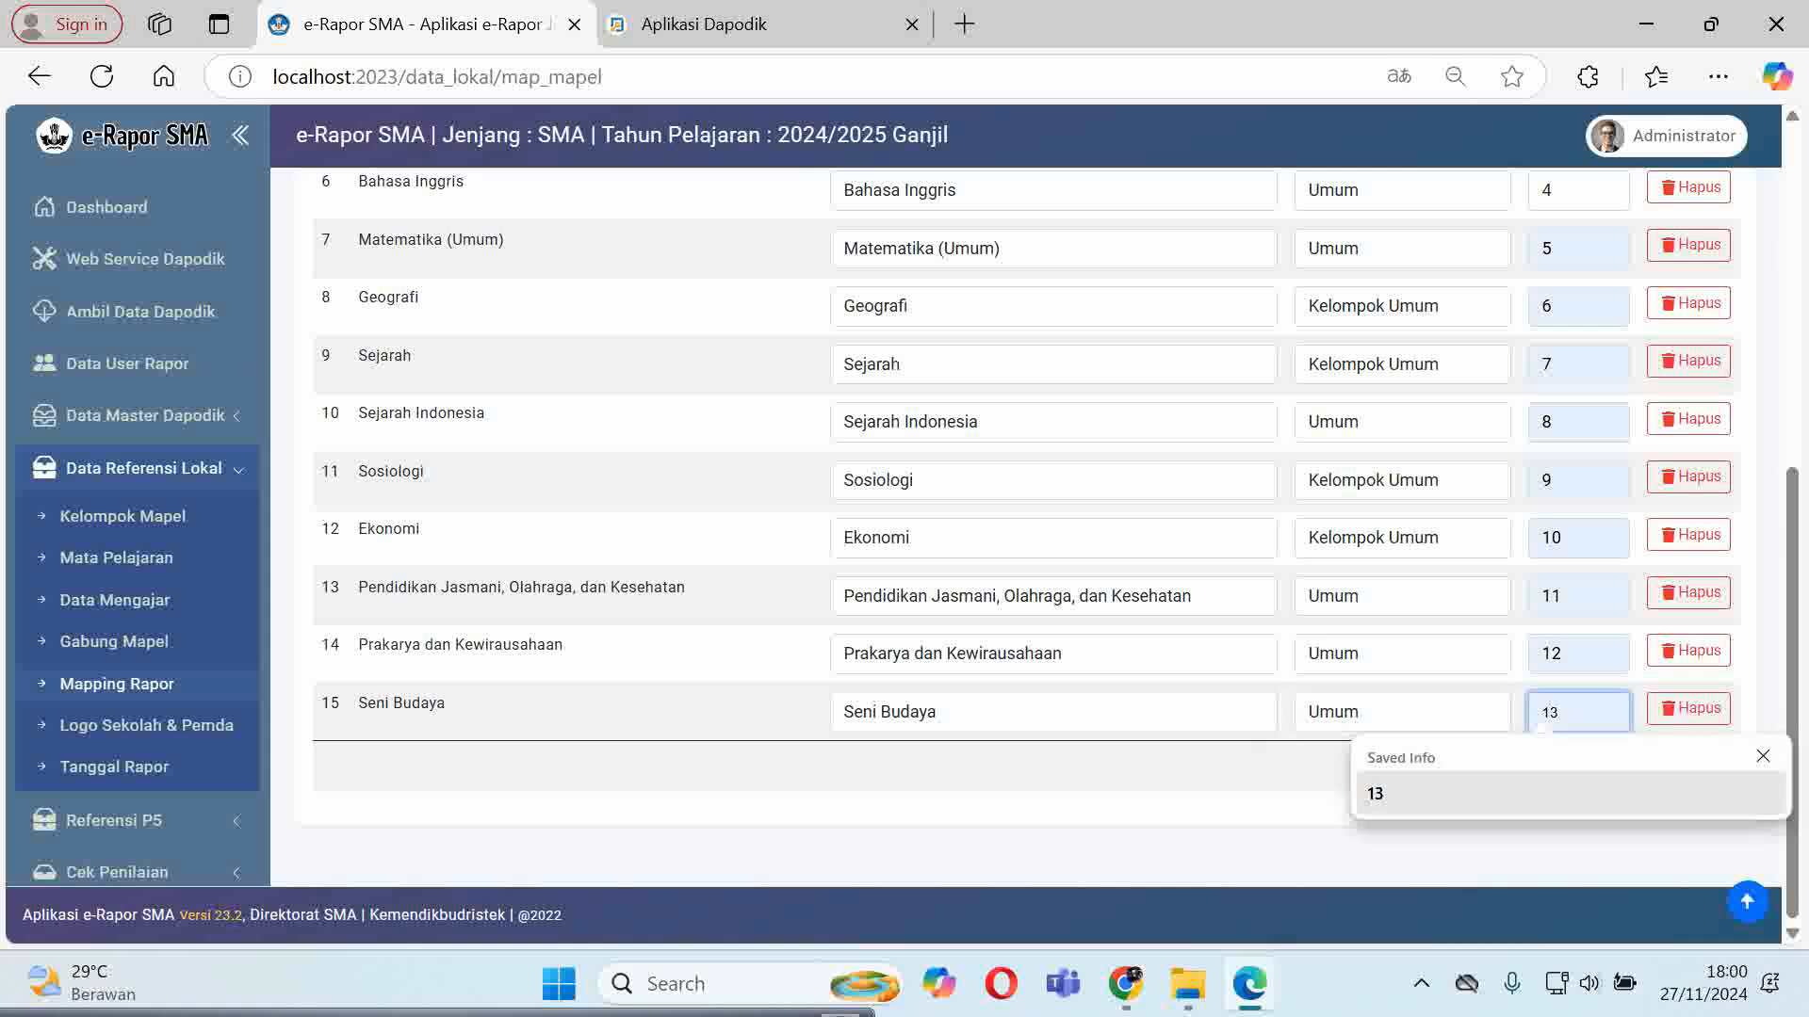
# Step: Save the grade-12 IPS subject mapping with Simpan Perubahan
pyautogui.click(1647, 767)
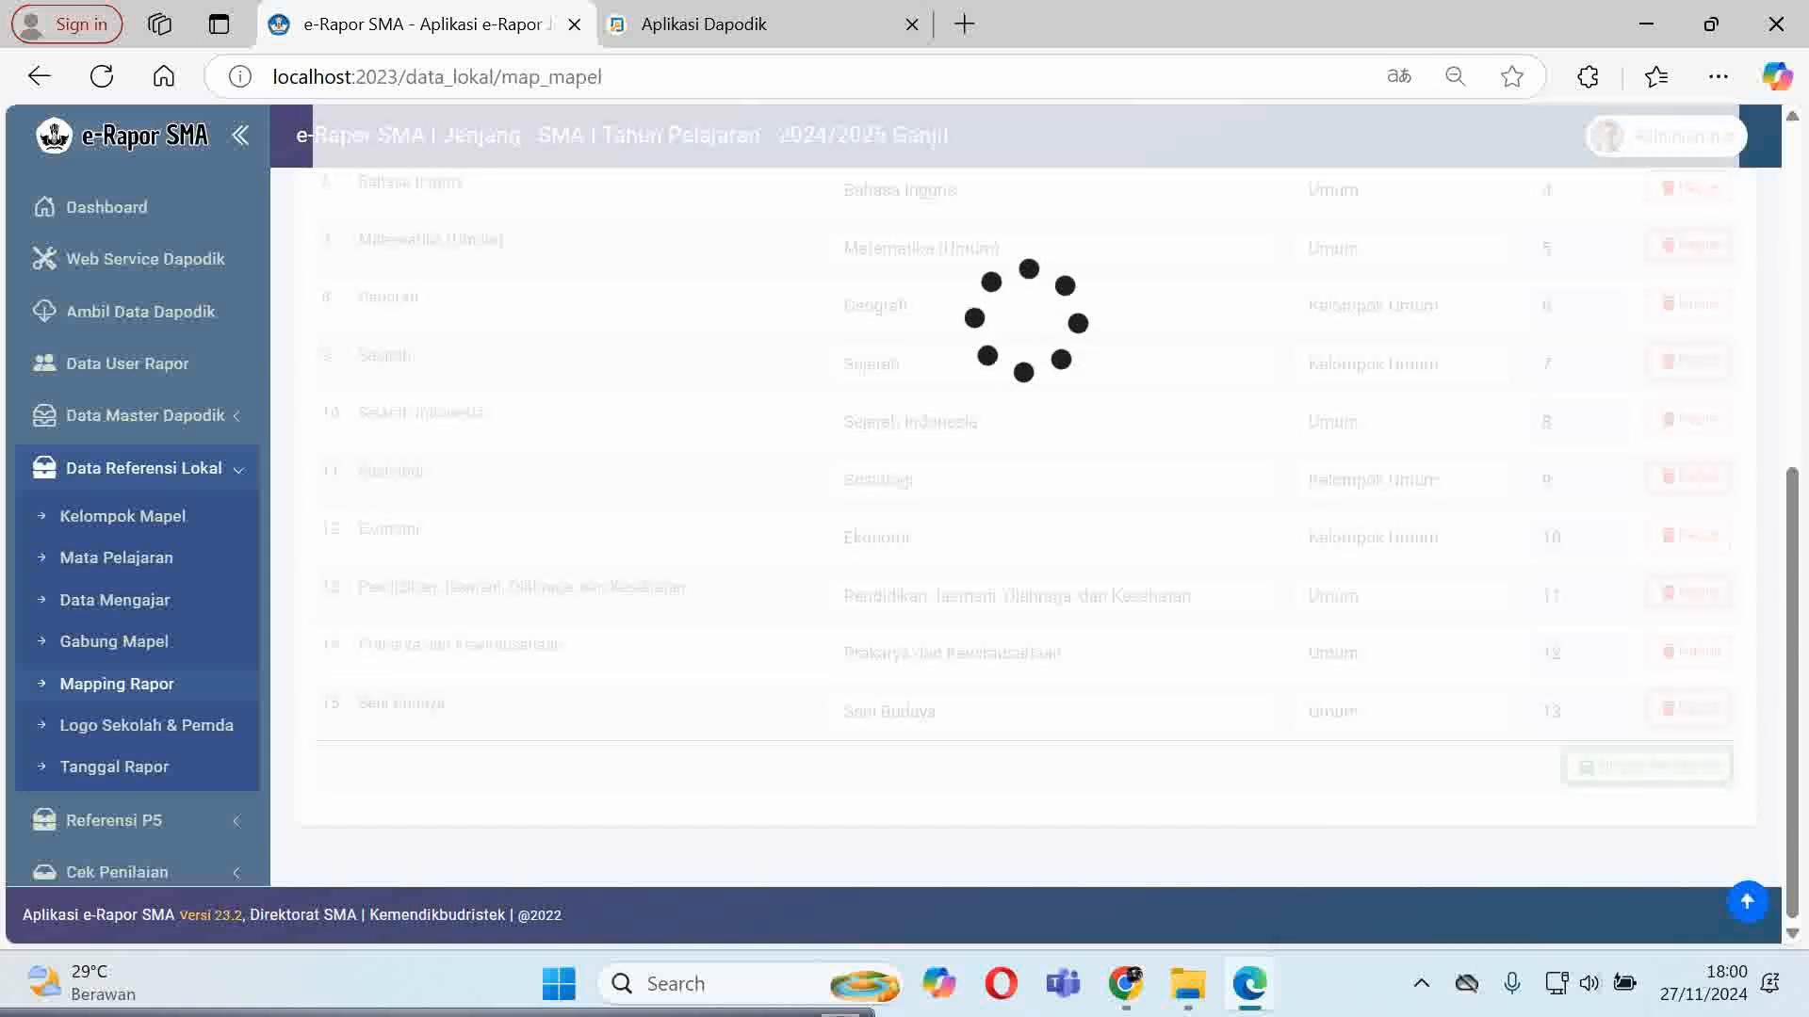
pyautogui.scroll(7, 1024, 528)
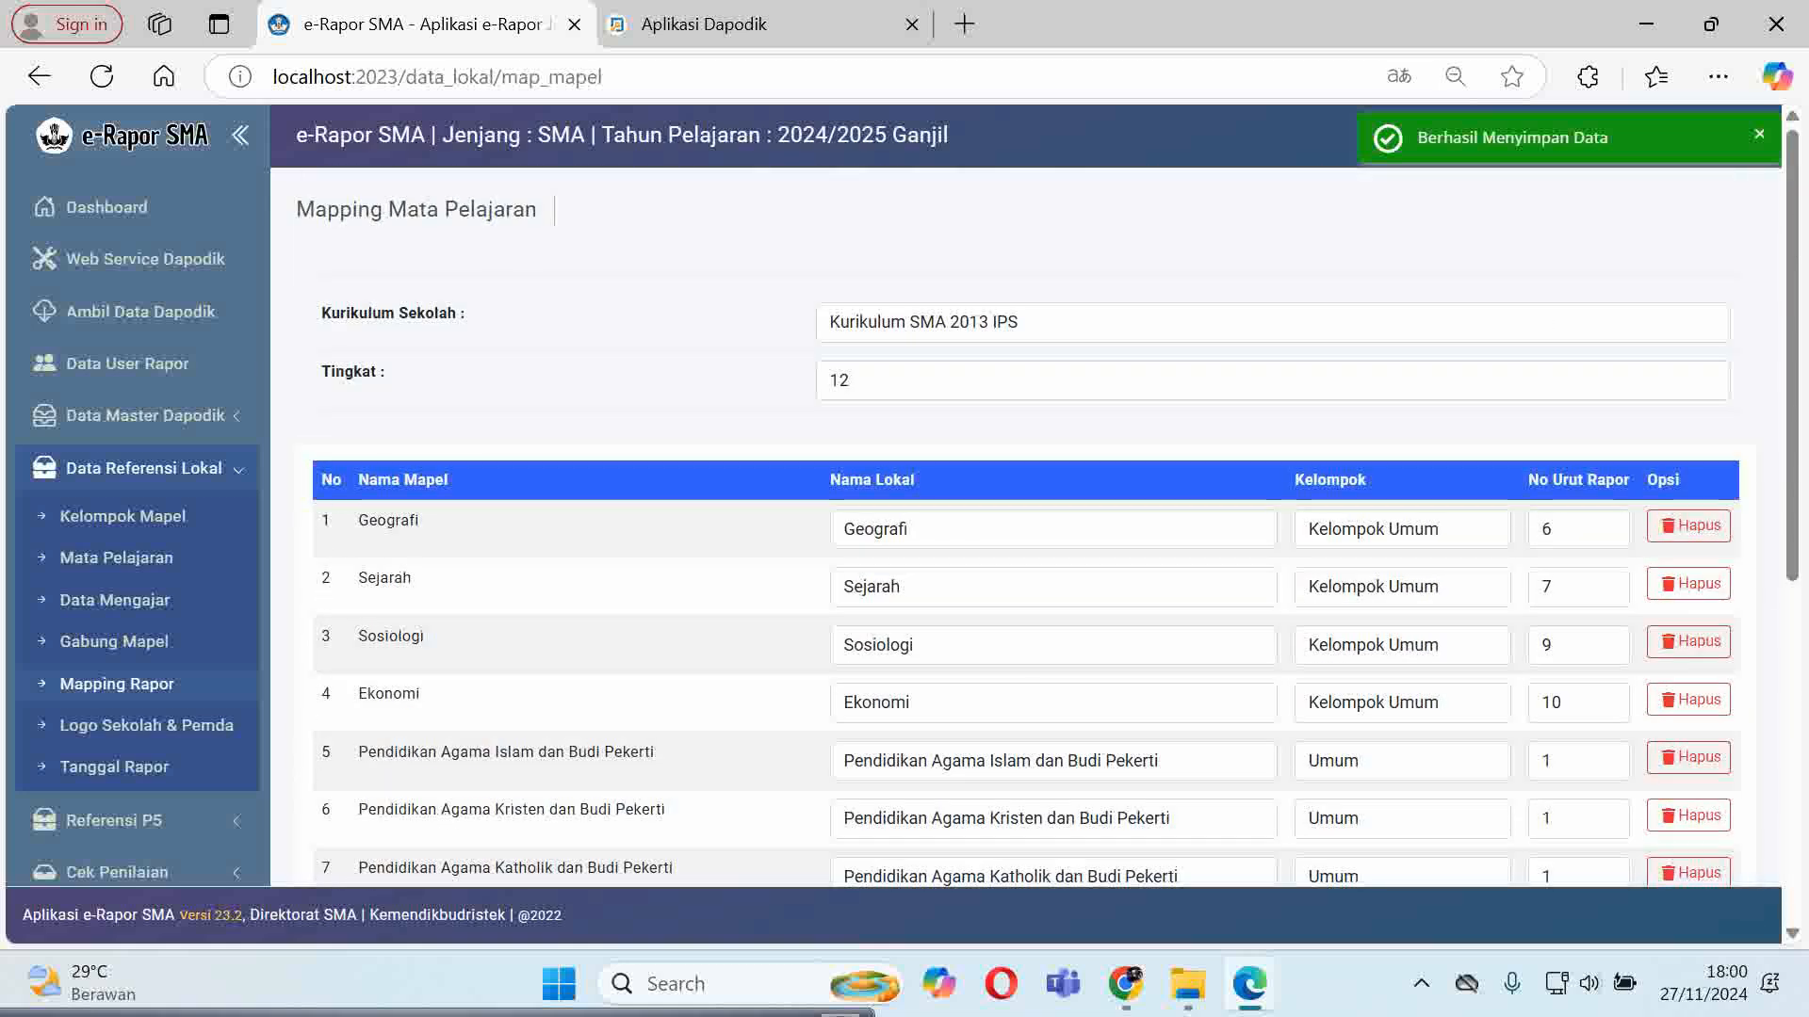
pyautogui.click(1130, 322)
# Step: Switch to Kurikulum SMA 2013 MIPA and set the Islam, Kristen and Katholik religion subjects' group to Umum
pyautogui.click(1130, 466)
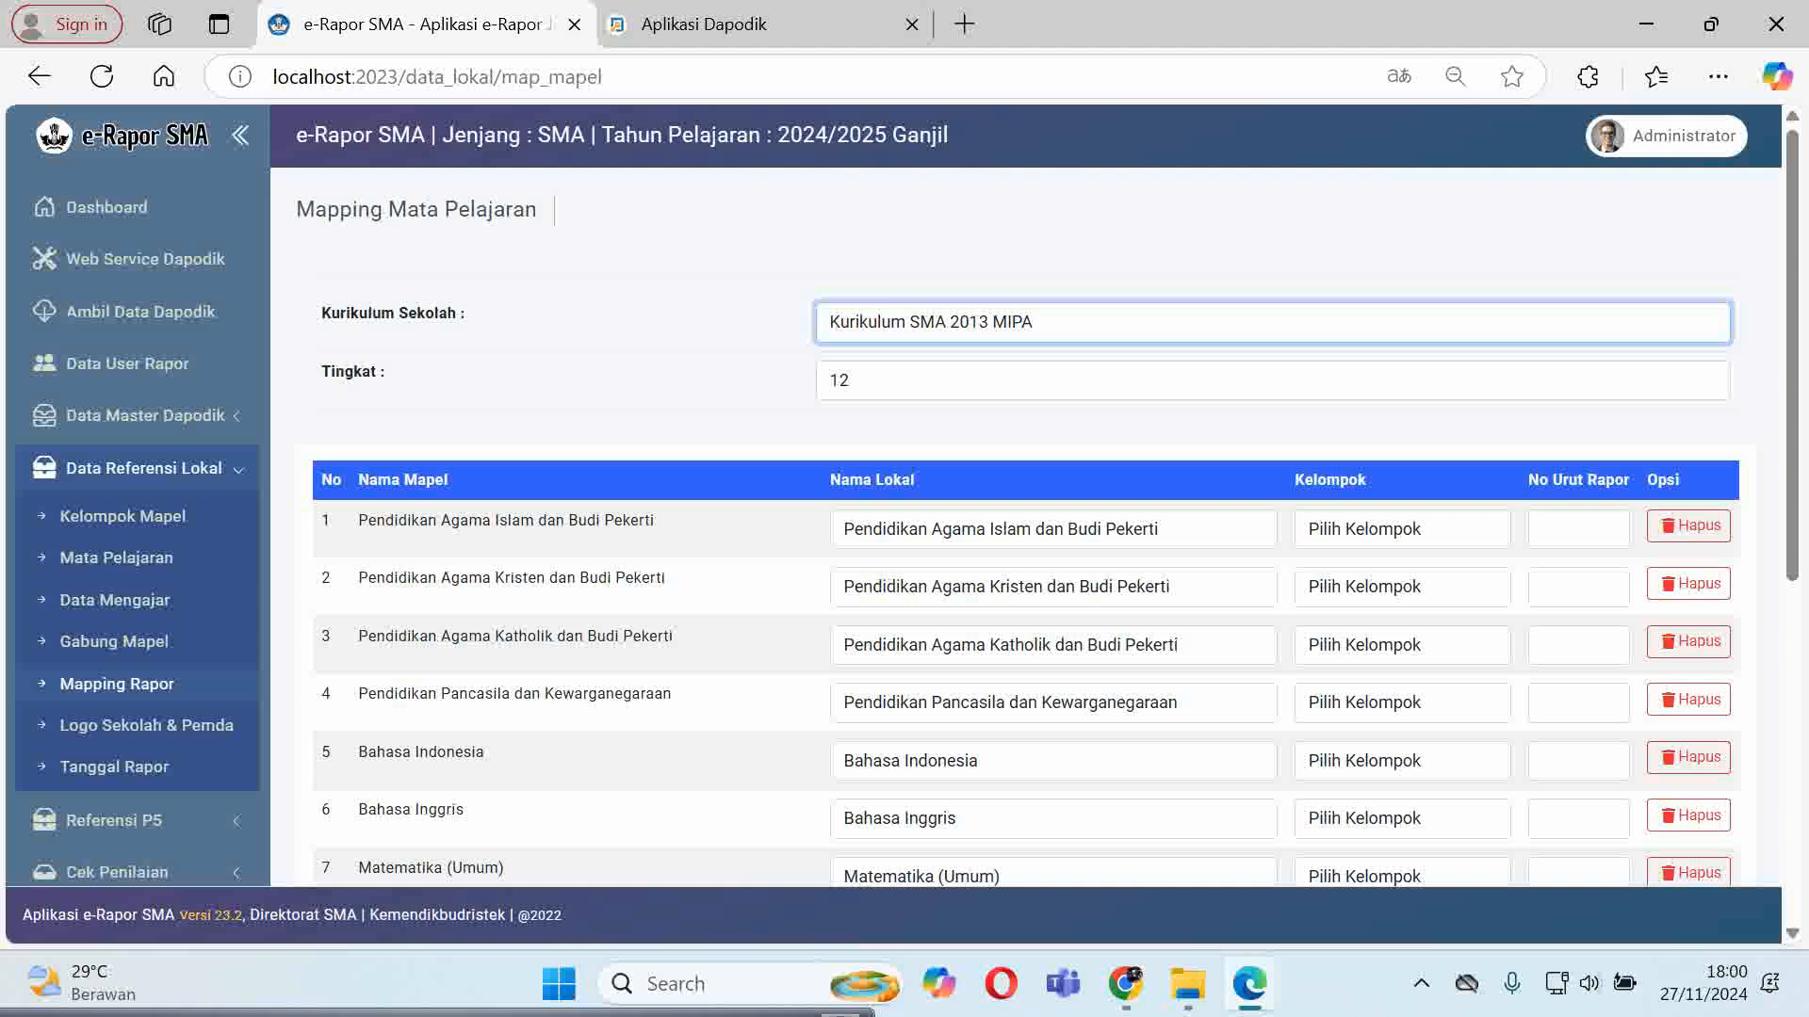
pyautogui.click(1402, 528)
pyautogui.click(1375, 605)
pyautogui.click(1402, 586)
pyautogui.click(1356, 662)
pyautogui.click(1401, 645)
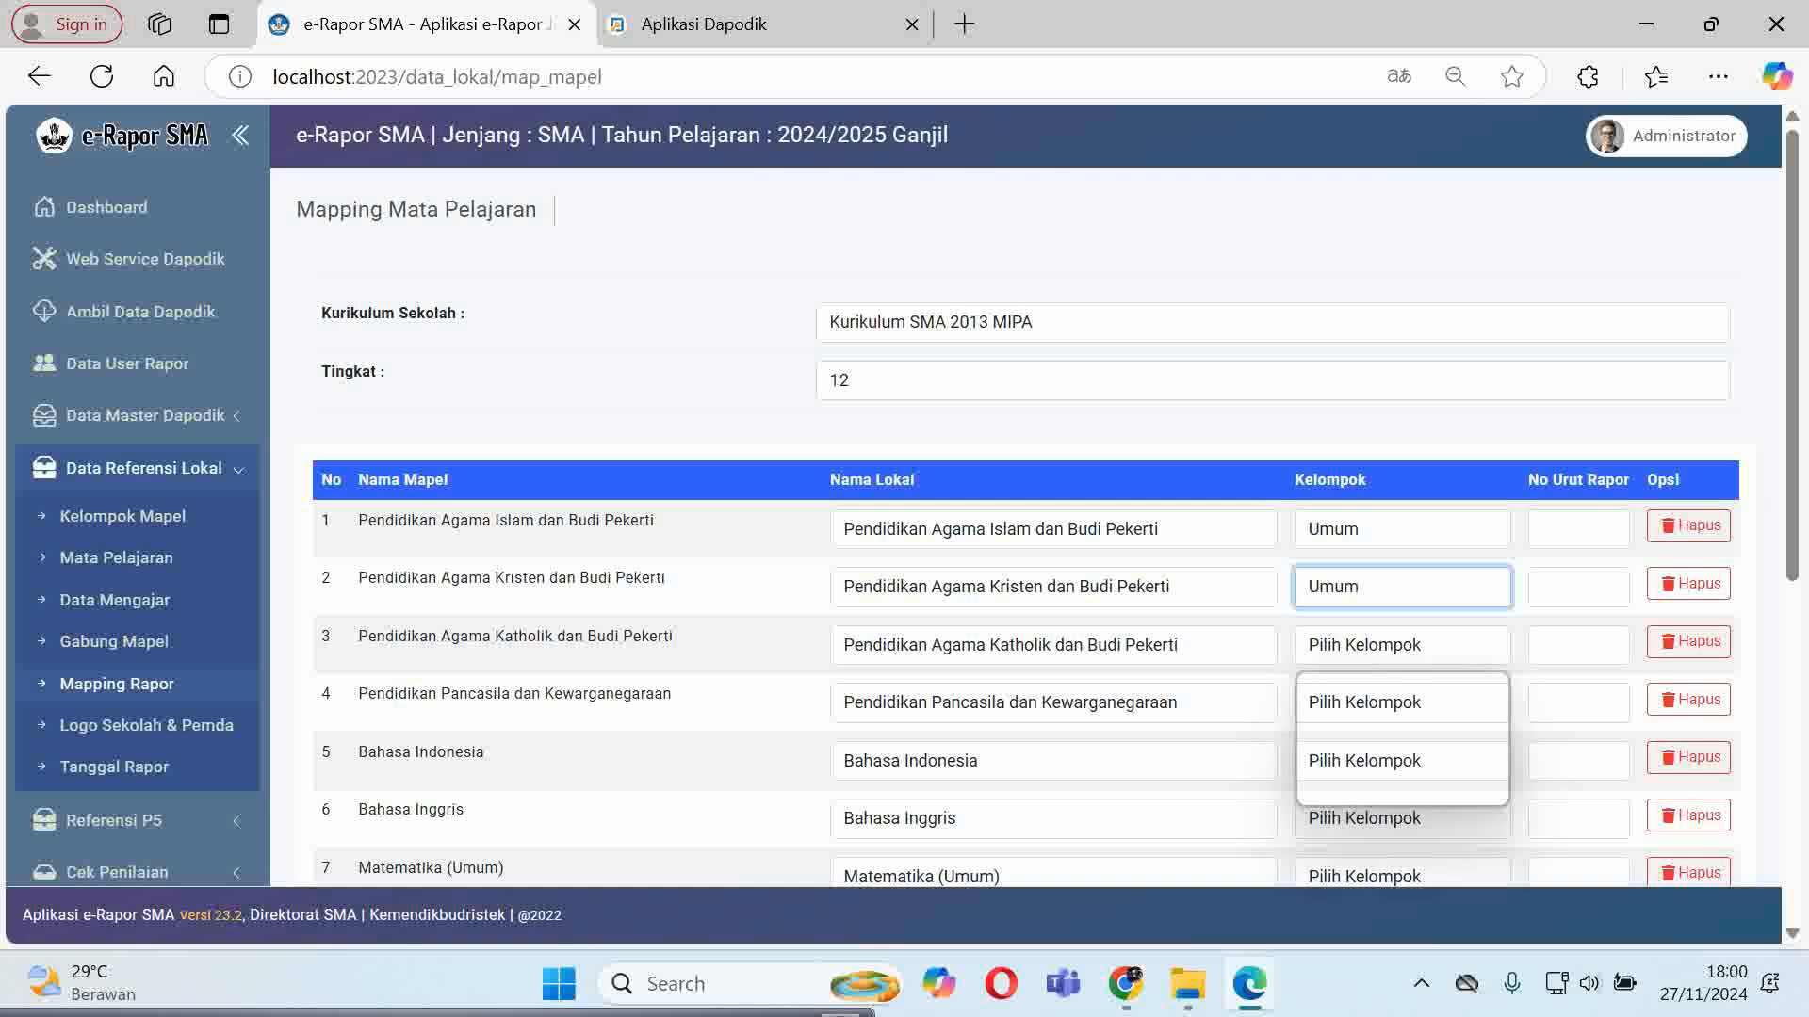
pyautogui.click(1356, 721)
# Step: Give the Islam, Kristen and Katholik religion subjects report order 1
pyautogui.click(1578, 528)
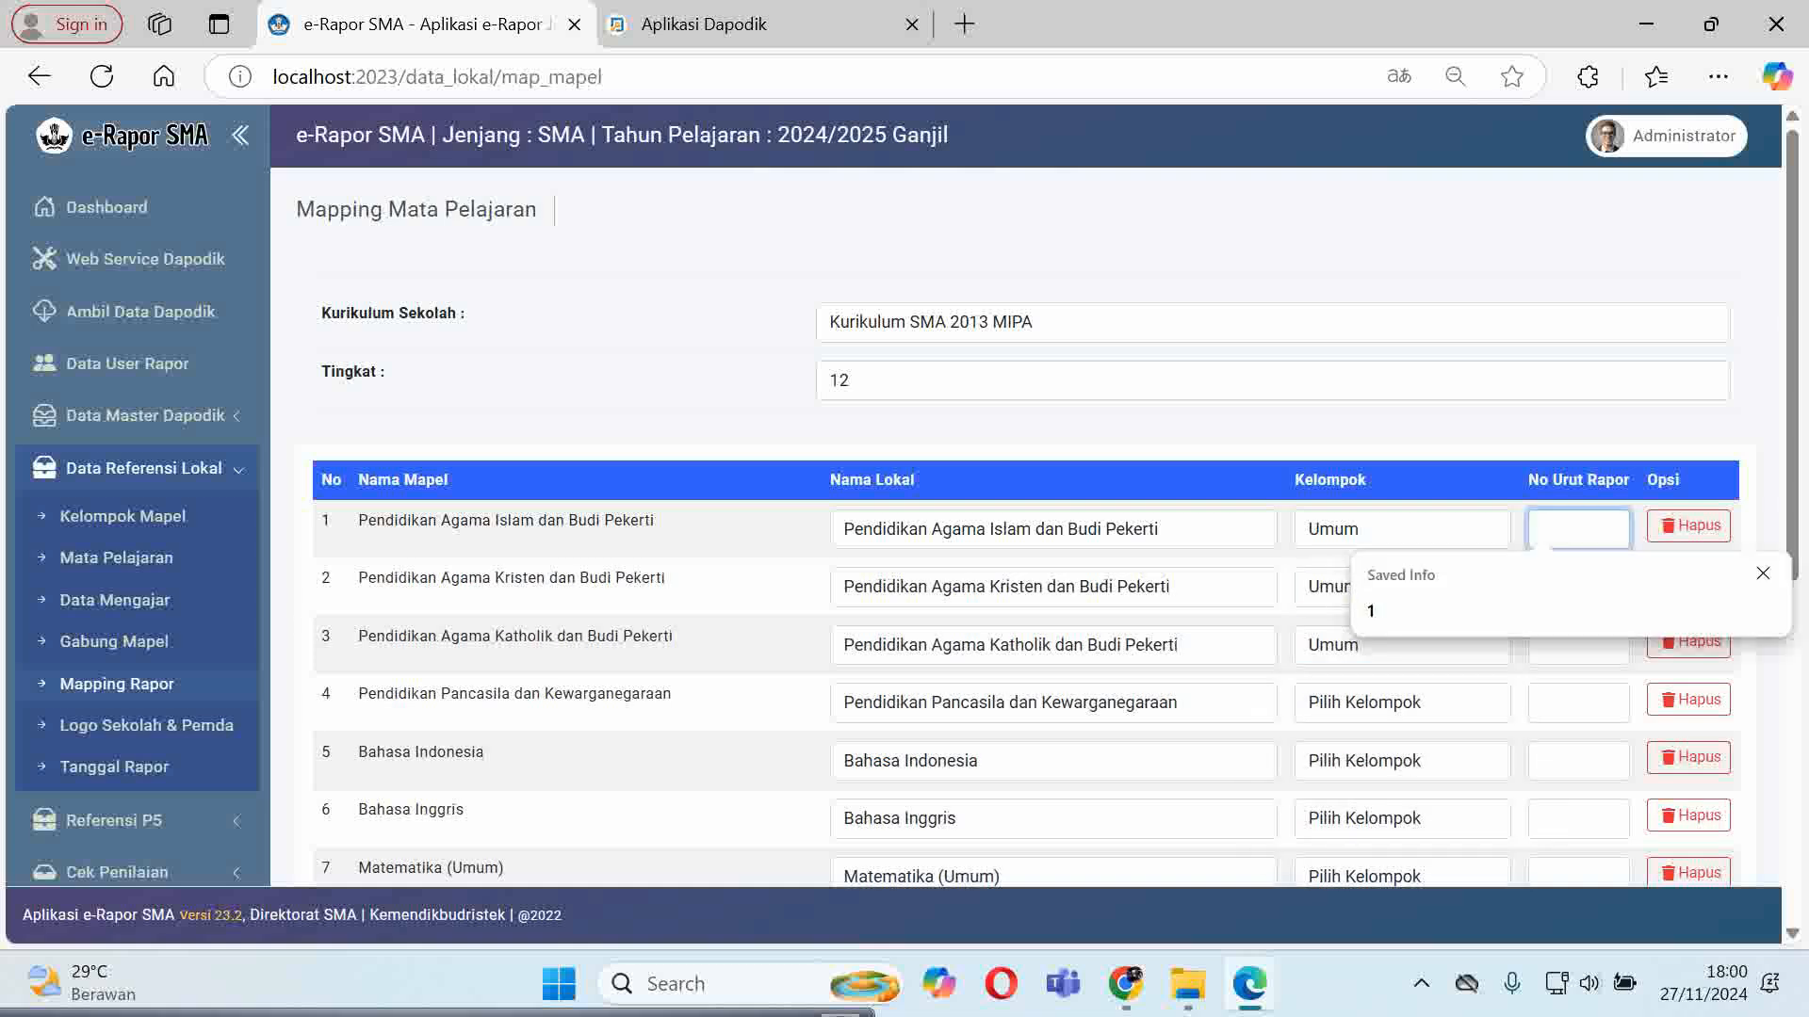
pyautogui.write('1')
pyautogui.click(1542, 586)
pyautogui.write('1')
pyautogui.click(1578, 645)
pyautogui.write('1')
# Step: Set Pancasila (order 2) and Bahasa Indonesia (order 3) to group Umum
pyautogui.click(1401, 702)
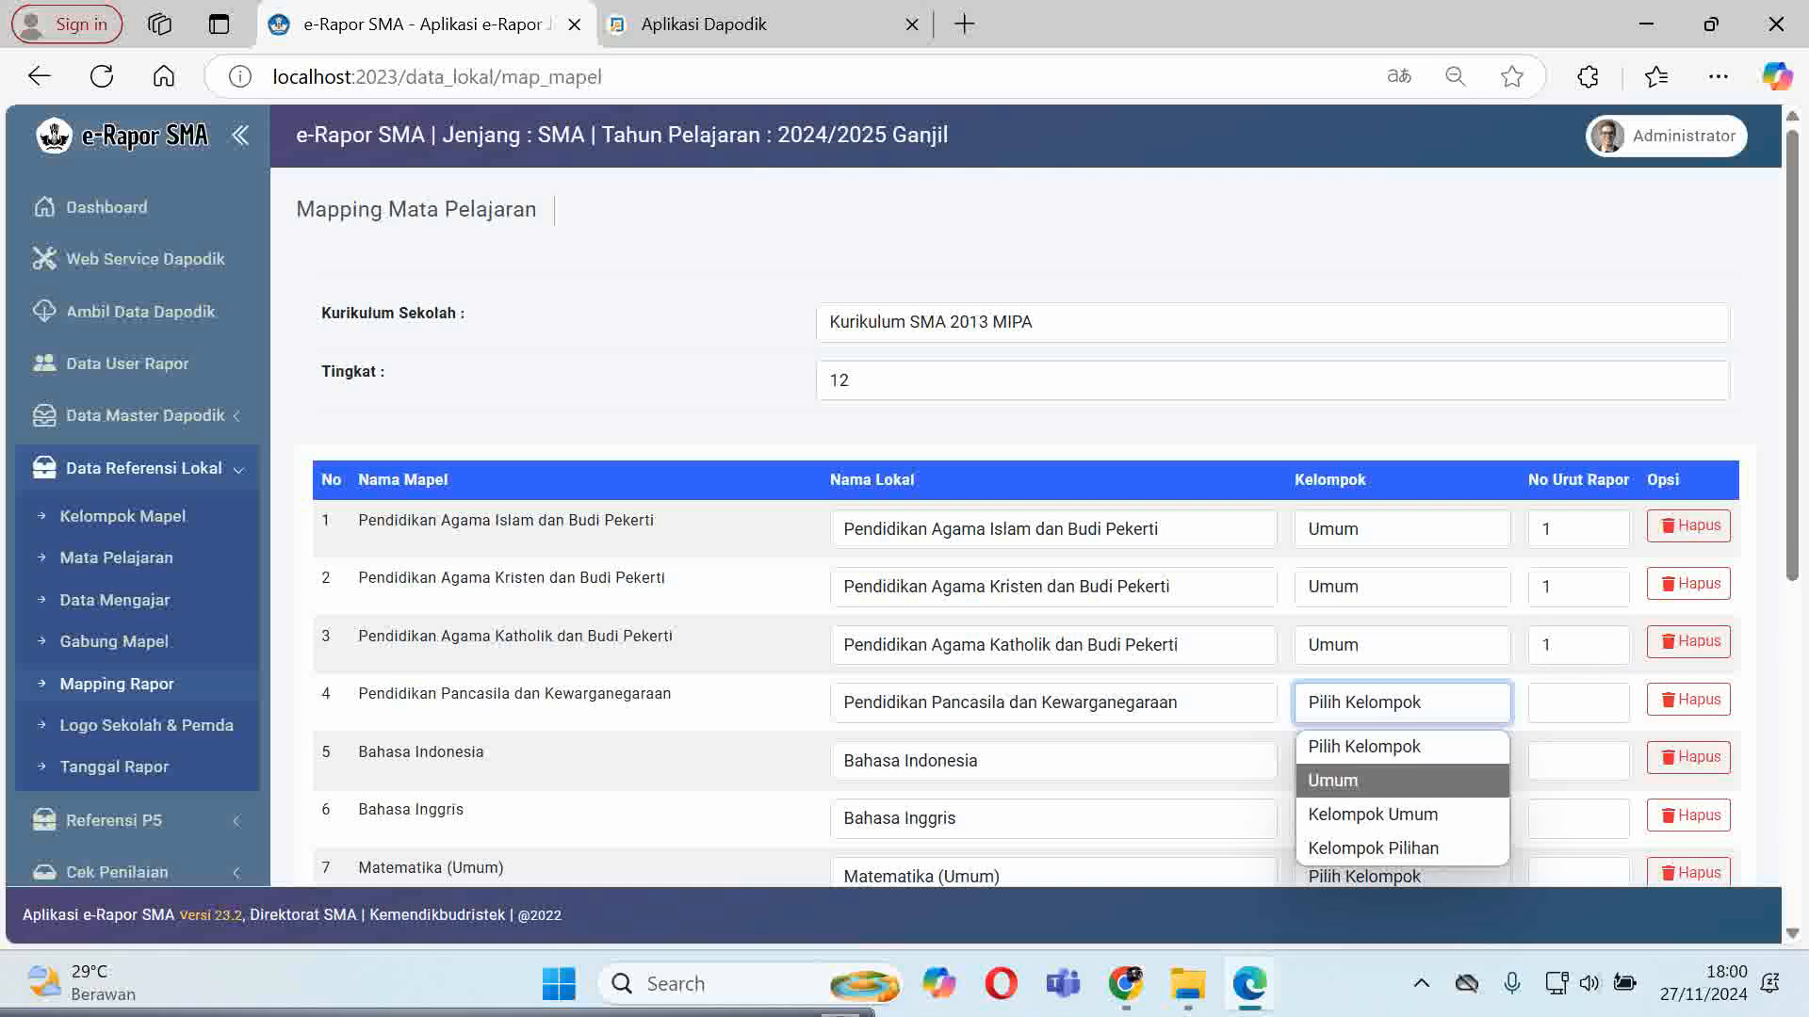
pyautogui.click(1356, 781)
pyautogui.click(1577, 703)
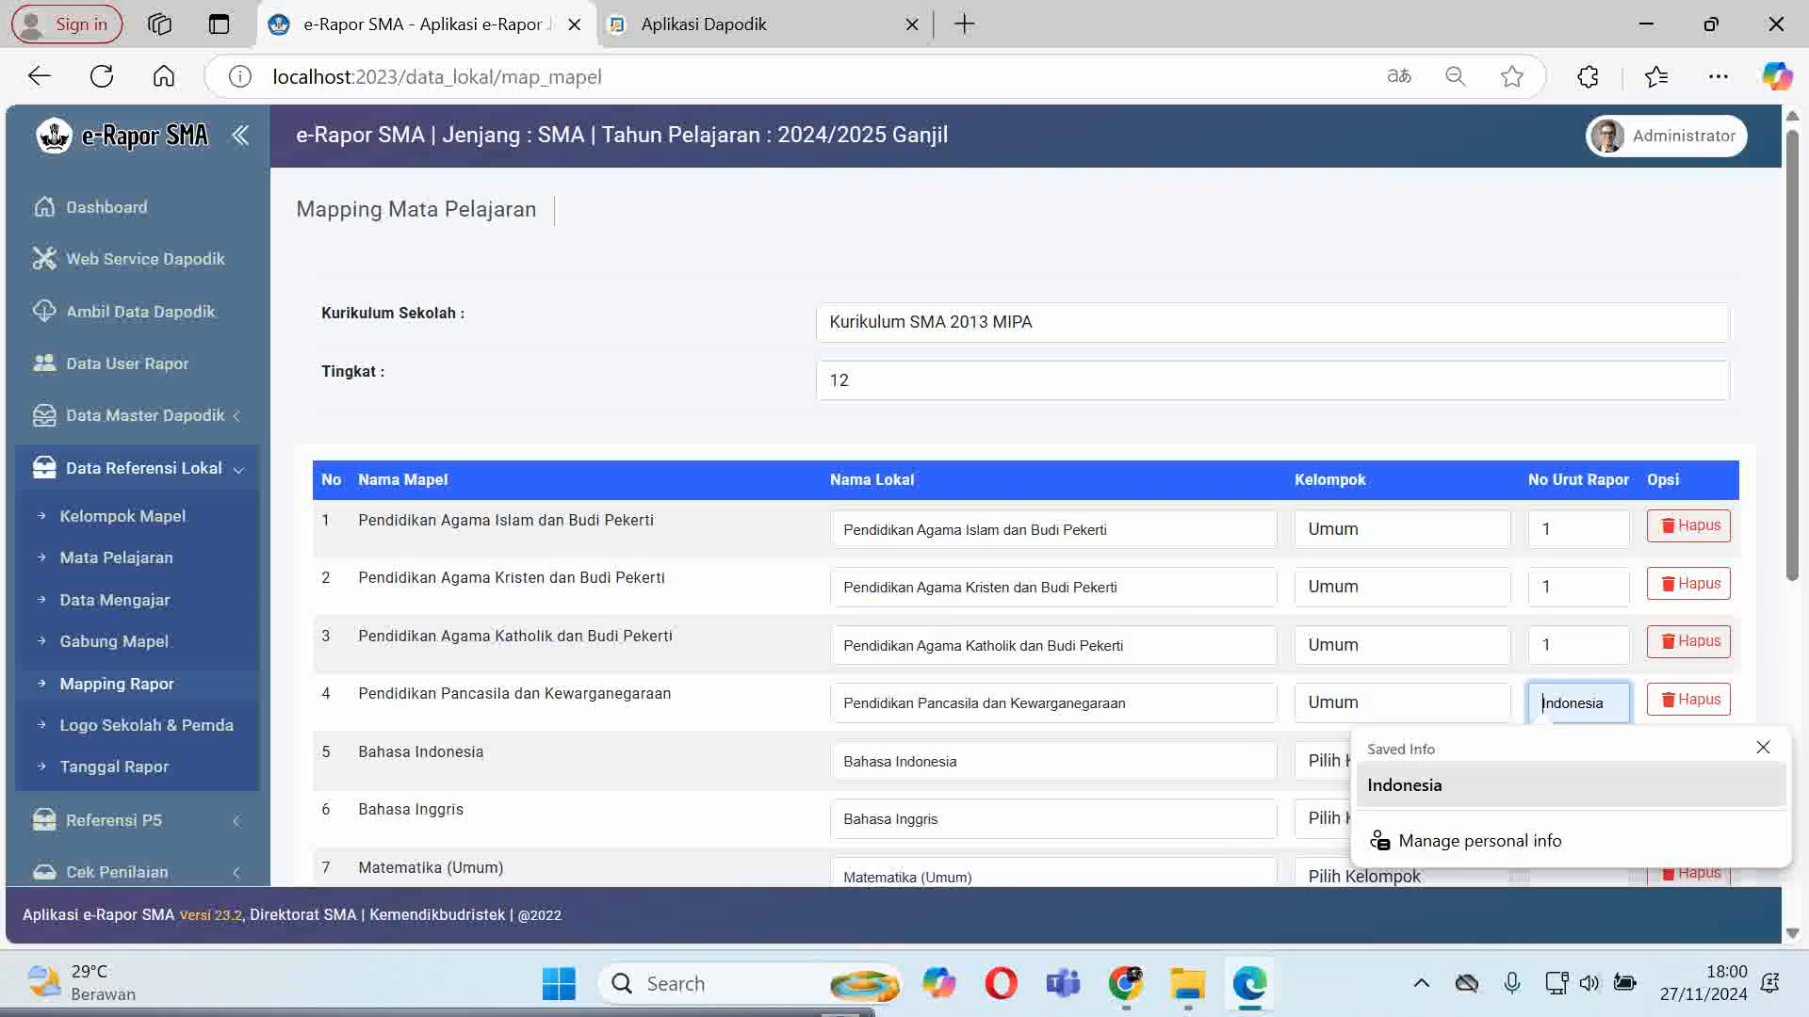
pyautogui.write('2')
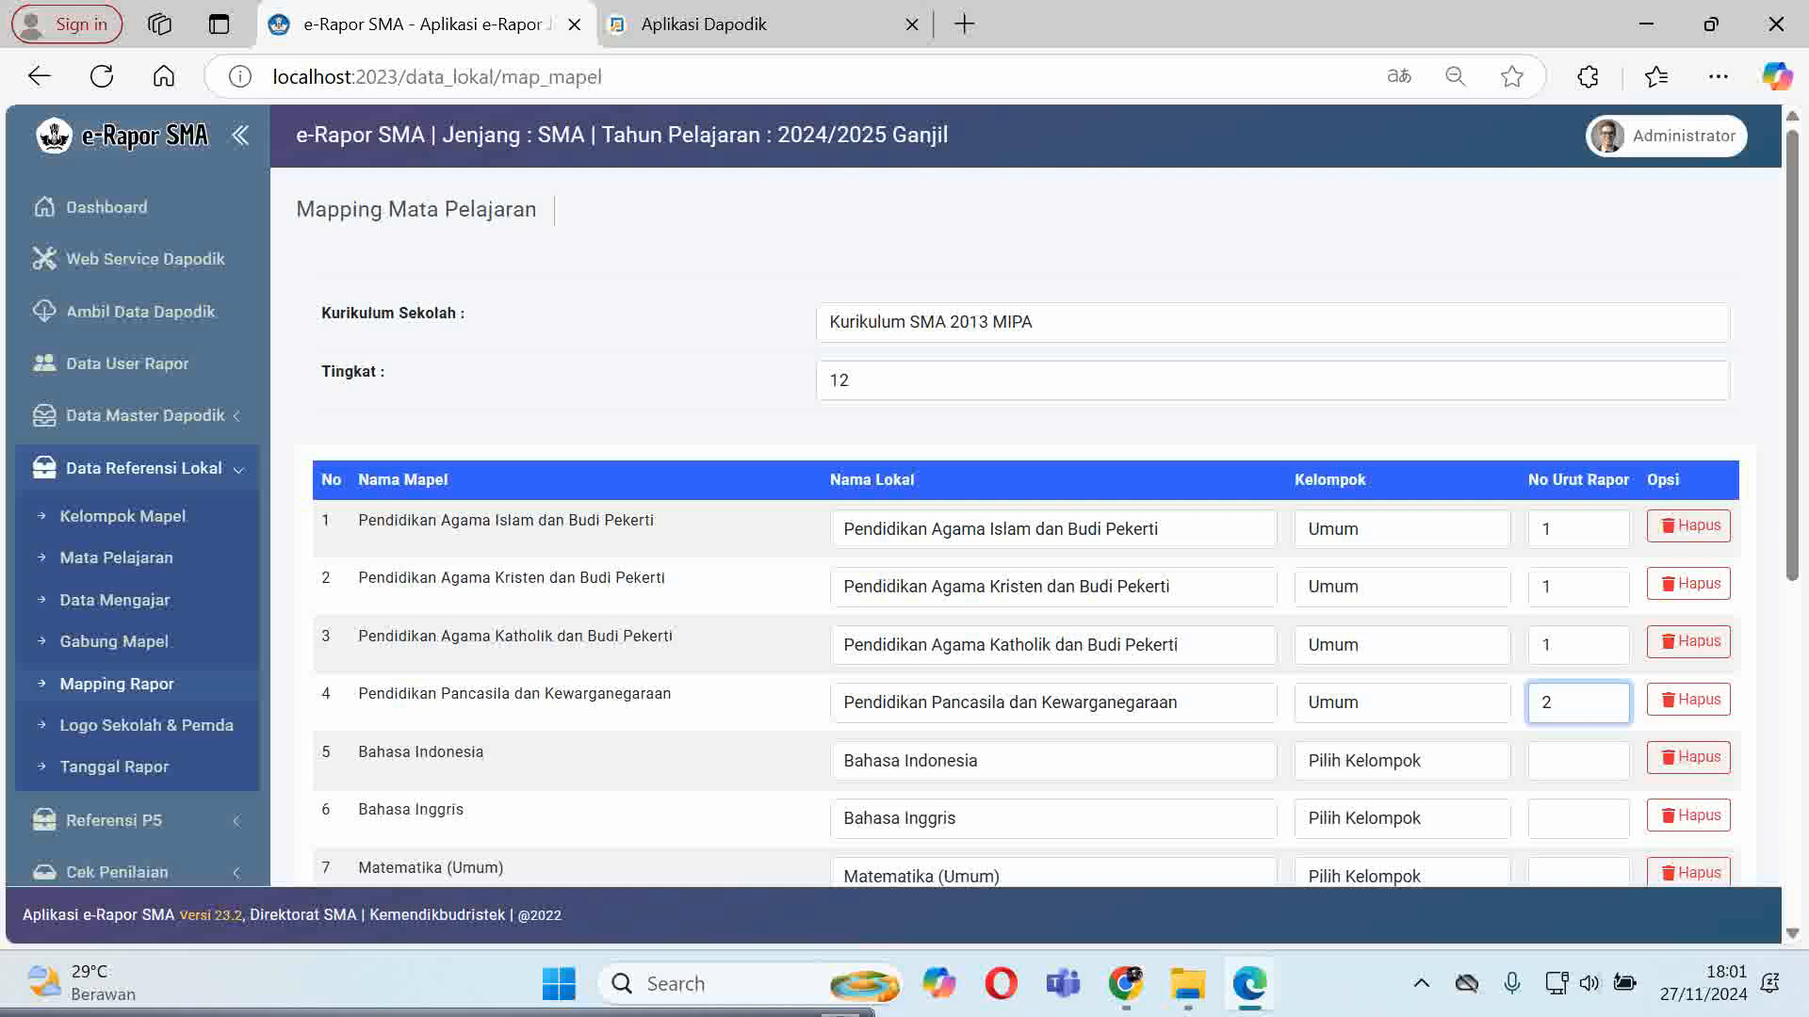
pyautogui.click(1402, 761)
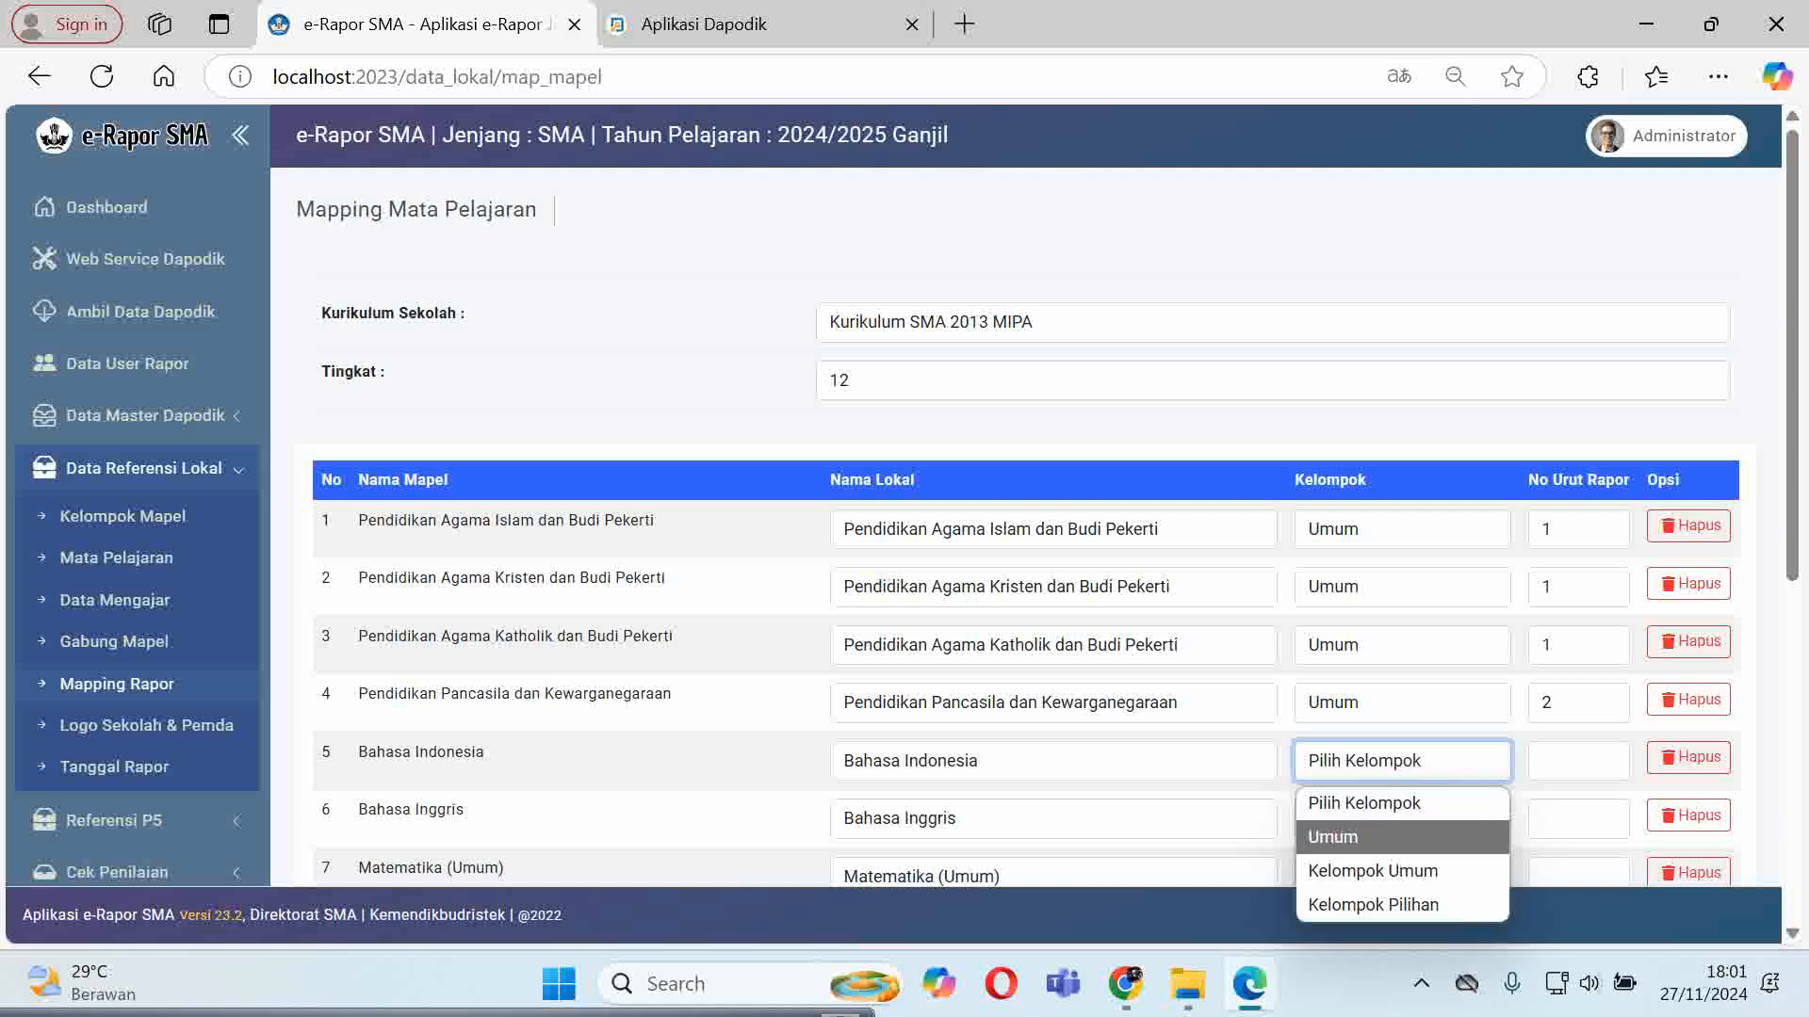
pyautogui.click(1402, 837)
pyautogui.click(1578, 761)
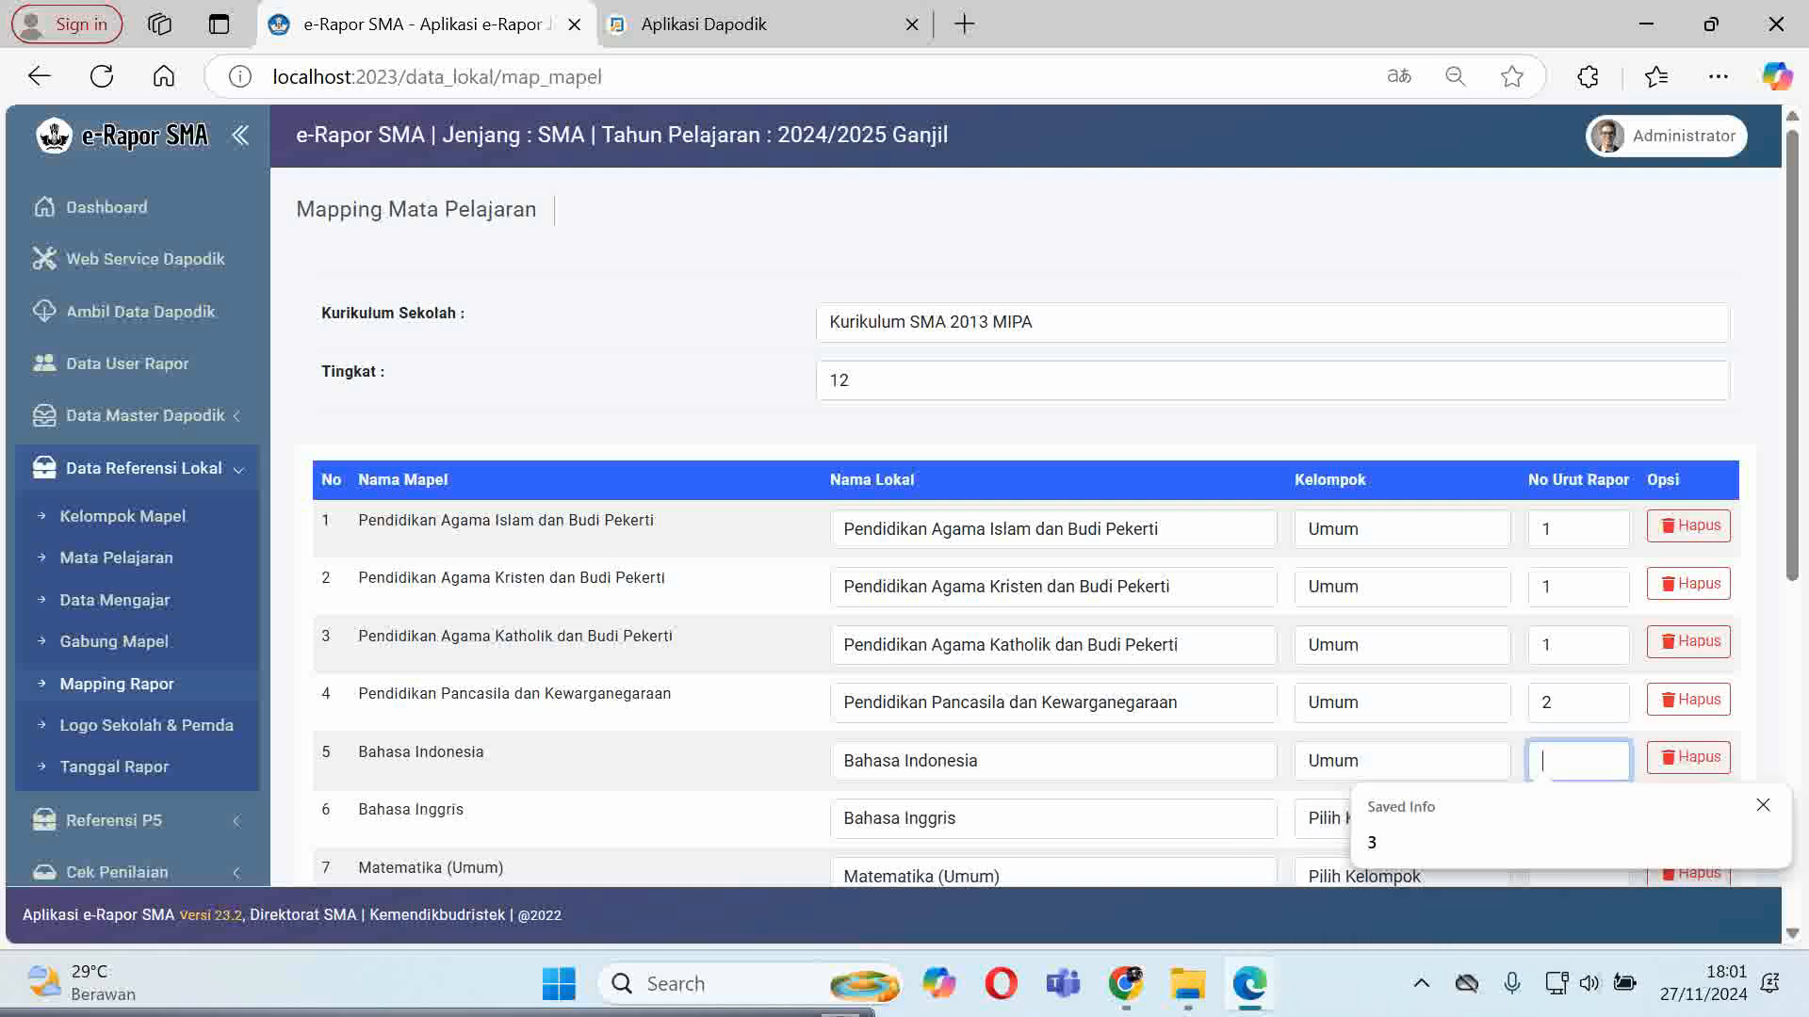
pyautogui.click(1571, 843)
# Step: Set Bahasa Inggris to group Umum with report order 4
pyautogui.scroll(-1, 1572, 843)
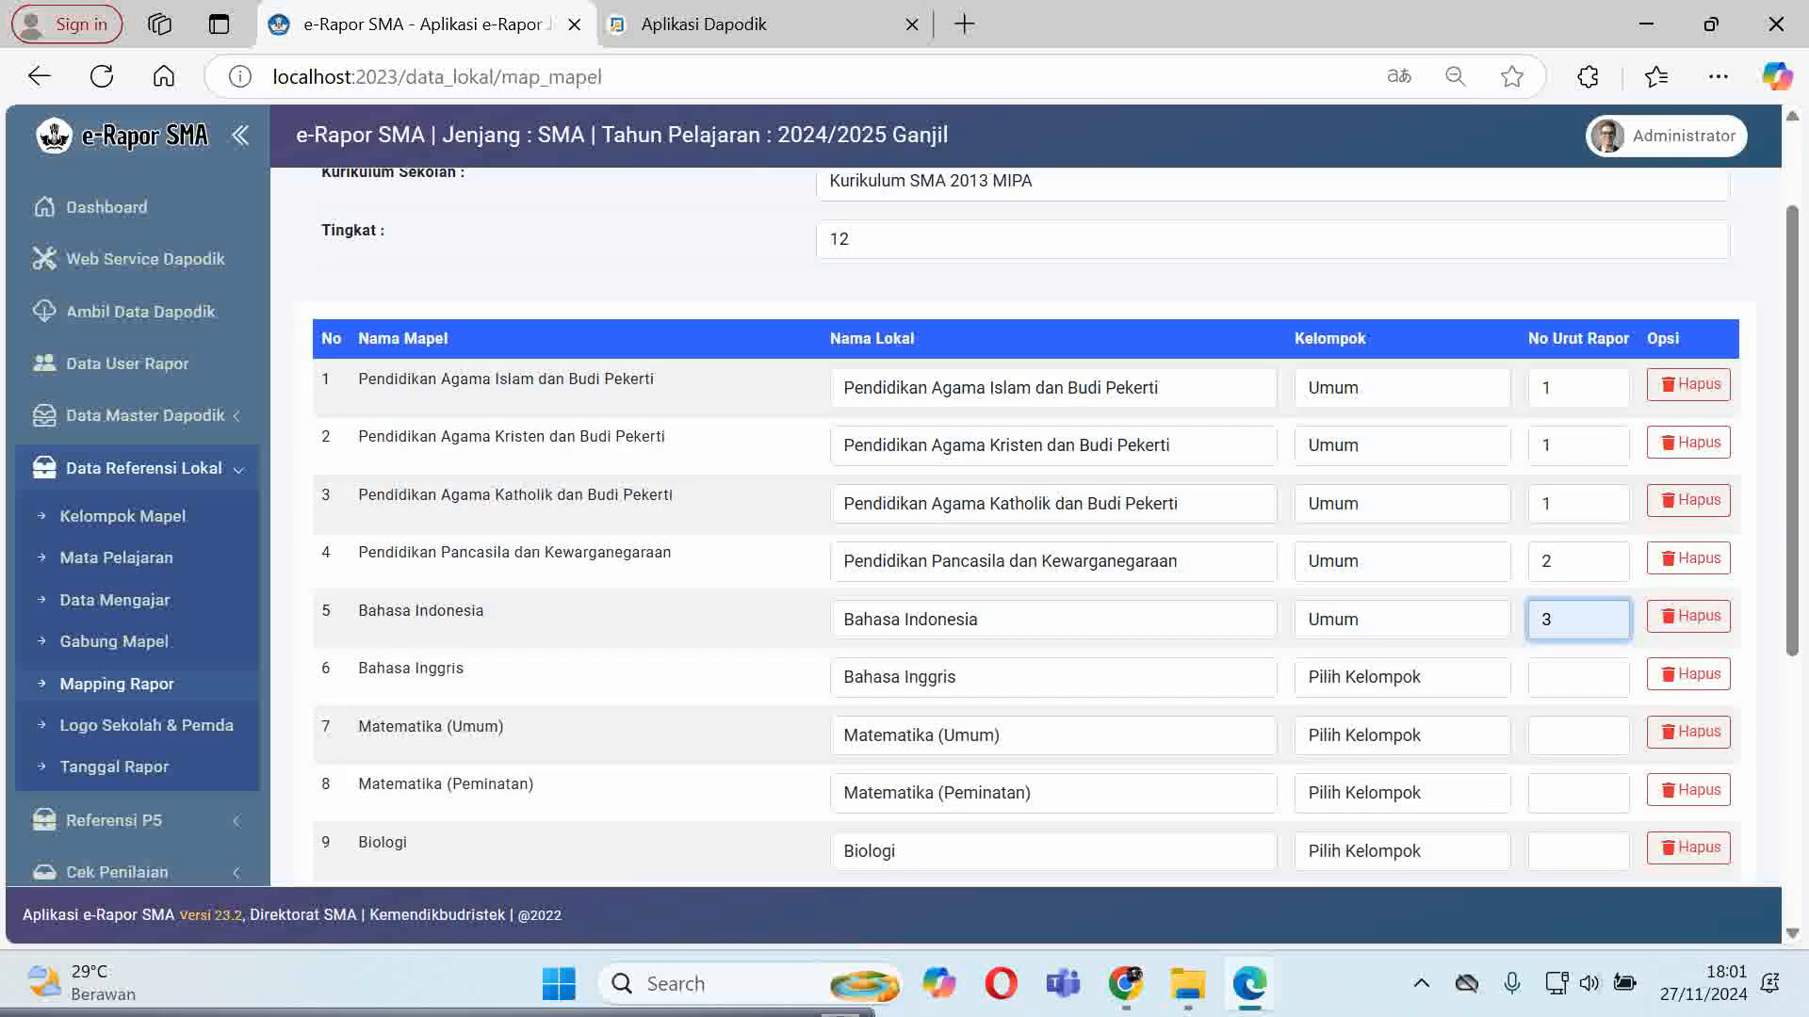
pyautogui.click(1401, 678)
pyautogui.scroll(-1, 1402, 678)
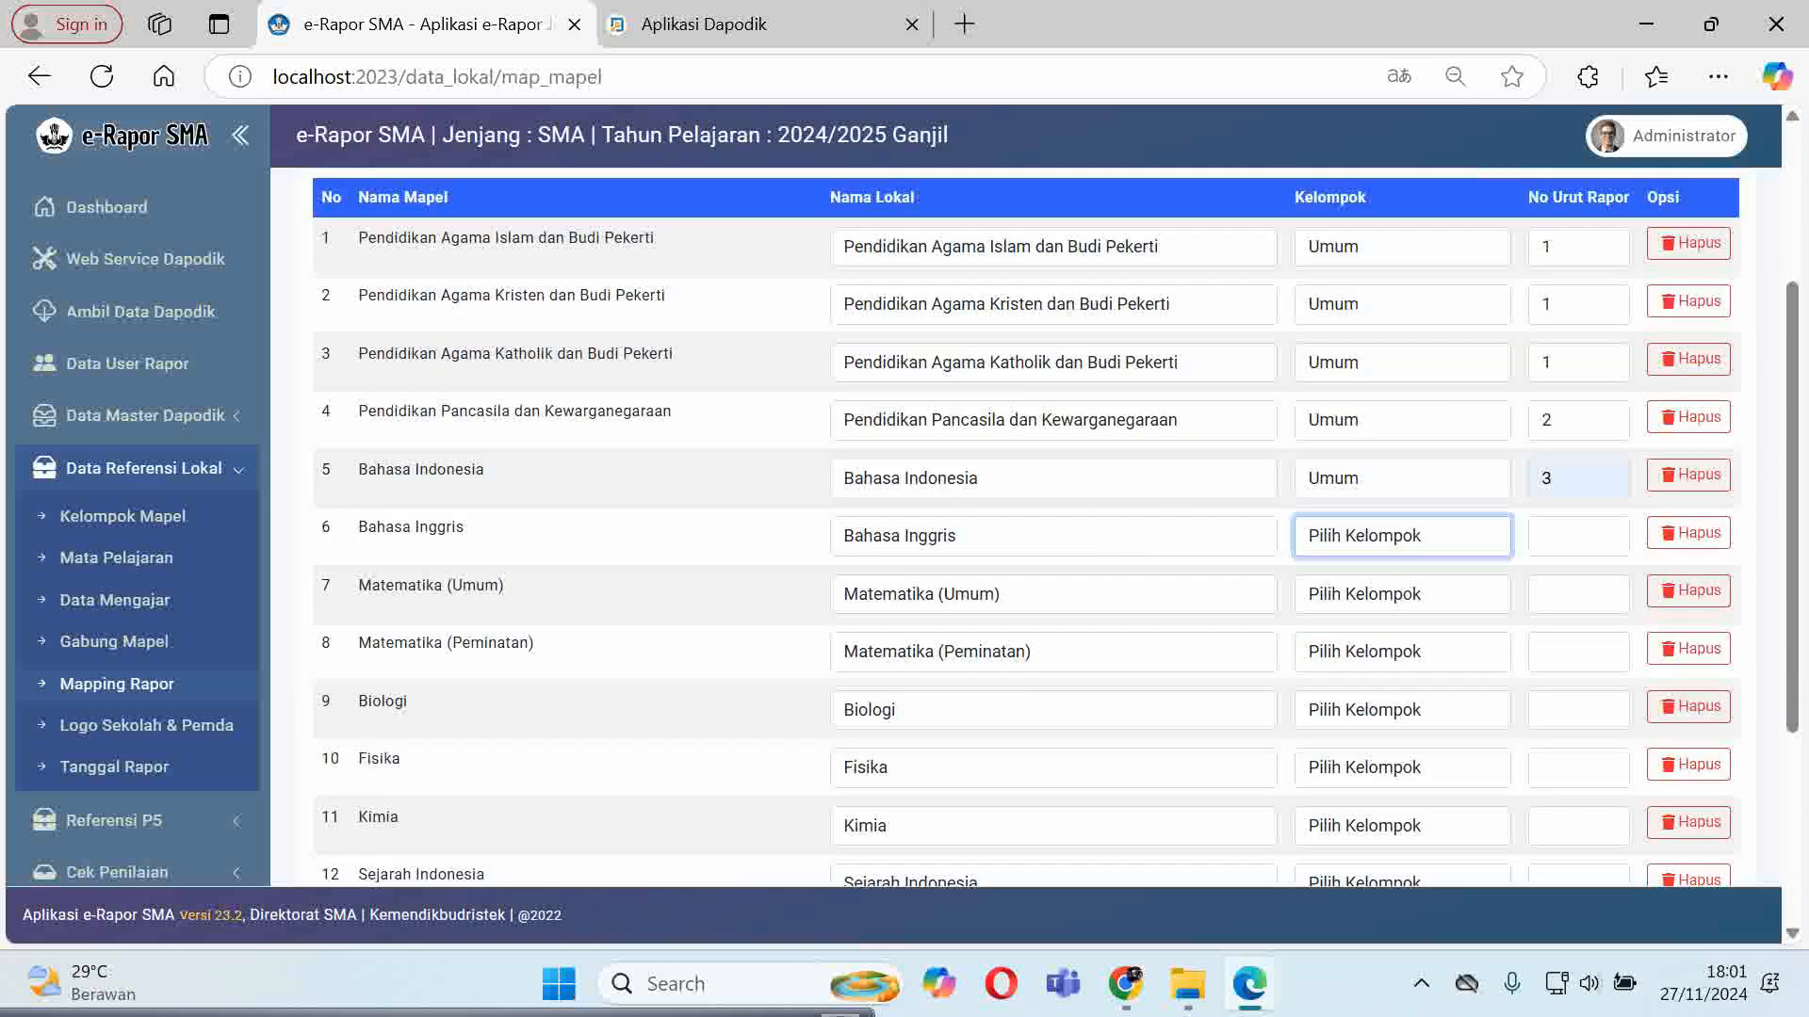
pyautogui.click(1401, 536)
pyautogui.click(1402, 614)
pyautogui.click(1578, 536)
pyautogui.click(1571, 619)
# Step: Set Matematika (Umum) to Umum, order 5, and Matematika (Peminatan) to Kelompok Umum, order 6
pyautogui.click(1401, 594)
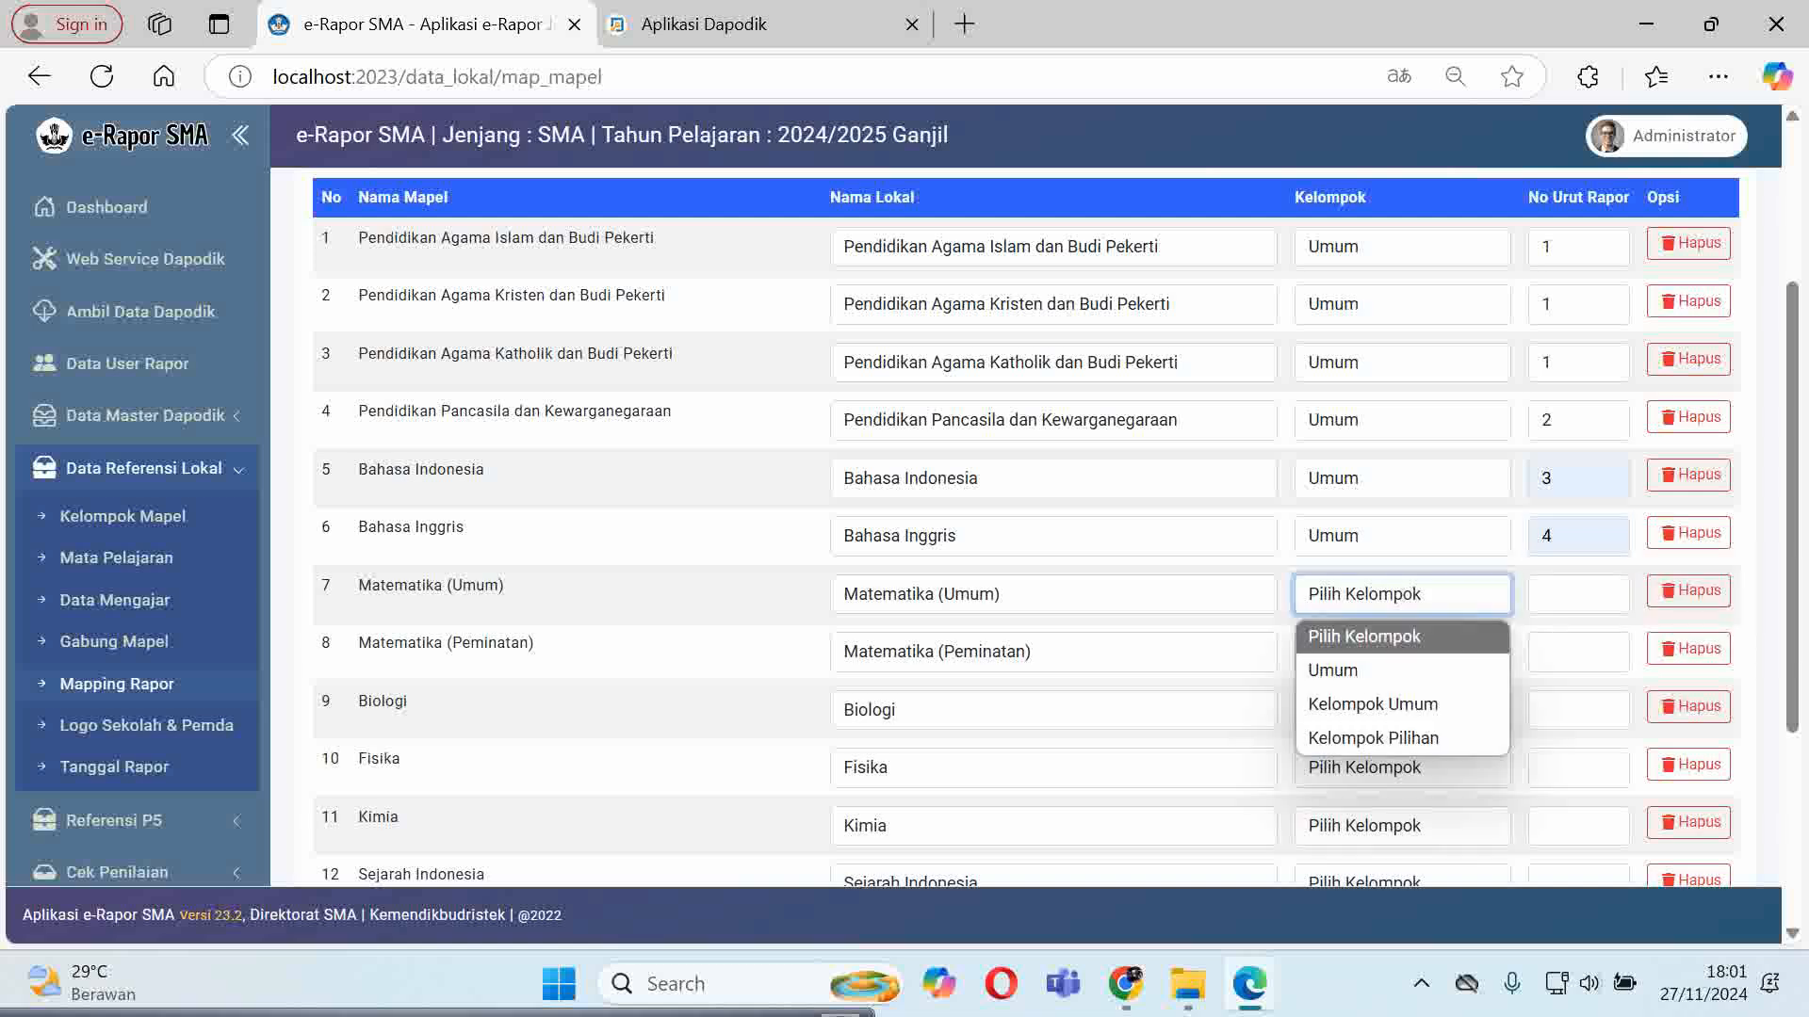
pyautogui.click(1380, 671)
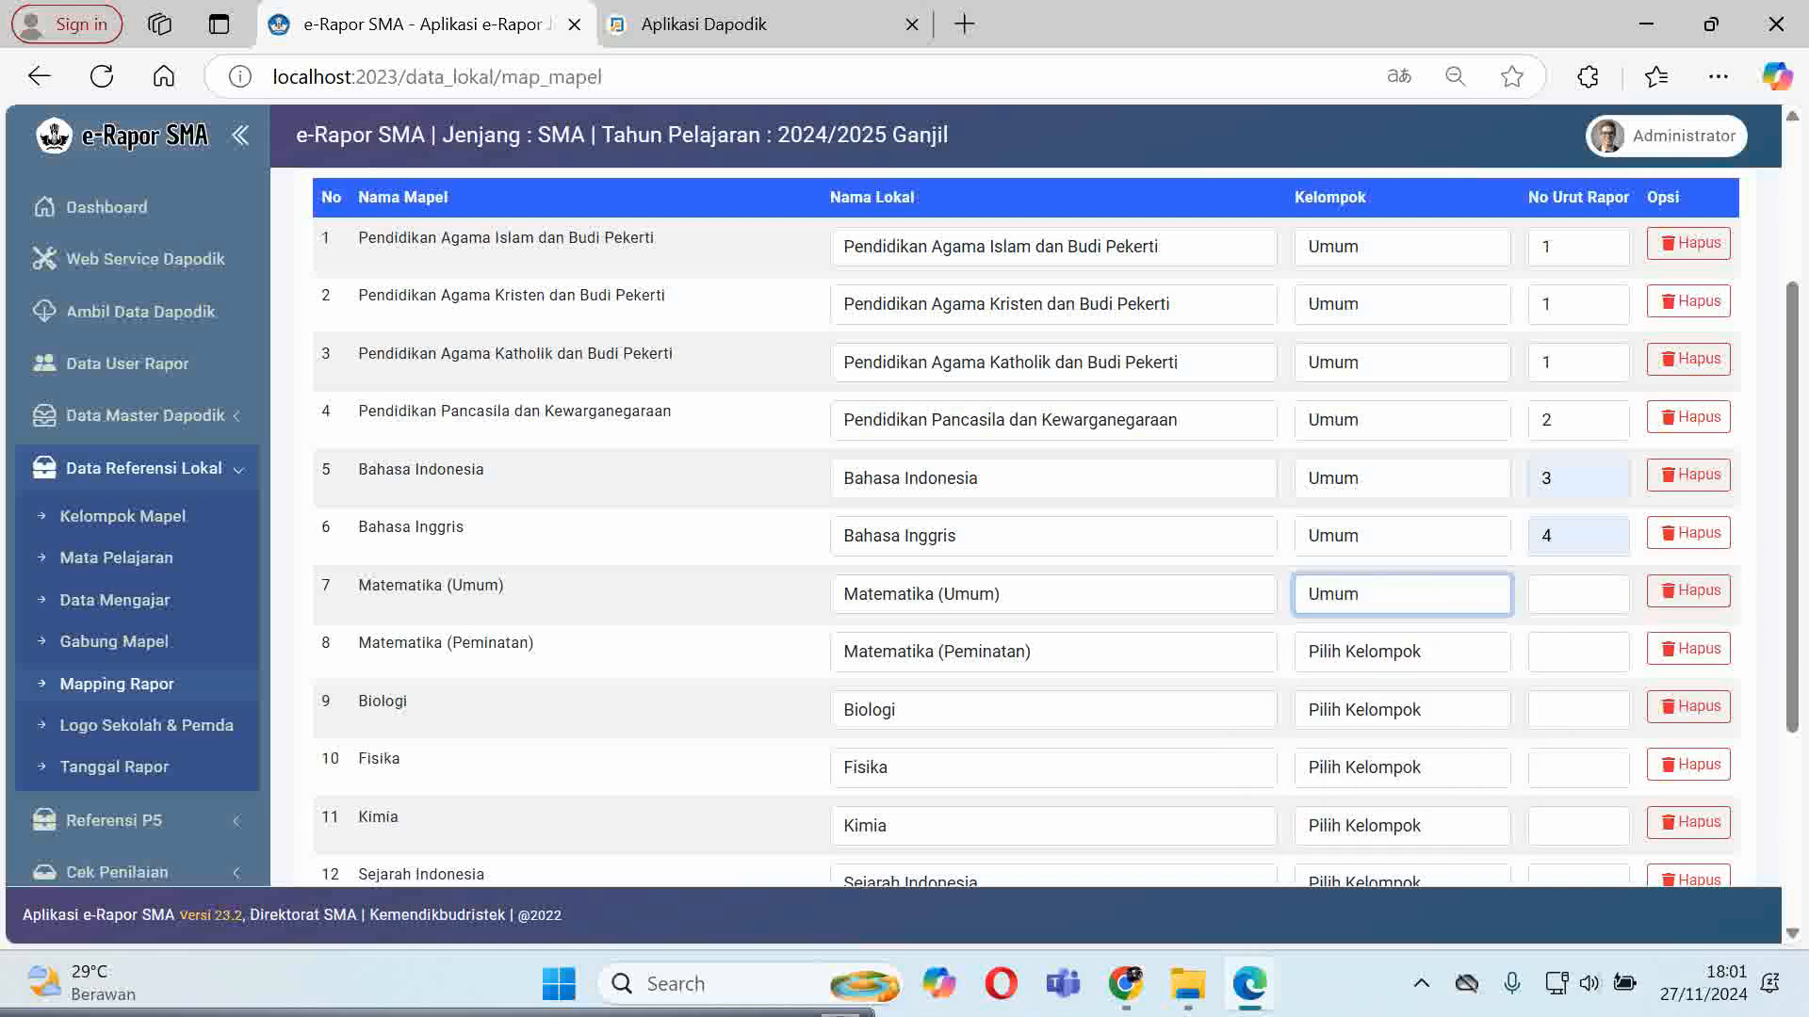
pyautogui.click(1578, 594)
pyautogui.click(1571, 677)
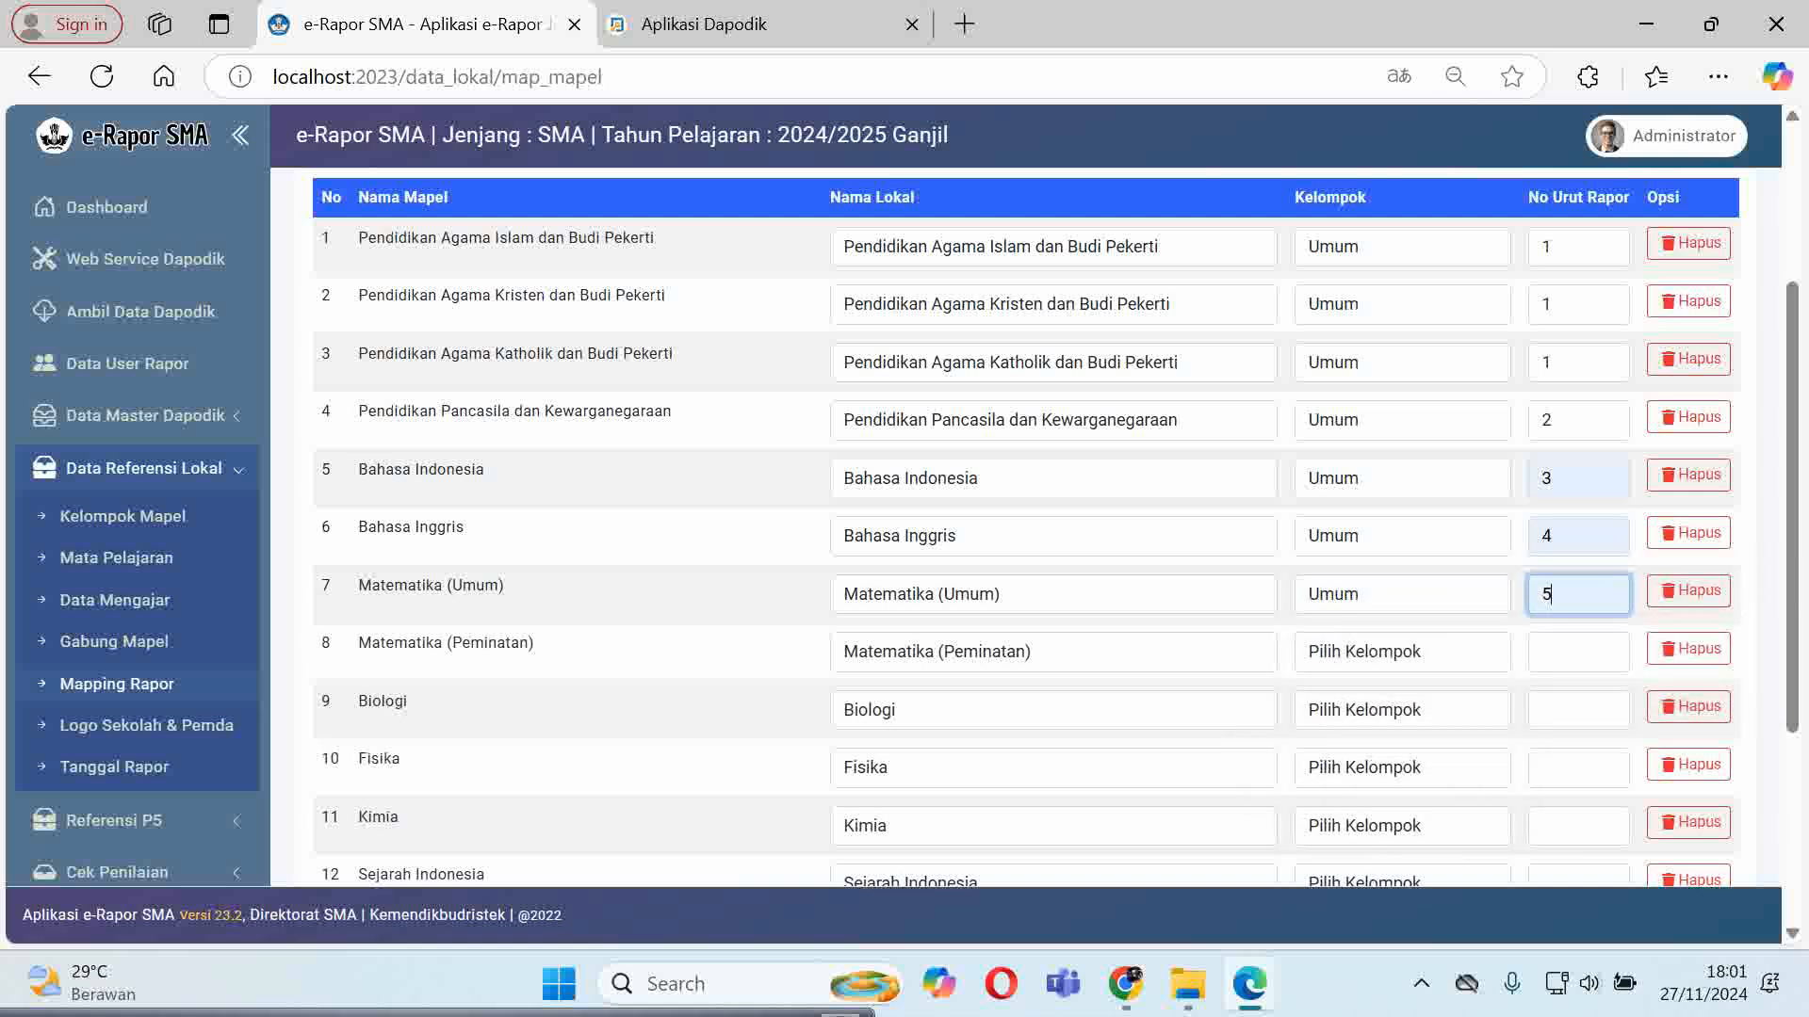
pyautogui.click(1389, 652)
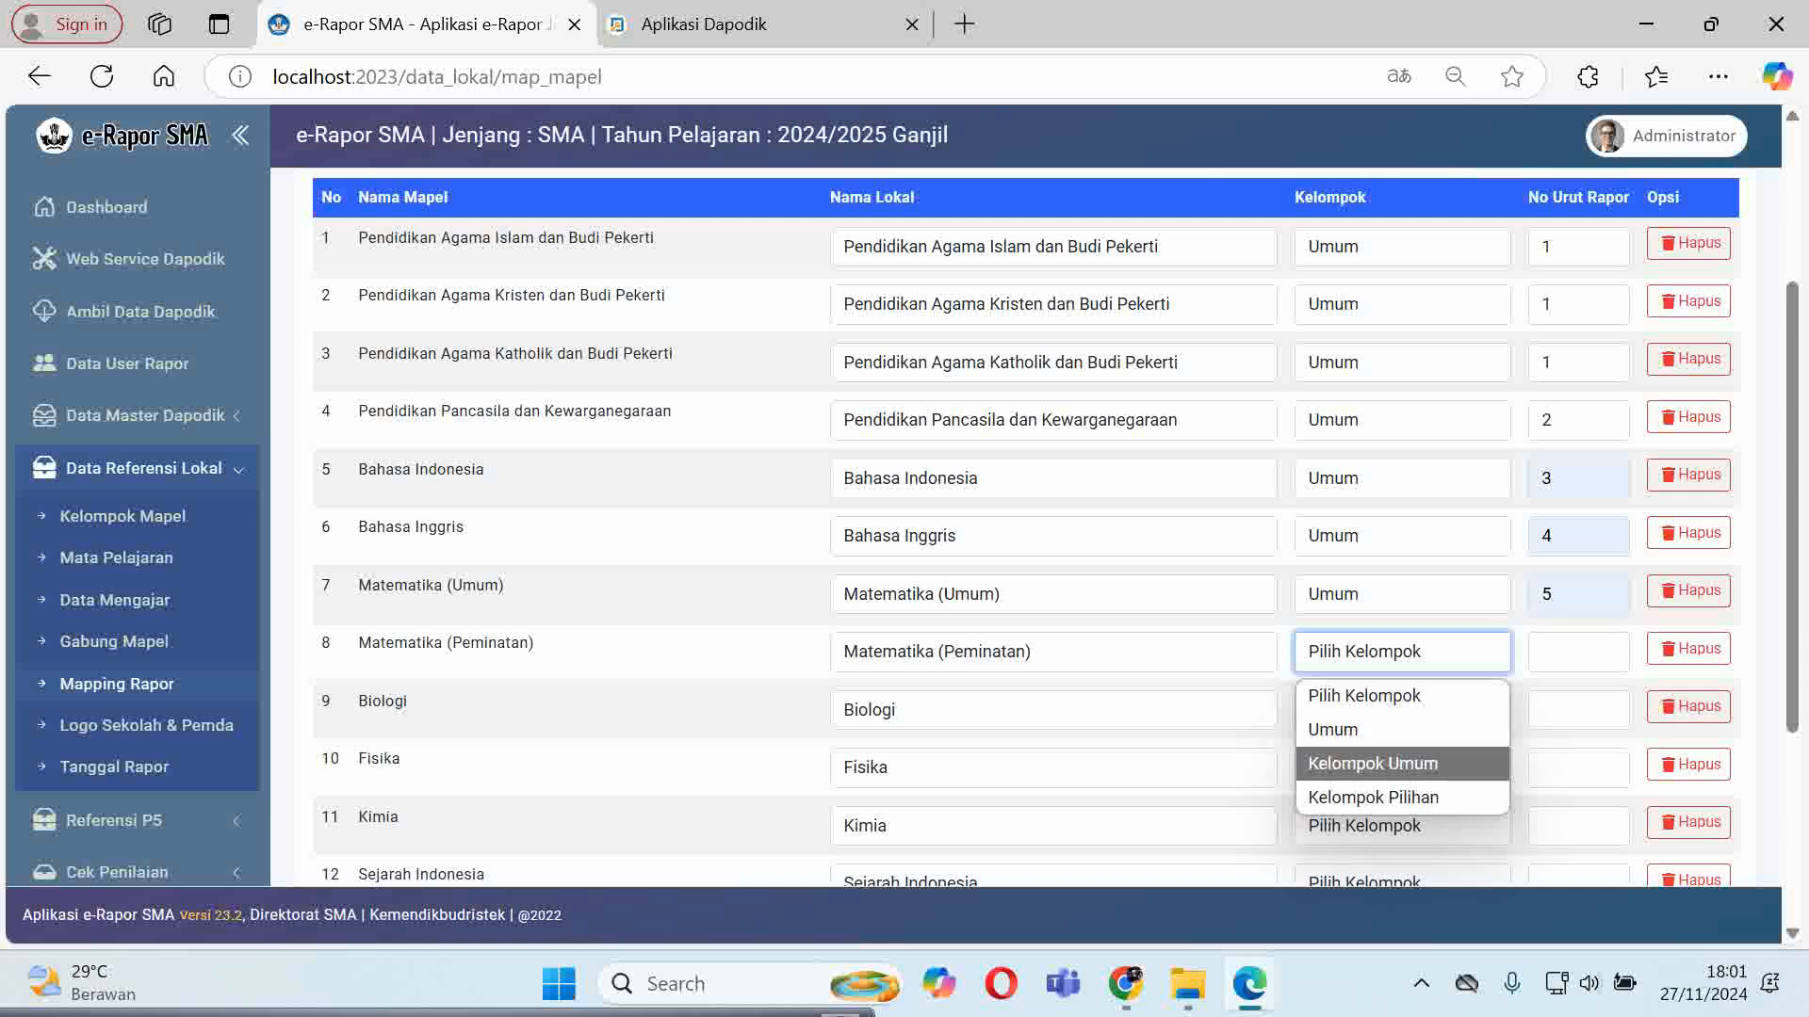
pyautogui.click(1373, 763)
pyautogui.click(1542, 661)
pyautogui.press('Down')
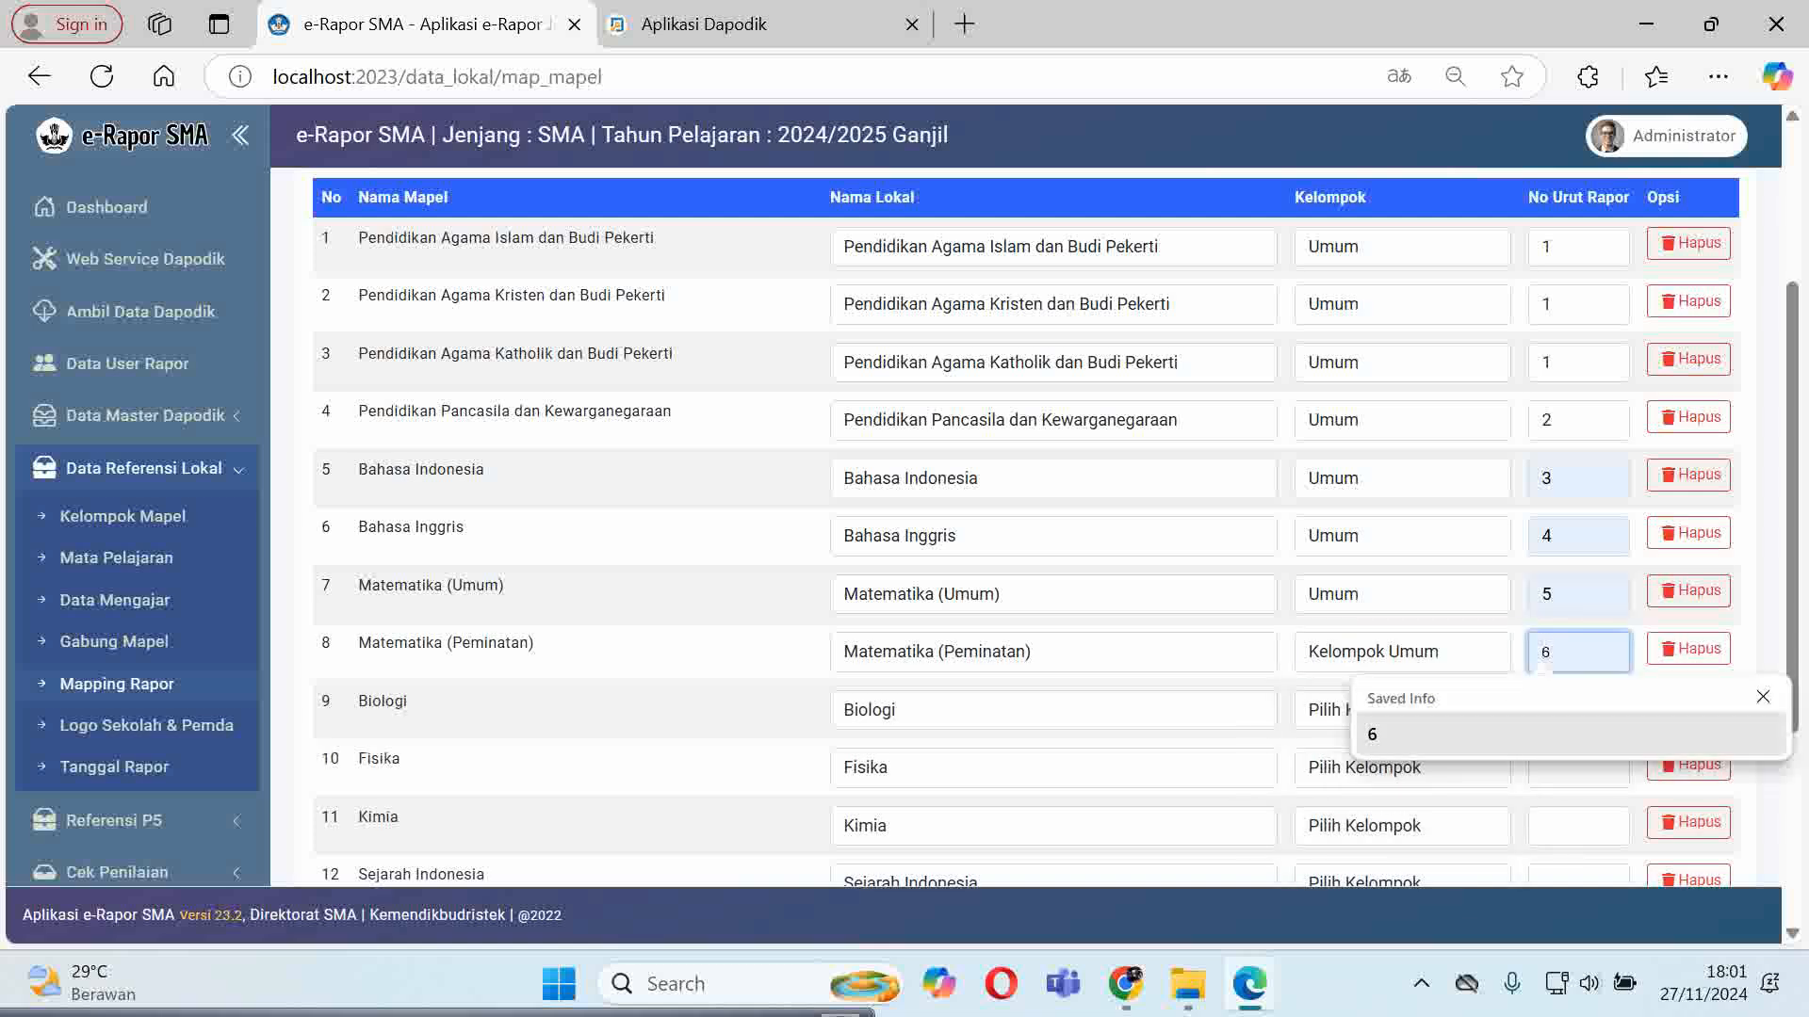
pyautogui.press('Return')
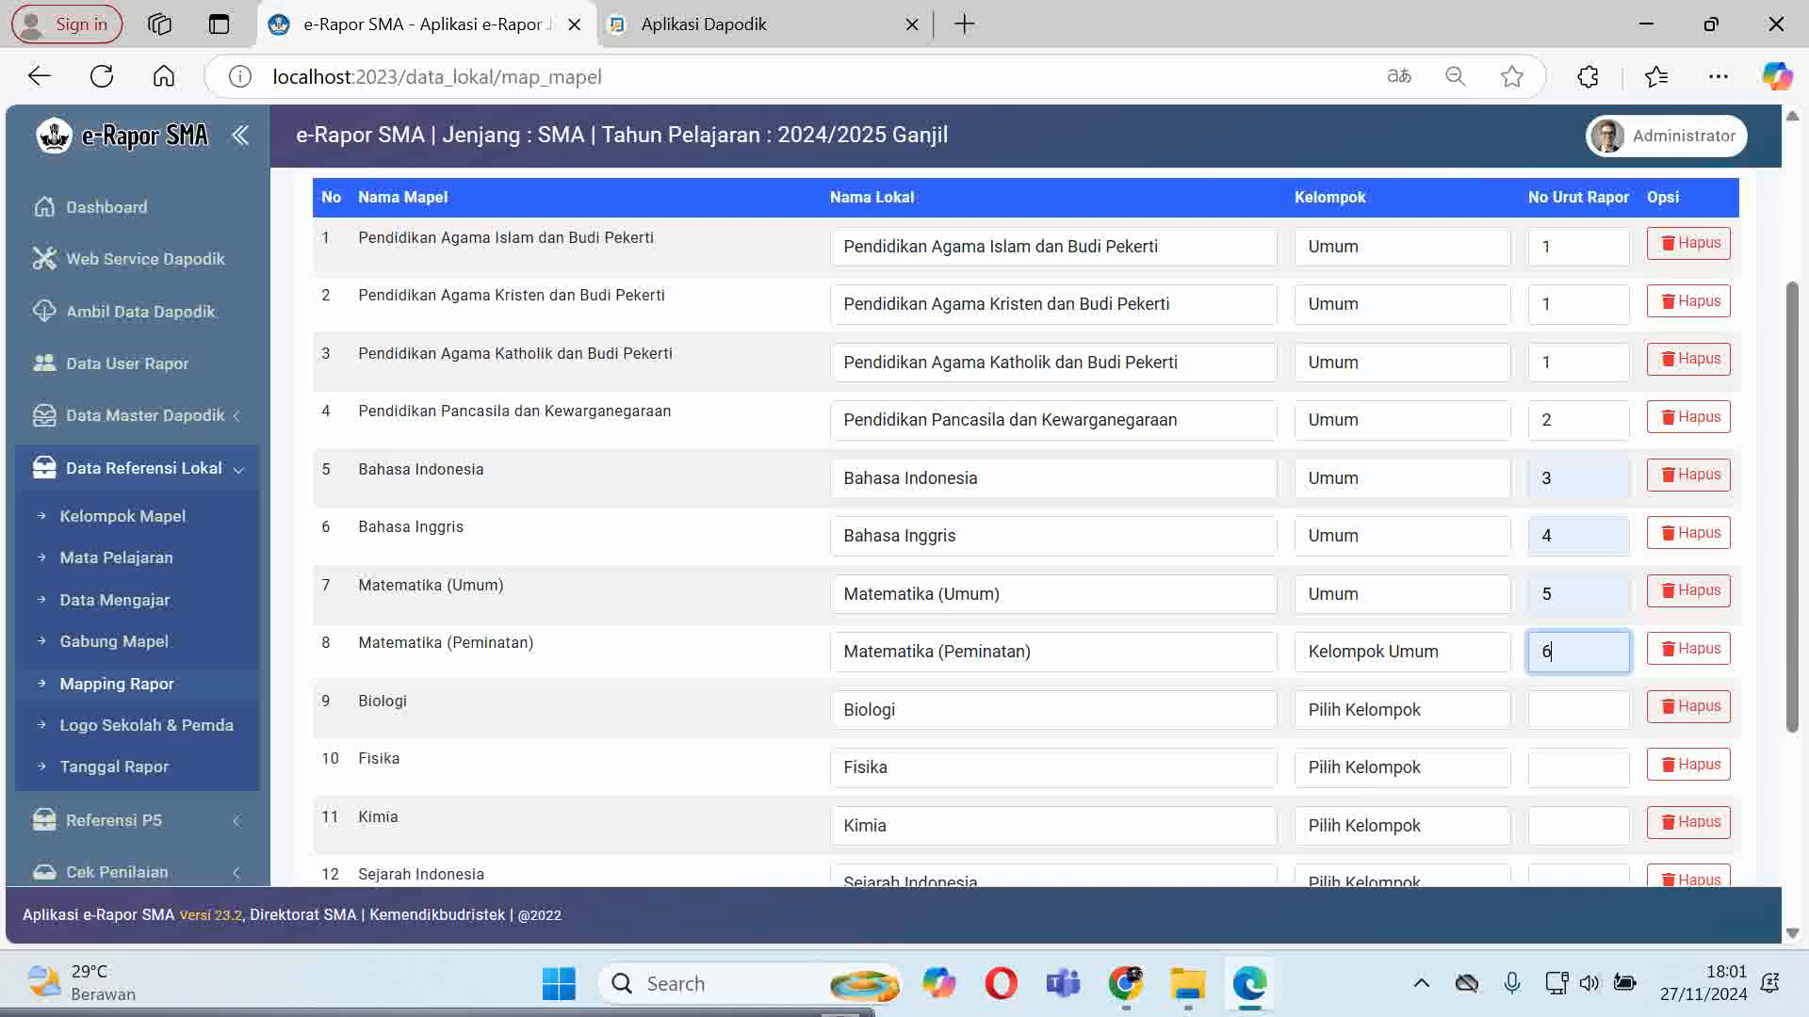
# Step: Set Biologi (order 7) and Fisika (order 8) to group Kelompok Umum
pyautogui.click(1401, 709)
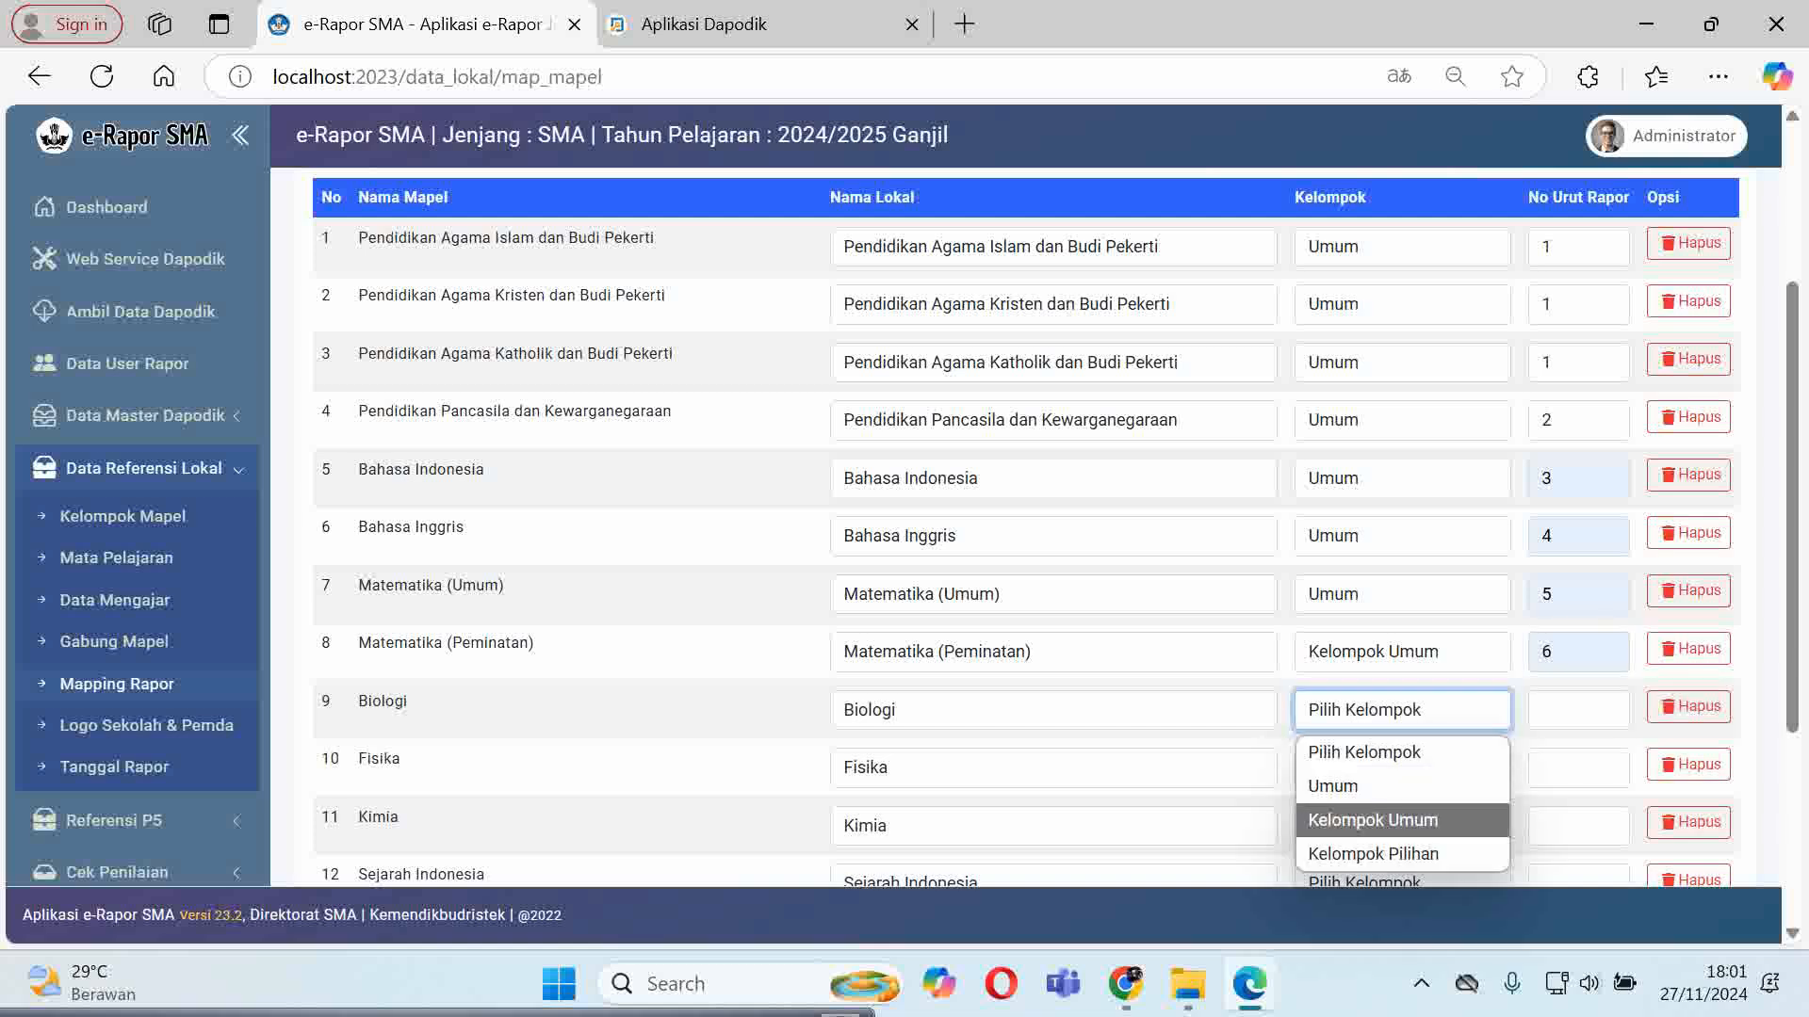
pyautogui.click(1372, 820)
pyautogui.click(1567, 709)
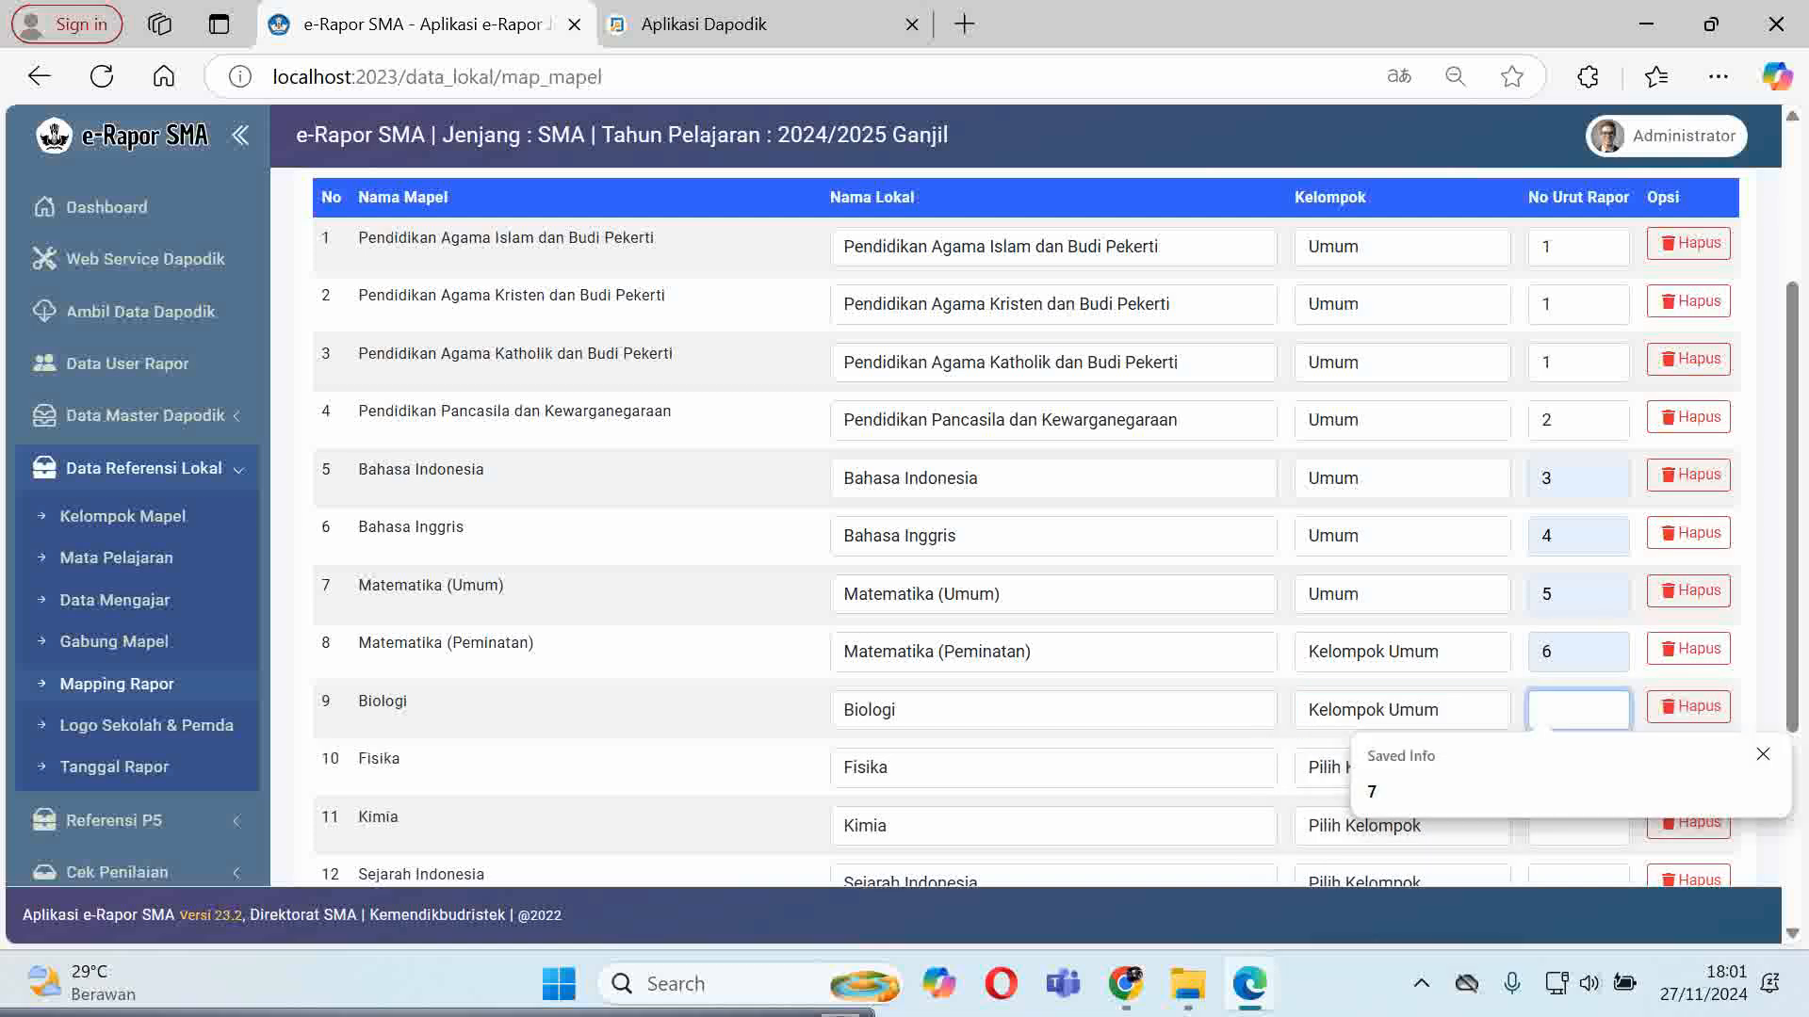
pyautogui.click(1545, 791)
pyautogui.click(1402, 767)
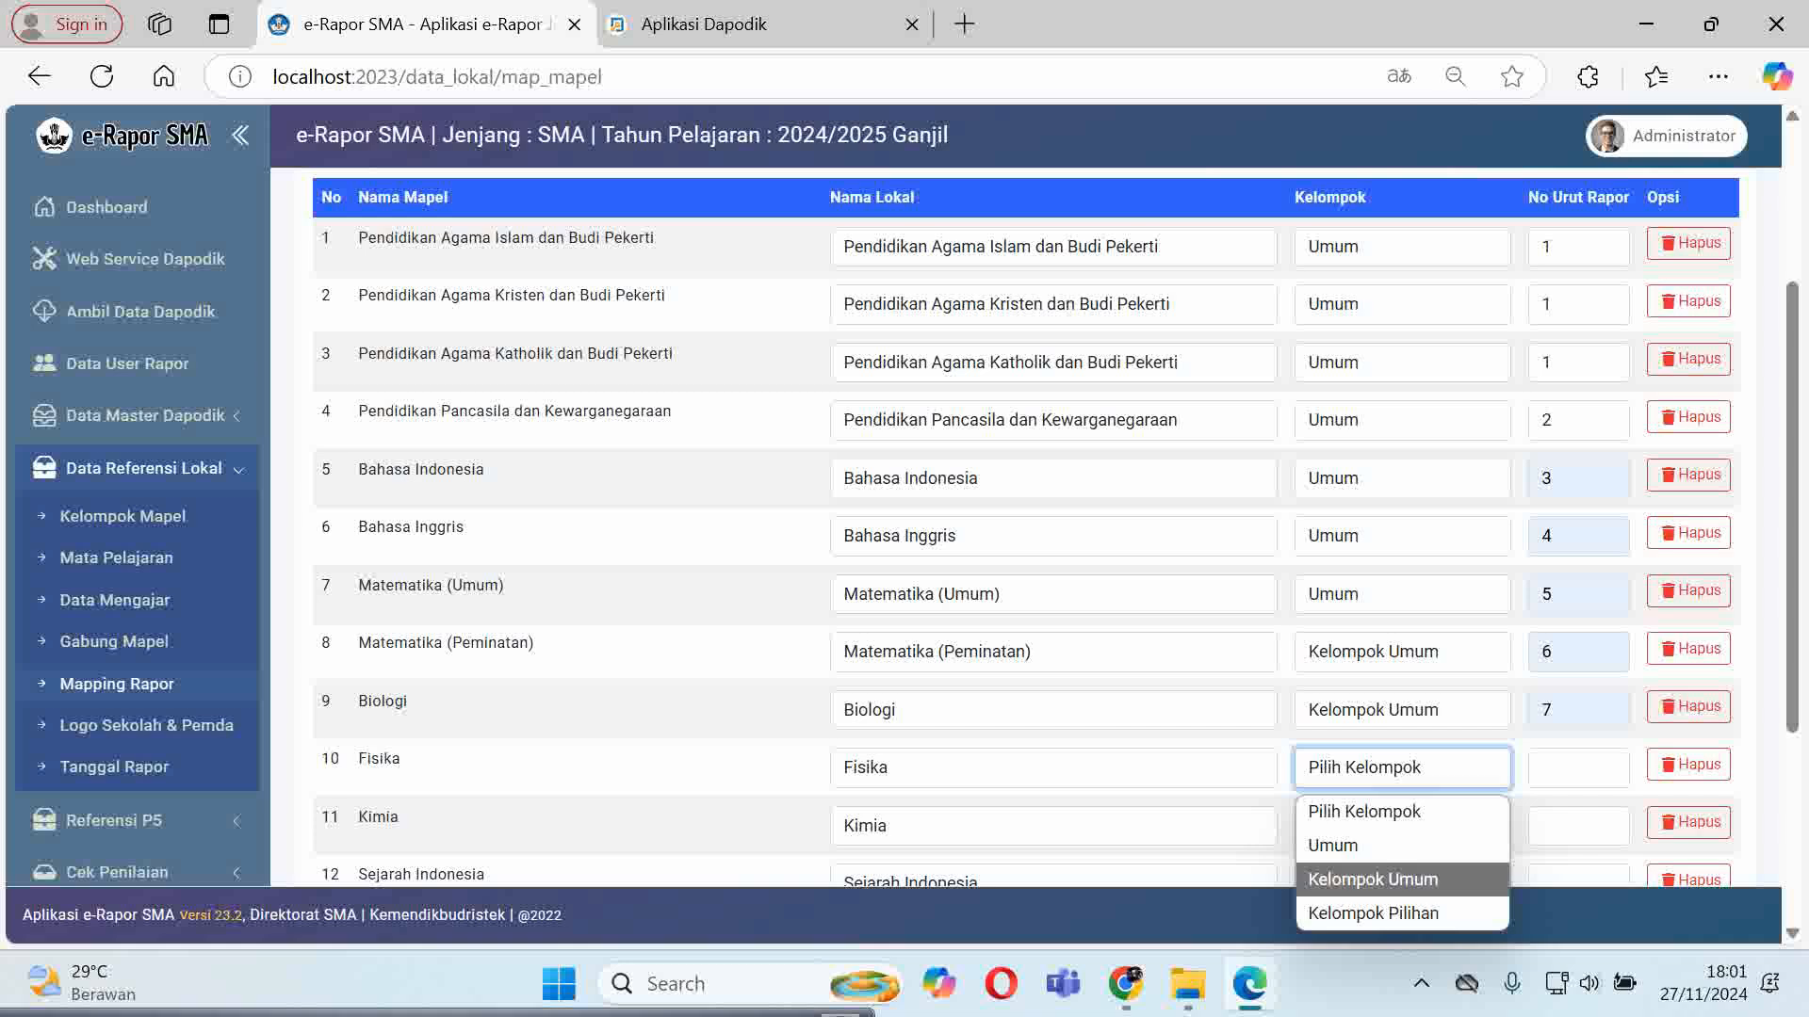
pyautogui.click(1393, 876)
pyautogui.click(1578, 767)
pyautogui.click(1545, 850)
# Step: Set Kimia to Kelompok Umum, order 9, and Sejarah Indonesia to Umum, order 10
pyautogui.scroll(-2, 1545, 850)
pyautogui.click(1401, 542)
pyautogui.click(1372, 646)
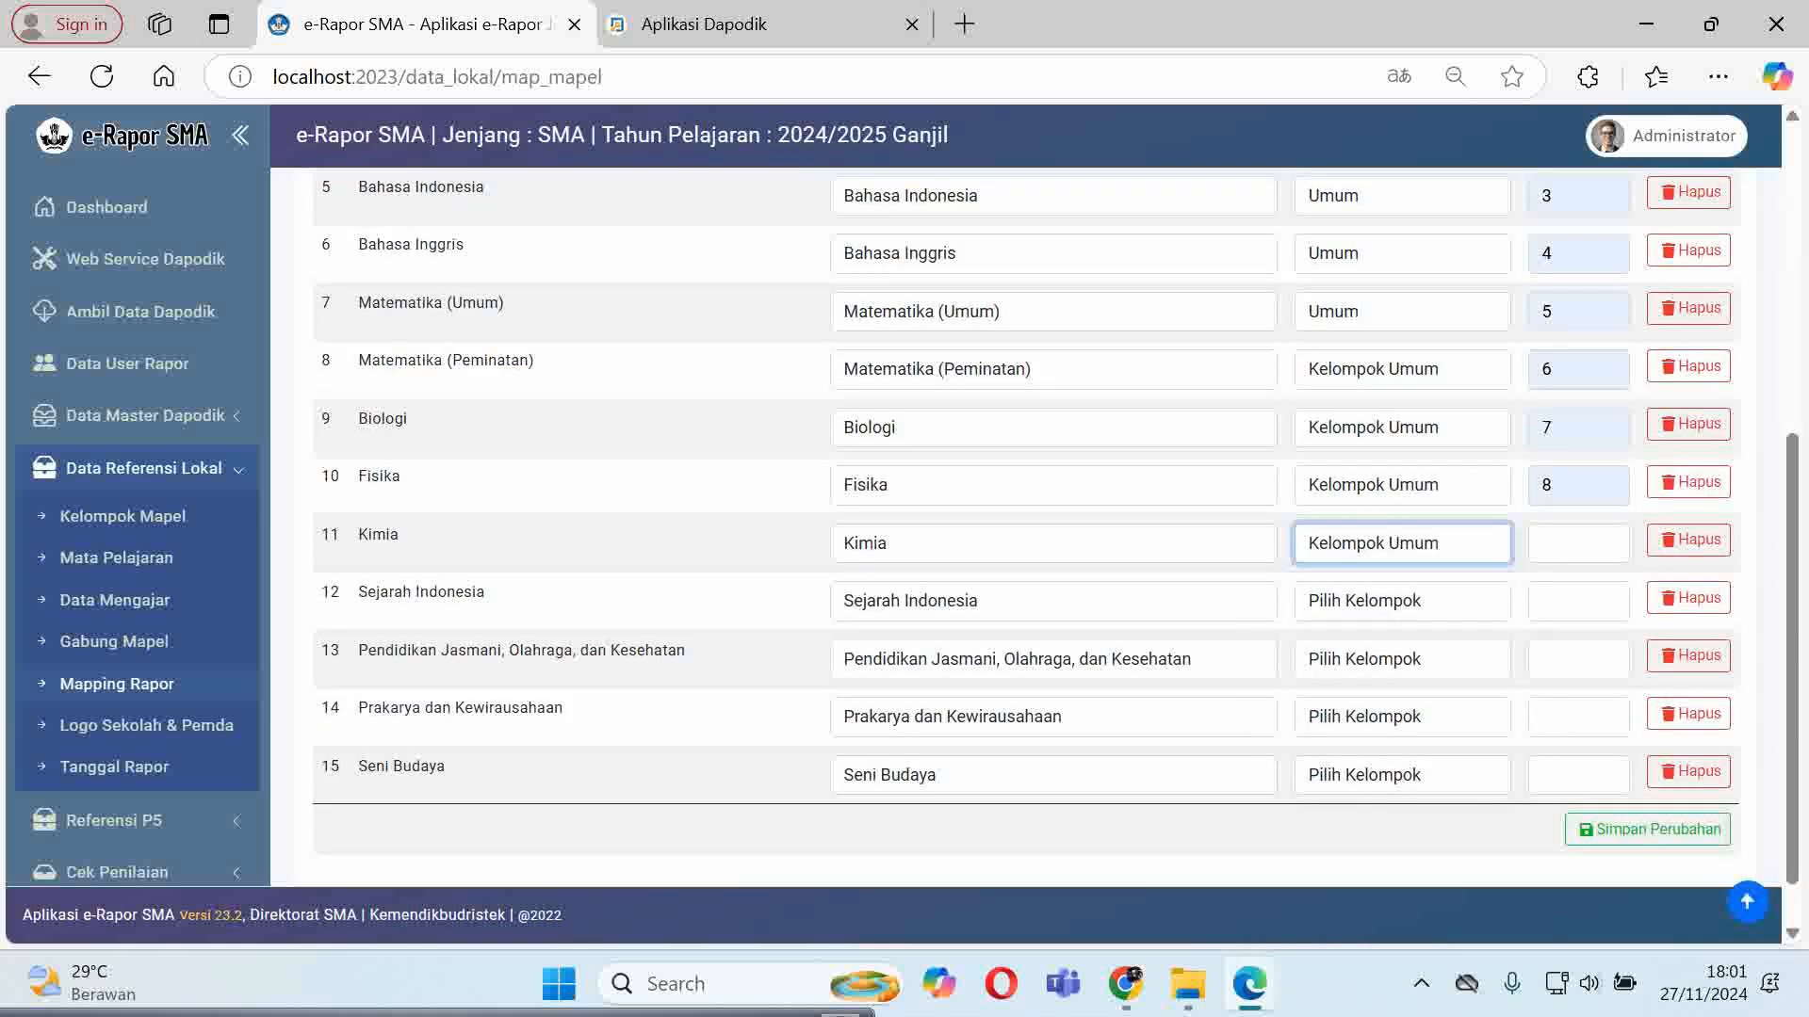
pyautogui.click(1578, 543)
pyautogui.click(1545, 625)
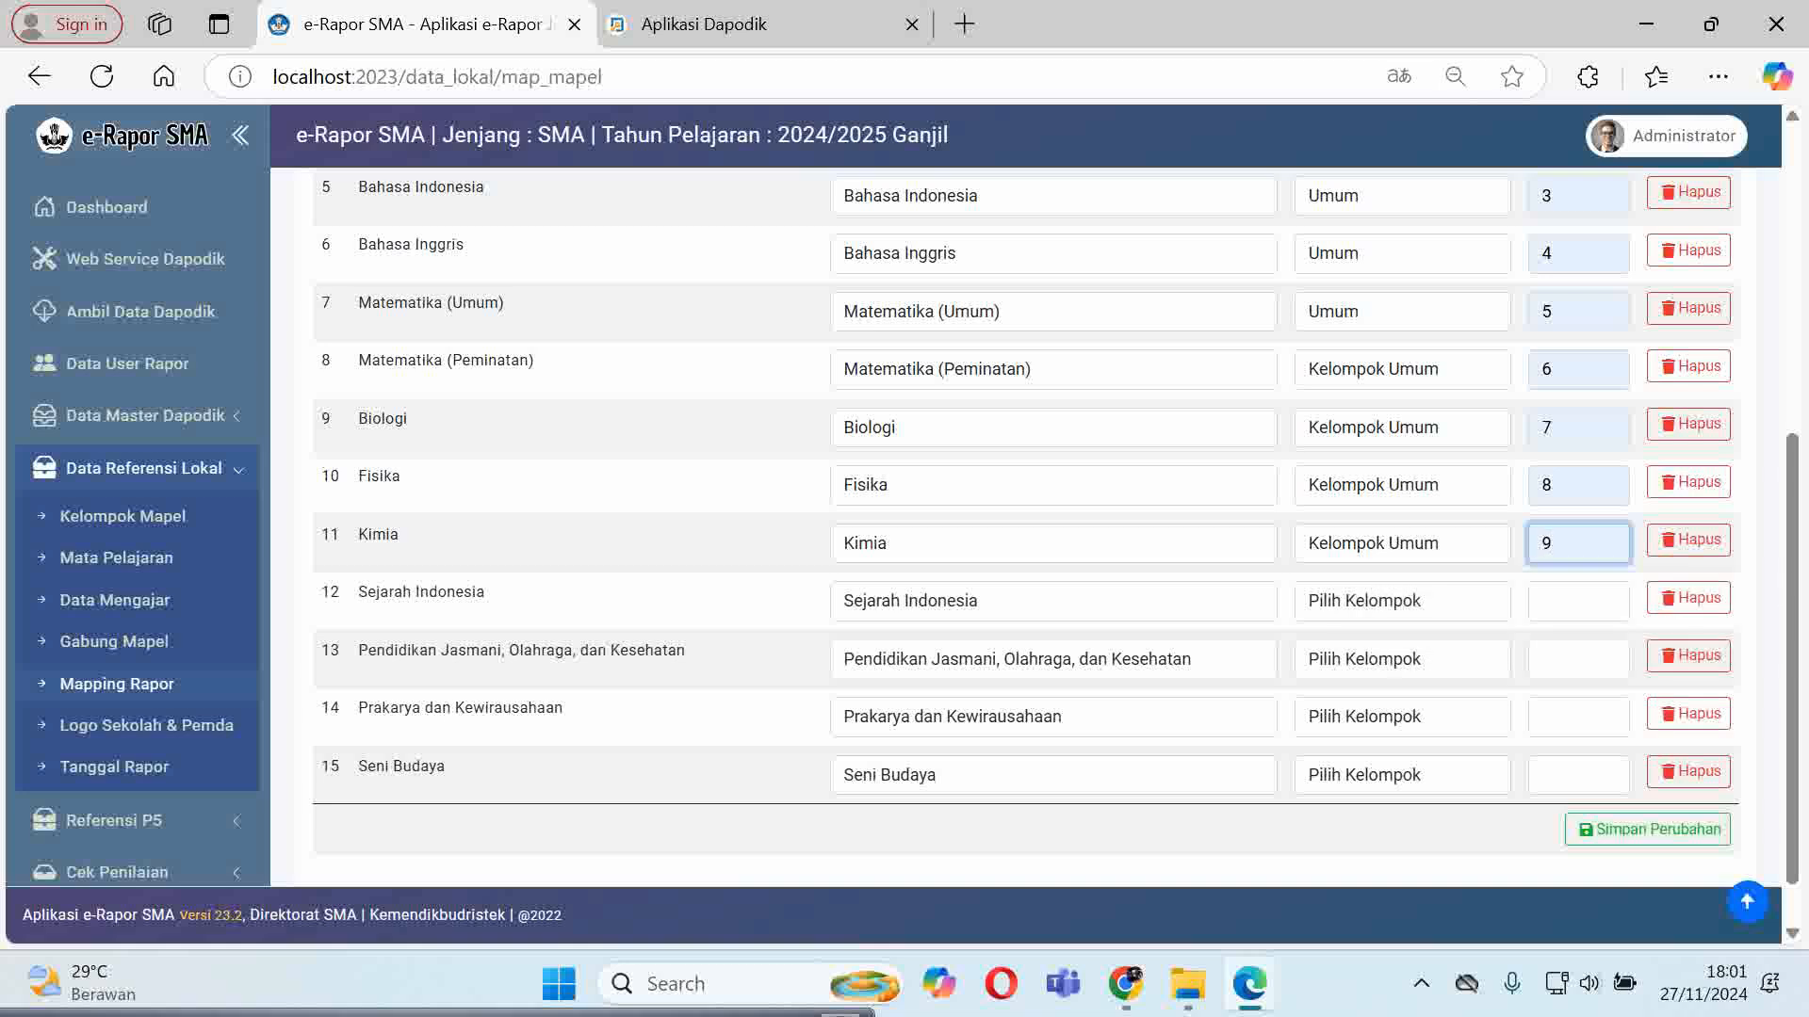
pyautogui.click(1401, 600)
pyautogui.click(1338, 678)
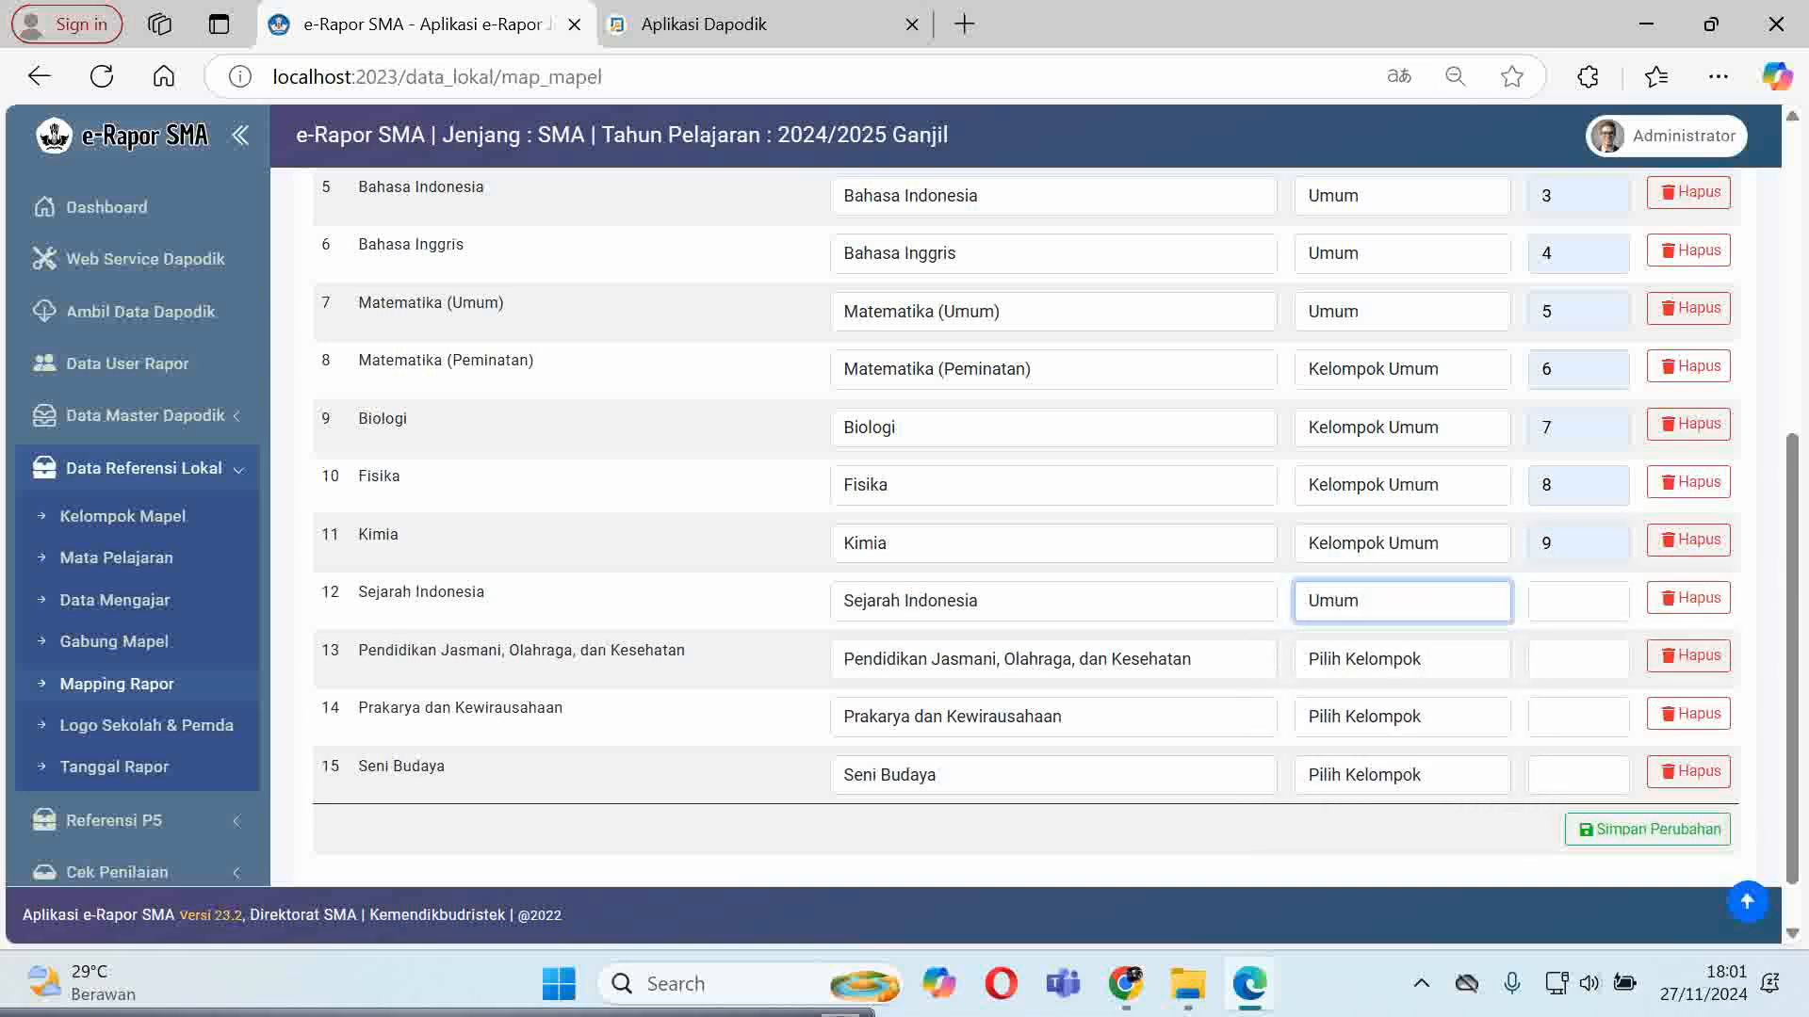
pyautogui.click(1542, 601)
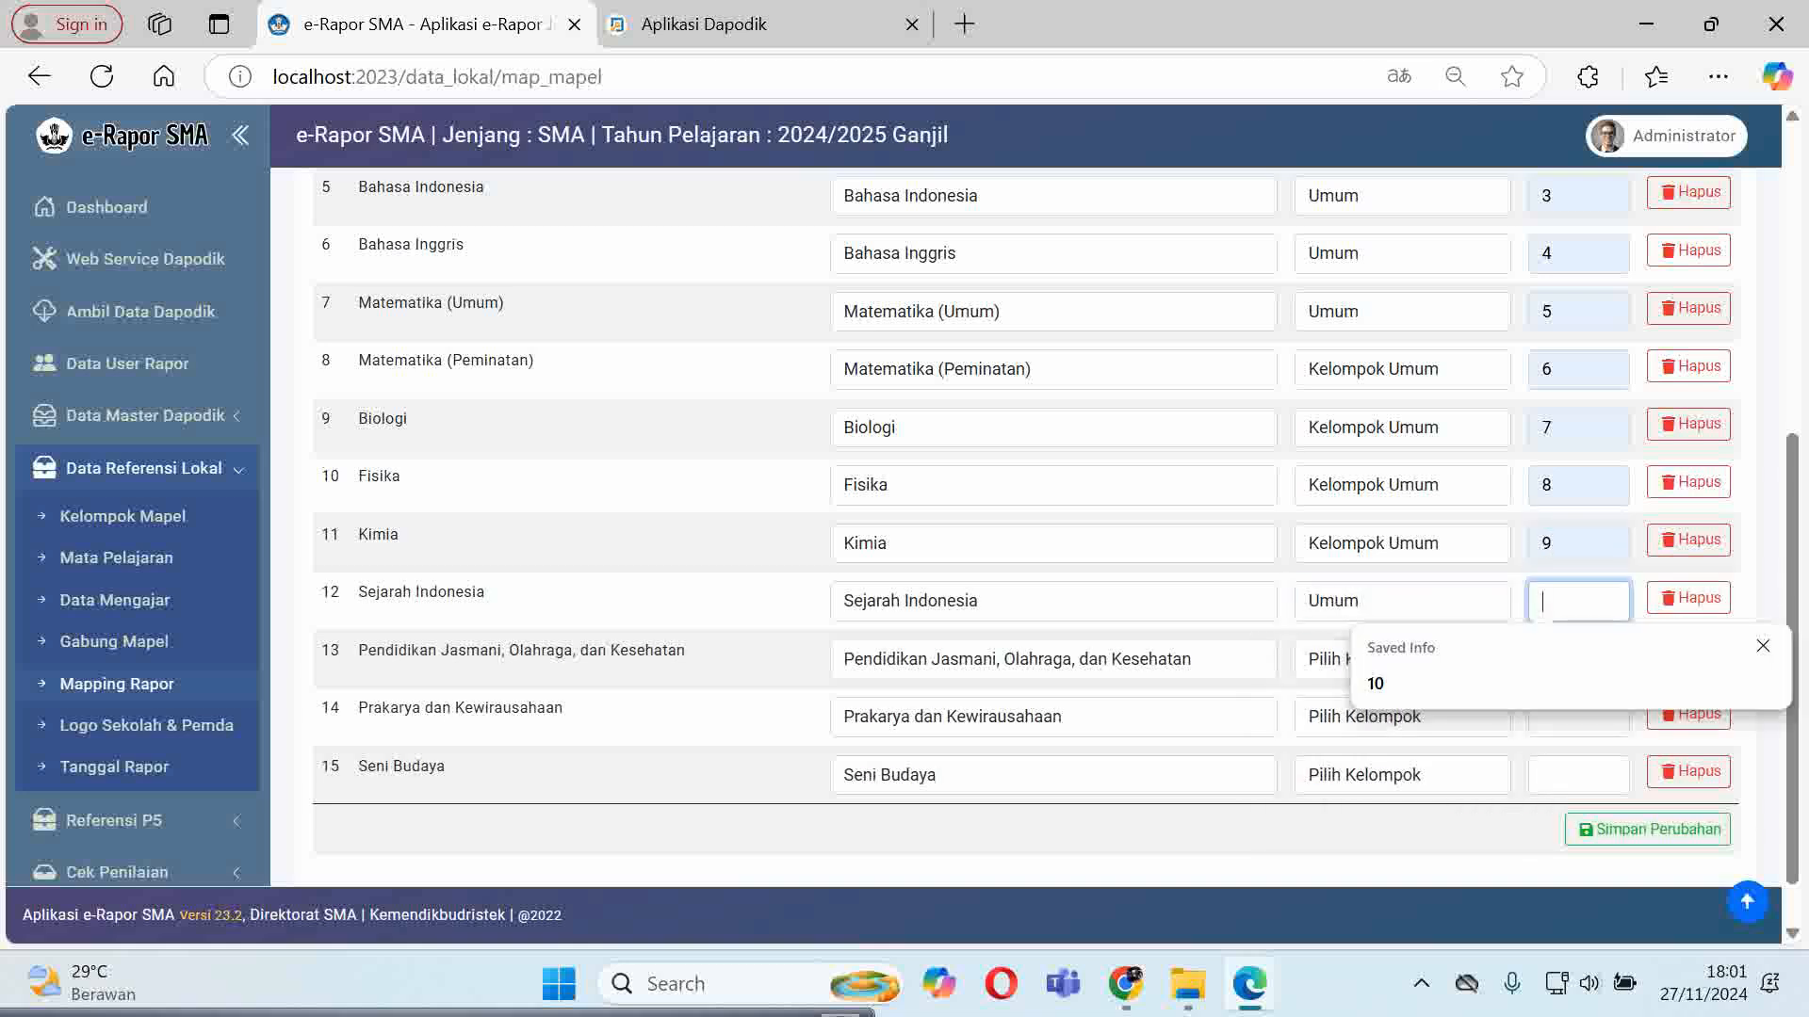
pyautogui.write('10')
# Step: Set the sports subject (order 11) and Prakarya dan Kewirausahaan (order 12) to group Umum
pyautogui.click(1401, 659)
pyautogui.click(1338, 735)
pyautogui.click(1564, 659)
pyautogui.click(1545, 741)
pyautogui.scroll(-1, 1545, 740)
pyautogui.click(1402, 653)
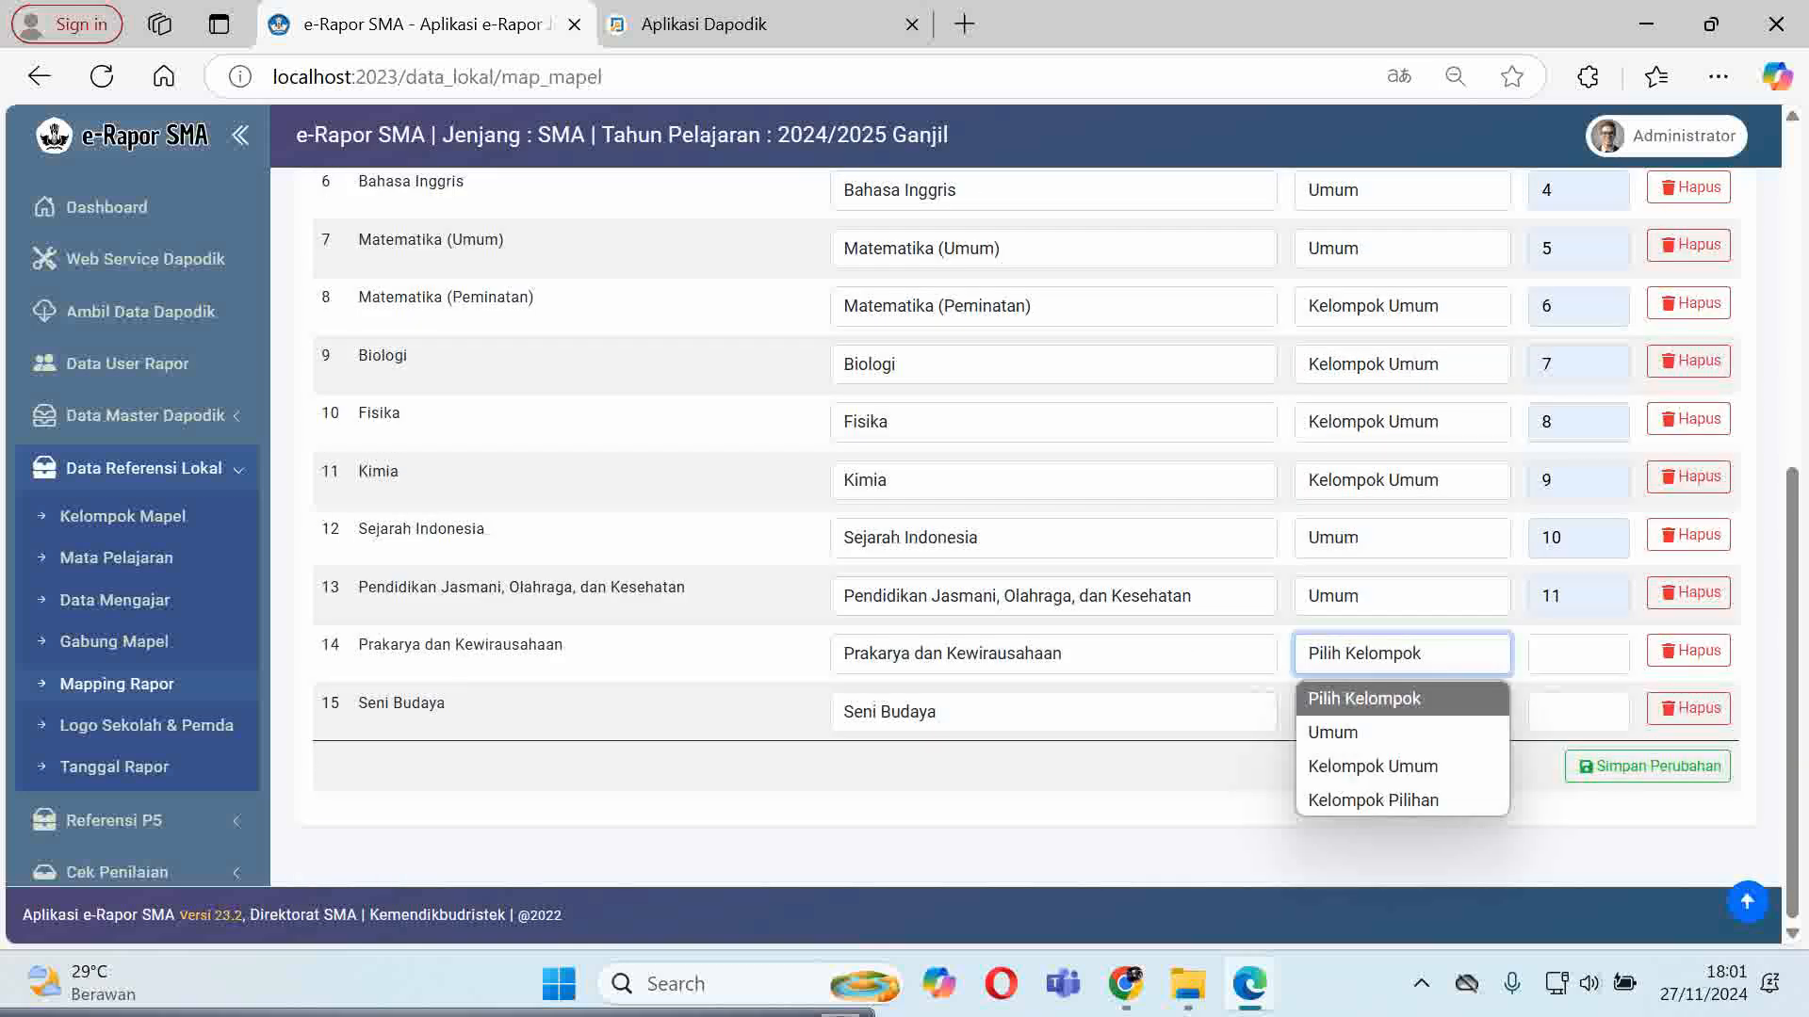
pyautogui.click(1332, 727)
pyautogui.click(1563, 652)
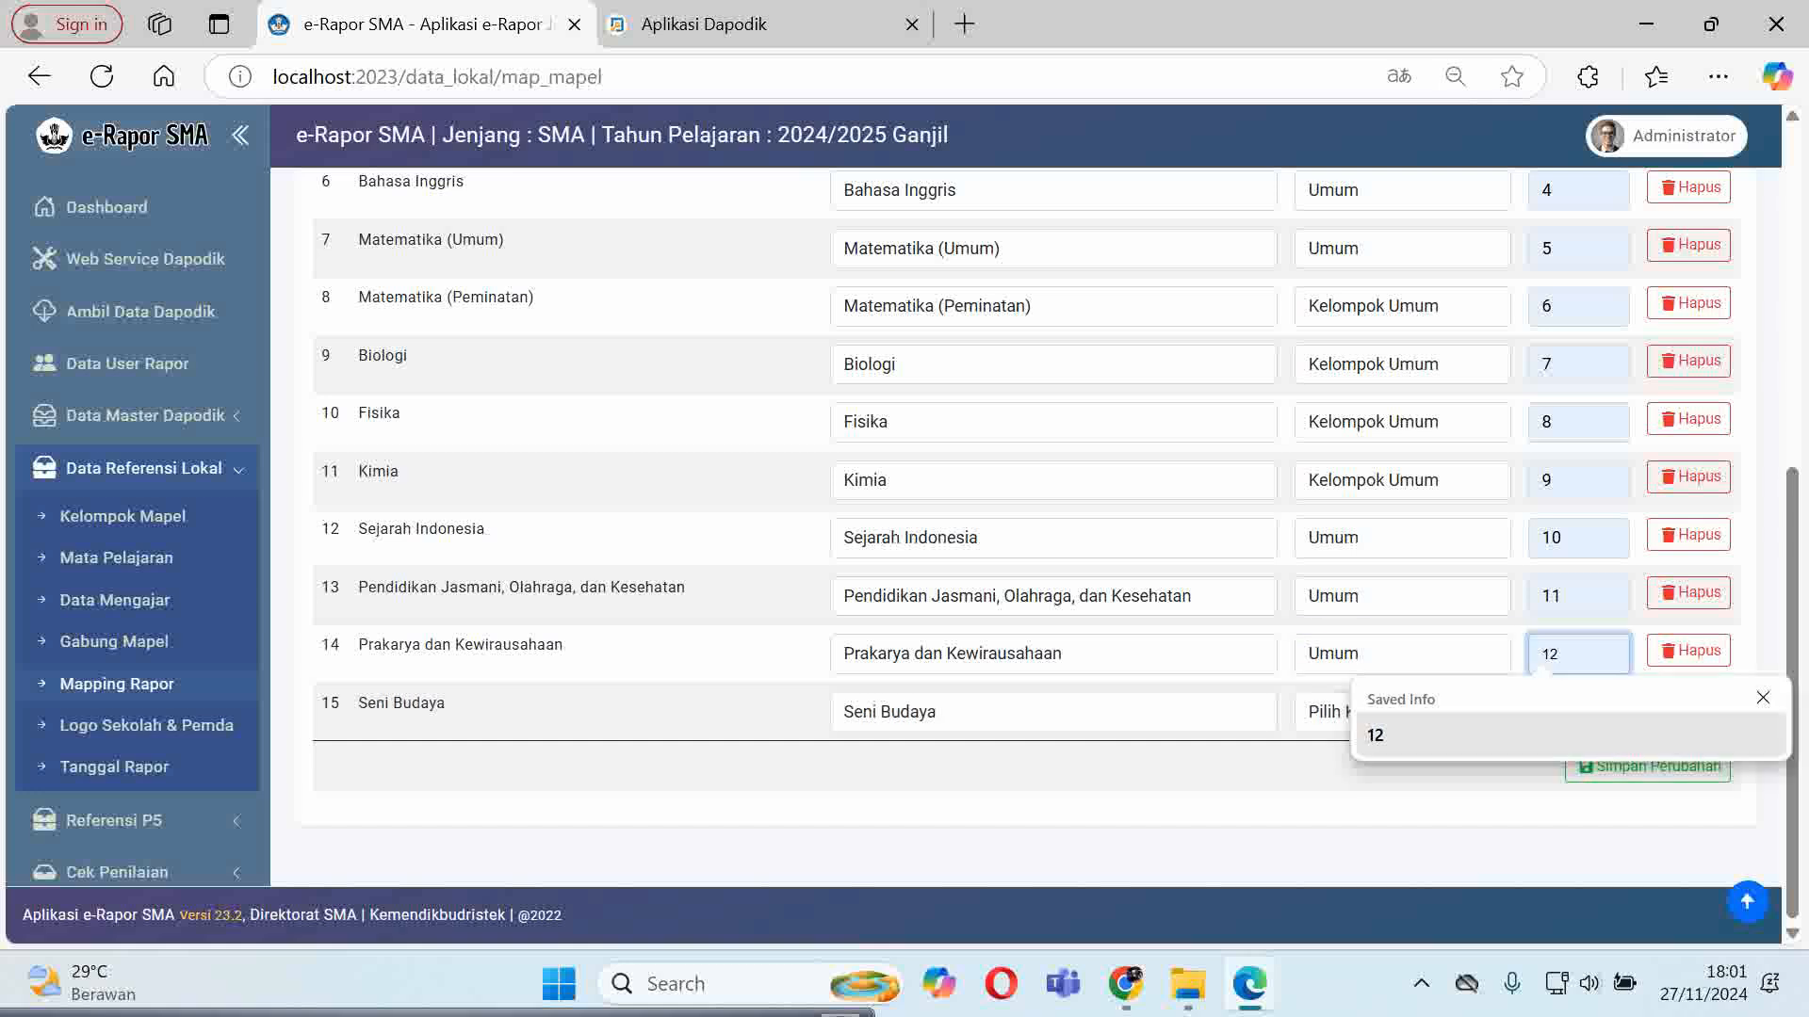
pyautogui.click(1376, 734)
# Step: Set Seni Budaya to group Umum with order 13 and save the mapping changes
pyautogui.click(1402, 711)
pyautogui.click(1356, 789)
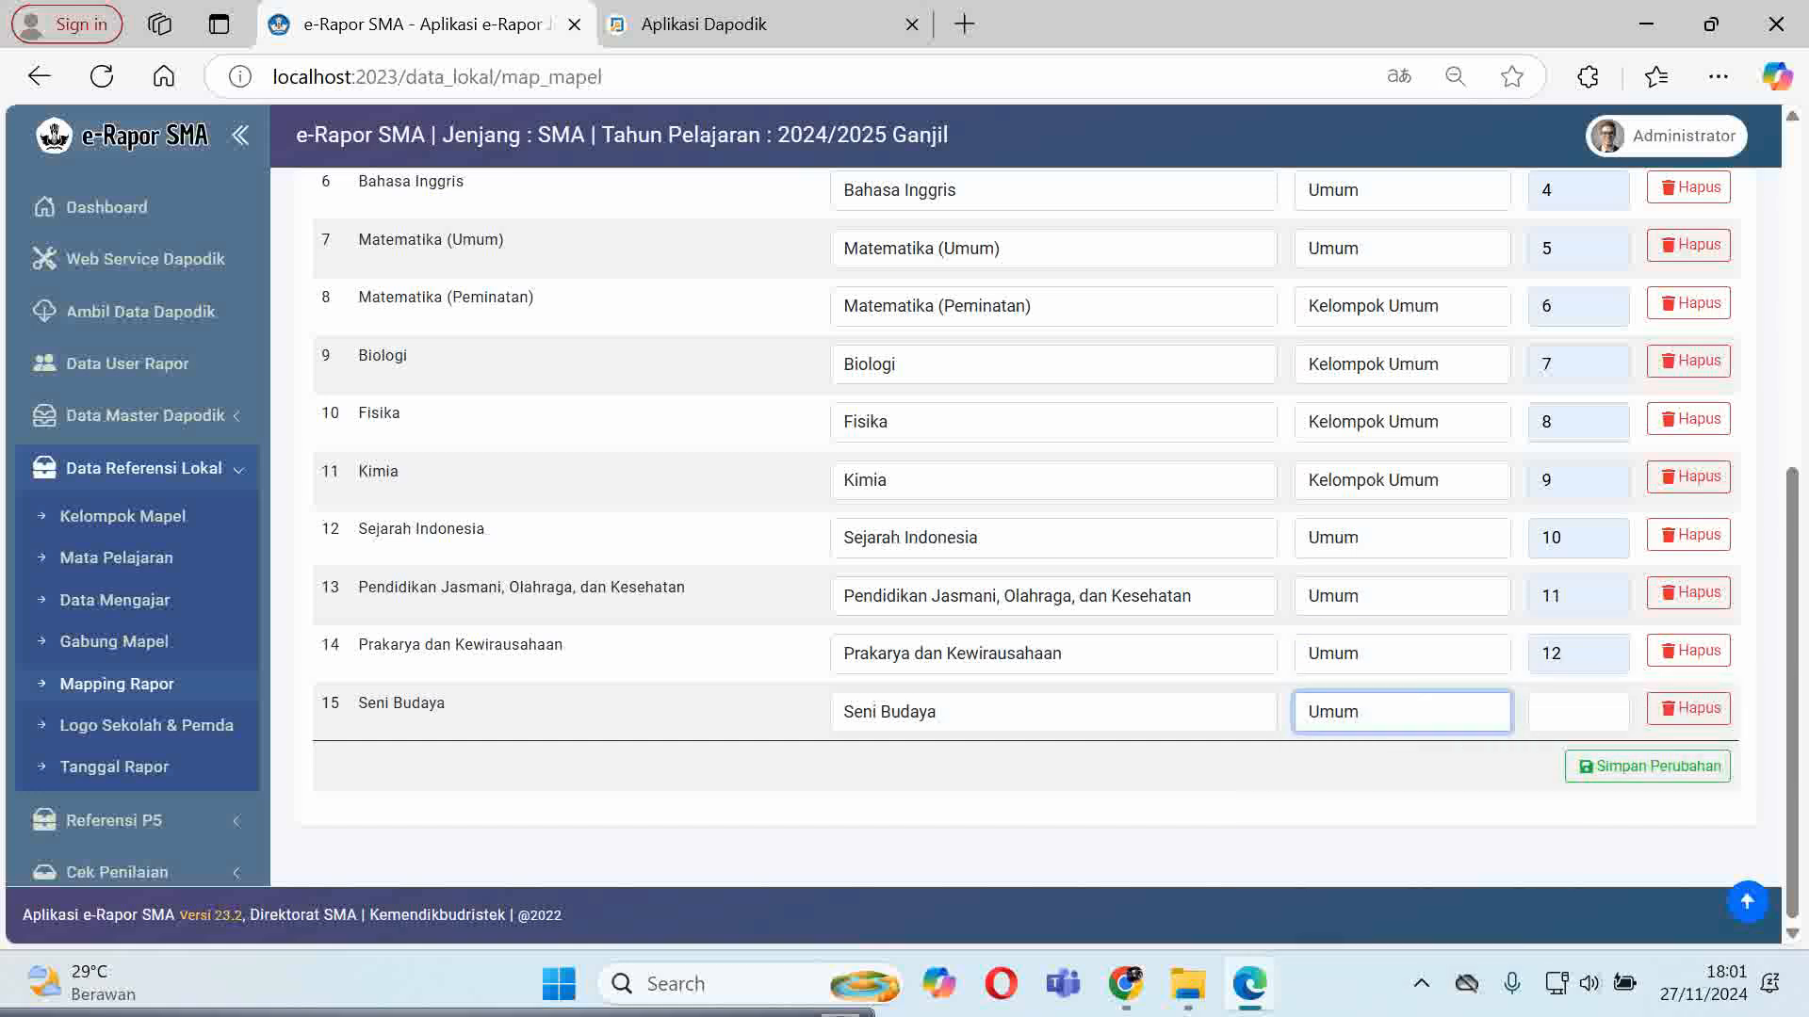
pyautogui.click(1564, 712)
pyautogui.click(1507, 794)
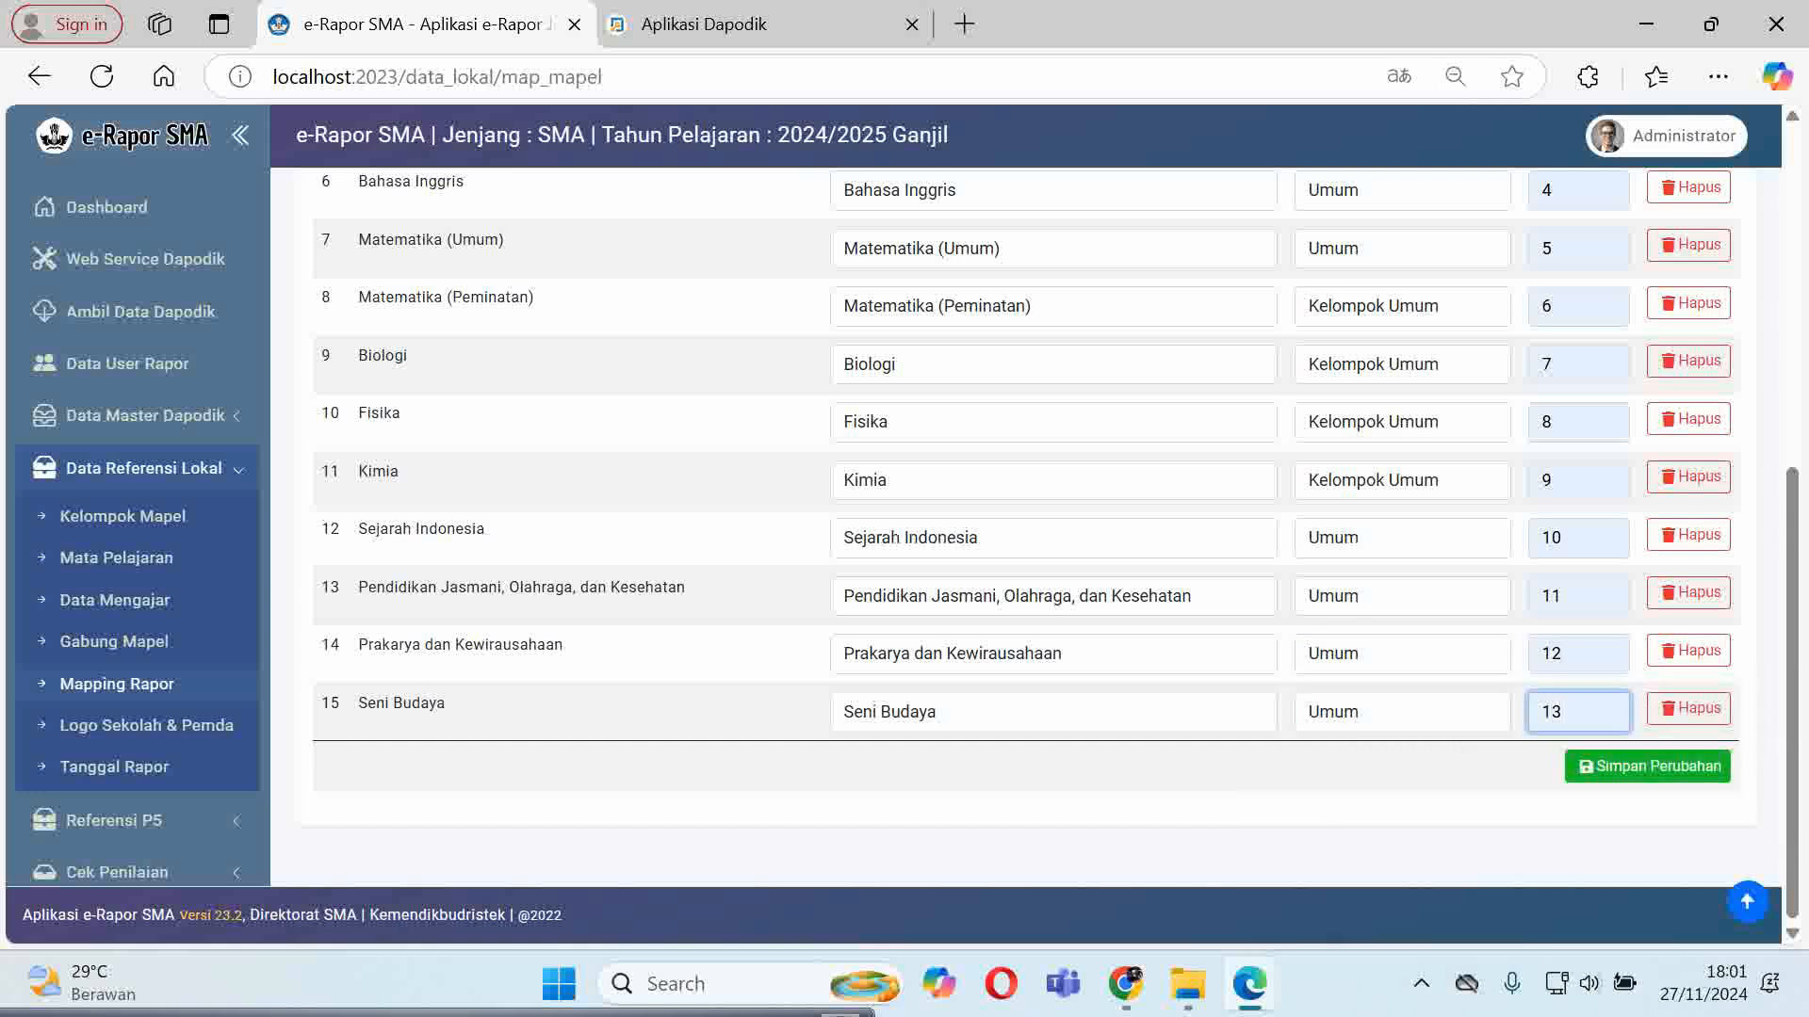
pyautogui.click(1648, 765)
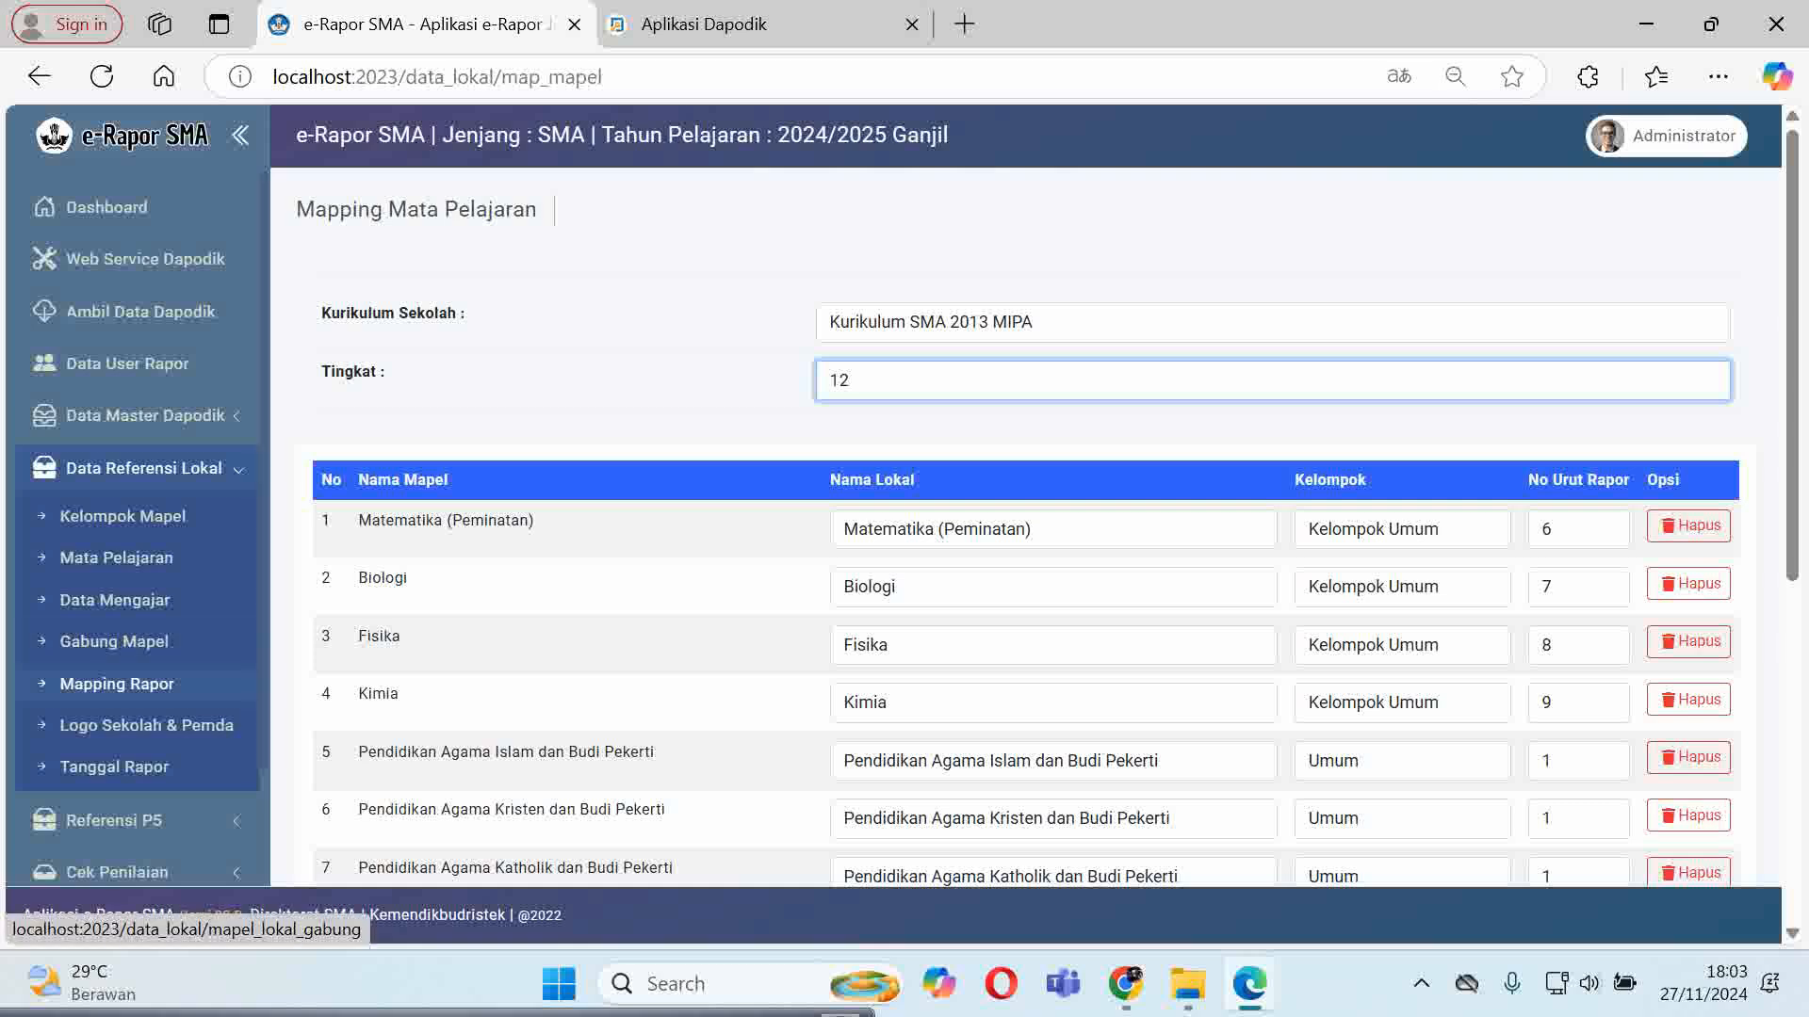
# Step: Scroll past the saved mapping table and go to the Gabung Mapel page
pyautogui.scroll(-1, 1048, 509)
pyautogui.scroll(-1, 1025, 527)
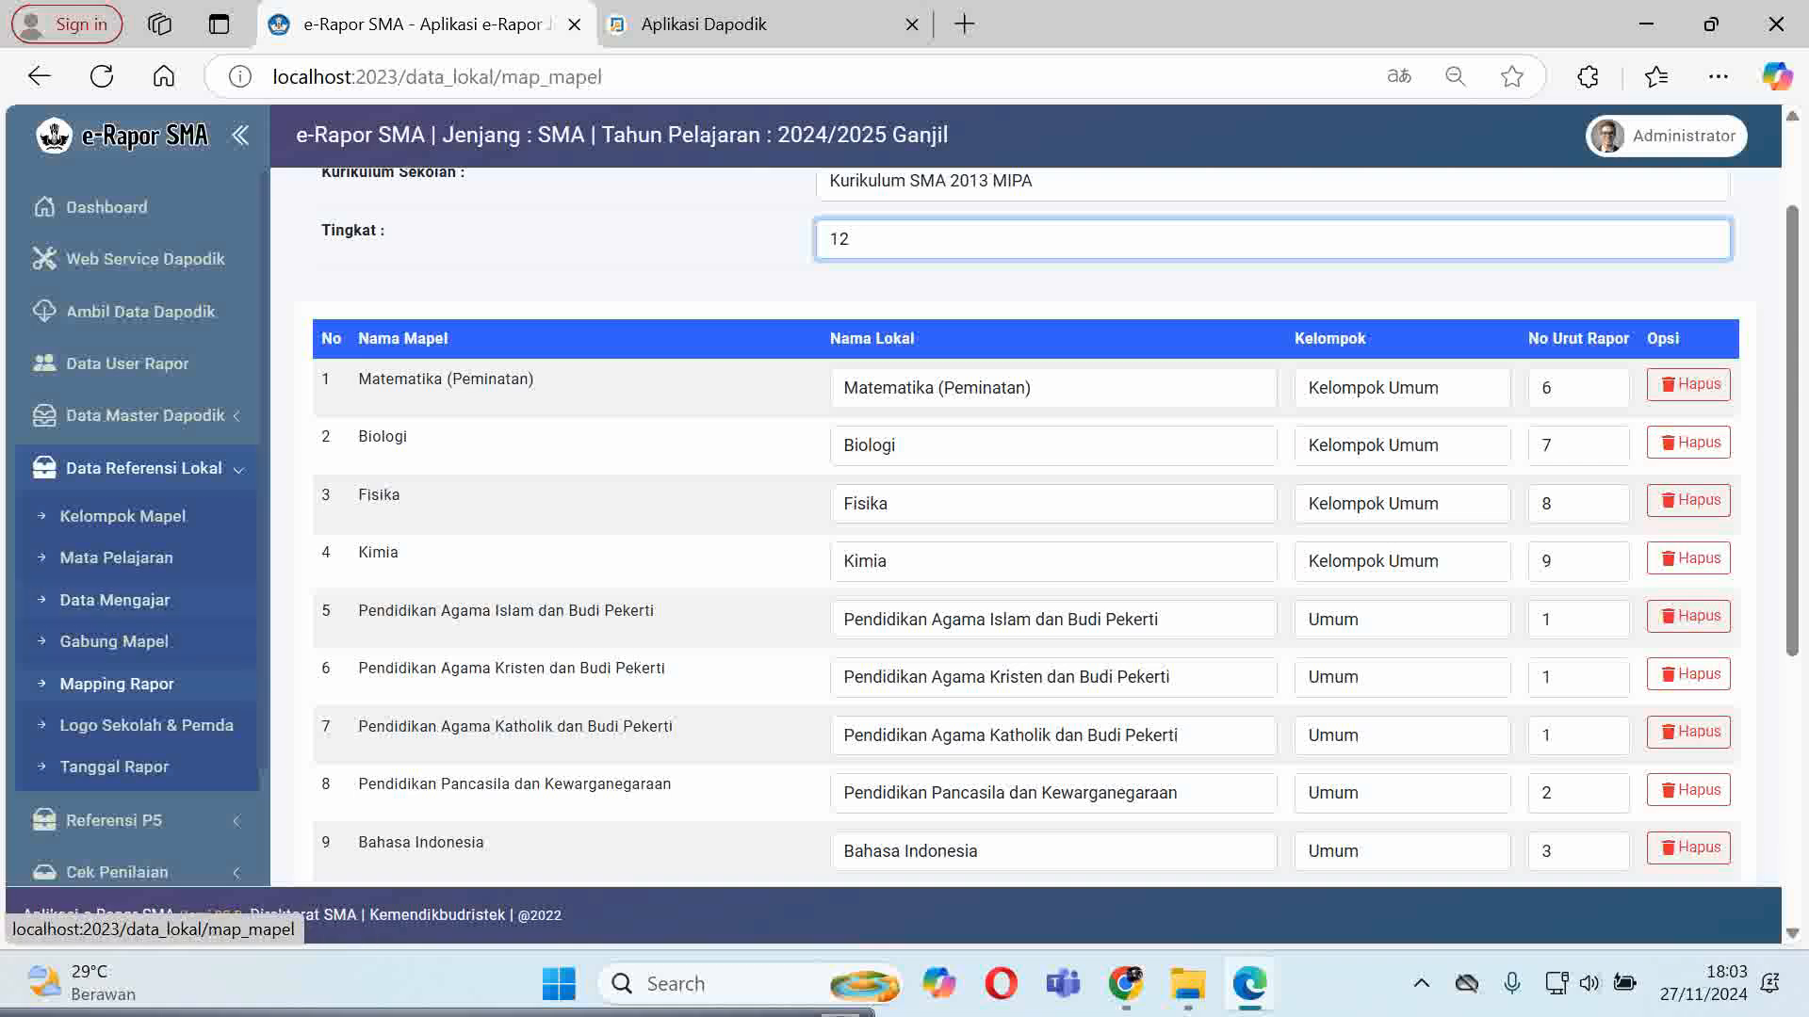
pyautogui.click(114, 642)
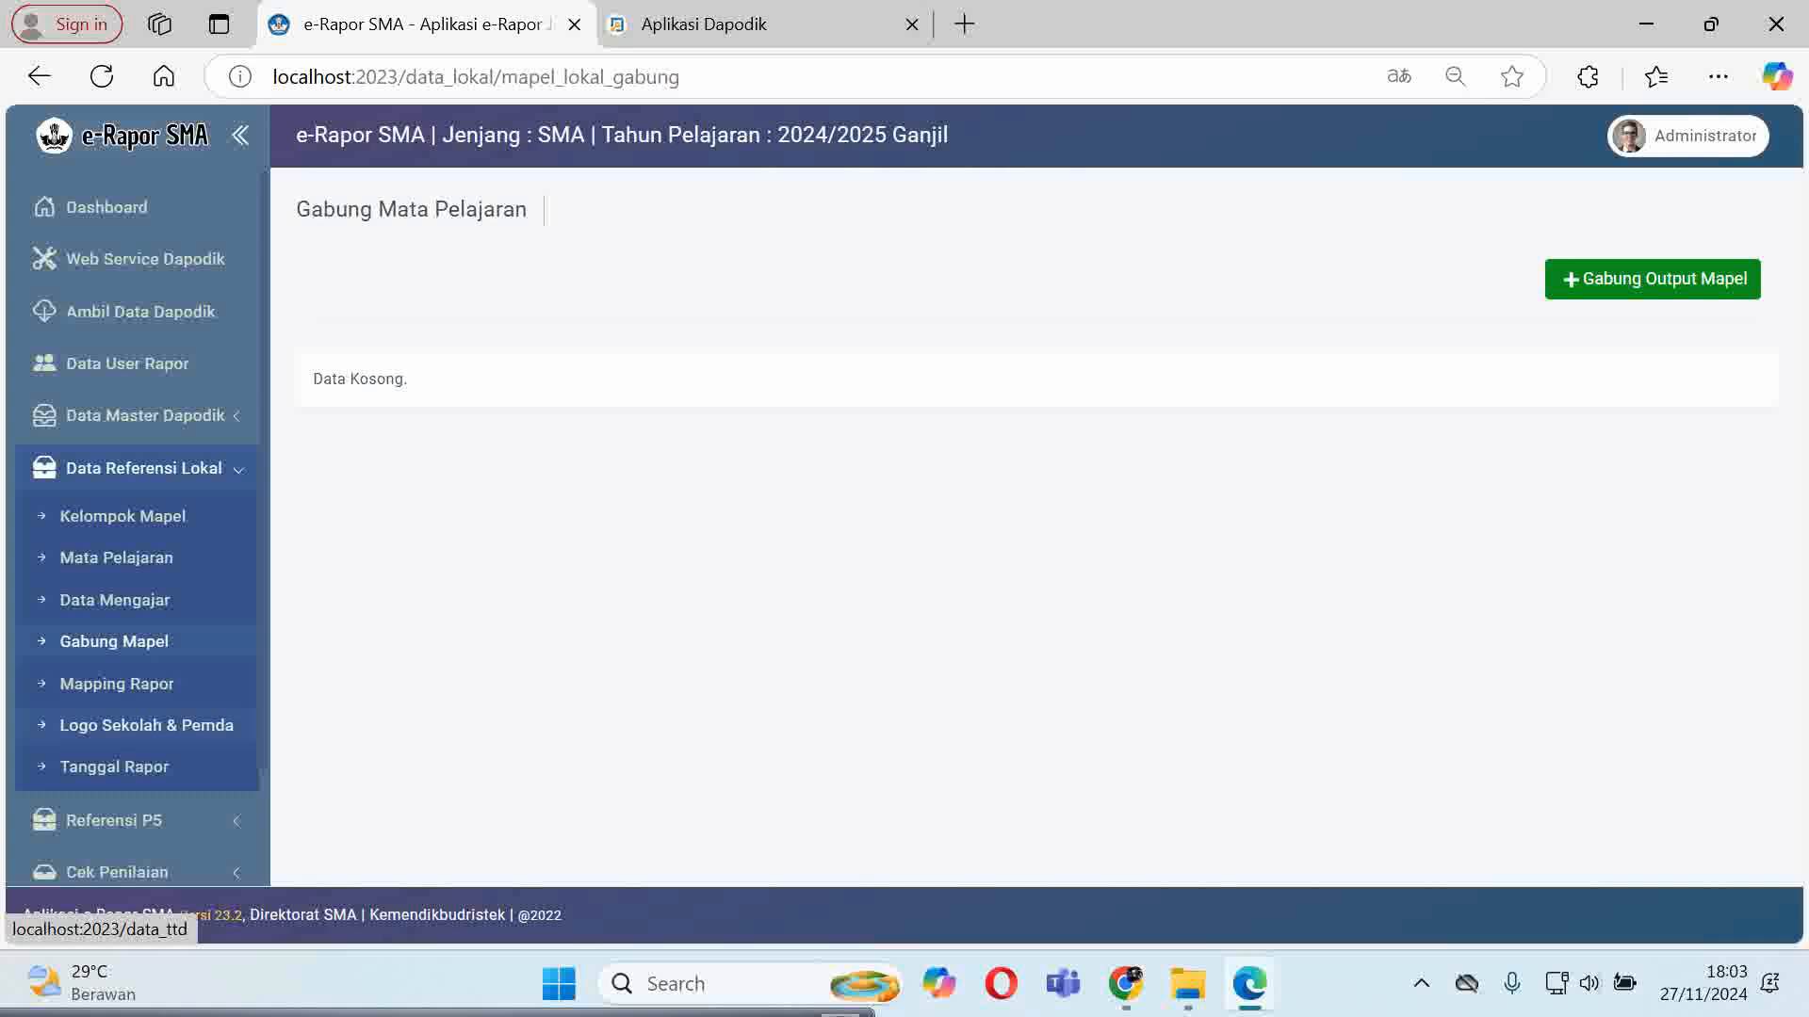
# Step: Return to Mapping Rapor, view the Kurikulum Sekolah options without choosing one, then expand Data Master Dapodik
pyautogui.click(117, 684)
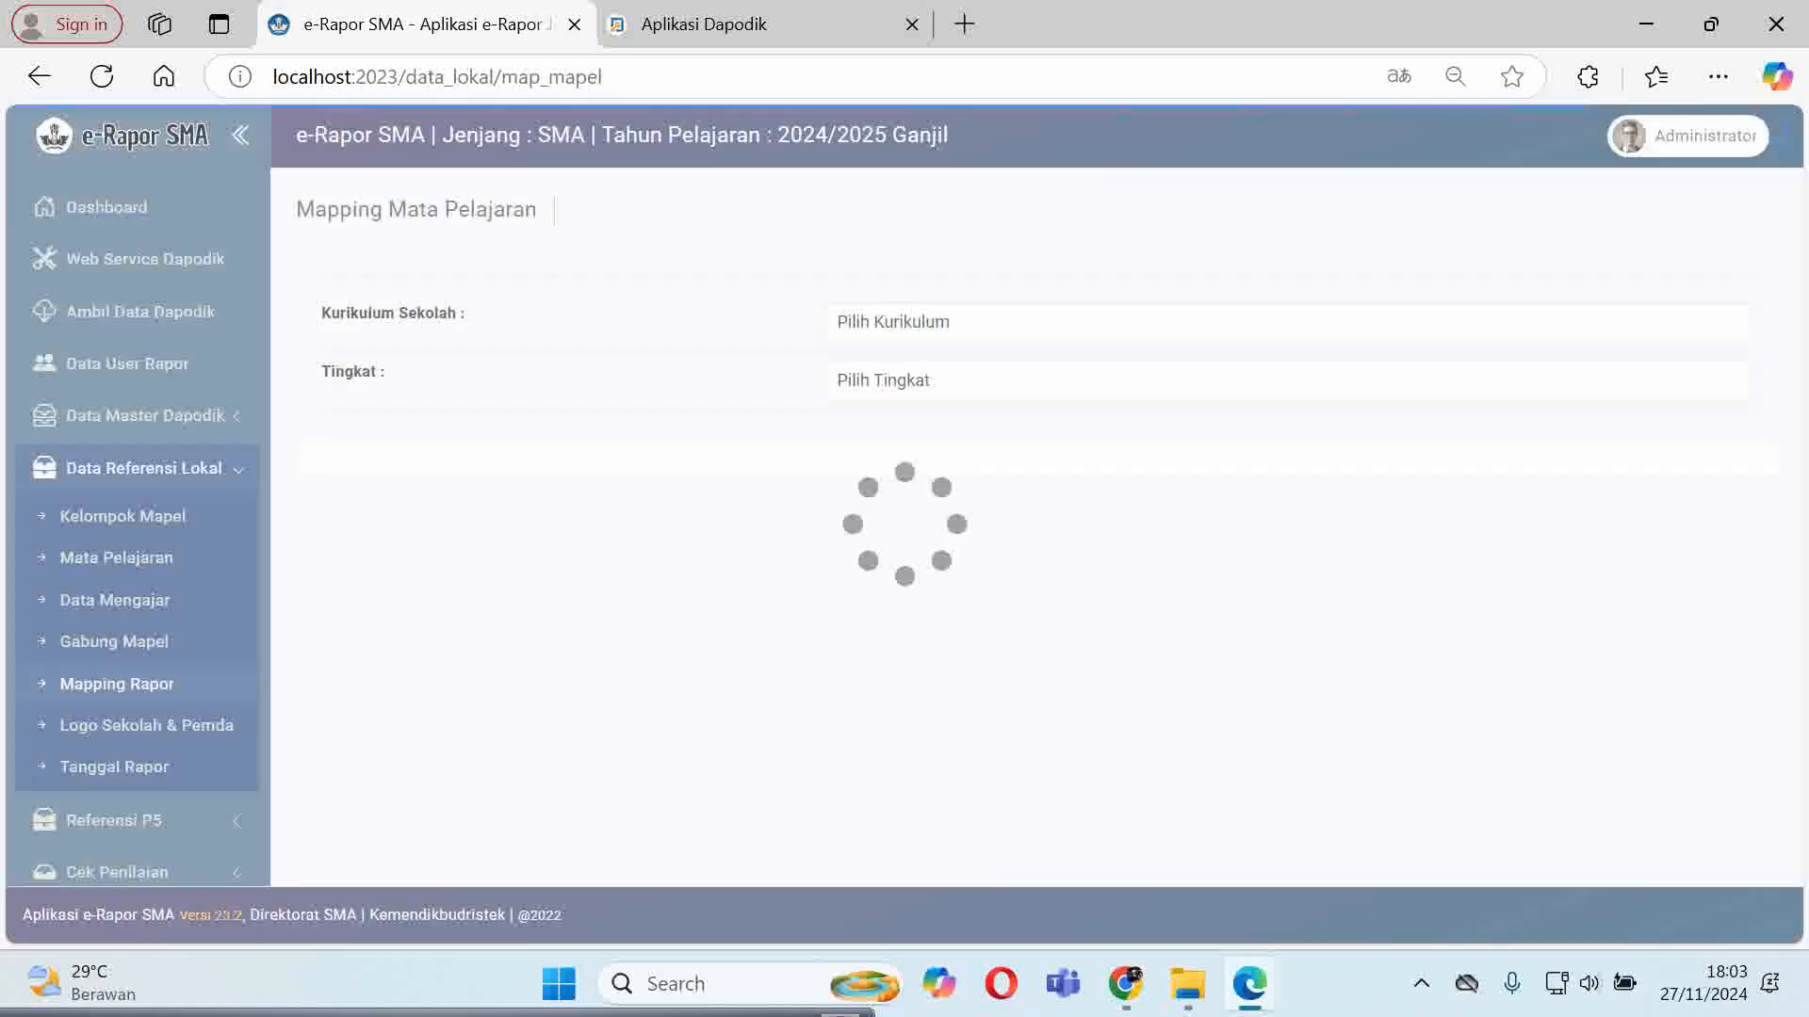
pyautogui.click(1286, 322)
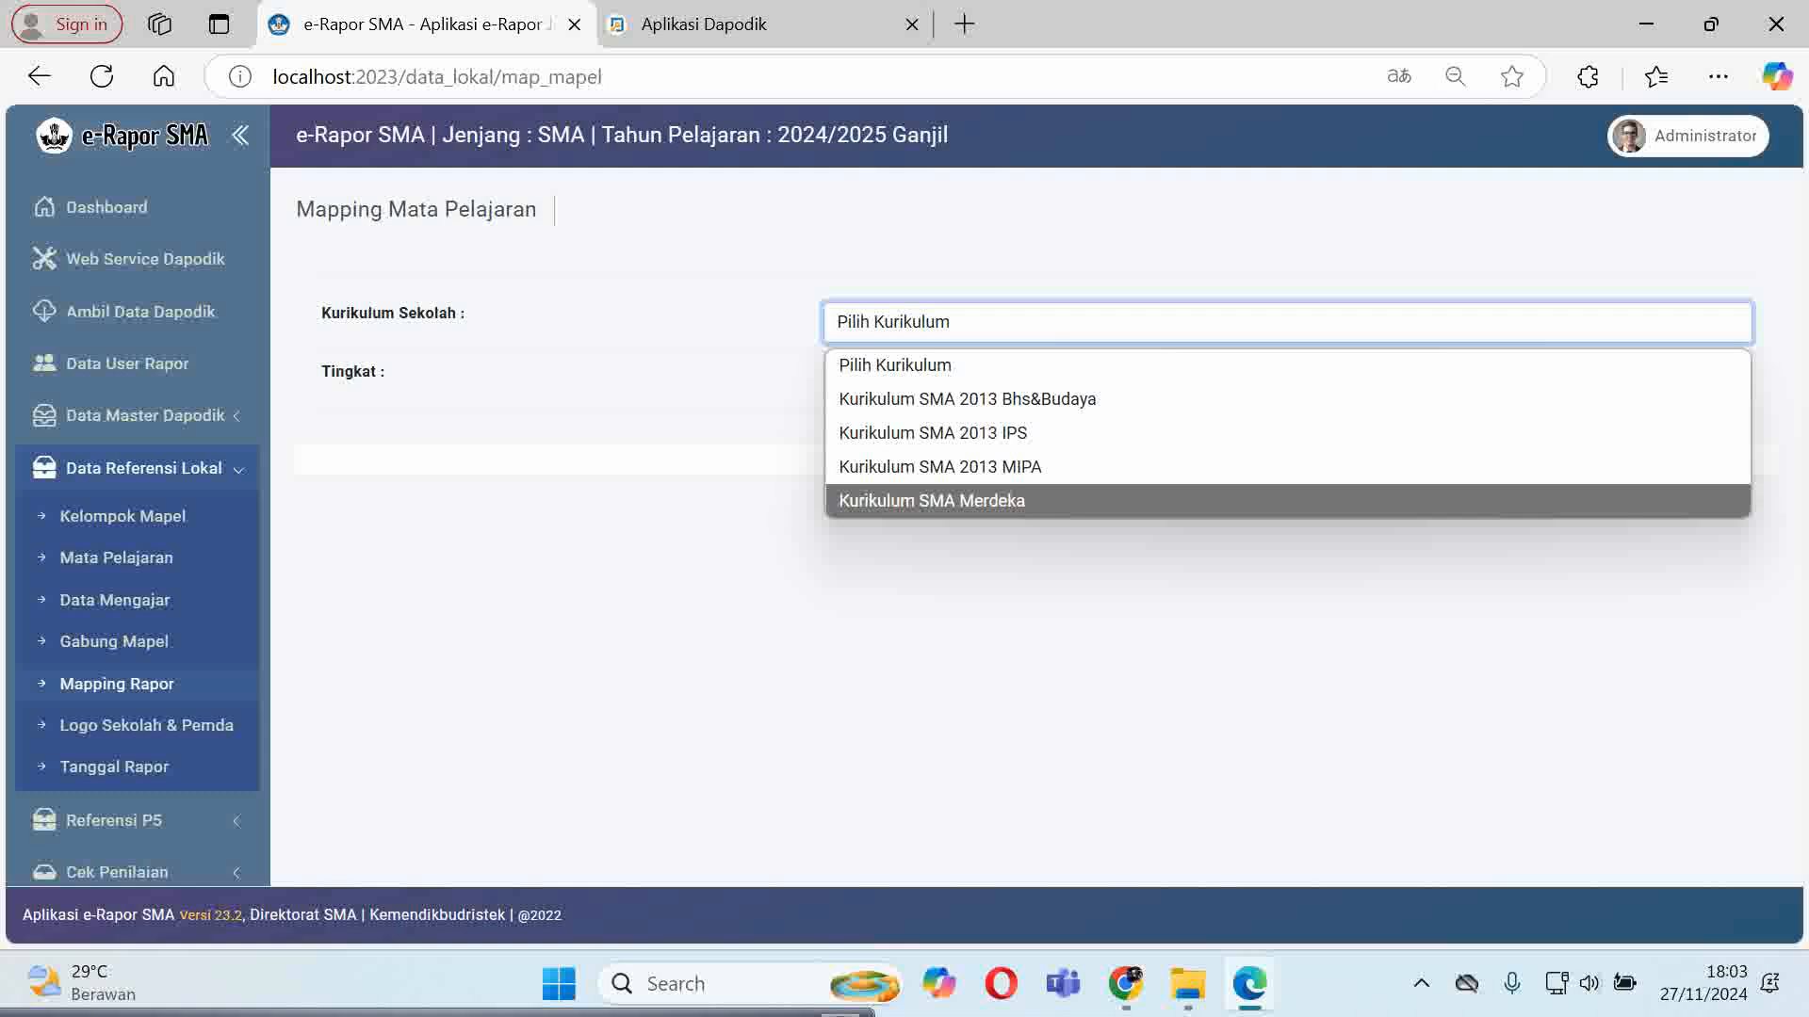
pyautogui.press('Escape')
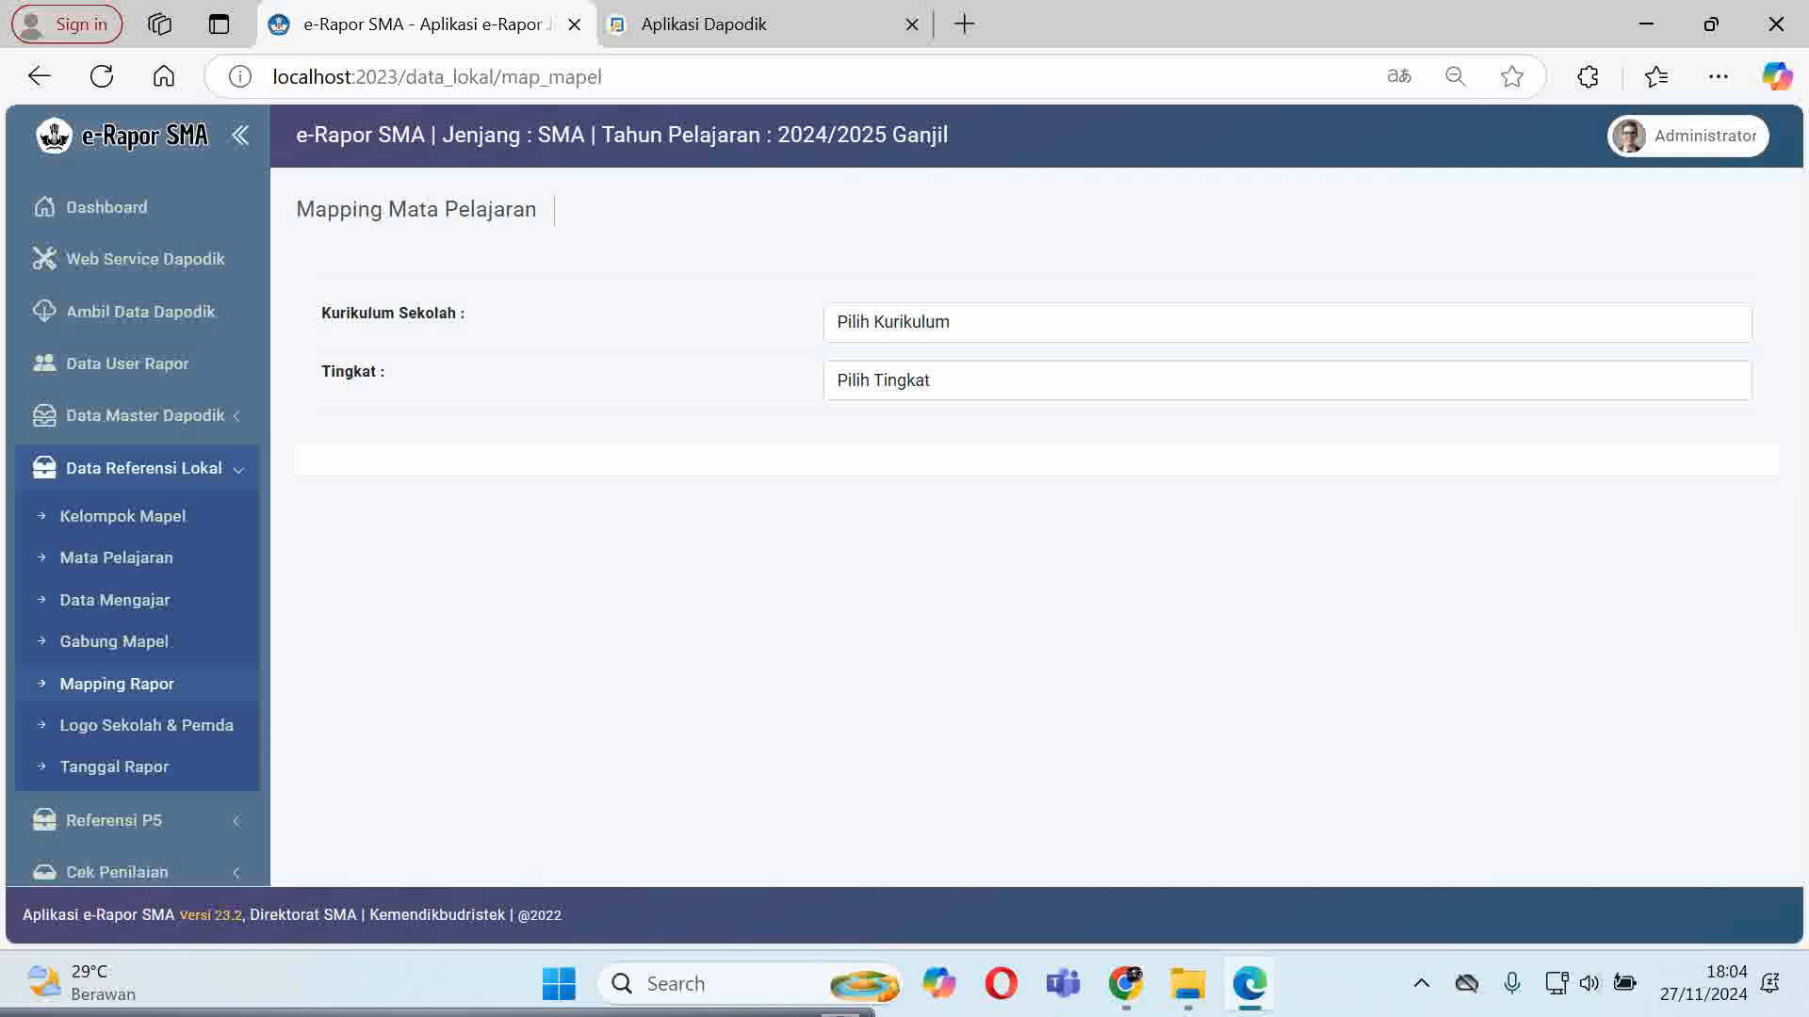
pyautogui.click(1287, 322)
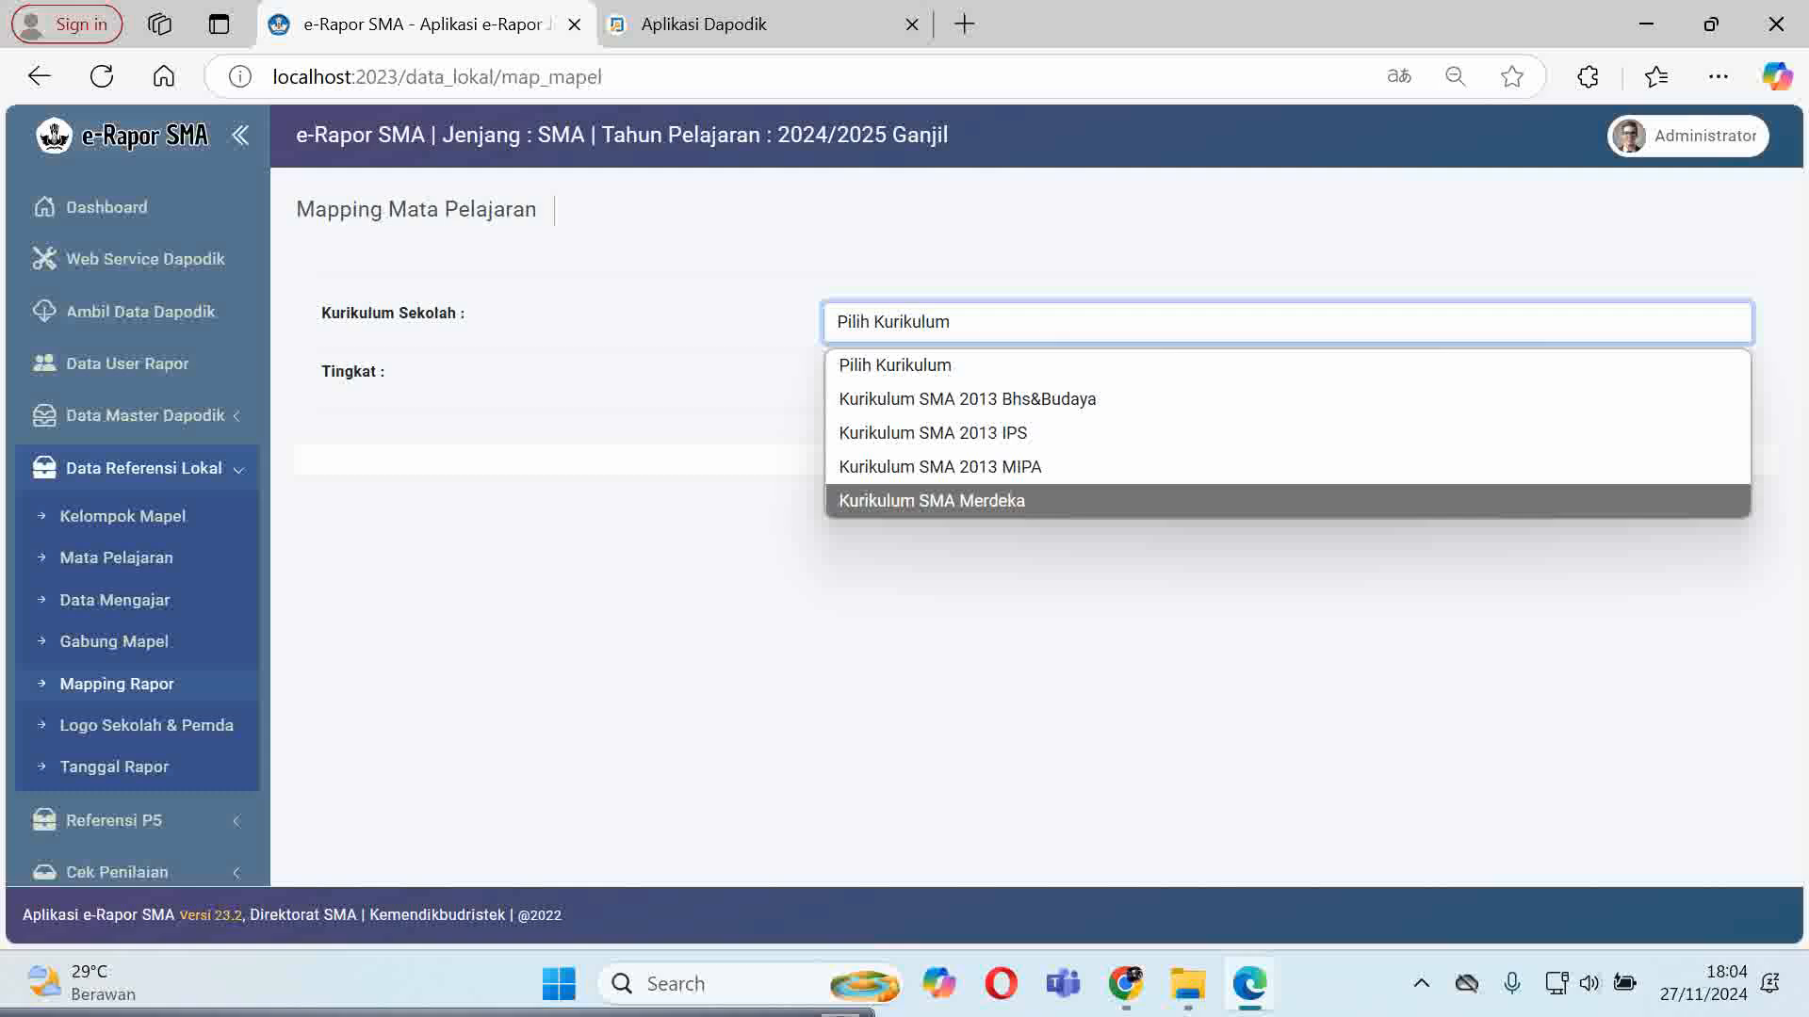
pyautogui.click(1130, 603)
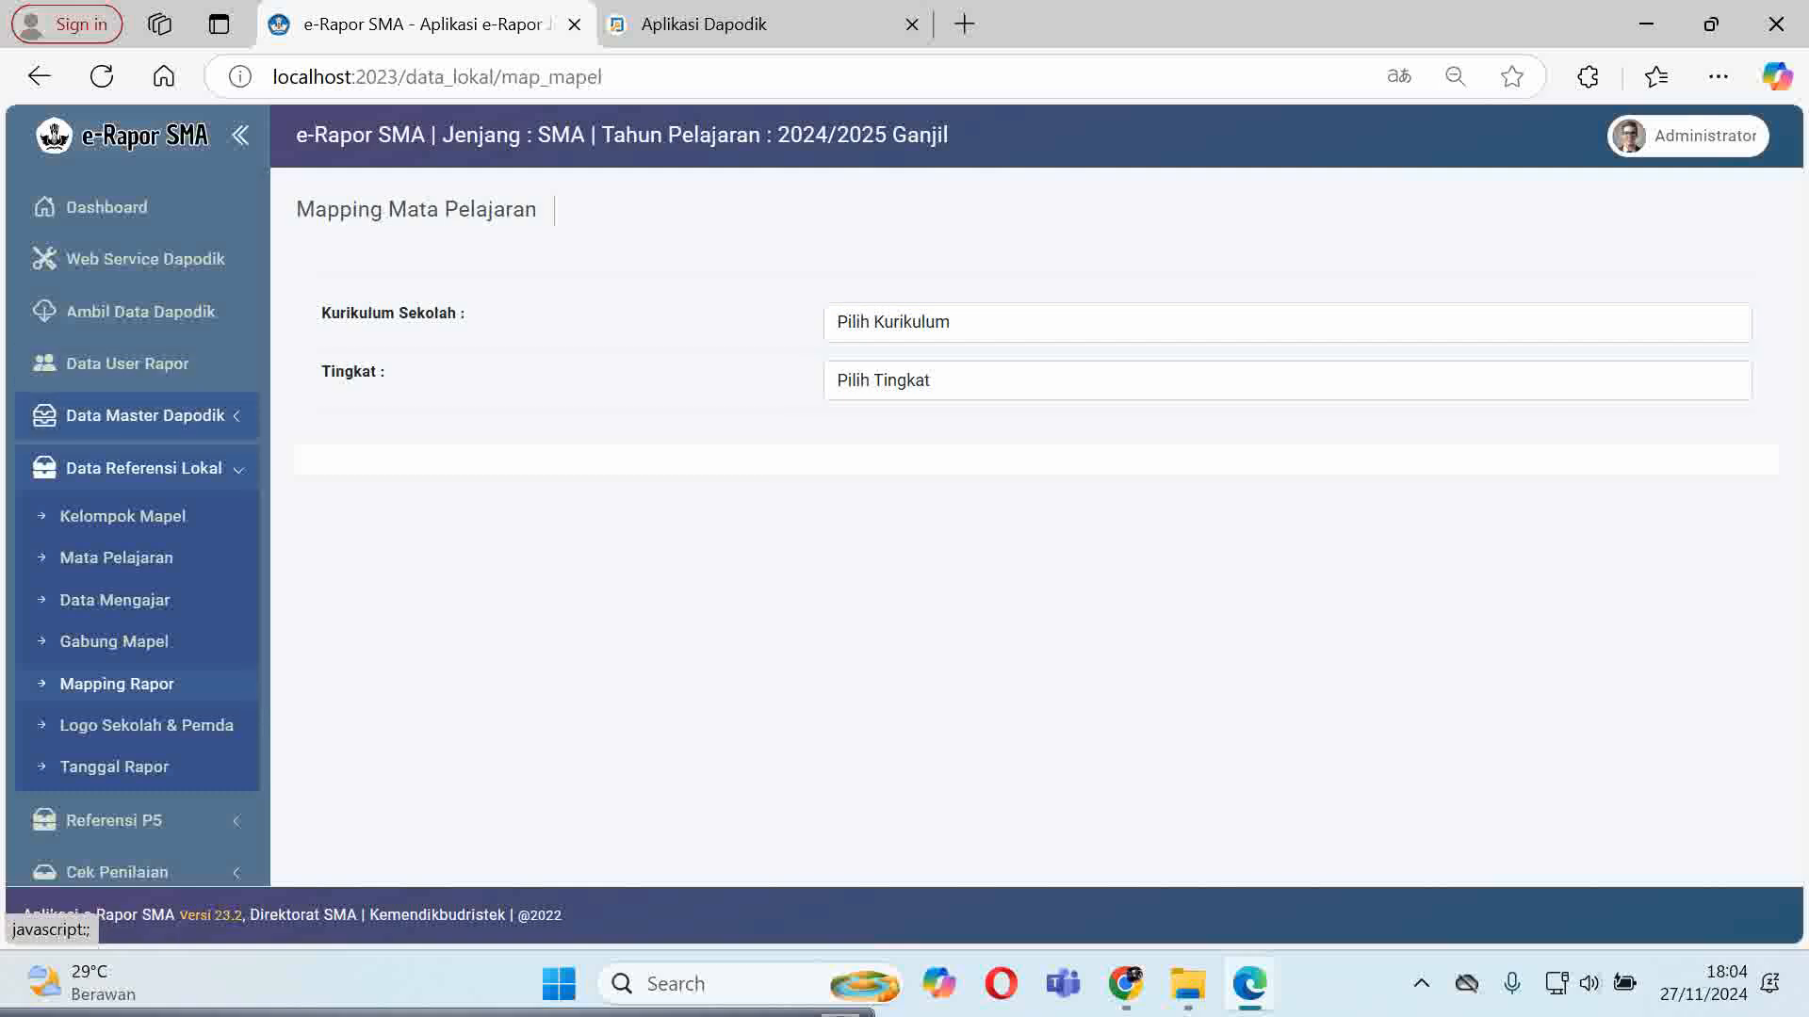
pyautogui.click(146, 415)
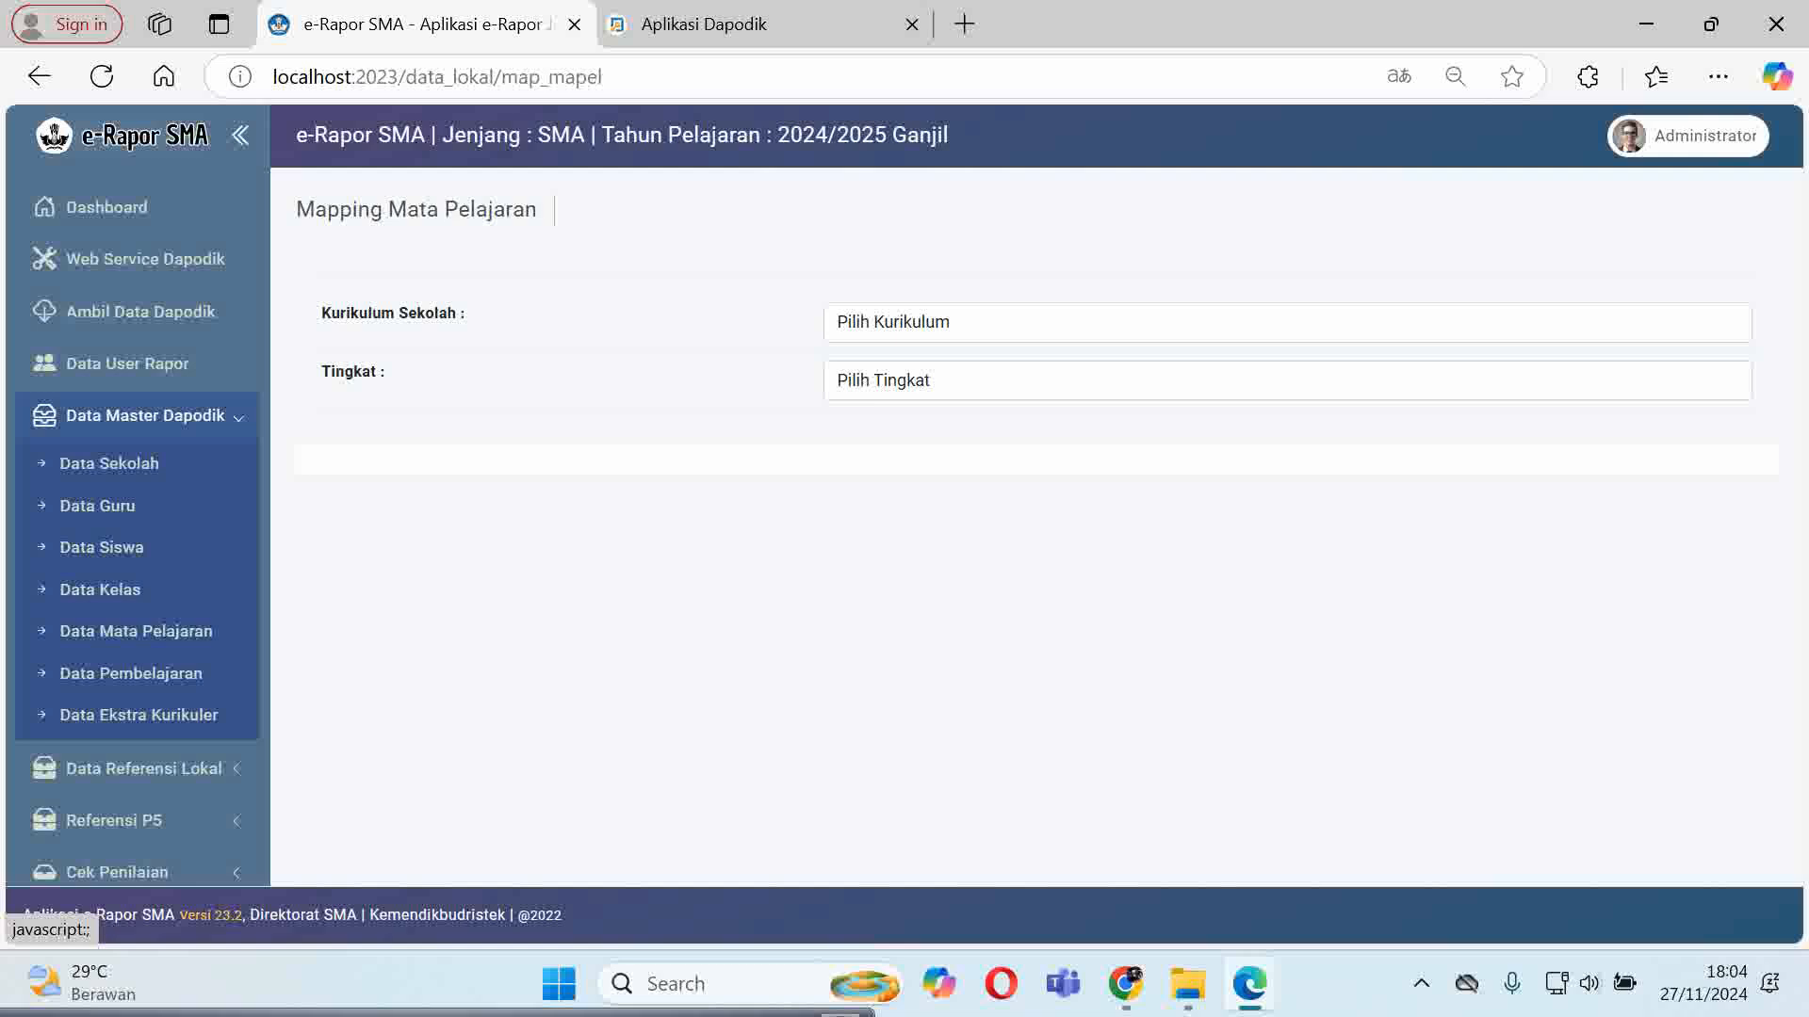
pyautogui.click(136, 631)
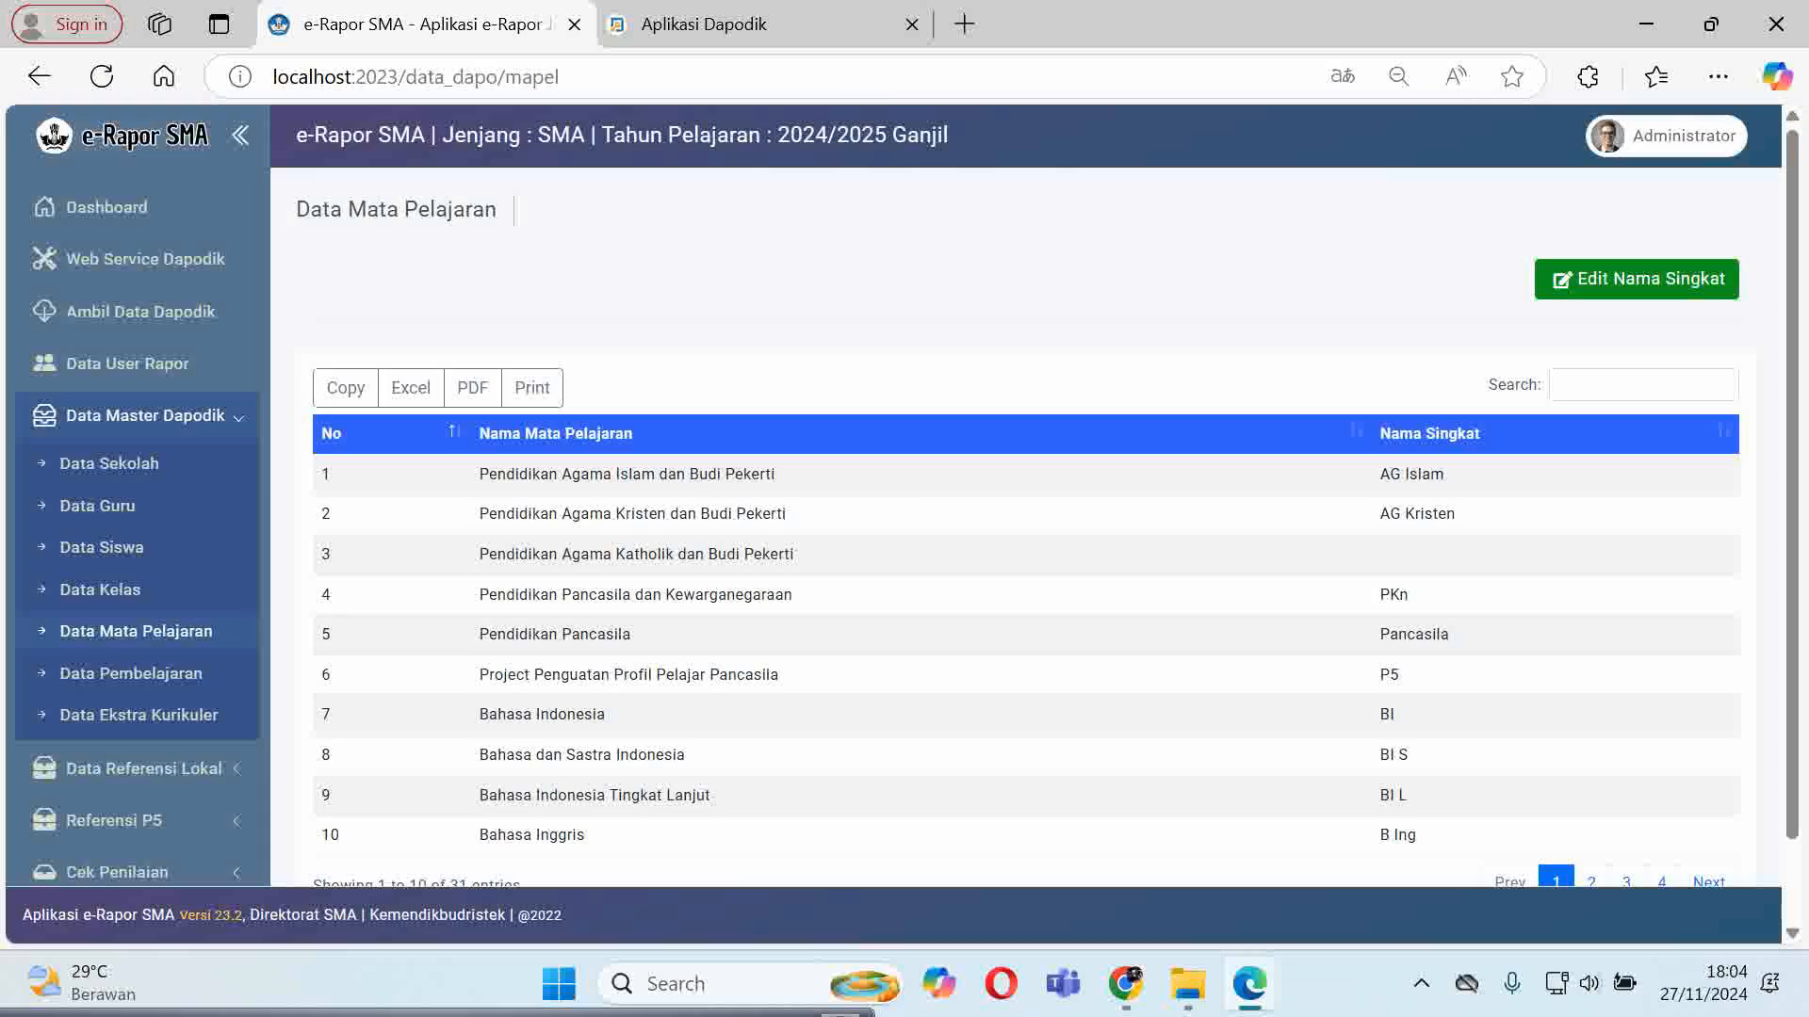
pyautogui.scroll(-2, 1037, 565)
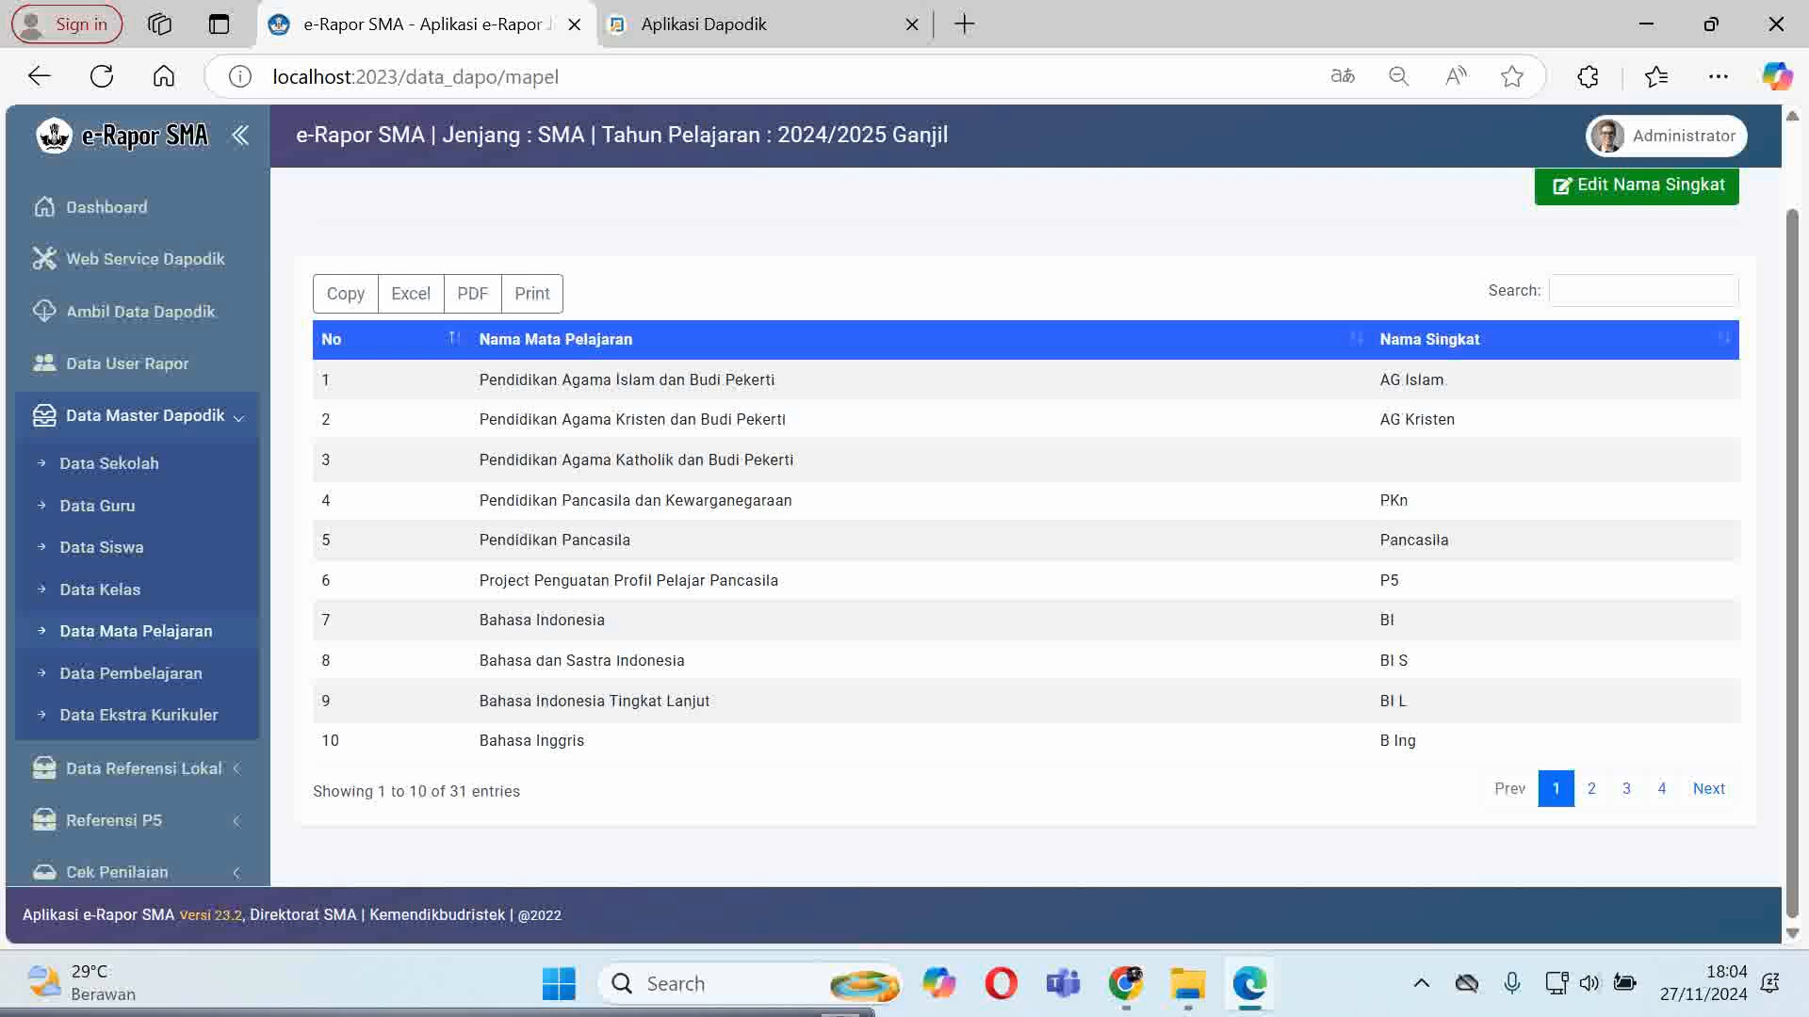
pyautogui.scroll(2, 1036, 565)
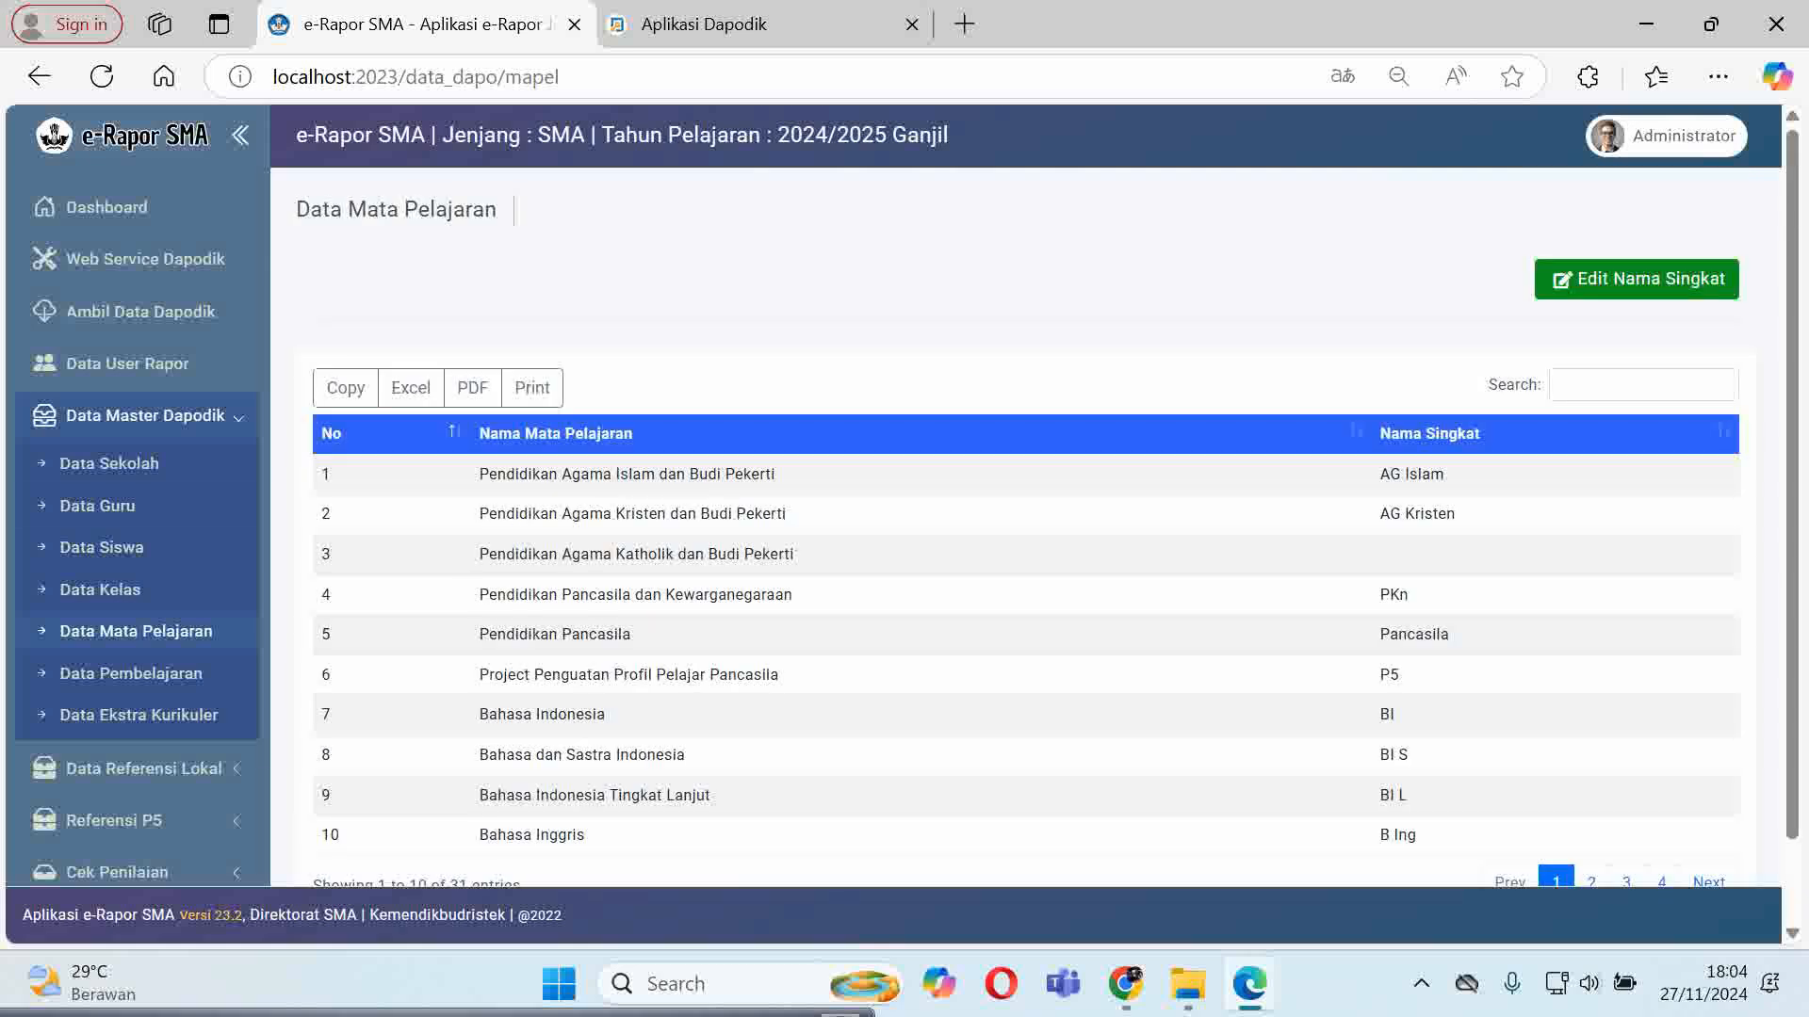
pyautogui.scroll(-2, 137, 566)
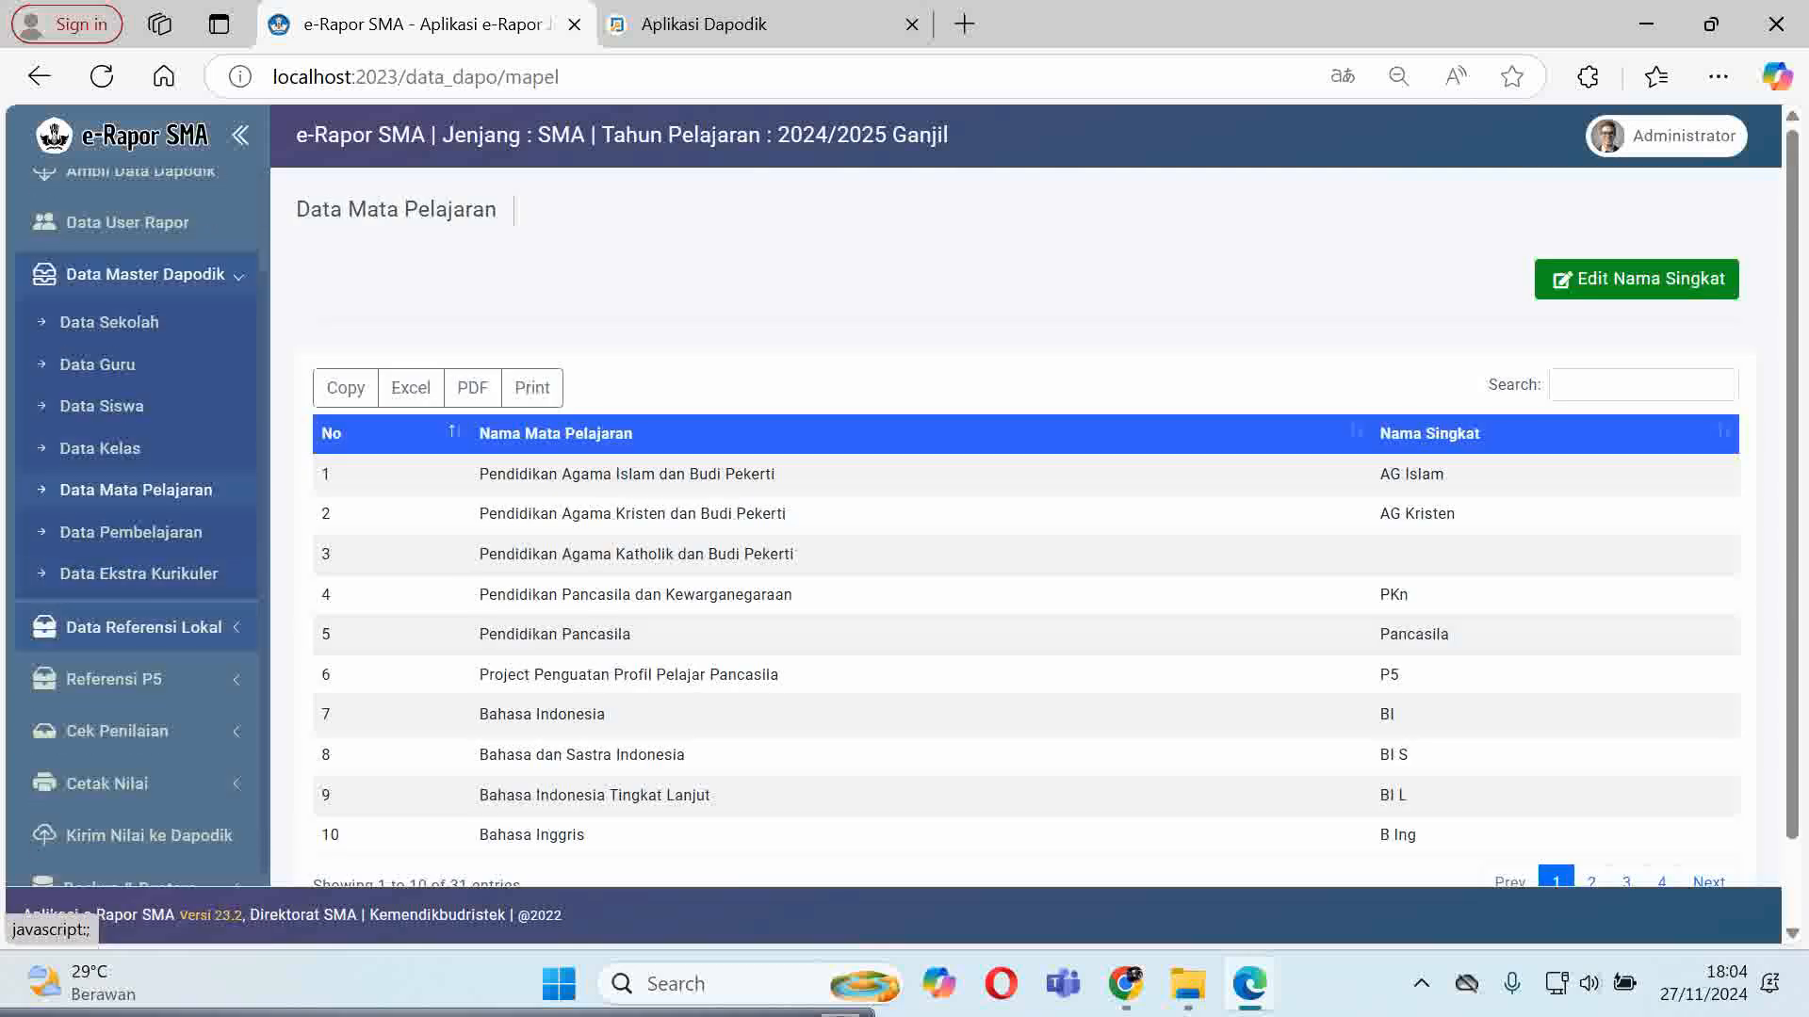
pyautogui.click(143, 627)
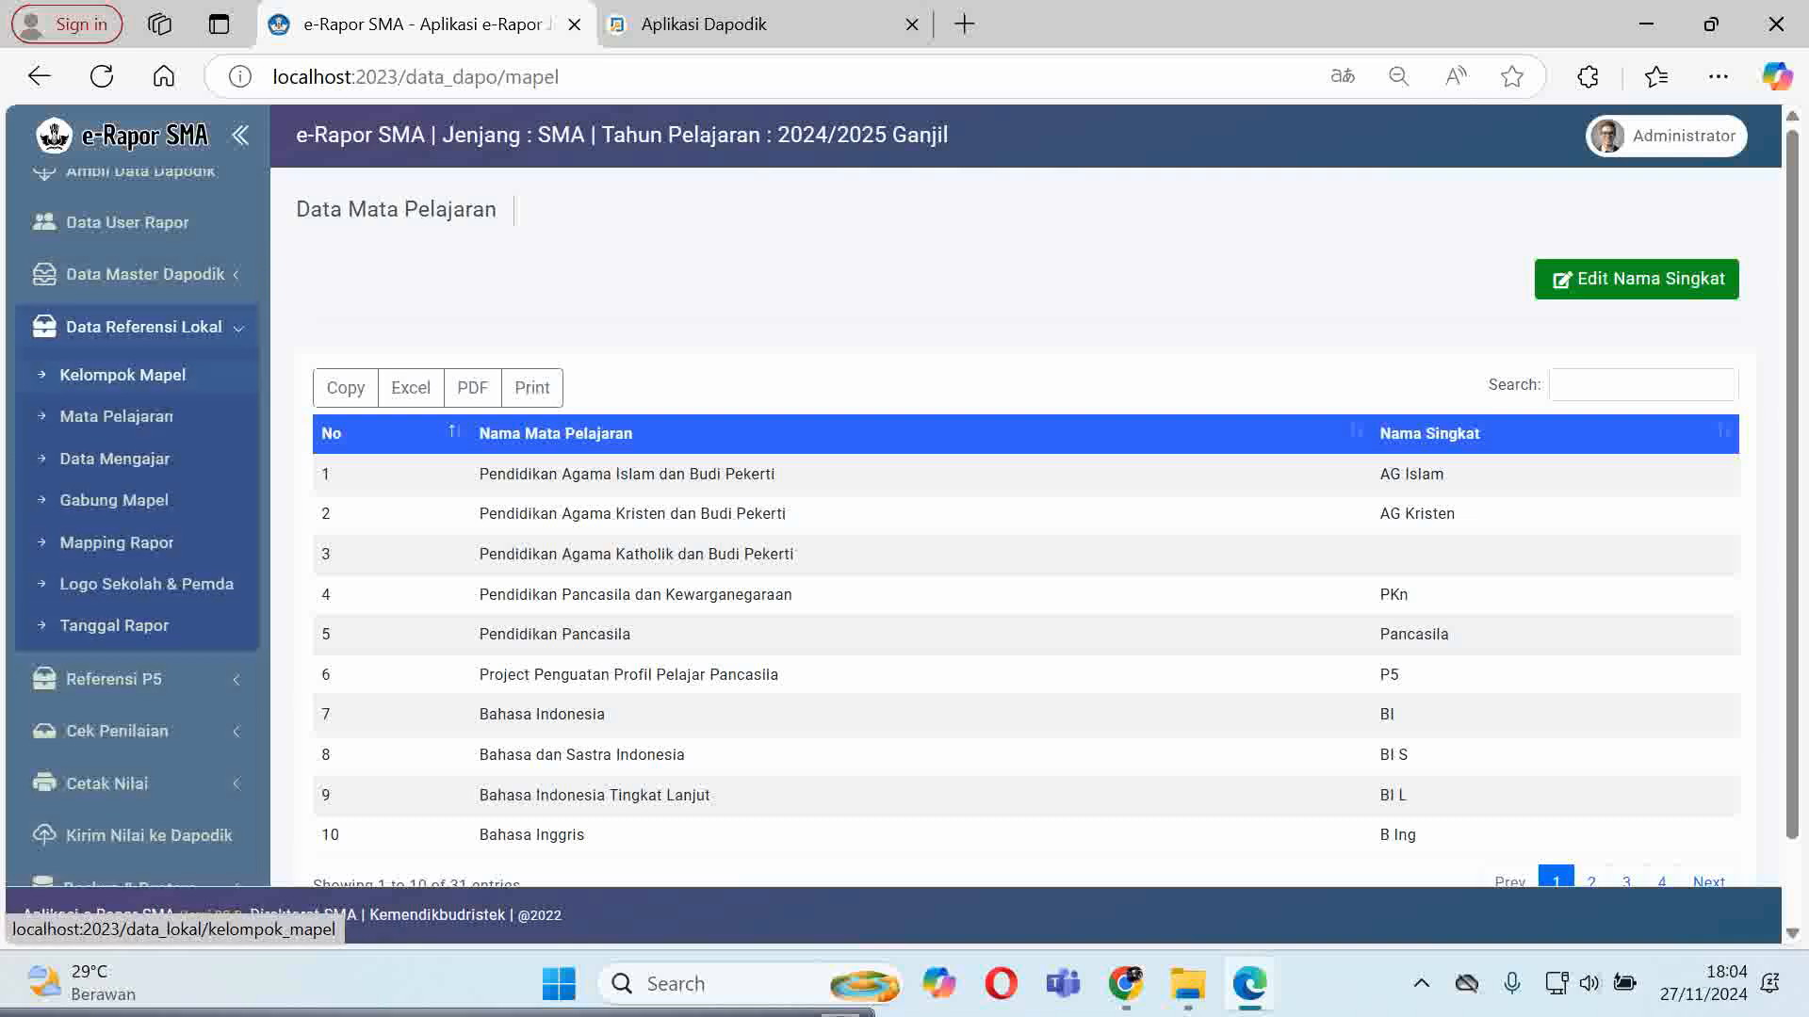
pyautogui.click(123, 374)
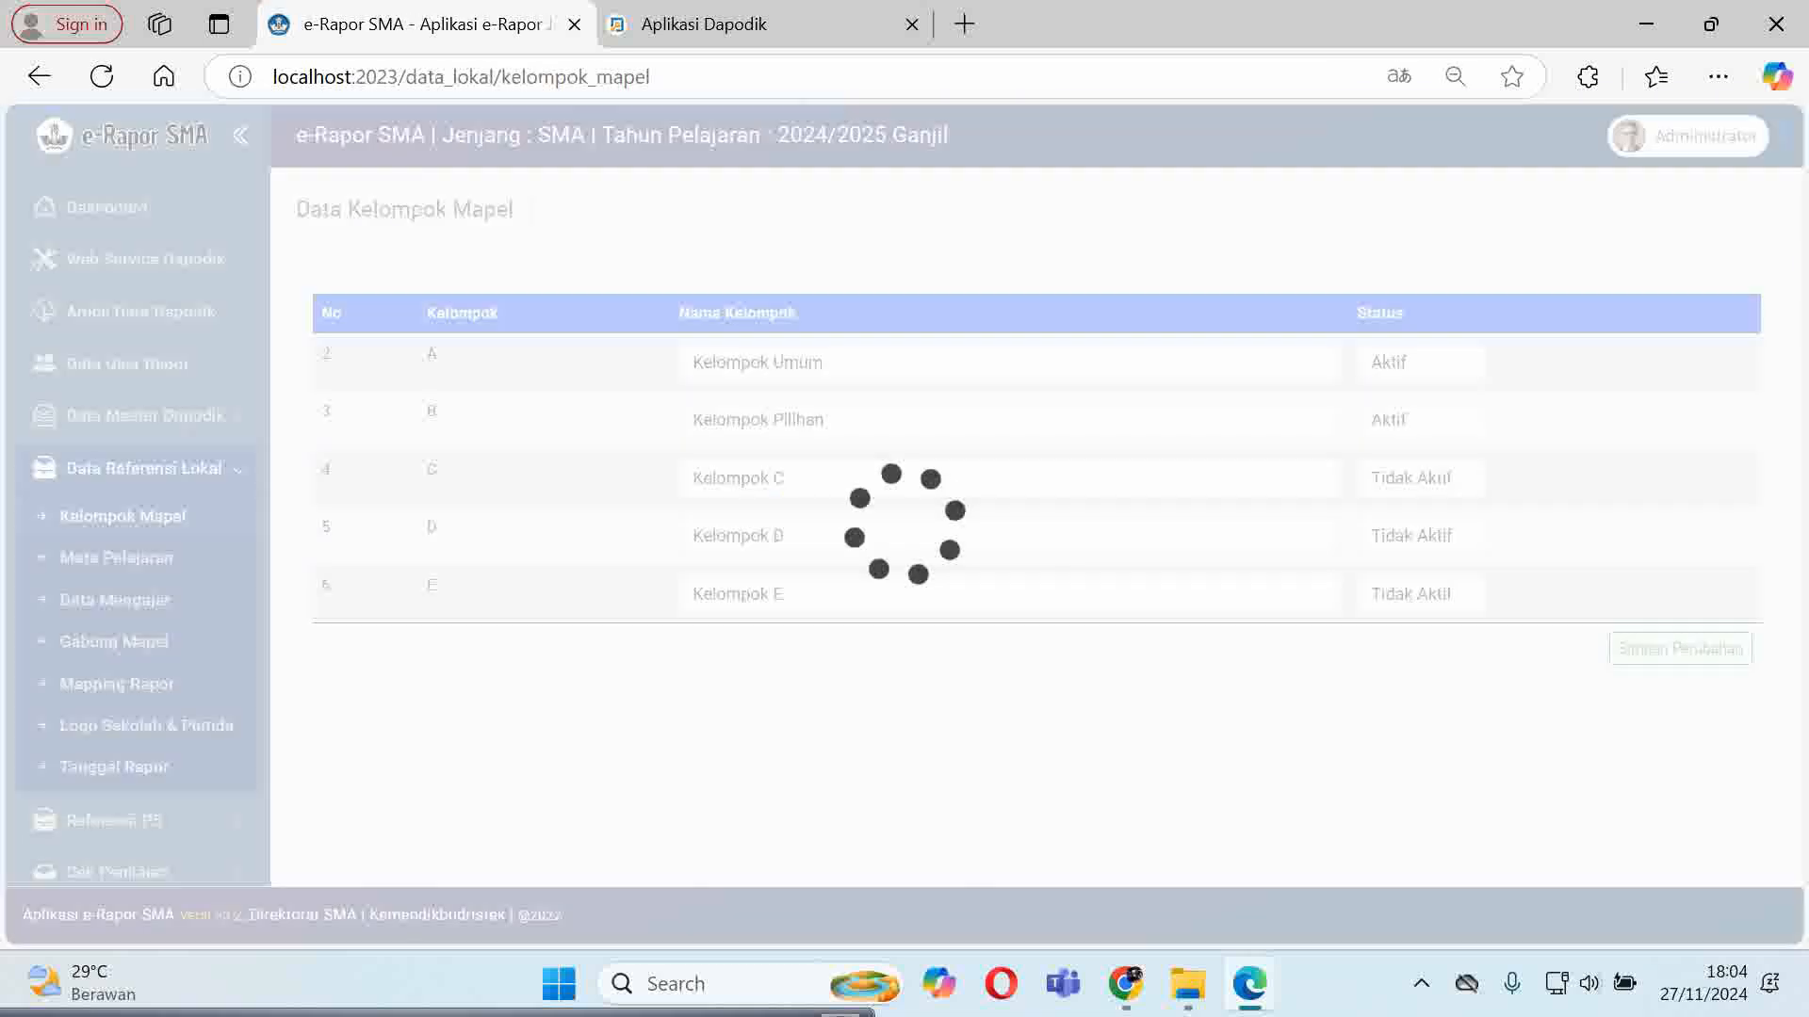
pyautogui.scroll(-2, 123, 625)
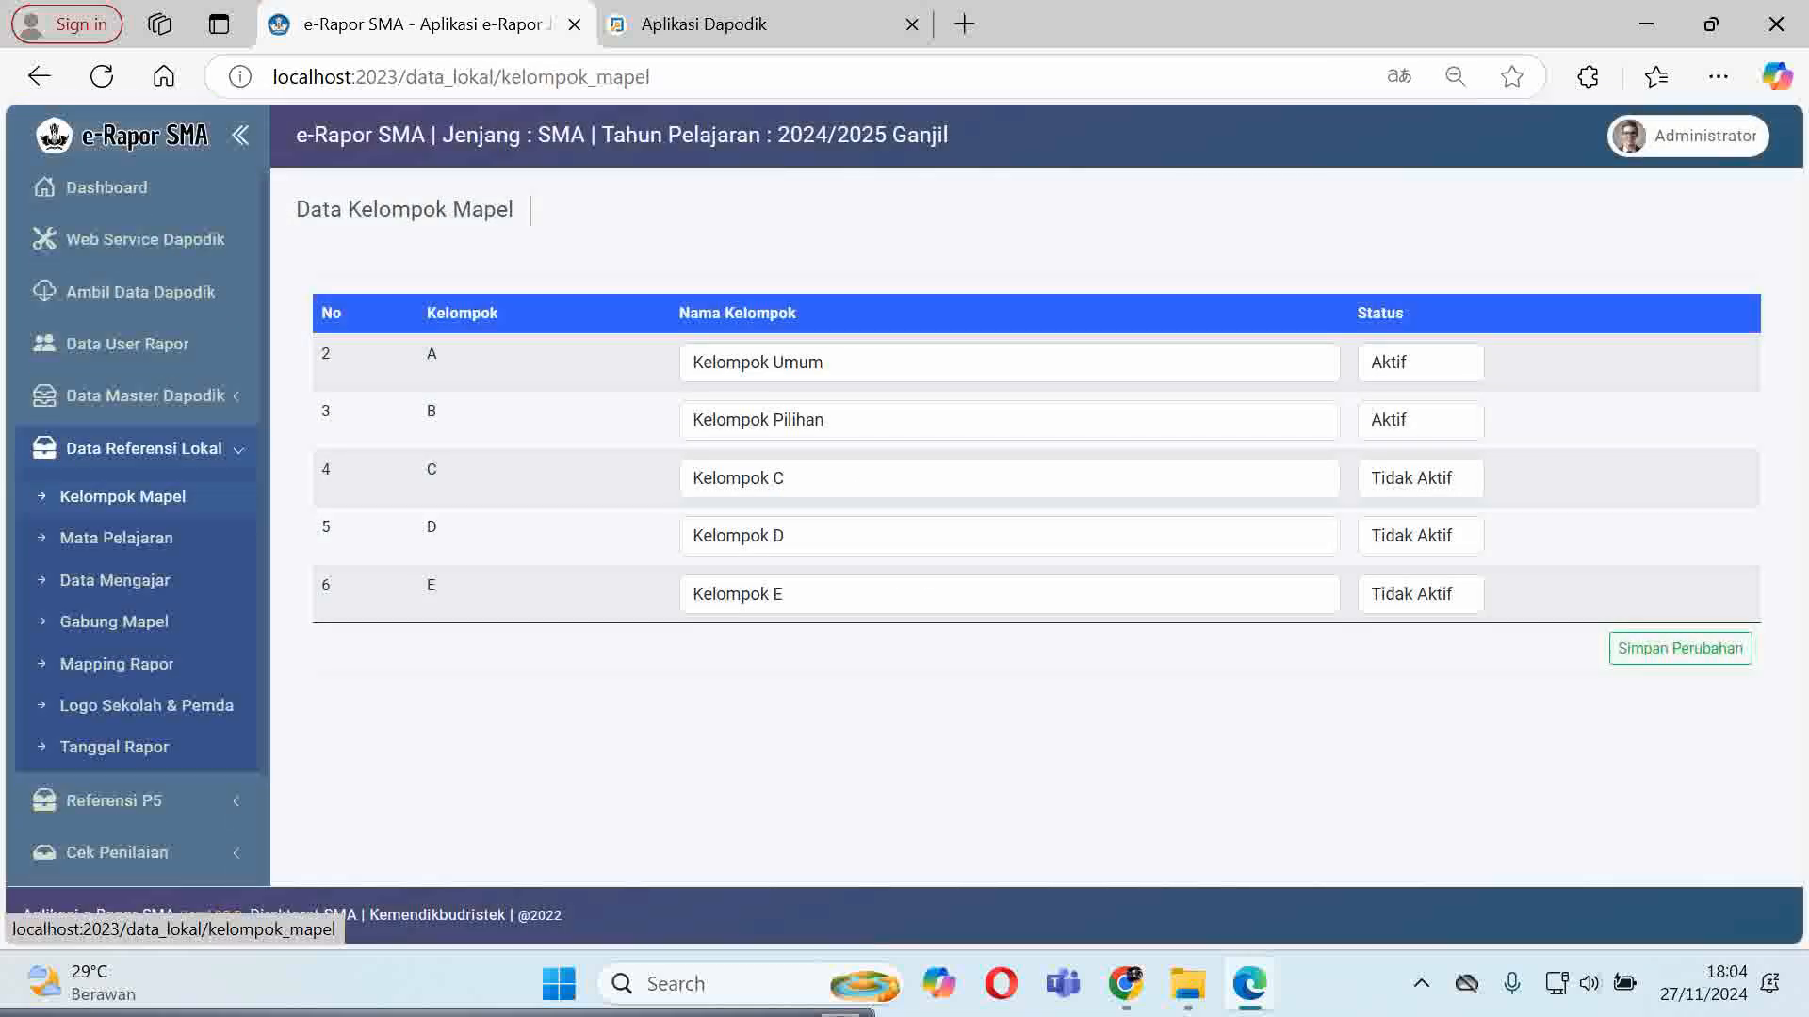
pyautogui.click(117, 542)
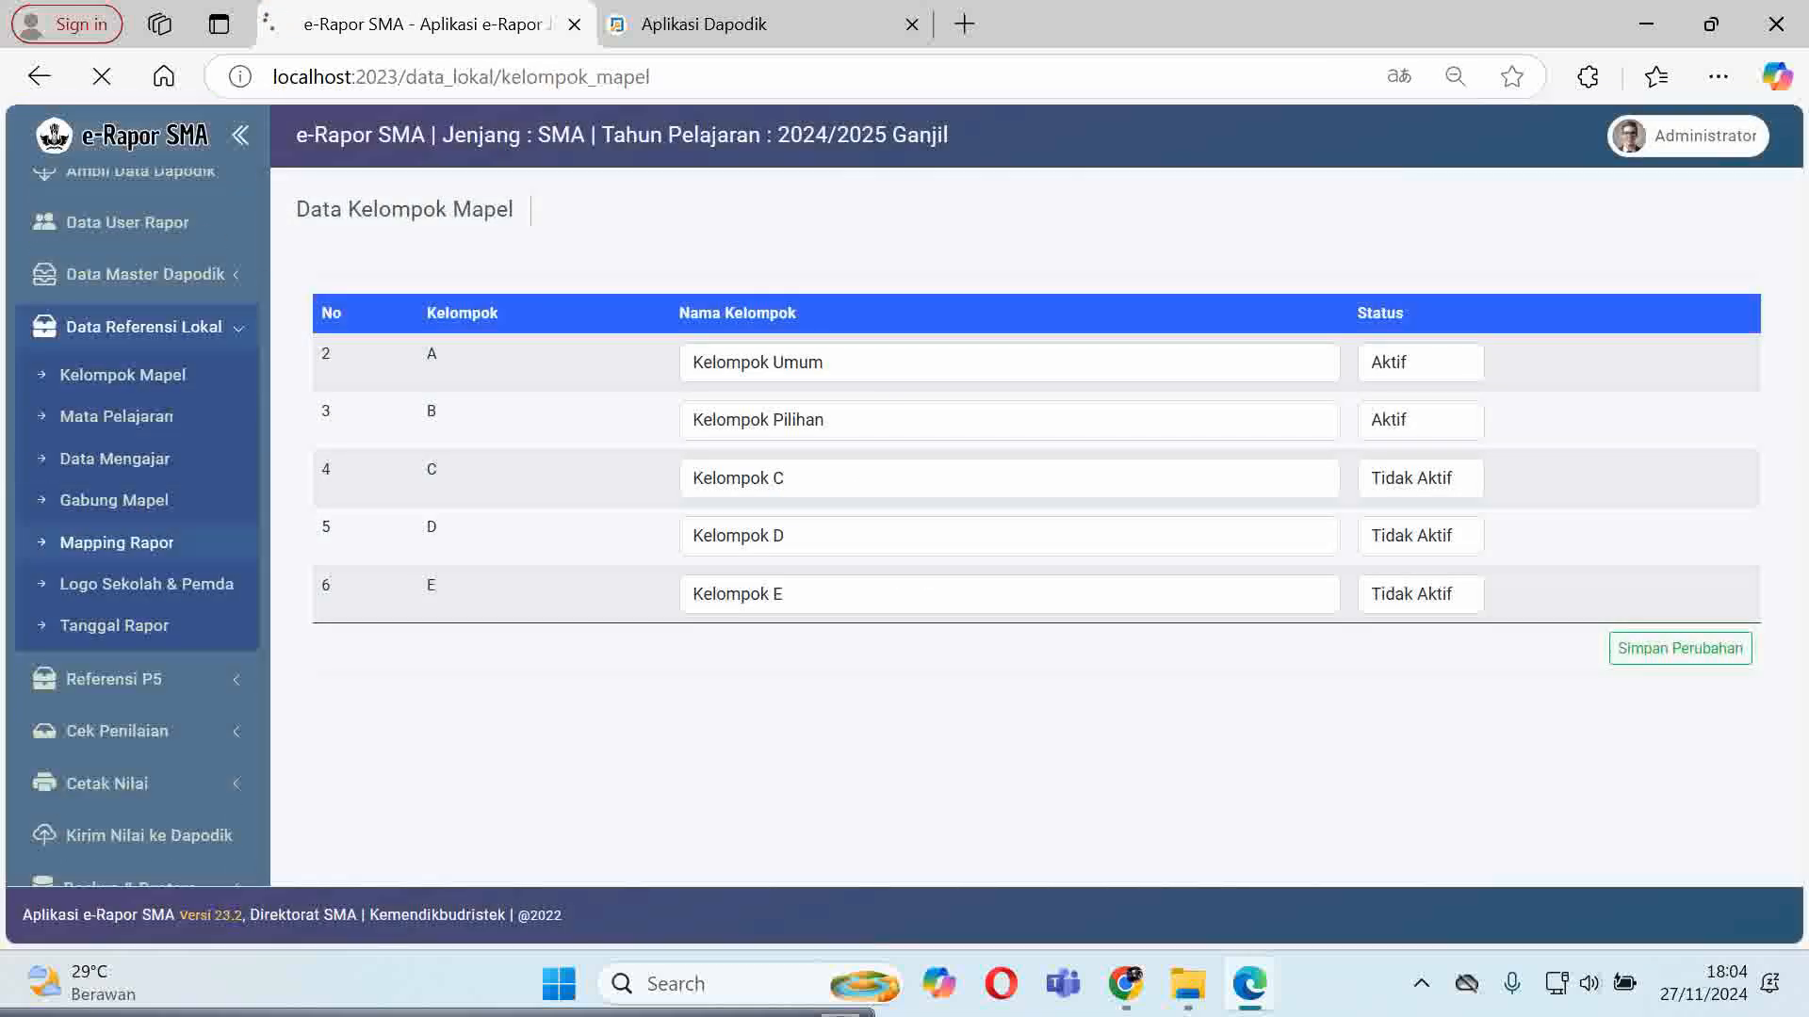
pyautogui.click(1286, 322)
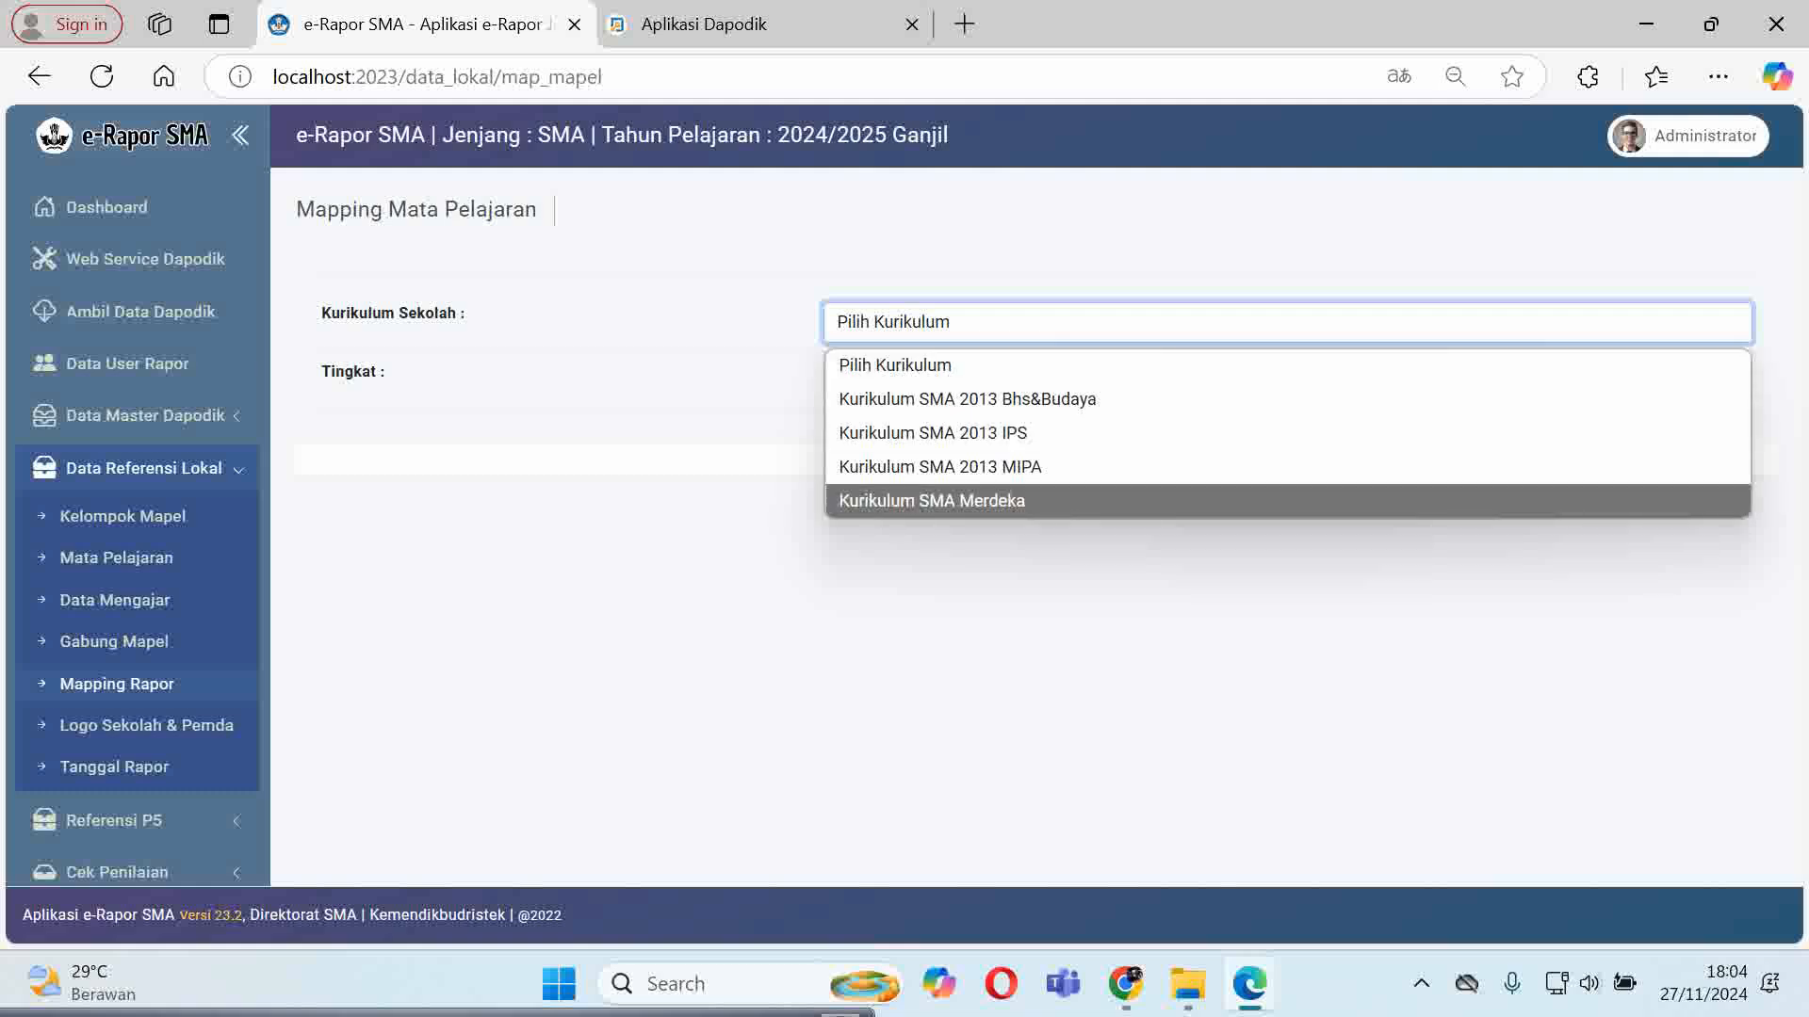
pyautogui.click(1018, 641)
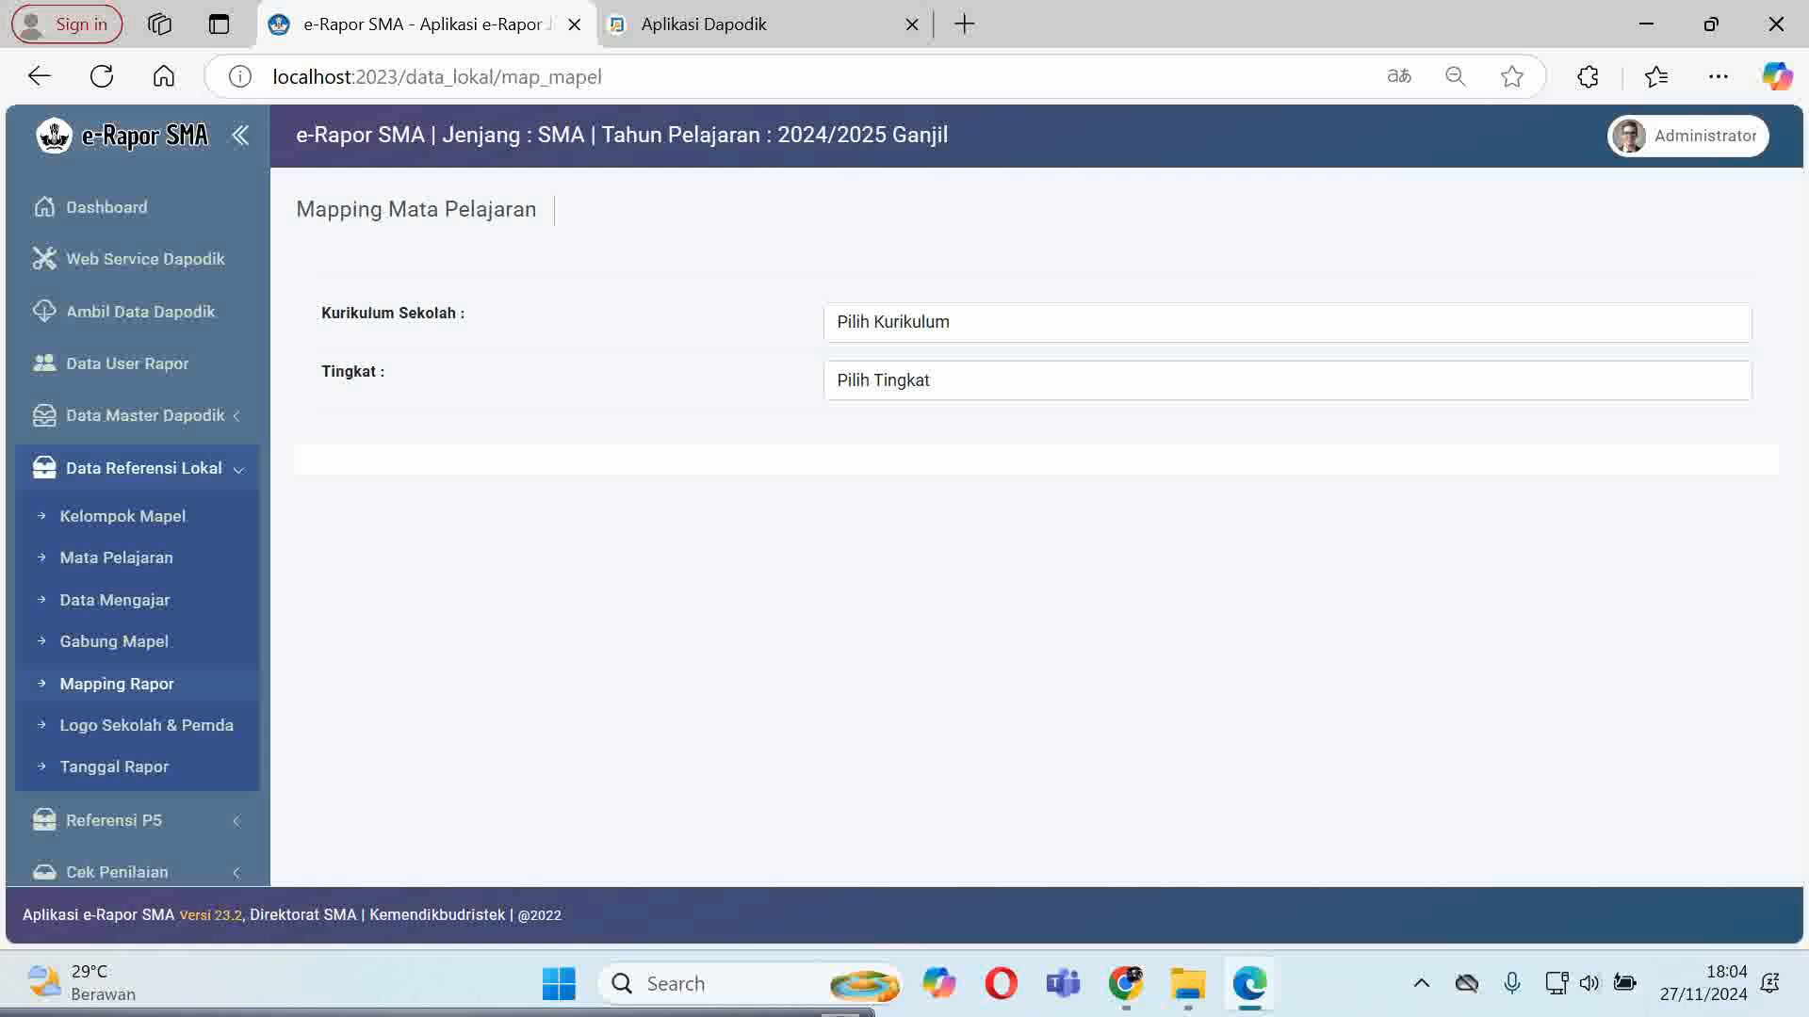
pyautogui.click(1287, 323)
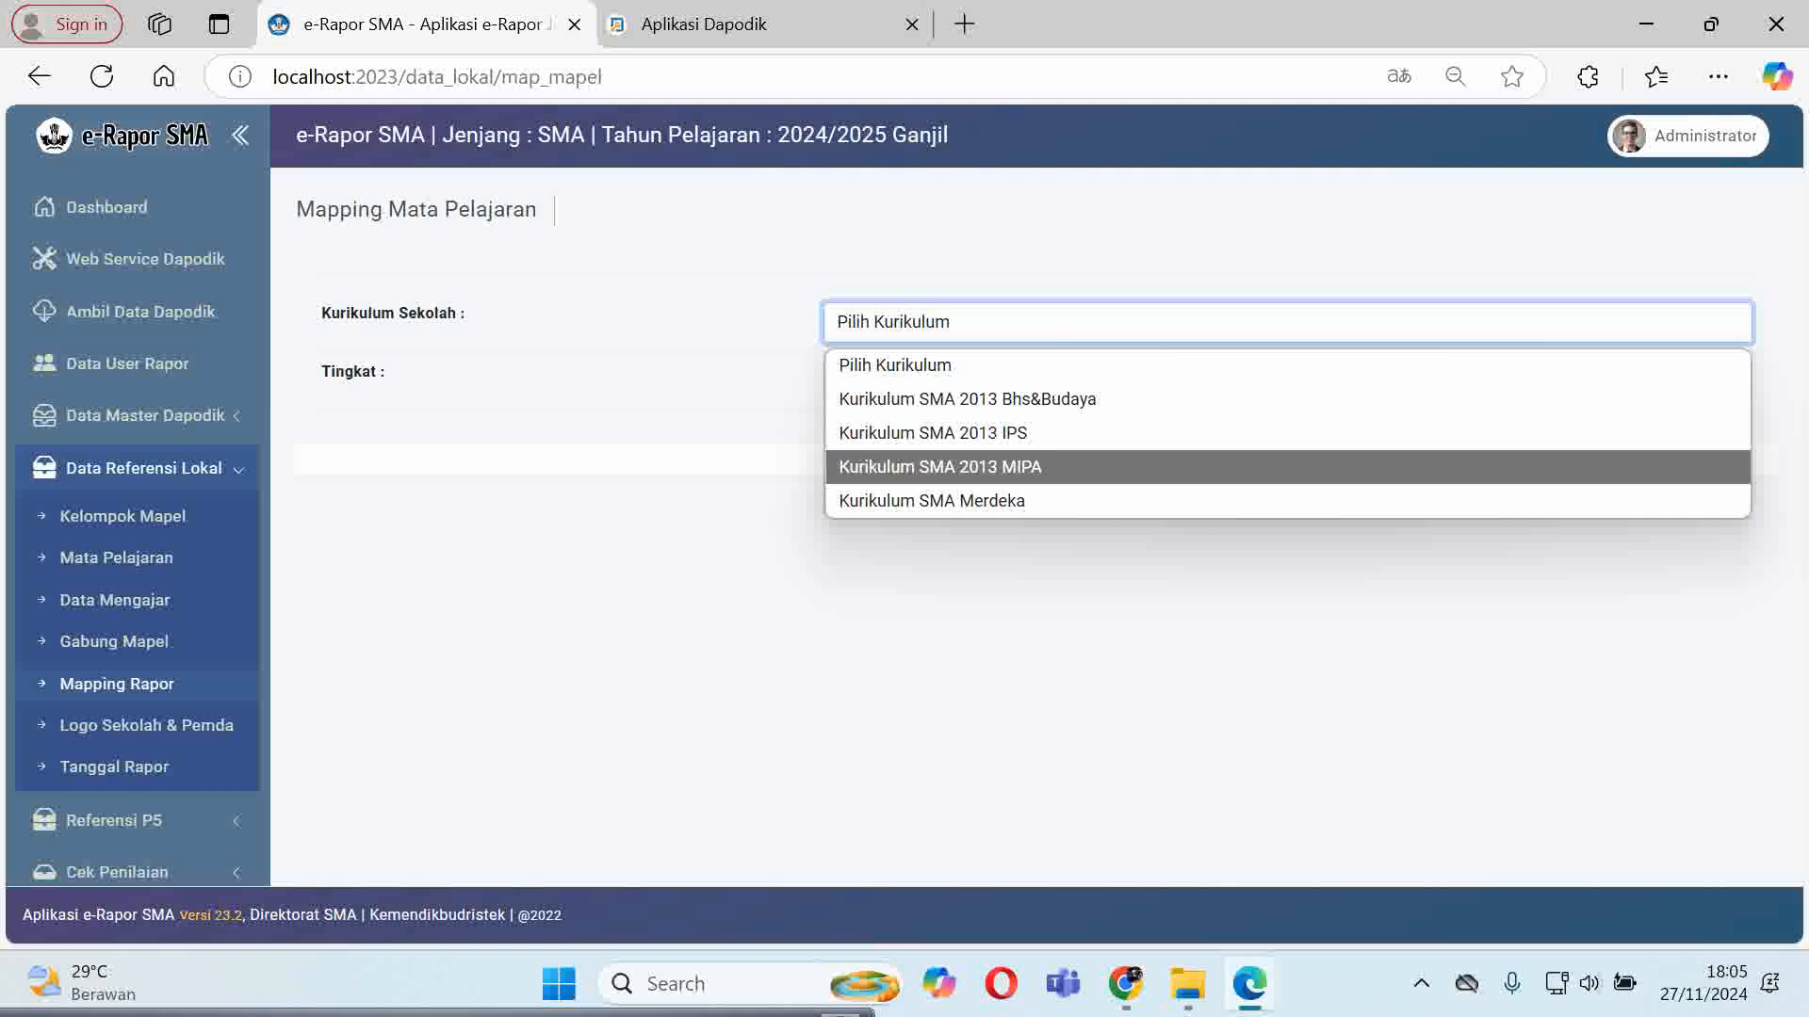